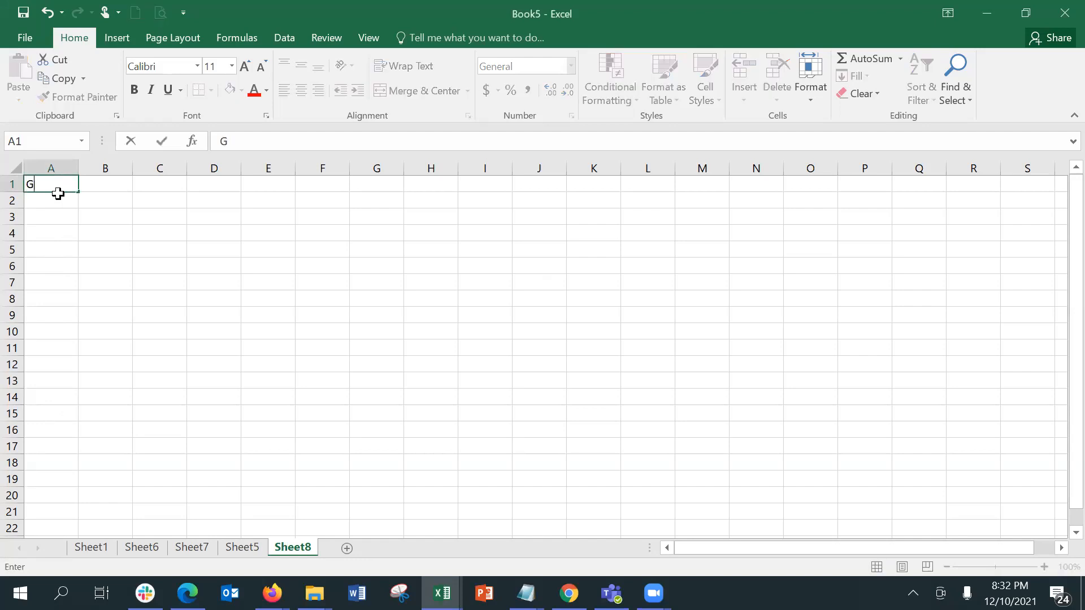
Step: Enter the title "Graphs & Charts" in cell A1 of Sheet8 and autofit column A to it
type("& Charts")
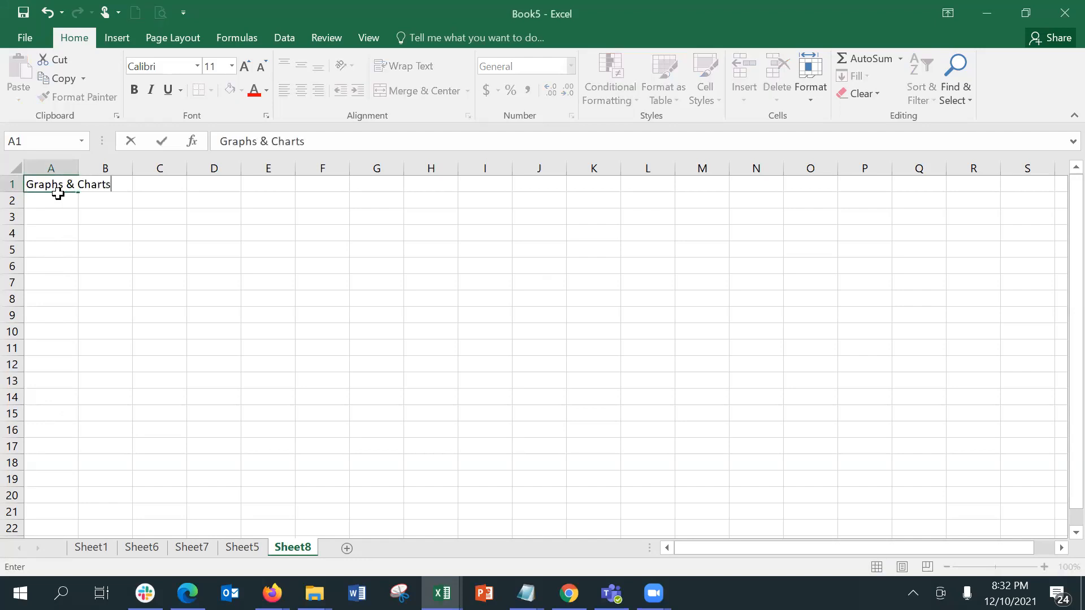
key("Return")
left_click_drag(79, 165, 79, 166)
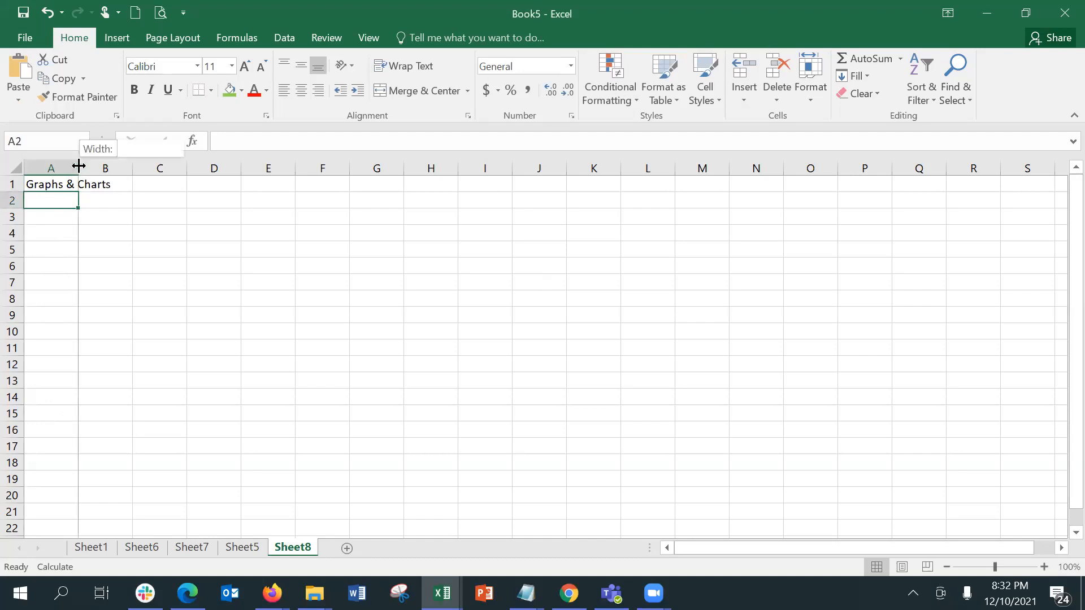
double_click(78, 166)
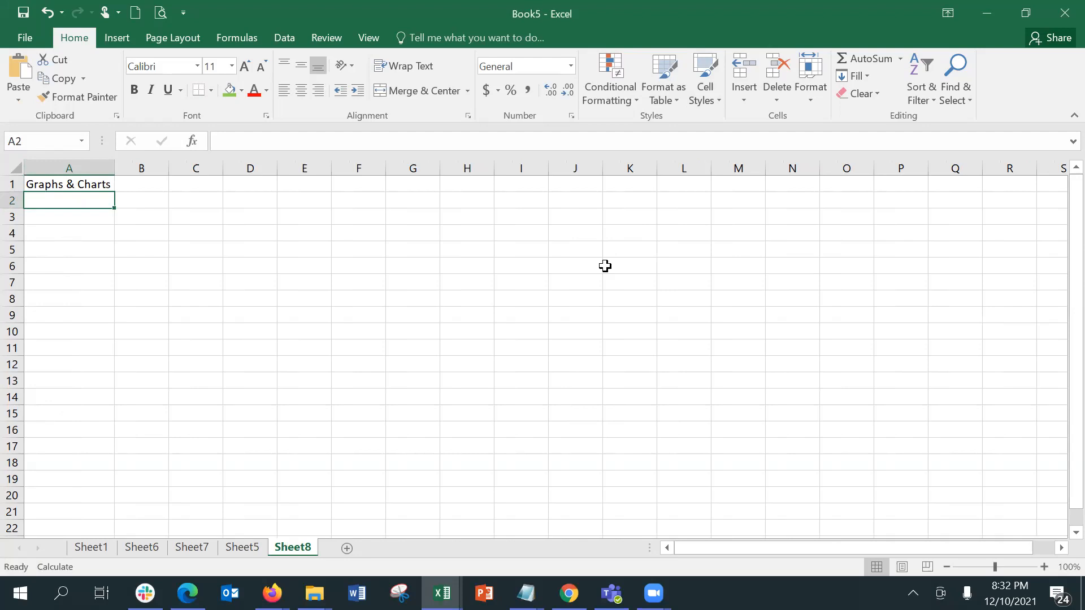
left_click(1007, 566)
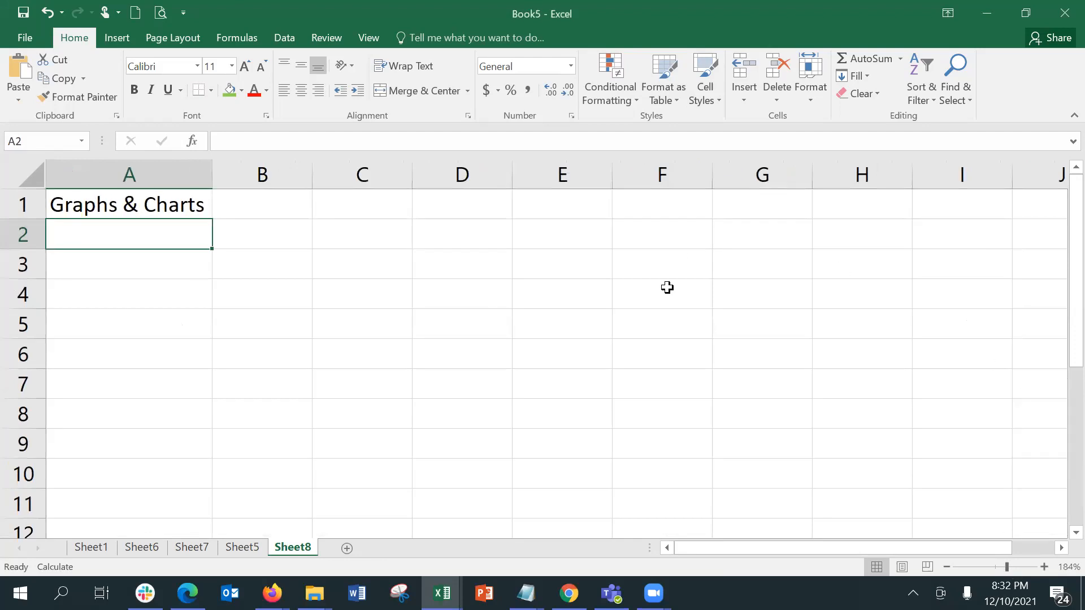
left_click(196, 266)
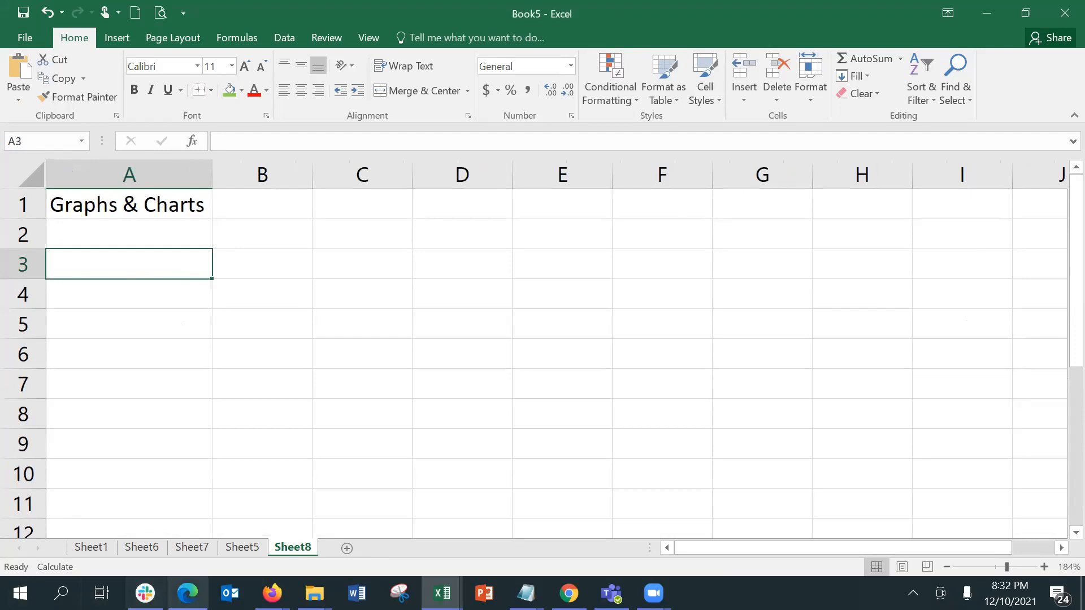
Step: Look through Sheet5, Sheet7, Sheet6 and Sheet1, and examine the existing order and branch sales tables on Sheet1
left_click(244, 553)
left_click(200, 546)
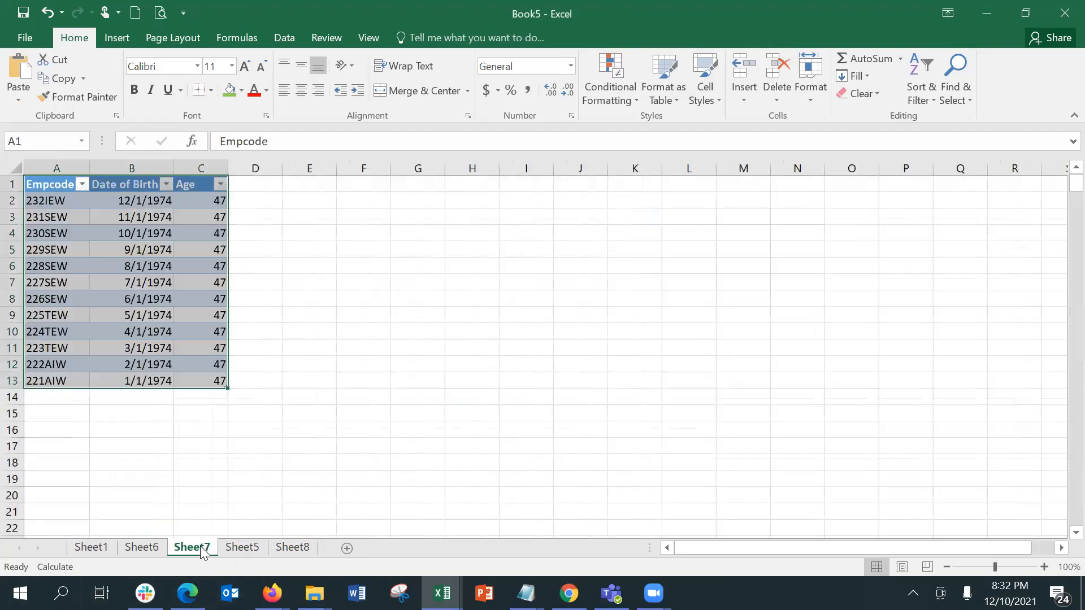
left_click(155, 546)
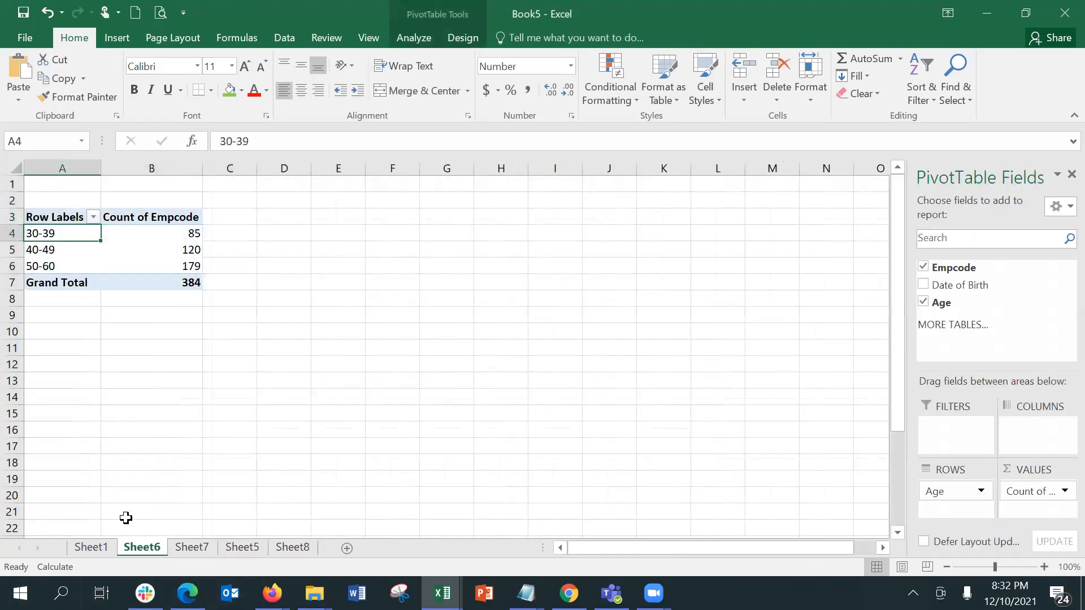
left_click(112, 547)
left_click(263, 470)
key("Left")
key("Left")
key("Left")
key("Left")
key("Left")
key("Left")
key("Left")
key("Left")
key("Left")
key("Left")
key("Left")
key("Left")
key("Left")
key("Left")
key("Left")
key("Left")
key("Left")
key("Left")
key("Left")
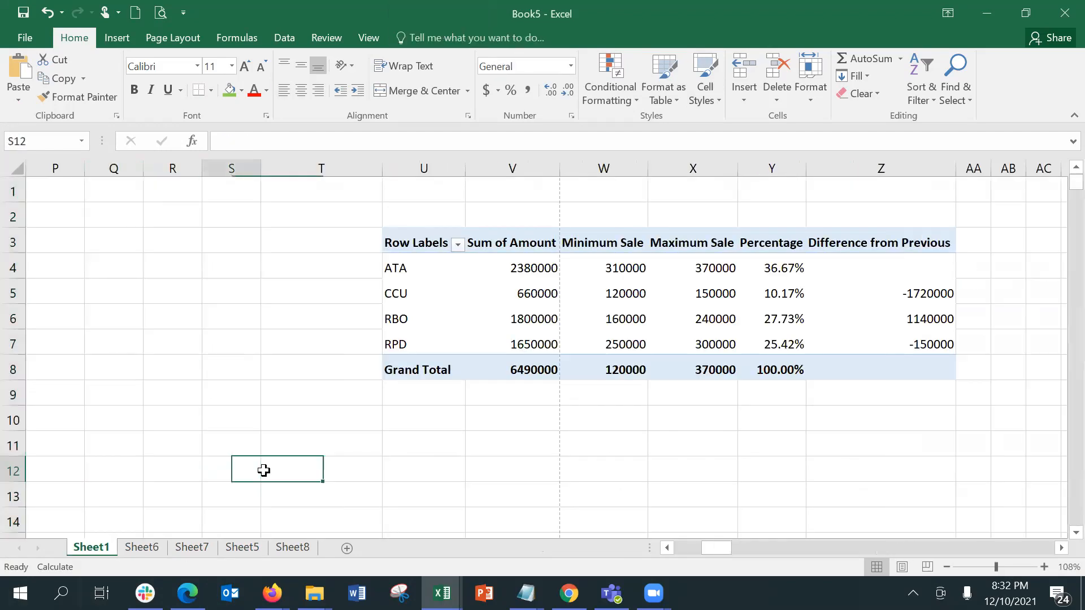
key("Up")
key("Up")
key("Up")
key("Up")
key("Up")
key("Up")
key("Up")
key("Up")
key("Up")
key("Up")
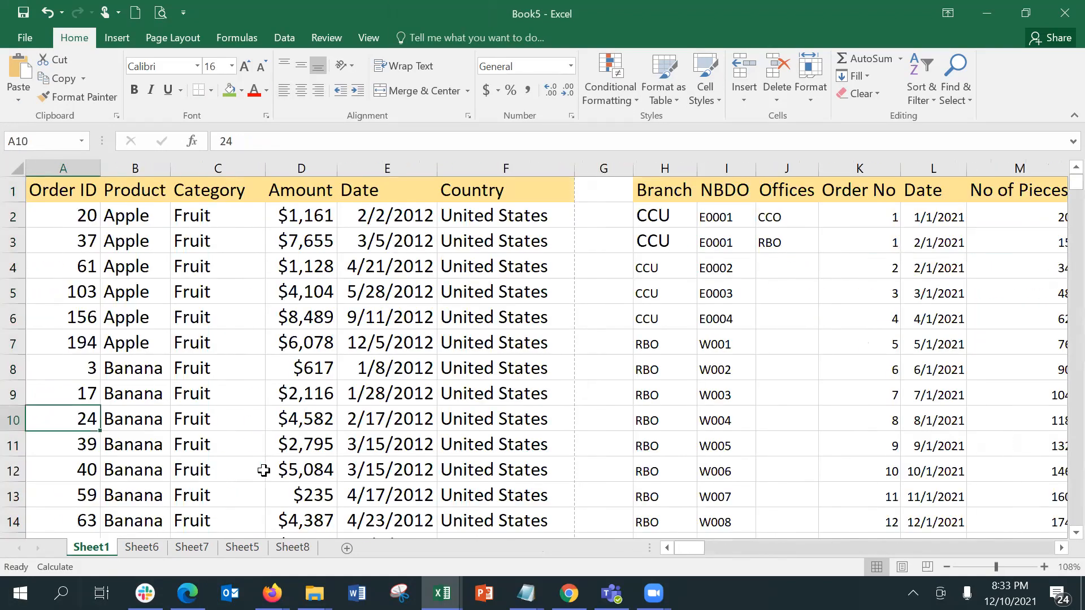
key("Up")
key("Down")
key("Right")
key("Right")
key("Right")
key("Right")
key("Right")
key("Right")
key("Right")
key("Right")
key("Right")
key("Right")
key("Right")
key("Right")
key("Right")
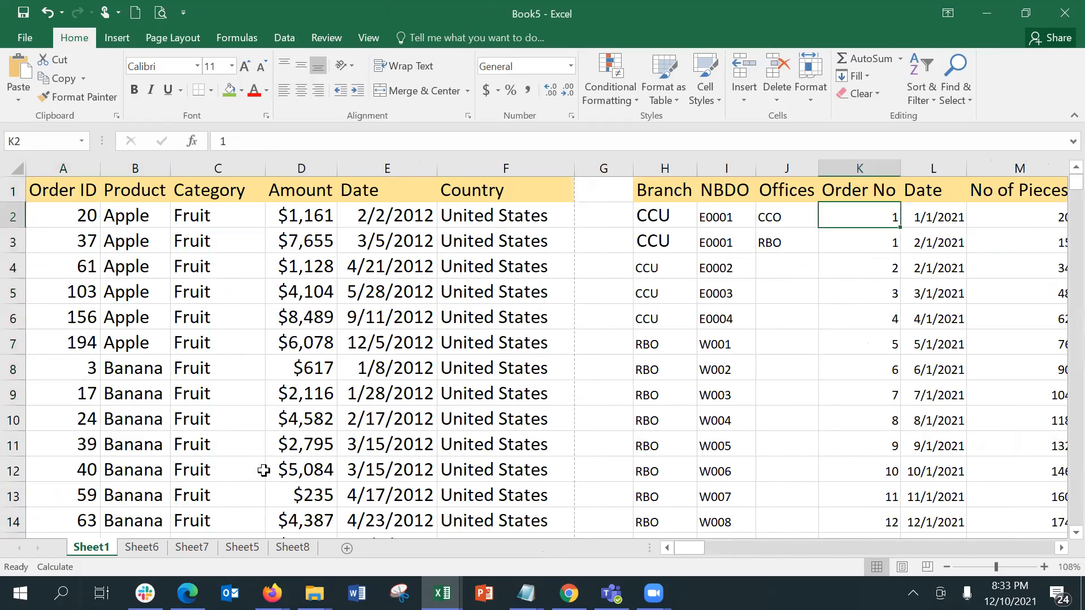
key("Right")
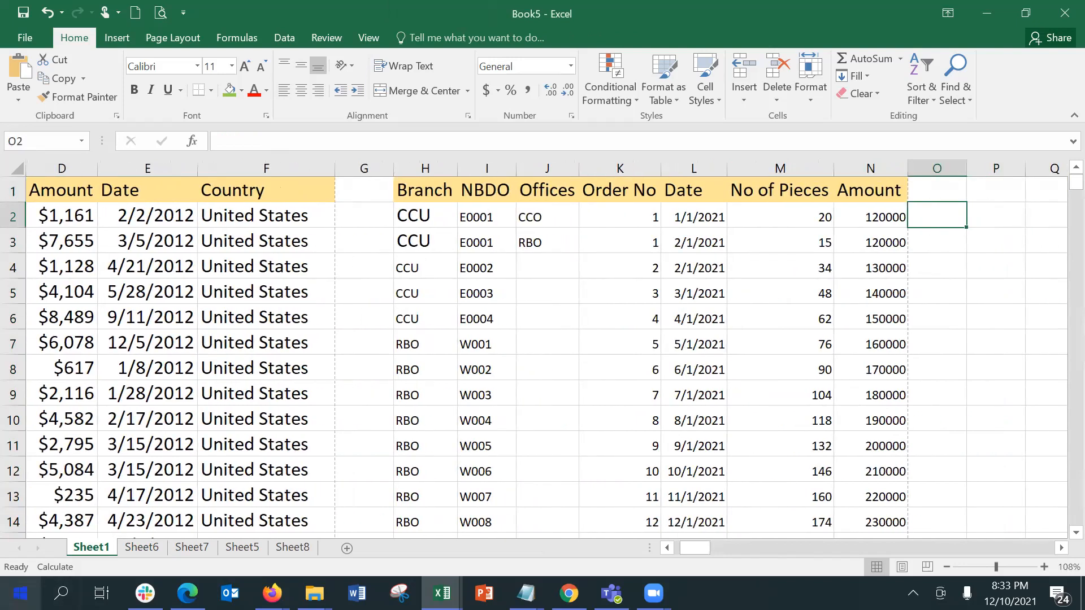
Step: On Sheet8, enter the column headers Category, Region, Amount and Vol in A3:D3
left_click(279, 550)
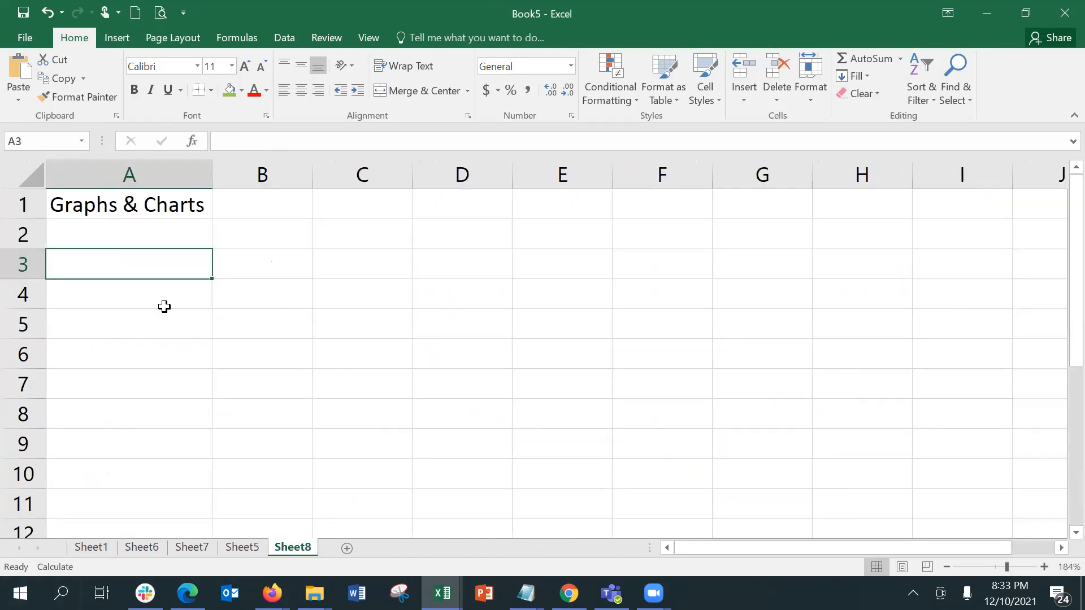
type("Bar")
key("BackSpace")
key("BackSpace")
key("BackSpace")
type("C")
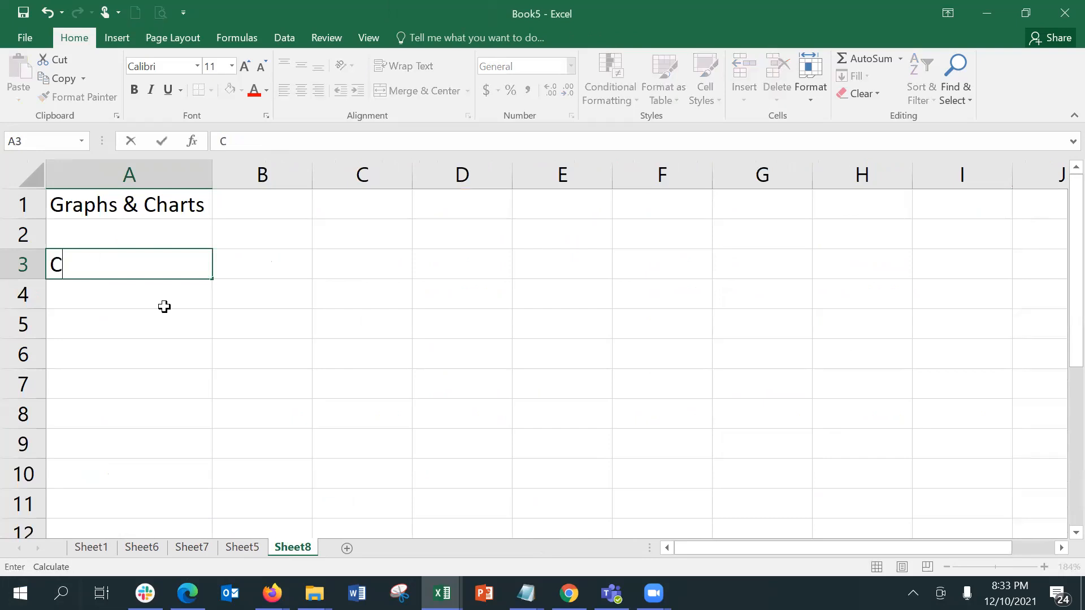
type("ategory")
key("Tab")
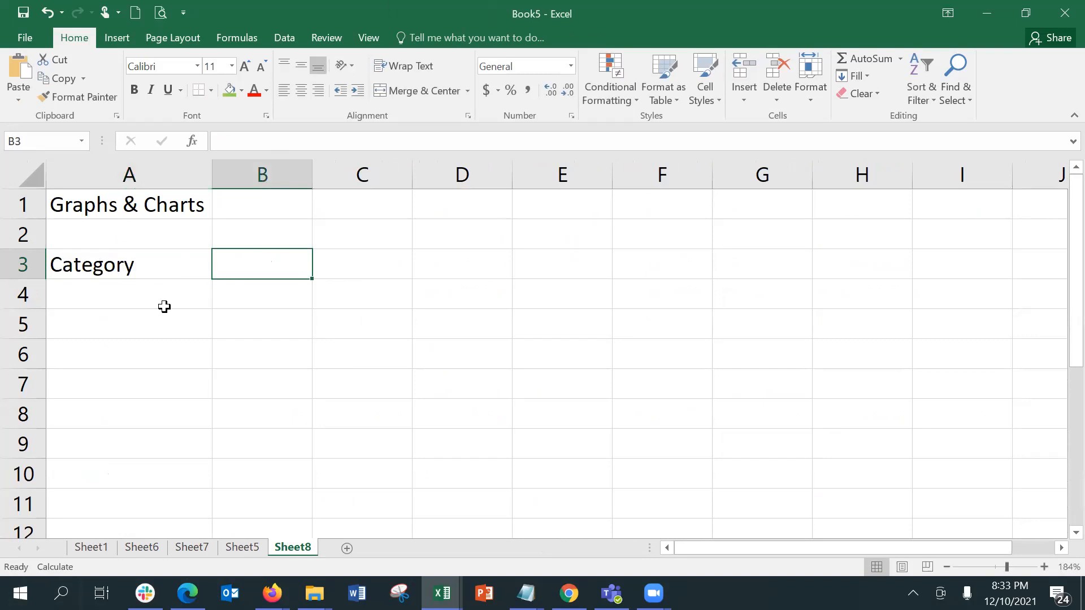
type("Region")
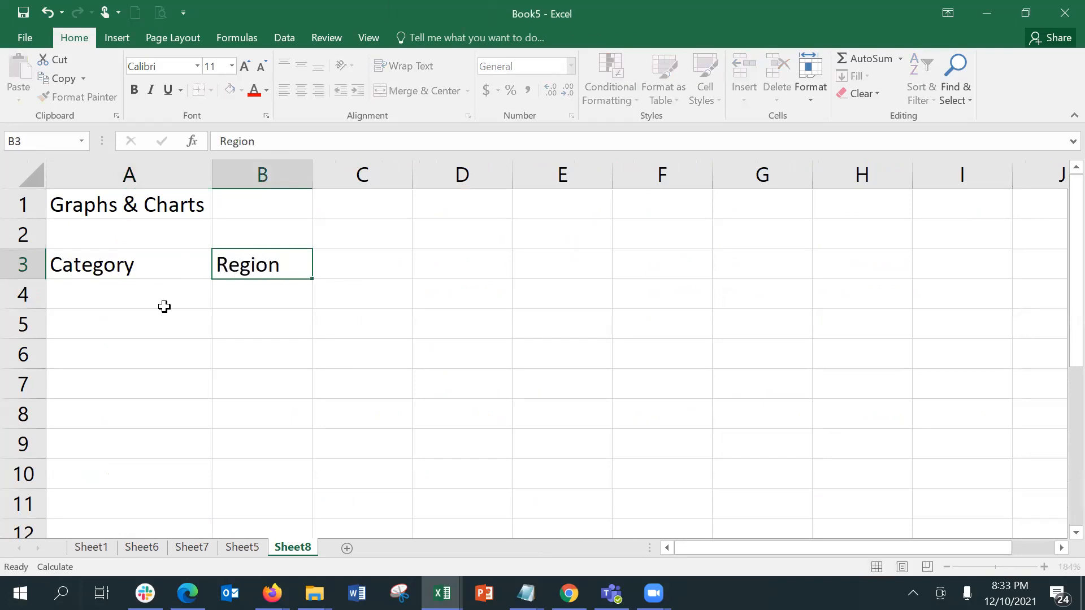
key("Tab")
type("Amp")
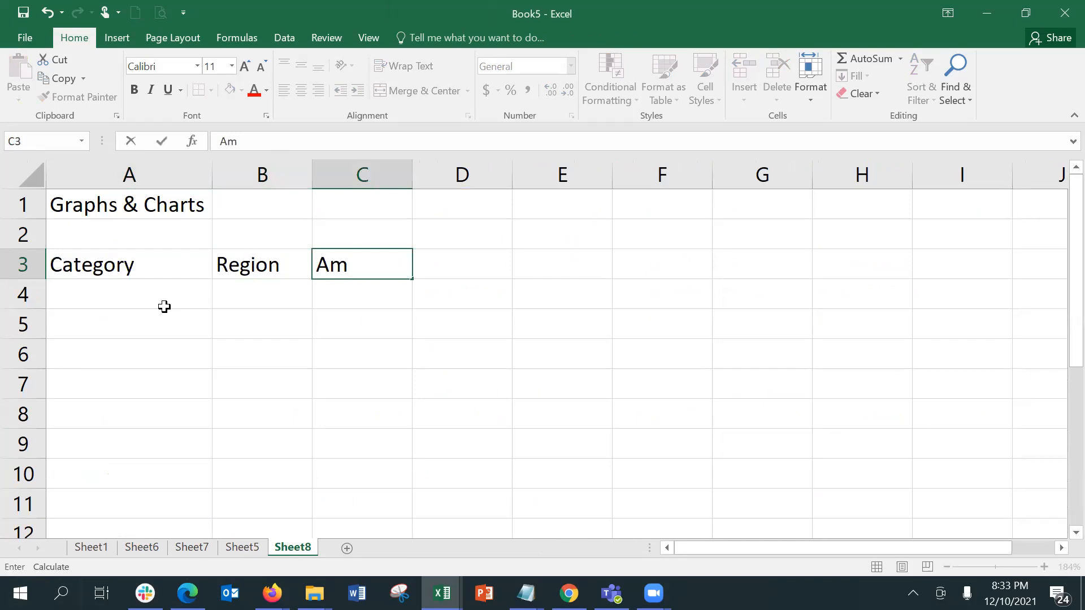
key("BackSpace")
type("ount")
key("Tab")
type("Vp;")
key("BackSpace")
type("p;")
key("BackSpace")
key("BackSpace")
type("ol")
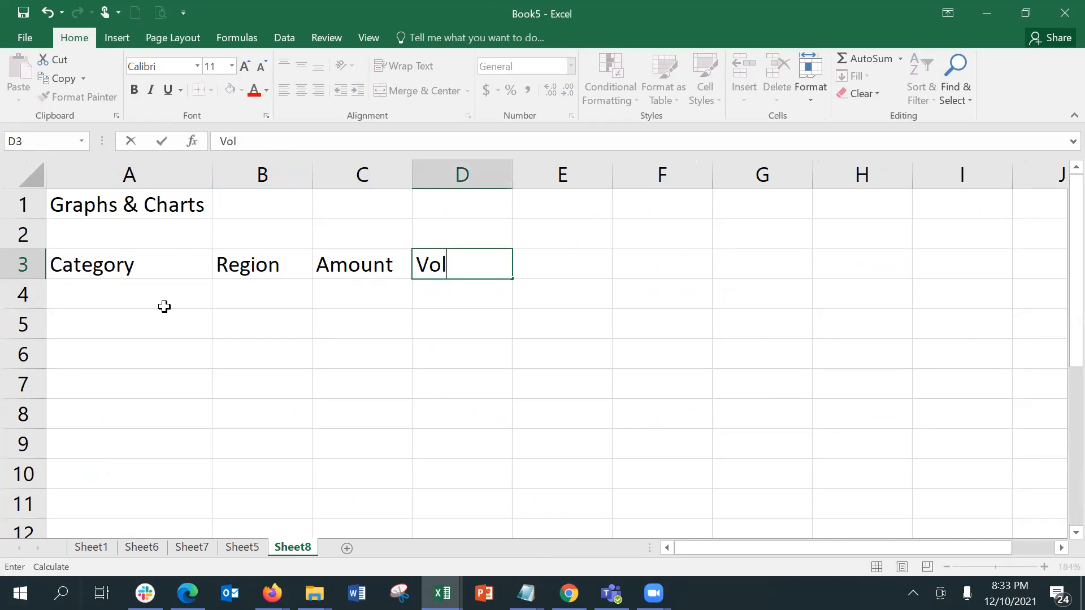
key("Return")
Step: Fill the Region column in B4:B7 with East, West, North and South
key("Tab")
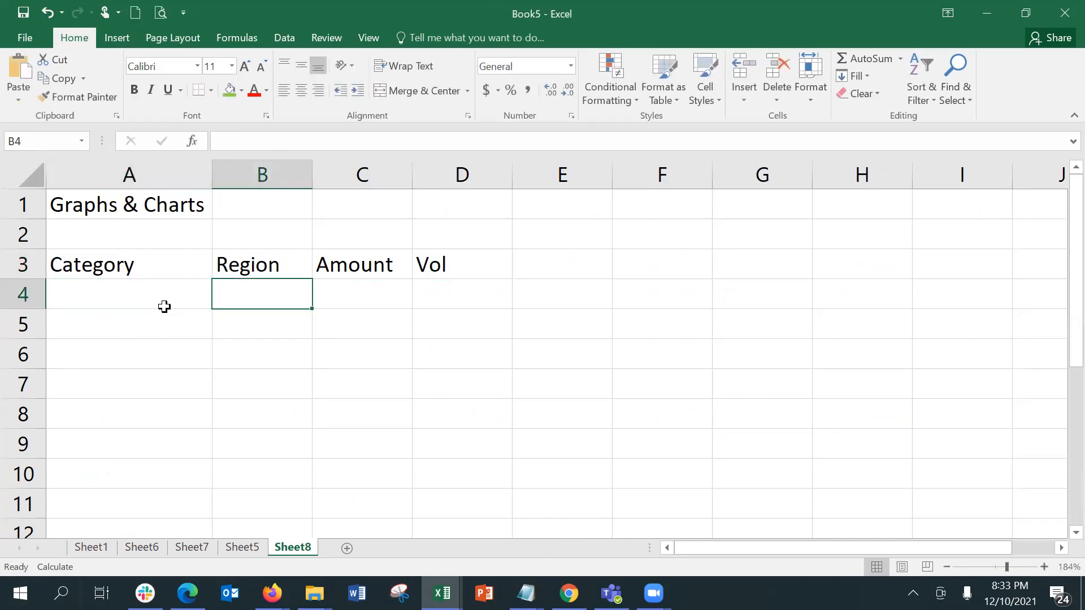
type("East")
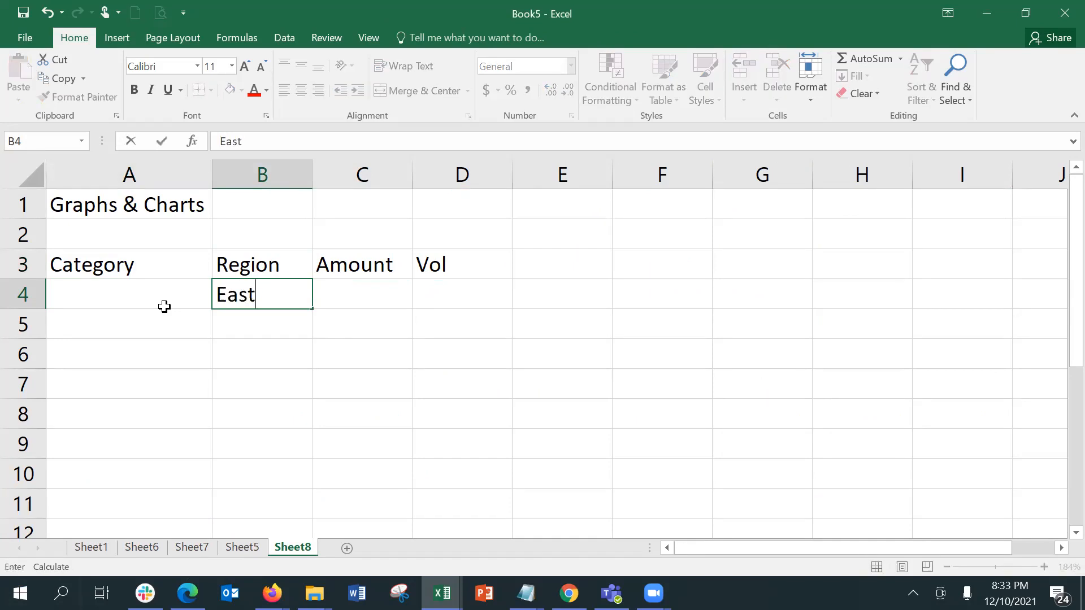
key("Return")
type("West")
key("Return")
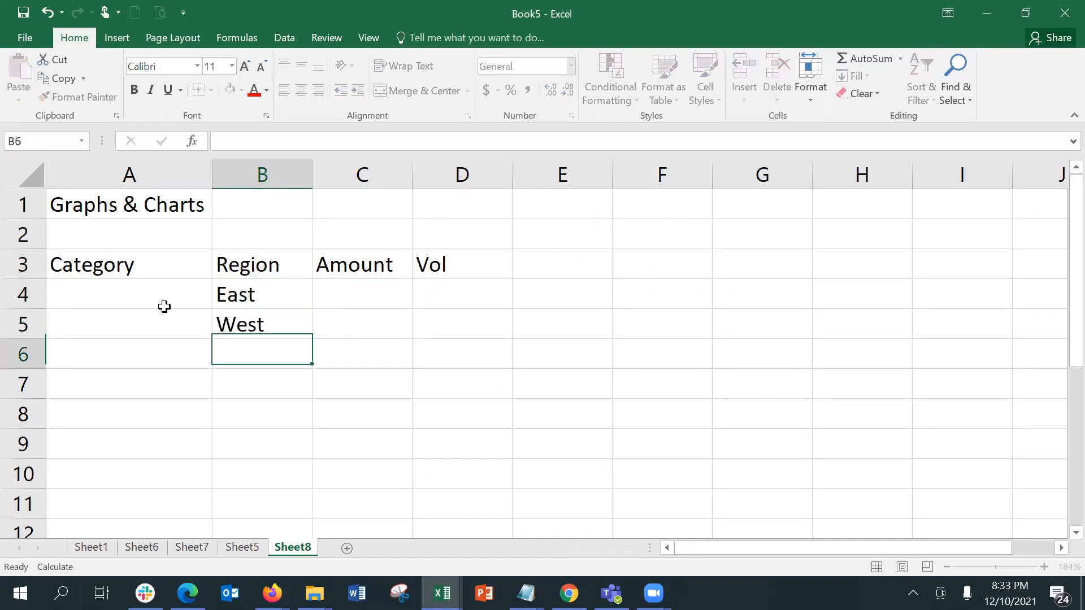
type("NM")
key("BackSpace")
type("orth")
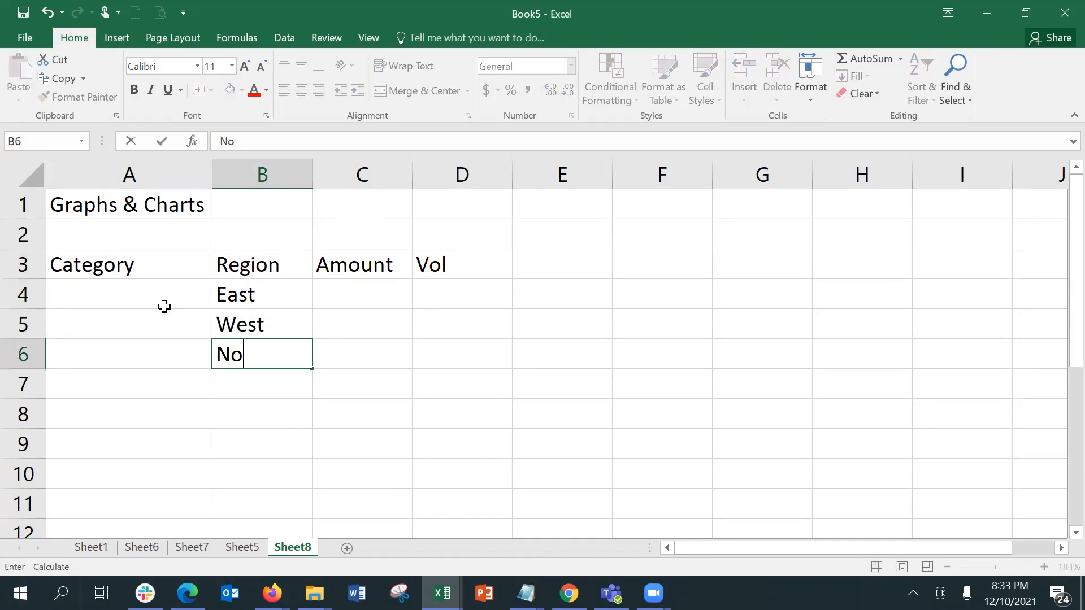
key("Return")
type("Sout")
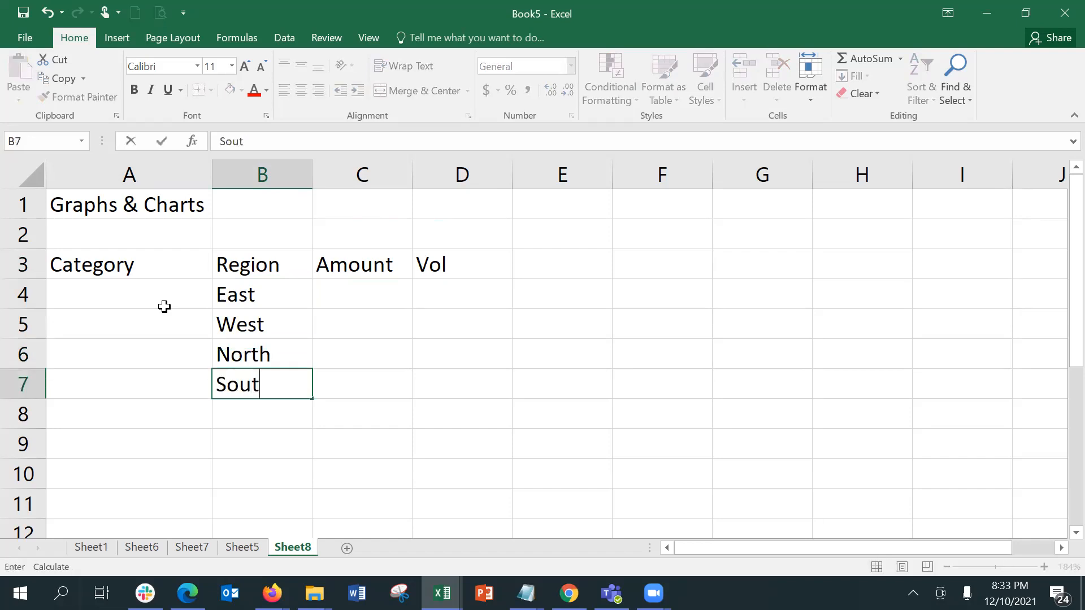
key("Tab")
left_click(254, 390)
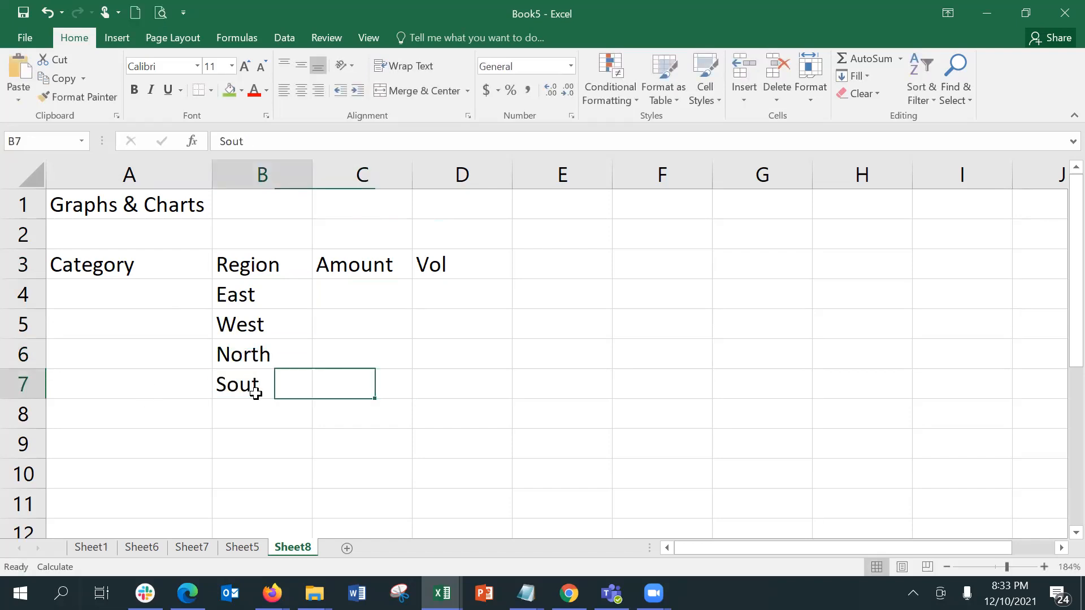
left_click(279, 145)
type("h")
key("Tab")
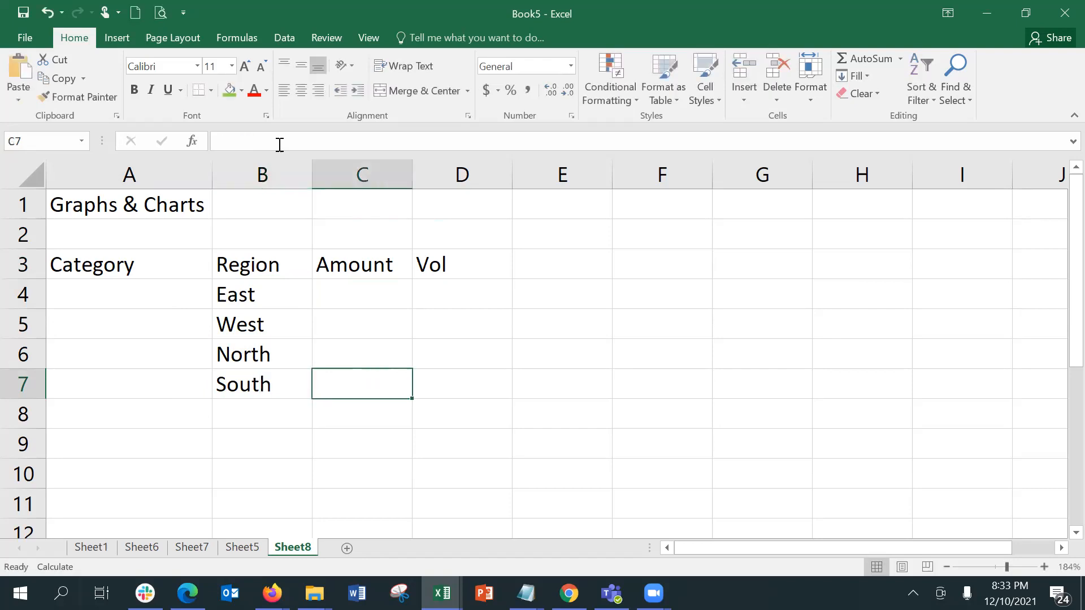
Step: Fill the Amount column in C4:C7 with 10000, 15000, 18000 and 20000
left_click(360, 293)
type("10000")
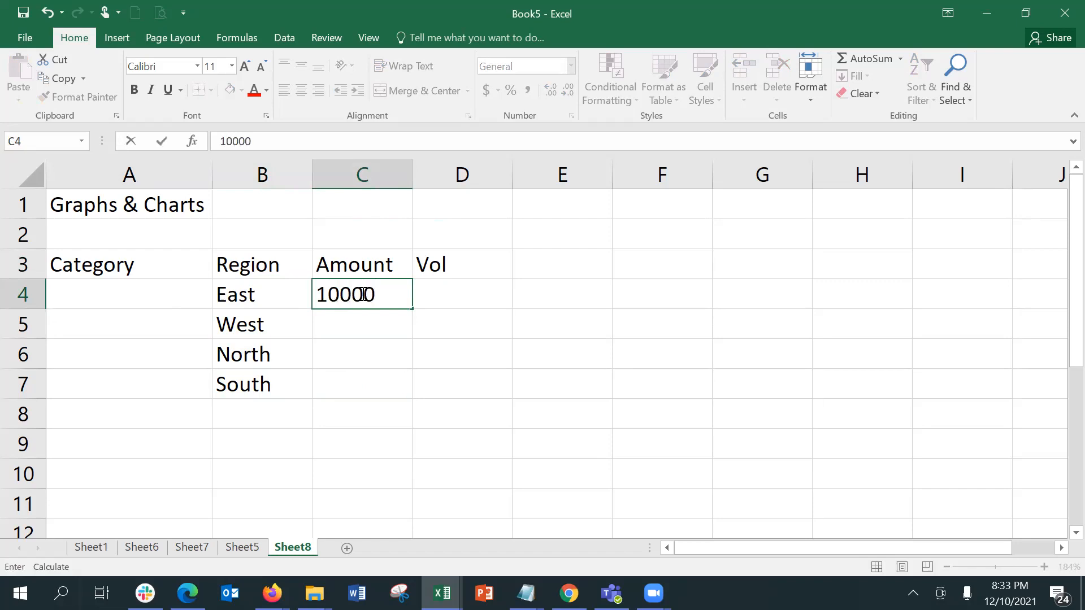
key("Return")
type("150000")
key("BackSpace")
key("Return")
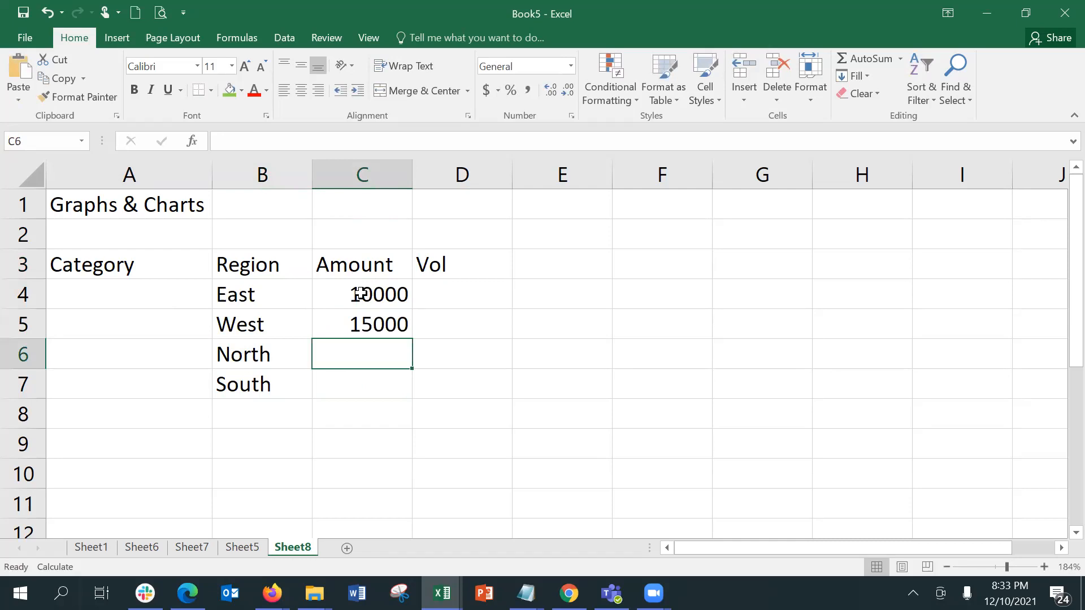
type("18000")
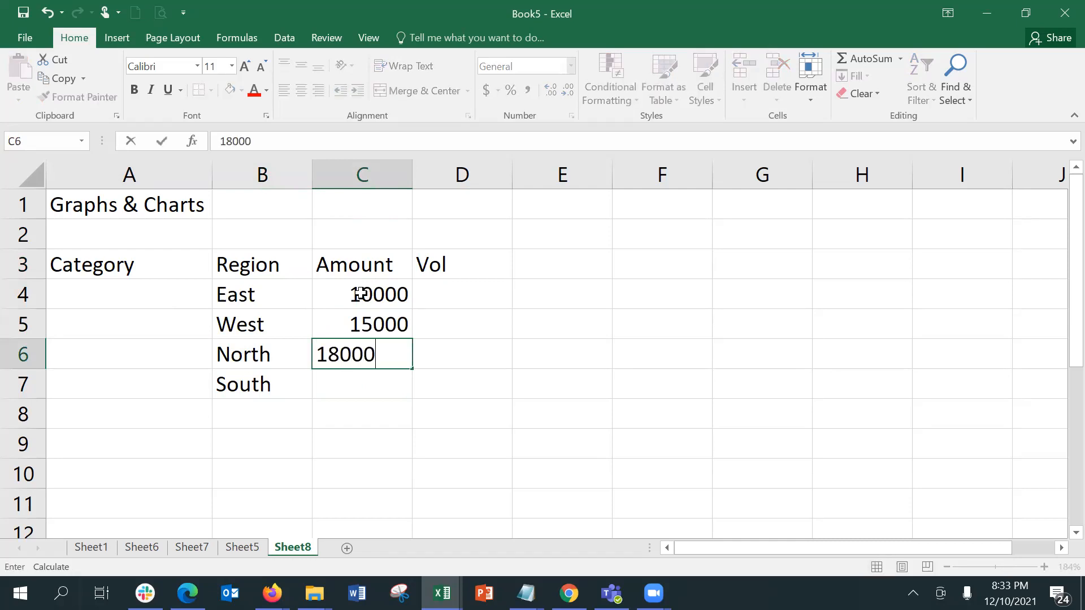
key("Return")
type("20000")
key("Right")
Step: Fill the Vol column in D4:D7 with 100, 150, 128 and 190
key("Up")
key("Up")
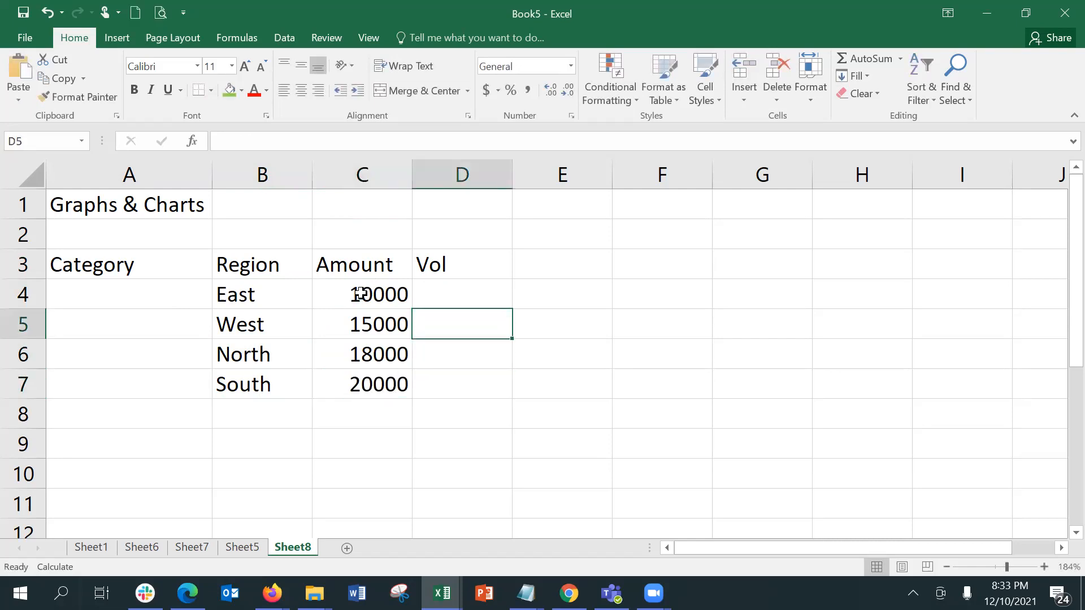
key("Up")
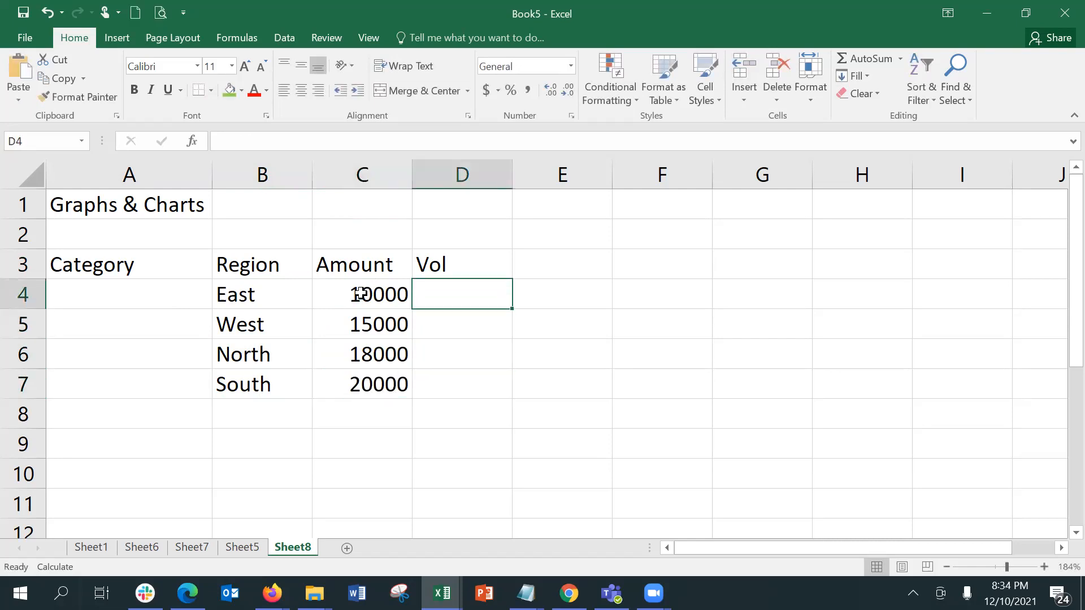
type("100")
key("Return")
type("150")
key("Return")
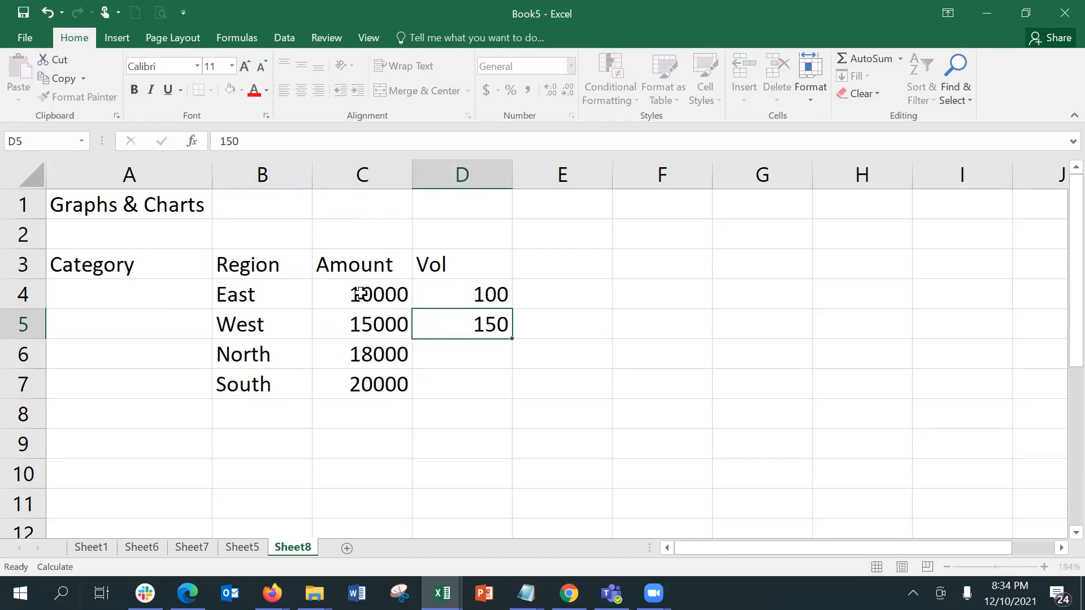
key("Return")
type("1")
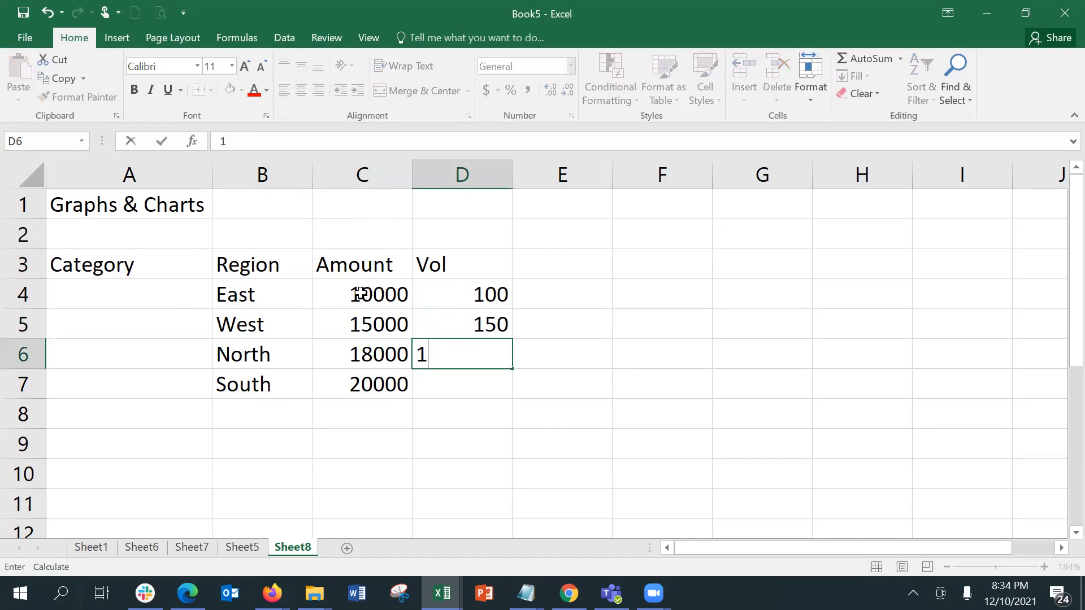
type("28")
key("Return")
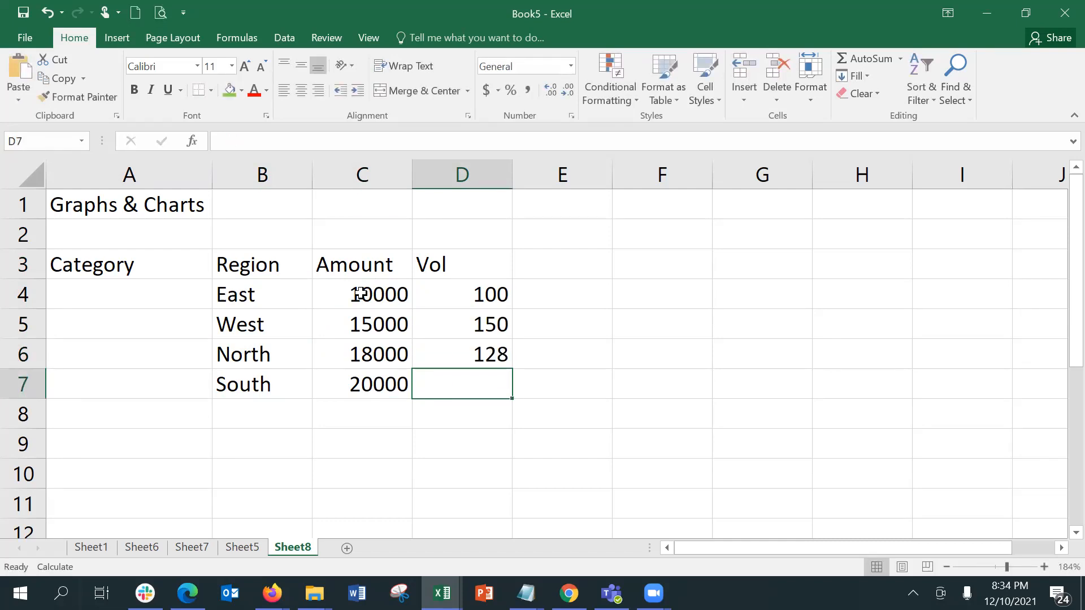
type("2")
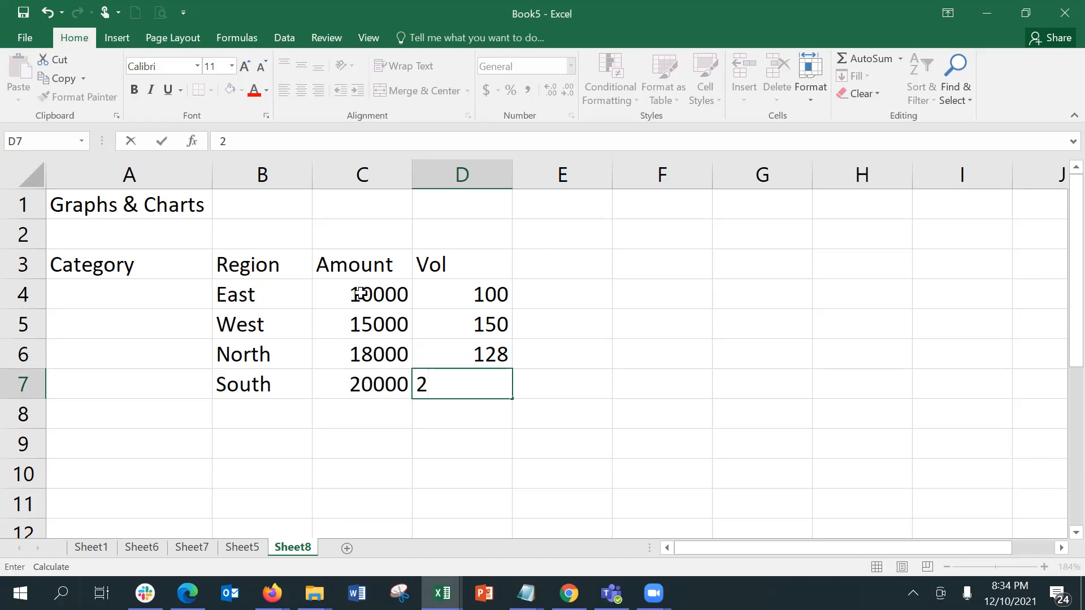
key("BackSpace")
type("190")
key("Return")
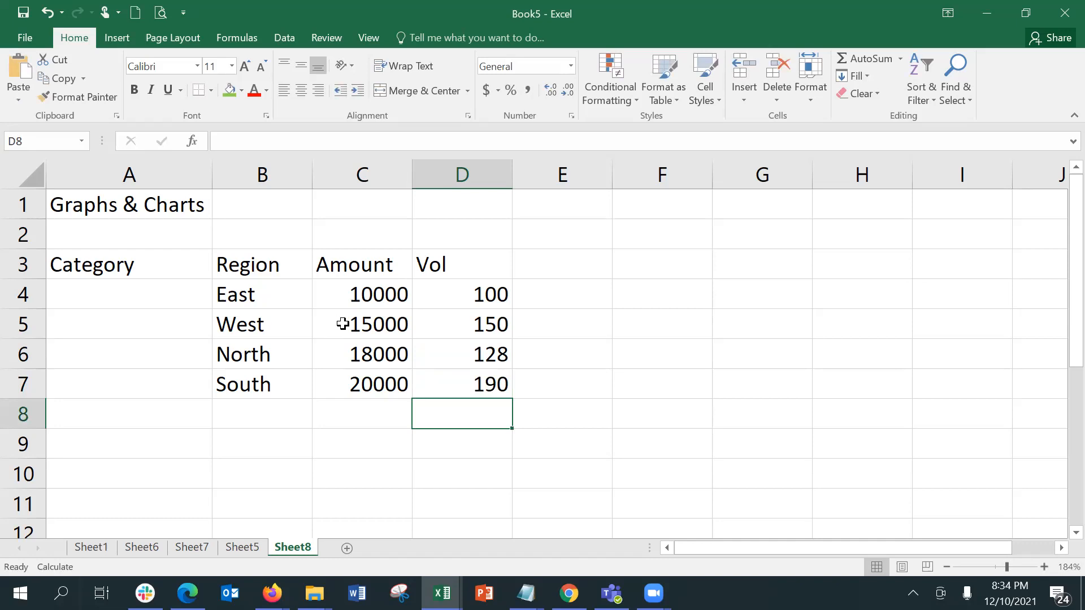
left_click(277, 259)
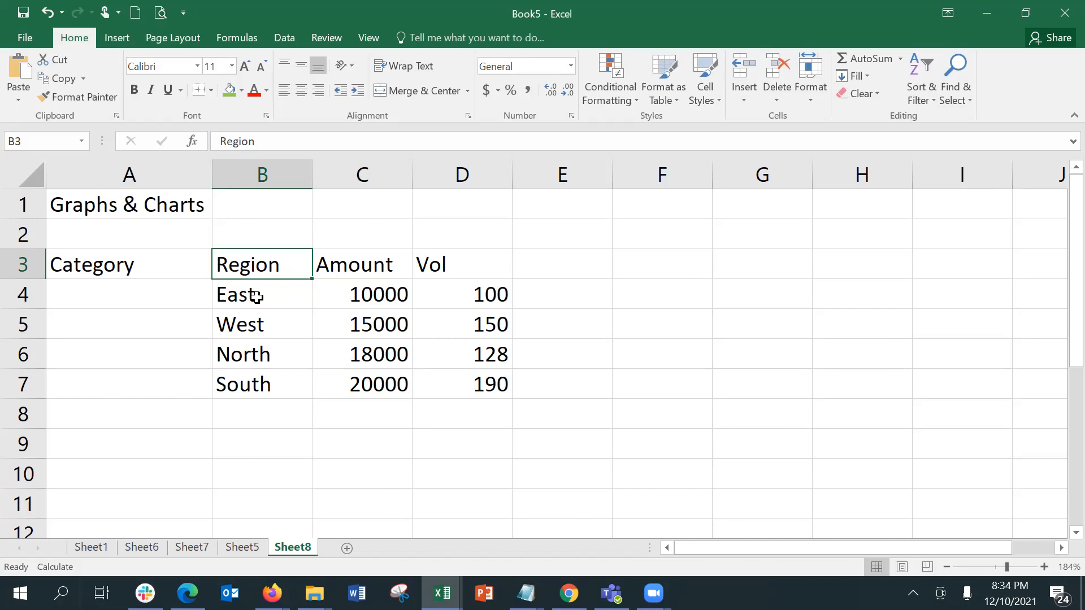
Step: Select the Region, Amount and Vol table including its headers, range B3:D7
key("shift+Down")
key("shift+Down")
key("shift+Down")
key("shift+Down")
key("shift+Right")
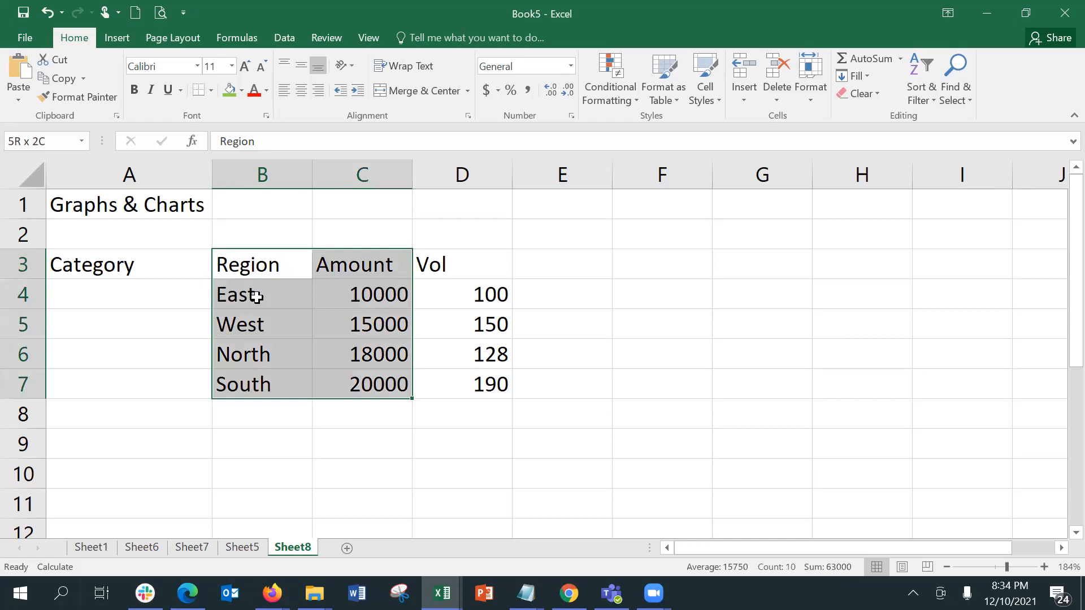
key("shift+Right")
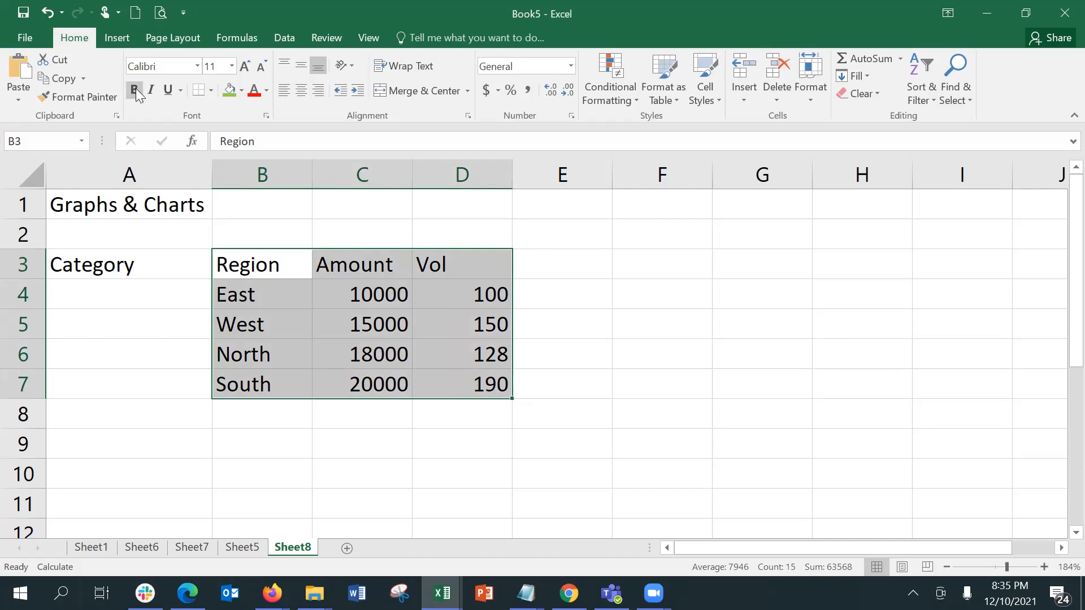
Step: Try a 2-D pie chart of the selected table, sized down beside the data, and undo its insertion
left_click(120, 35)
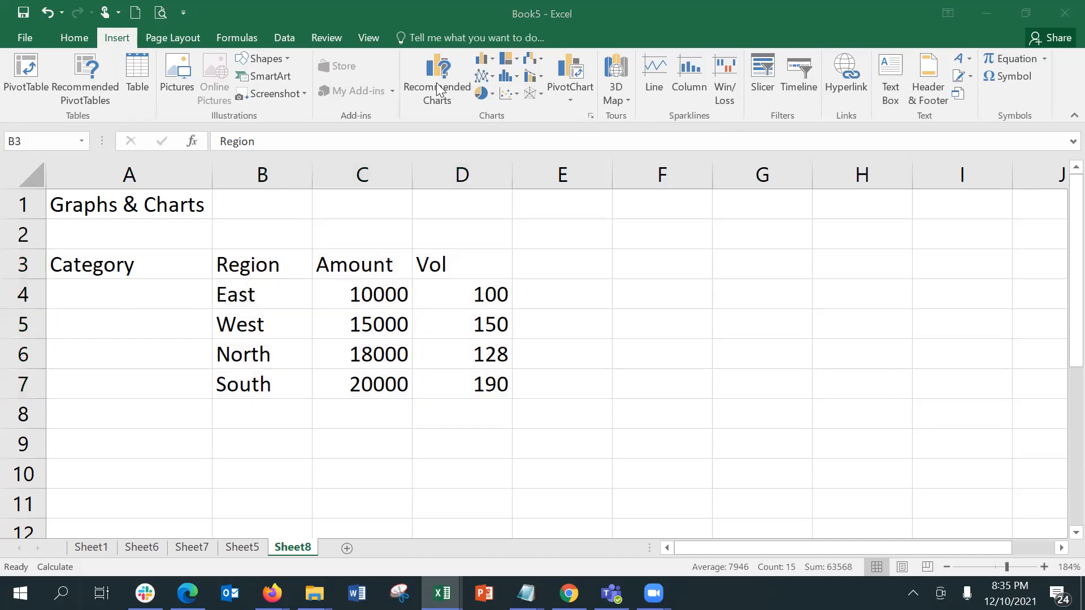
left_click(491, 96)
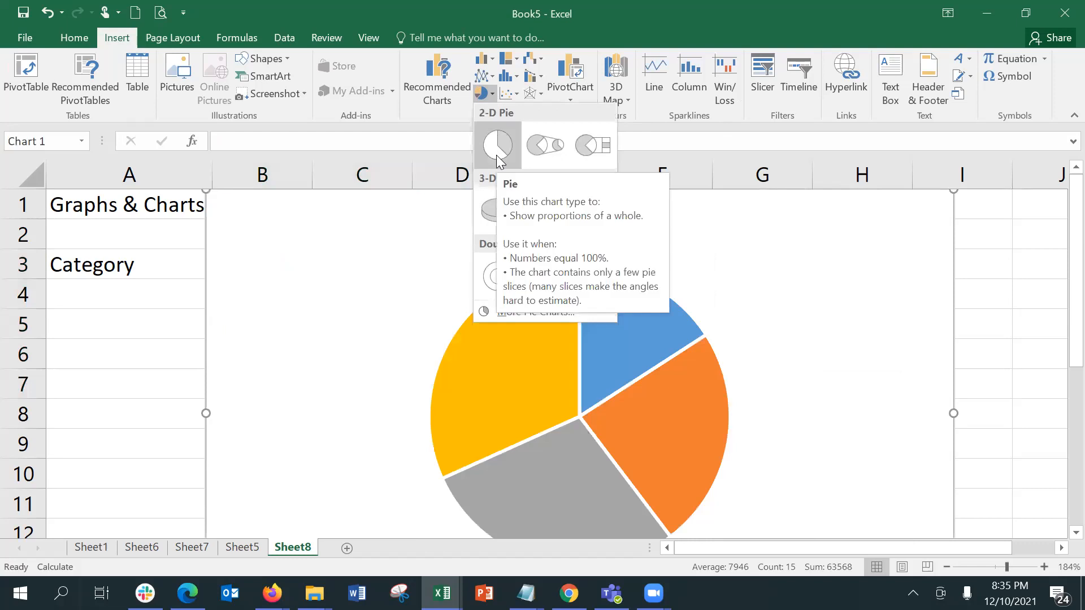
left_click(496, 155)
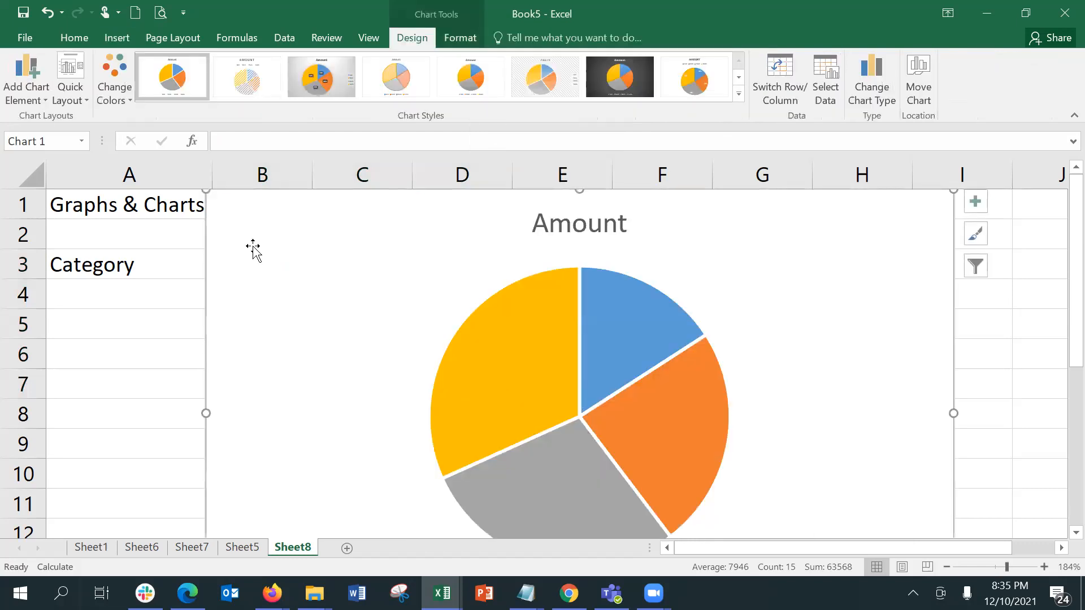
left_click_drag(207, 192, 478, 400)
left_click_drag(601, 412, 666, 219)
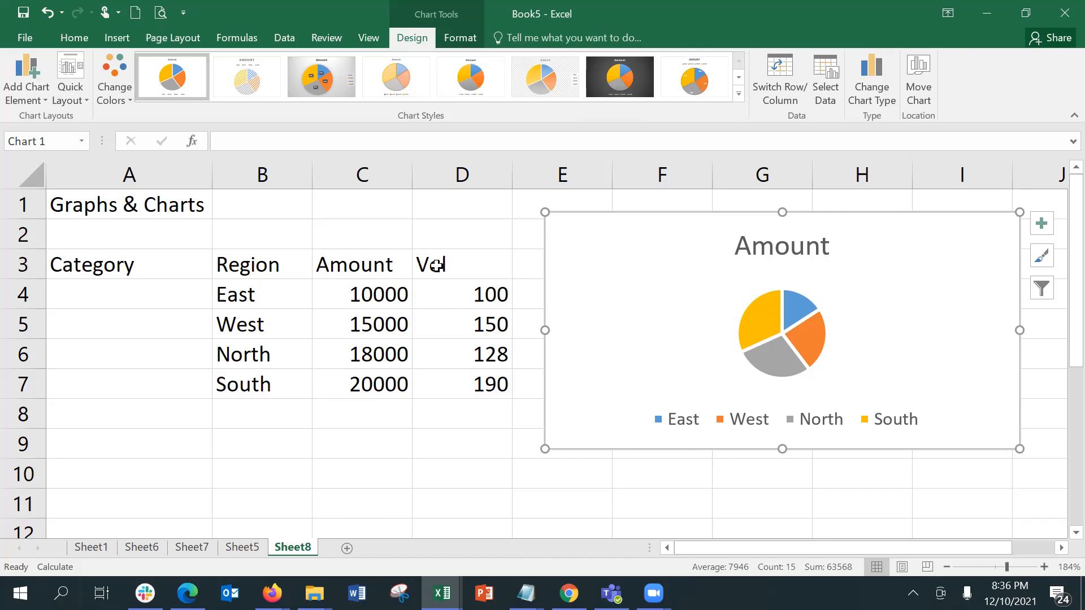
key("ctrl+z")
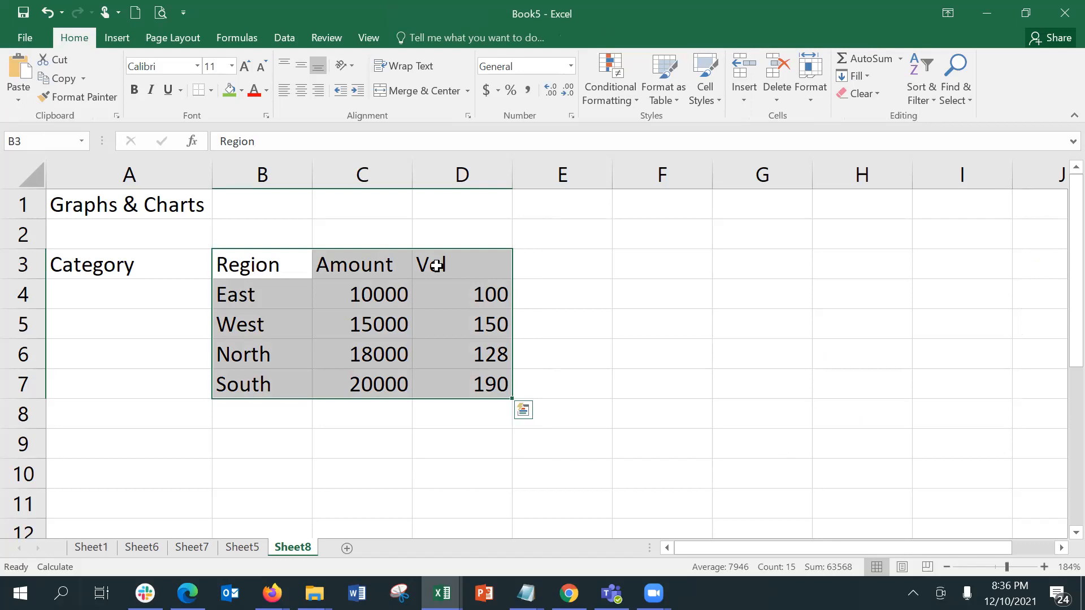
Step: Open the recommended charts for the selected table and look through the suggestions
left_click(130, 43)
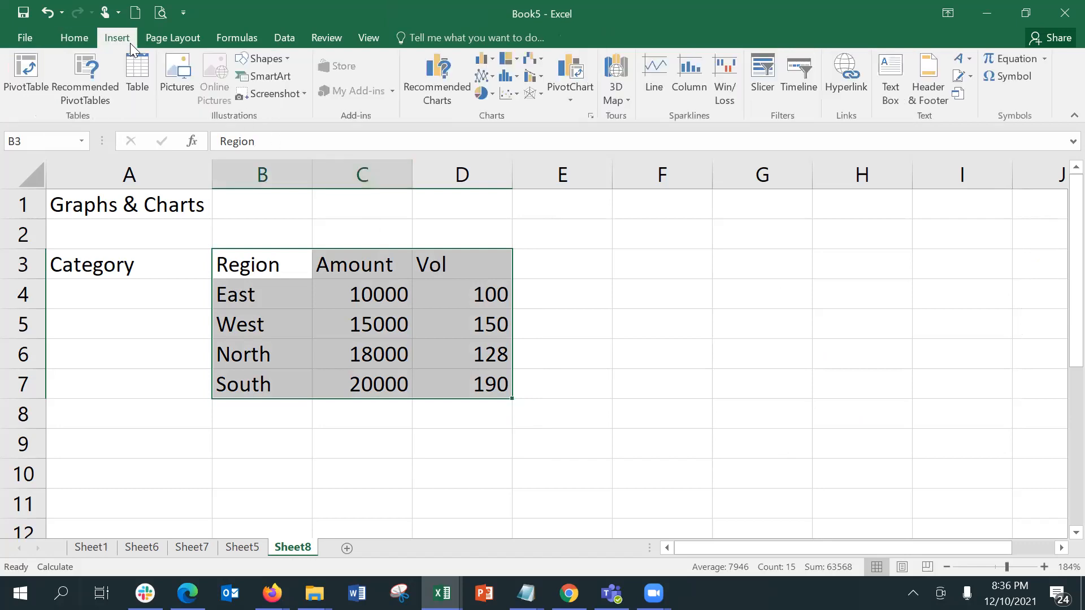
left_click(435, 94)
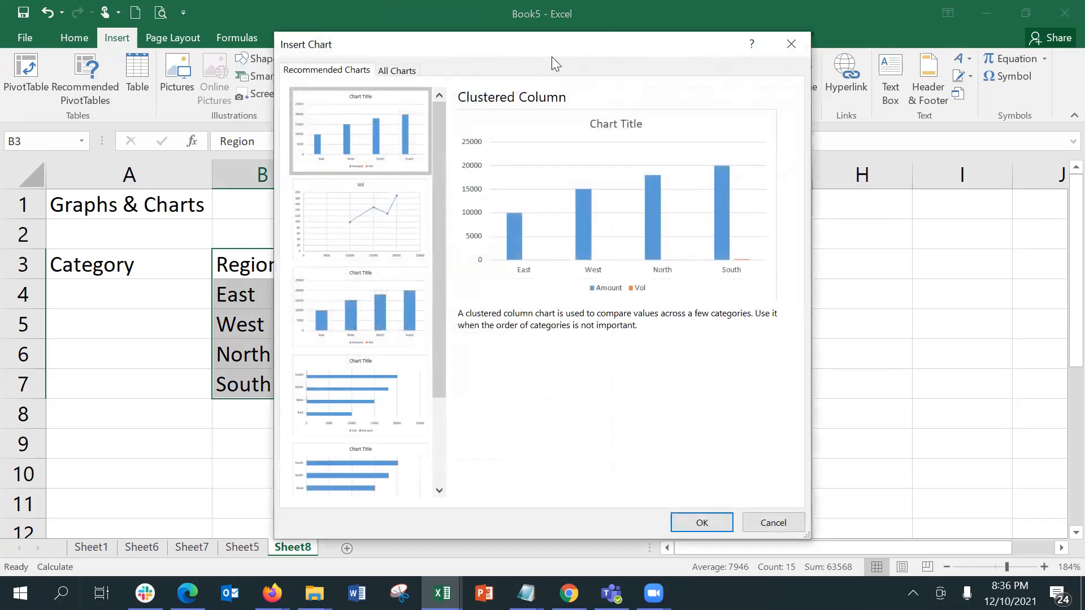
left_click_drag(649, 45, 1016, 66)
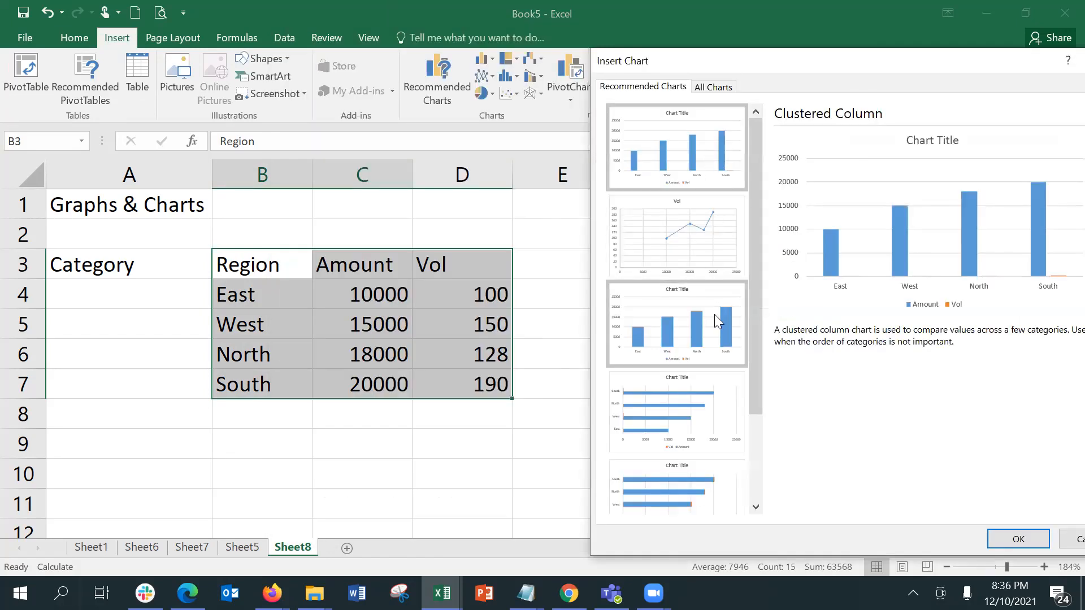
left_click_drag(750, 401, 751, 474)
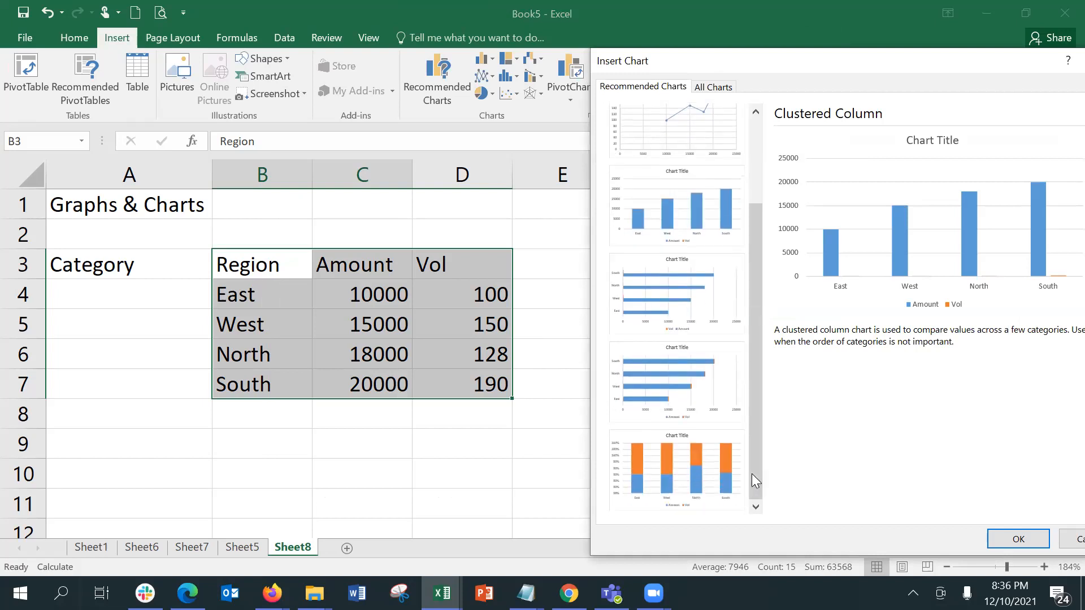
left_click_drag(751, 474, 756, 171)
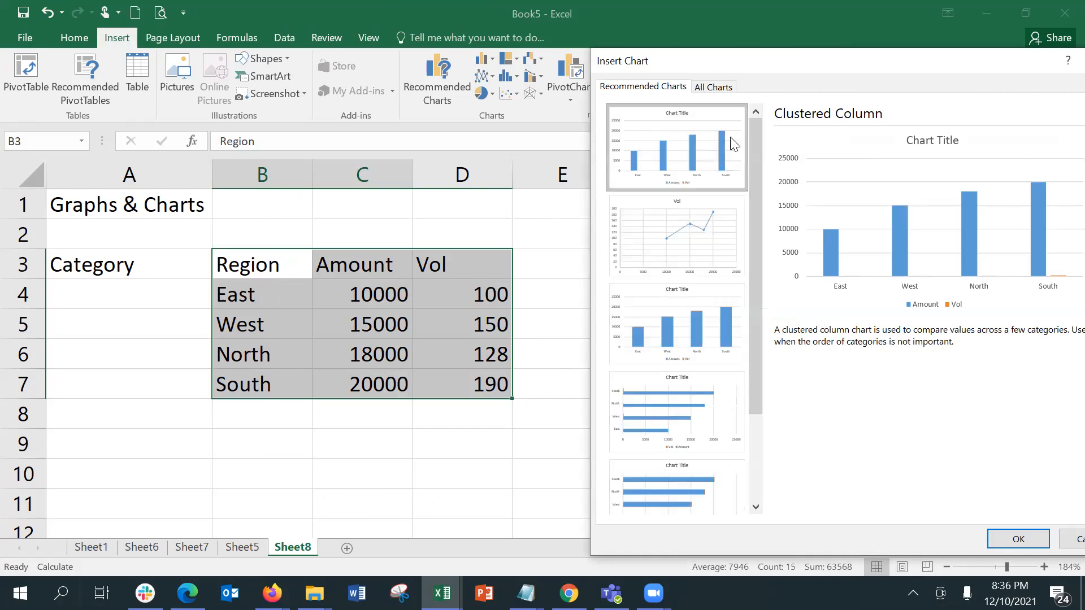
Step: Preview the line, pie, bar, area, scatter and stock chart types for the selected table
left_click(708, 88)
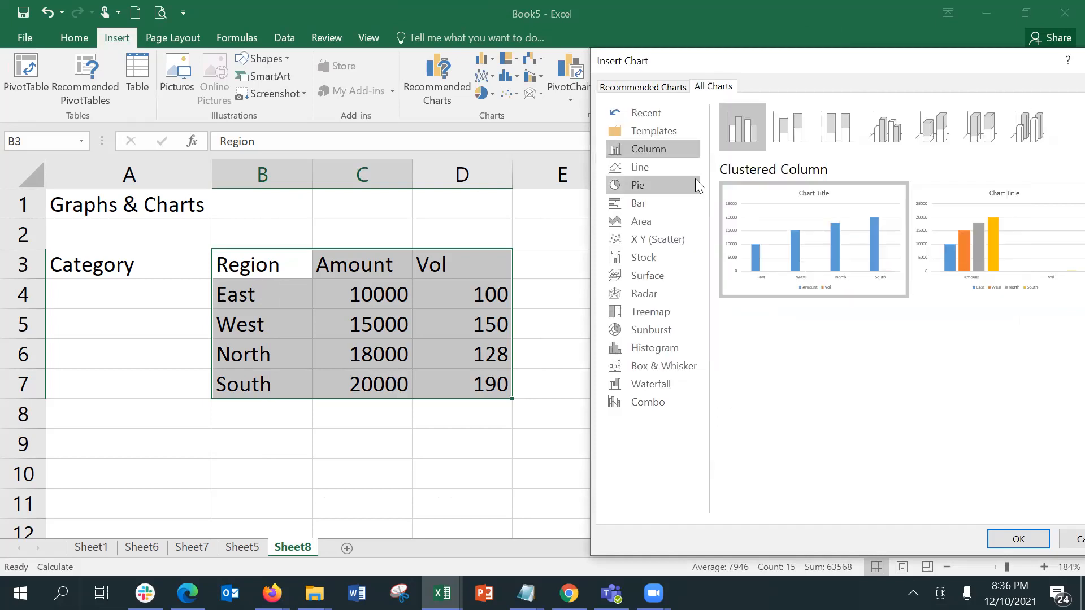
left_click(664, 165)
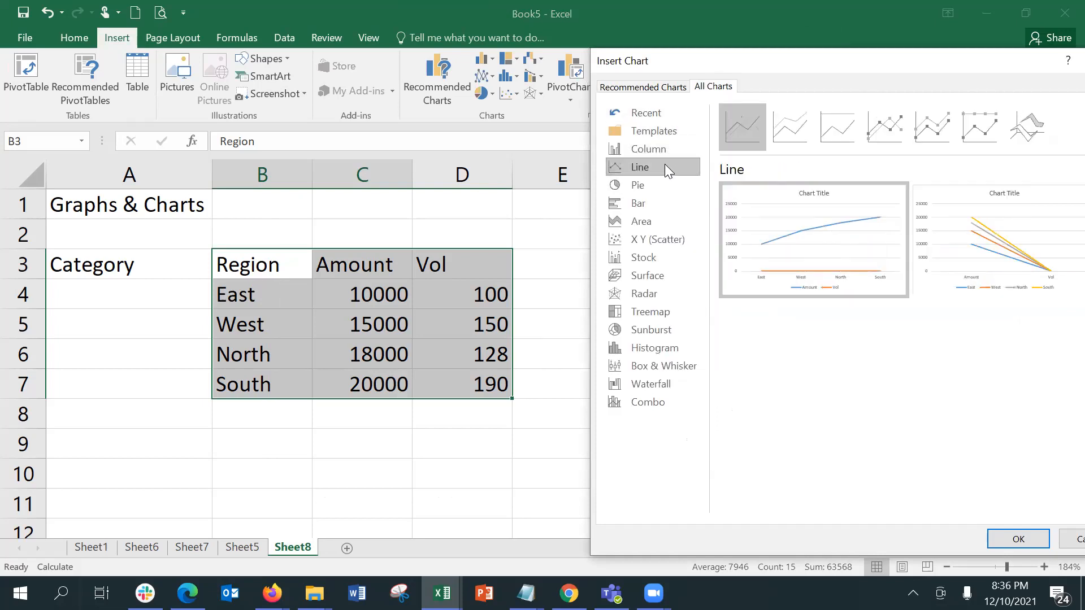
left_click(665, 181)
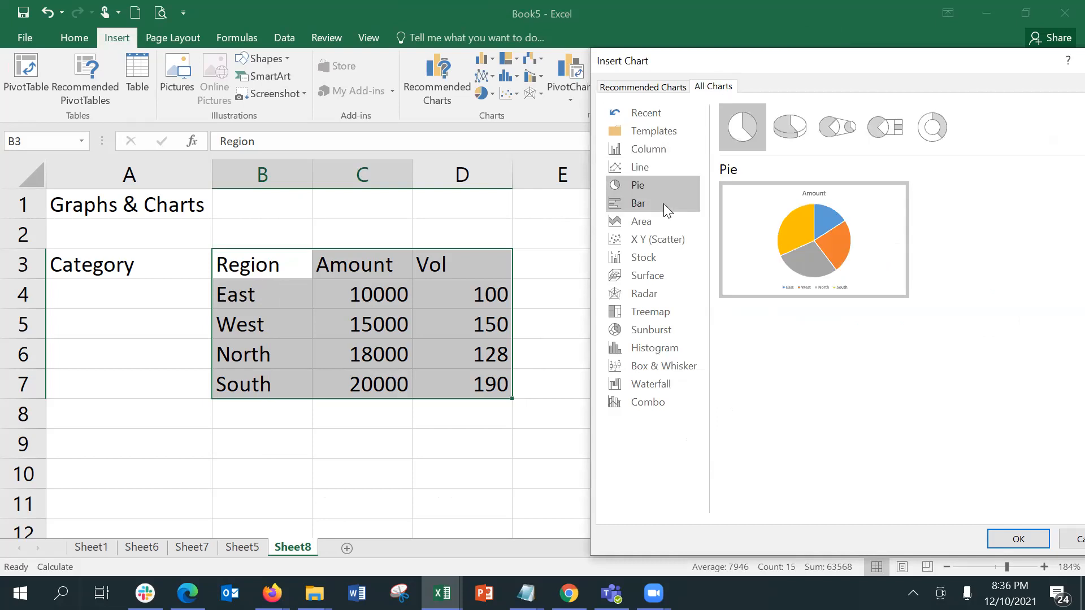
left_click(664, 204)
left_click(665, 221)
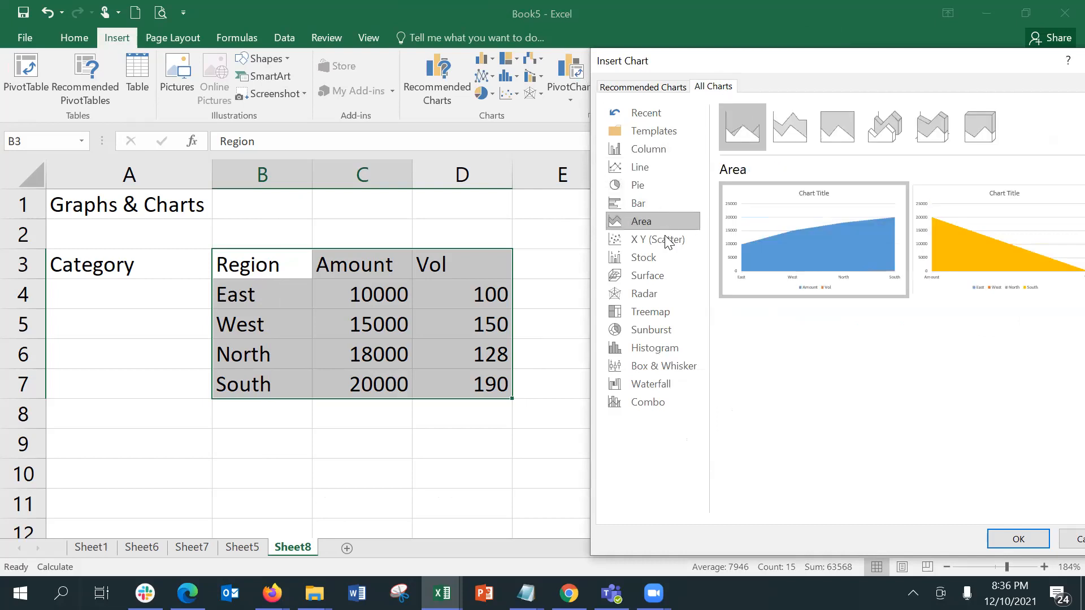
left_click(665, 239)
left_click(664, 259)
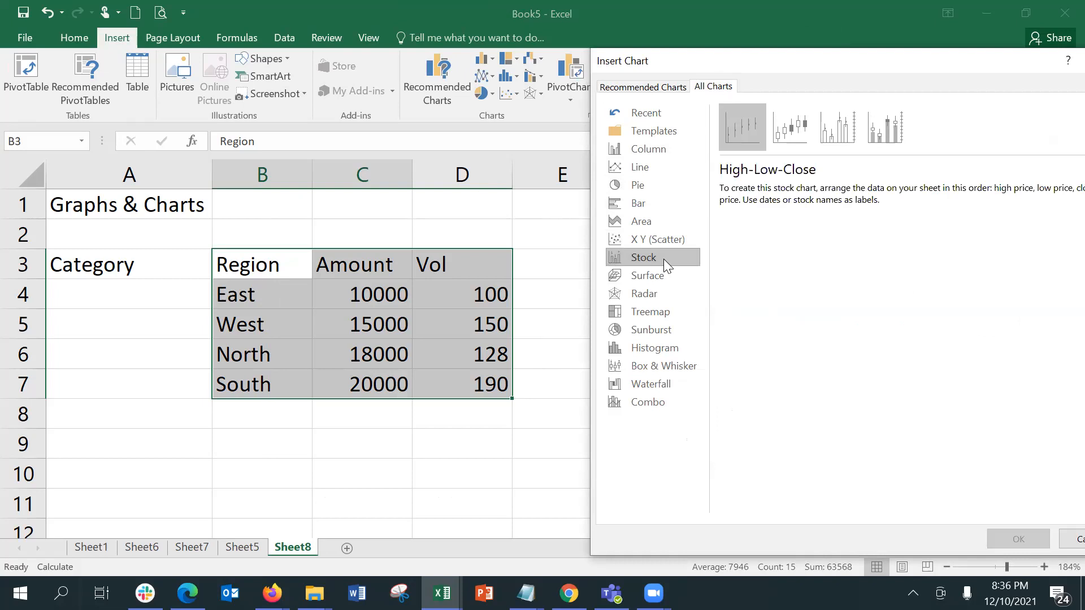
Step: Insert a 3-D Column chart with the regions as categories and shrink it to fit beside the data table
left_click(654, 151)
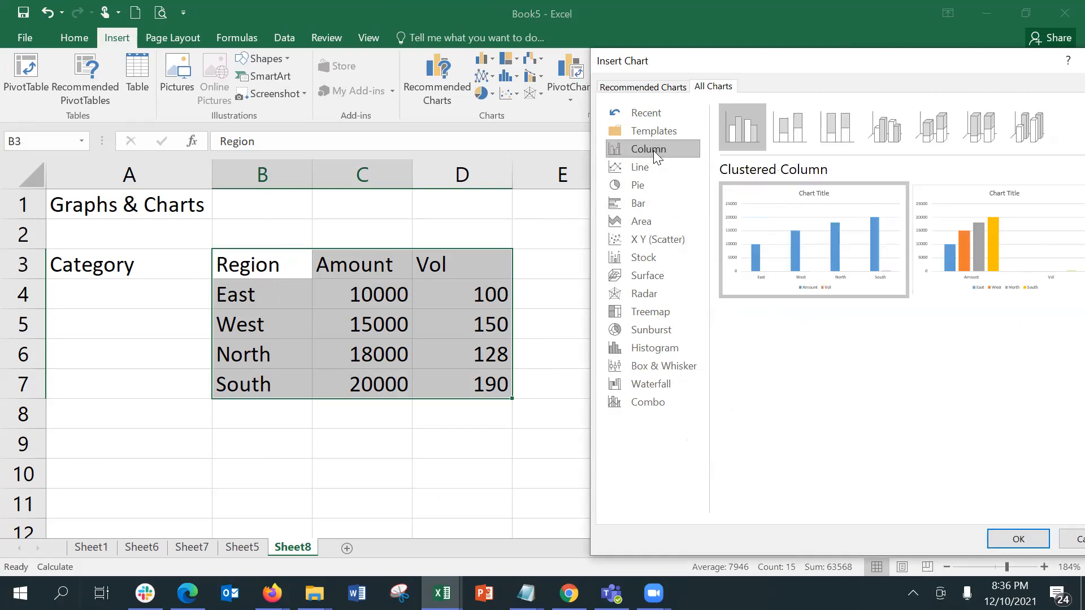
left_click(884, 140)
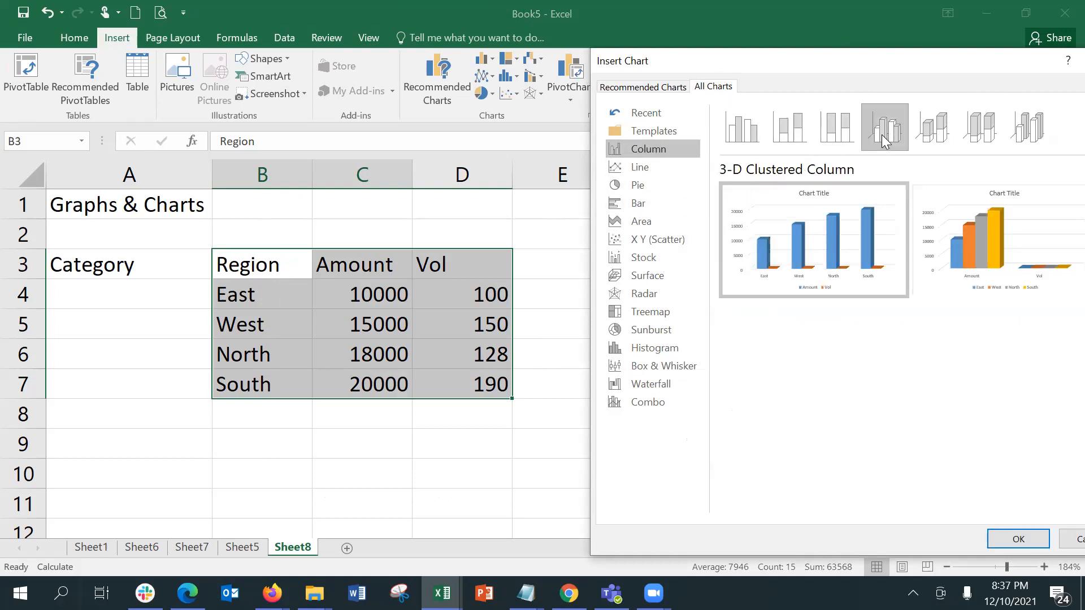
left_click(1008, 146)
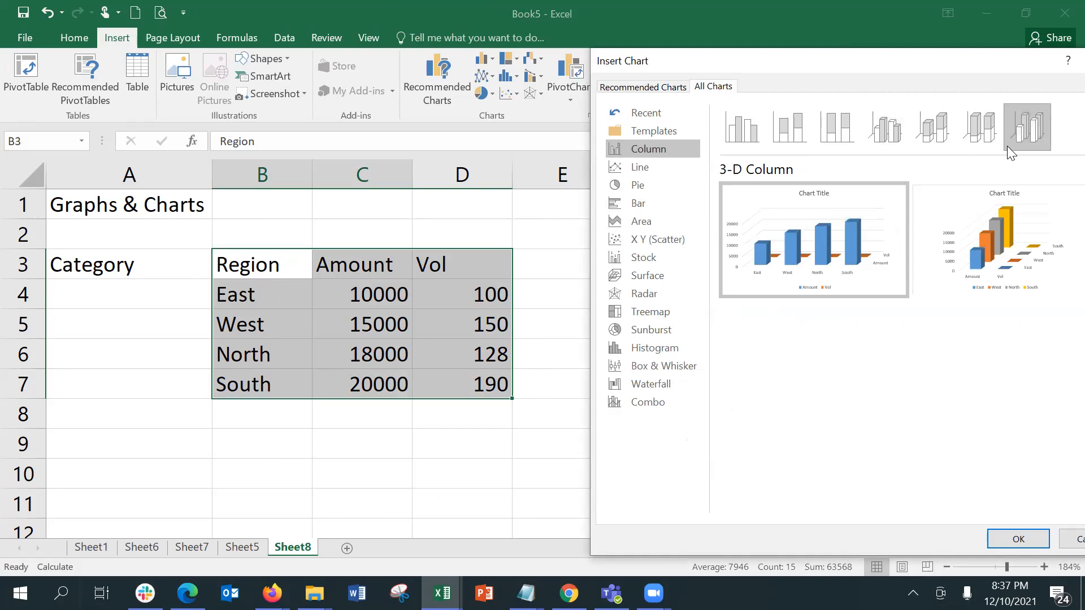
left_click(1001, 143)
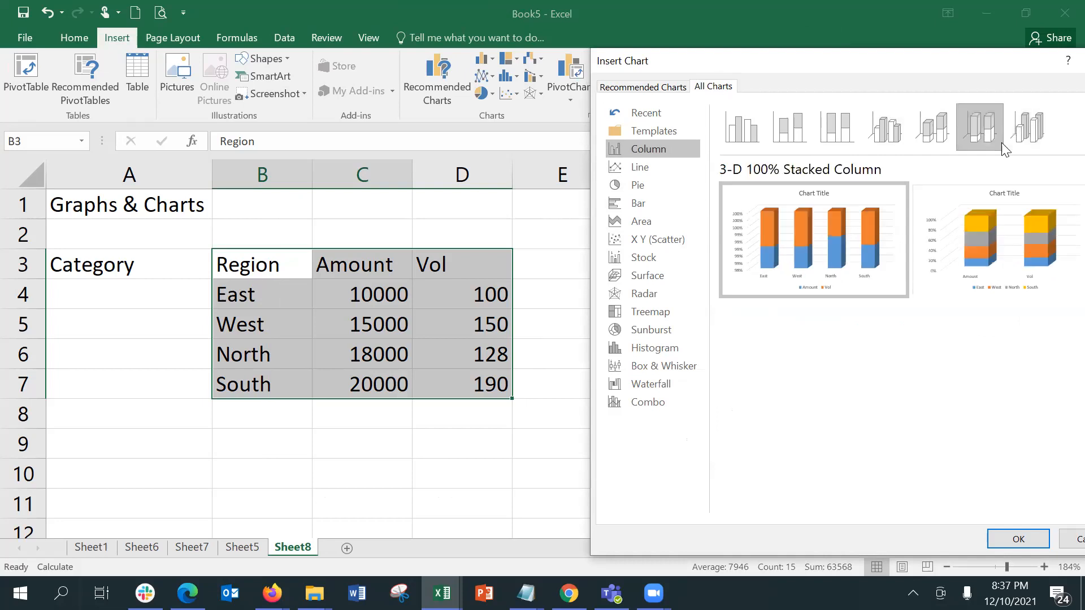
left_click(931, 134)
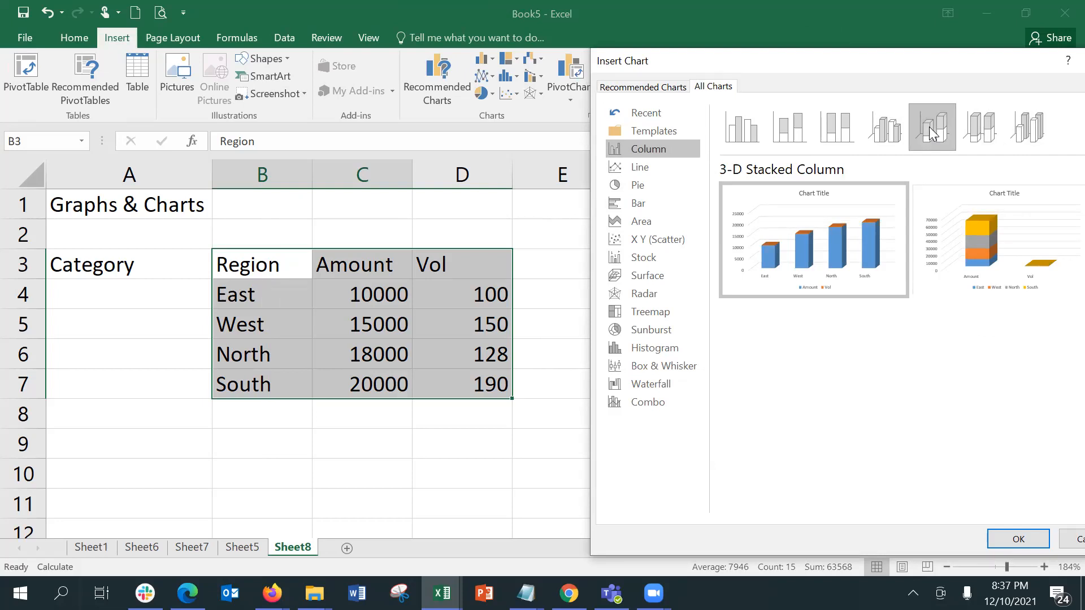
left_click(1012, 139)
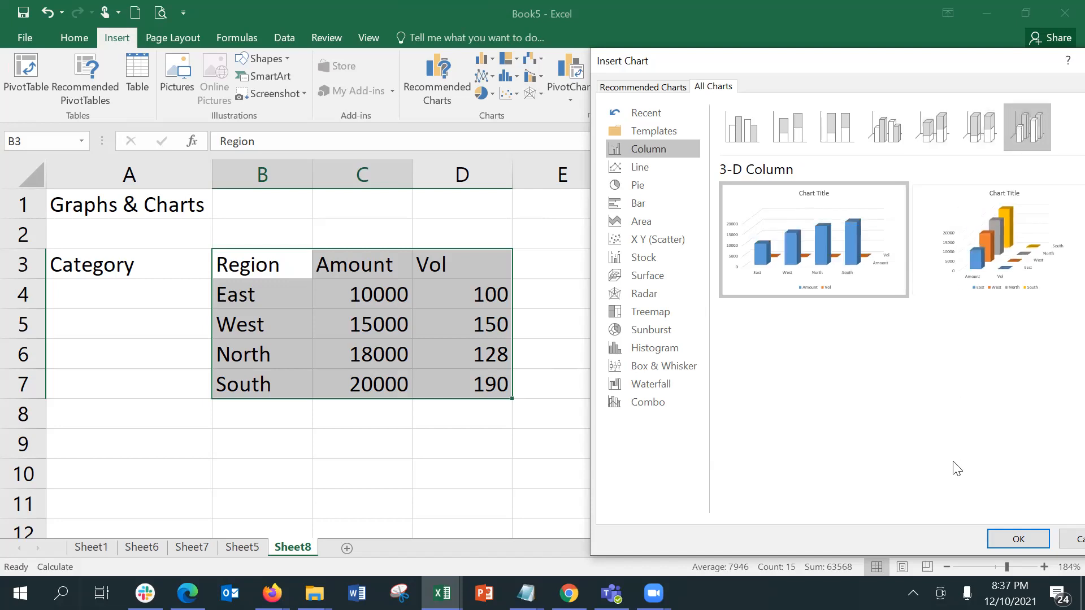
key("Return")
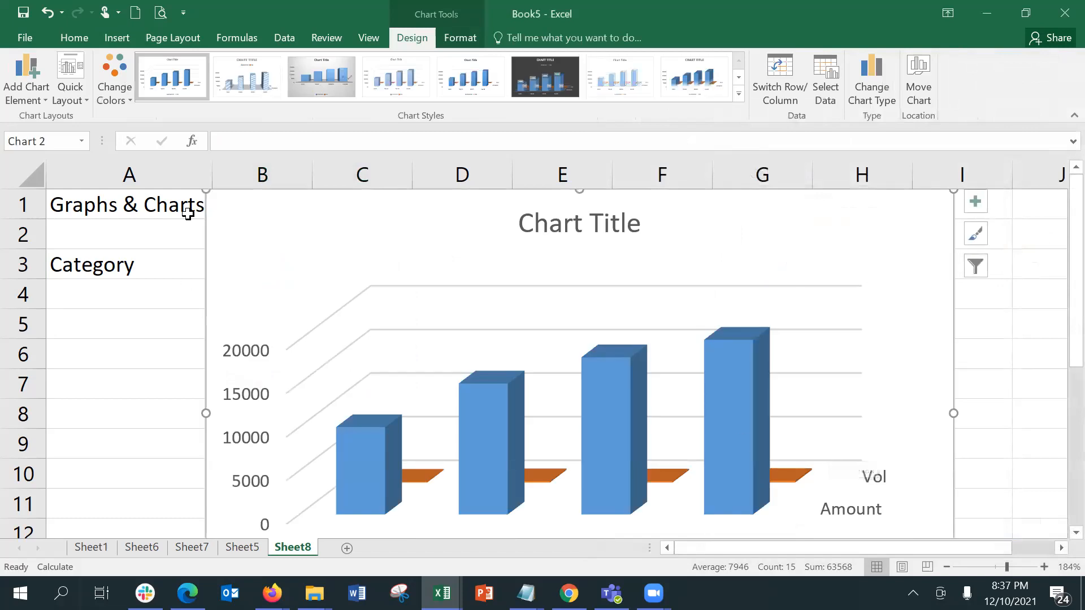
mouse_move(207, 194)
left_mouse_down()
mouse_move(439, 346)
mouse_move(575, 397)
mouse_move(593, 384)
mouse_move(574, 201)
mouse_move(571, 216)
left_mouse_up()
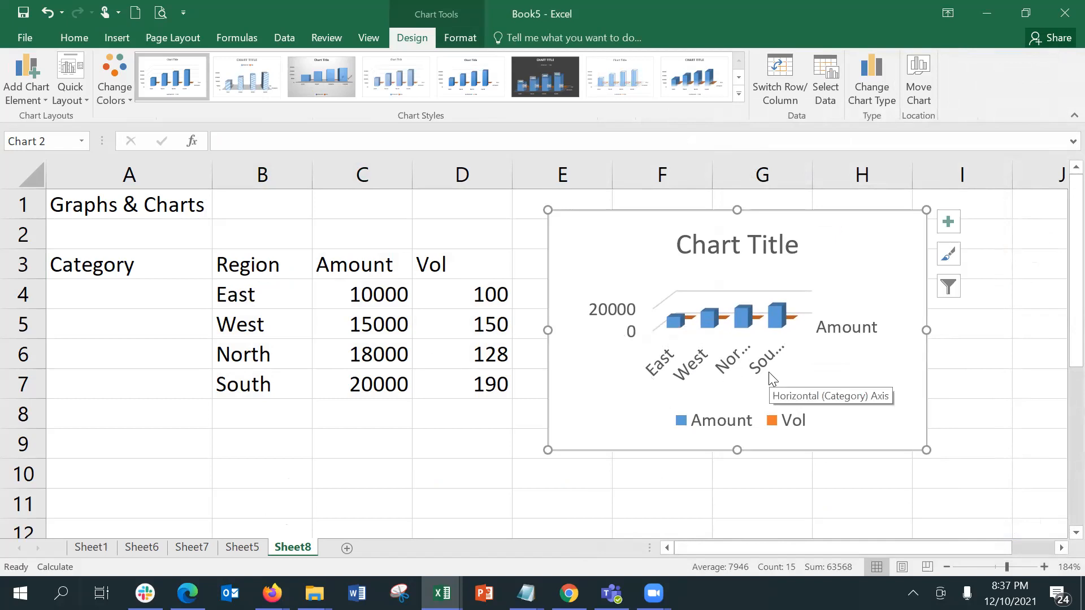
mouse_move(776, 311)
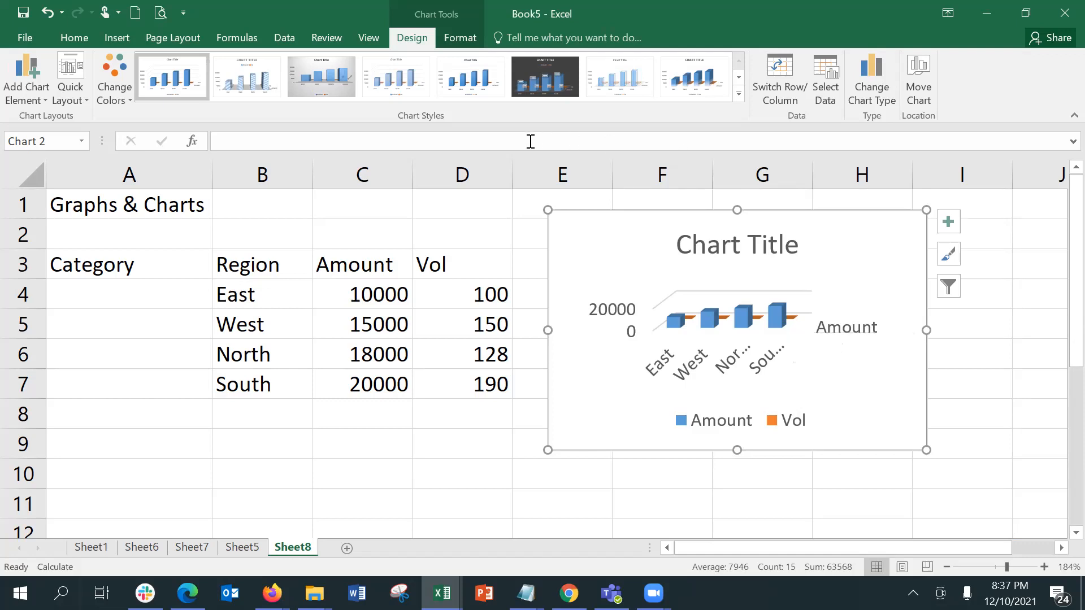
Step: Change the chart's type to 3-D Clustered Column with the regions as categories
left_click(868, 94)
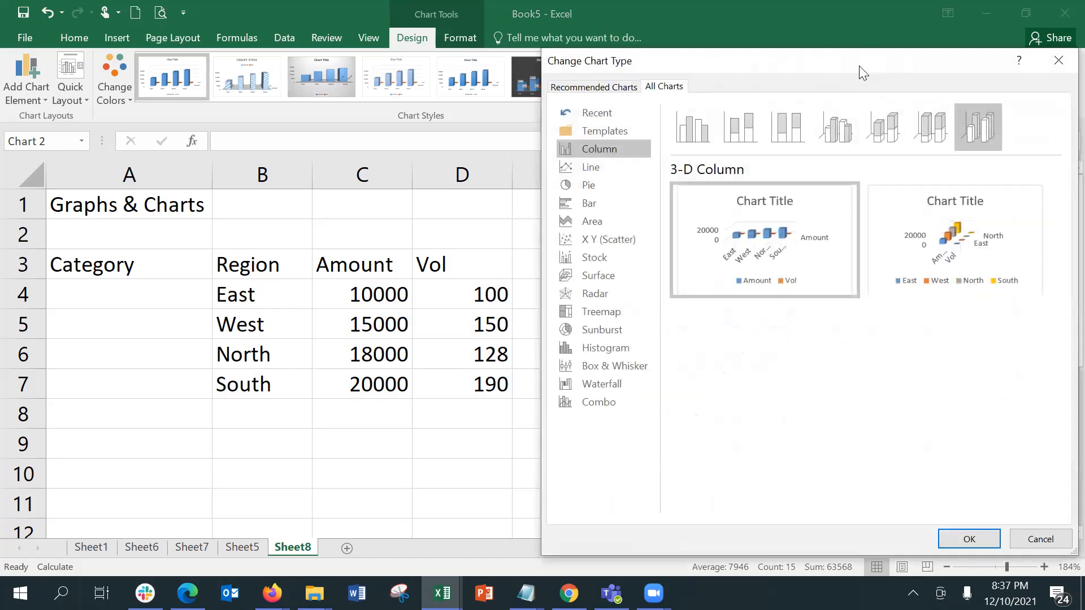
left_click_drag(859, 67, 824, 158)
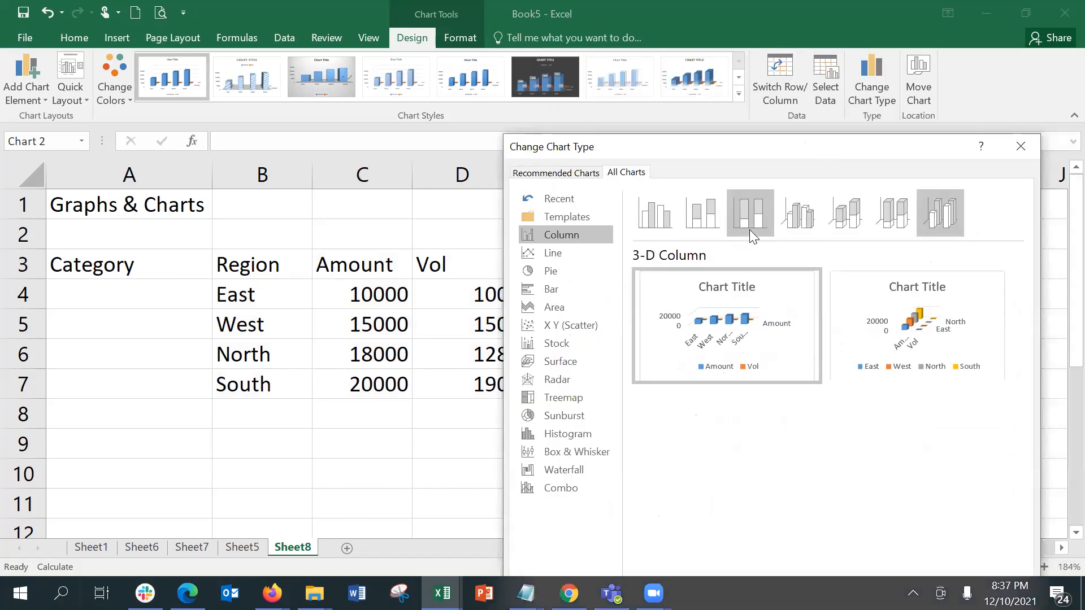
left_click(803, 221)
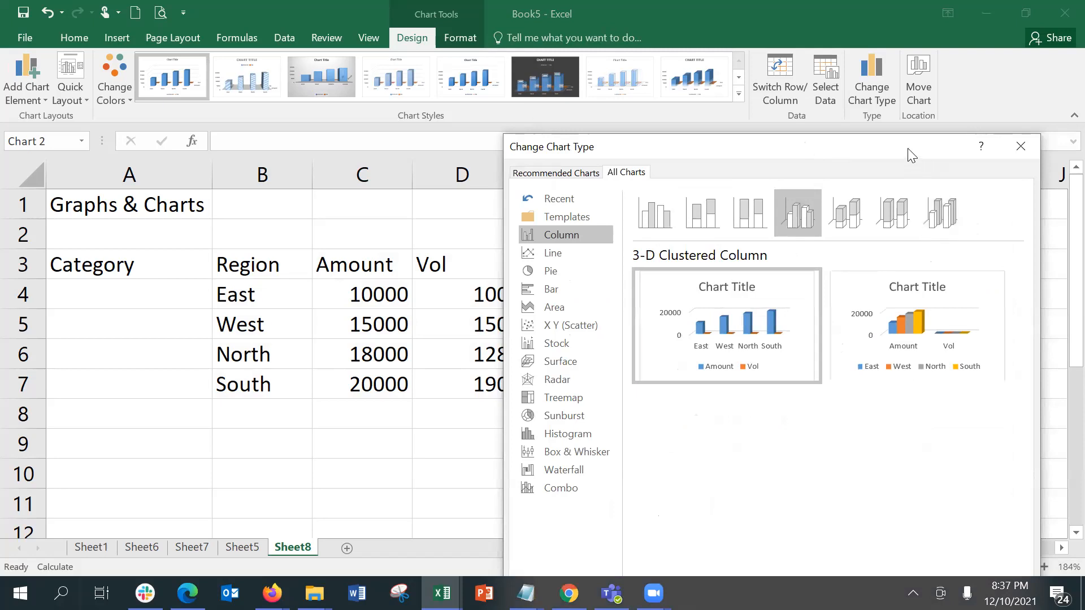
left_click_drag(909, 153, 890, 108)
key("Return")
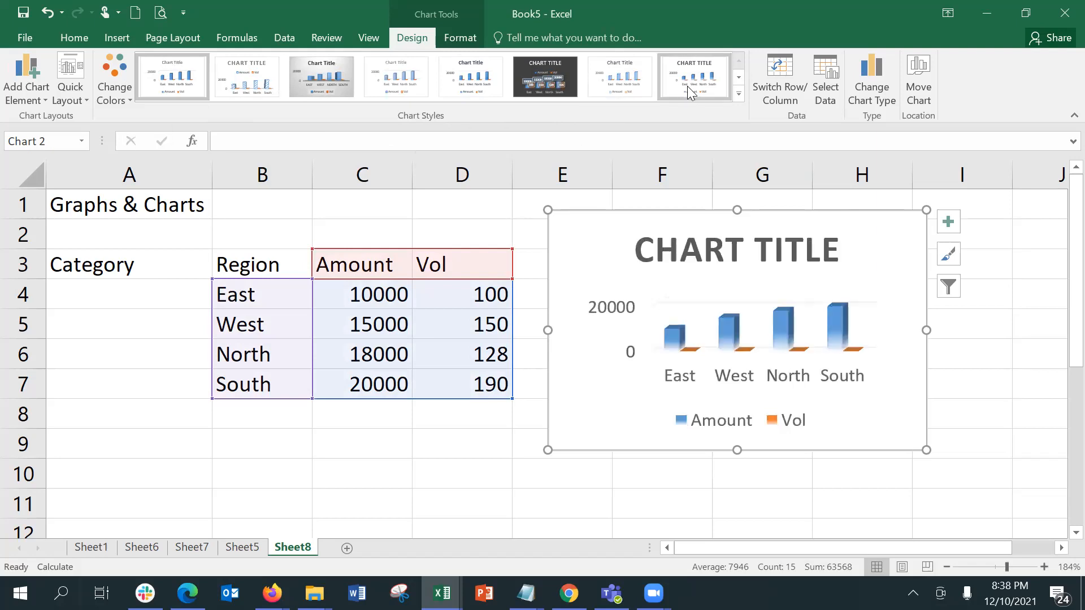
Step: Apply the tenth chart style, with the thin large title and minor gridlines, to the column chart
left_click(738, 94)
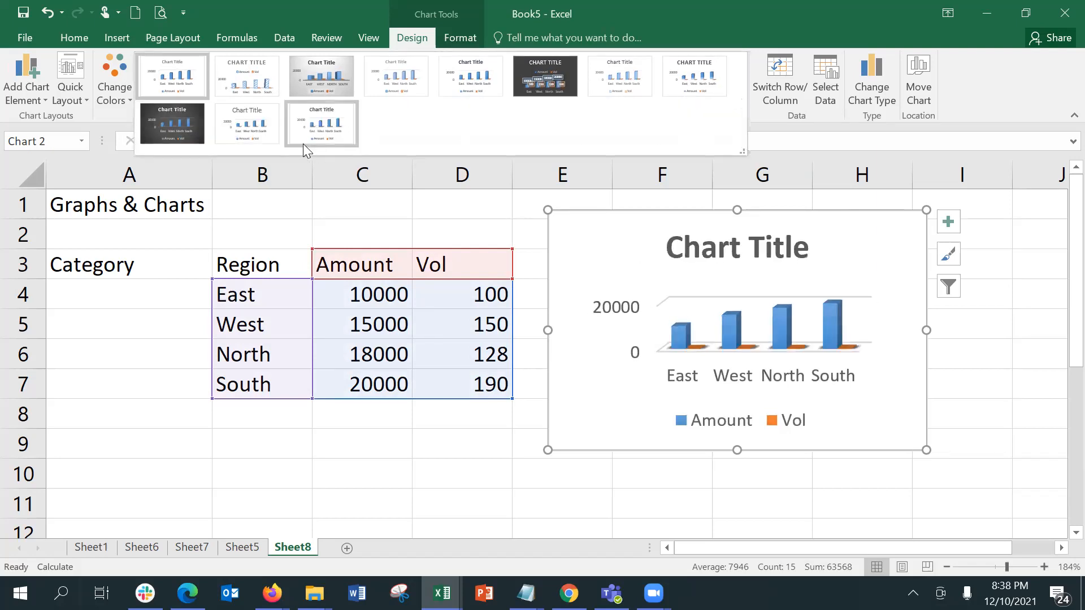
left_click(237, 138)
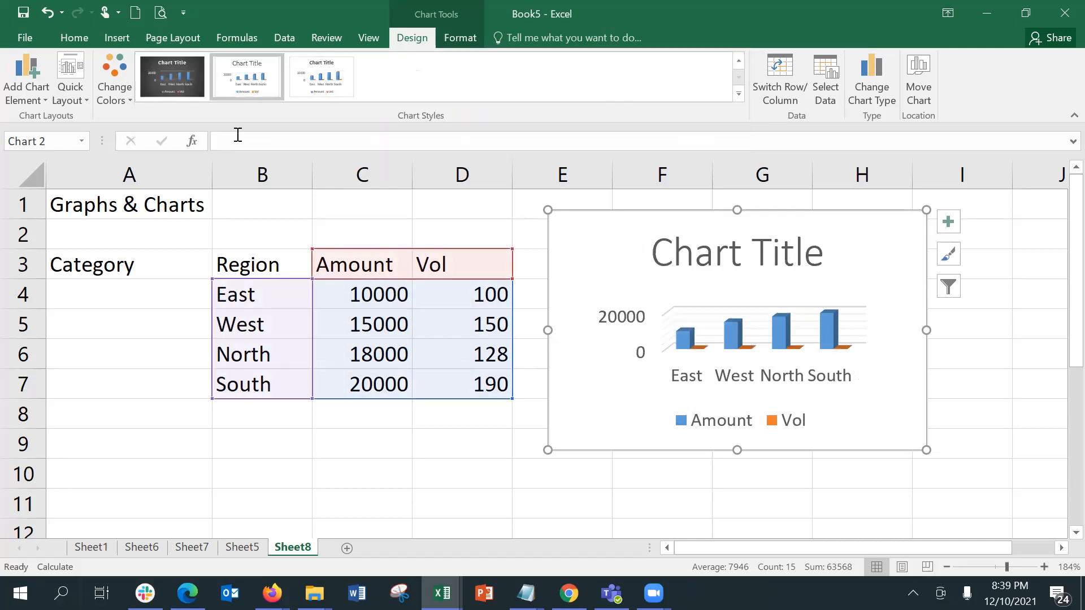
left_click(64, 86)
Step: Add a data table to the column chart and enlarge the chart so the table's values are legible
left_click(947, 223)
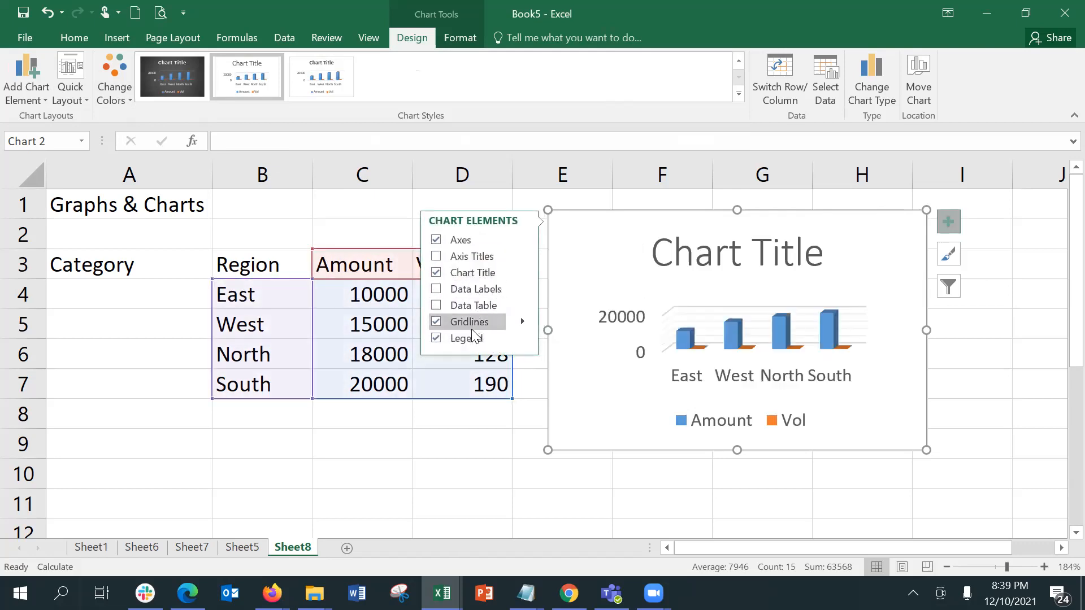
left_click(437, 306)
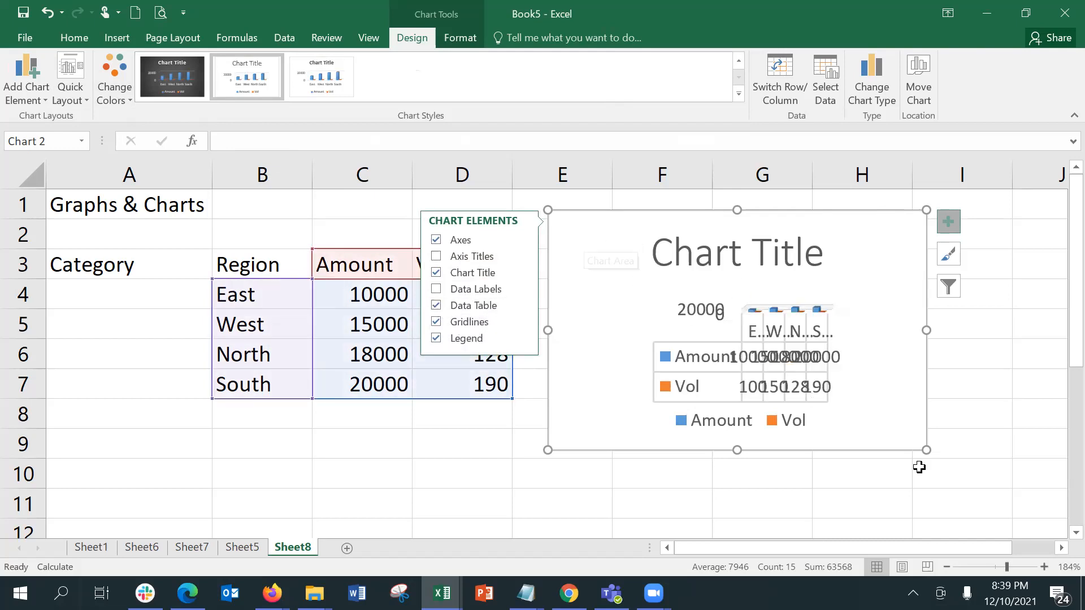
left_click_drag(923, 448, 959, 475)
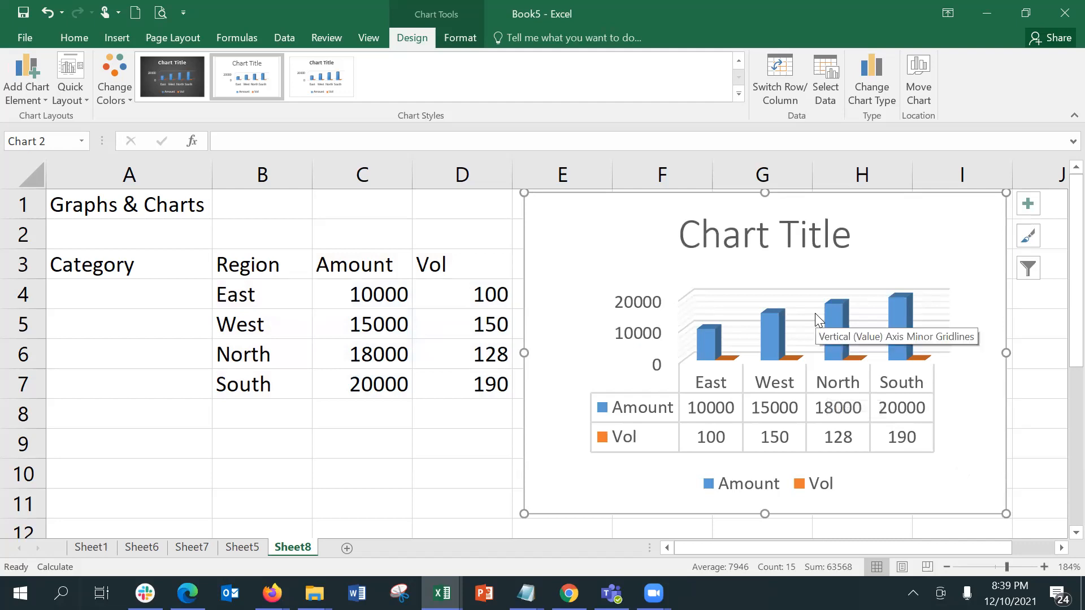
Step: Move the column chart from Sheet8 to a new chart sheet named Chart1
right_click(625, 224)
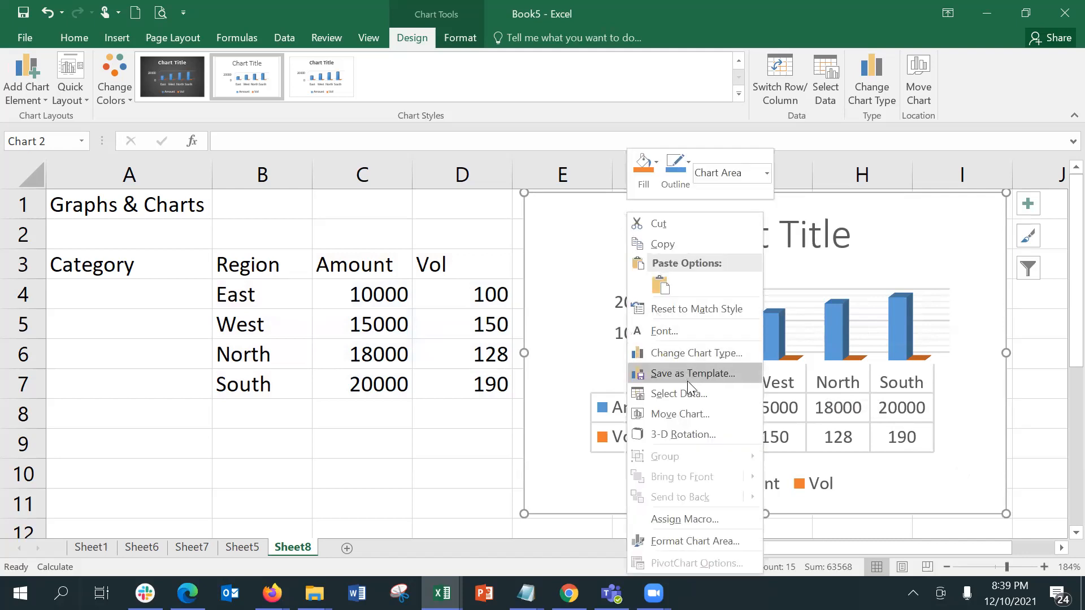
left_click(700, 414)
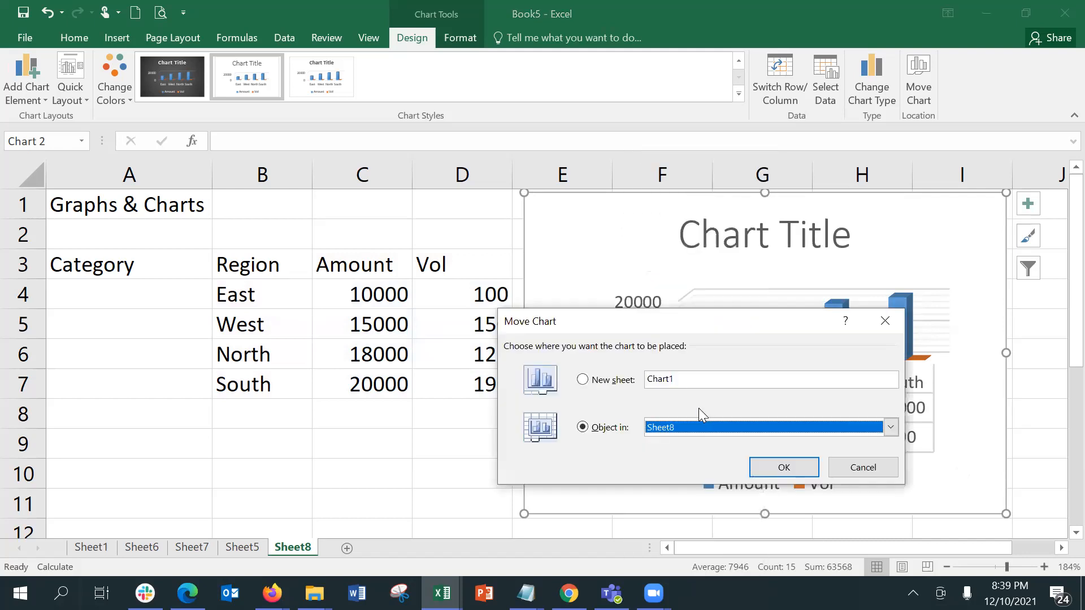
left_click(591, 386)
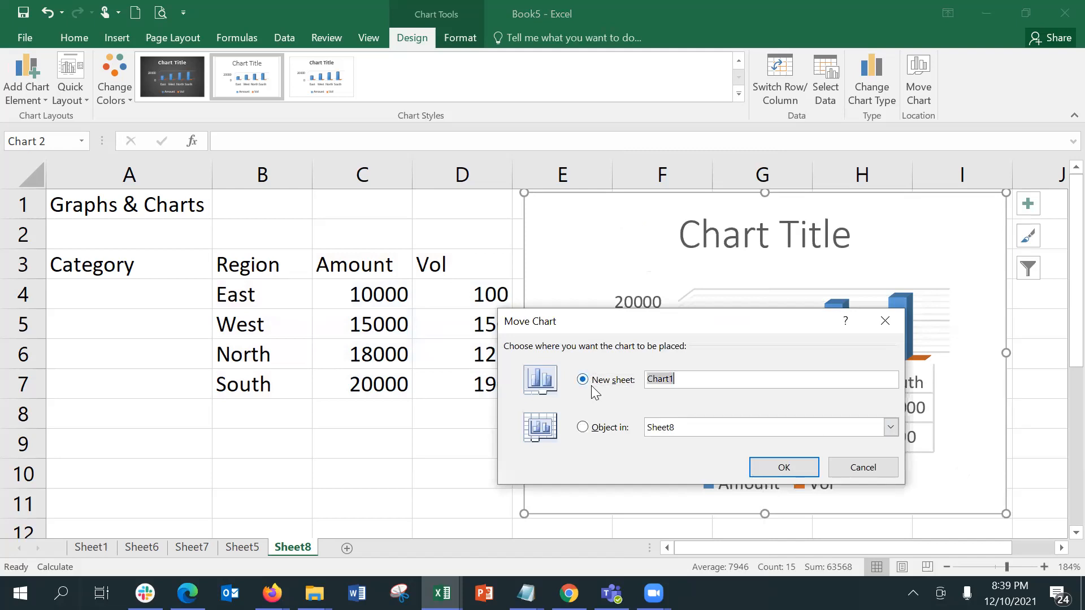
left_click(741, 468)
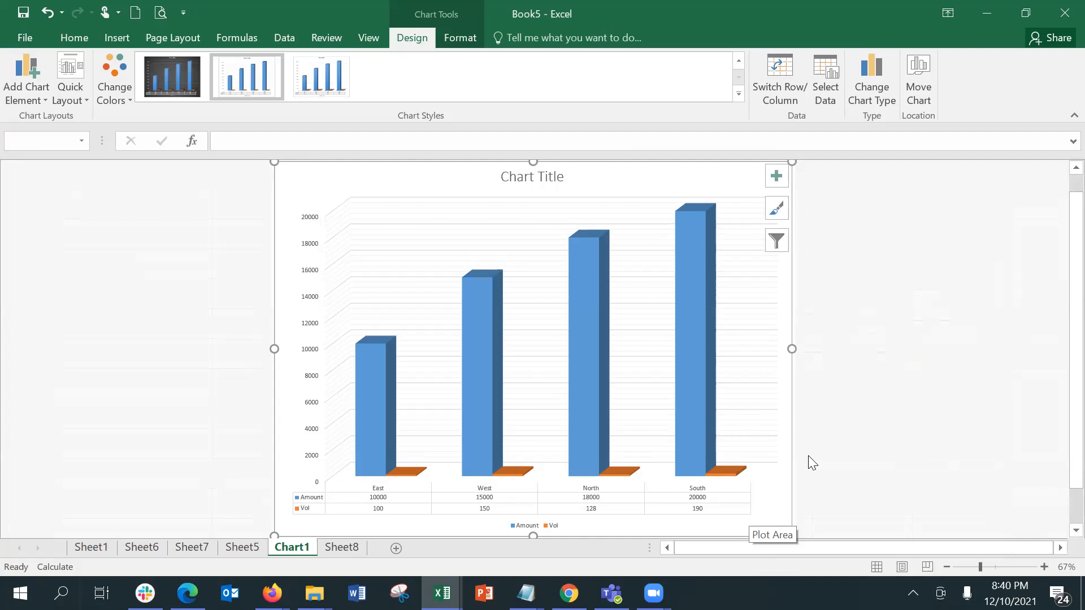
Step: Look back and forth between Sheet8 and the Chart1 sheet, ending on Sheet8 of the Book5 workbook
left_click(328, 556)
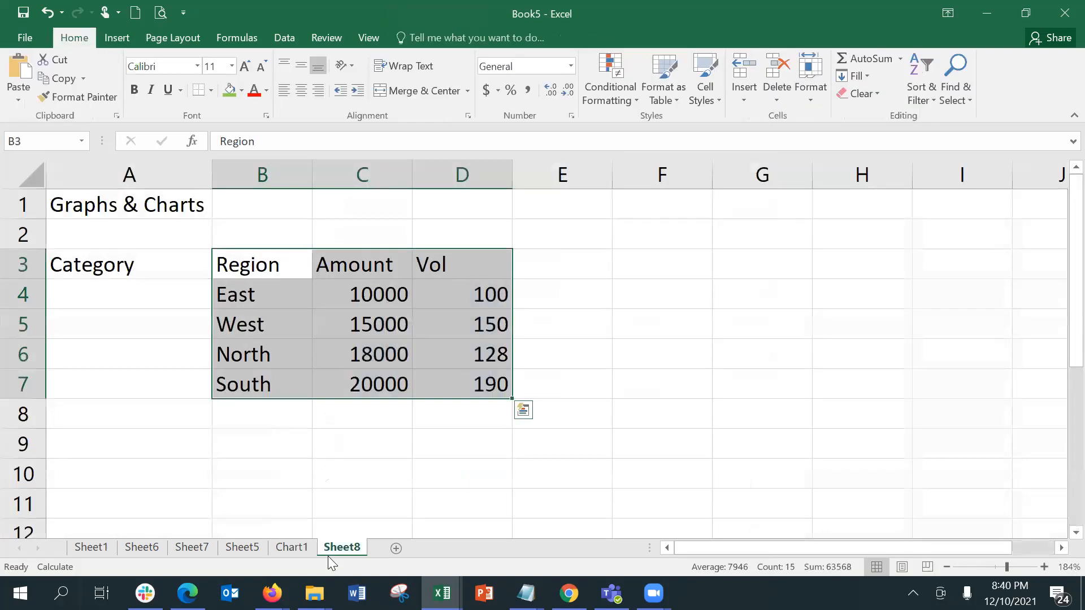
left_click(292, 546)
key("ctrl+Page_Down")
key("ctrl+z")
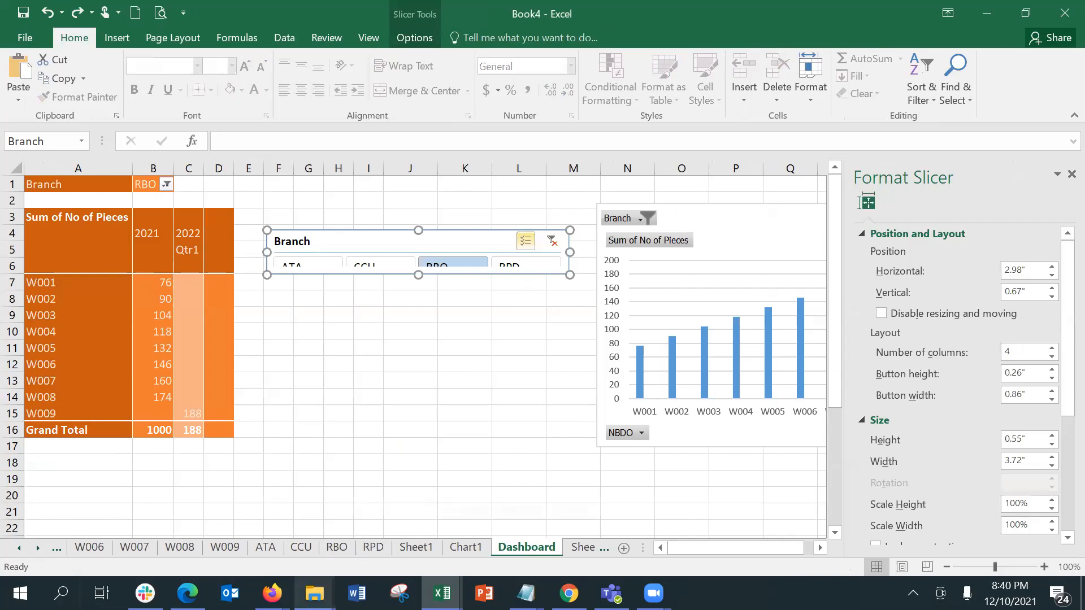
mouse_move(272, 593)
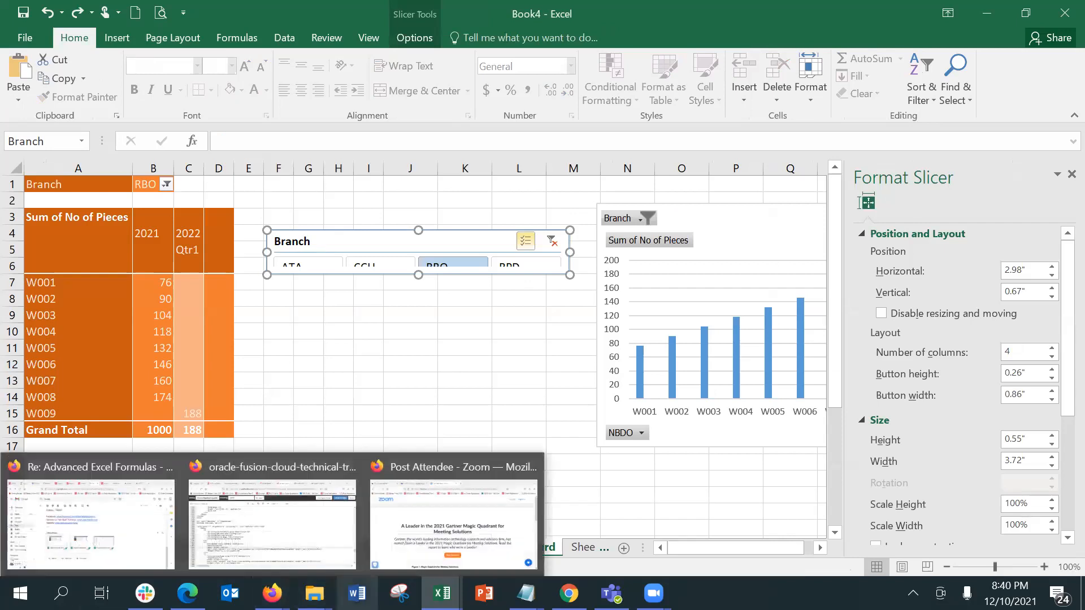
mouse_move(442, 593)
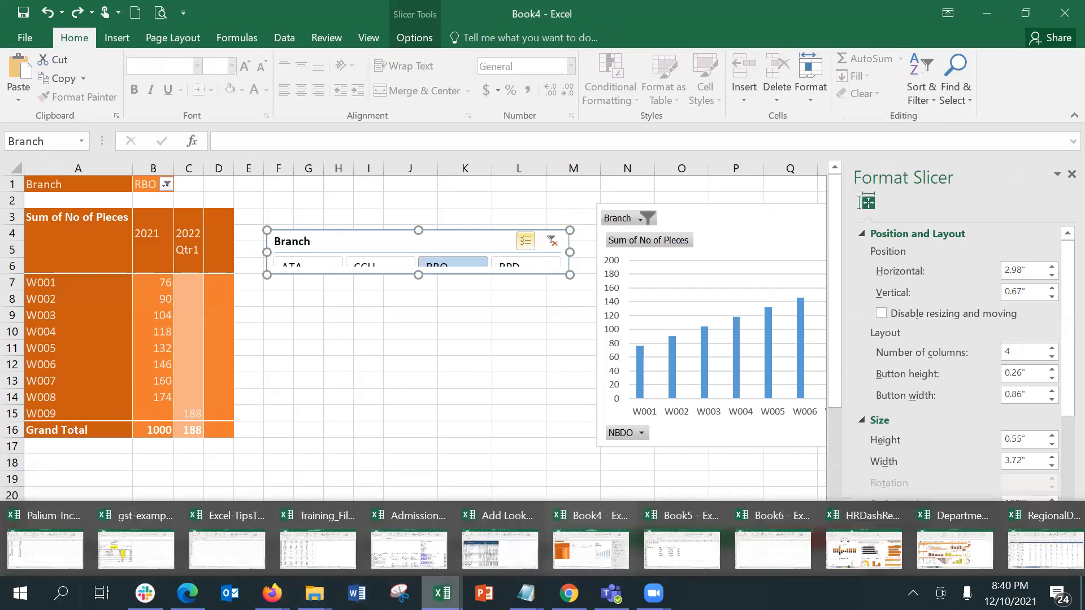
left_click(714, 553)
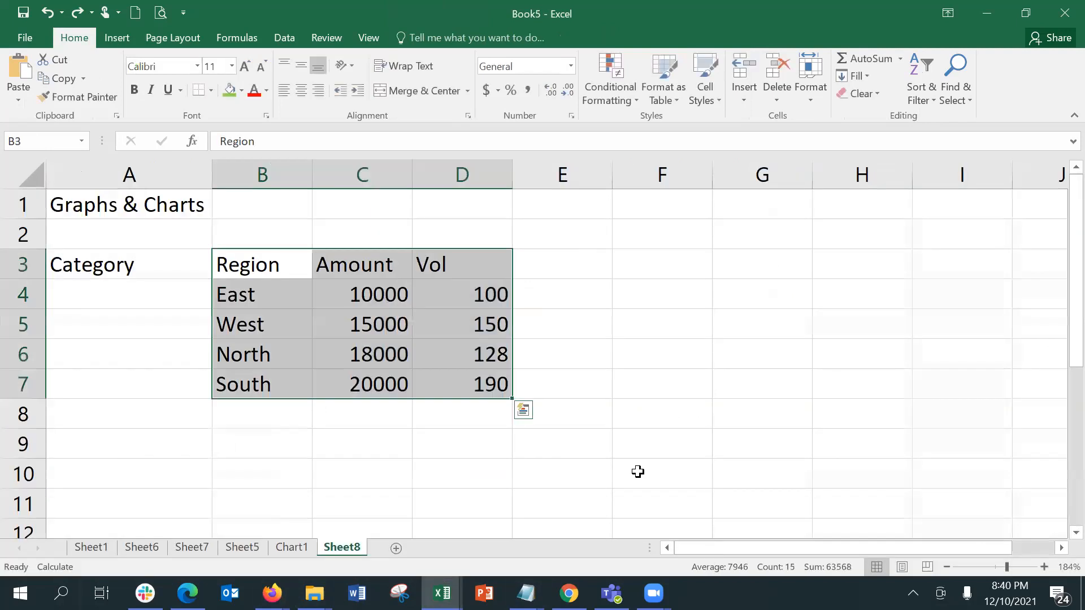
Step: Select the region, amount and volume table in B3:D7
left_click(648, 332)
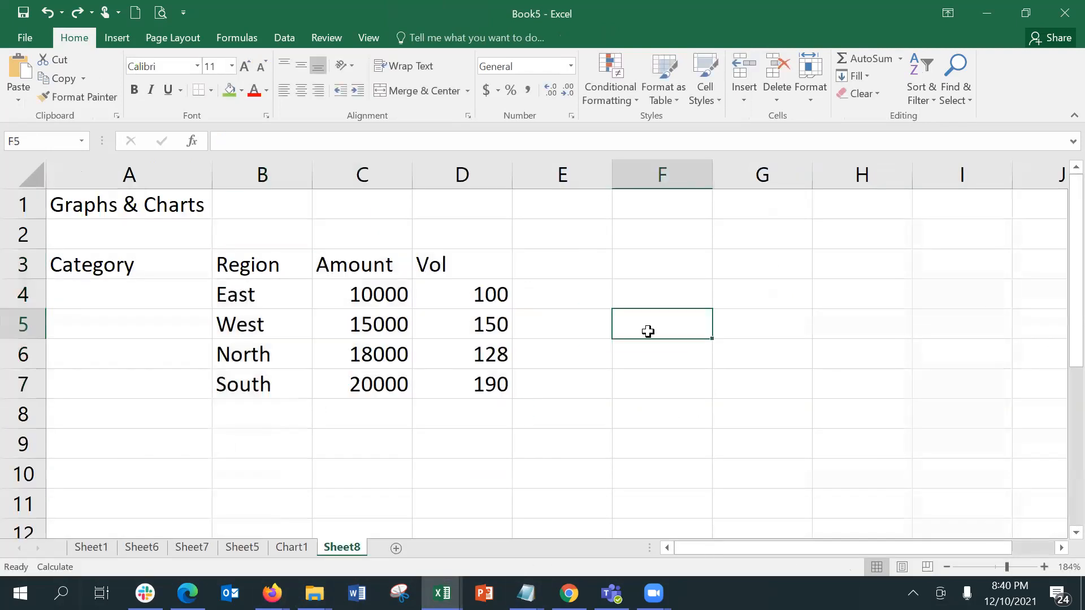
double_click(269, 266)
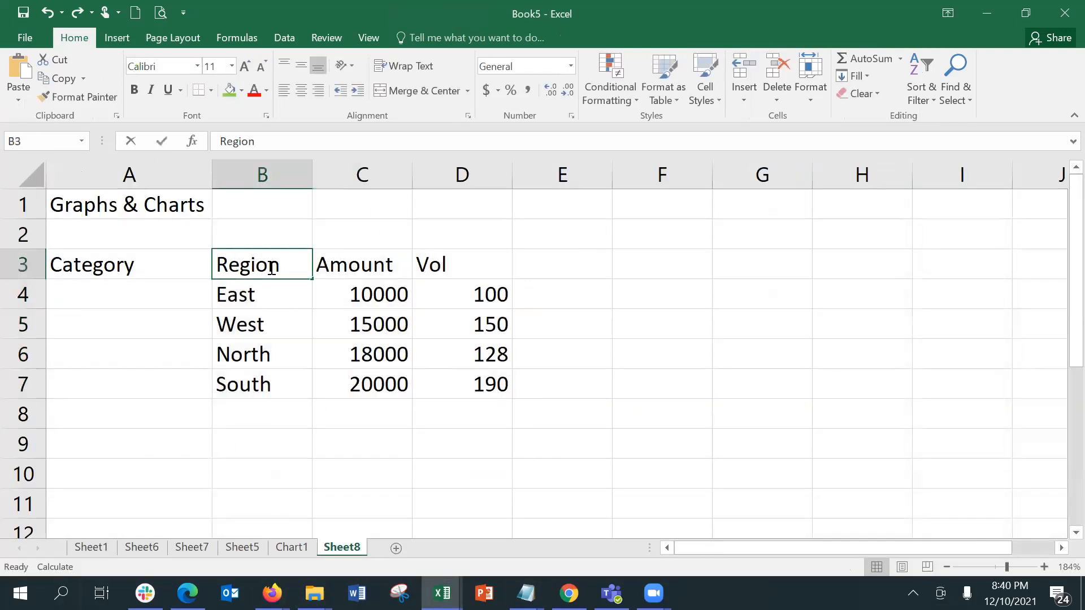
left_click(673, 315)
left_click_drag(288, 259, 453, 392)
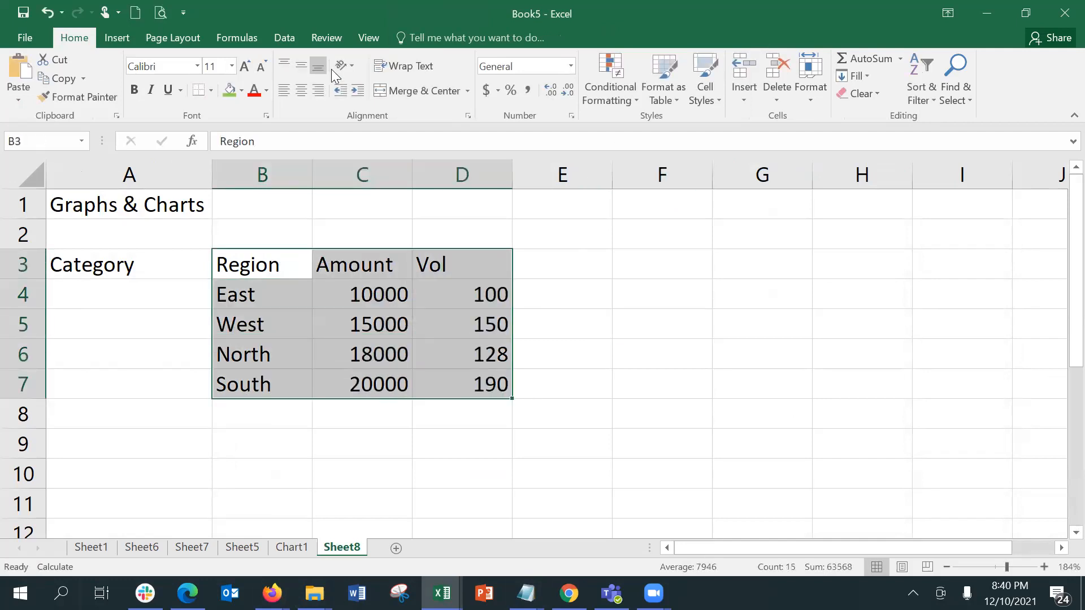
left_click(112, 40)
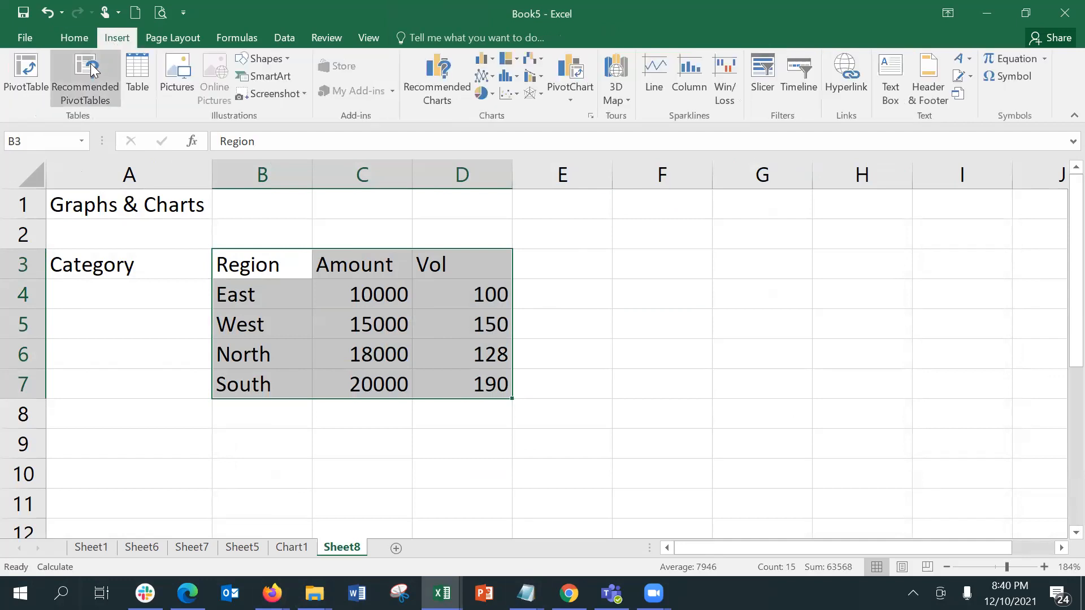
left_click(425, 77)
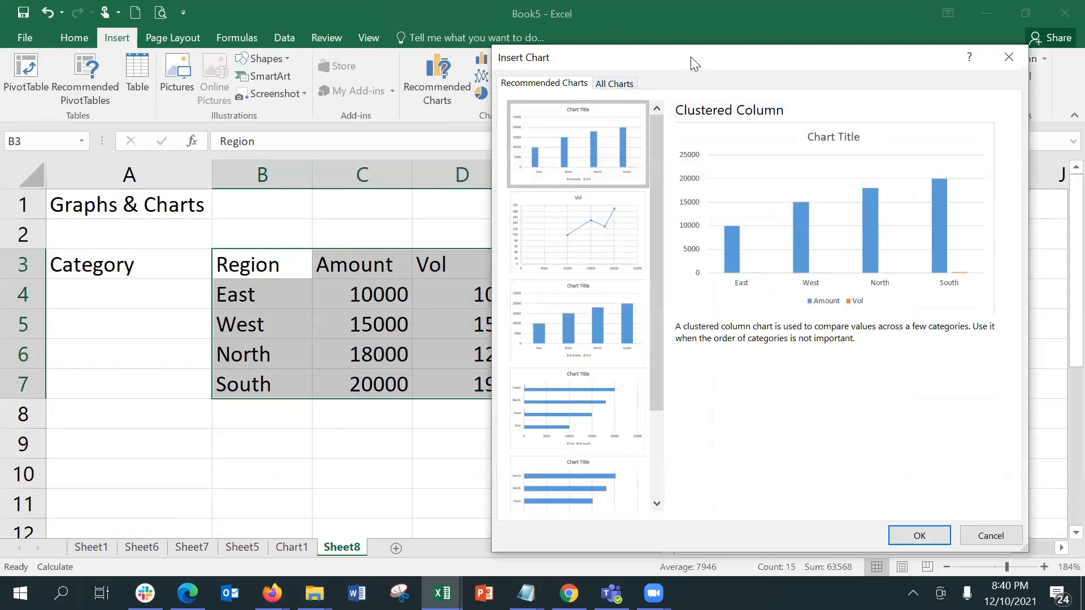
left_click_drag(713, 51, 719, 46)
left_click_drag(778, 10, 794, 9)
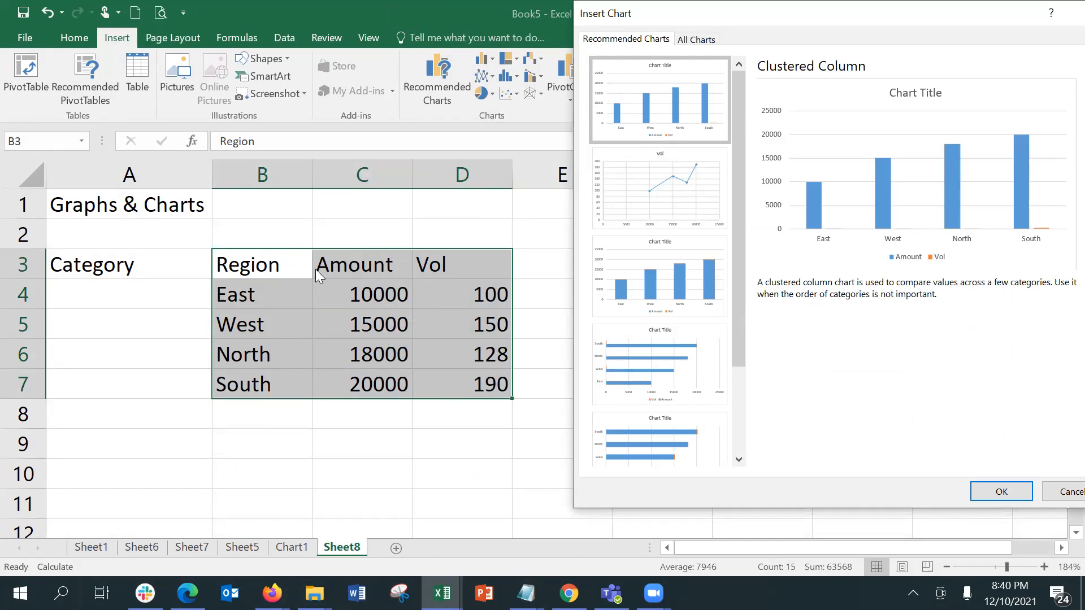
left_click(1065, 491)
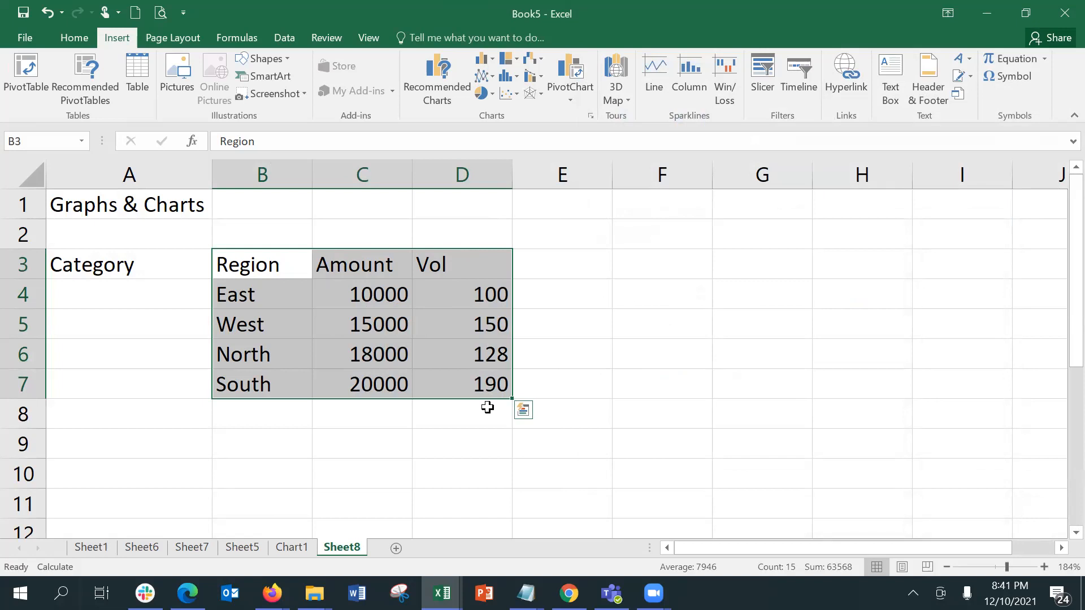
Step: Insert a Clustered Column chart with Amount and Vol as categories and the regions as series, sized to fit beside the data table
left_click(420, 93)
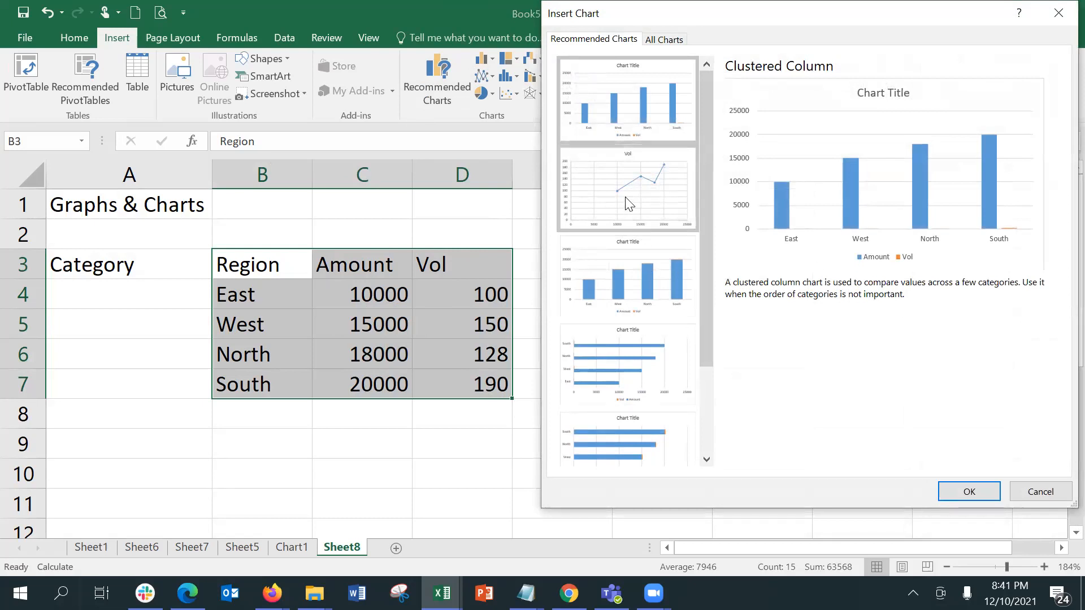
left_click(677, 34)
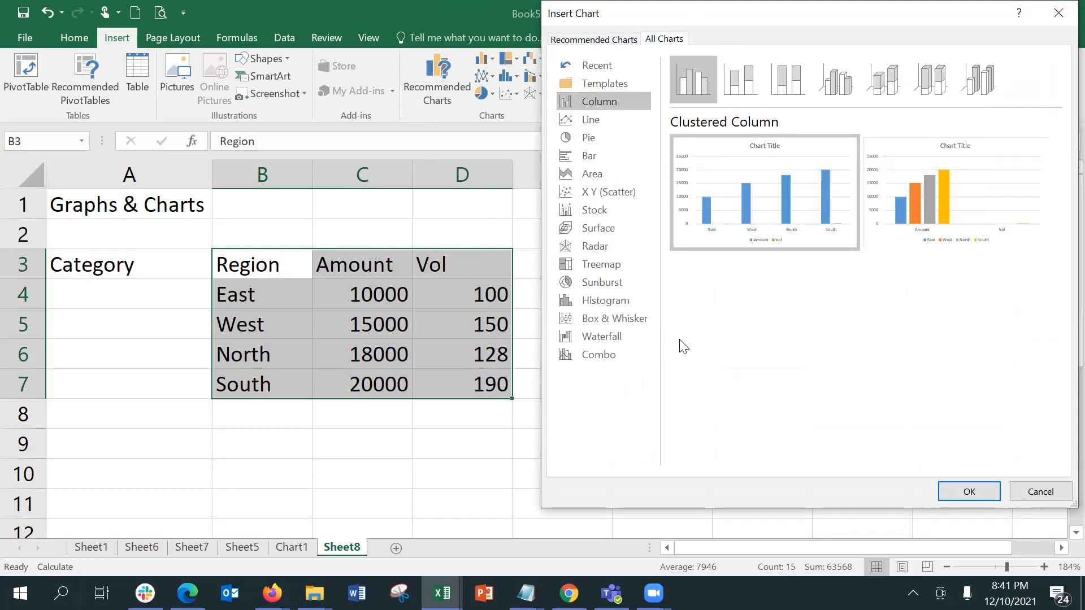
mouse_move(954, 205)
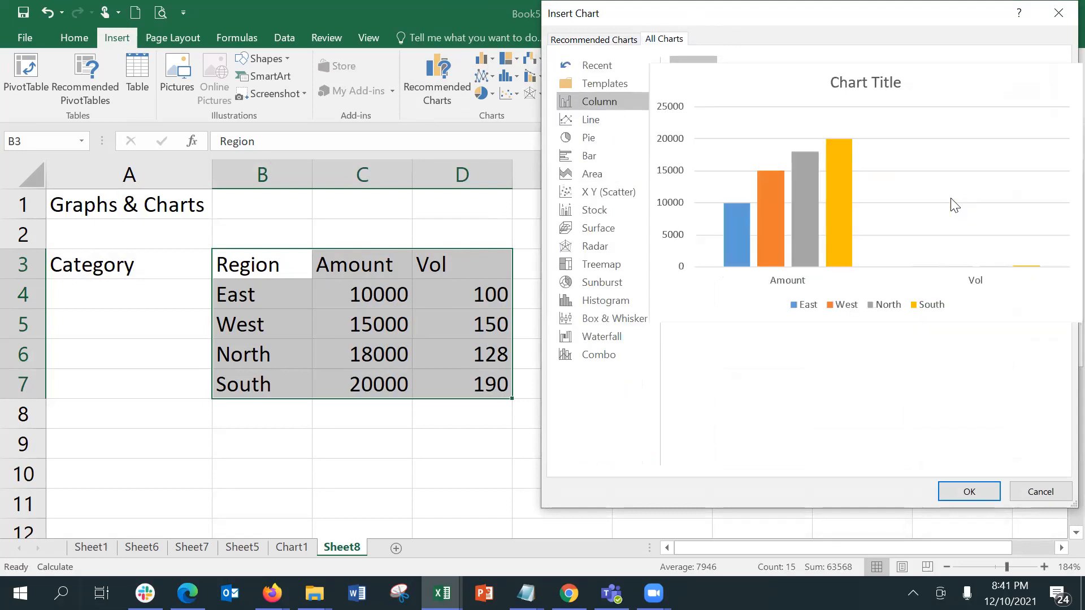
left_click(941, 486)
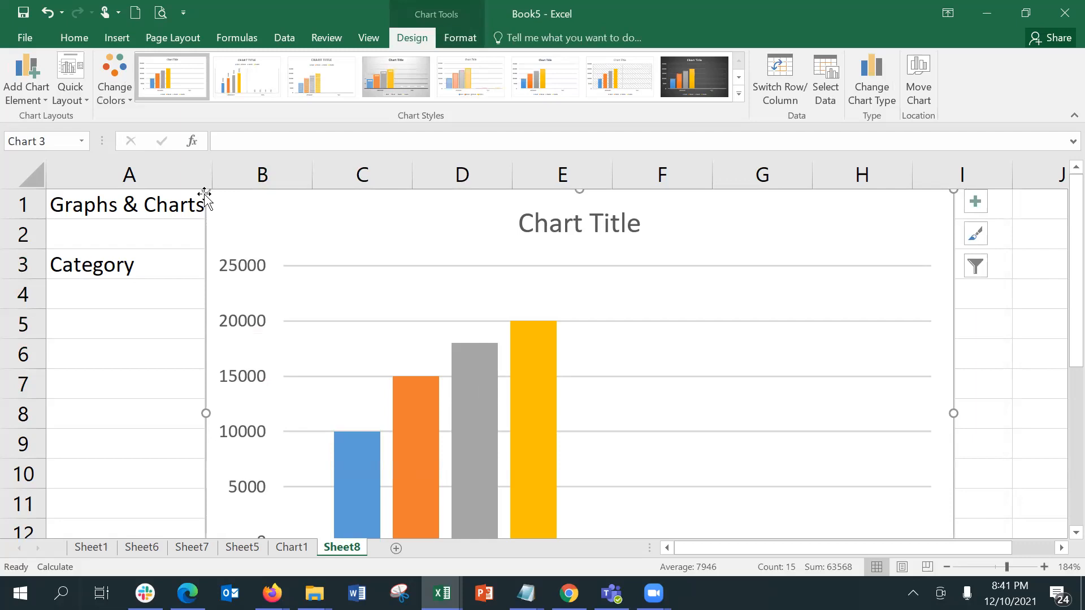
mouse_move(205, 190)
left_mouse_down()
mouse_move(626, 421)
mouse_move(616, 256)
mouse_move(599, 216)
left_mouse_up()
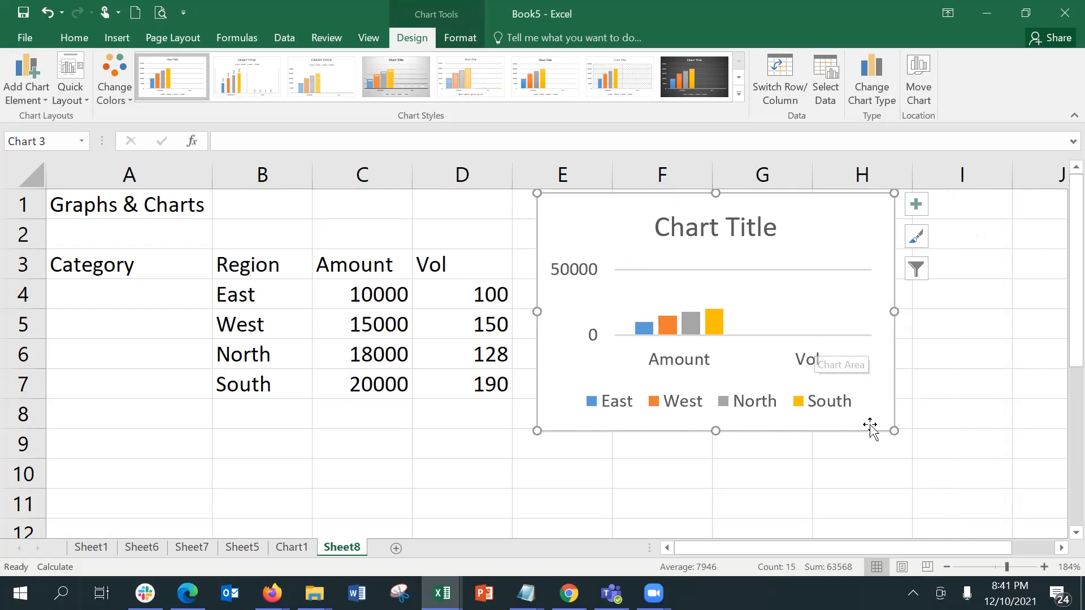
left_click_drag(892, 430, 934, 471)
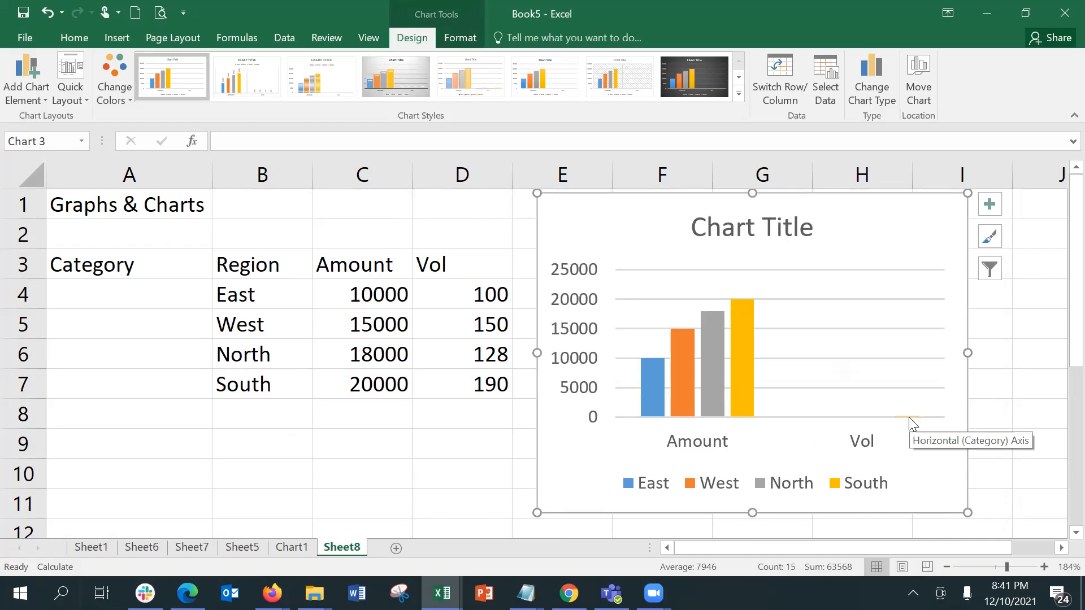
Step: Try 1000 as the East volume in D4 to test its effect on the chart, and undo the change
left_click(468, 297)
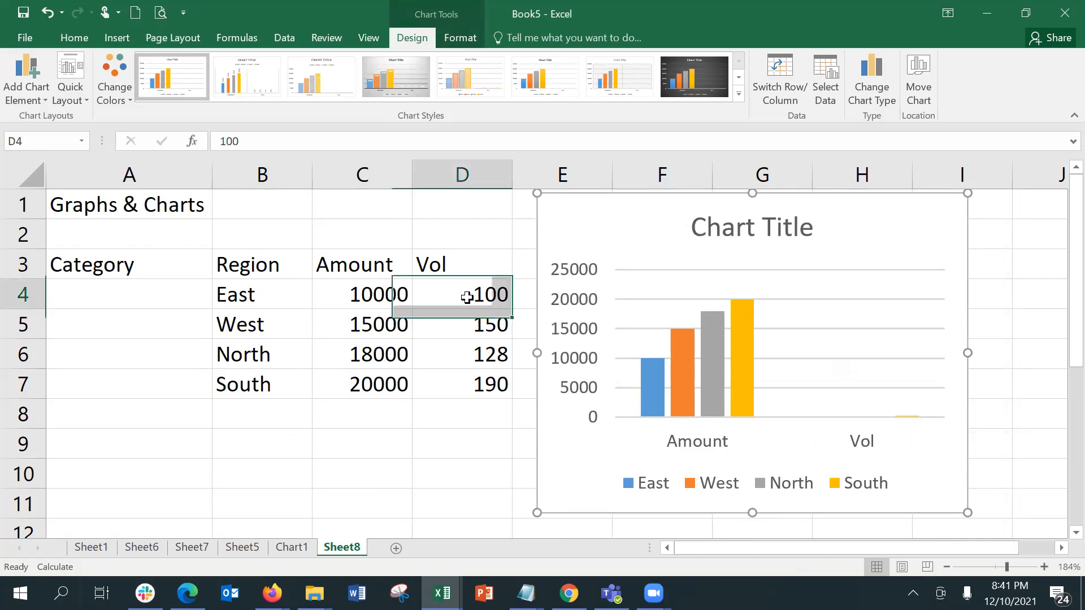
left_click(288, 145)
type("0")
key("Return")
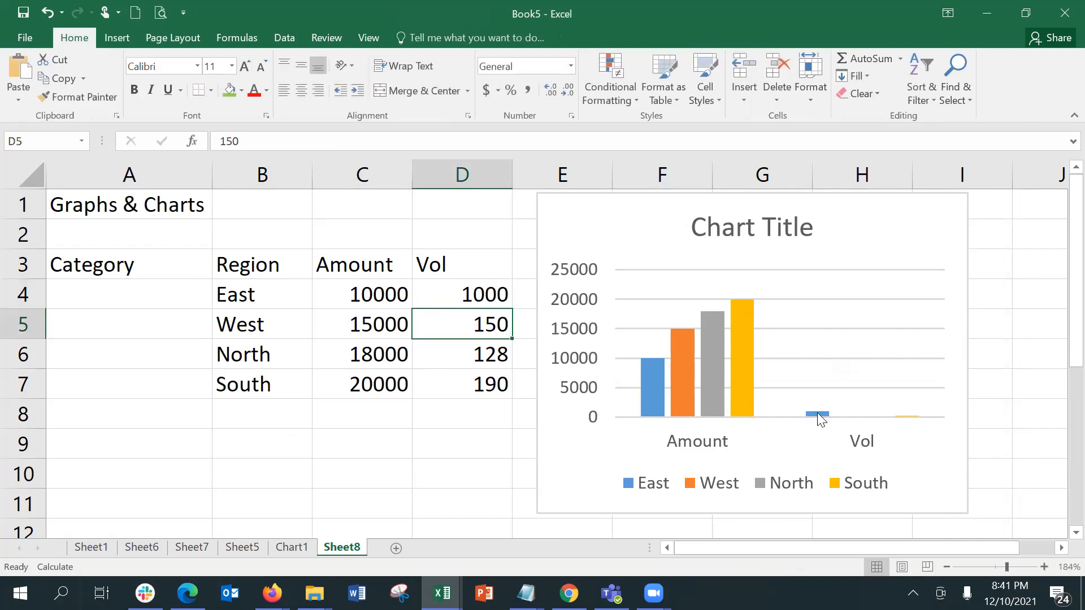
mouse_move(819, 413)
key("ctrl+z")
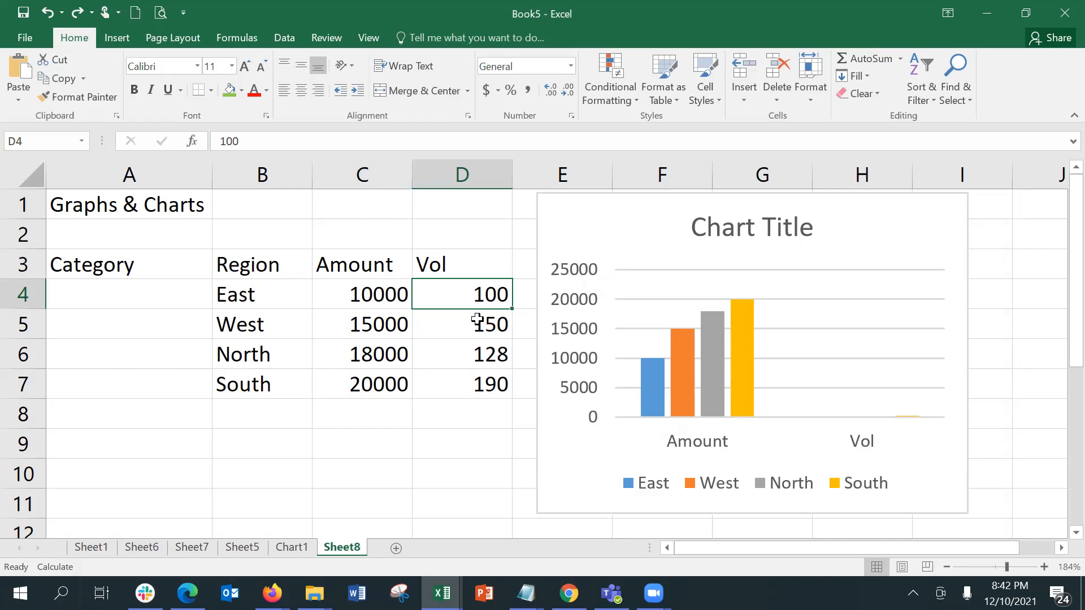
Step: Insert a combo chart with Amount as clustered columns and Vol as a line on the secondary axis, and shrink it to cover columns A to D
left_click(394, 324)
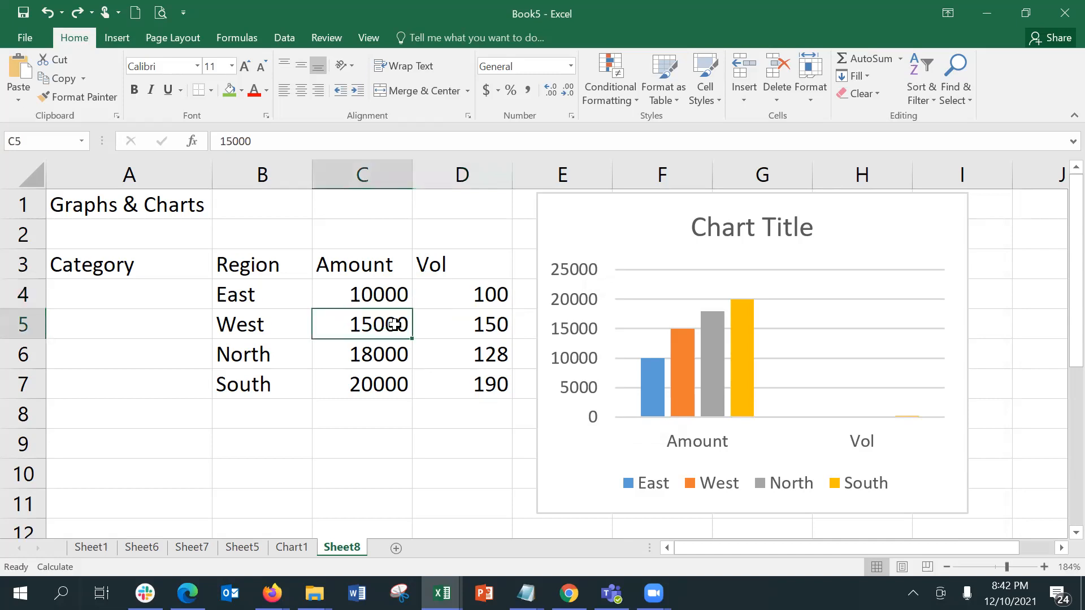
left_click(435, 323)
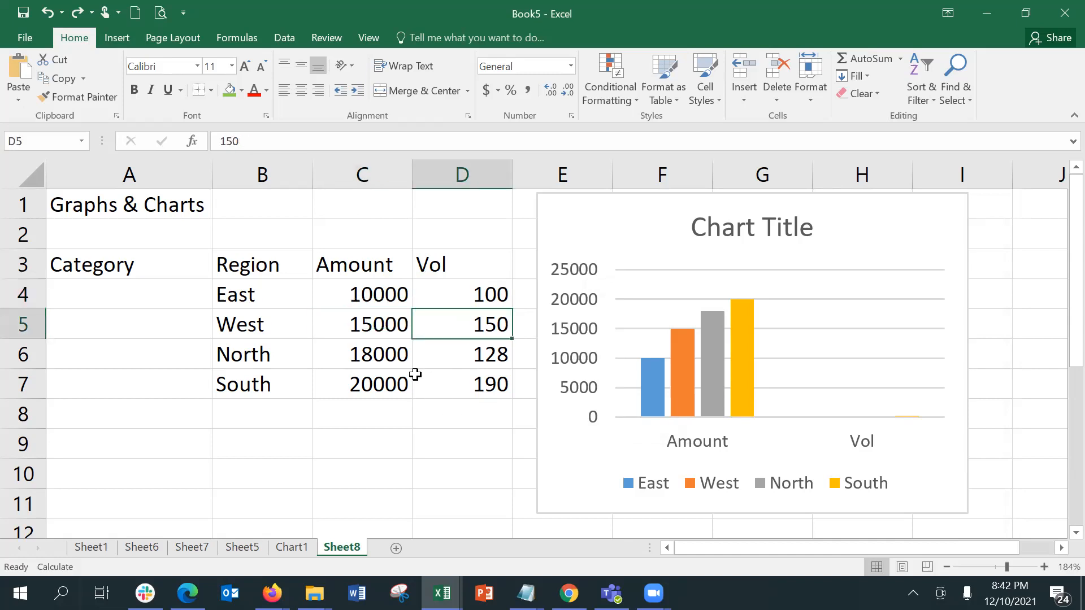
left_click(371, 319)
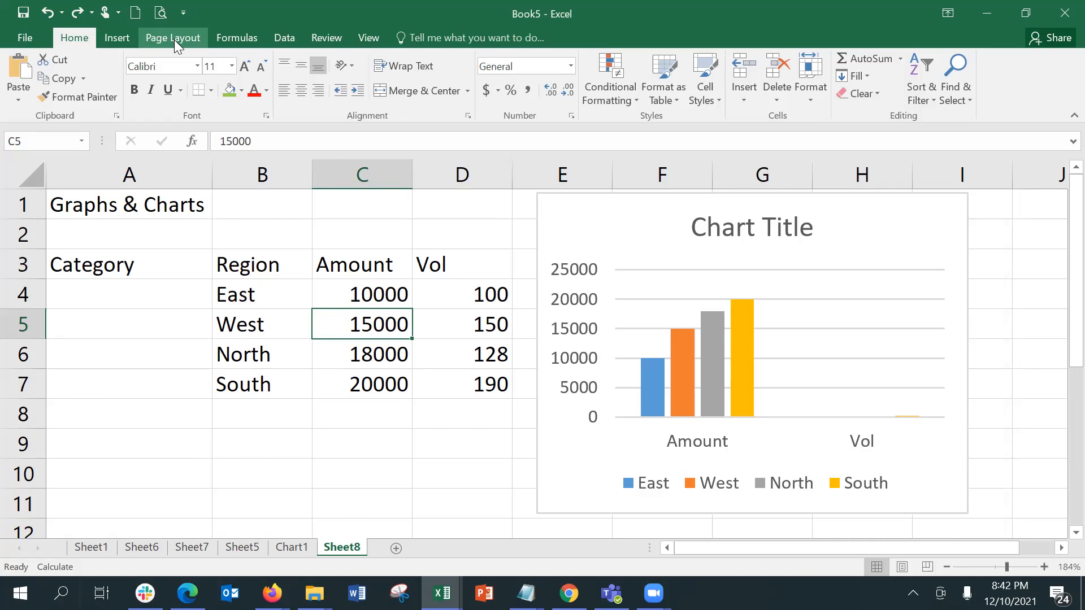
left_click(122, 44)
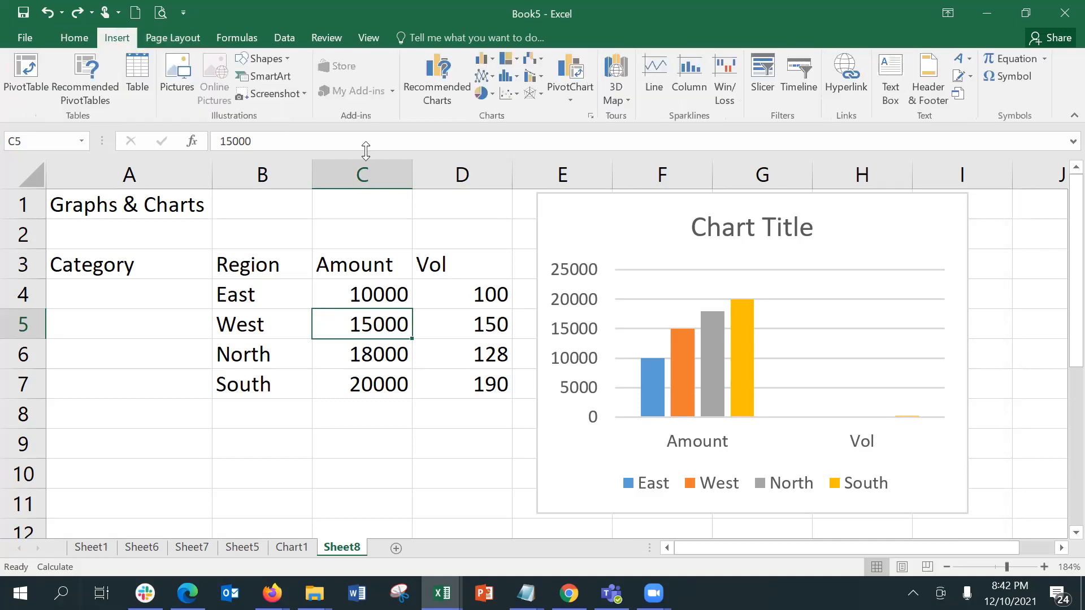
left_click(445, 84)
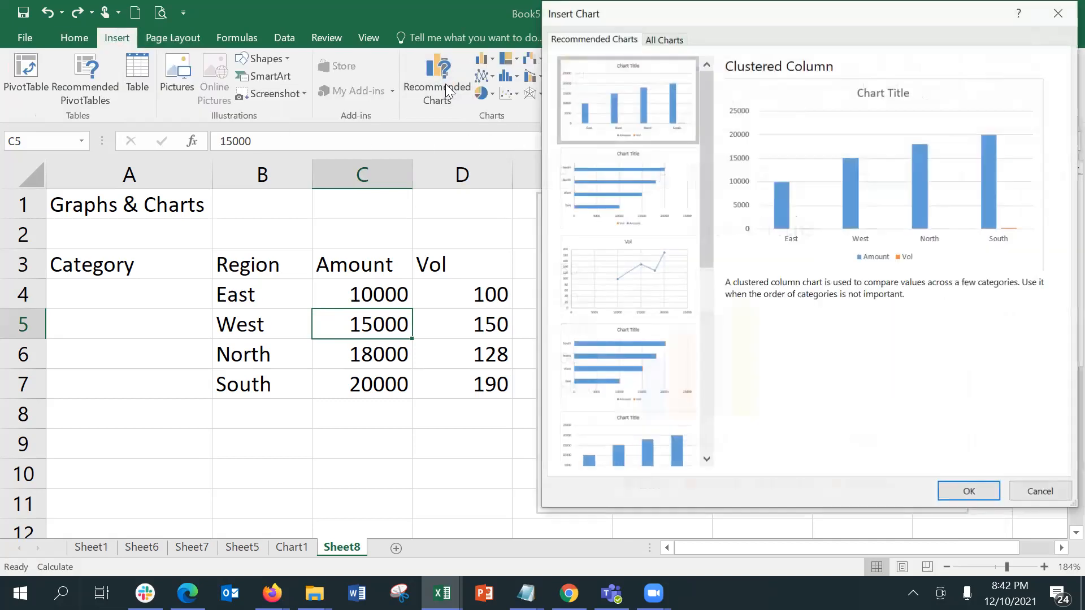
left_click(664, 40)
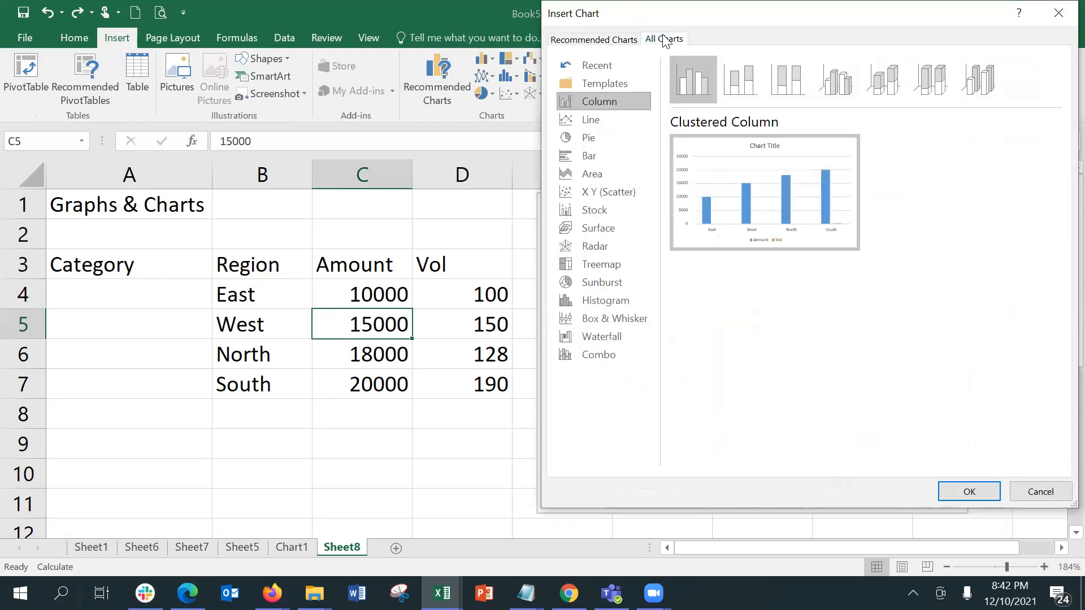
left_click(622, 353)
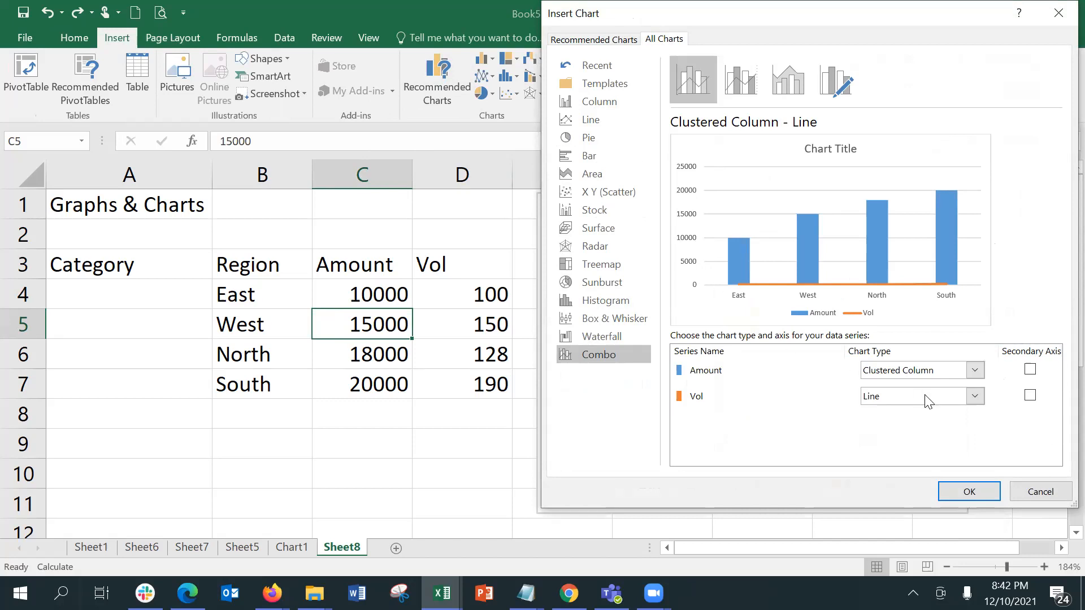
left_click(1030, 395)
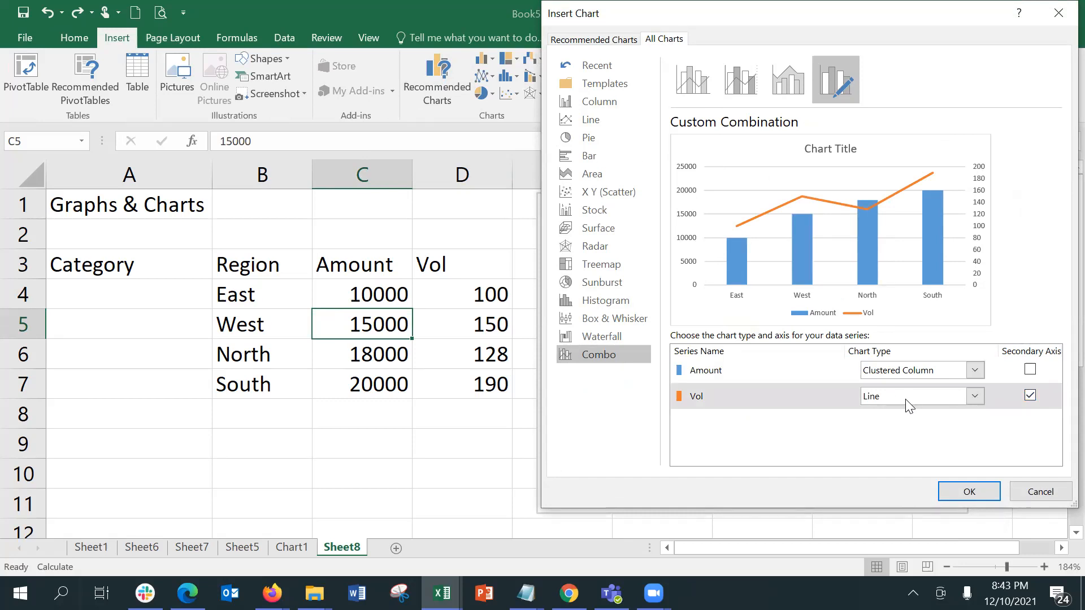
left_click(938, 477)
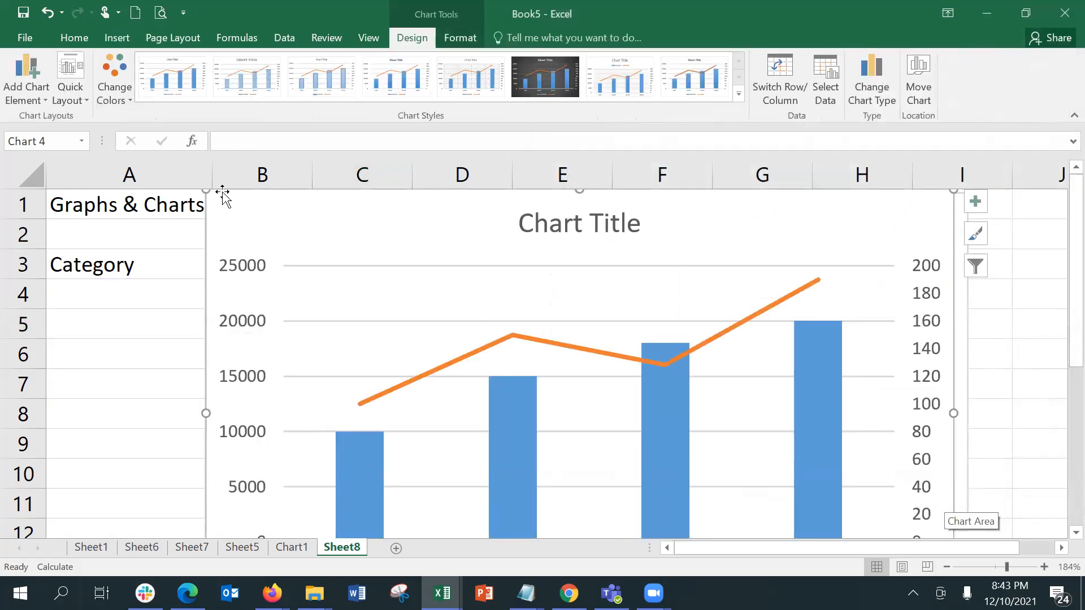
left_click_drag(206, 189, 450, 334)
left_click_drag(562, 341, 107, 193)
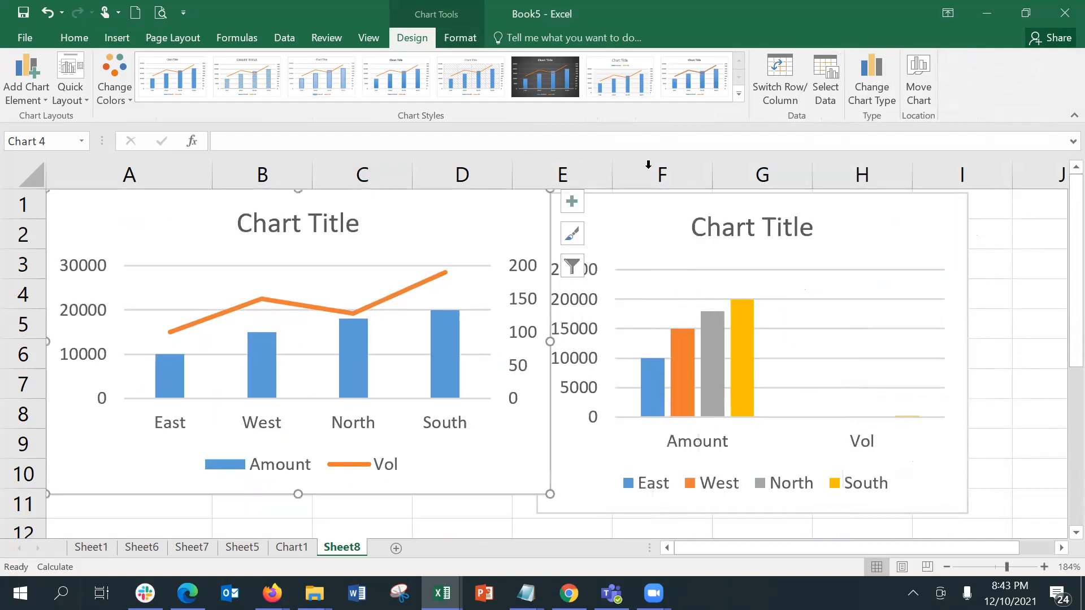
Step: Move the clustered column chart clear of the combo chart and recolour the combo chart with the monochromatic orange palette
left_click_drag(727, 192, 790, 190)
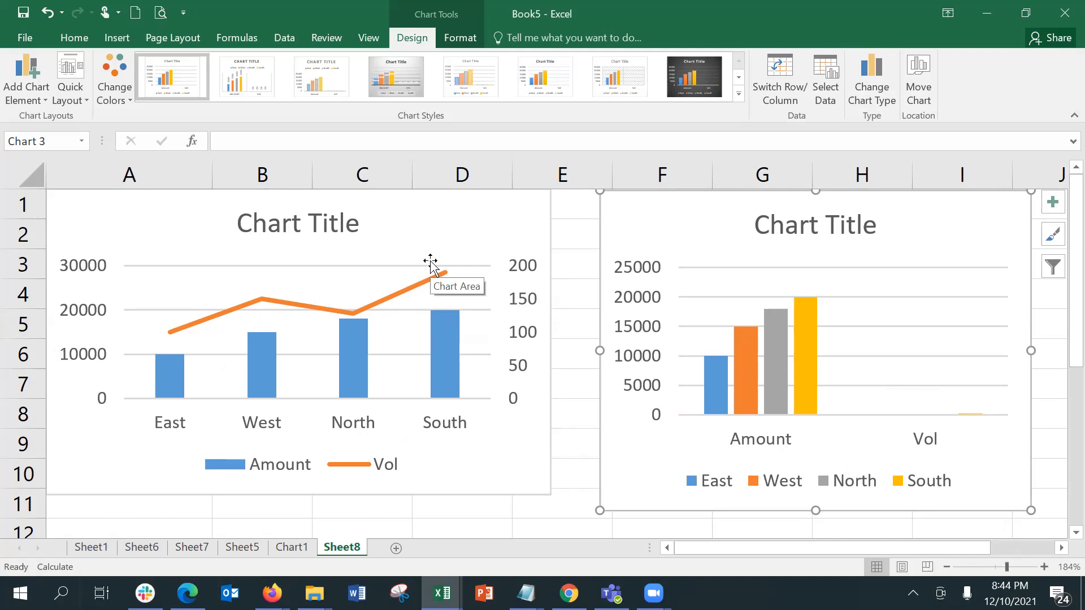
left_click(463, 476)
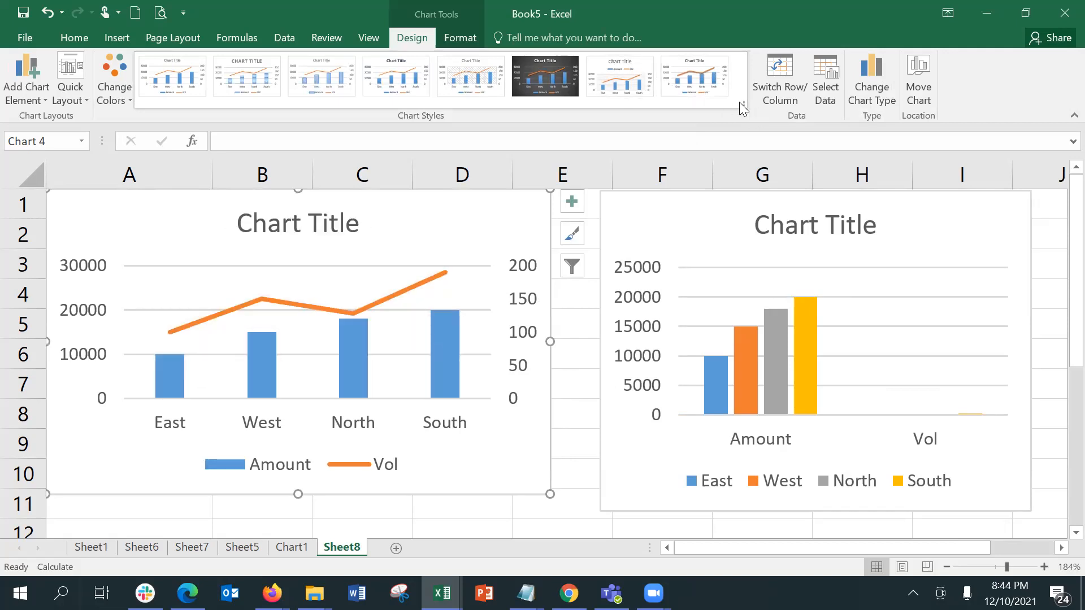
left_click(109, 101)
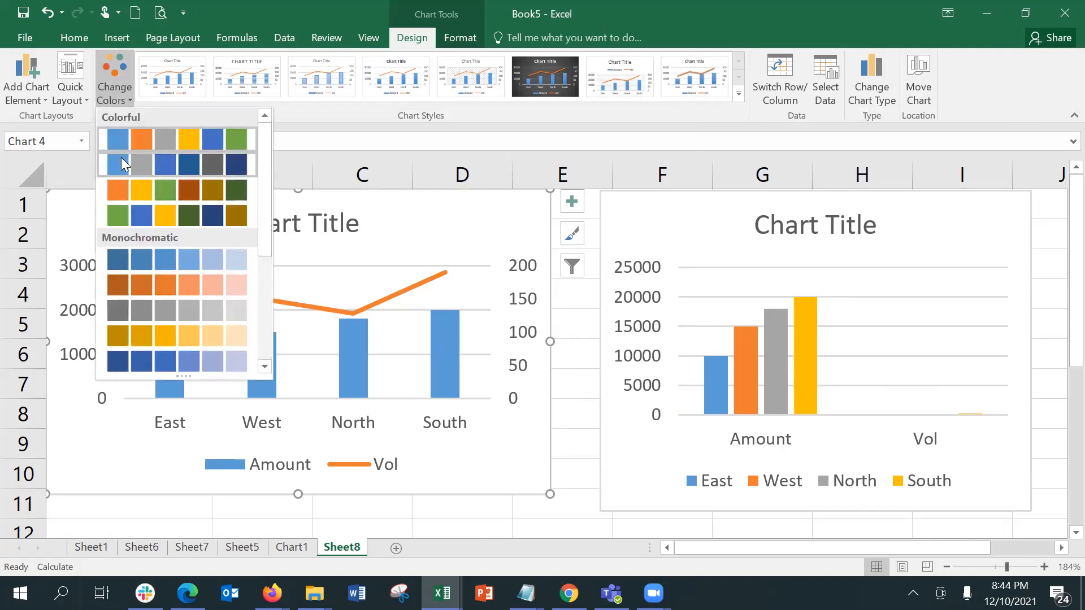
left_click(123, 181)
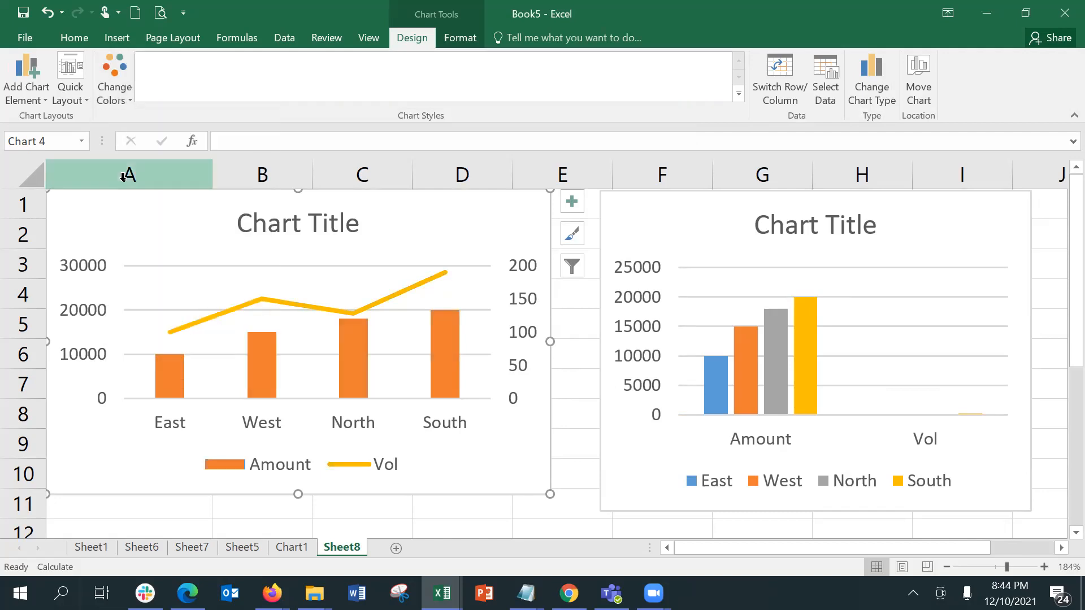
left_click(114, 97)
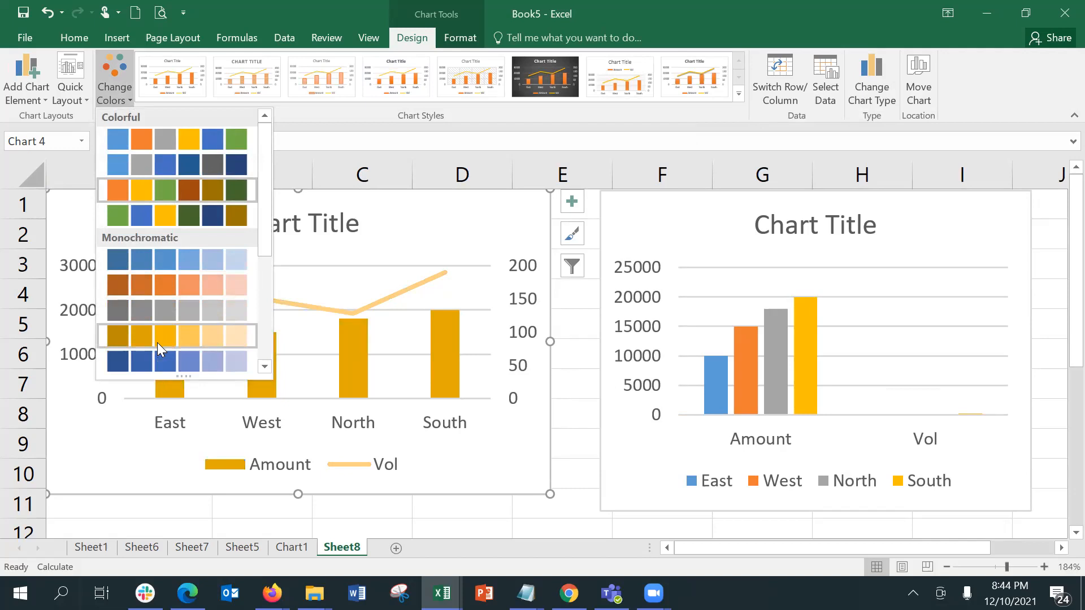
left_click(168, 280)
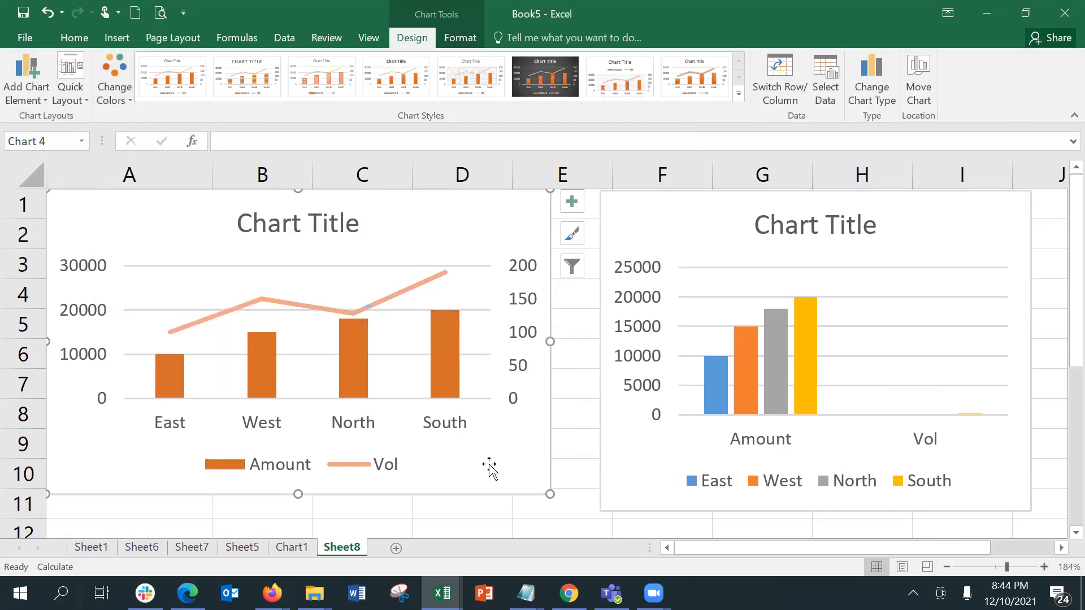
left_click(587, 428)
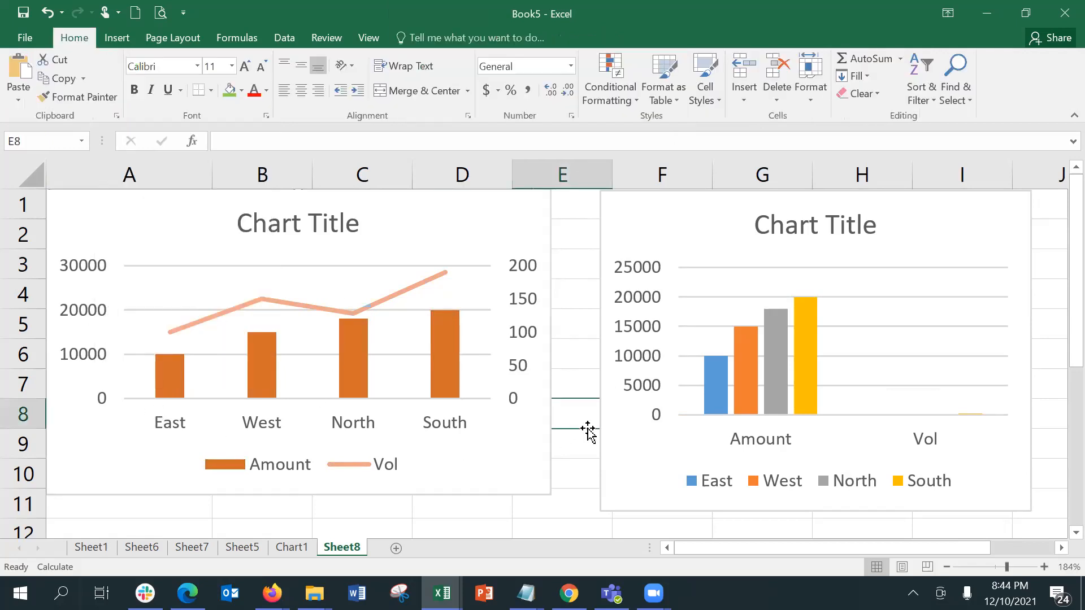
Step: Remove the chart title from the Amount and Vol combo chart
left_click(507, 479)
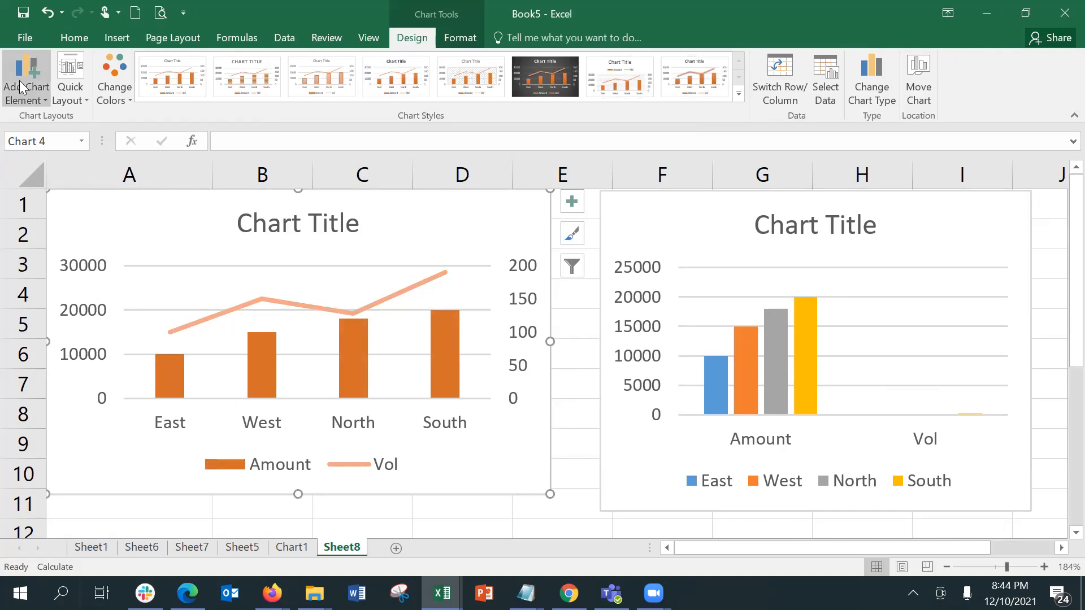
left_click(30, 90)
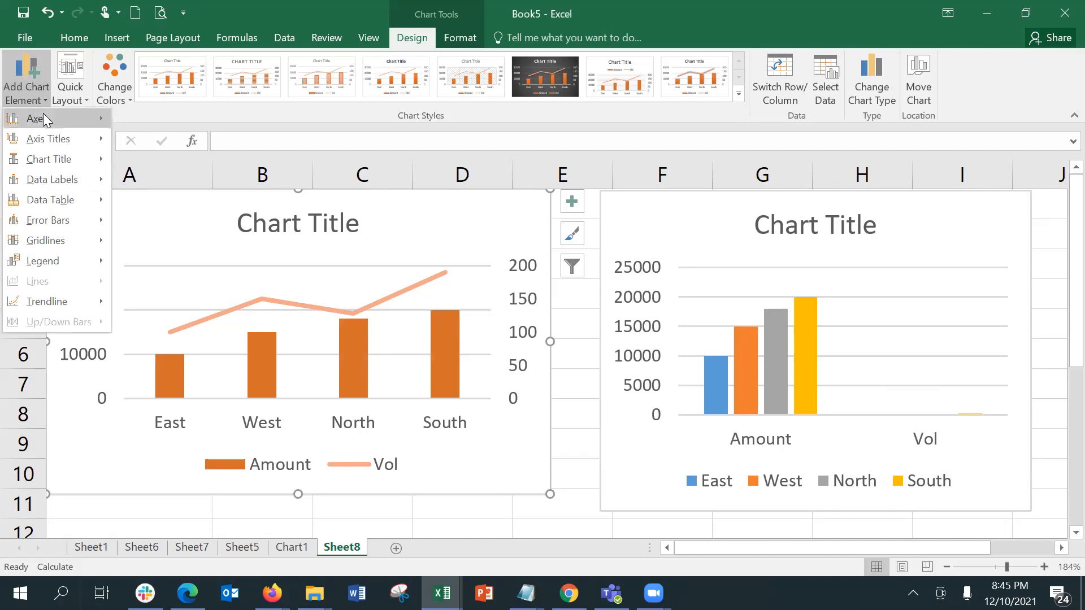
mouse_move(45, 119)
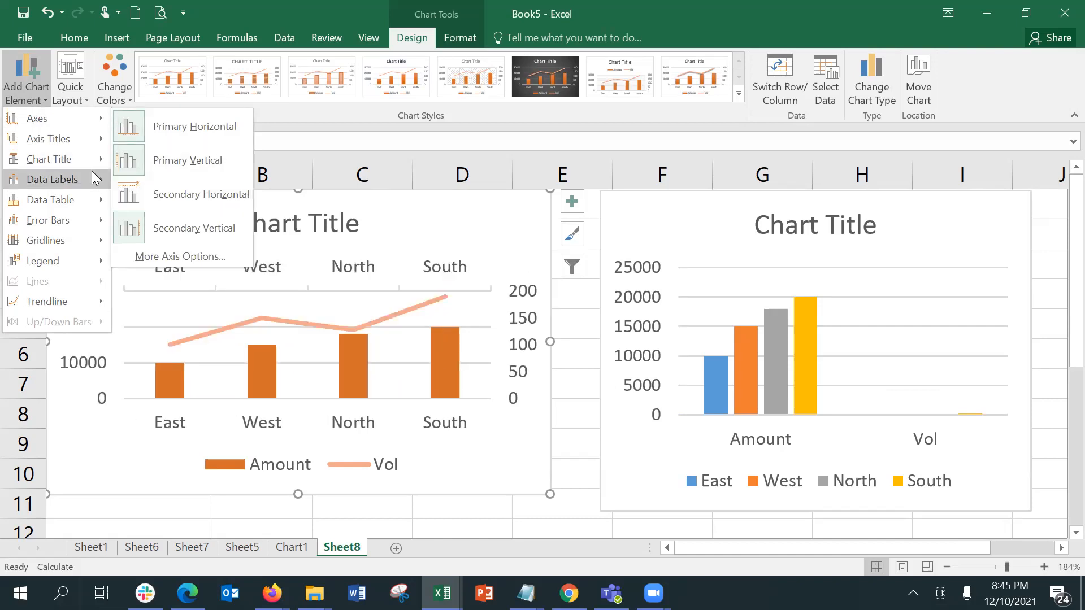
mouse_move(56, 139)
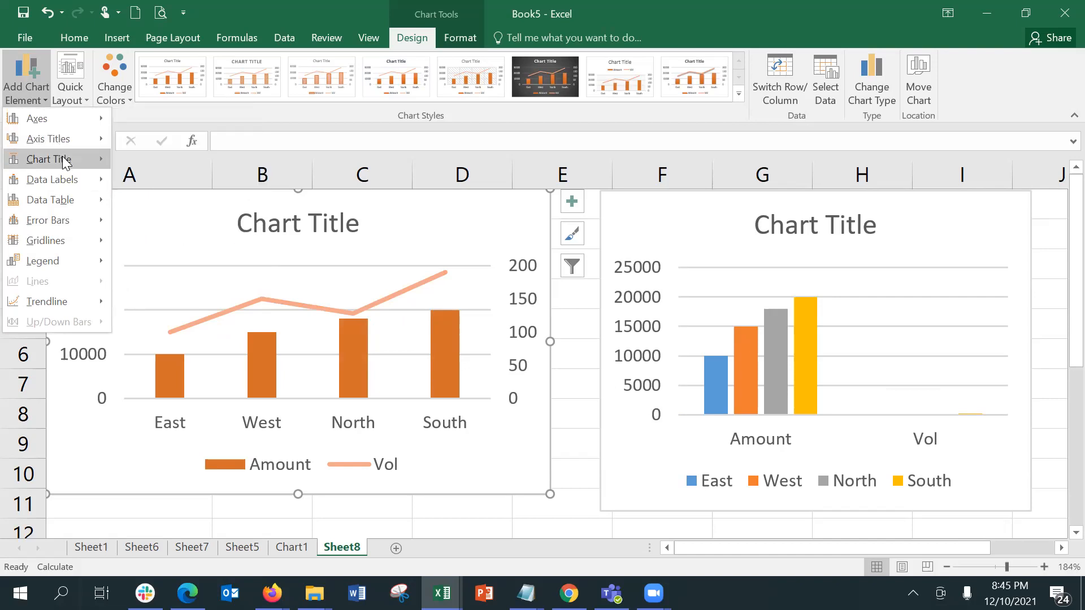
mouse_move(67, 162)
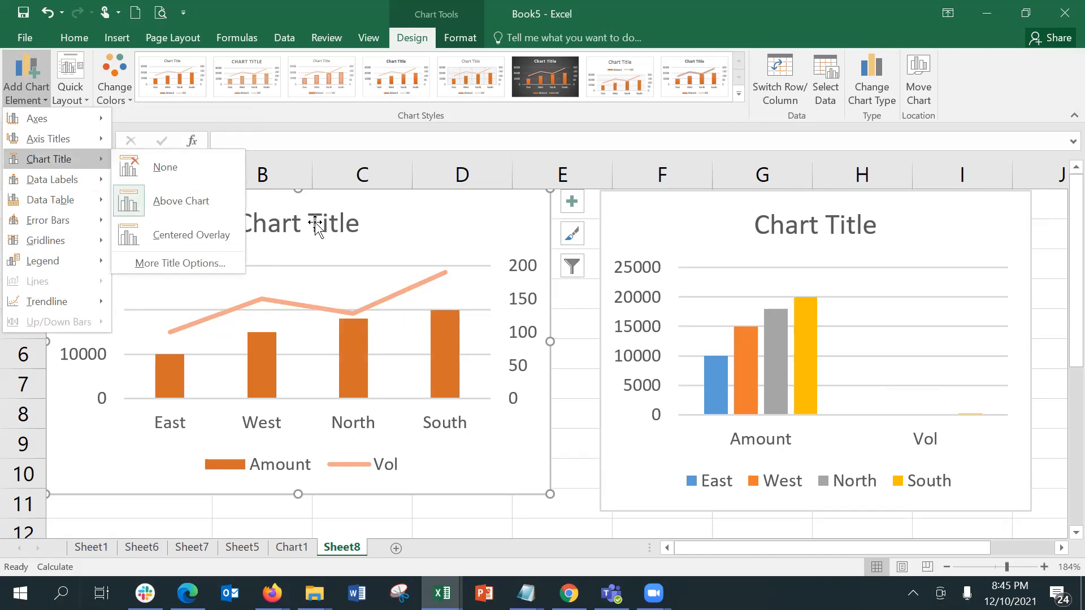
left_click(220, 172)
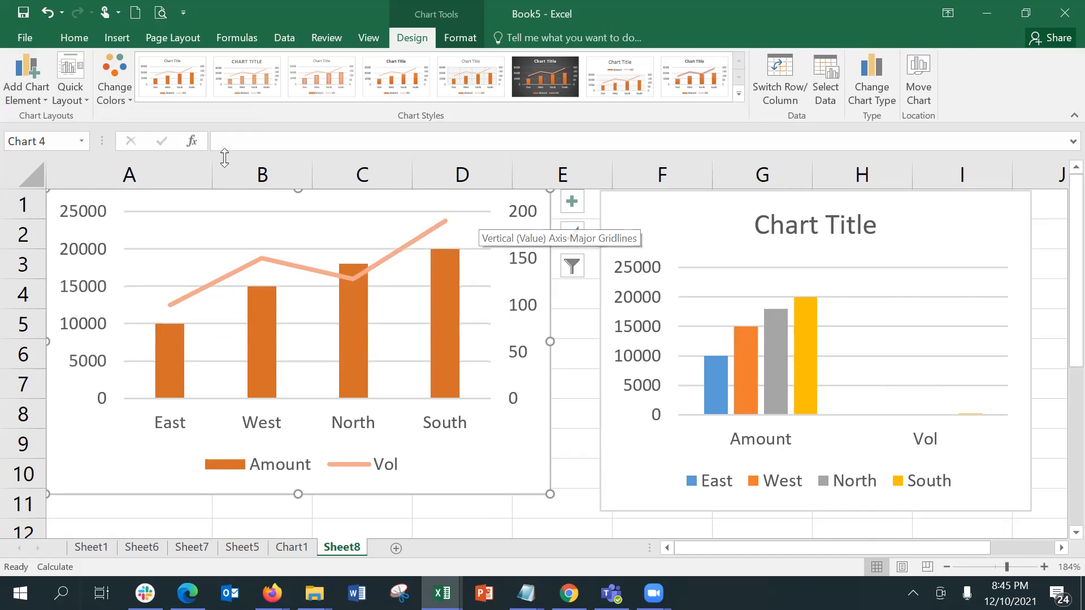
Step: Try centered data labels on the combo chart, and remove them again
left_click(14, 104)
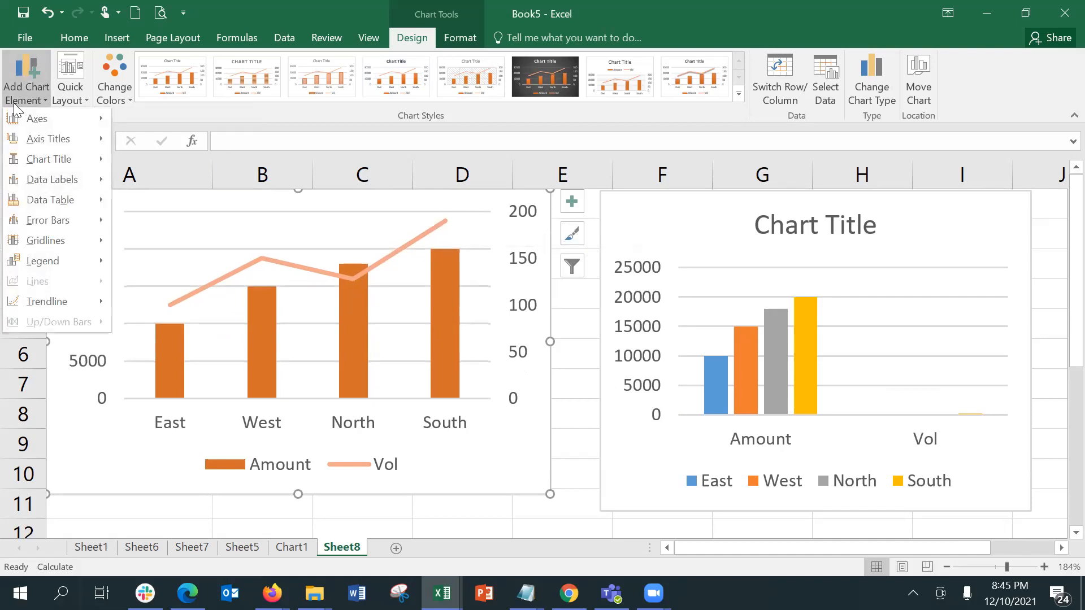
mouse_move(62, 180)
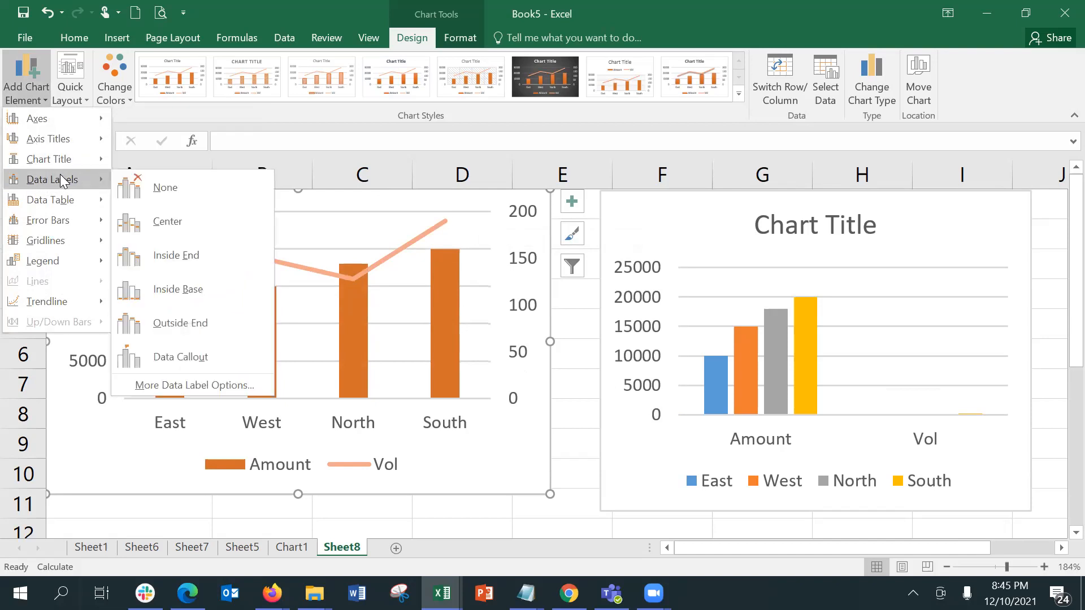
left_click(171, 224)
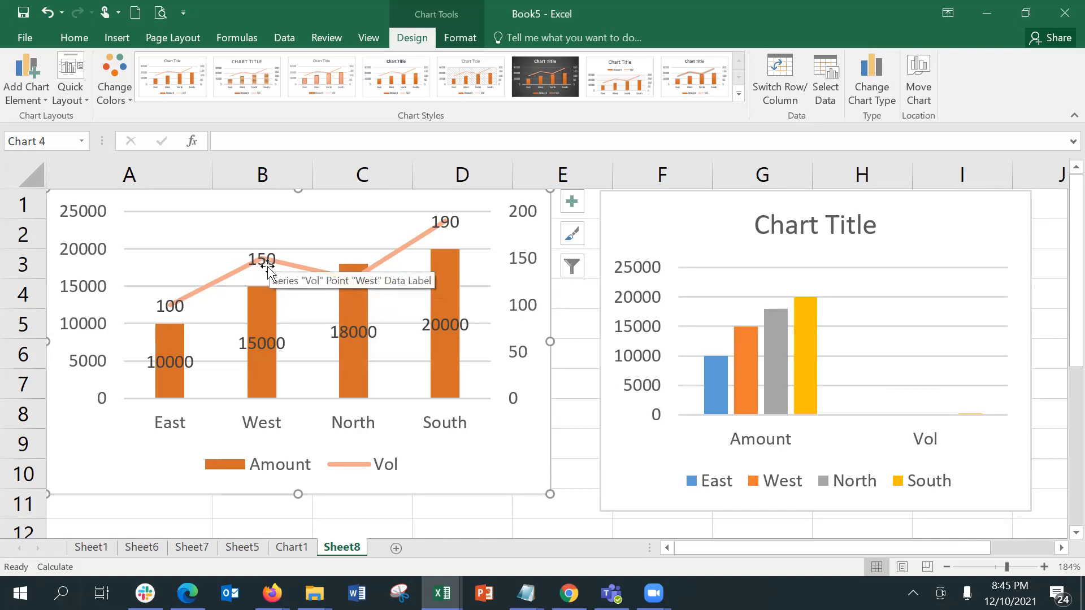
left_click(39, 74)
mouse_move(65, 183)
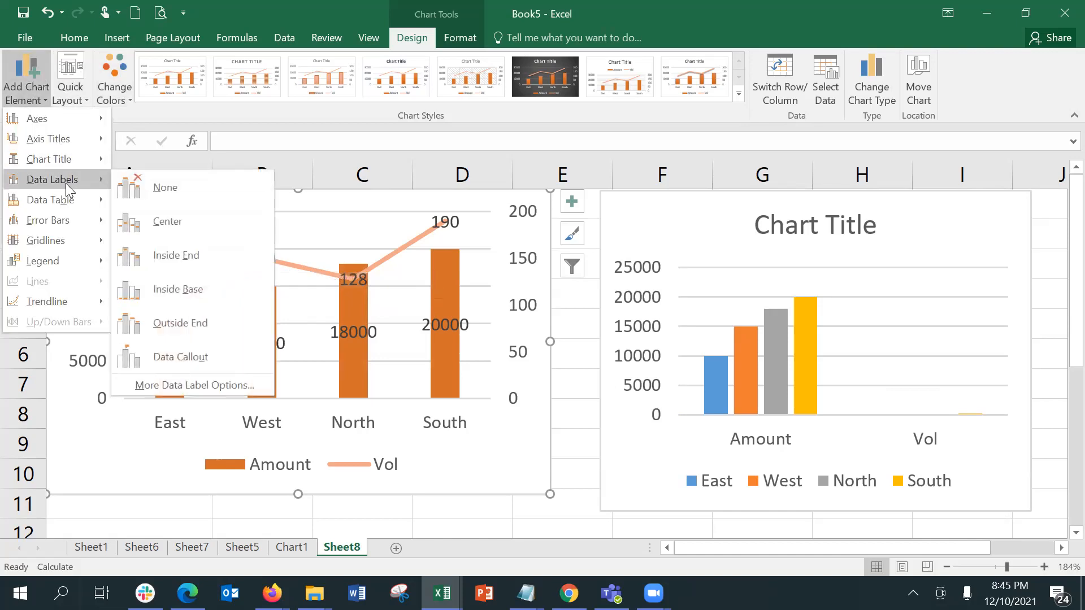
left_click(123, 195)
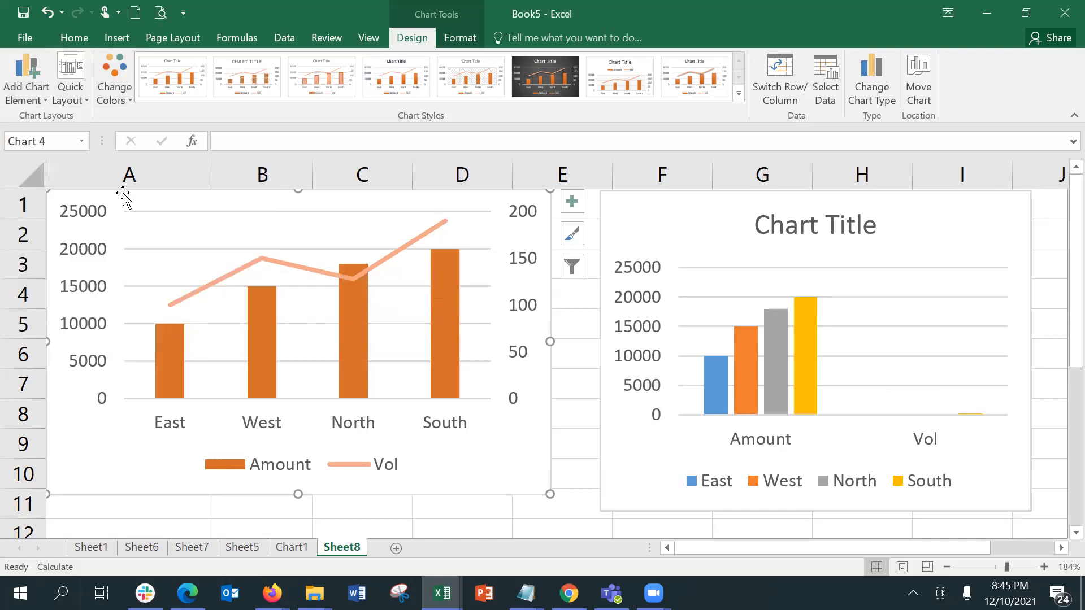
Step: Add a data table with legend keys to the combo chart and remove its separate legend
left_click(38, 103)
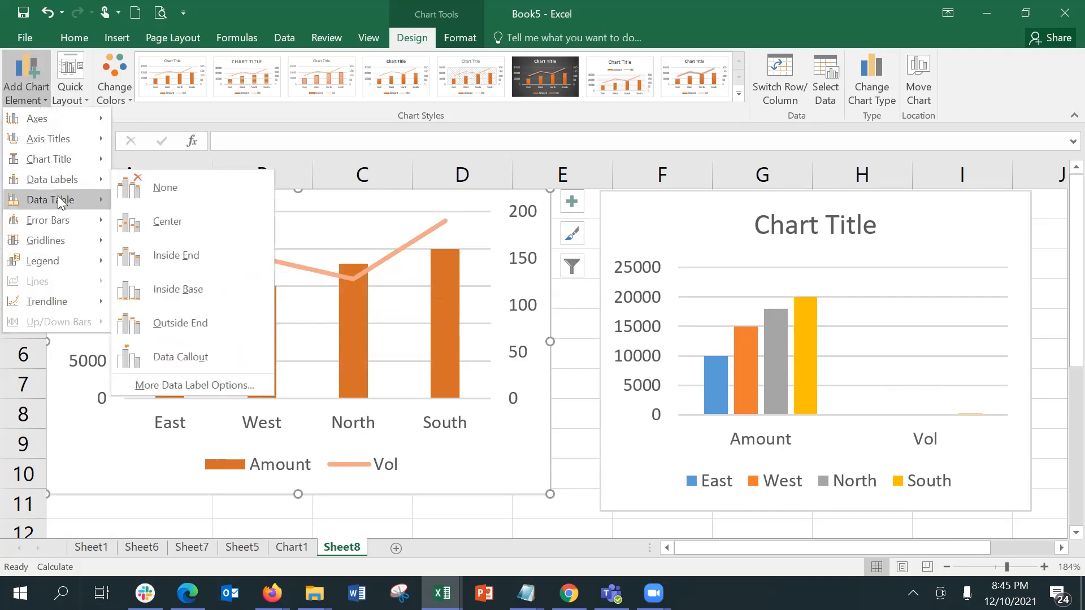
mouse_move(63, 207)
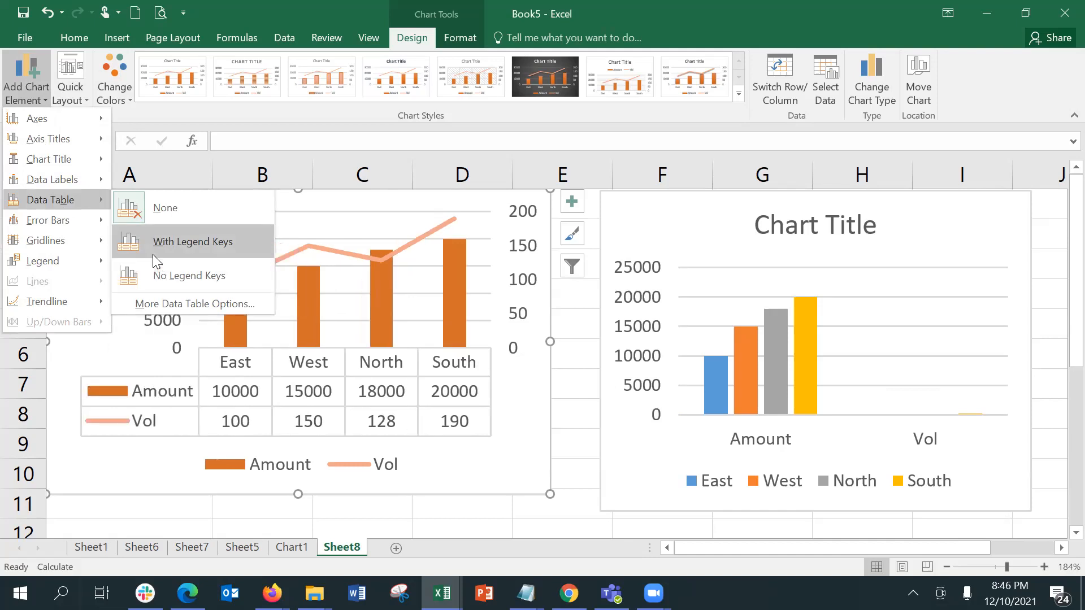
left_click(152, 254)
left_click(26, 85)
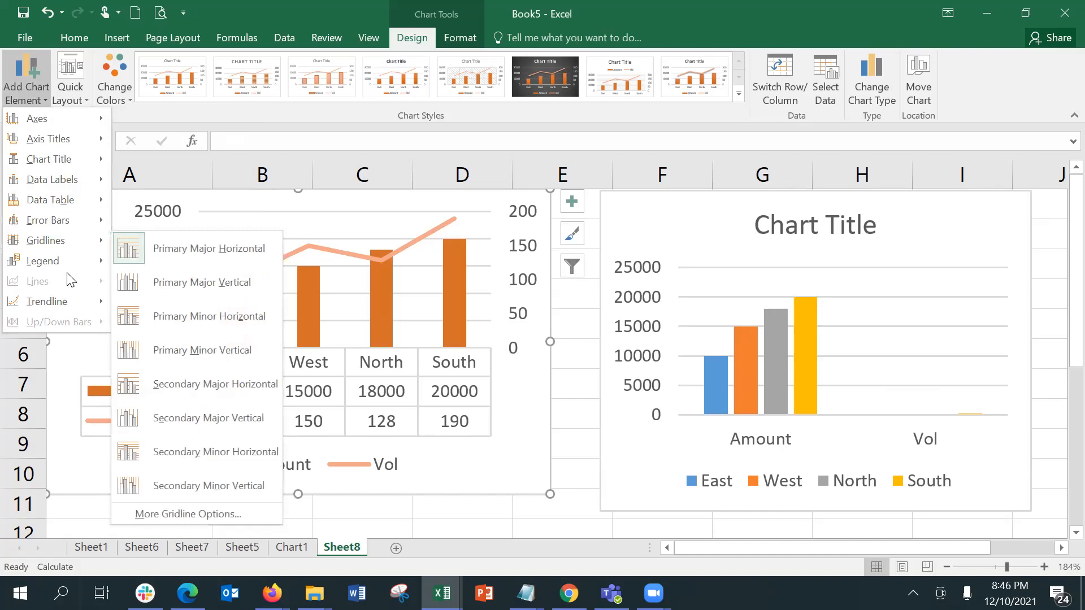
mouse_move(60, 263)
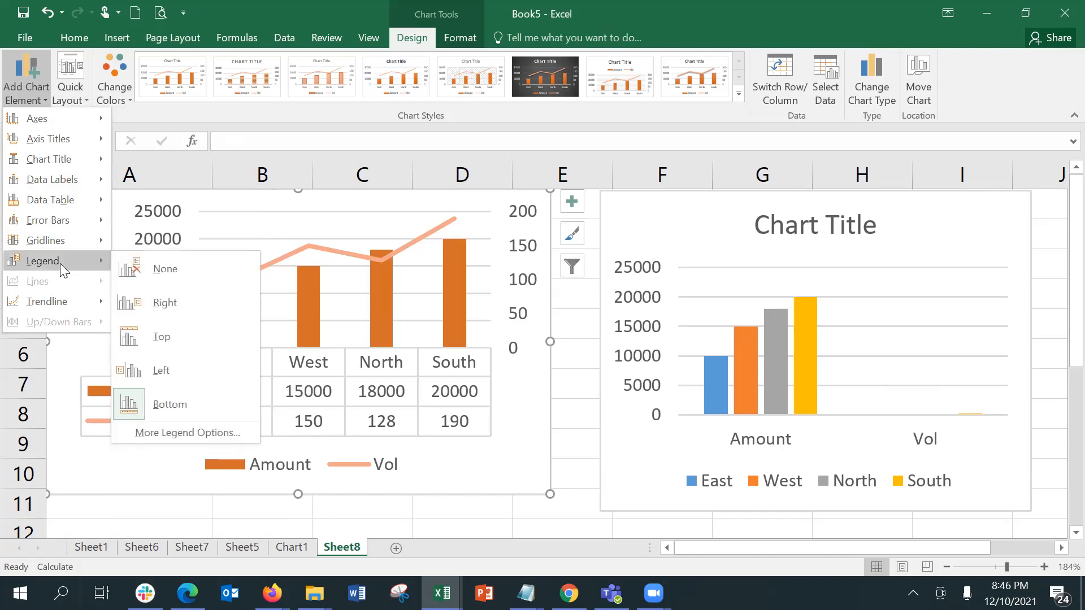
left_click(162, 277)
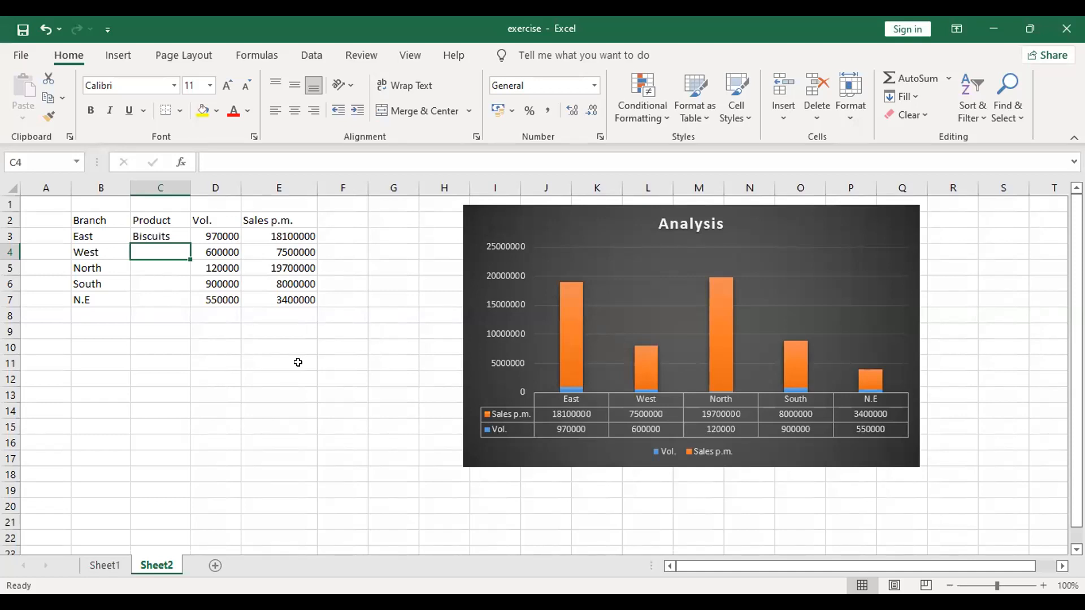
Step: Fill the Product column in C4:C7 on Sheet2 with Chocolates, Namkeen, Sweets and Momo
type("Choc")
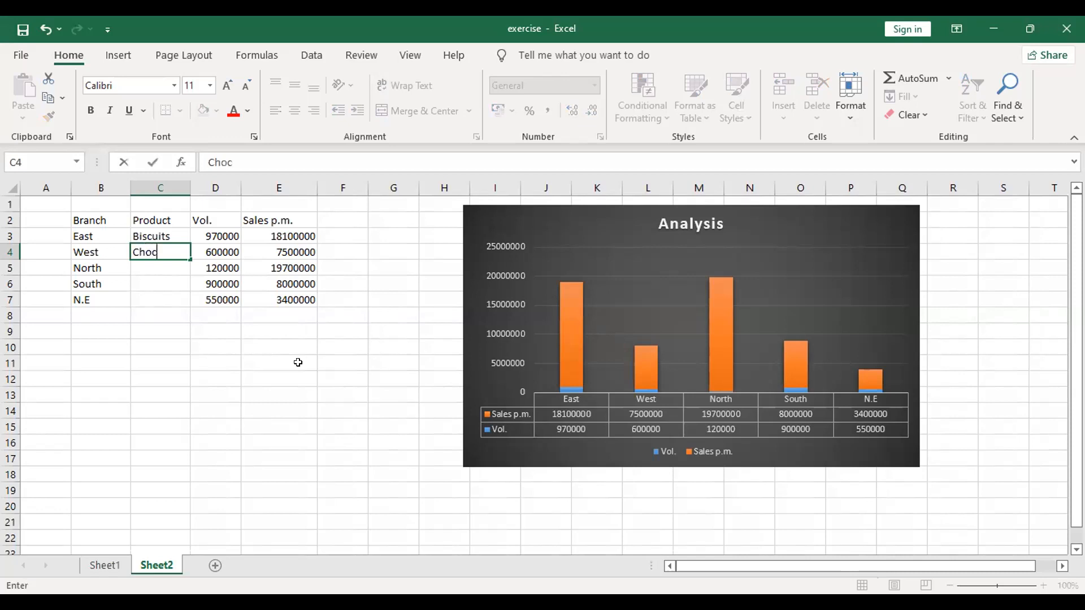
type("olates")
key("Return")
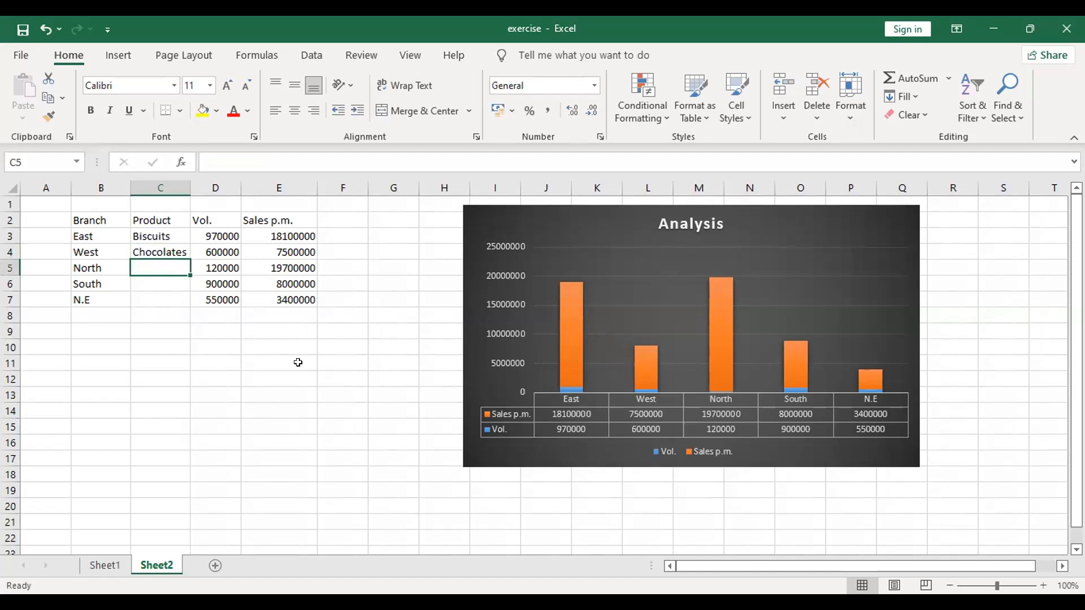
type("Nam")
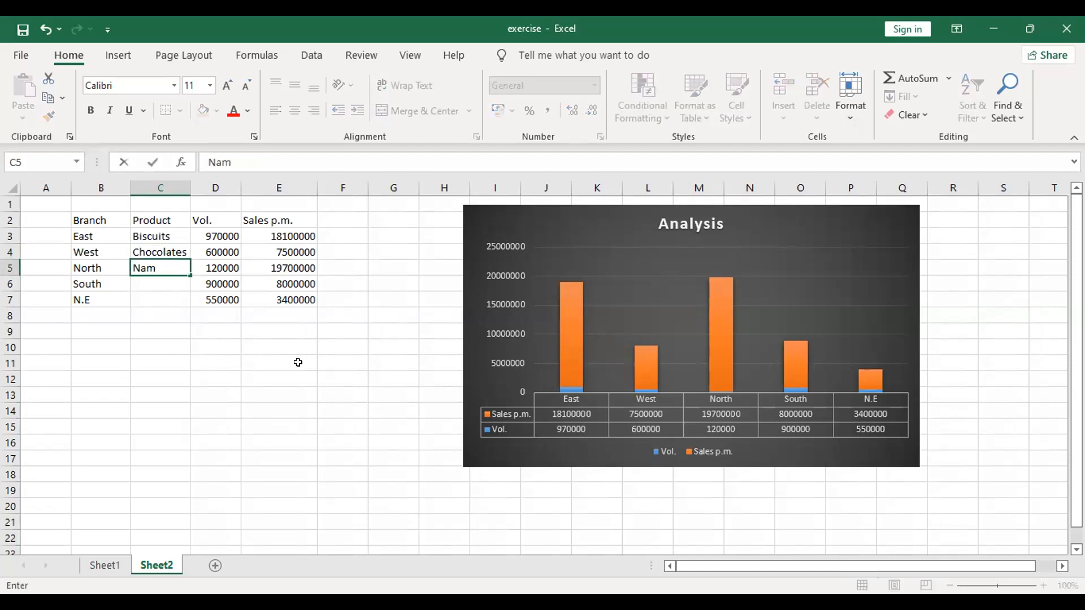
type("keen")
key("Return")
type("Ssee")
key("BackSpace")
key("BackSpace")
key("BackSpace")
type("weets")
key("Return")
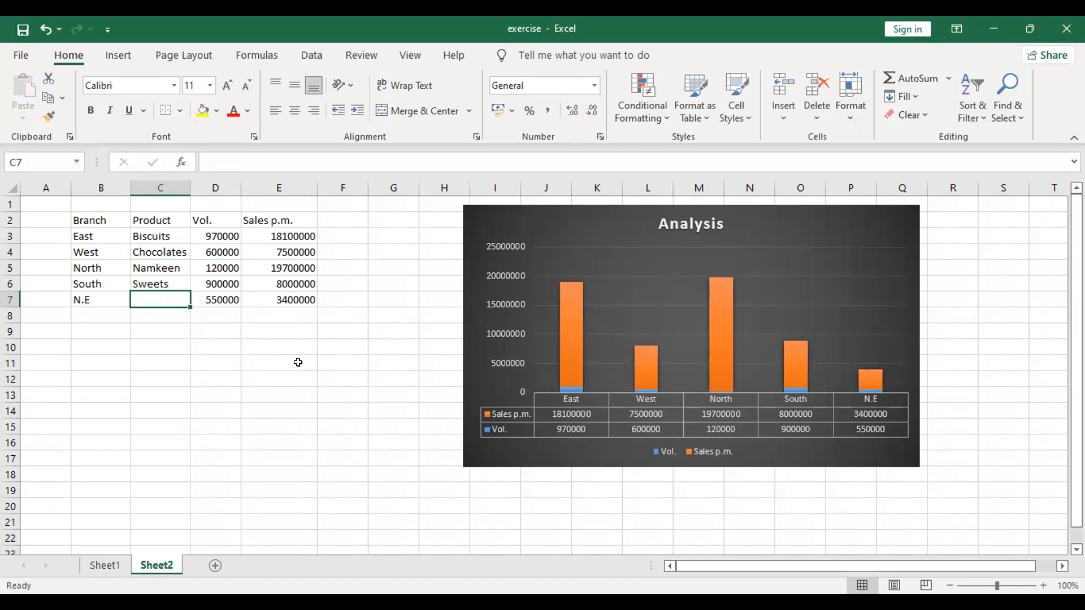
type("Momo")
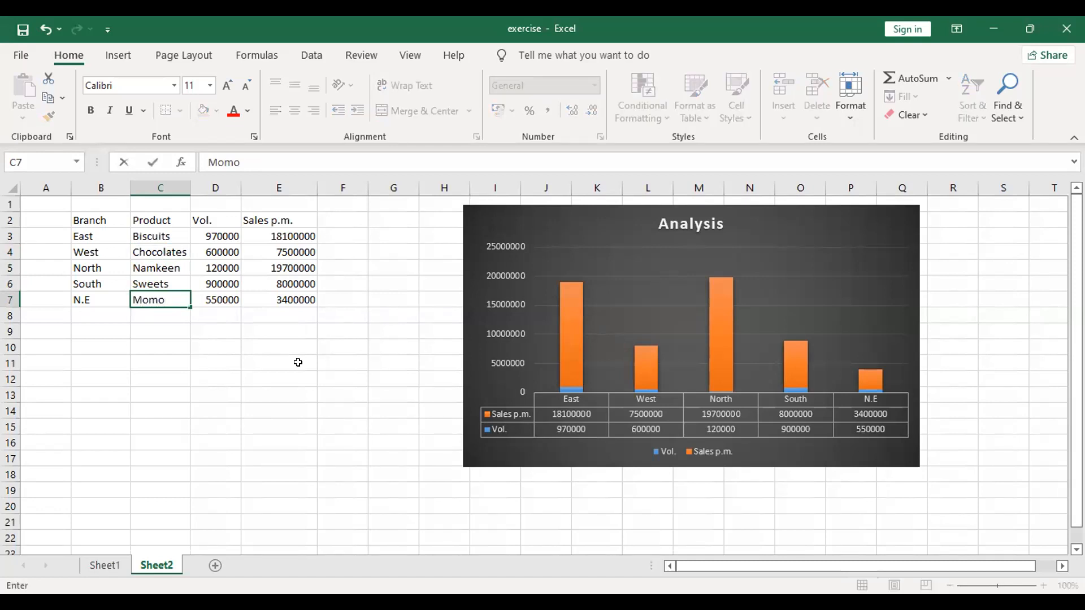
left_click(287, 396)
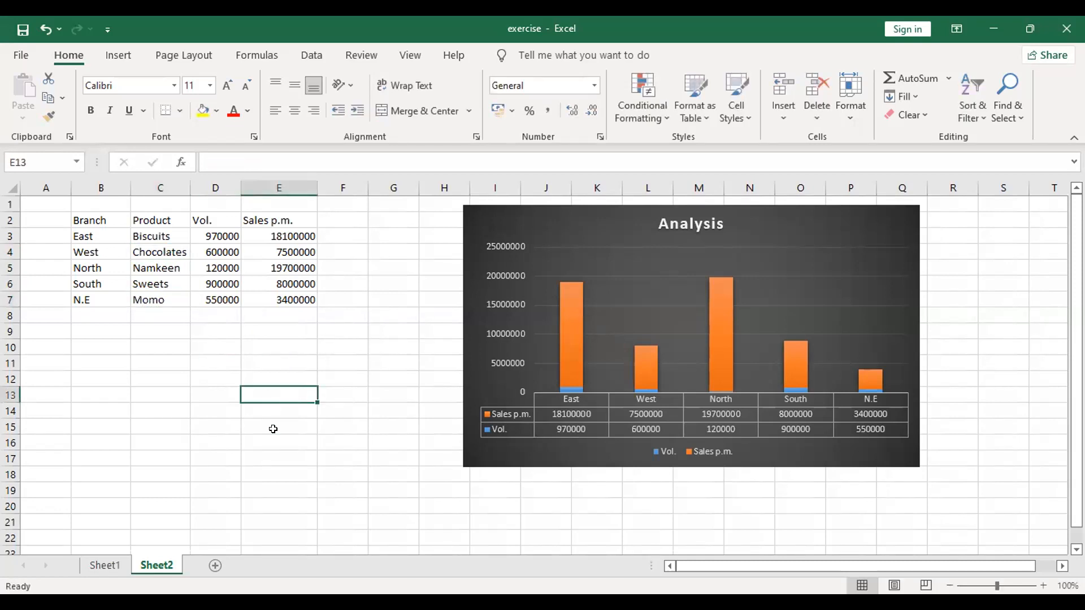
left_click(84, 216)
left_click_drag(84, 215, 272, 299)
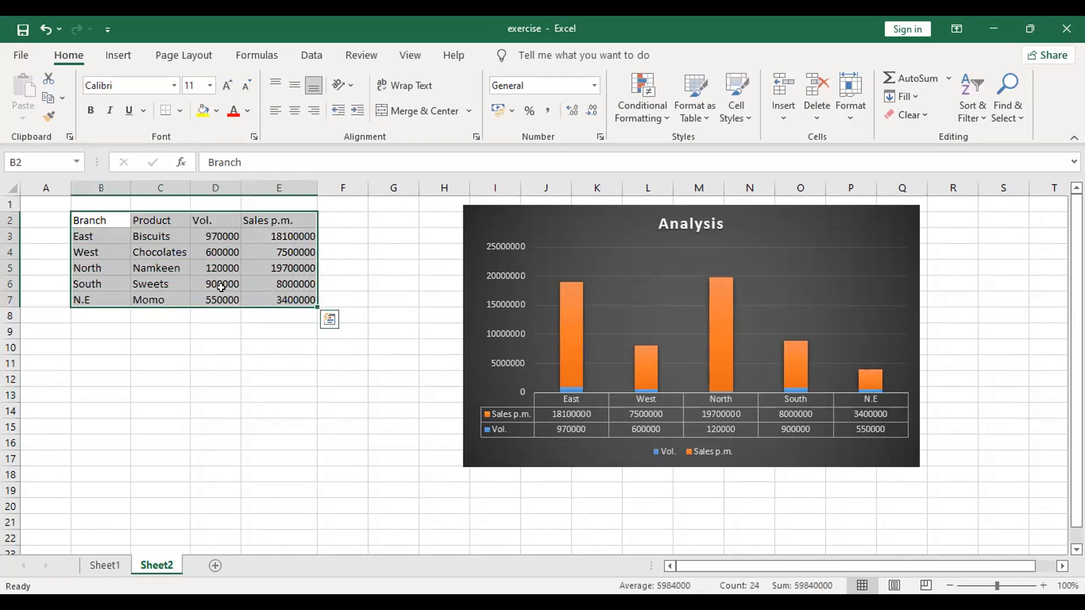
left_click(198, 363)
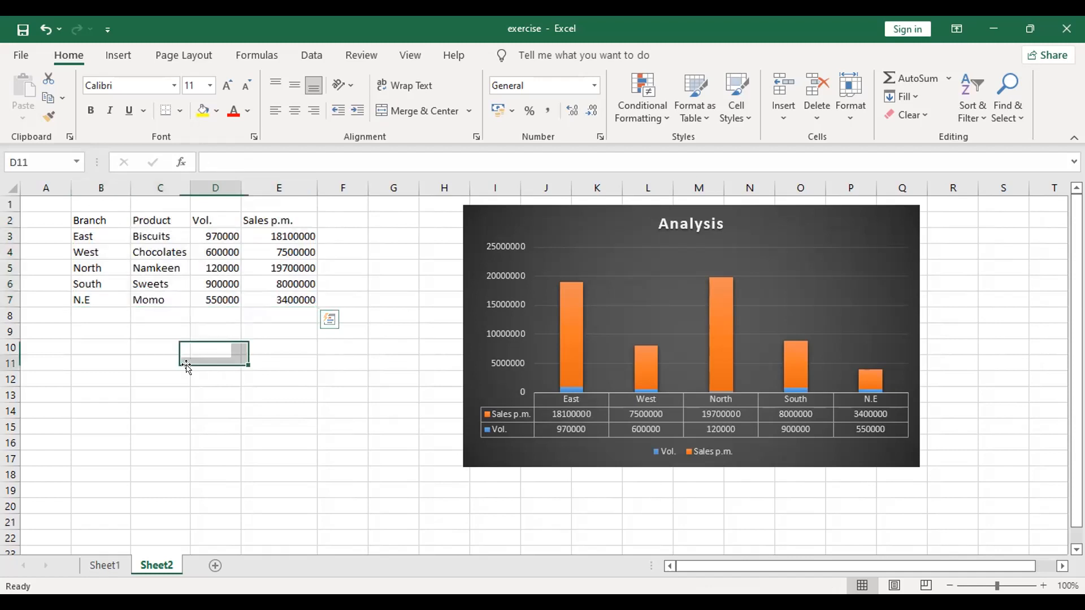
Step: Copy the branch data rows B3:E7, without the headers, and paste them starting at B9
left_click_drag(76, 232, 284, 292)
key("ctrl+c")
left_click(101, 331)
key("ctrl+v")
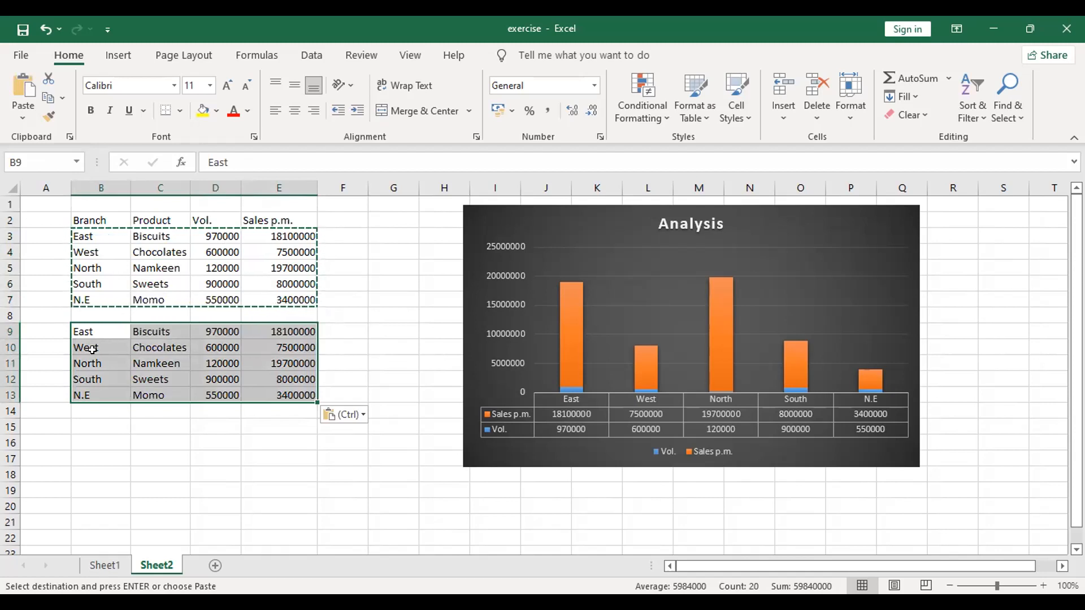
Step: Delete the empty row 8 so the copied rows directly follow the original branch data
left_click(9, 308)
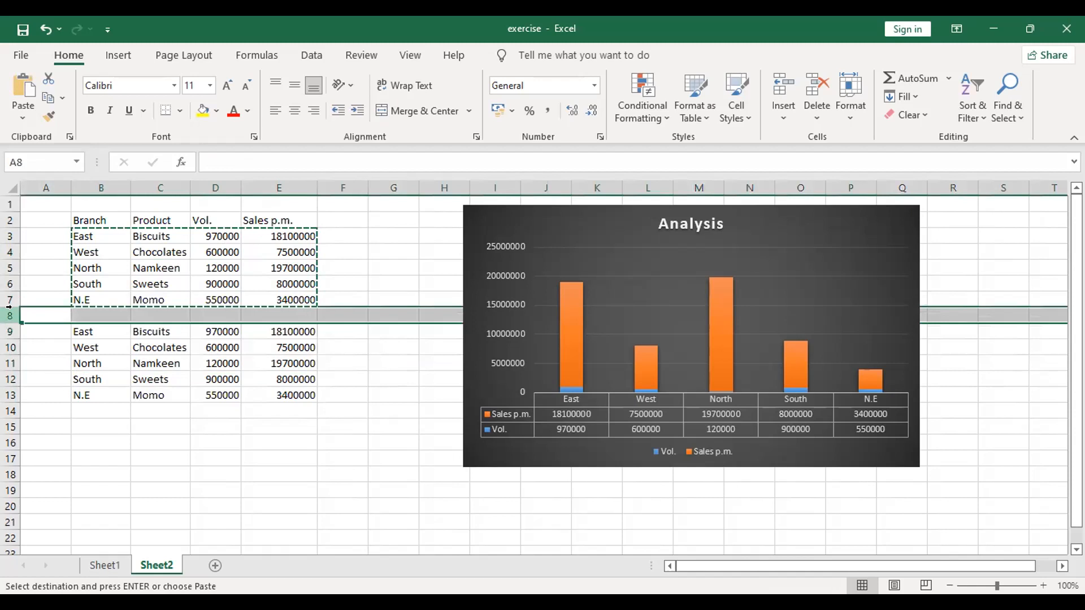
right_click(9, 312)
left_click(54, 184)
left_click(263, 432)
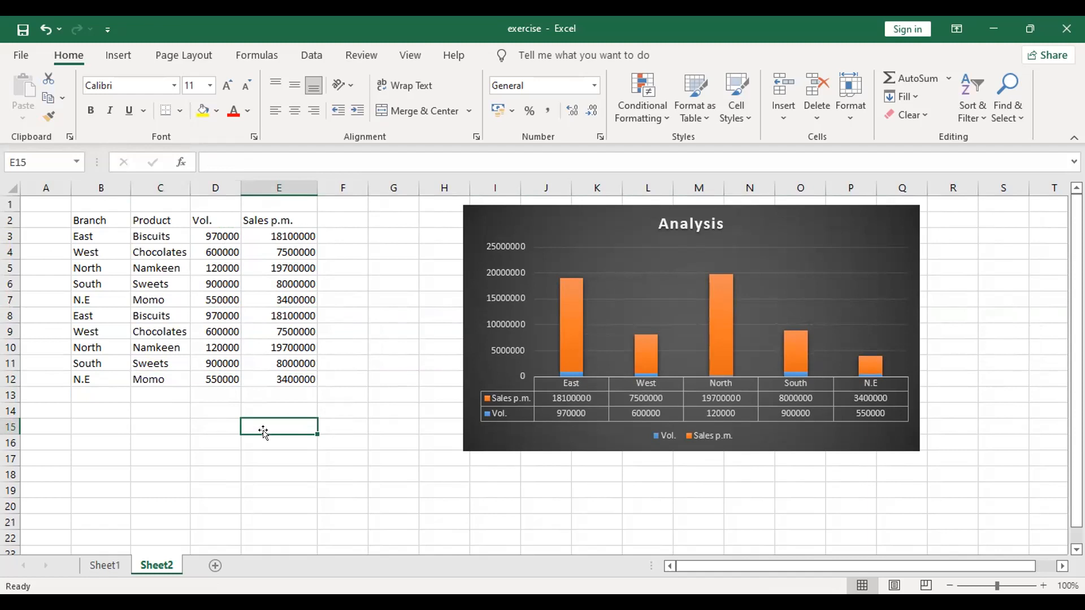
left_click(141, 311)
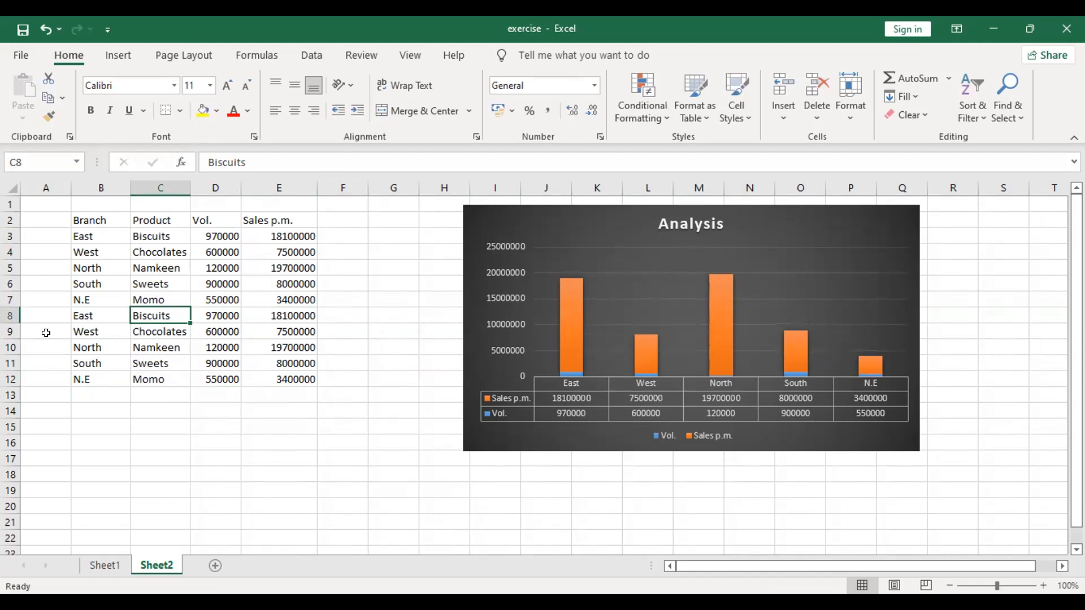
left_click(108, 405)
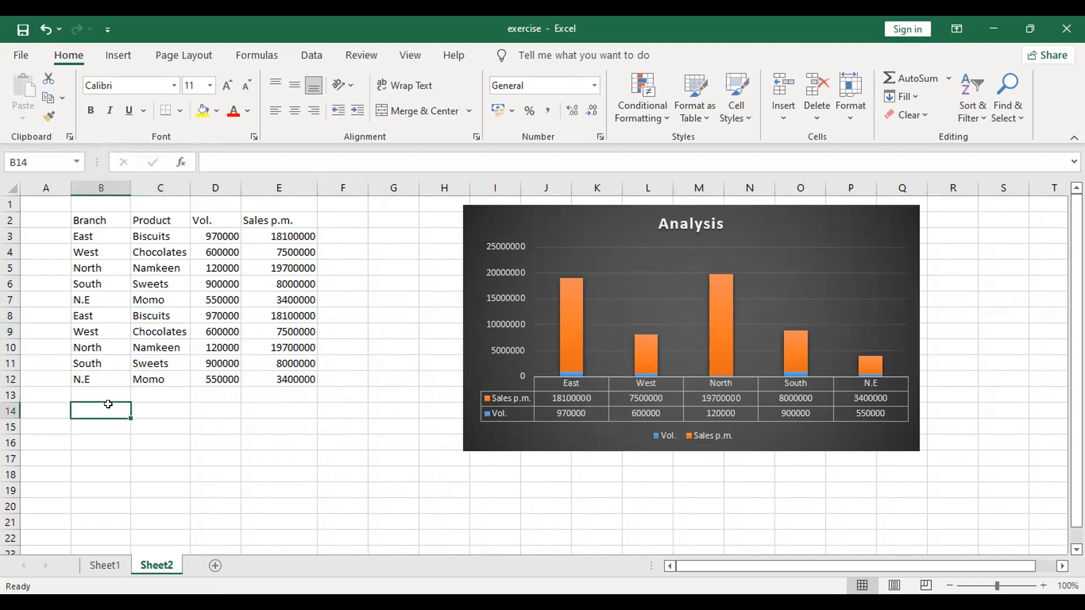
left_click(221, 311)
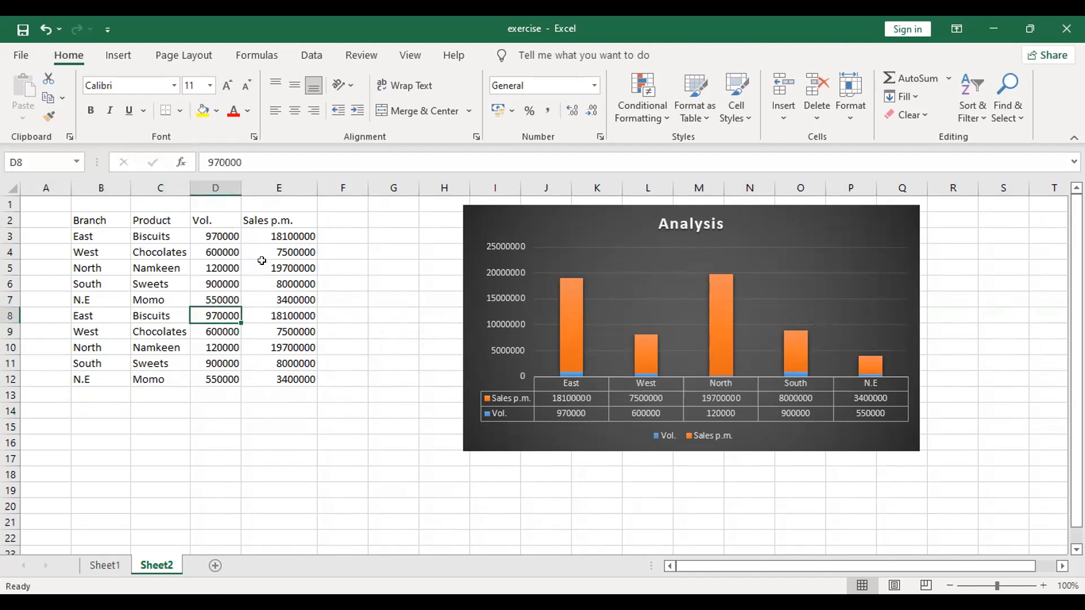
left_click(273, 159)
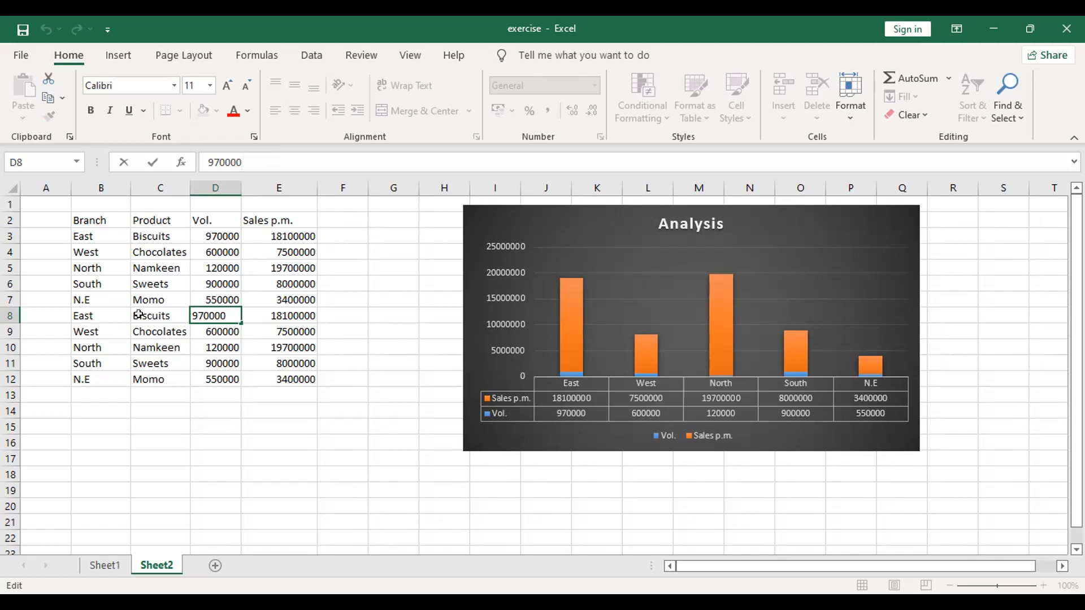
Step: Copy Chocolates from C9 into C8 and enter Biscuits as the product in C9
left_click(160, 331)
key("ctrl+c")
left_click(169, 314)
key("ctrl+v")
left_click(145, 332)
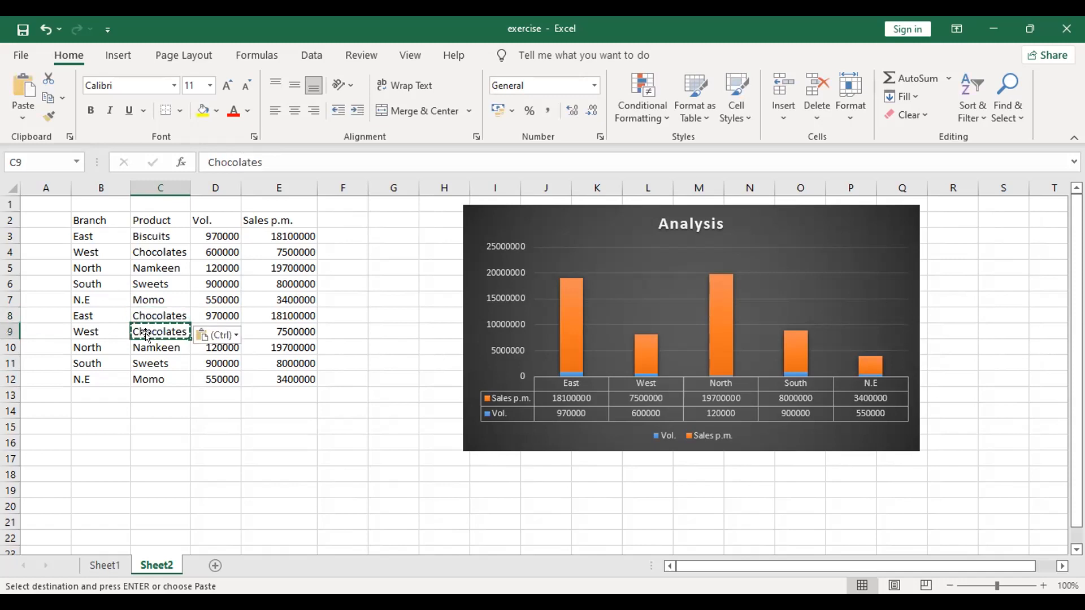
type("Bischui")
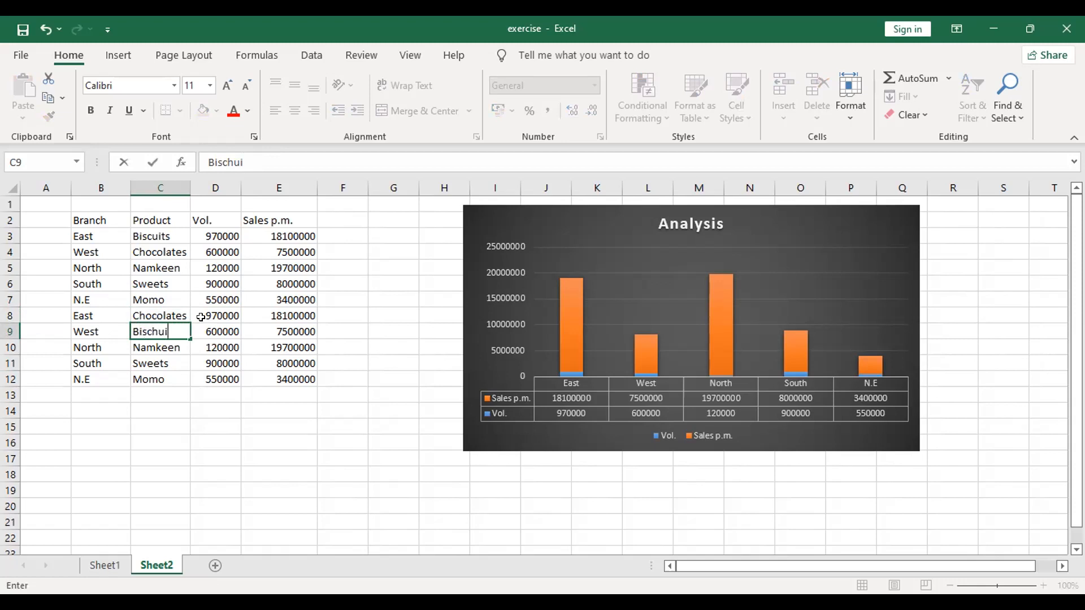
key("BackSpace")
key("BackSpace")
key("BackSpace")
type("uits")
left_click(195, 461)
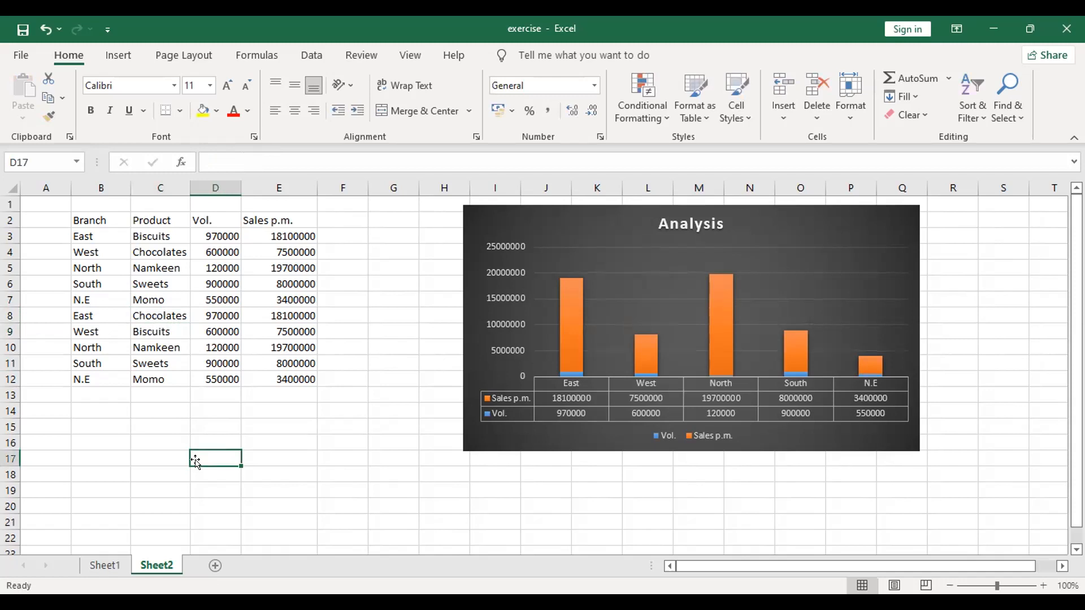
Step: Copy Sweets from C11 into C10 and enter Namkeen as the product in C11
left_click(184, 351)
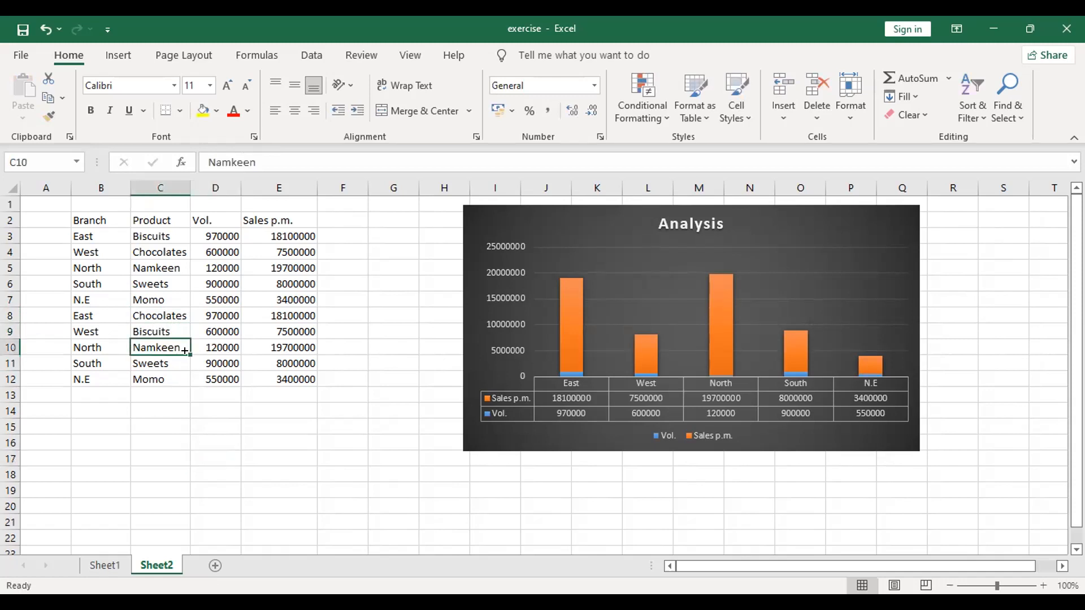
left_click(167, 367)
key("ctrl+c")
left_click(174, 348)
key("ctrl+v")
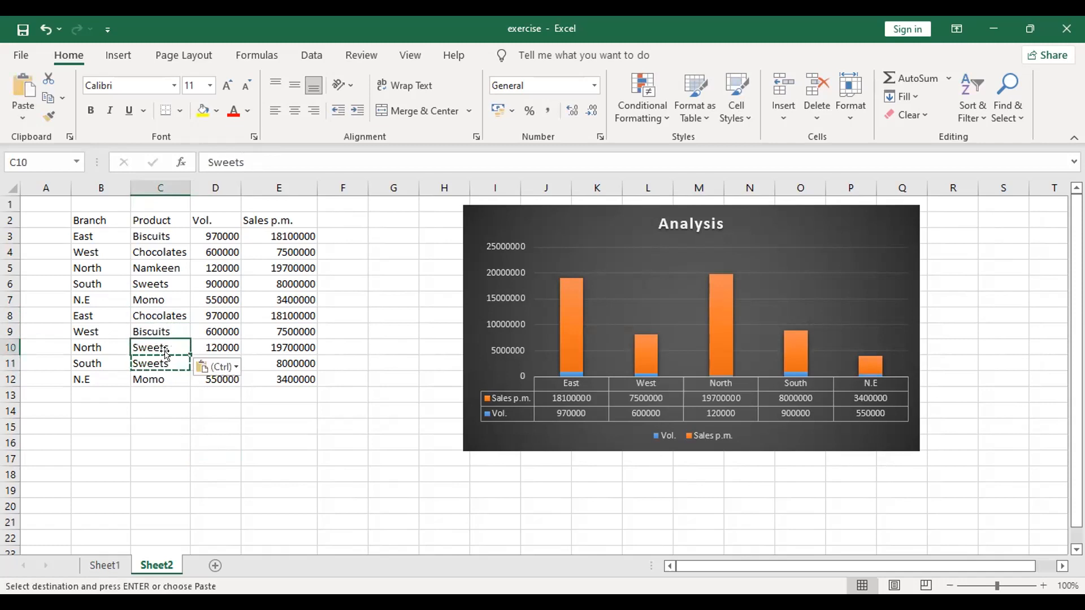
left_click(149, 363)
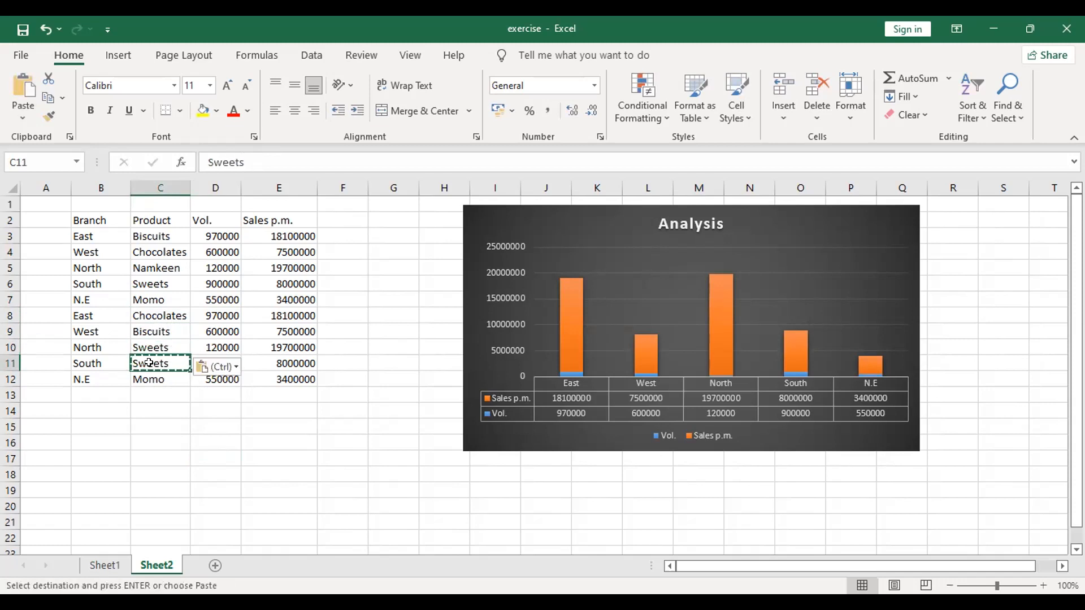
type("Namkeen")
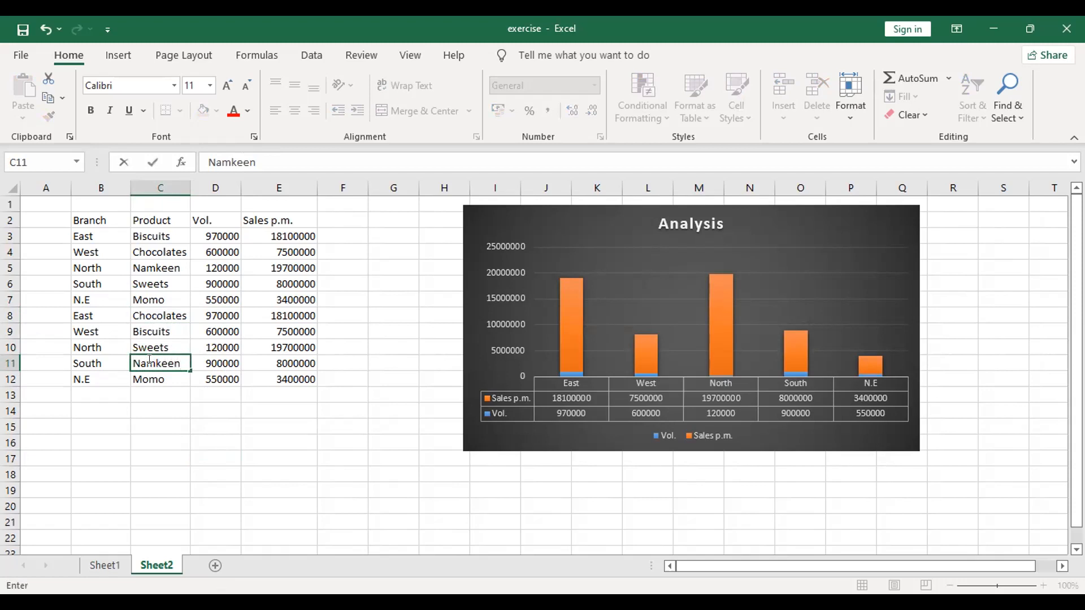
key("Return")
left_click(150, 408)
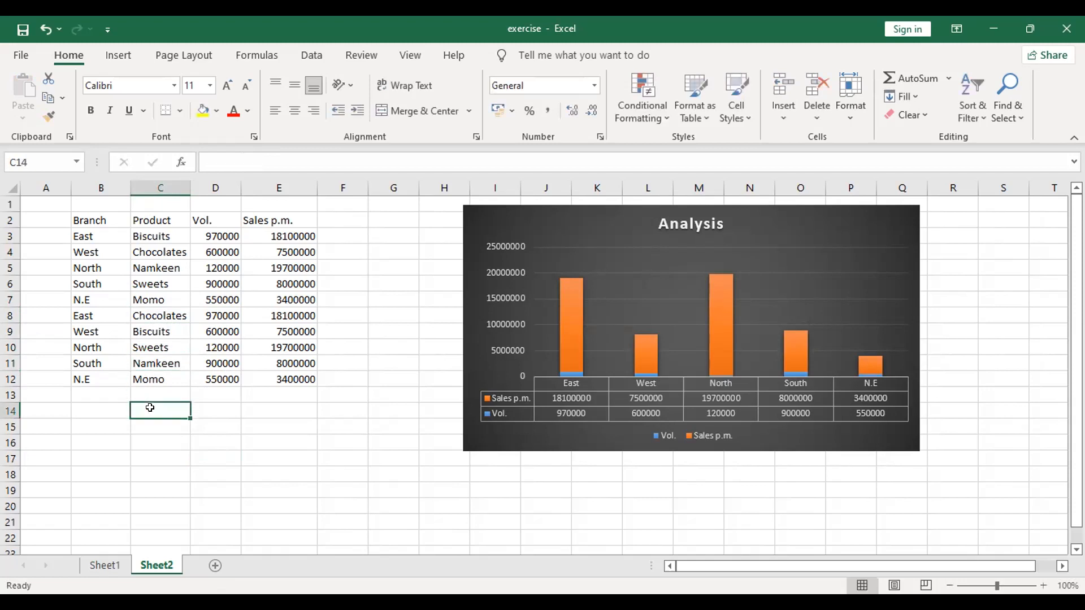
Step: Change the product in C12 to Sweets and the product in C10 to Momo
left_click(171, 379)
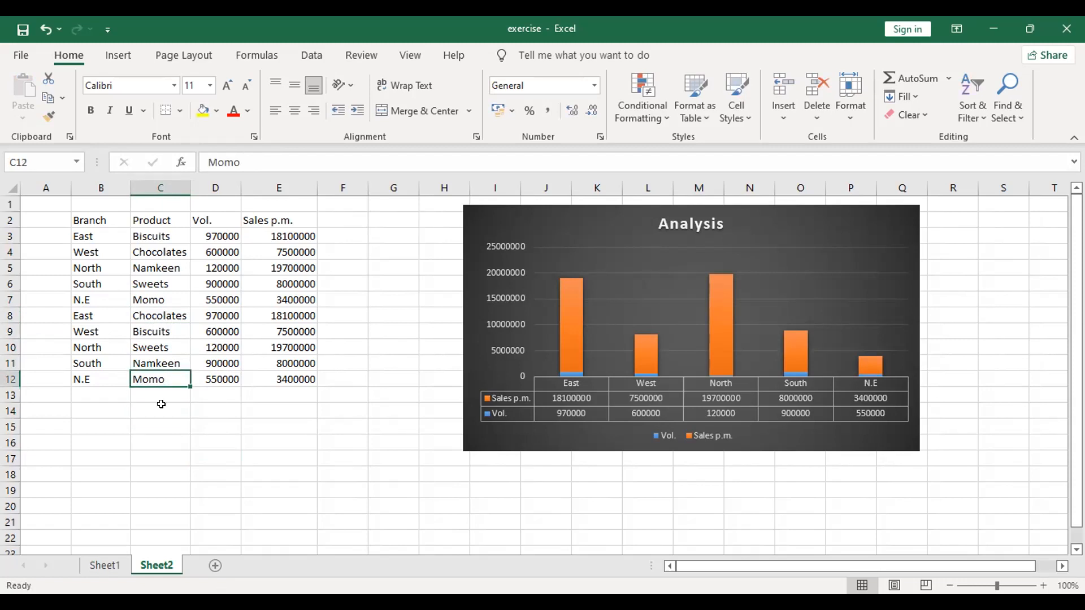
type("Sweets")
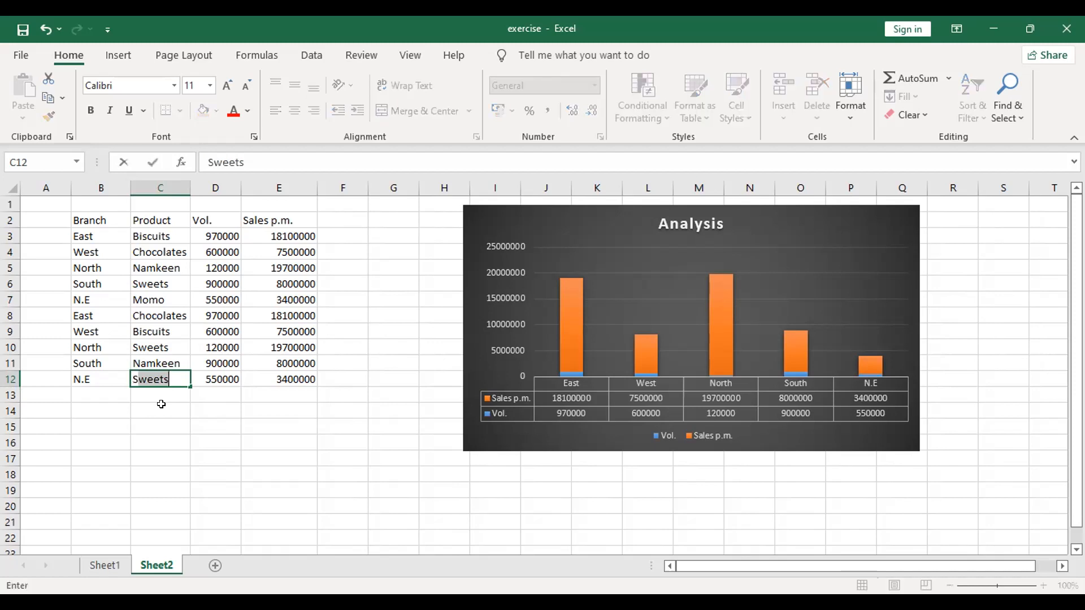
left_click(161, 406)
left_click(170, 343)
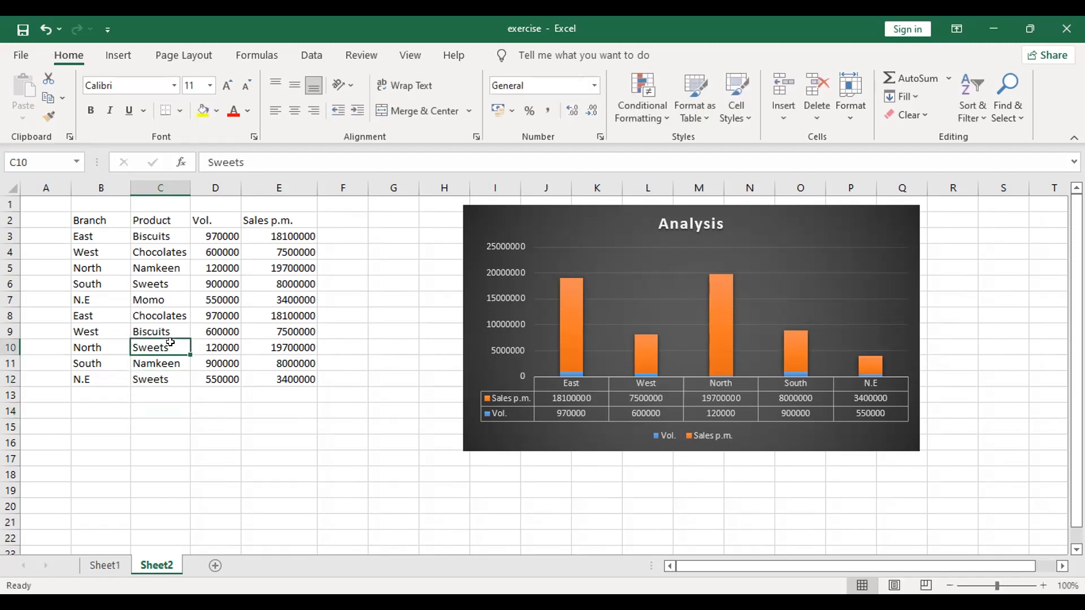
type("Momo")
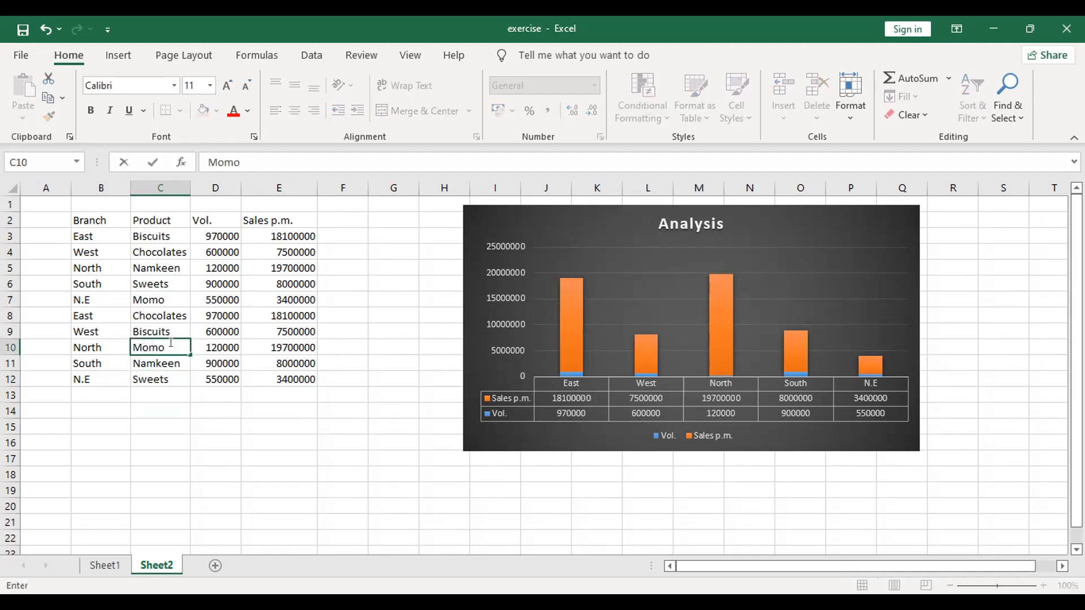
left_click(184, 459)
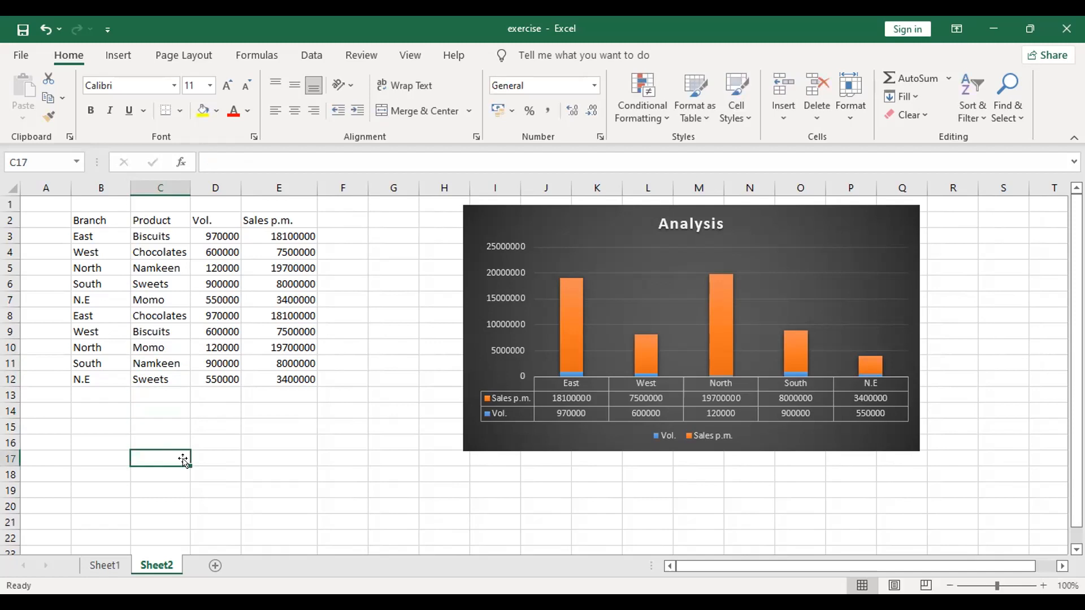
left_click(221, 440)
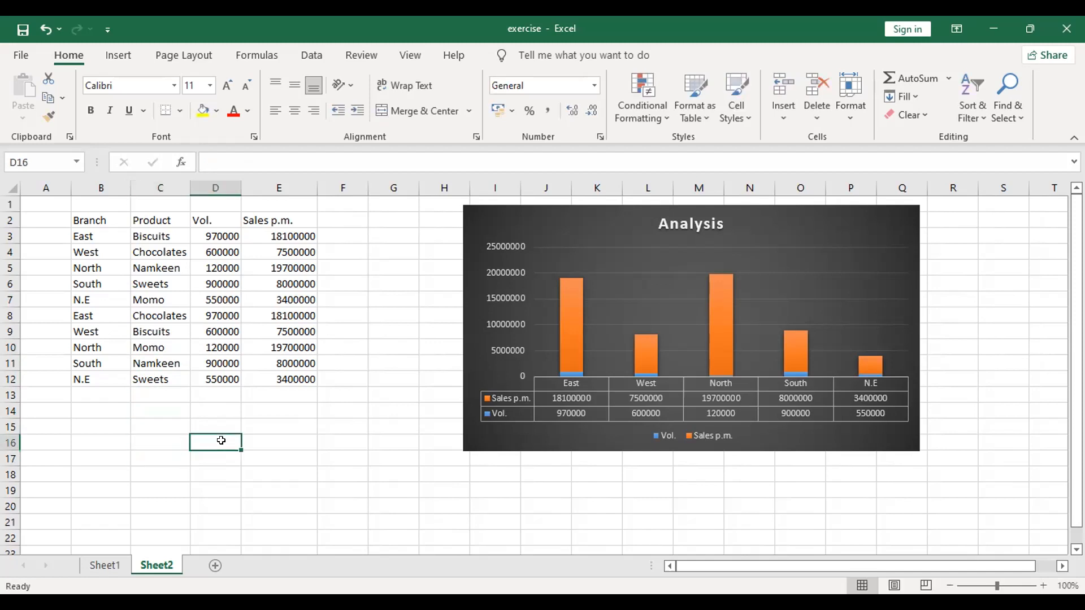
left_click(221, 314)
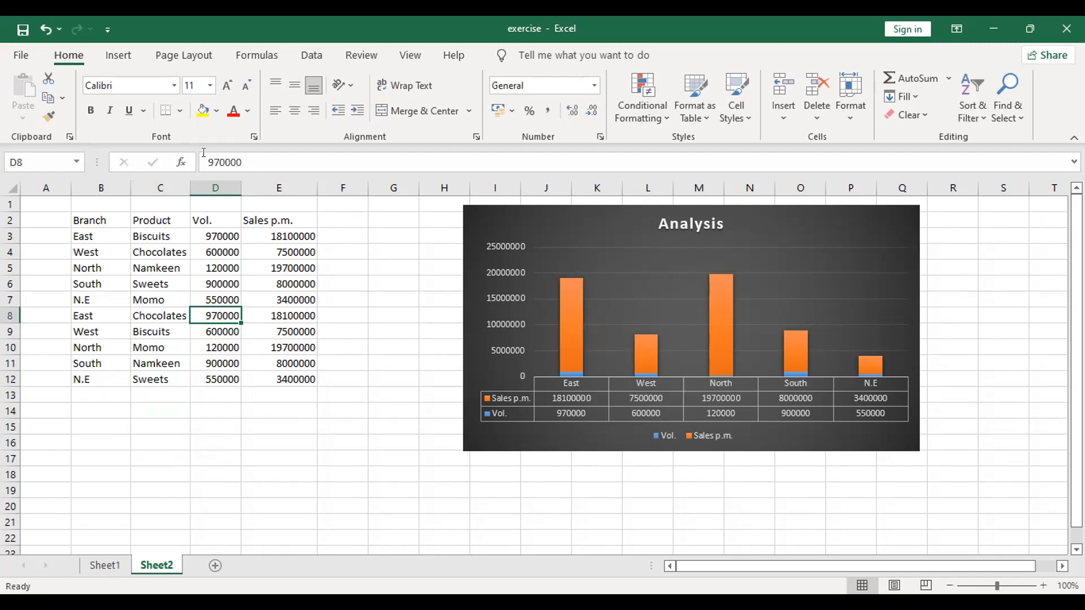
left_click(238, 162)
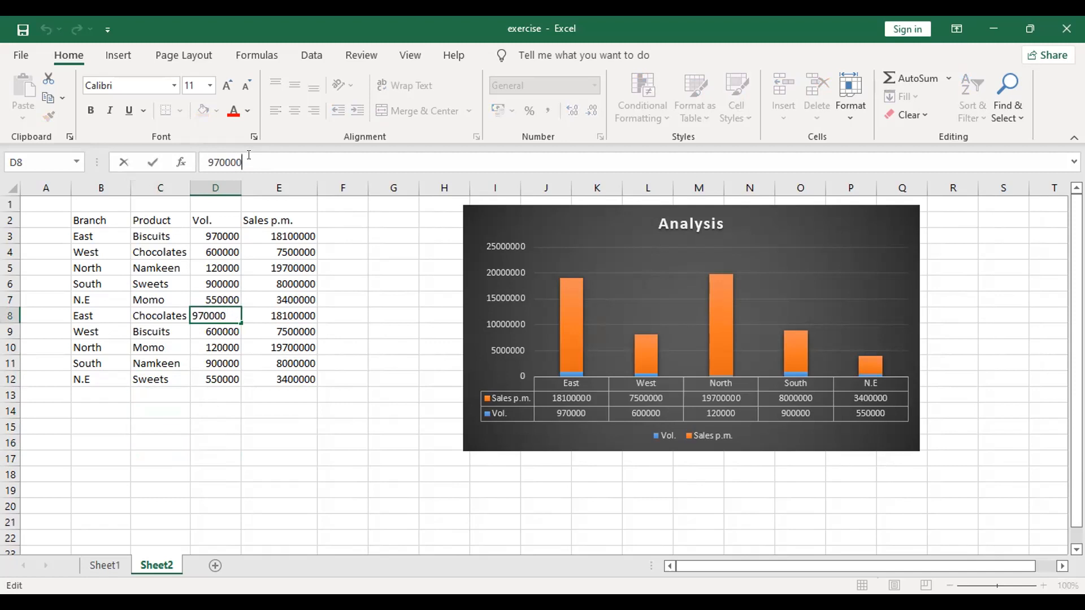
left_click(262, 404)
left_click(225, 266)
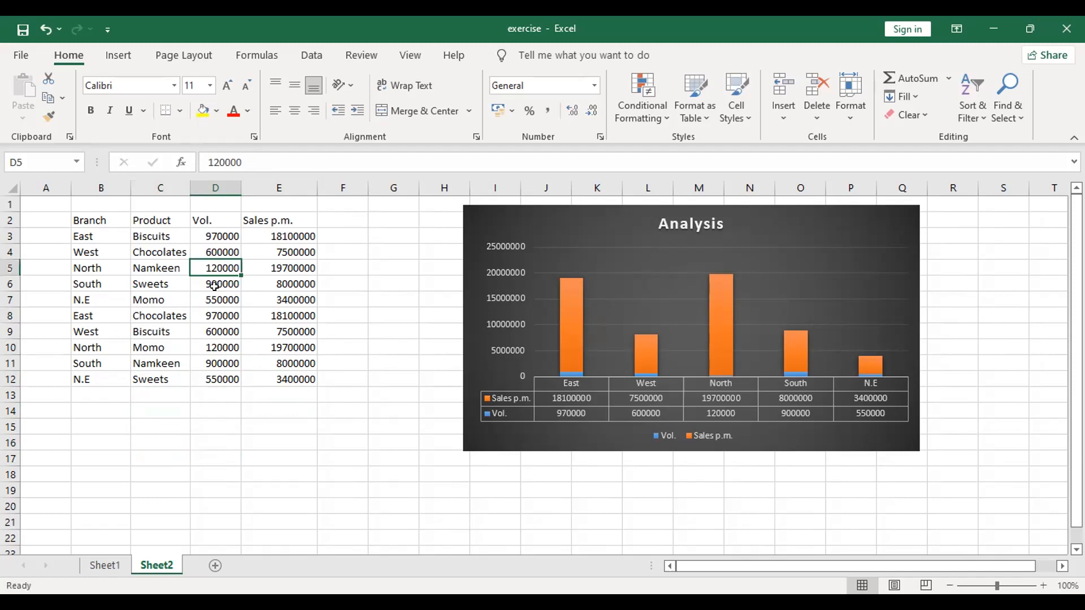
left_click(220, 251)
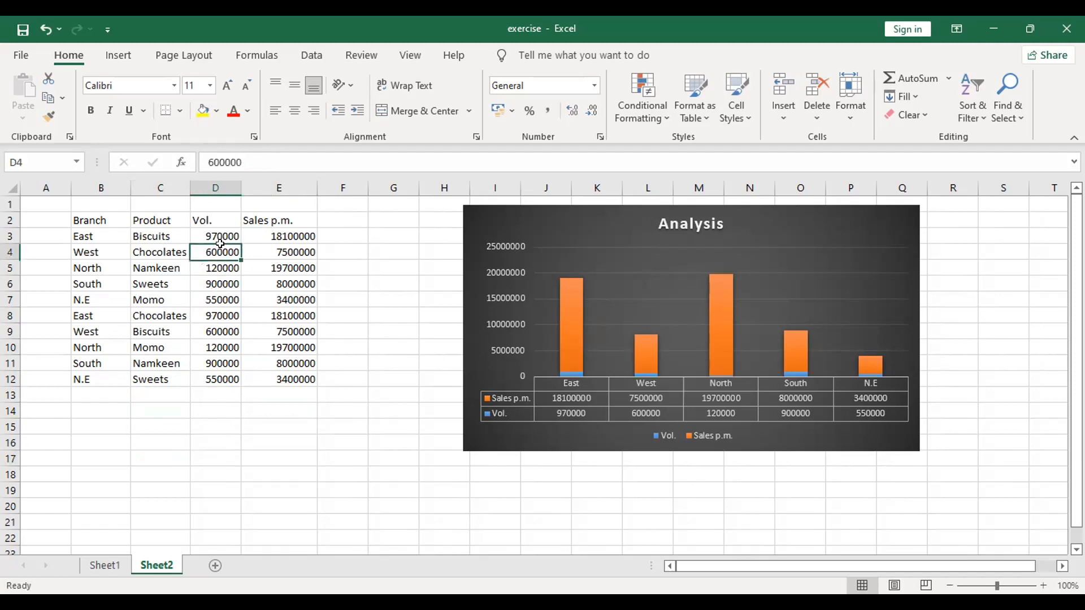
left_click(252, 418)
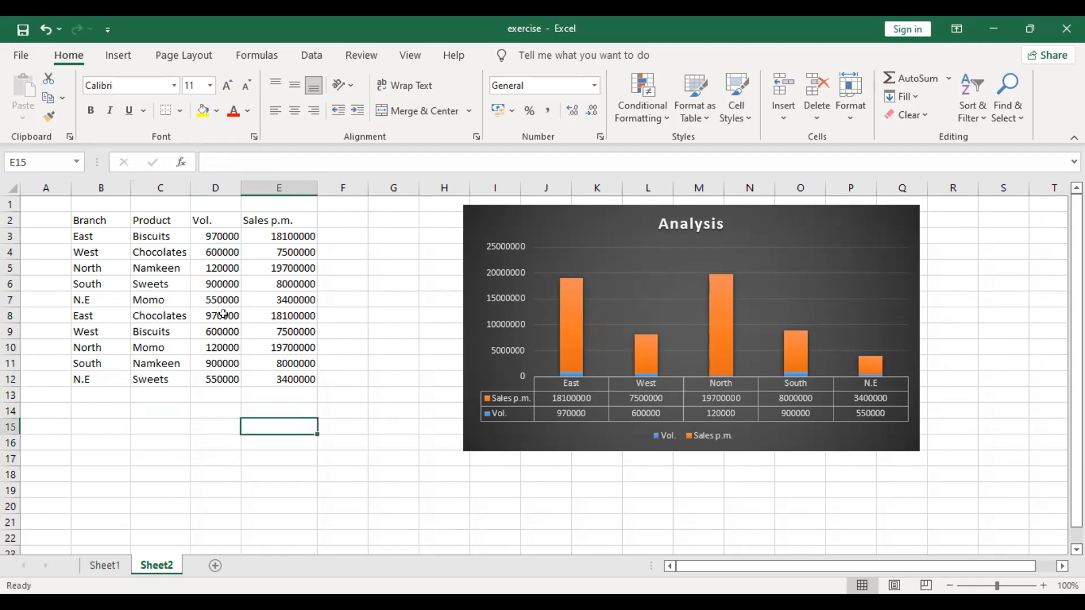
left_click(223, 314)
left_click_drag(221, 254, 286, 300)
left_click_drag(224, 235, 273, 291)
left_click(222, 379)
key("ctrl+c")
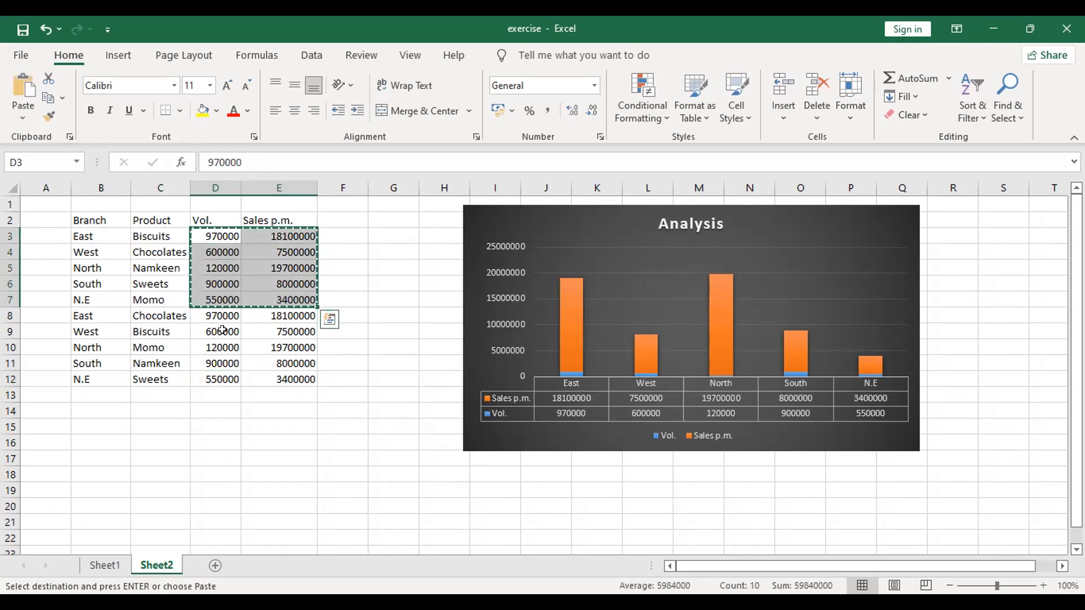
key("Escape")
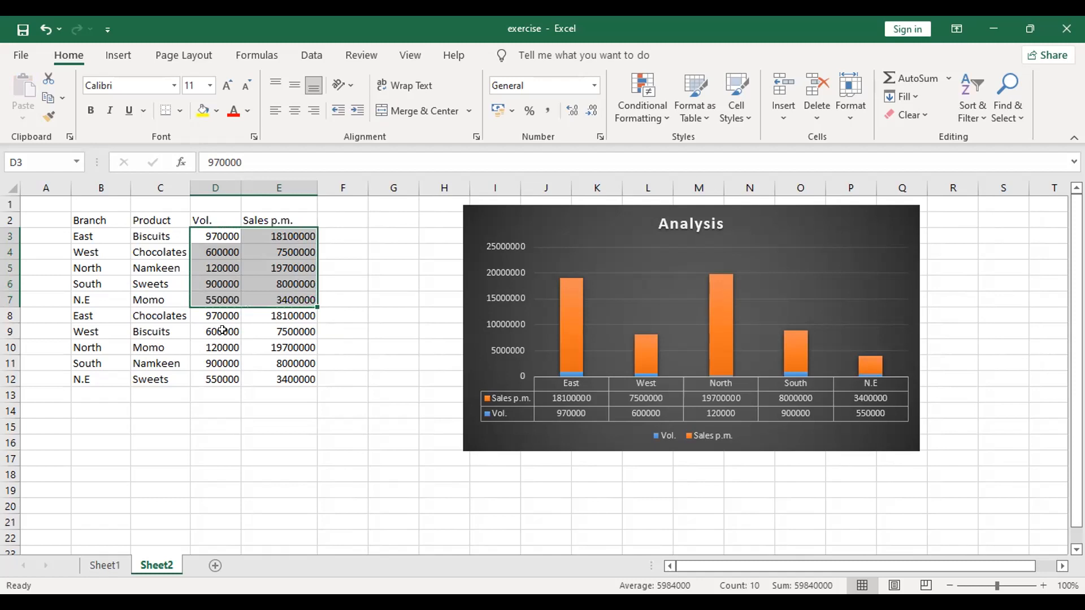
left_click(245, 469)
Step: Copy the volume and sales values in D4:E8 and paste them starting at D8
left_click_drag(217, 252, 308, 314)
key("ctrl+c")
left_click(220, 312)
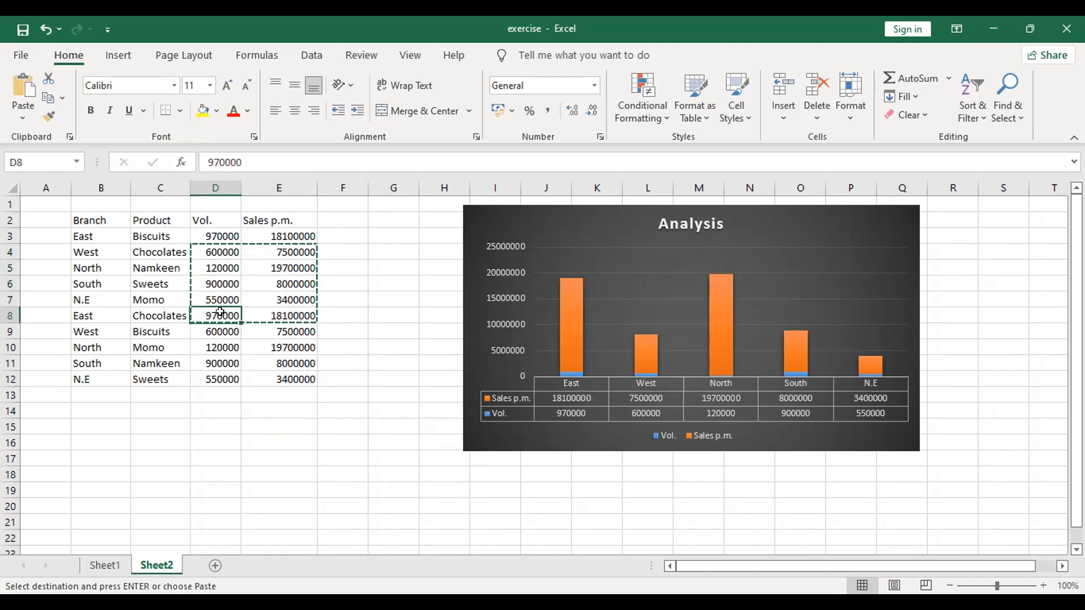
key("ctrl+v")
key("Escape")
left_click(226, 440)
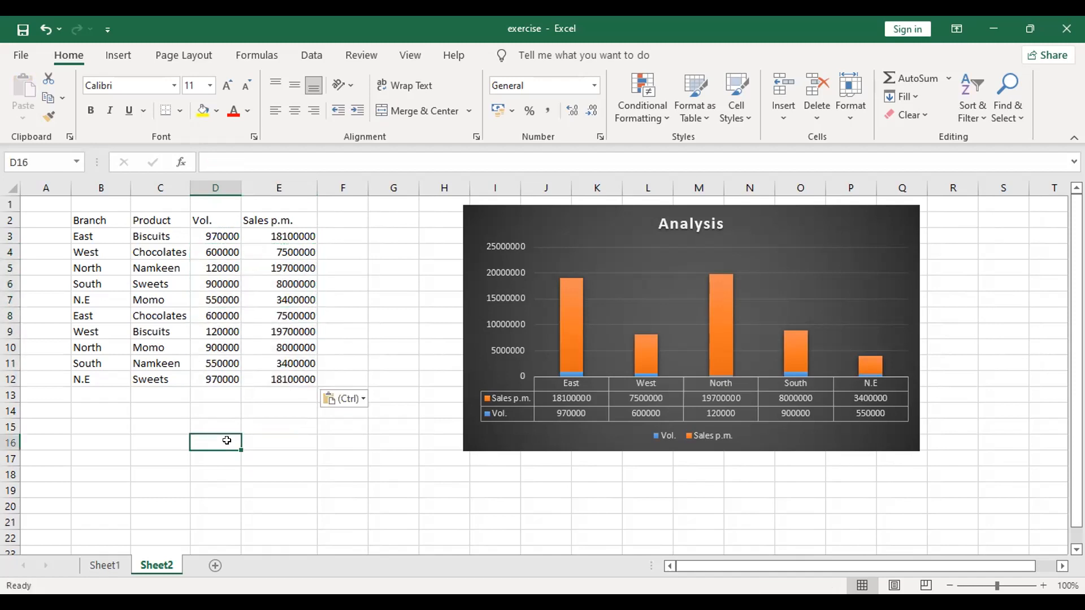
key("Escape")
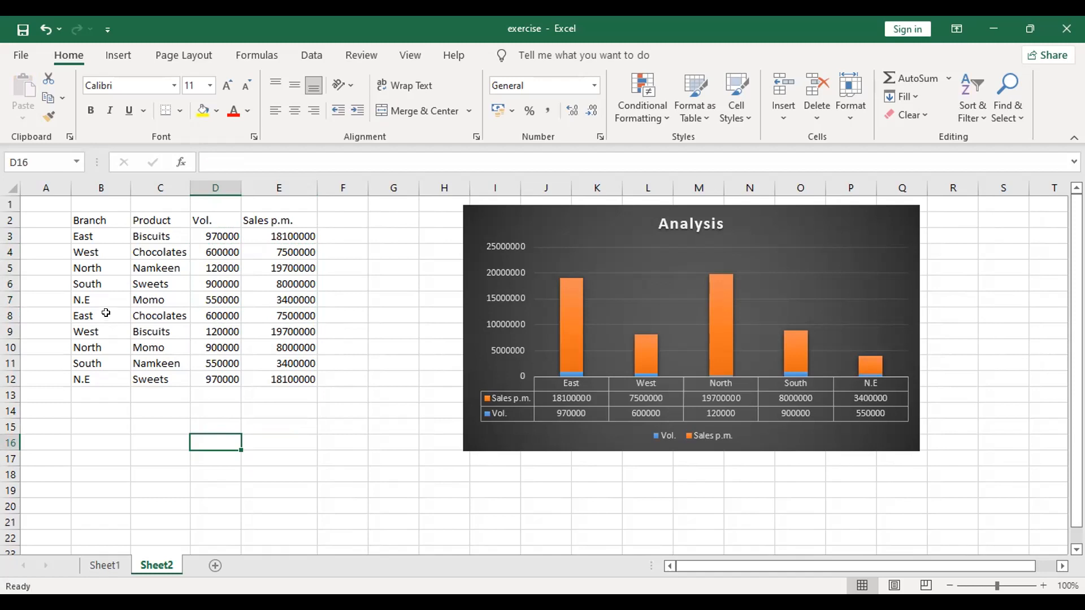
Step: Sort the table by the Branch column from A to Z, and re-sort it from Z to A
left_click(139, 312)
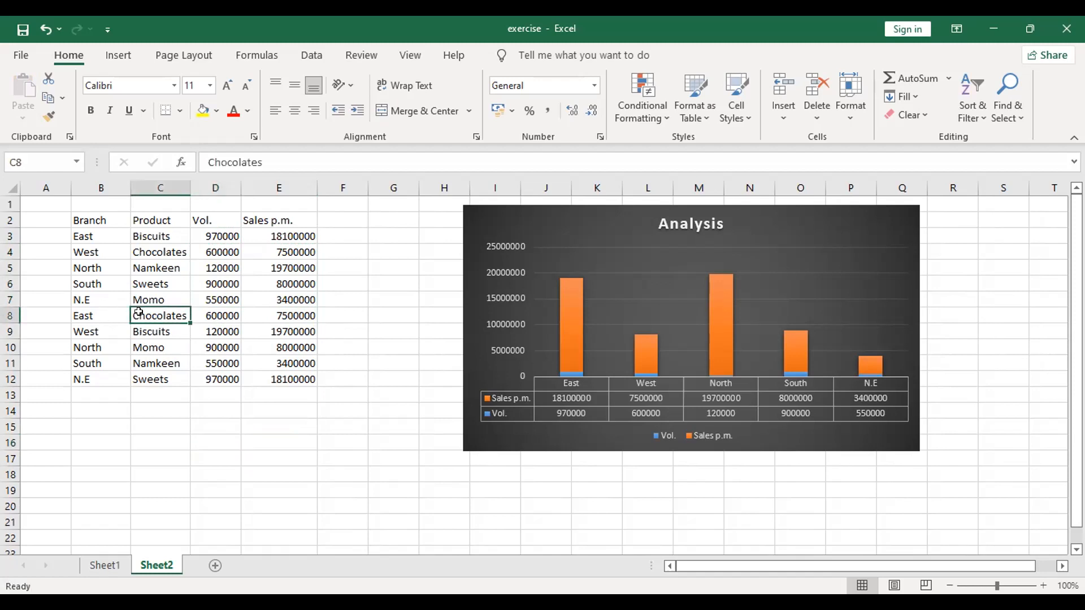
left_click(111, 229)
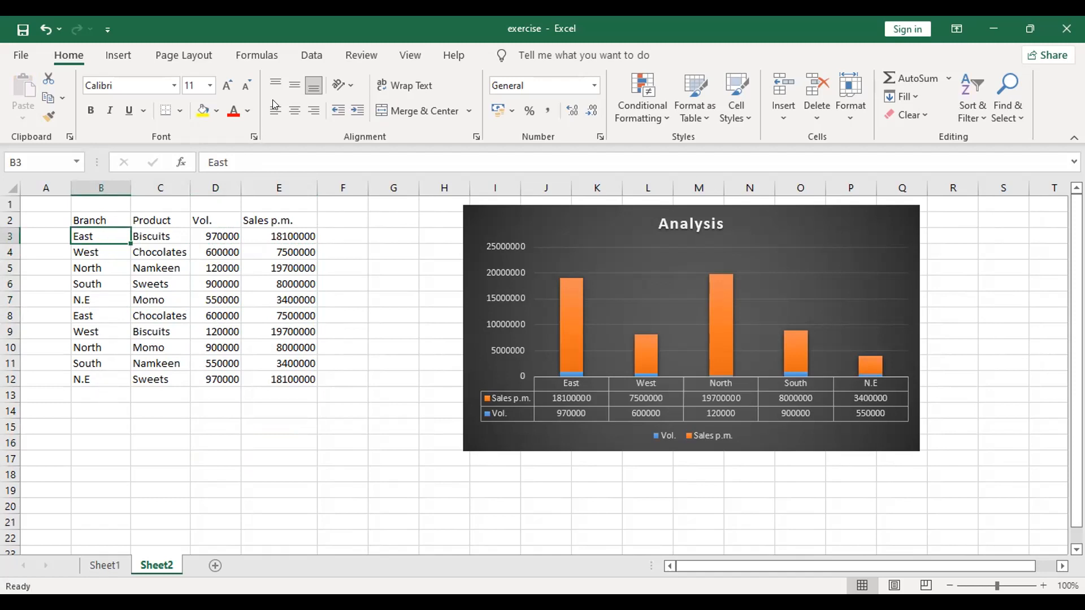
left_click(304, 58)
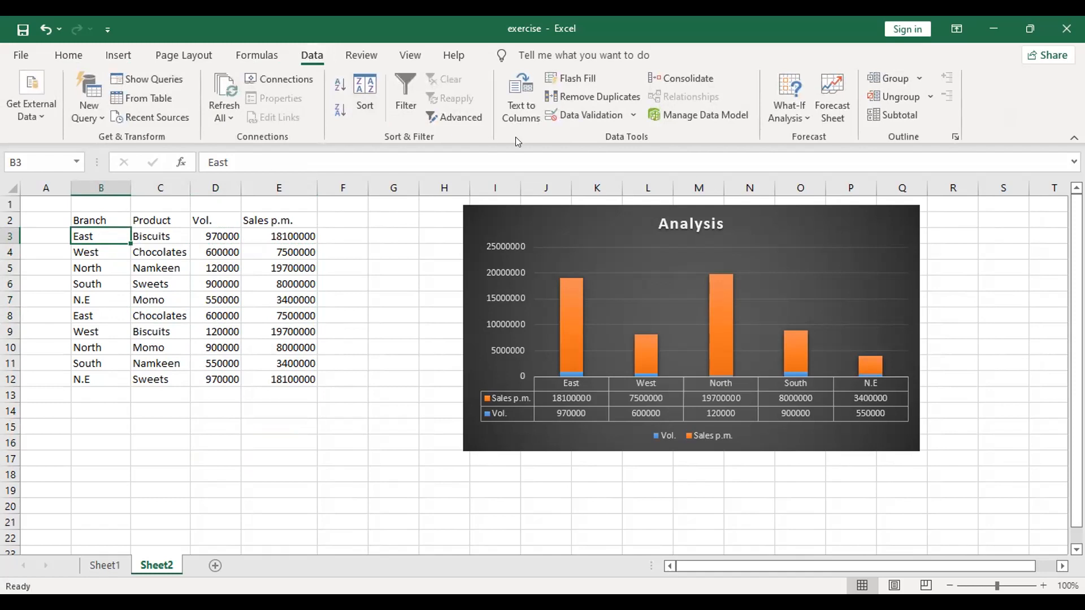
left_click(365, 96)
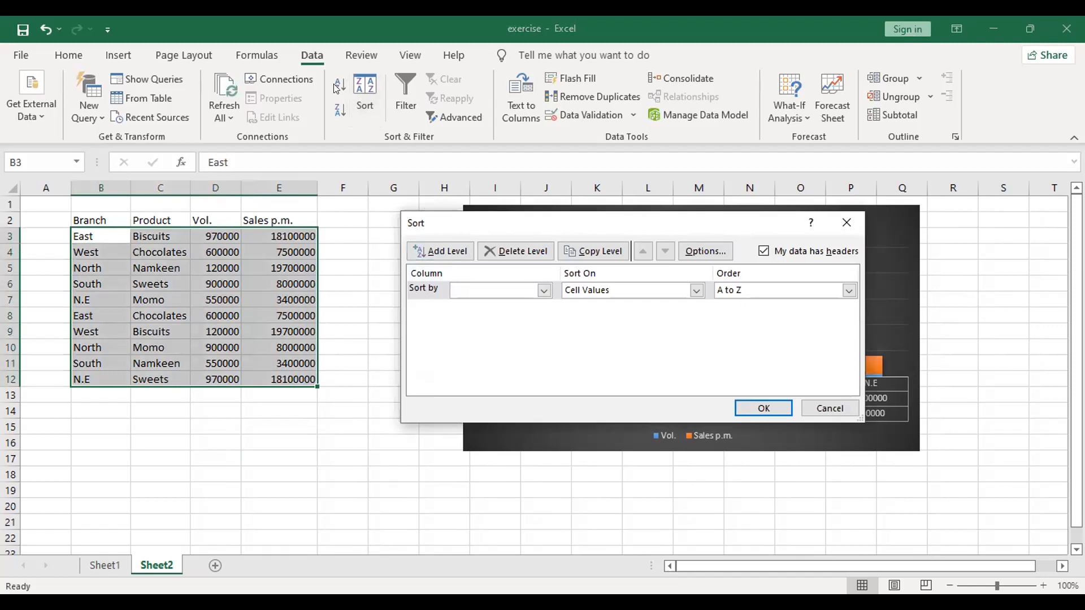
key("Escape")
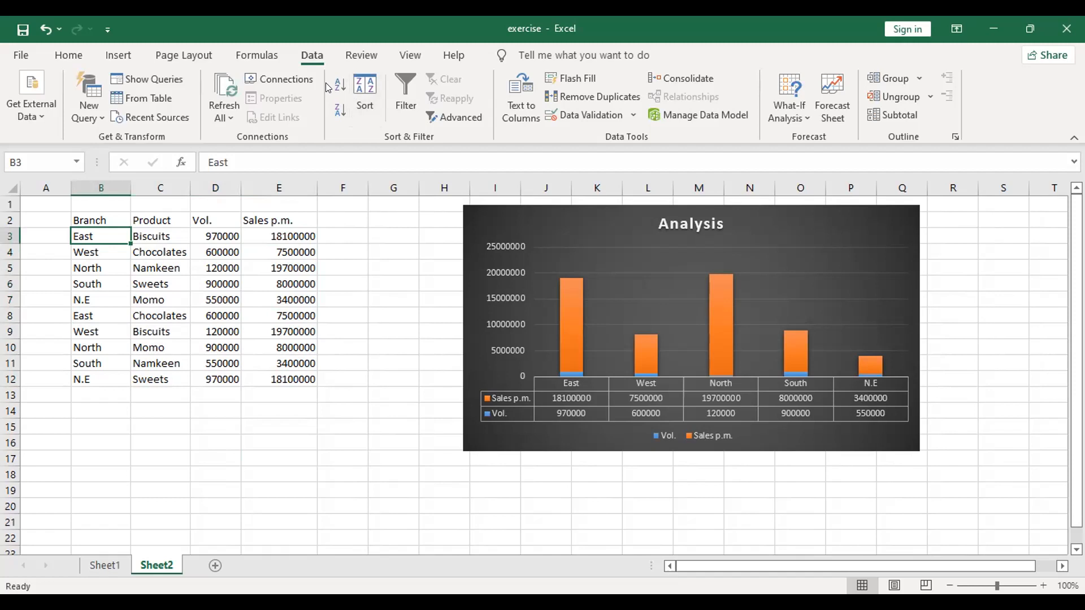
left_click(338, 84)
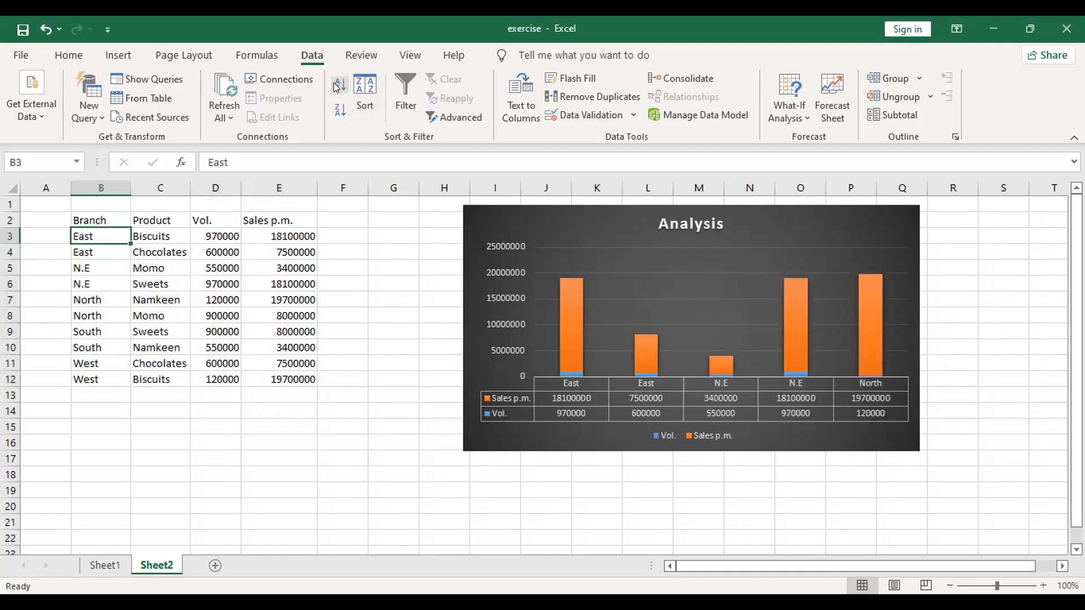
left_click(335, 102)
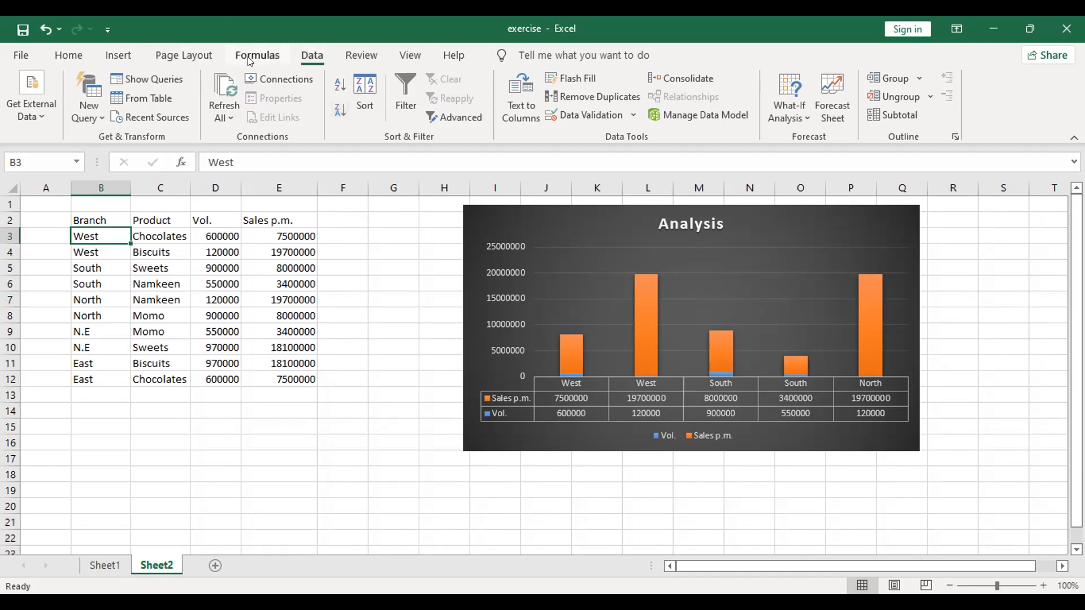
Step: Insert the recommended Clustered Column chart for the branch, product and sales table
left_click(184, 54)
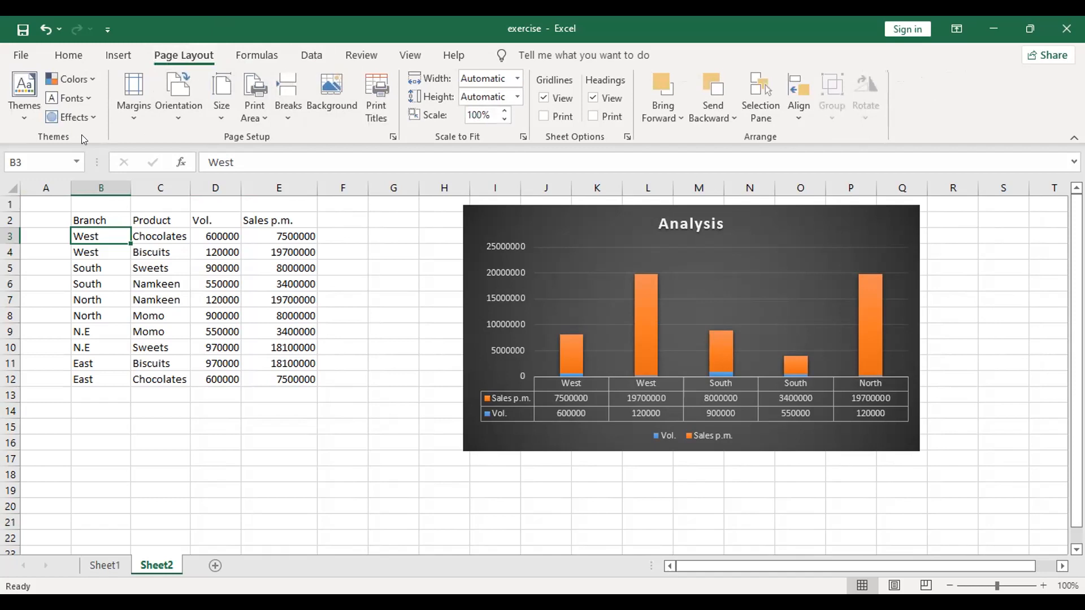
left_click(118, 55)
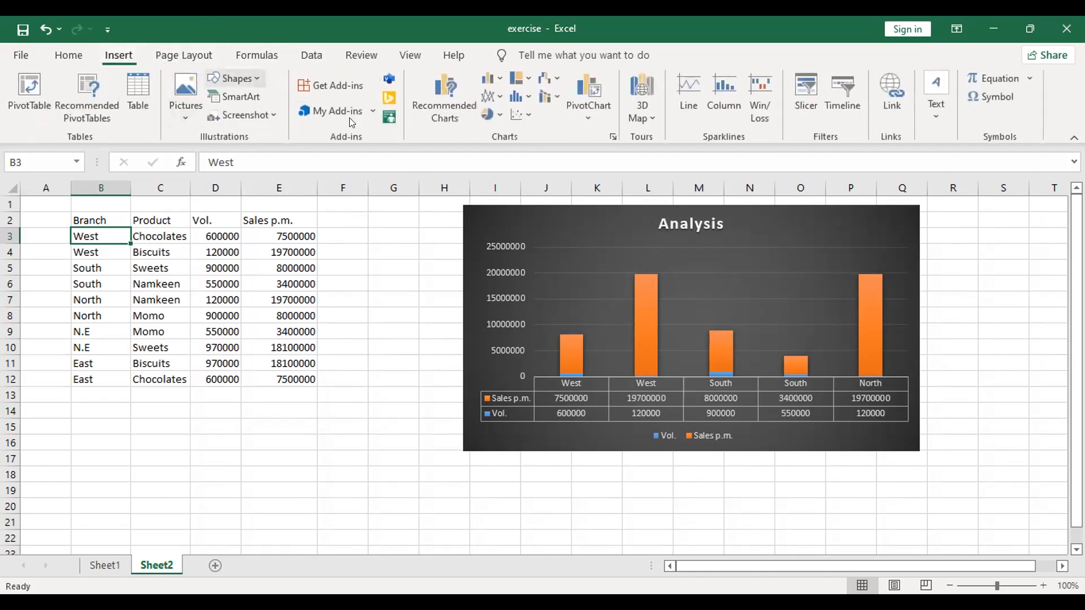
left_click(421, 103)
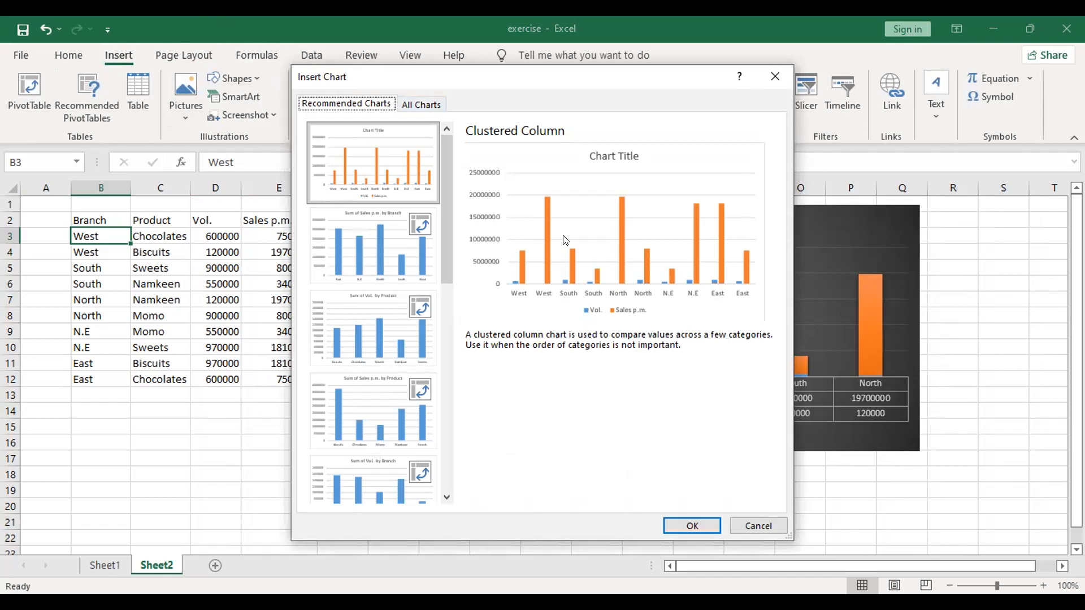
left_click(677, 523)
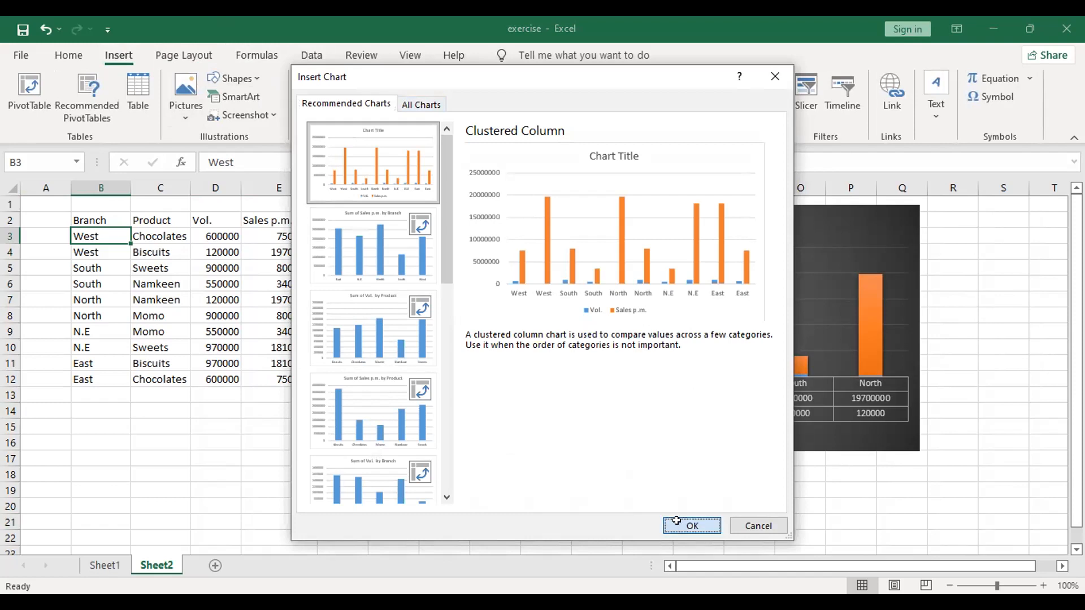
Step: Arrange the new chart and the Analysis chart side by side beside the table, and apply the dark chart style to the new one
left_click_drag(781, 215, 1062, 256)
left_click_drag(581, 229, 926, 264)
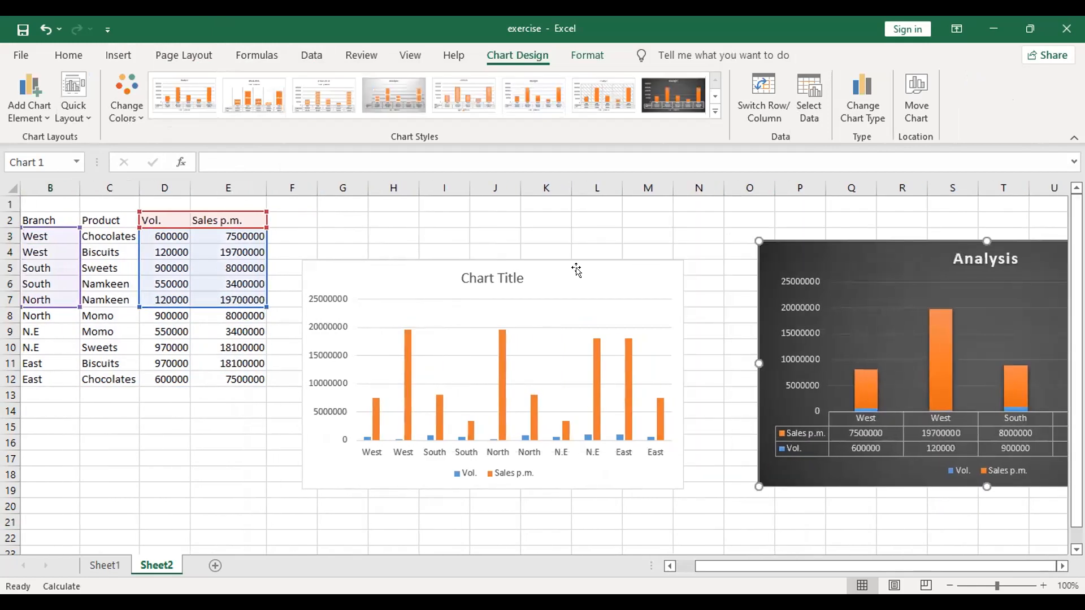
left_click_drag(567, 262, 577, 216)
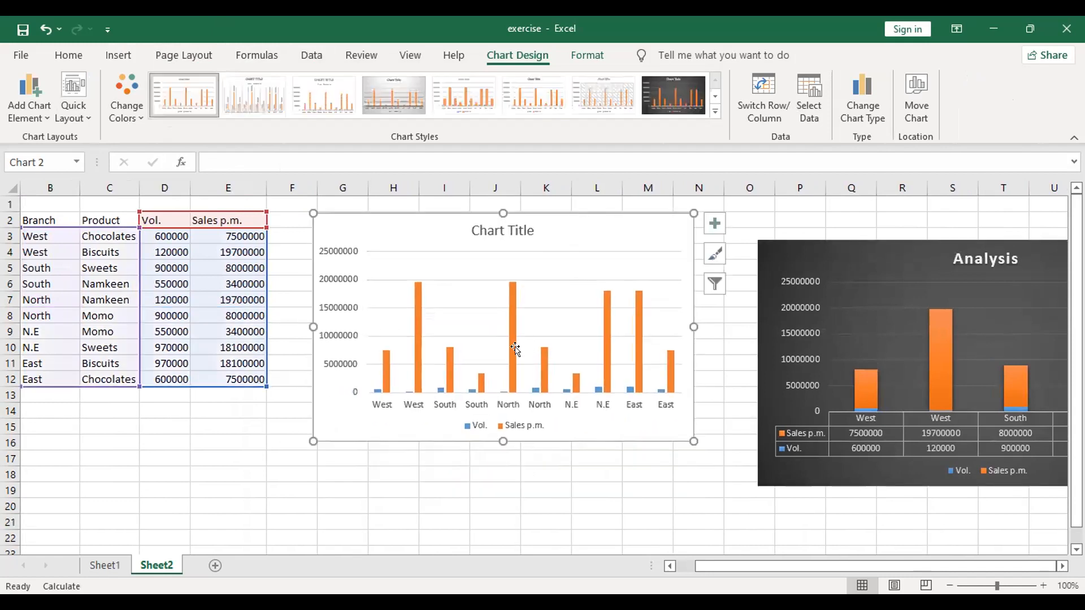
left_click(673, 95)
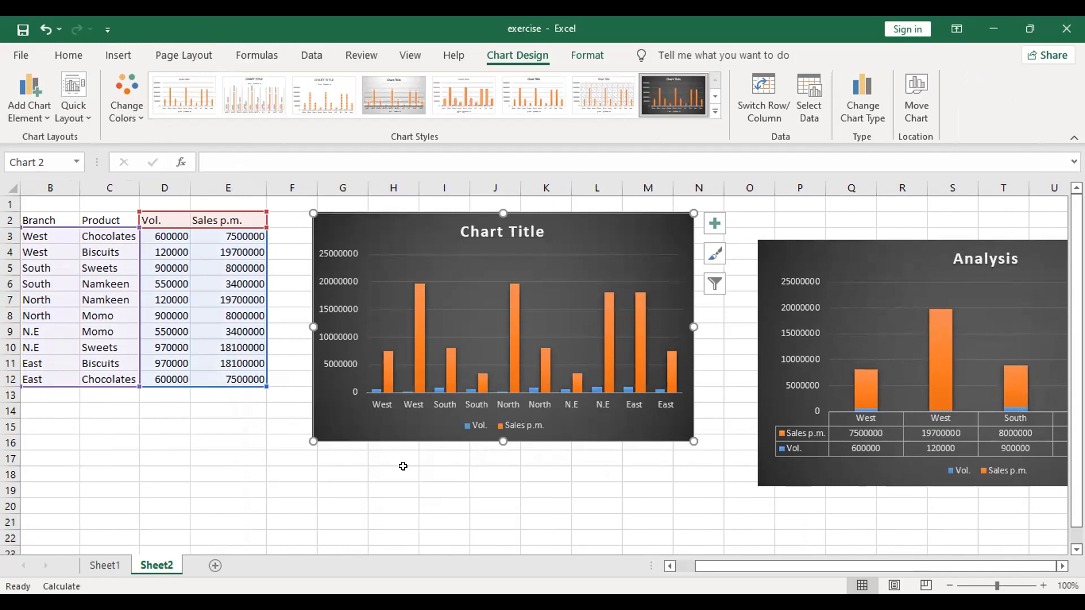
Step: Delete the new clustered column chart from the sheet
left_click(380, 340)
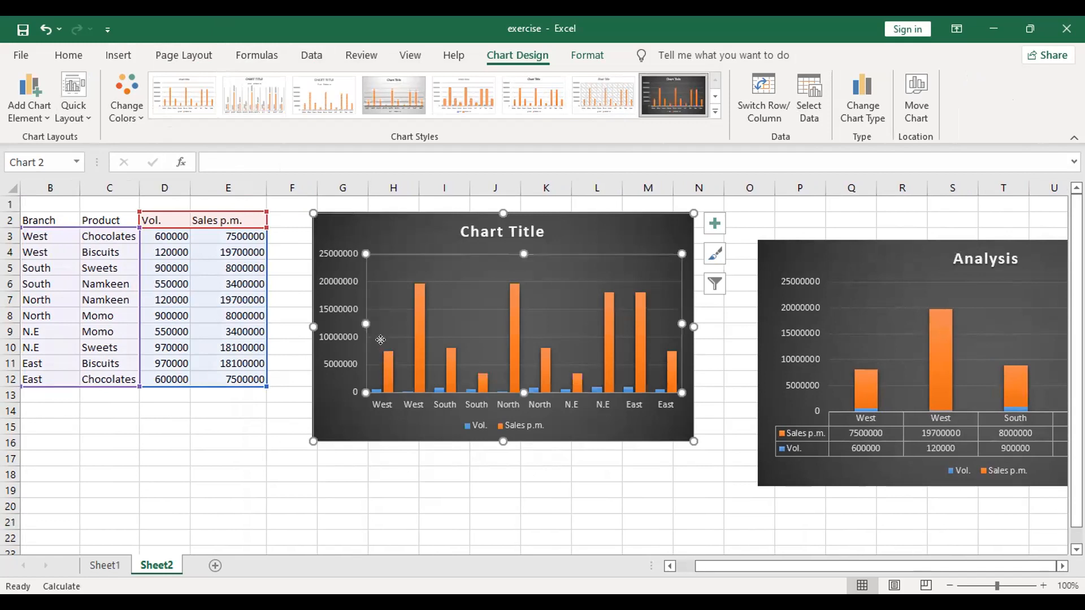
left_click(394, 204)
left_click(378, 220)
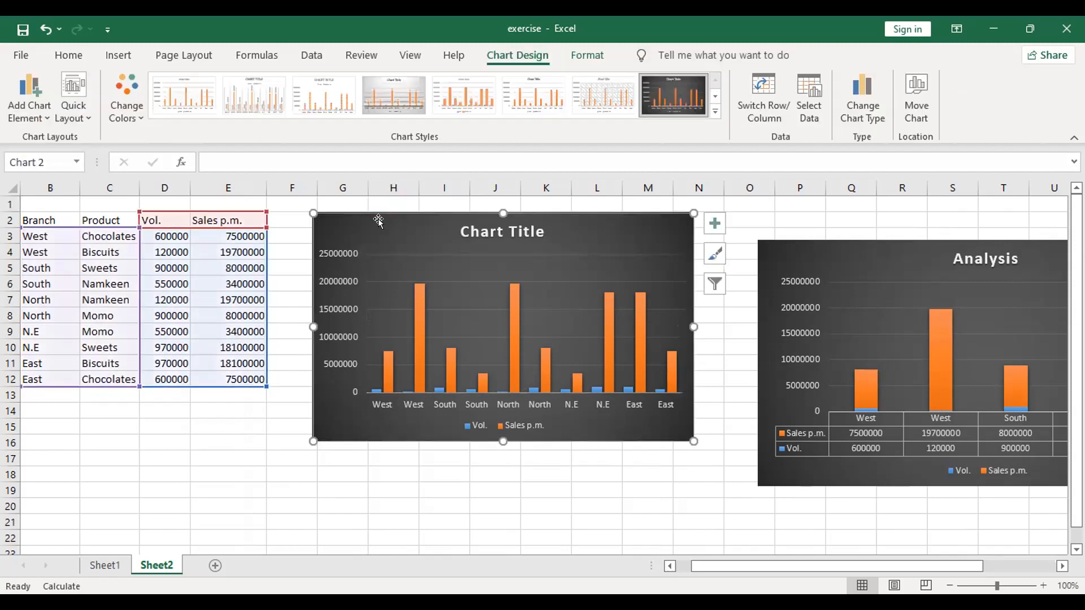
key("Delete")
left_click(442, 426)
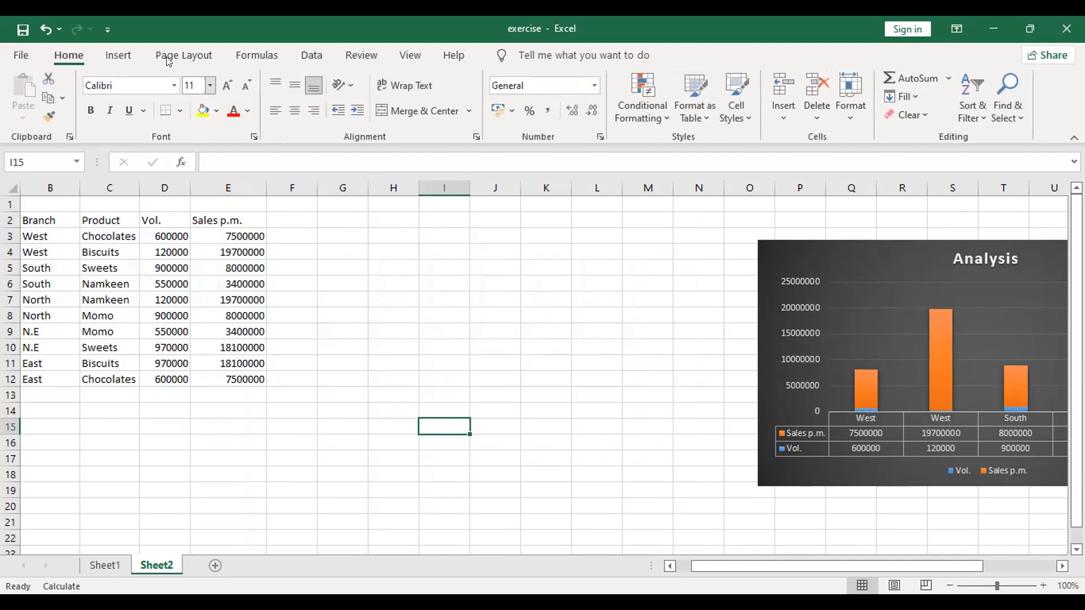
Step: Move the Analysis chart closer to the table, to about columns L to T
left_click(871, 241)
left_click_drag(871, 242, 519, 225)
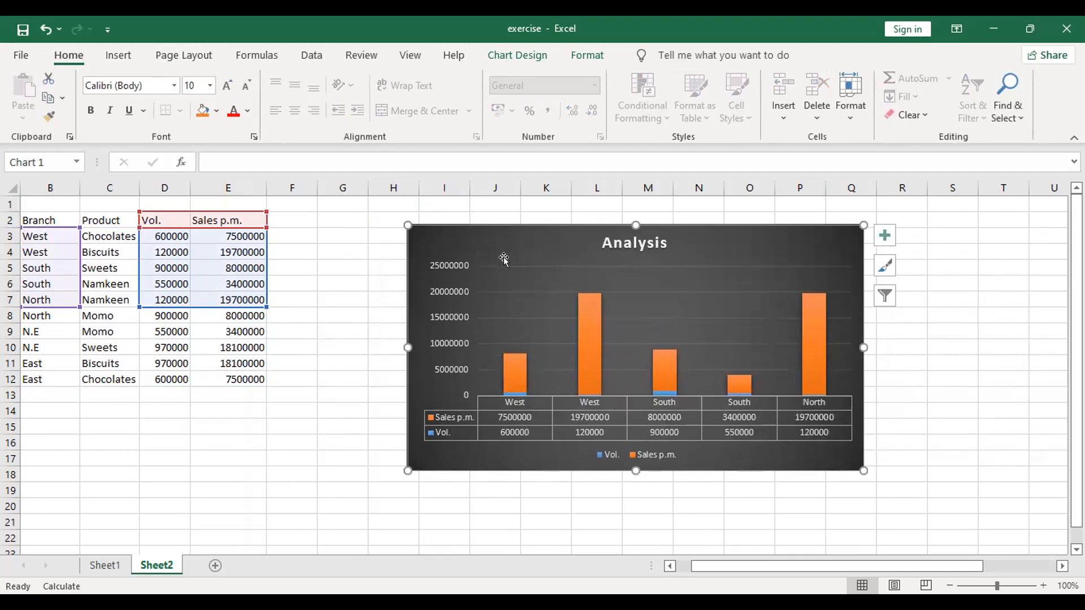
left_click(522, 218)
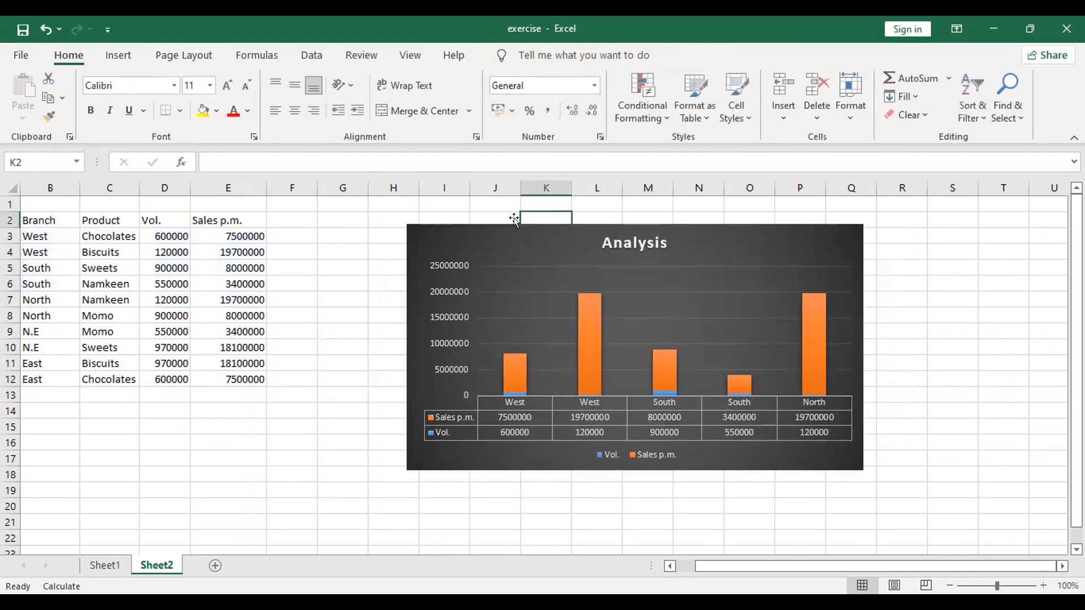
key("ctrl+z")
left_click(361, 329)
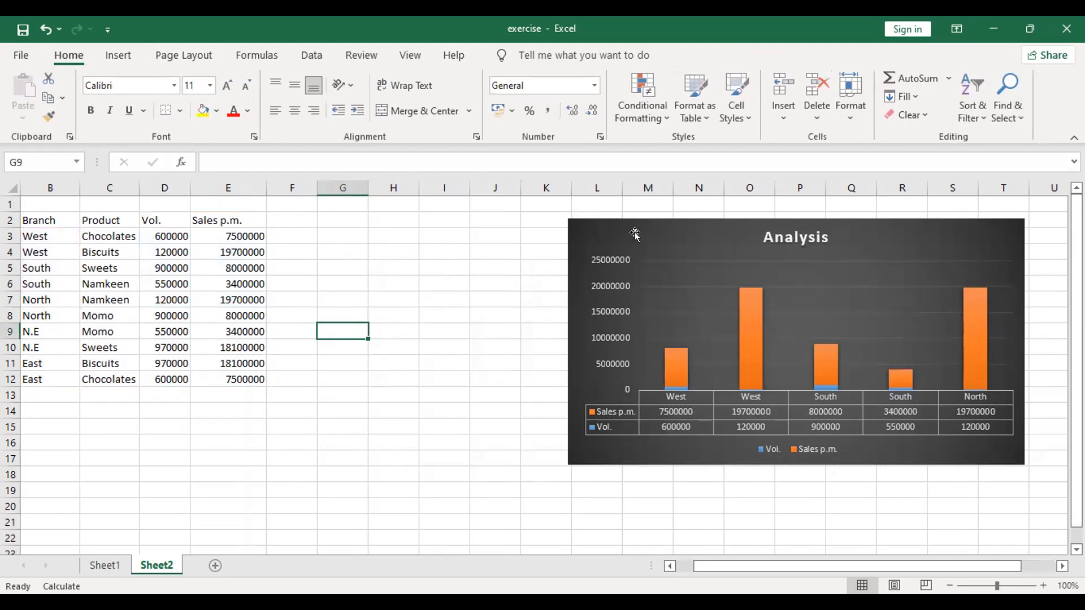
Step: Extend the Analysis chart's source data down to row 12 and widen its series range to include the Product column
left_click(656, 240)
left_click_drag(263, 300, 264, 378)
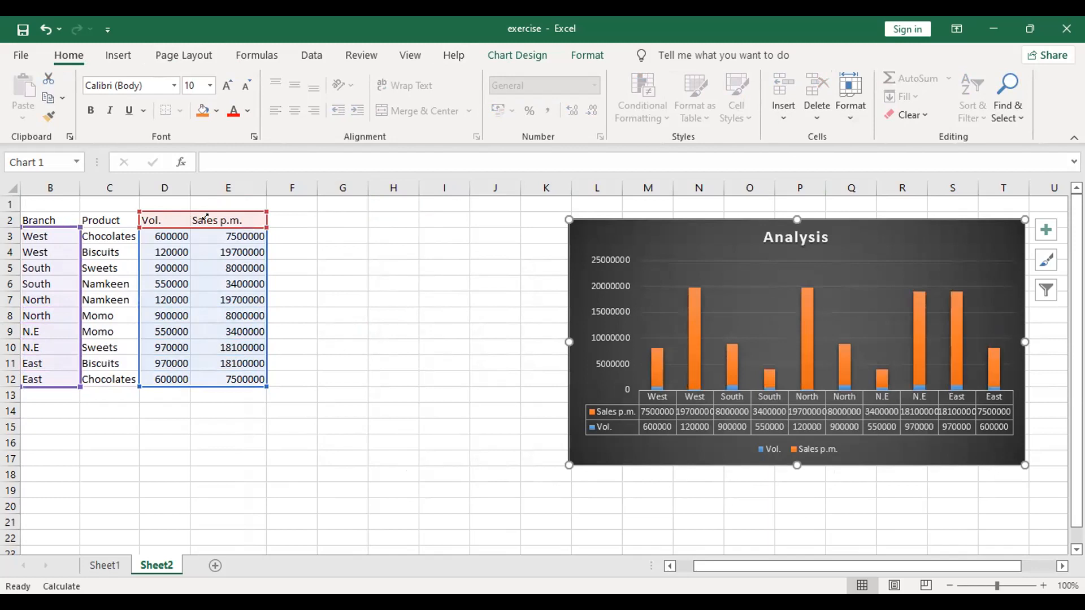
left_click_drag(137, 383, 81, 384)
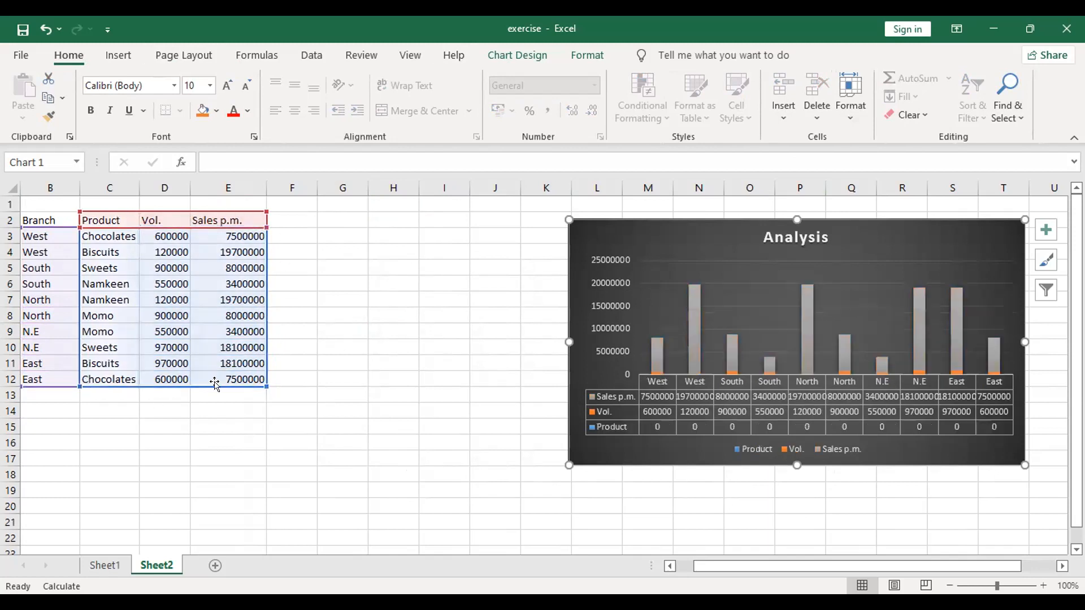
left_click(350, 354)
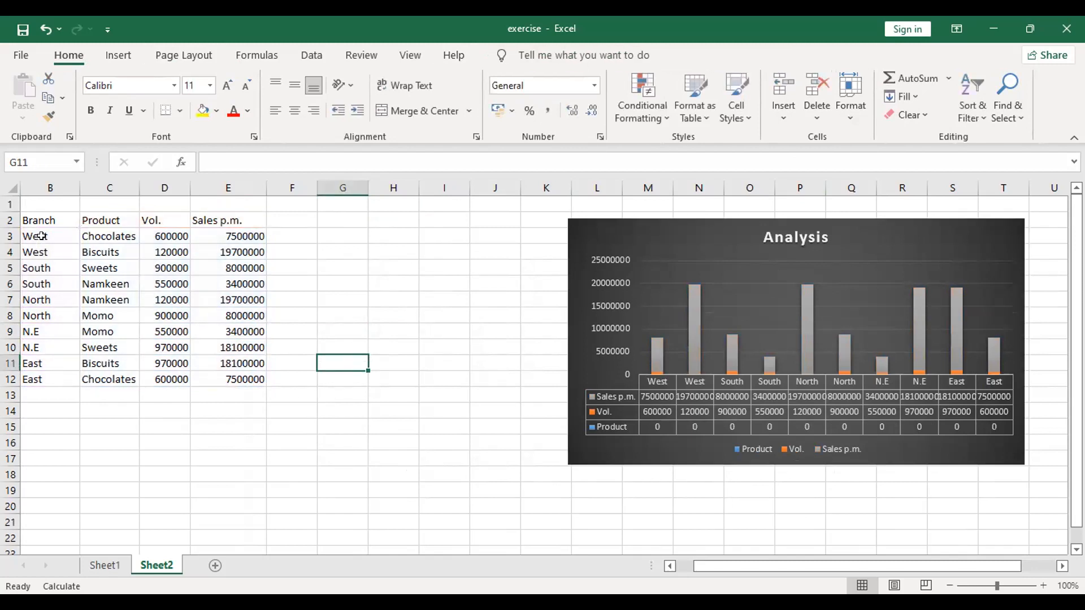
left_click(638, 308)
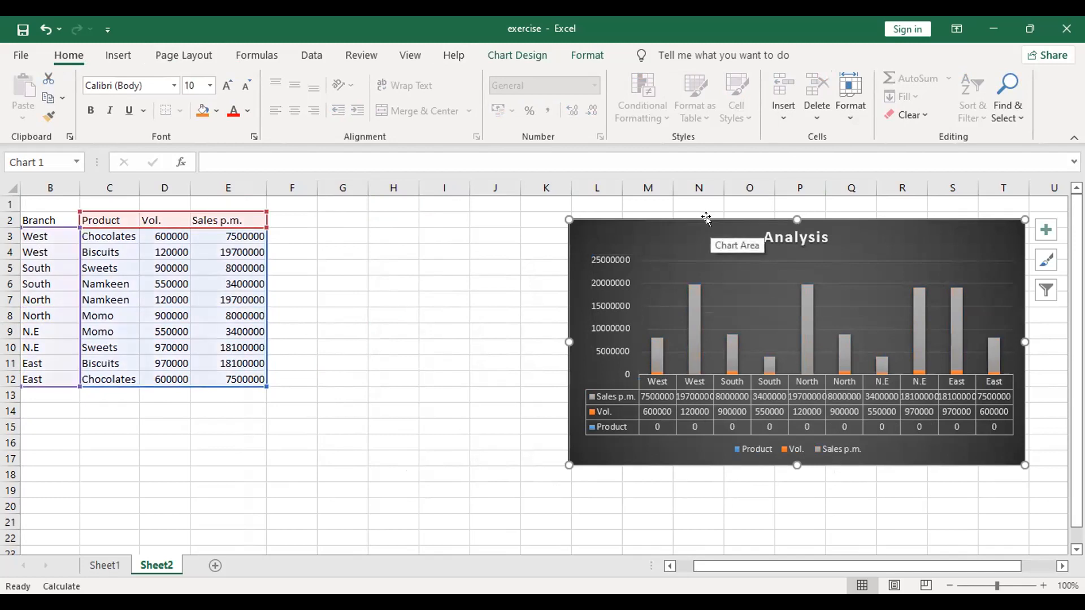
left_click(455, 403)
left_click(371, 474)
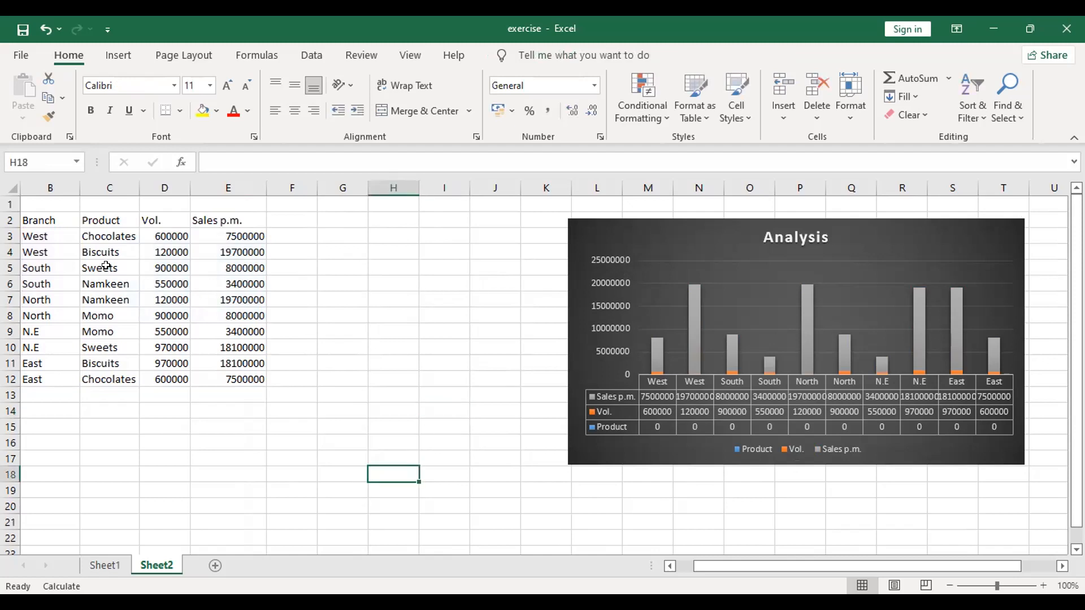
left_click(42, 187)
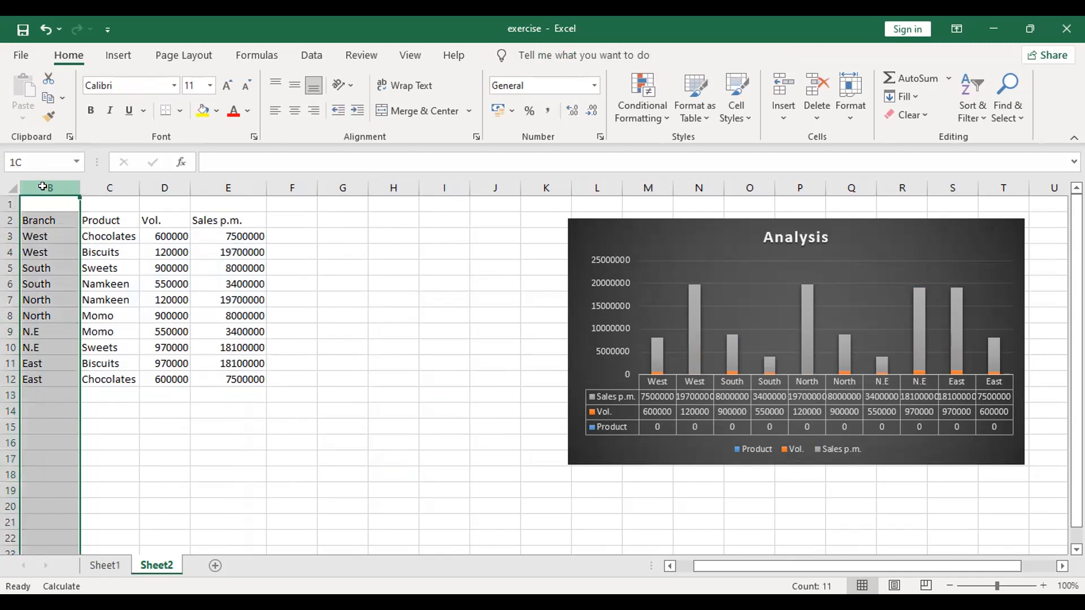
left_click(215, 314)
Step: Insert a Sunburst chart from the table range B2:E12
mouse_move(32, 227)
left_mouse_down()
mouse_move(218, 283)
mouse_move(220, 387)
mouse_move(225, 377)
left_mouse_up()
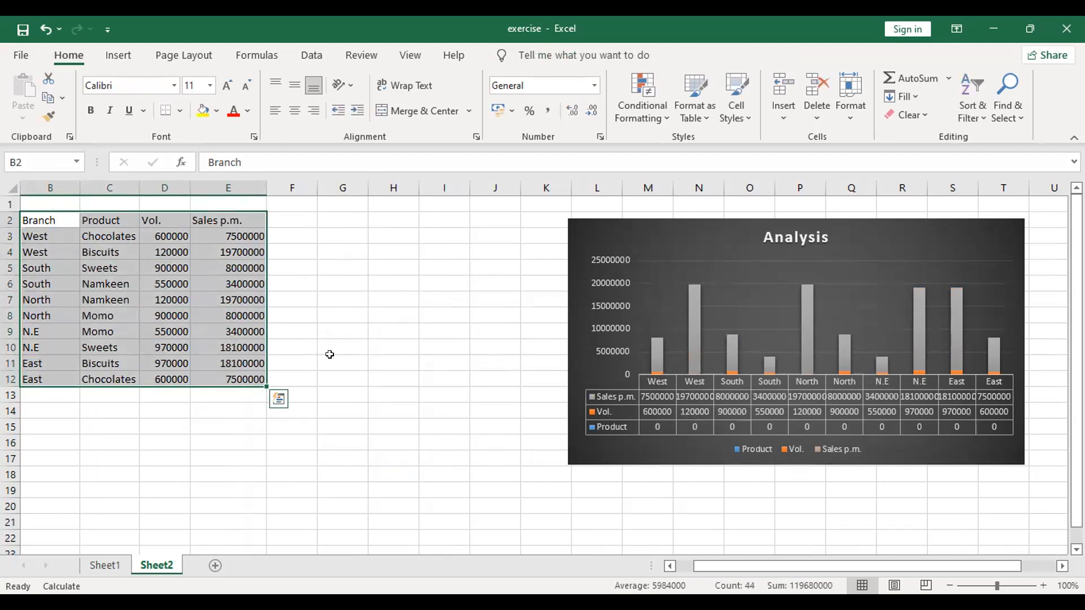
left_click(109, 53)
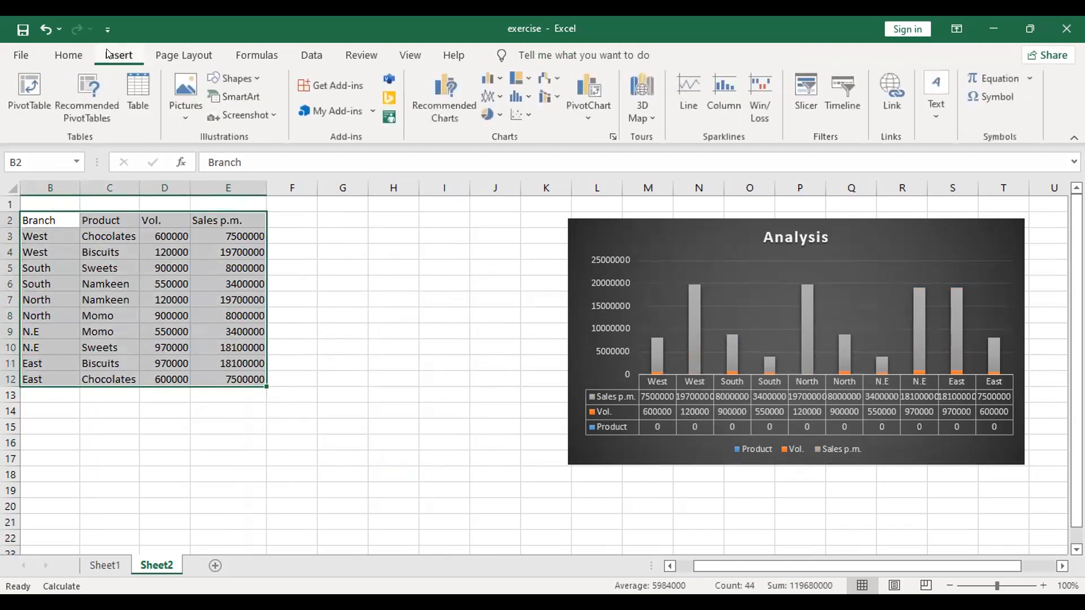
left_click(452, 97)
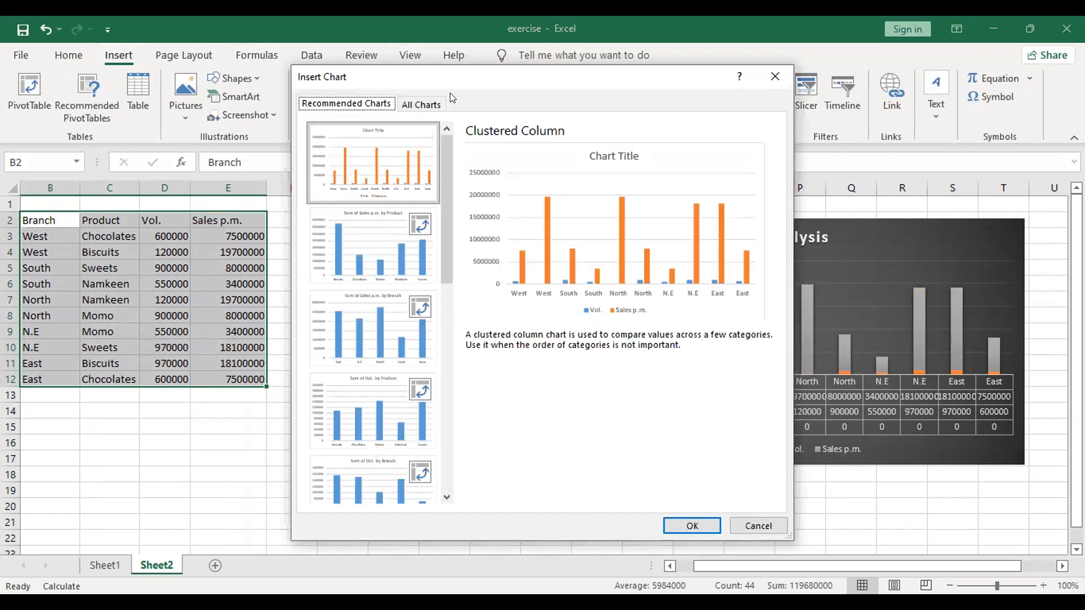
left_click(405, 103)
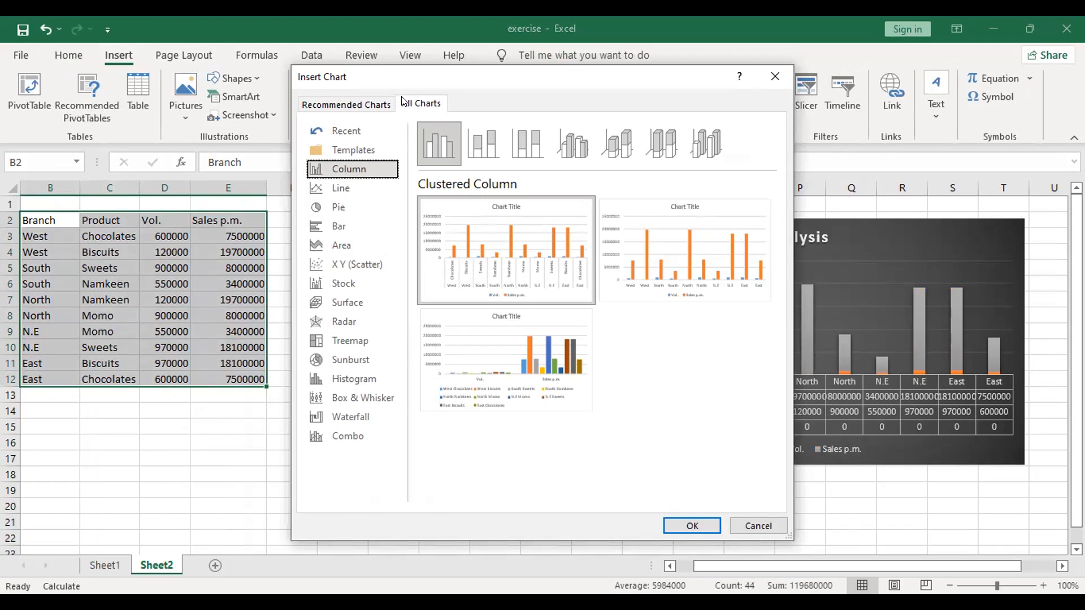
left_click(347, 358)
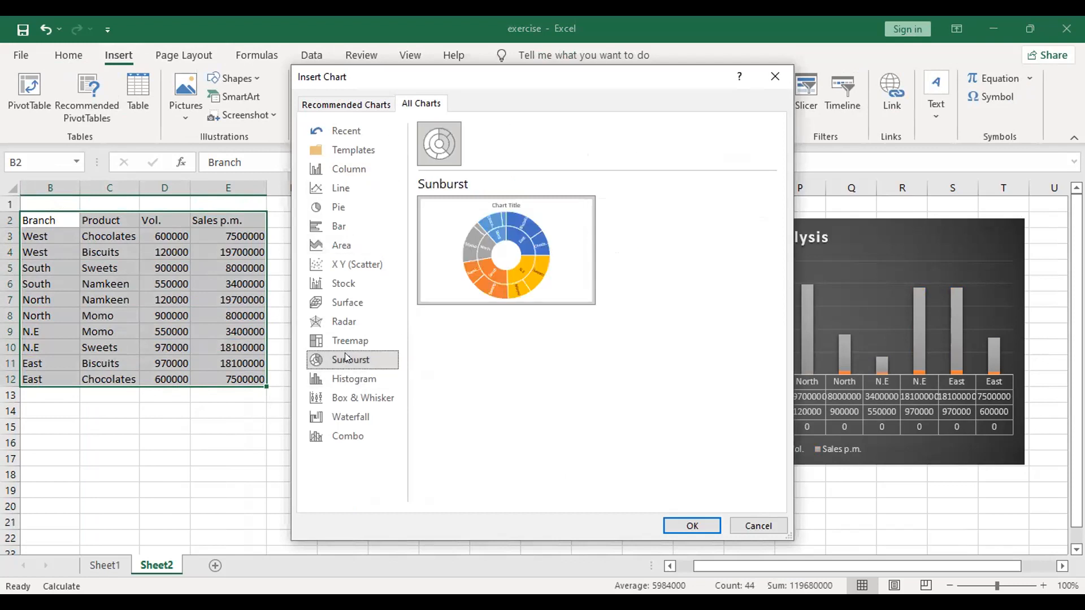
left_click(686, 525)
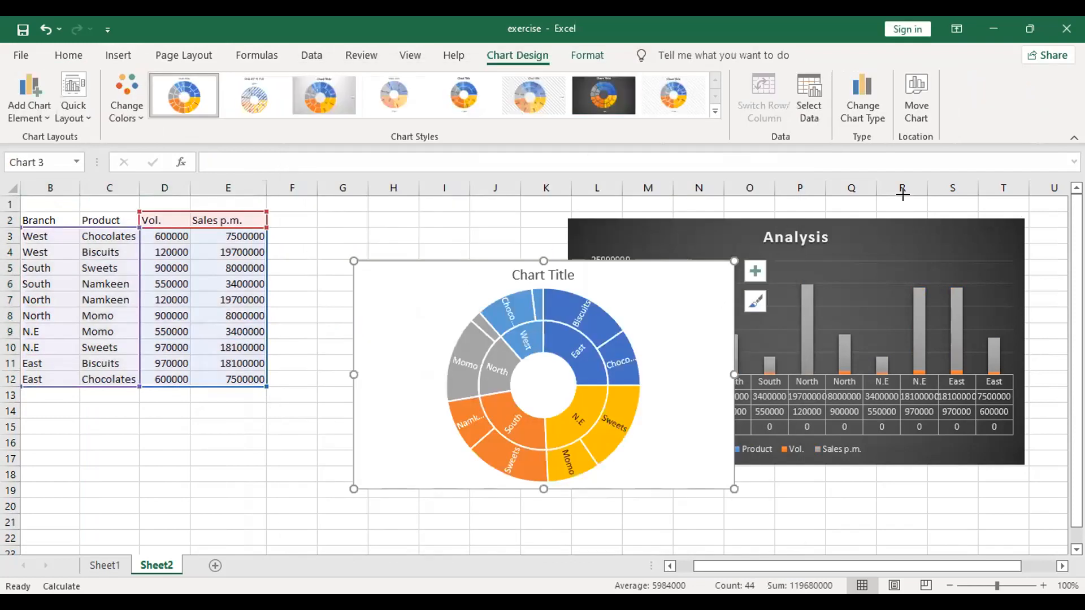
Step: Shift the Analysis chart over to start at about column O, and place the sunburst chart directly beside the table
left_click(954, 194)
left_click(850, 489)
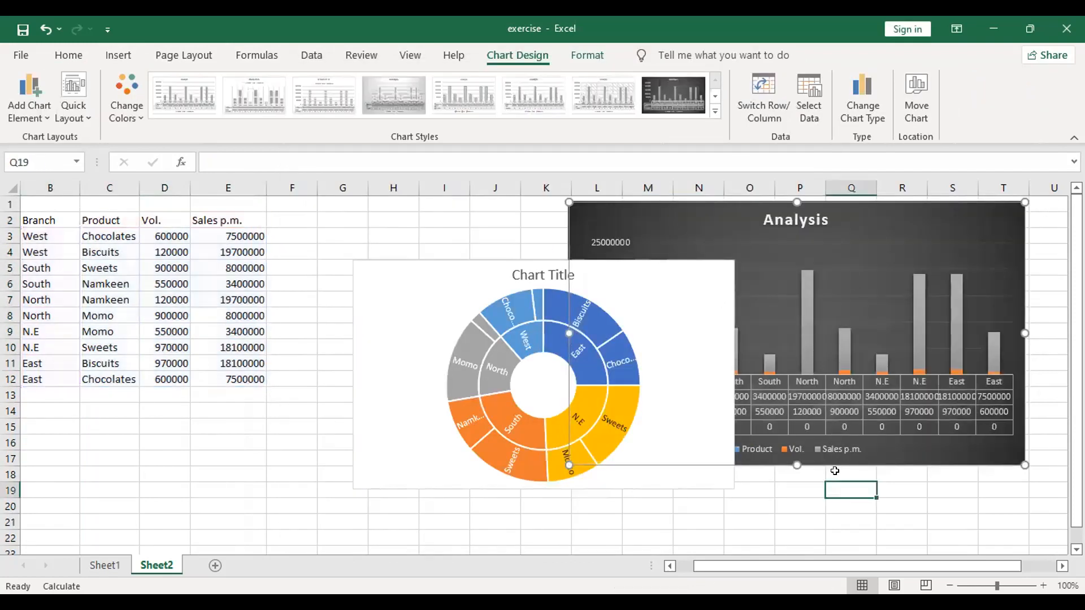
left_click_drag(773, 202, 939, 191)
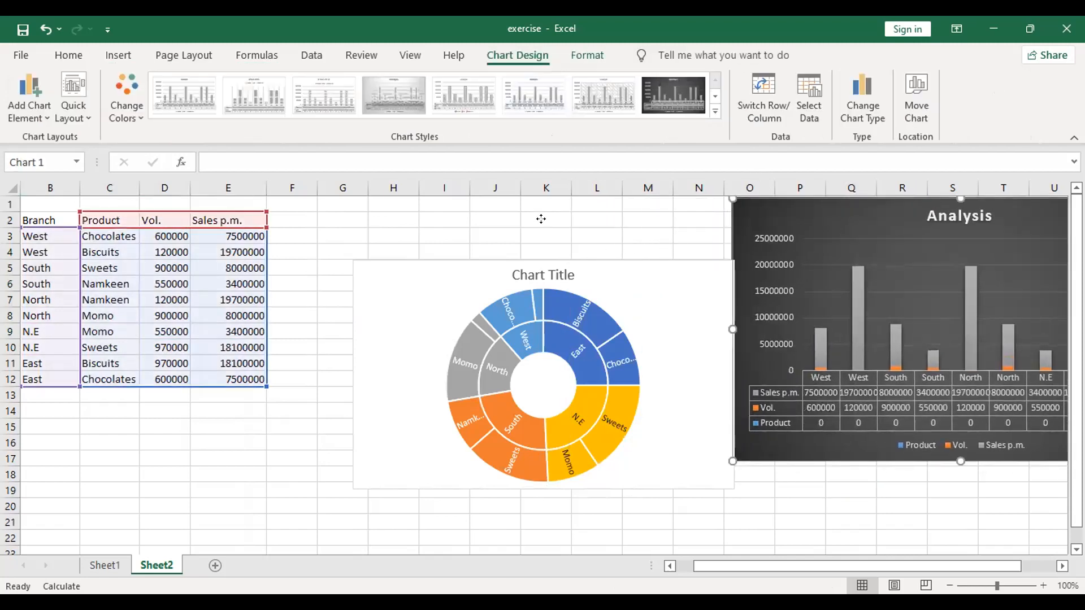
left_click_drag(592, 291, 528, 252)
Step: Inspect the Namkeen, N.E and Sweets segments of the sunburst chart
mouse_move(401, 398)
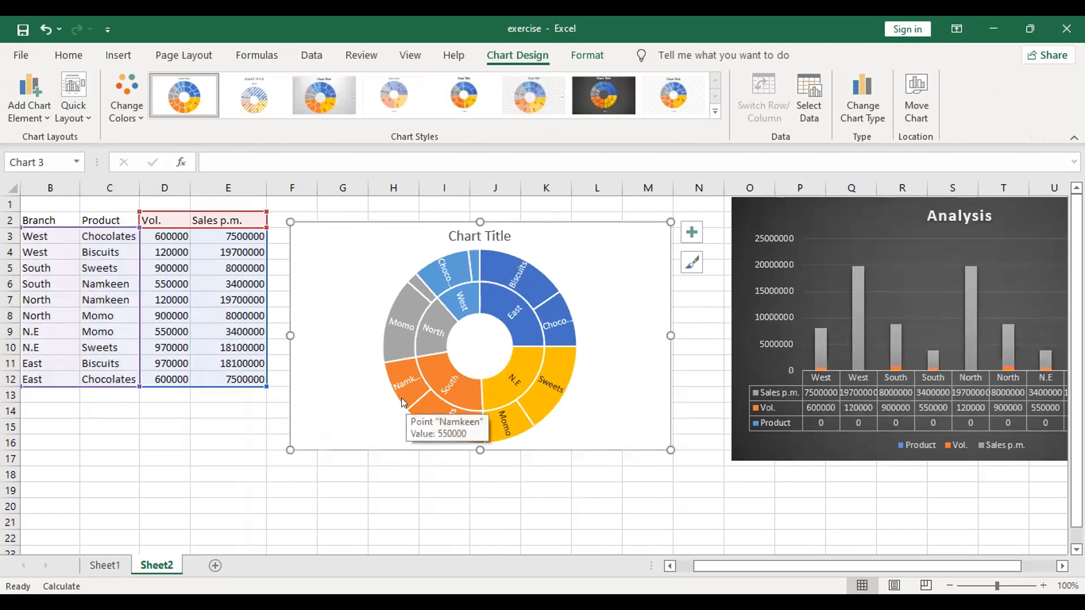
left_click(524, 374)
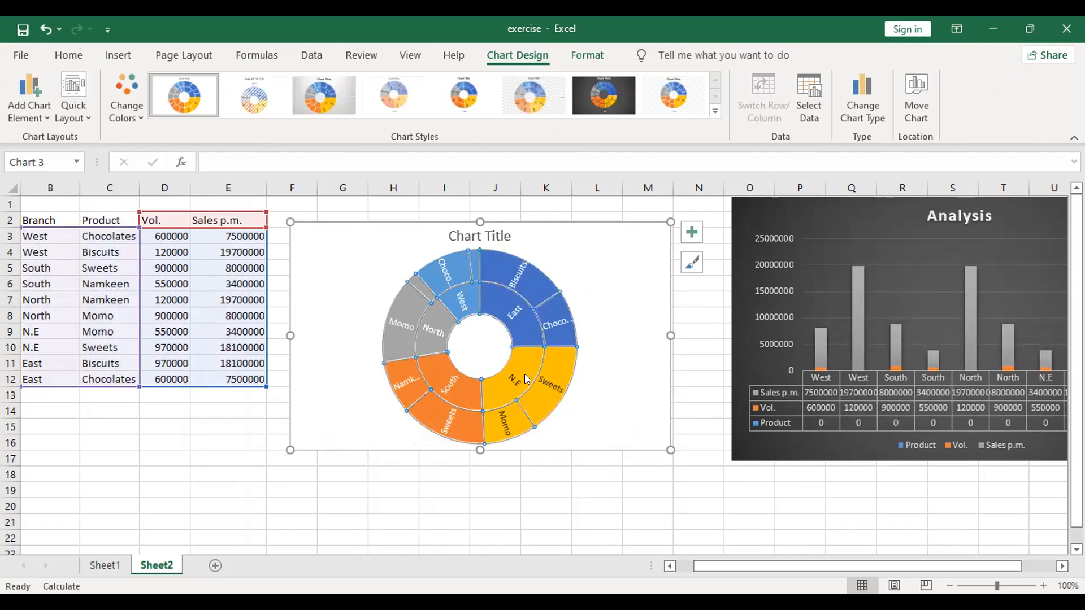
left_click(389, 484)
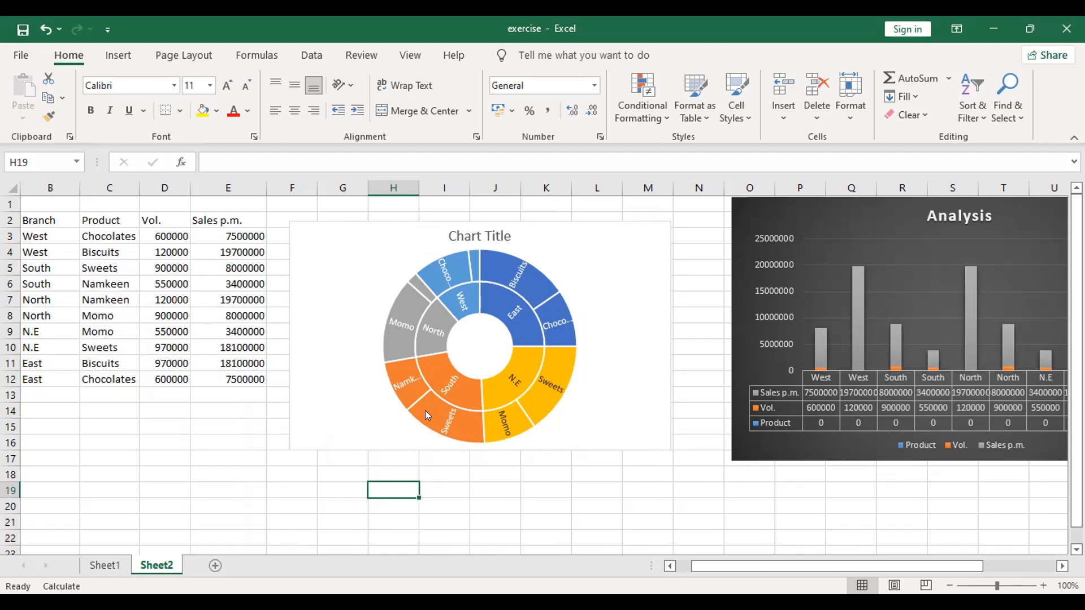
left_click(434, 399)
mouse_move(434, 399)
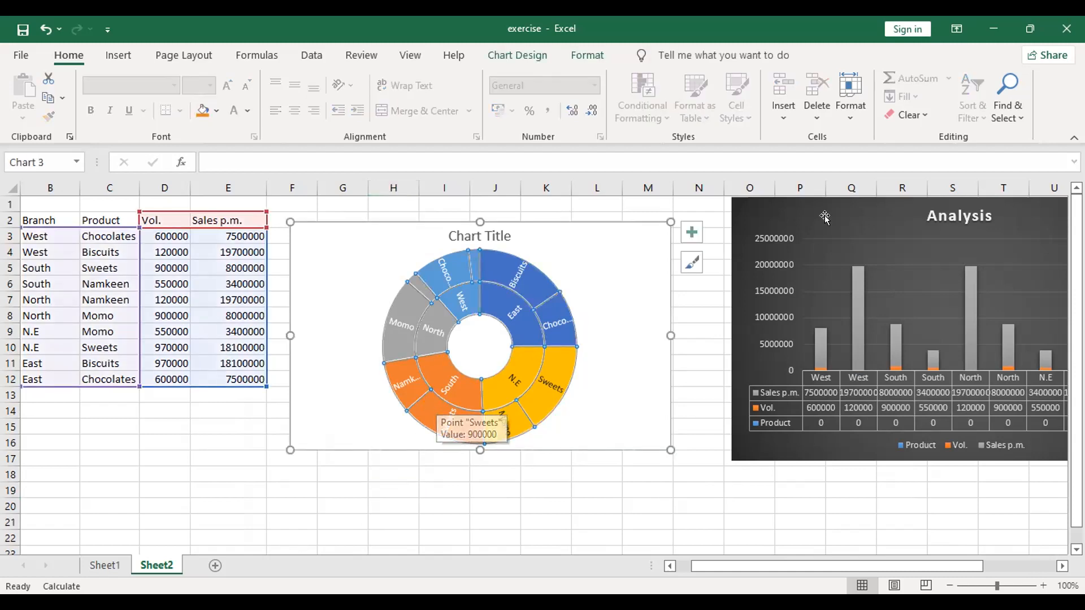
Step: Try the dark and hatched chart styles on the sunburst chart, and switch it to the last style in the first style row
left_click(514, 52)
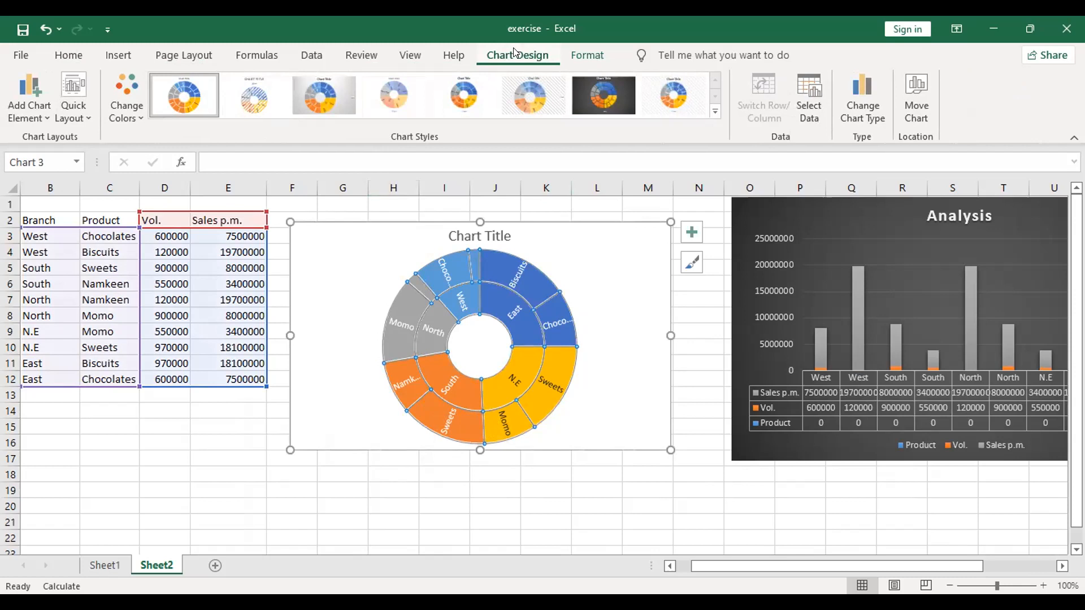
left_click(601, 94)
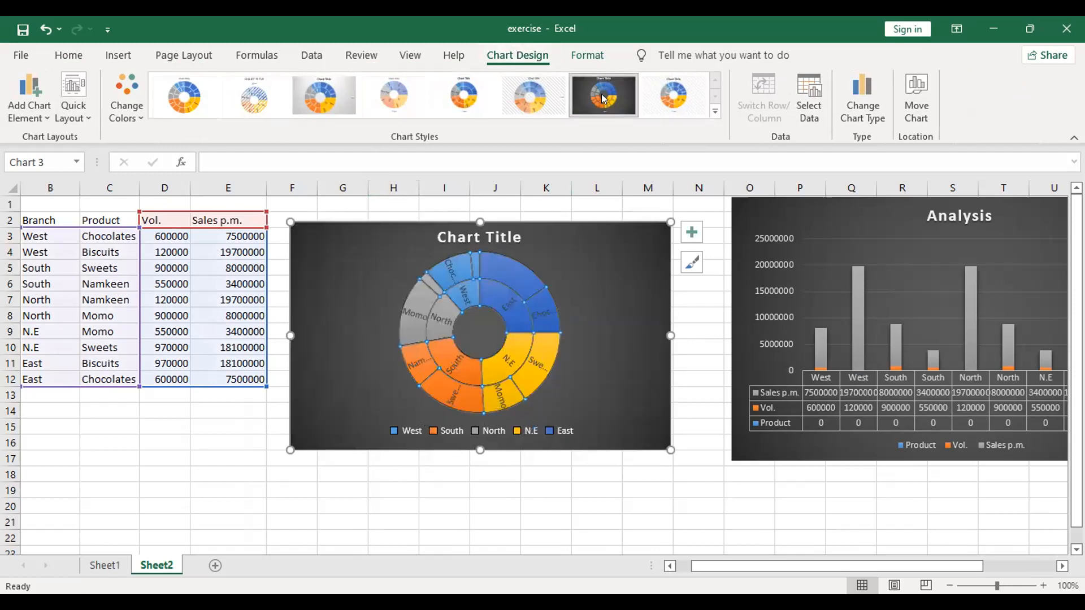
left_click(514, 109)
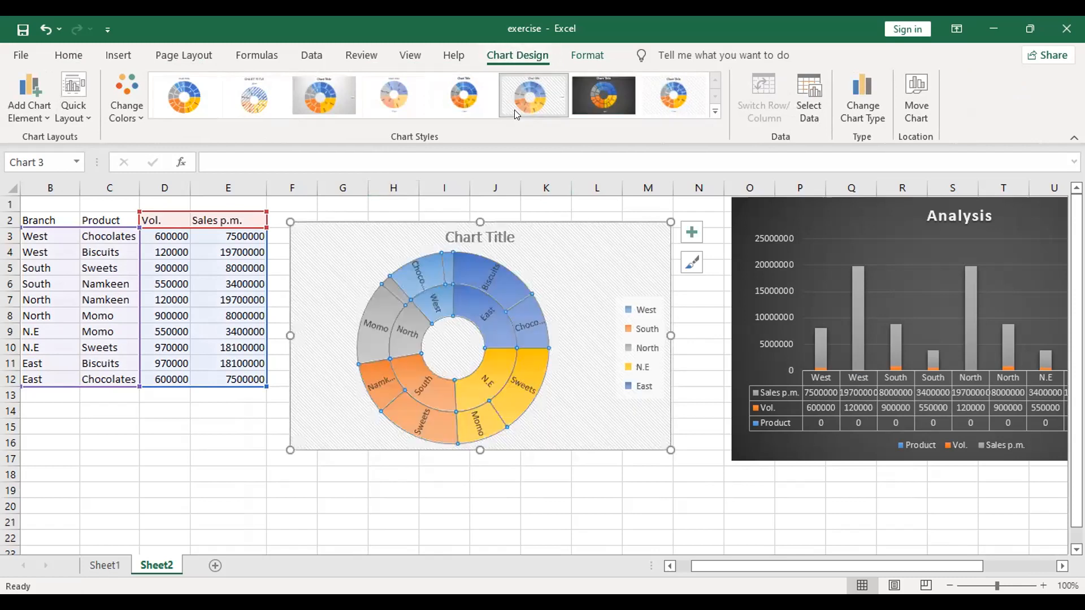
left_click(681, 100)
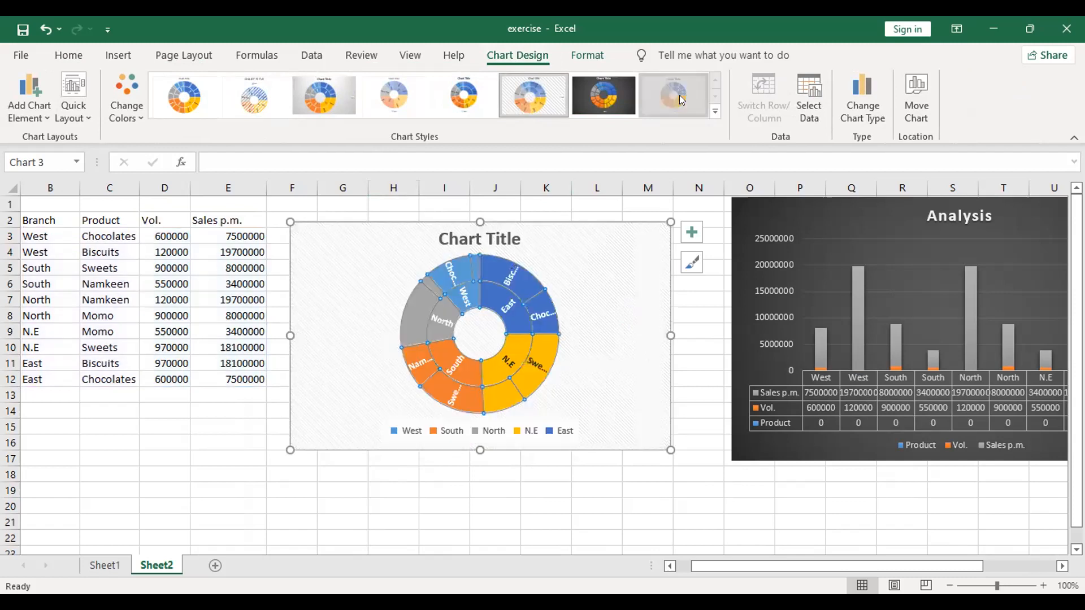
Step: Try the hatched chart style on the sunburst chart, and switch it to the grey gradient style
left_click(267, 102)
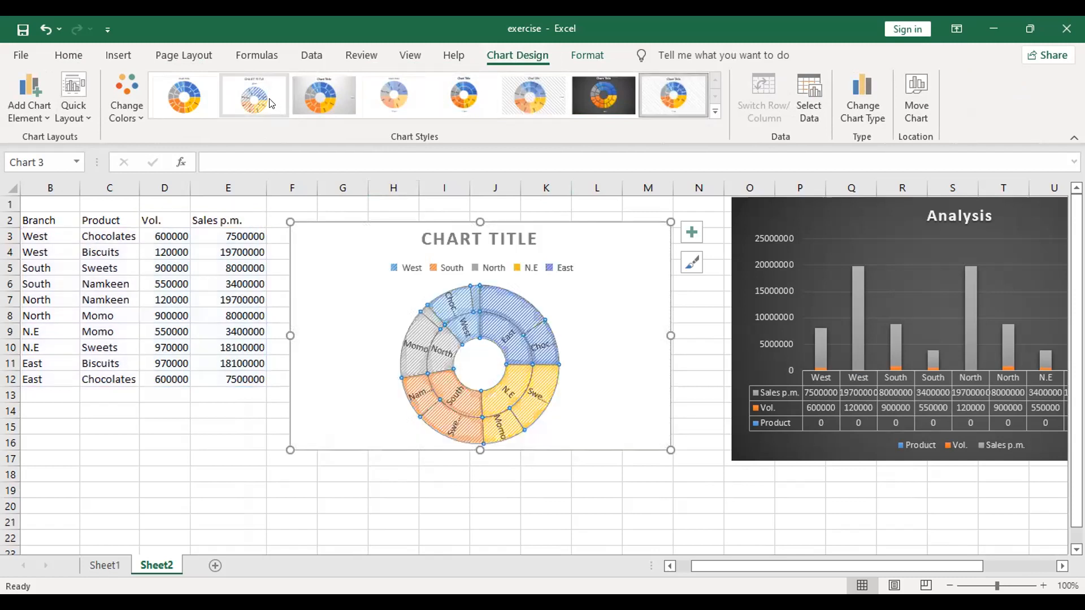
left_click(320, 97)
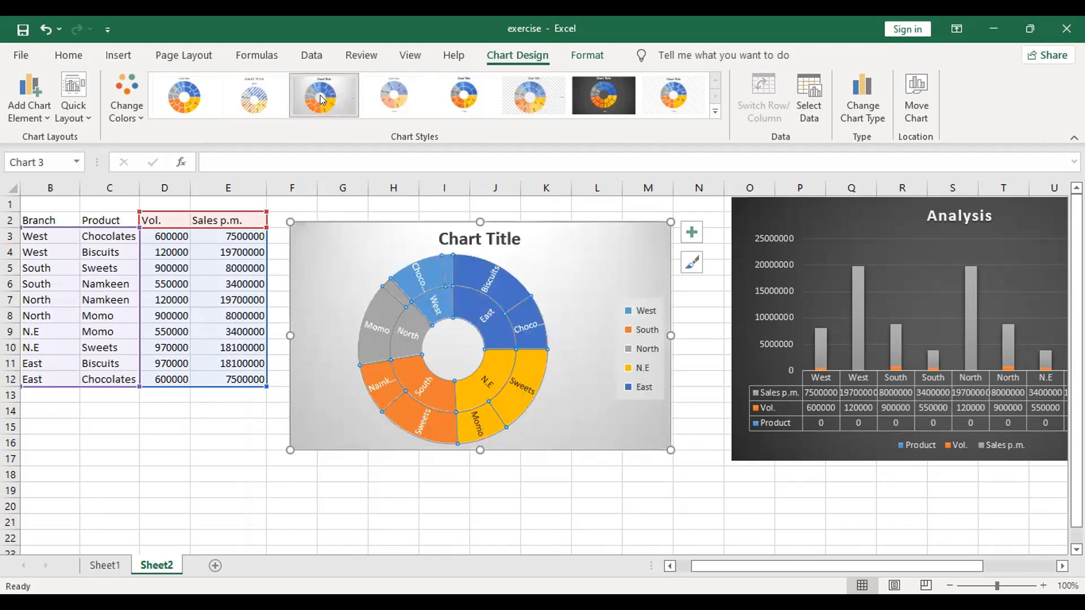
left_click(398, 519)
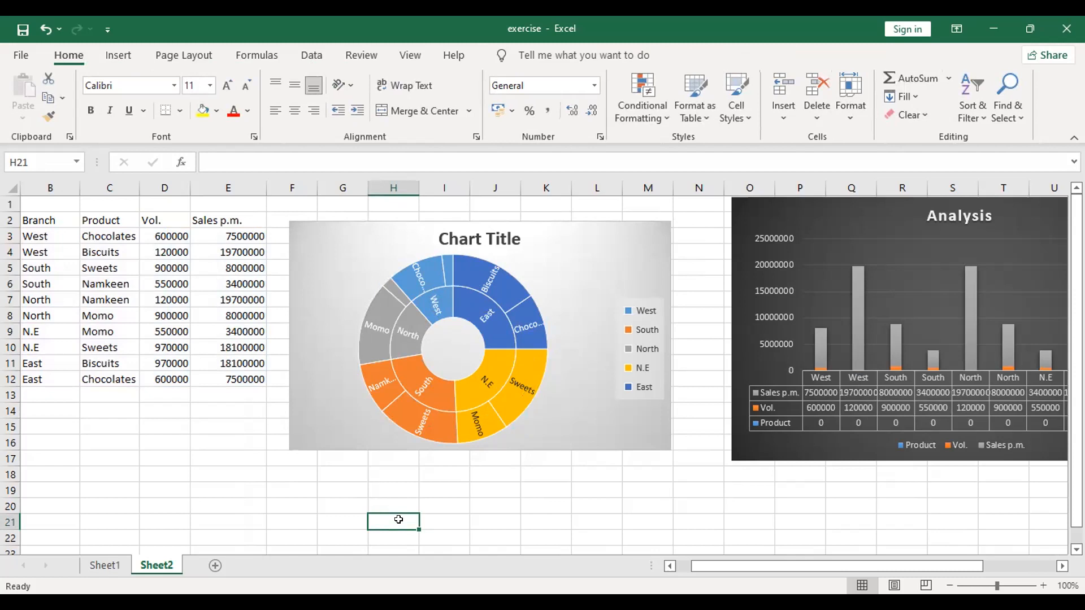
Step: Review the sunburst chart's available elements and the placement options for its title, data labels and legend
left_click(441, 320)
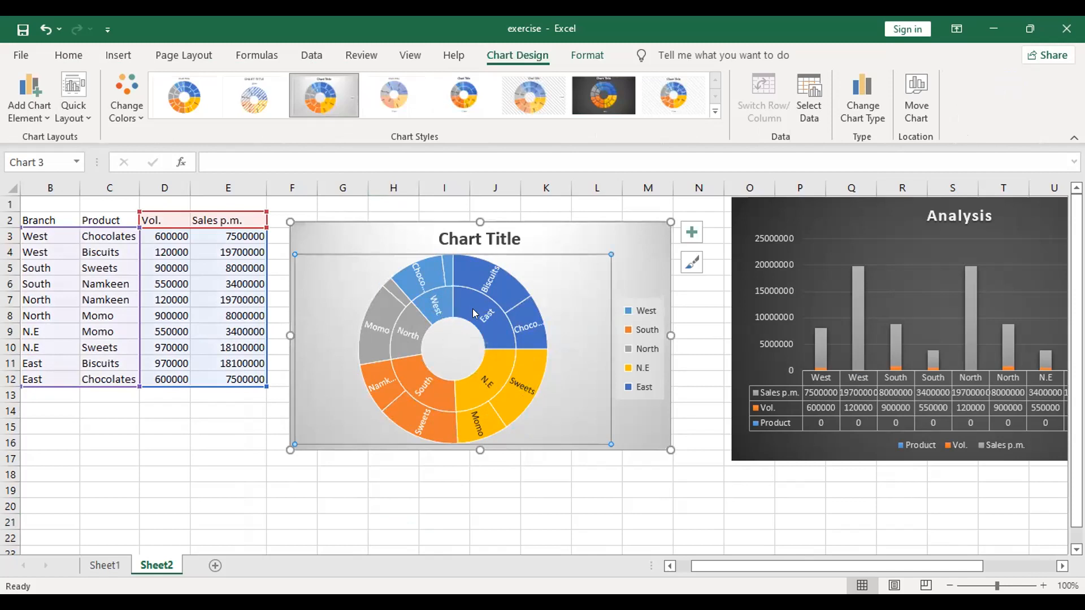
left_click(691, 232)
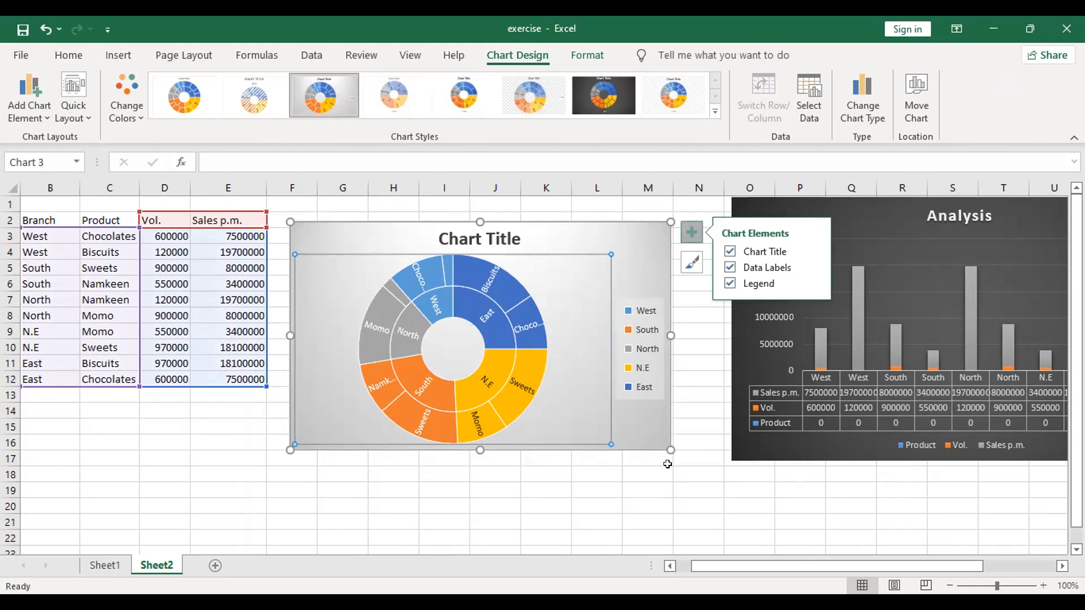
left_click(646, 516)
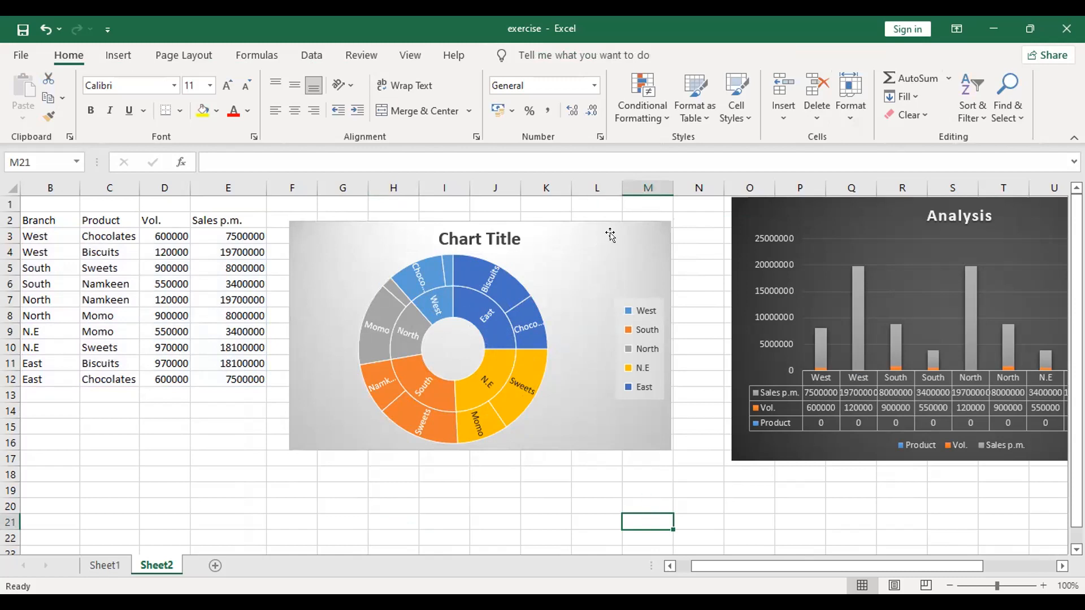
left_click(664, 237)
left_click(691, 233)
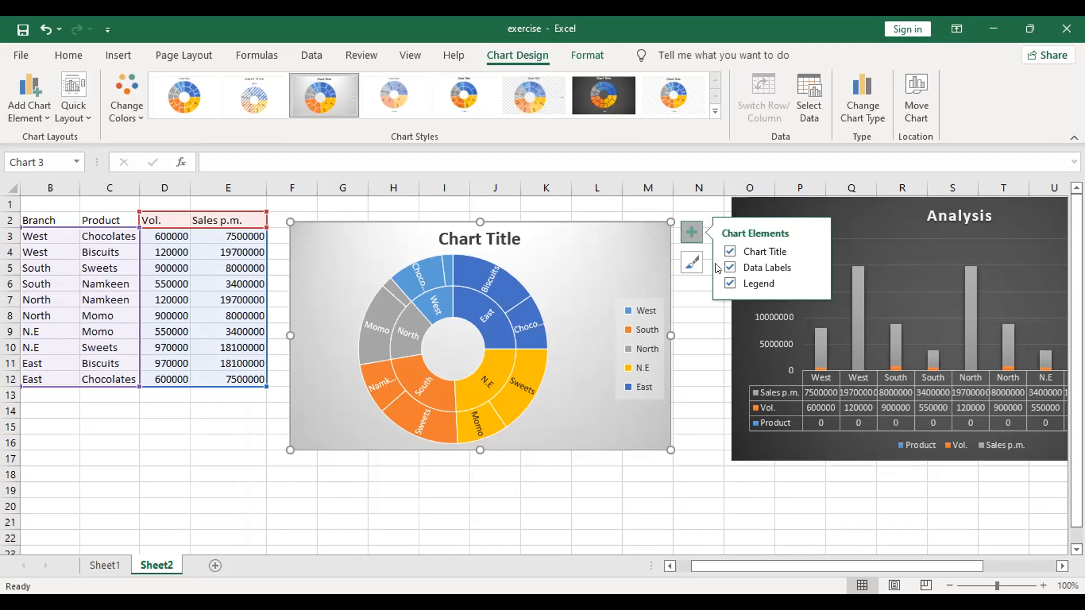
left_click(8, 98)
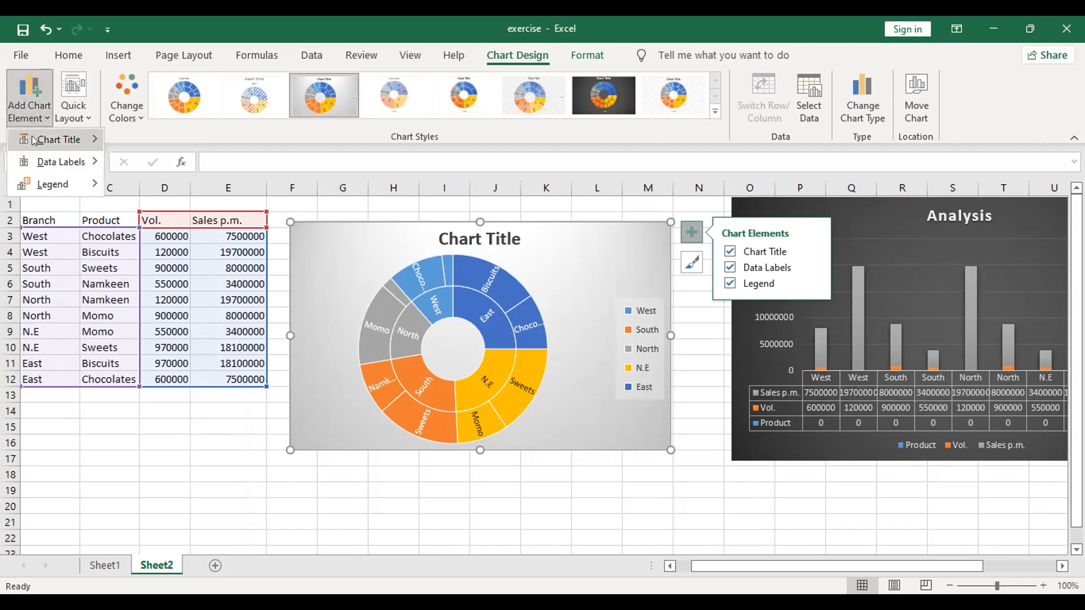
mouse_move(34, 140)
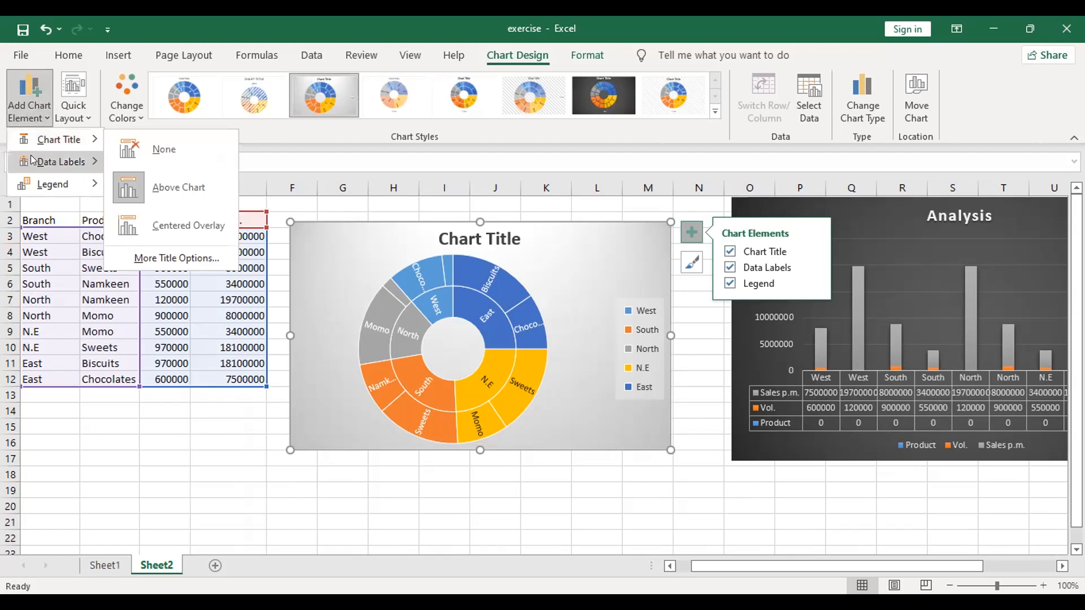
mouse_move(32, 161)
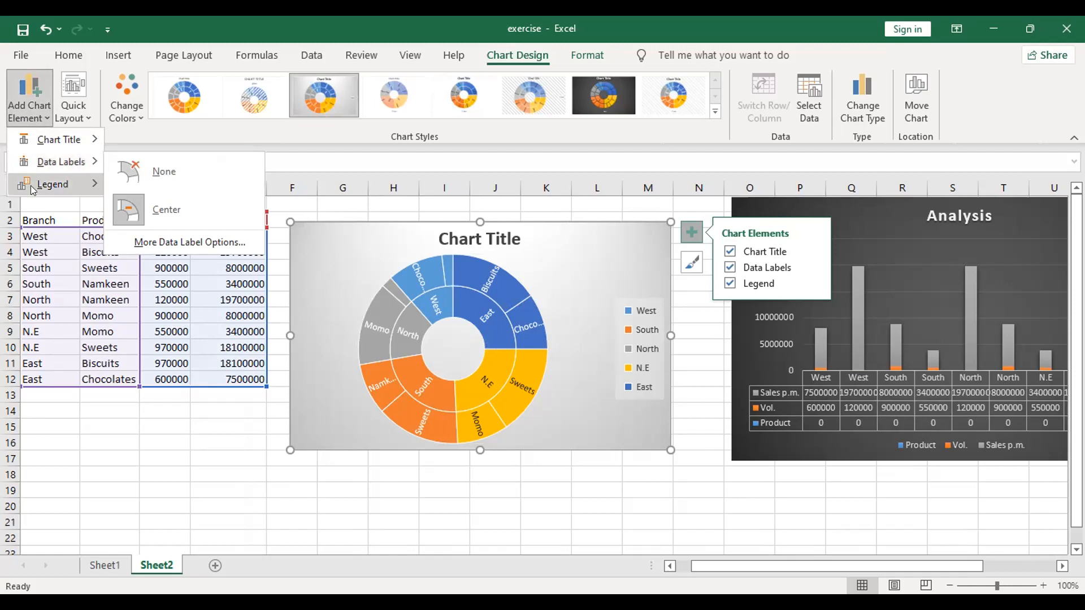
mouse_move(32, 189)
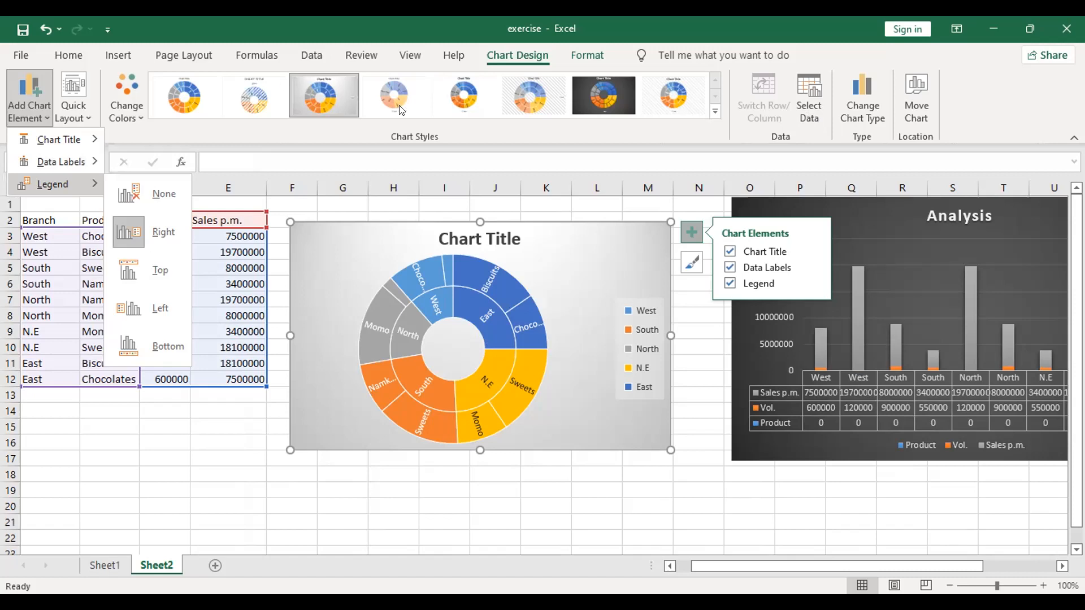
left_click(857, 115)
left_click(774, 76)
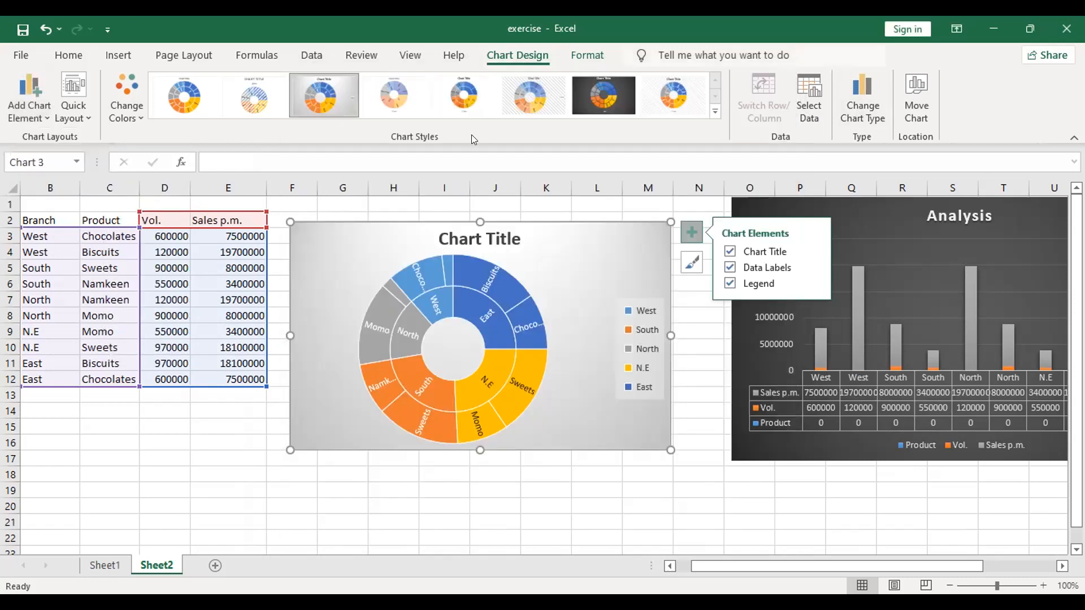
Step: Apply the last style in the first style row to the sunburst chart, and enlarge it to about column N and row 21
left_click(476, 94)
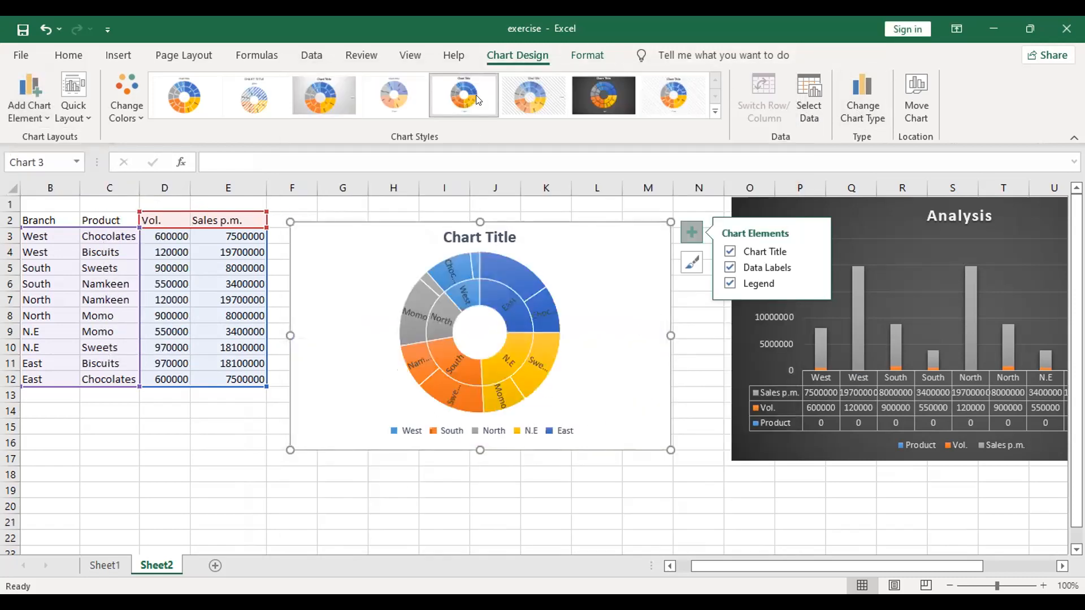
left_click(714, 111)
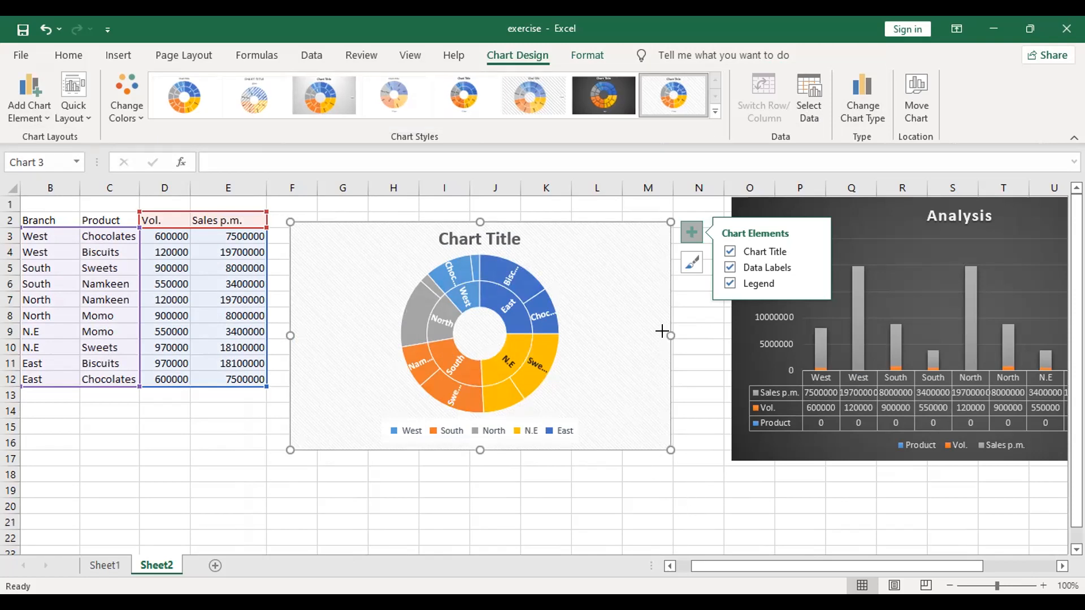
left_click_drag(667, 336, 705, 335)
left_click_drag(492, 448, 475, 511)
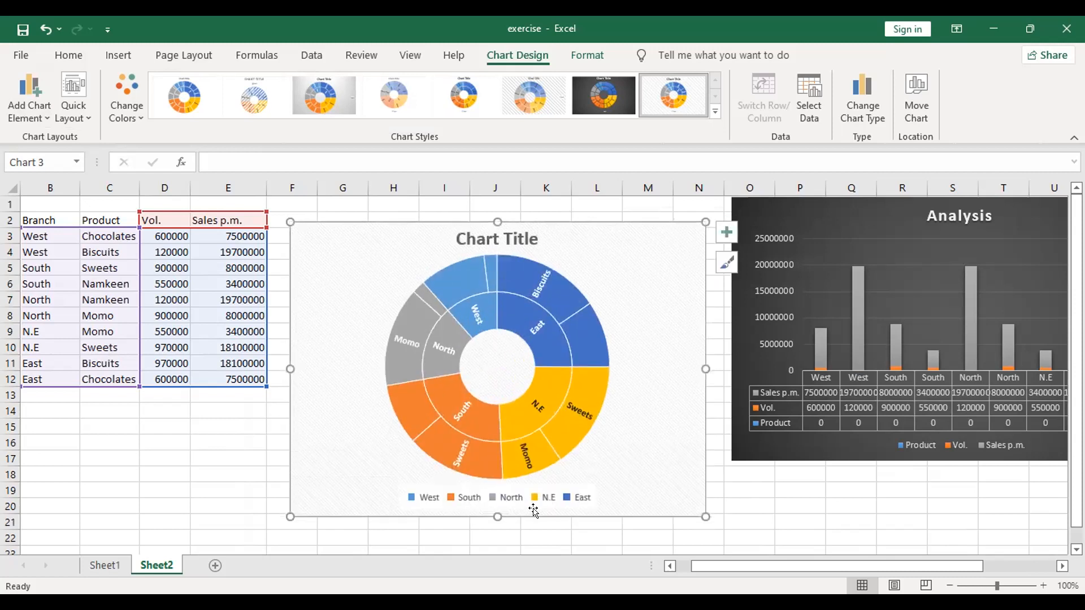
left_click(767, 529)
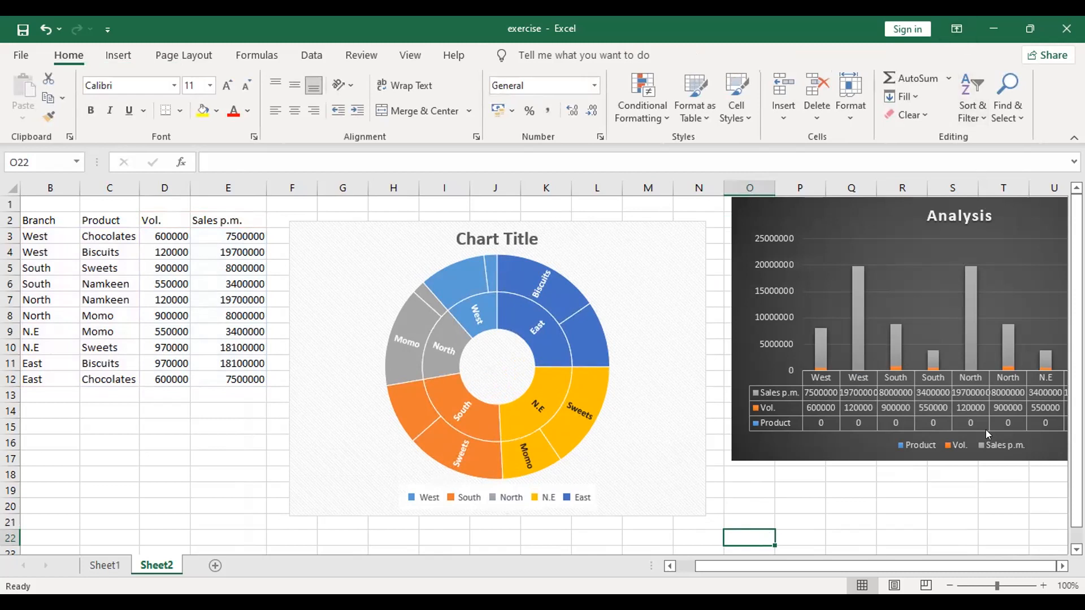
Step: Enlarge the sunburst chart to about column O and row 22, and narrow the Analysis chart to start at about column Q
left_click(787, 445)
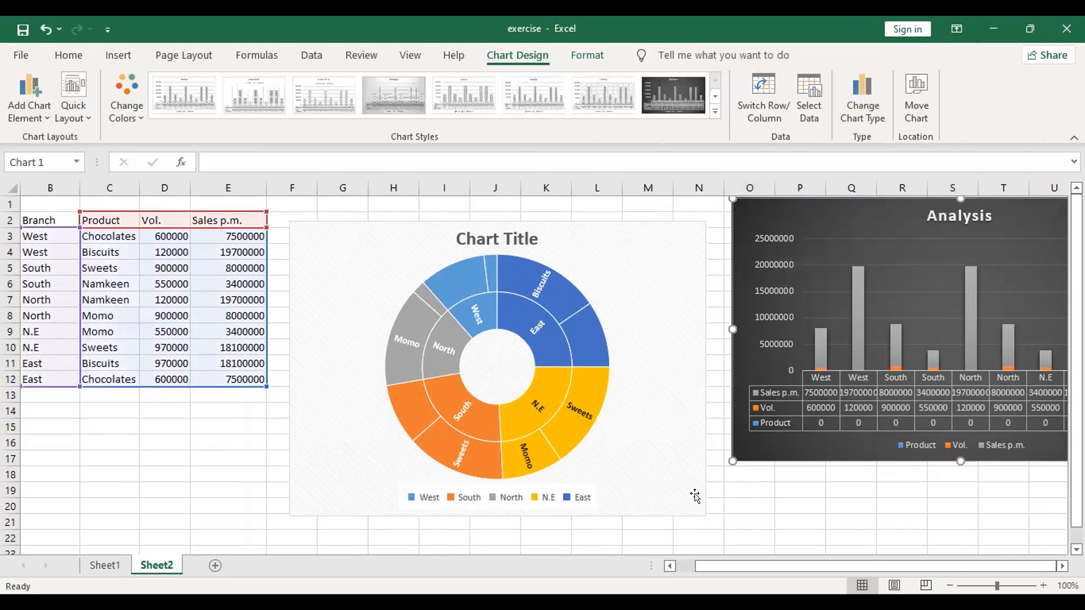
left_click(685, 497)
left_click_drag(705, 516, 751, 530)
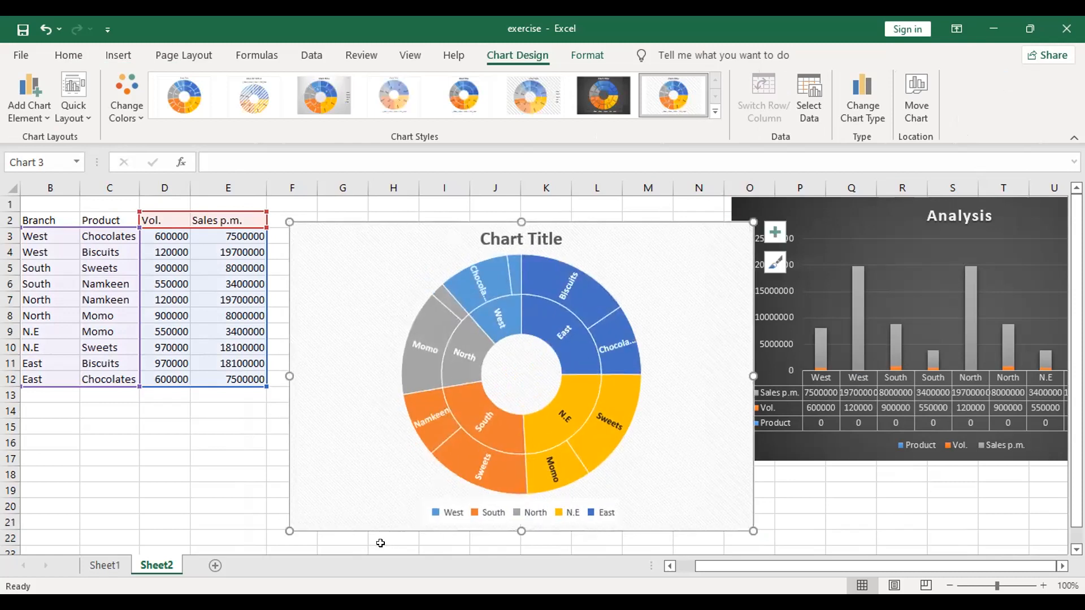
left_click(877, 253)
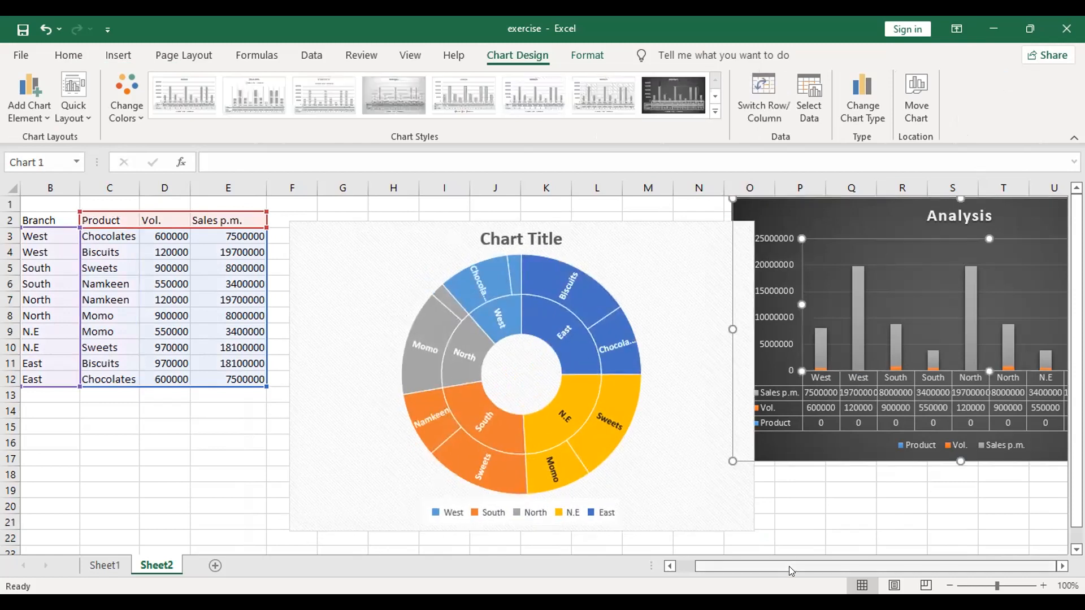
left_click_drag(733, 199, 861, 207)
left_click(682, 432)
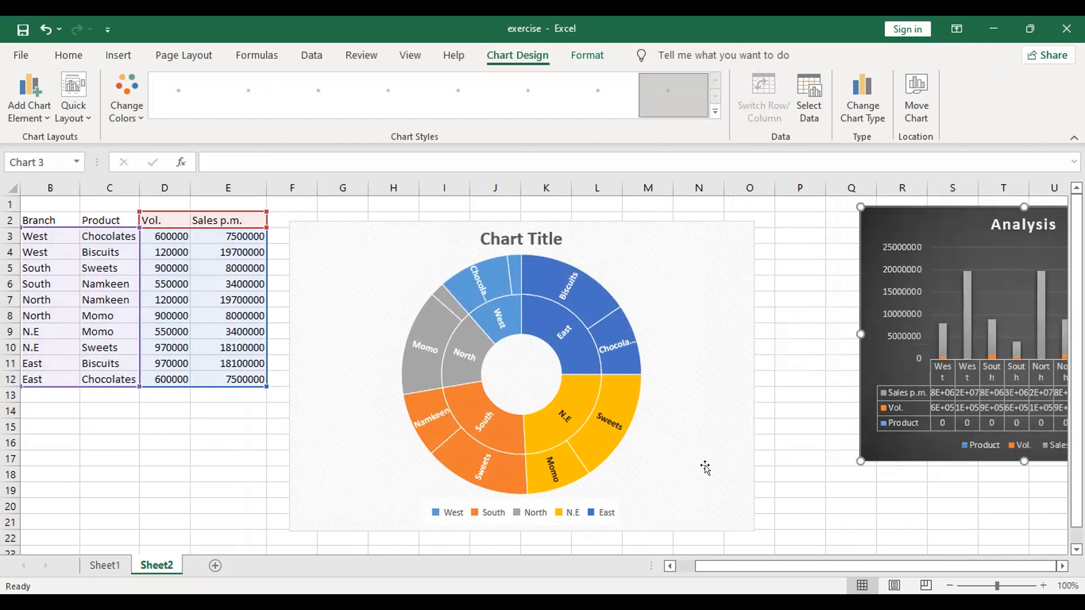
left_click(788, 362)
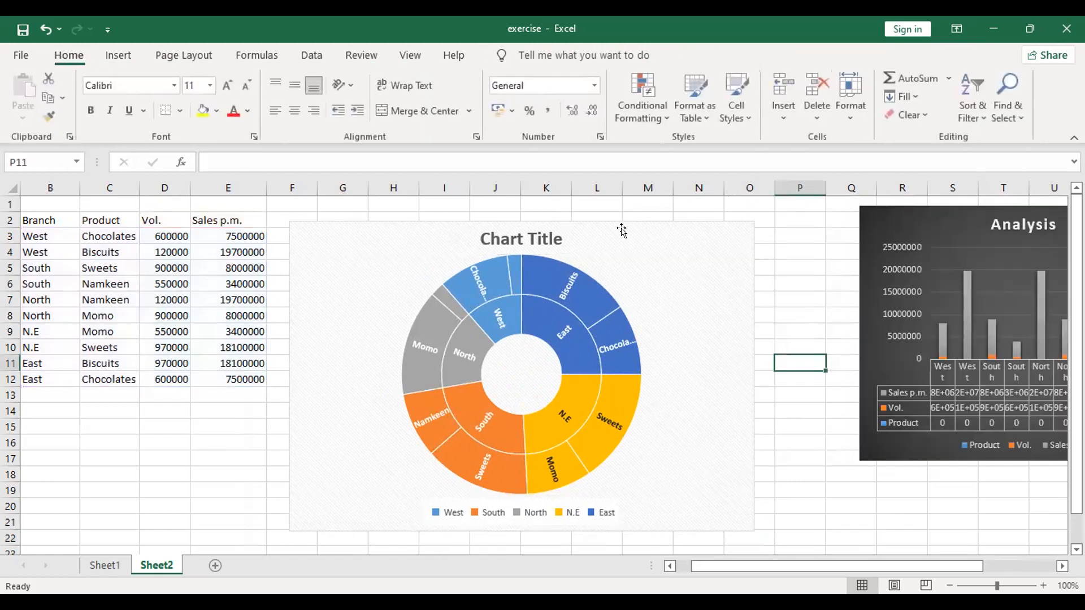
Step: Enlarge the sunburst chart further so that it spans from about column E to the start of column P
left_click(400, 529)
left_click_drag(289, 531, 214, 567)
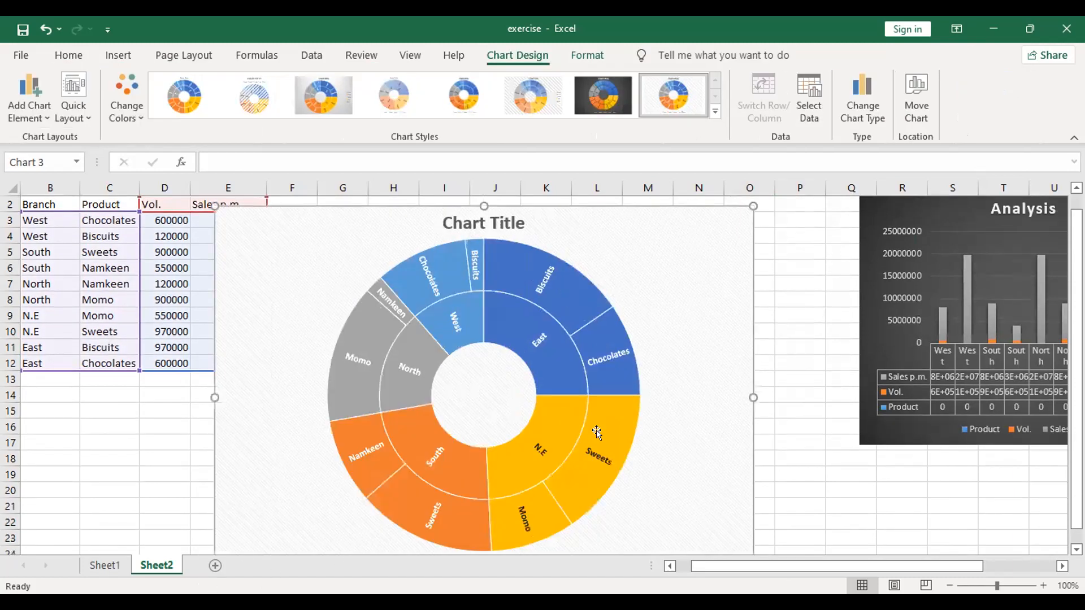
scroll(595, 431, "down", 3)
left_click_drag(749, 447, 798, 454)
scroll(659, 404, "up", 3)
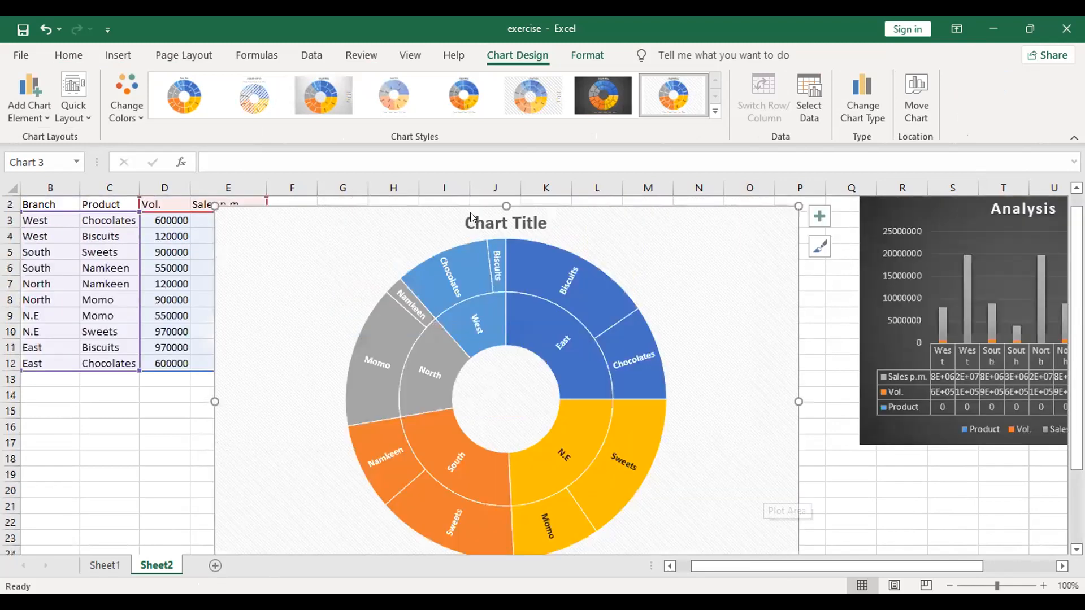
Step: Examine the enlarged sunburst chart's branch and product segments and its legend
left_click_drag(467, 201, 506, 203)
scroll(551, 291, "down", 4)
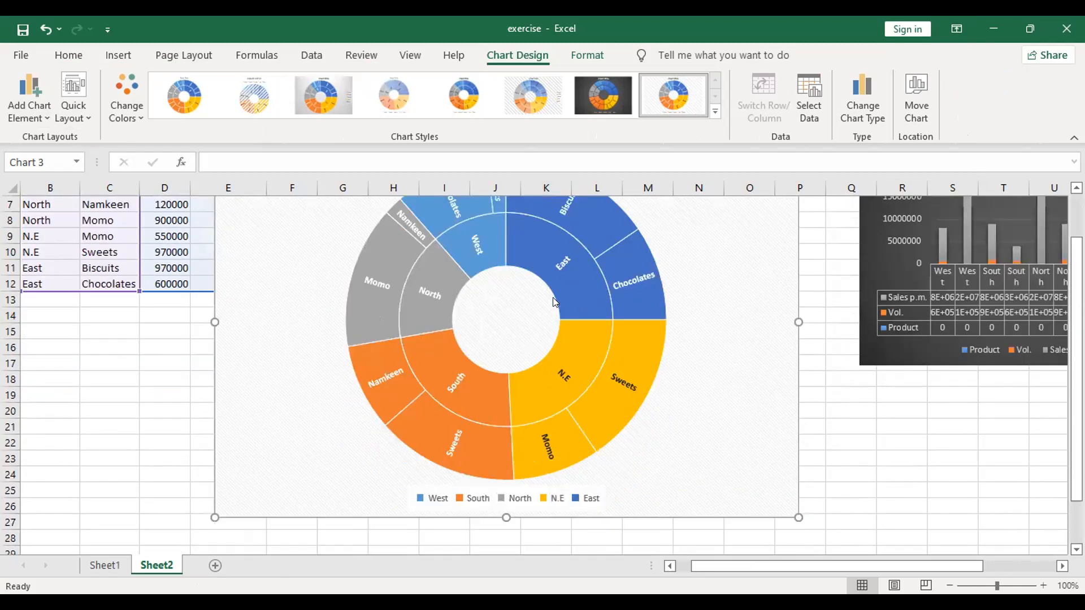
scroll(621, 394, "up", 3)
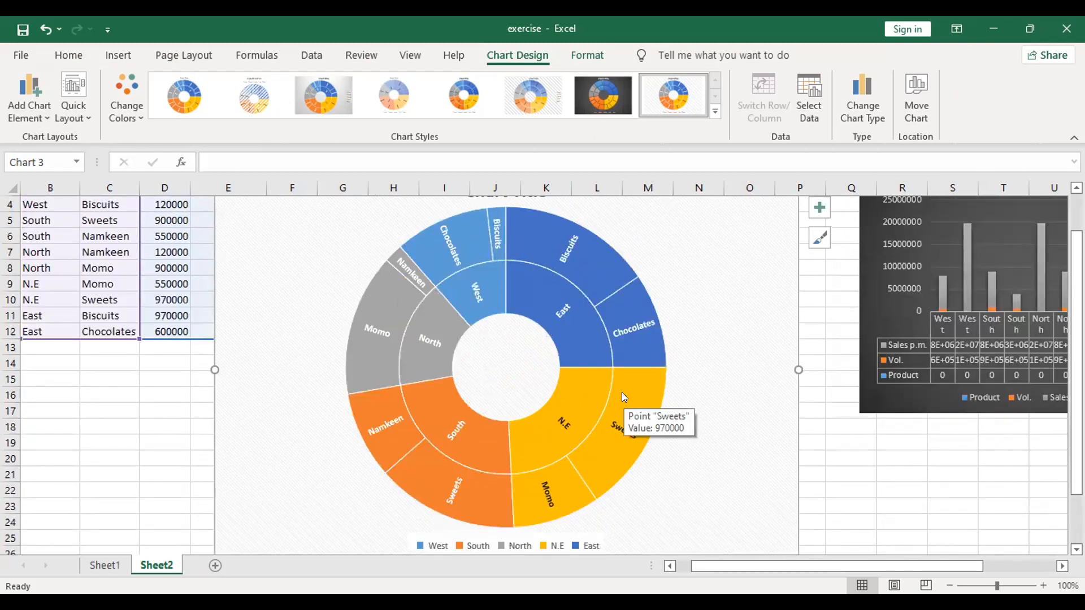
scroll(671, 220, "up", 1)
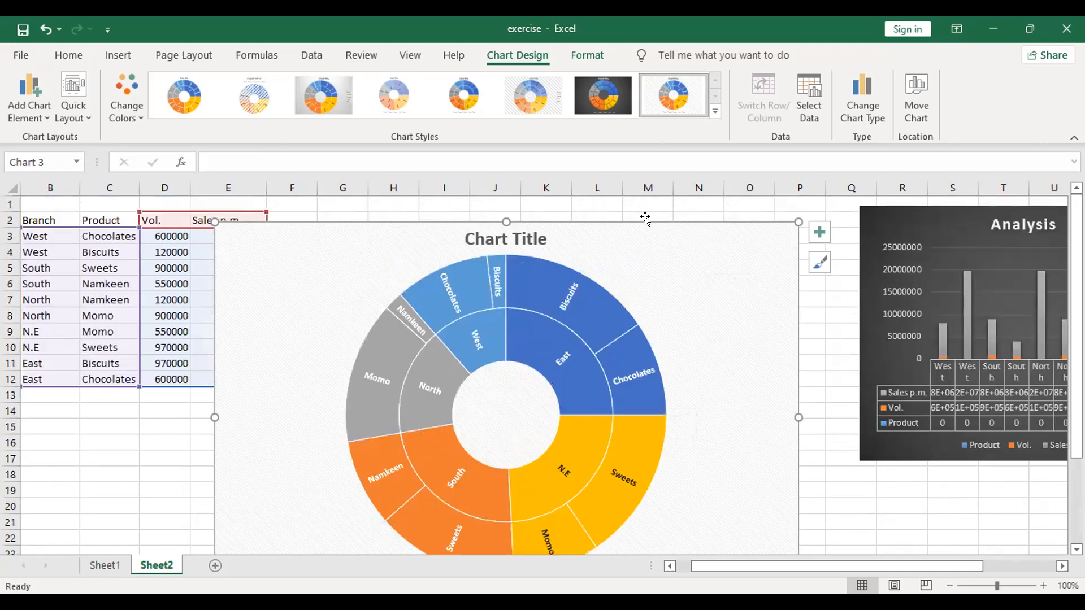
left_click_drag(649, 210, 698, 190)
scroll(808, 447, "down", 1)
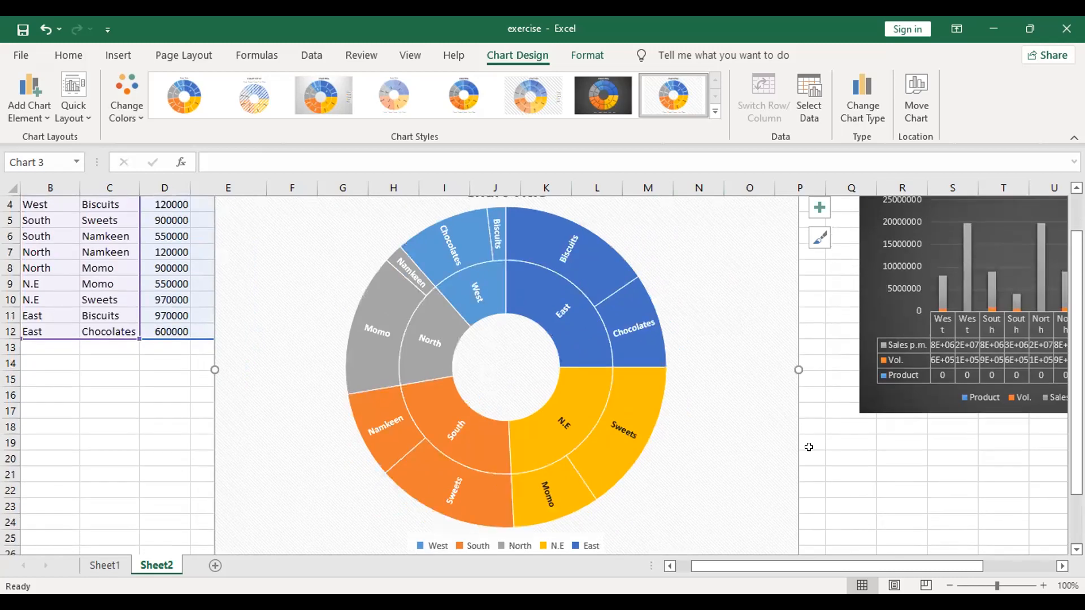
scroll(809, 447, "down", 3)
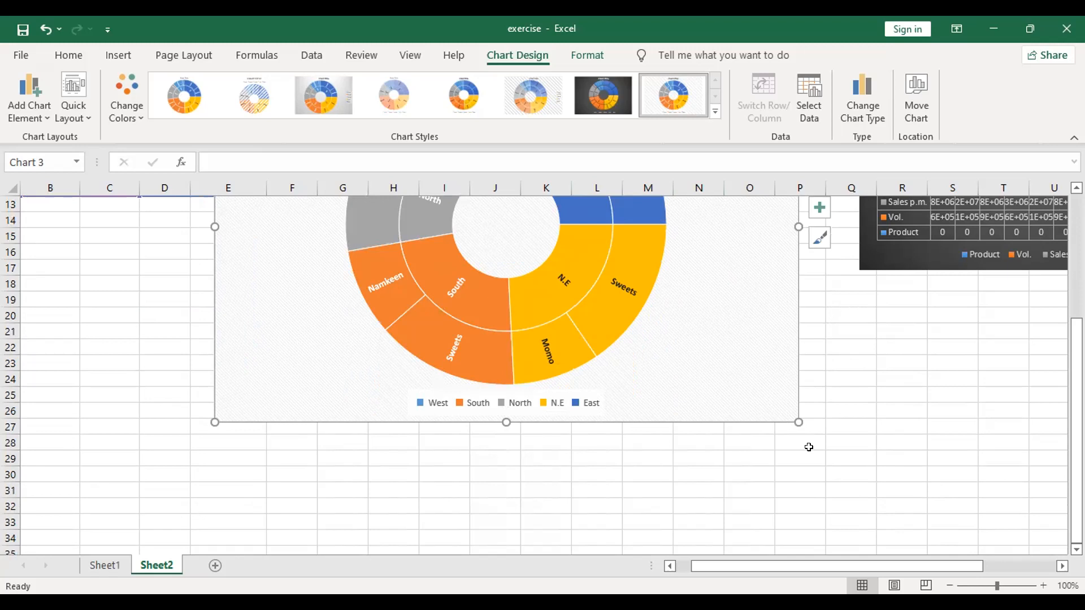
Step: Change the sunburst chart's type to Treemap
left_click(854, 97)
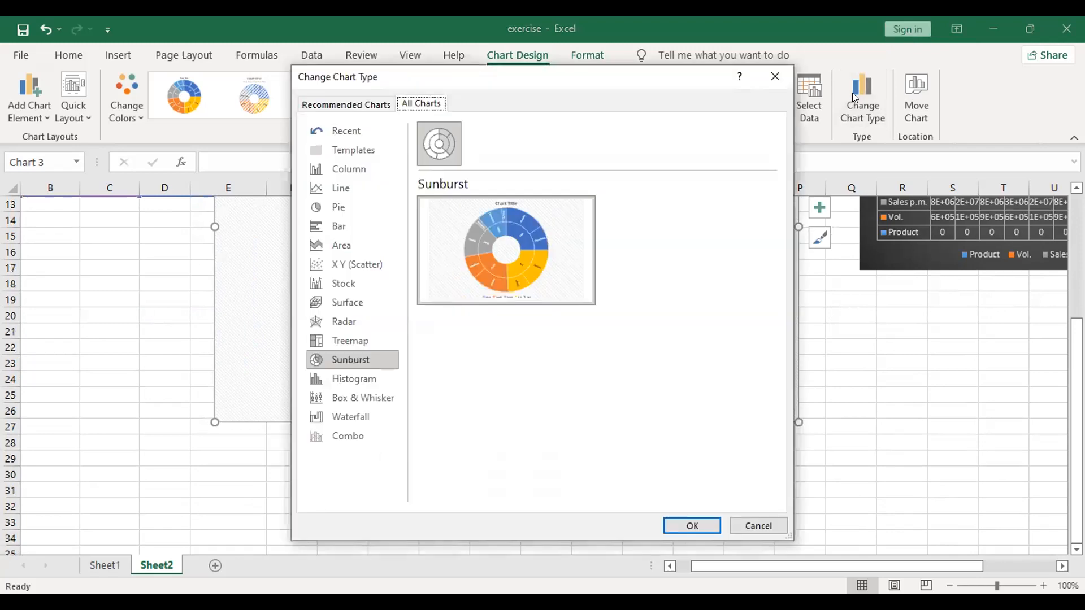
left_click(351, 343)
left_click(683, 531)
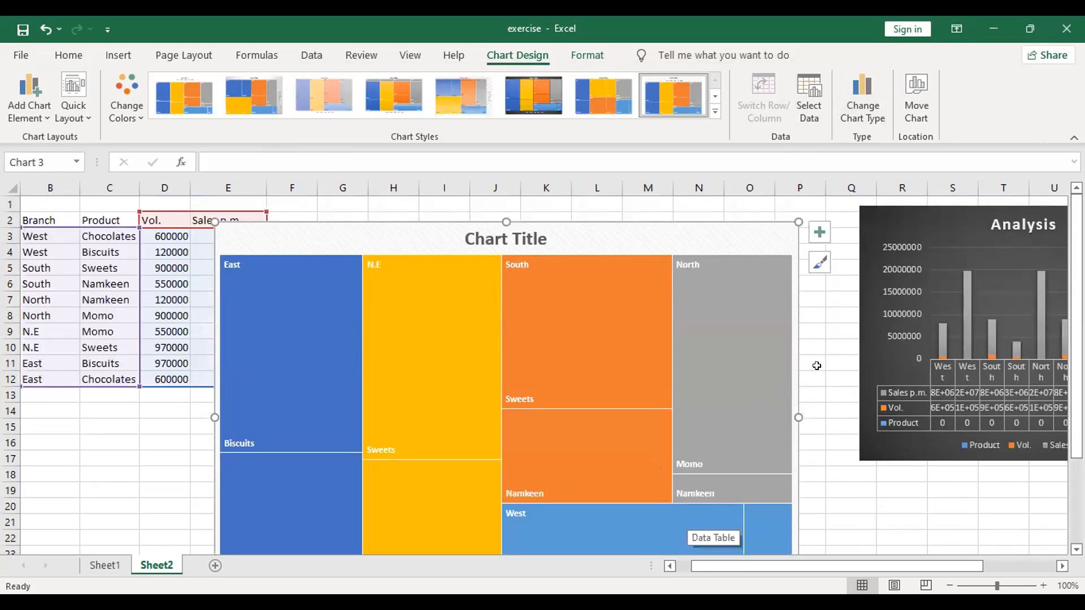
Step: Examine the treemap's branch and product blocks, including N.E Sweets and West Chocolates
scroll(817, 366, "down", 1)
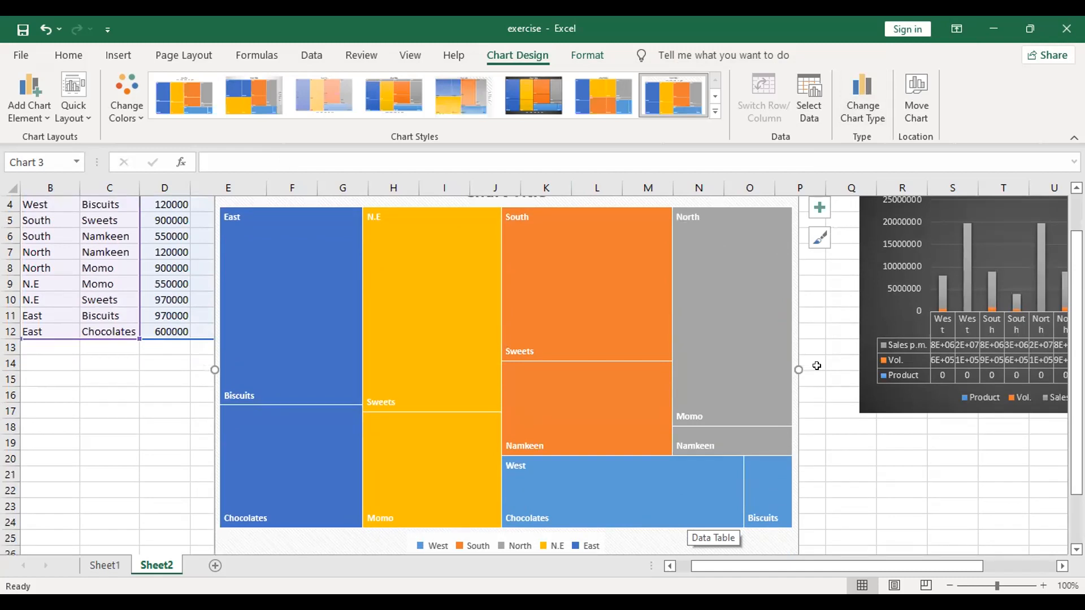
scroll(816, 366, "up", 1)
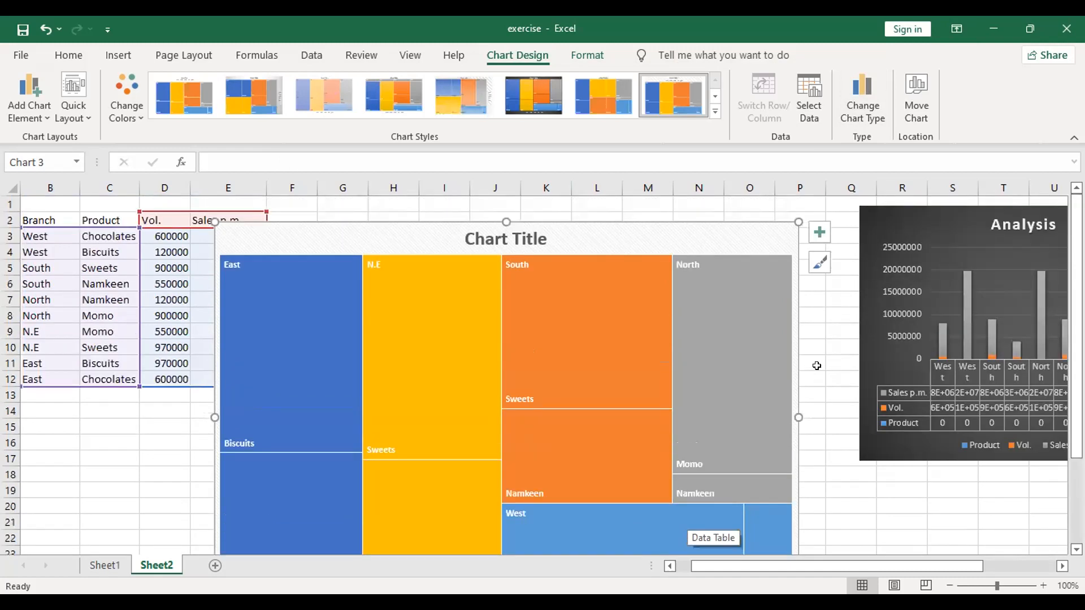
mouse_move(461, 374)
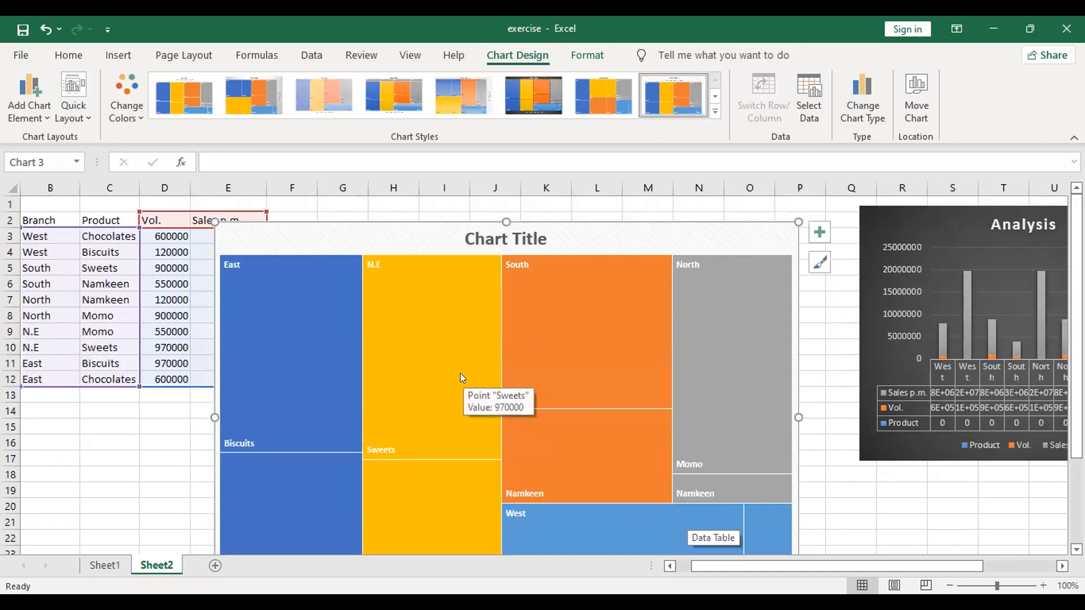
scroll(460, 374, "down", 1)
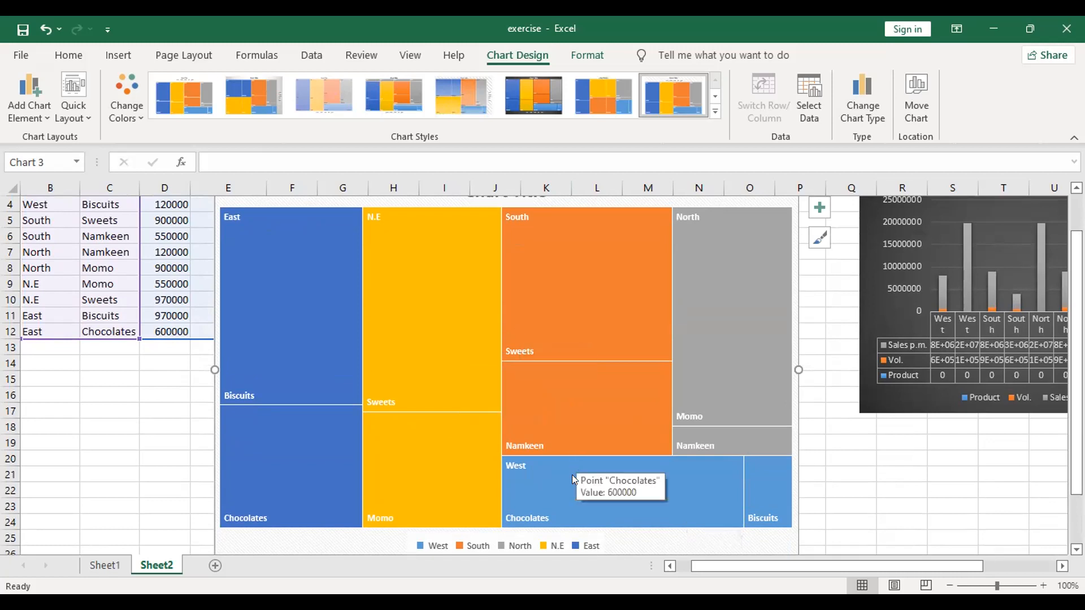
scroll(570, 471, "down", 2)
scroll(570, 473, "up", 3)
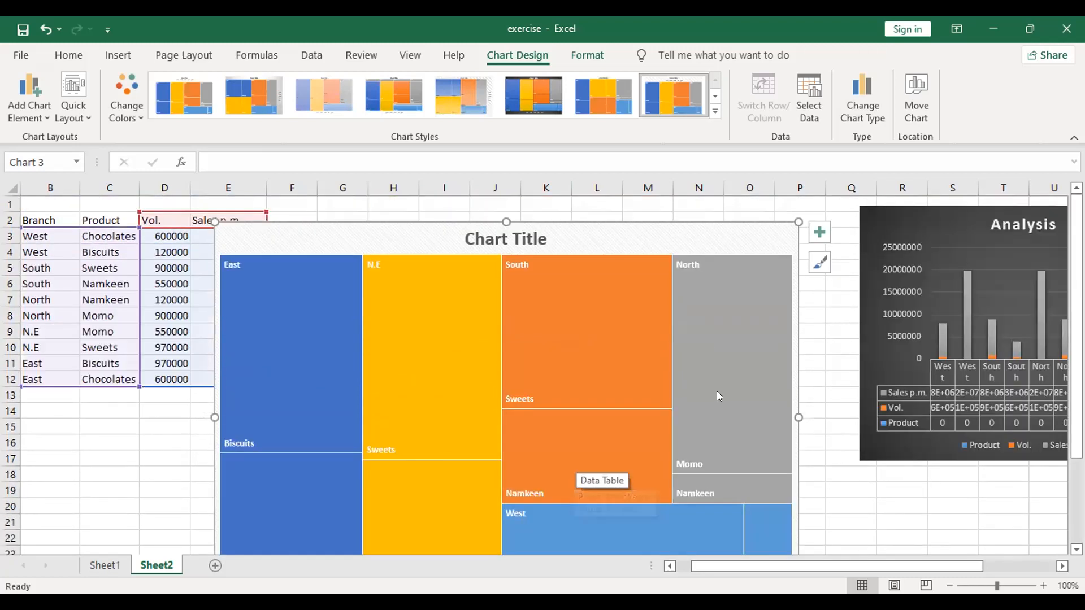
Step: Apply the grey-background chart style with its legend beside the blocks to the treemap
scroll(718, 393, "down", 3)
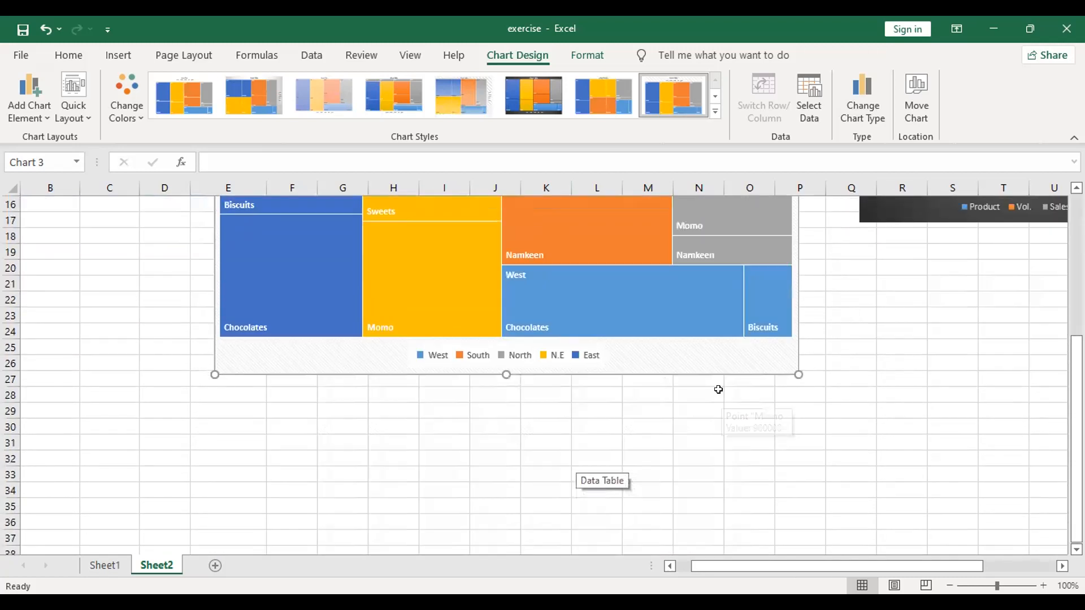
scroll(719, 393, "down", 1)
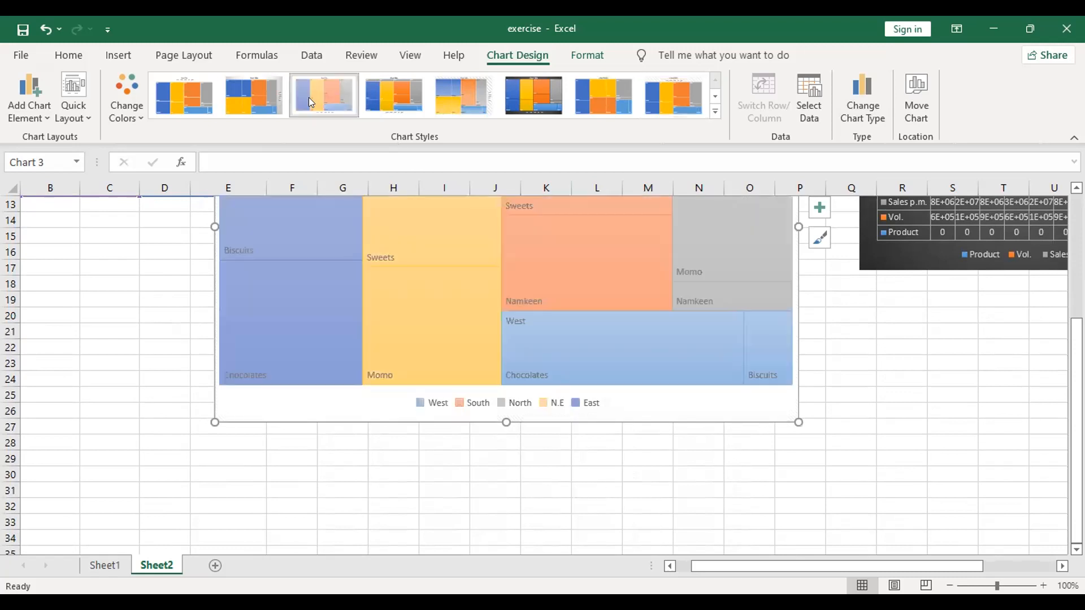
left_click(252, 94)
left_click(405, 56)
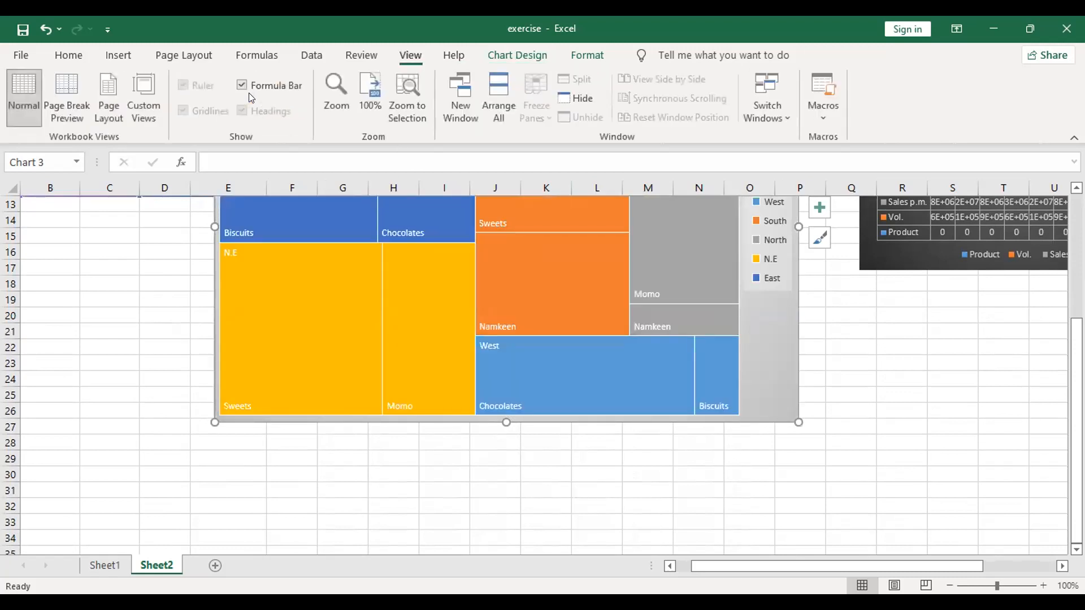
left_click(206, 56)
left_click(117, 59)
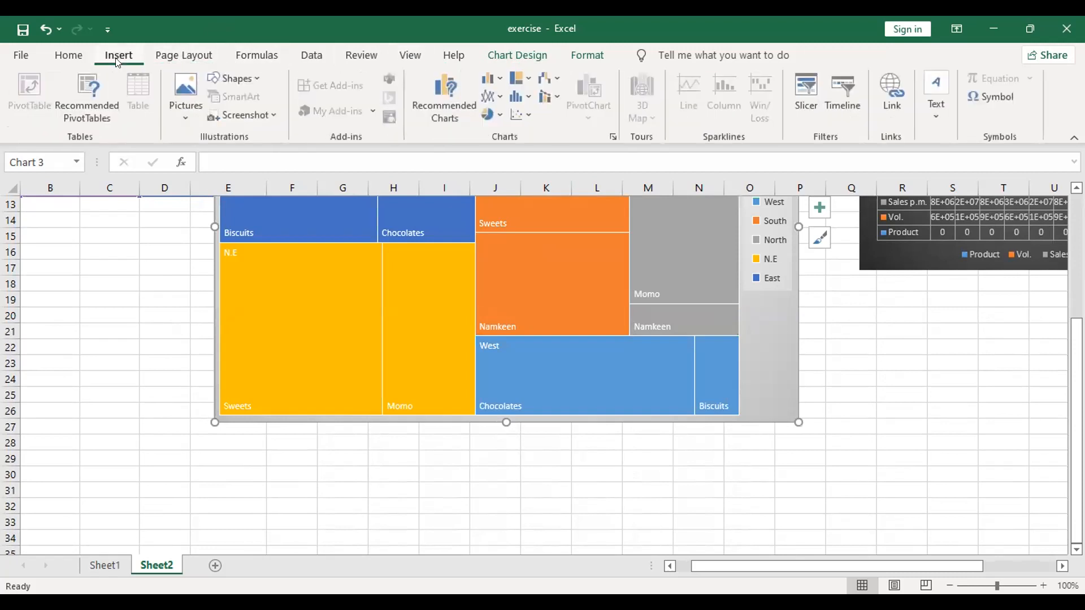
left_click(436, 116)
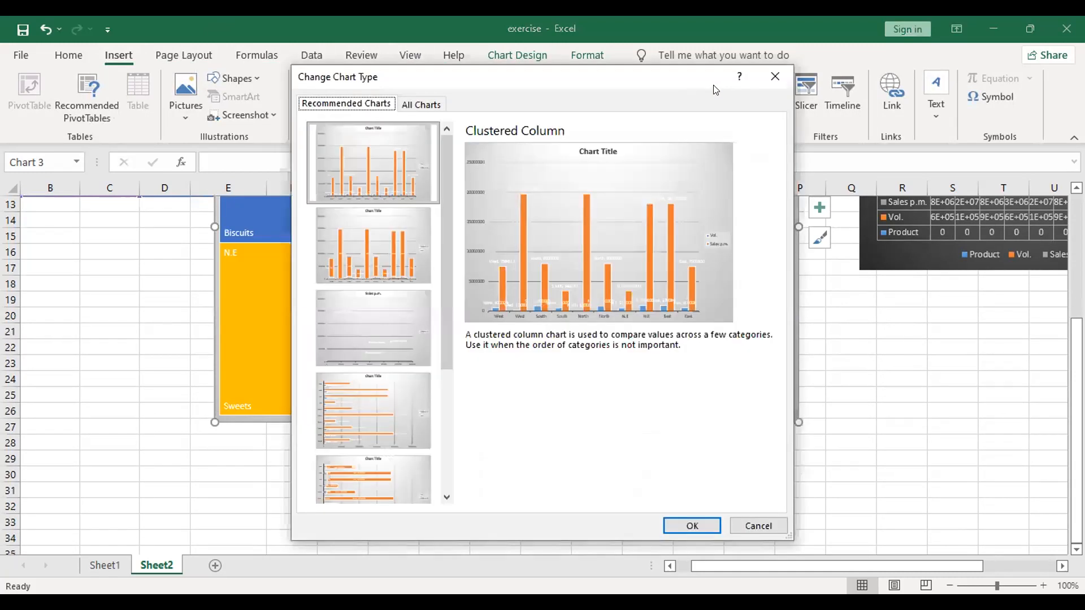
left_click(769, 73)
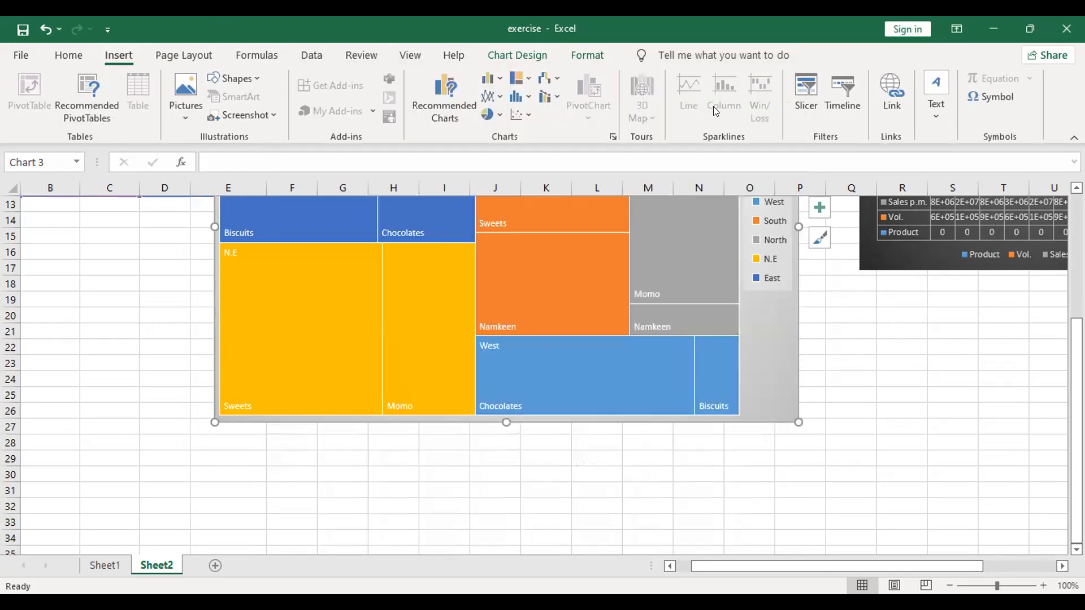
Step: Try several chart styles on the treemap, including the pale one, and settle on the diagonally hatched style
left_click(494, 57)
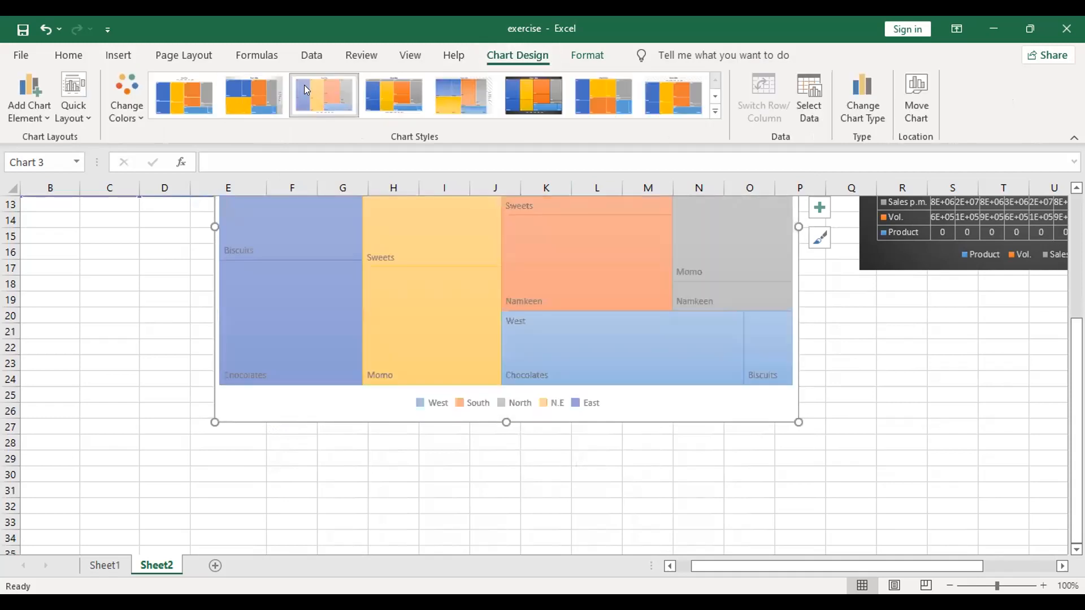
scroll(304, 85, "up", 3)
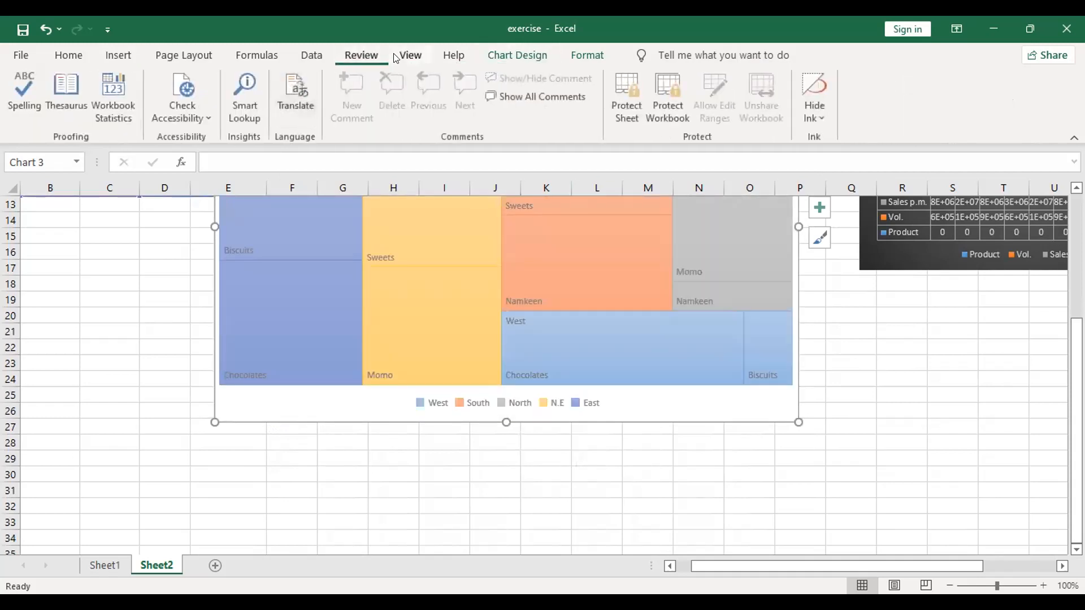
left_click(534, 60)
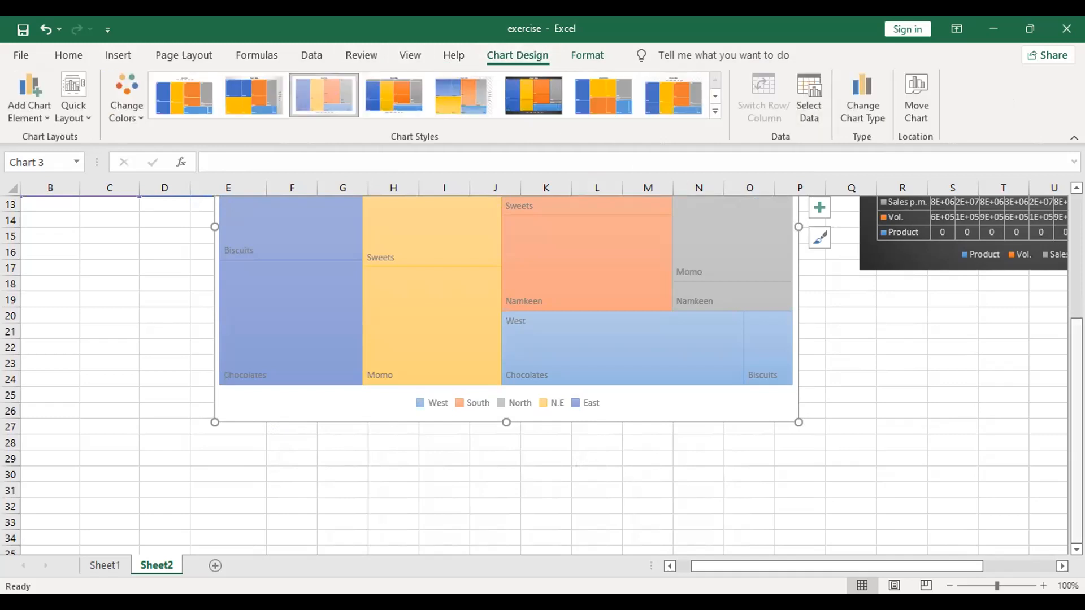
left_click(609, 95)
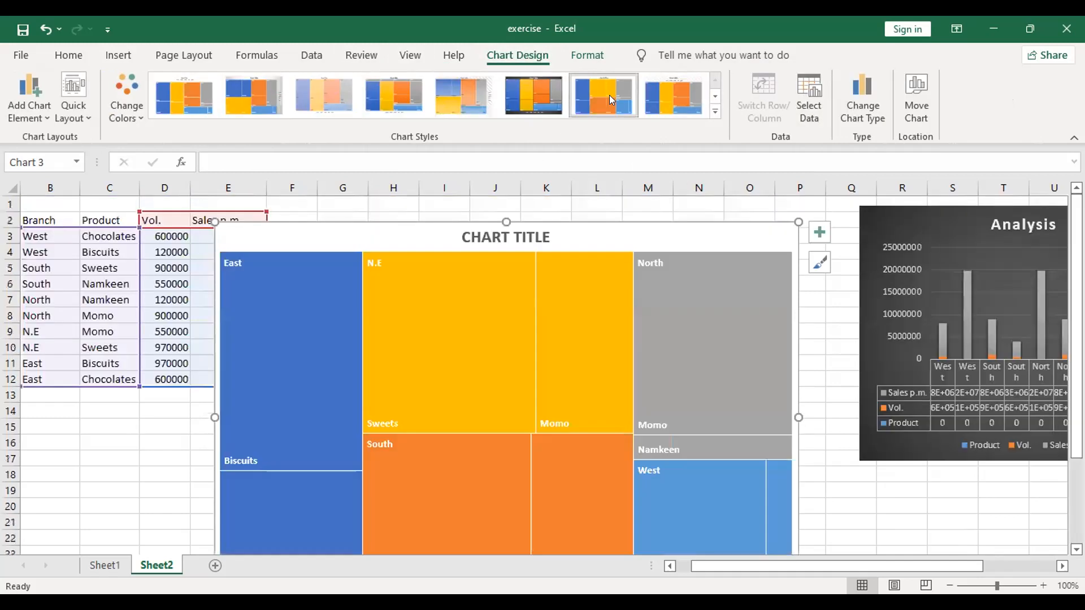
left_click(684, 106)
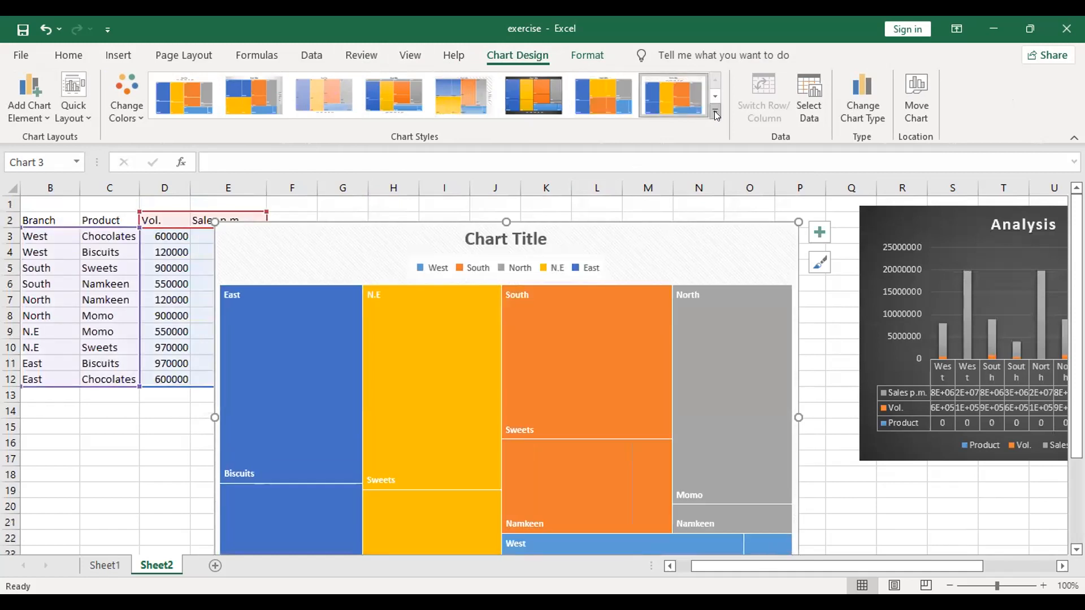
left_click(714, 112)
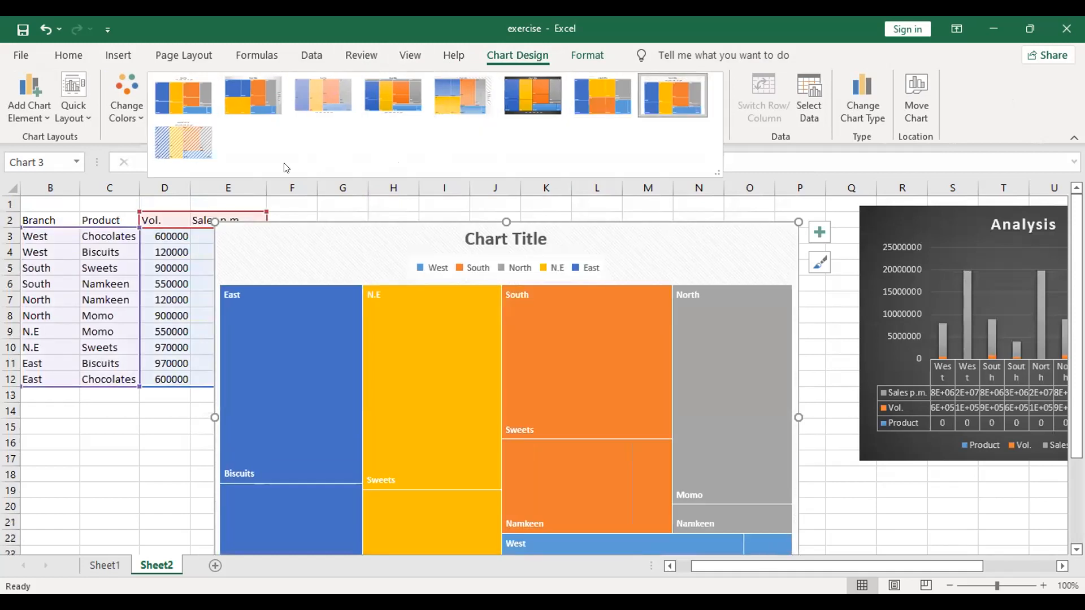
left_click(196, 159)
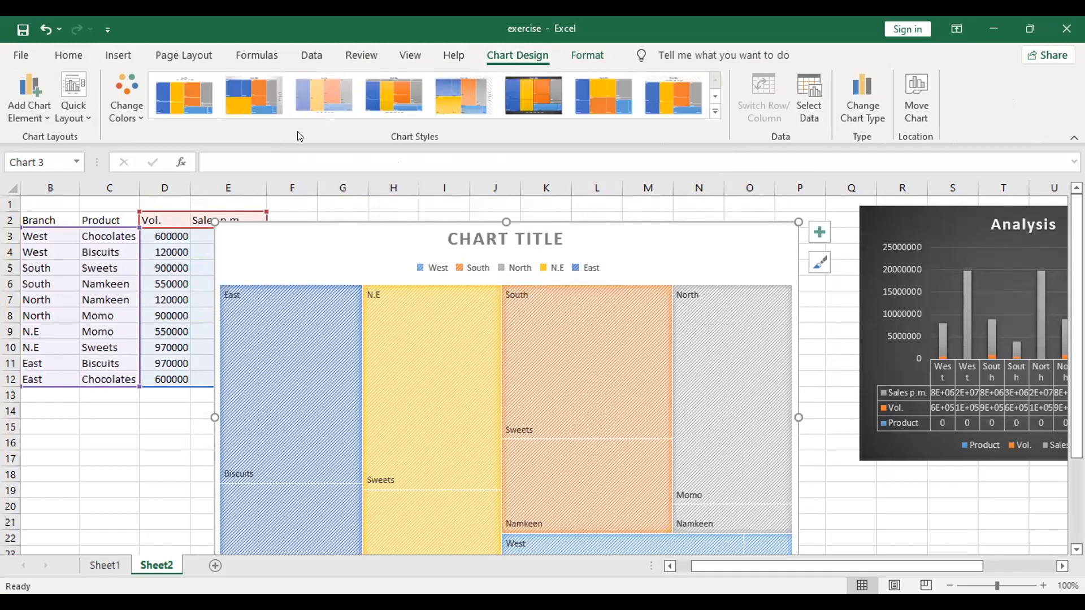
Step: Review the treemap's available chart elements and inspect its hatched branch and product blocks
left_click(817, 230)
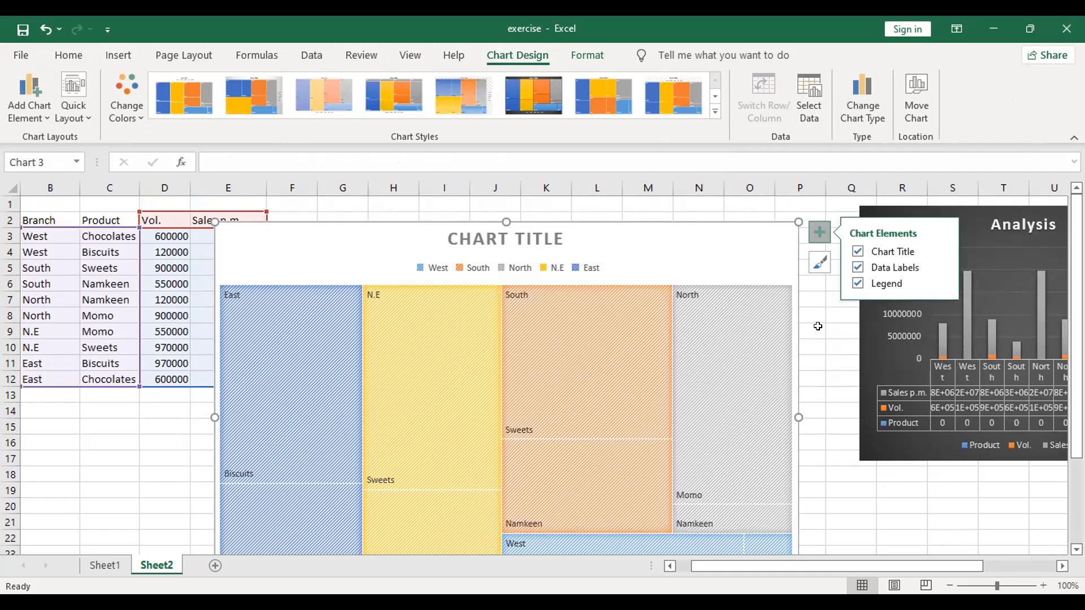
scroll(818, 326, "down", 1)
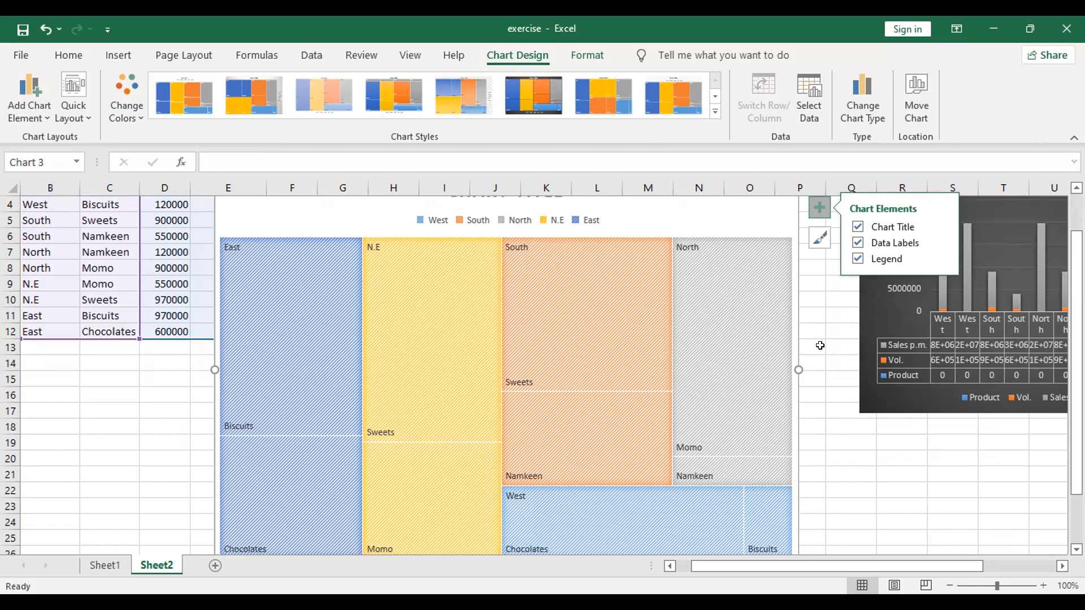
left_click(820, 345)
scroll(802, 350, "down", 2)
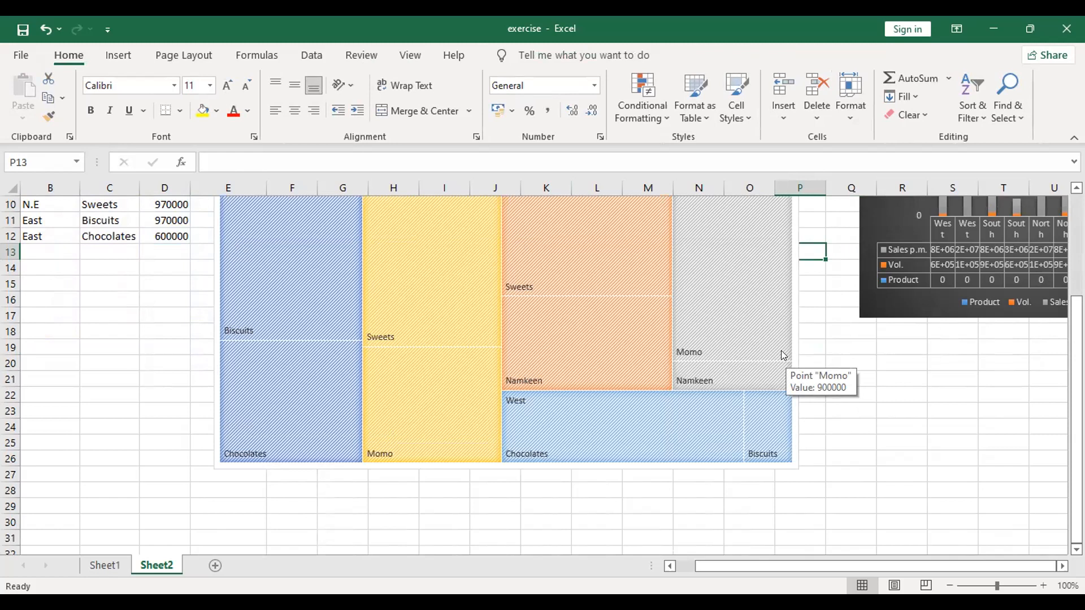
scroll(794, 305, "up", 3)
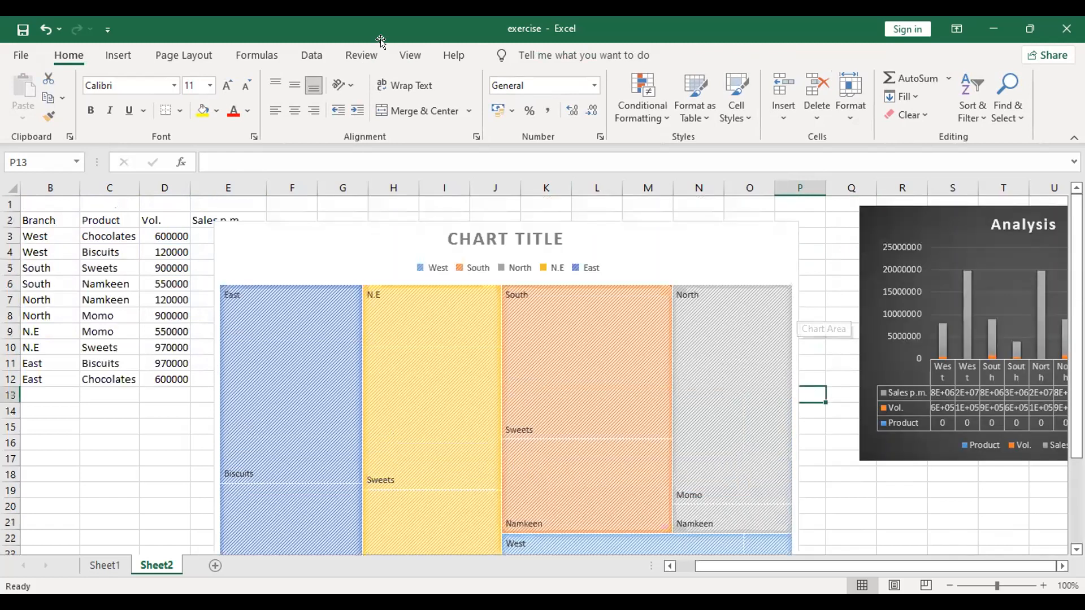
Step: Try to move the Analysis chart down so that it starts at about row 22
left_click(948, 207)
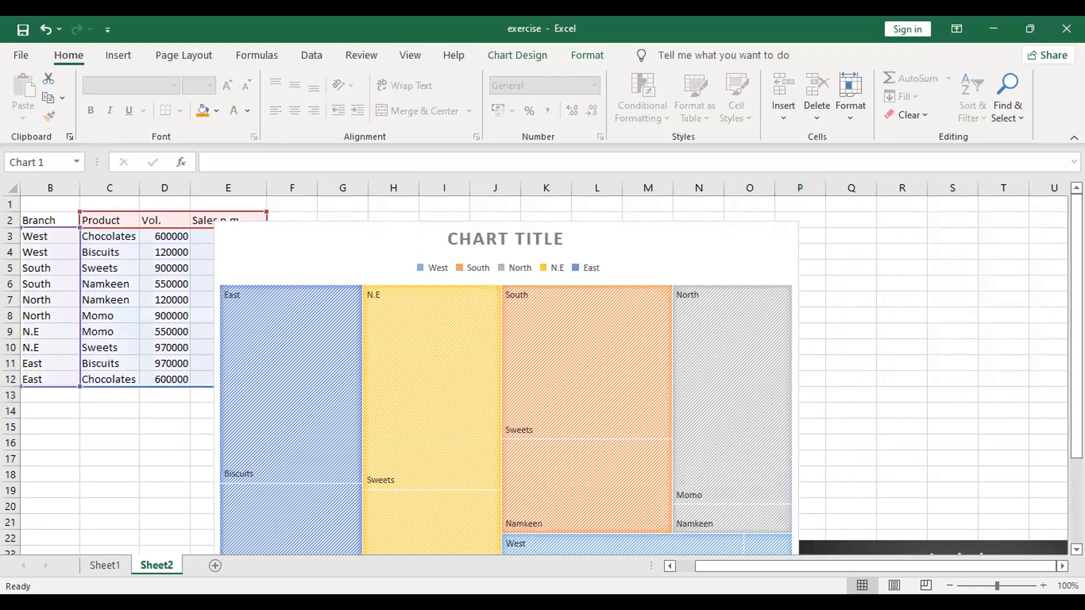
scroll(799, 396, "down", 3)
scroll(841, 355, "up", 3)
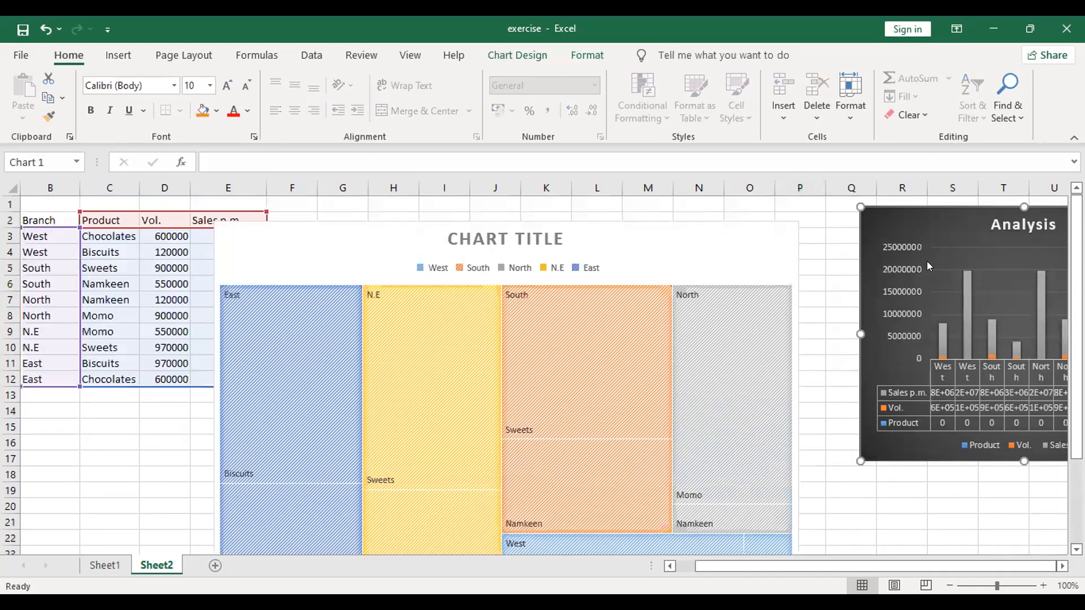
left_click_drag(932, 209, 938, 537)
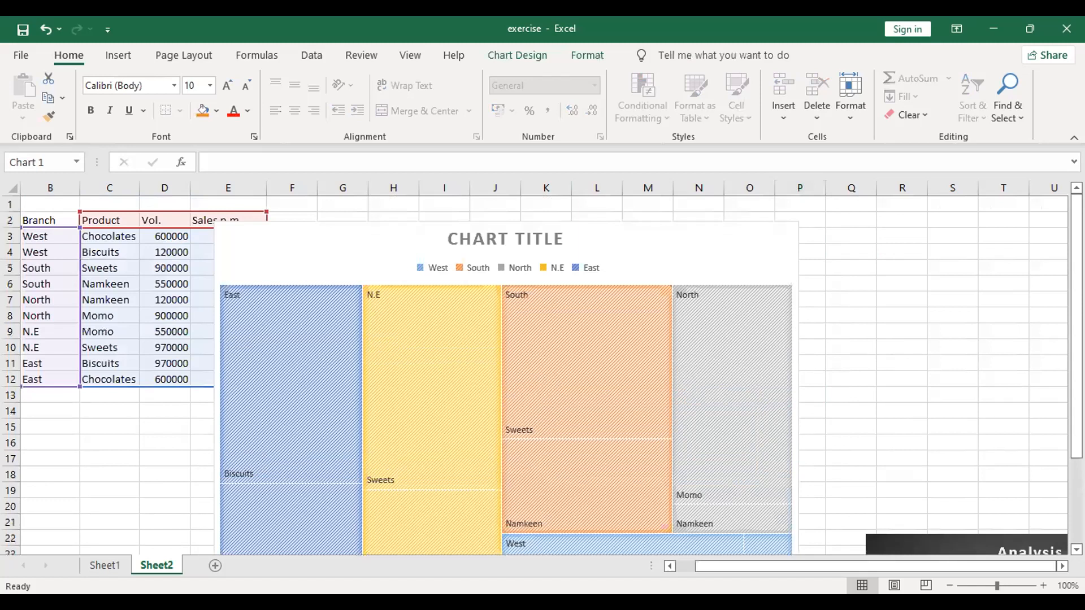
Step: Shrink the treemap to span from about column I to the start of column P and about 16 rows high
left_click(538, 364)
left_click_drag(215, 221, 406, 213)
scroll(405, 354, "down", 3)
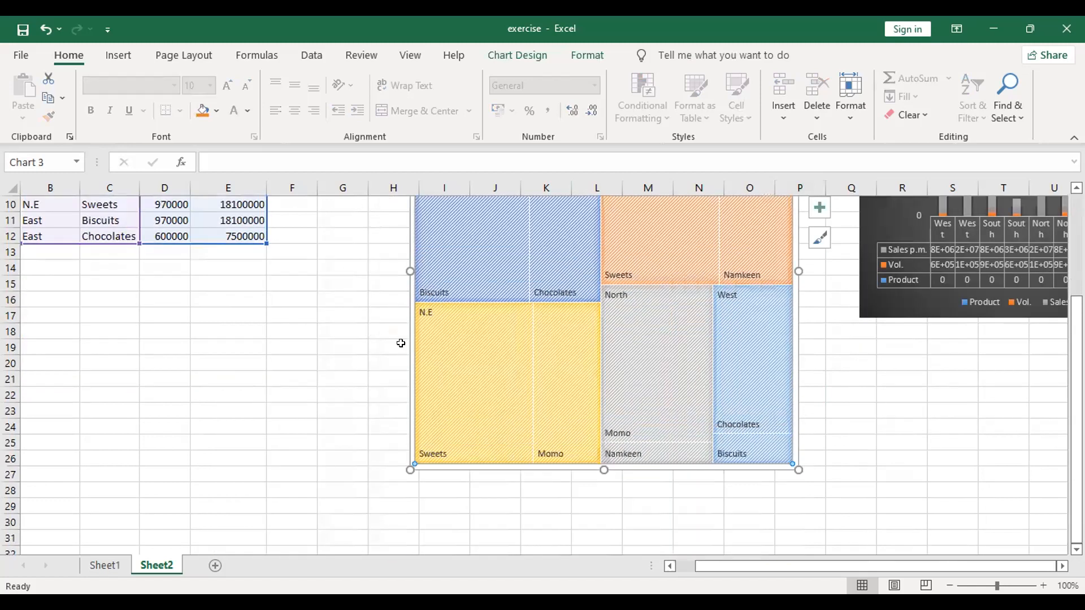
left_click_drag(411, 470, 445, 324)
Step: Move the treemap below the branch table so that it starts at about row 16 and ends at column G
scroll(669, 479, "up", 3)
left_click_drag(458, 267, 136, 425)
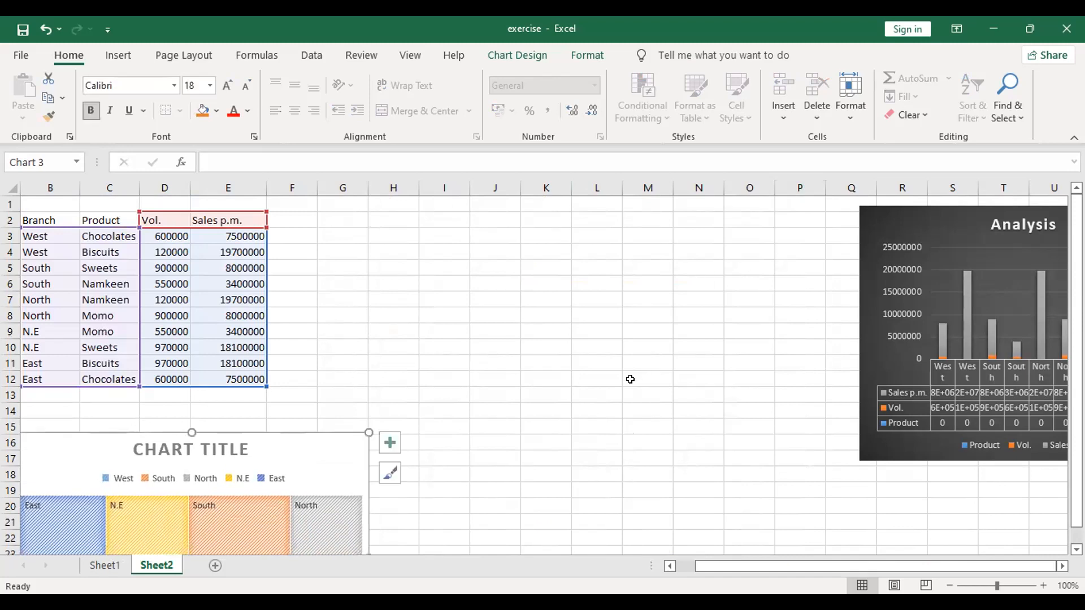
scroll(554, 430, "down", 4)
left_click(545, 436)
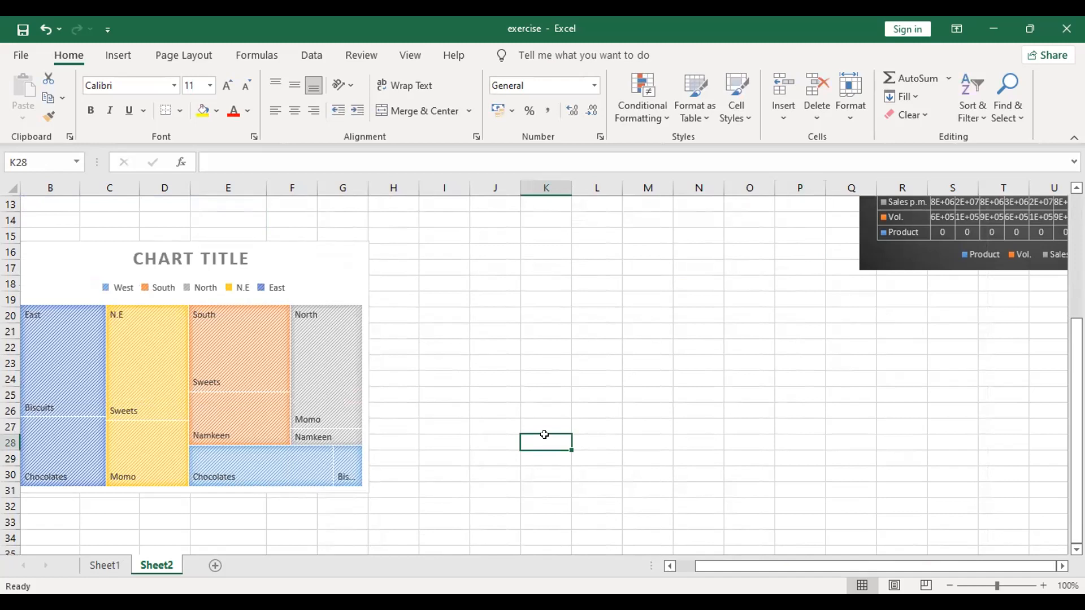
scroll(543, 431, "up", 4)
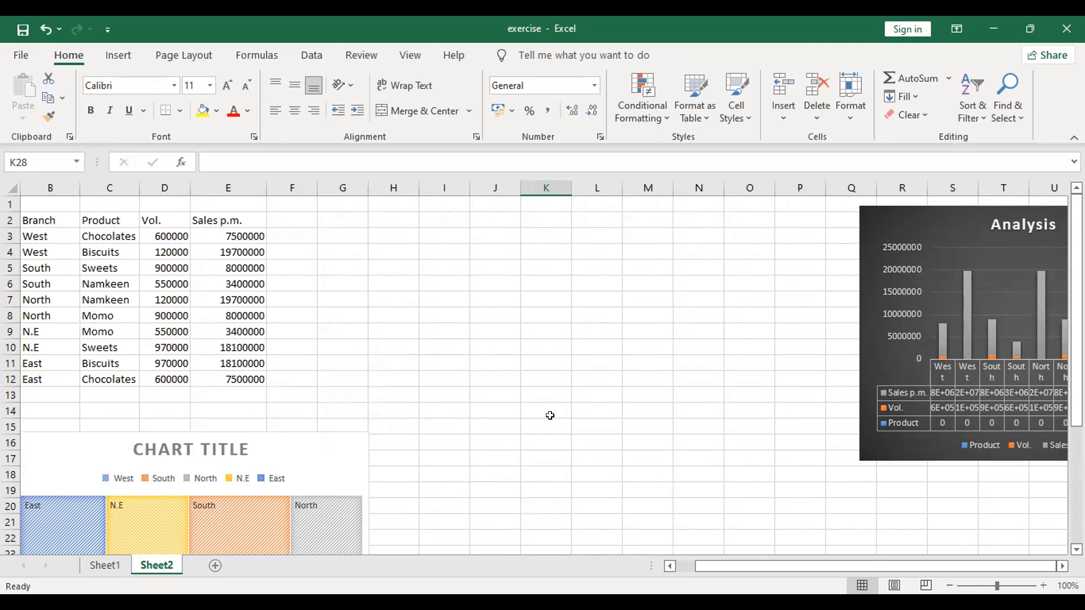
Step: Copy the Product and Vol. columns, C2:D12, and paste them starting at cell H2
left_click(133, 239)
left_click_drag(147, 243, 175, 359)
left_click(342, 363)
left_click_drag(130, 222, 159, 379)
key("ctrl+c")
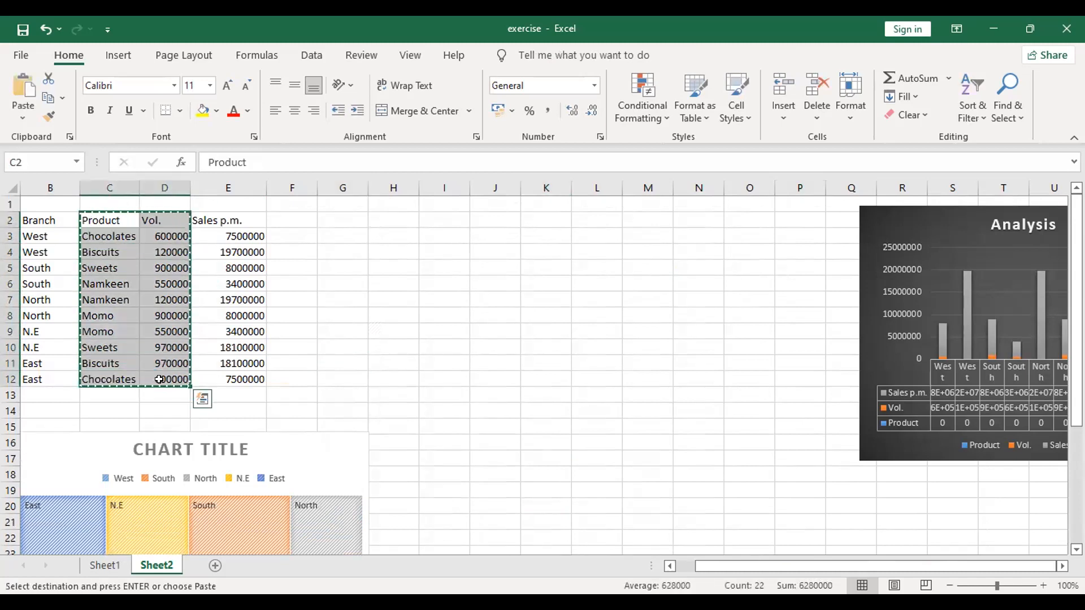
left_click(360, 217)
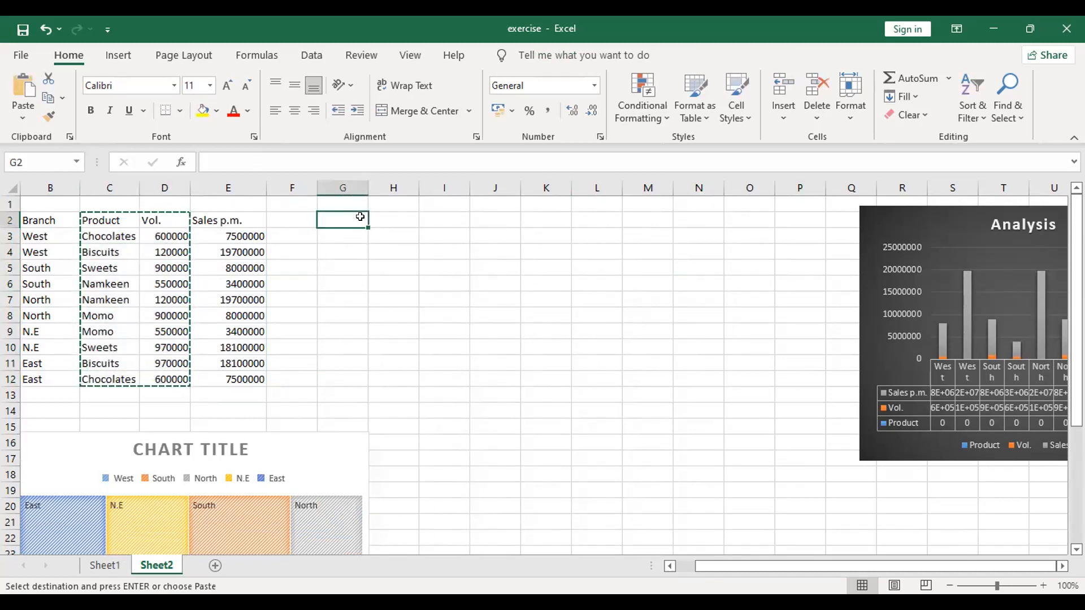
left_click(388, 222)
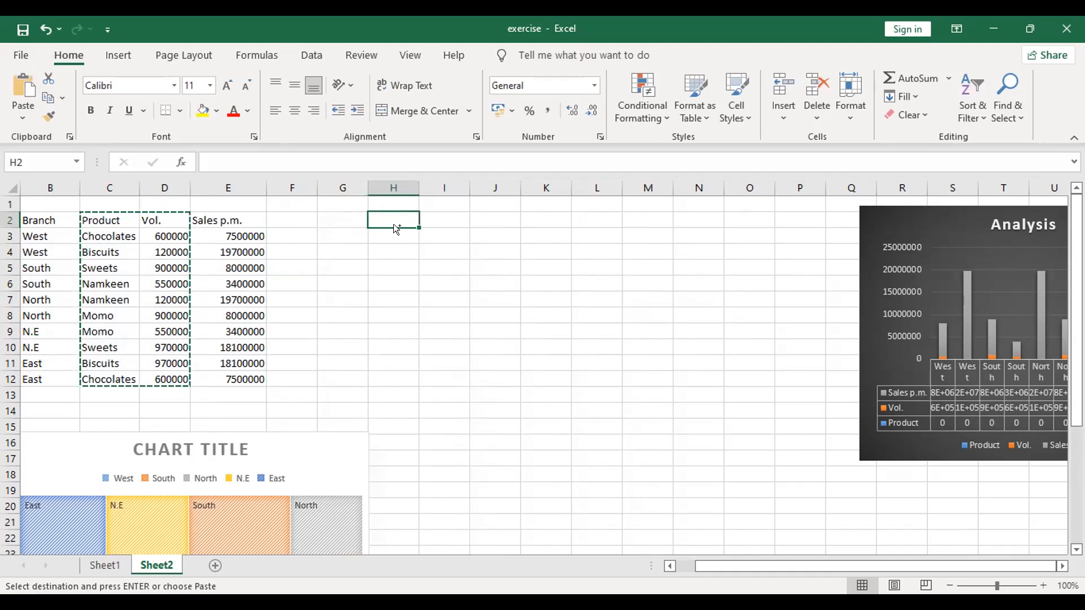
key("ctrl+v")
left_click(647, 390)
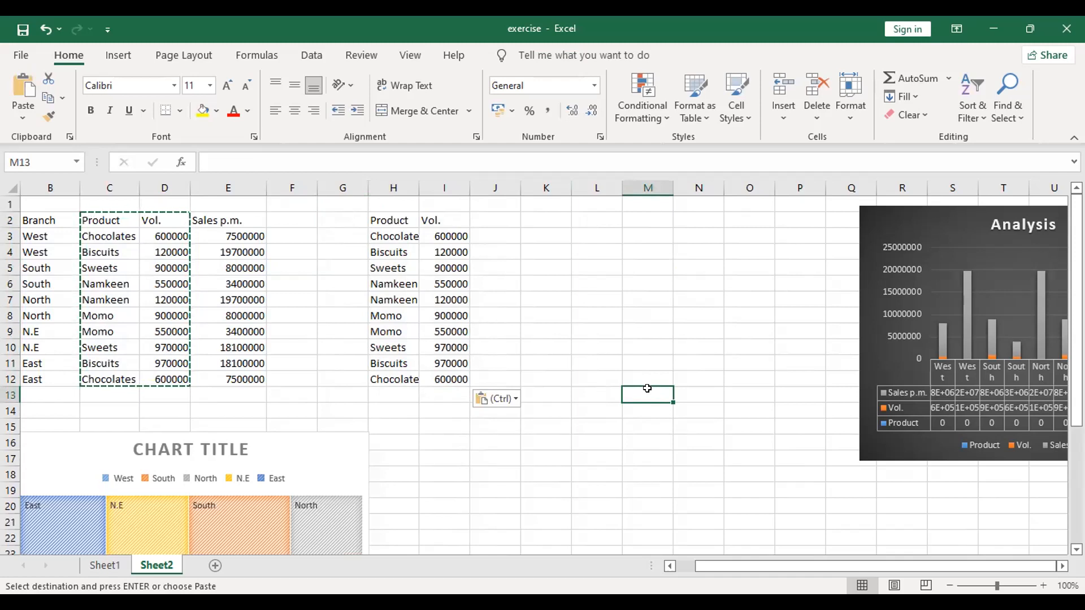
left_click(628, 327)
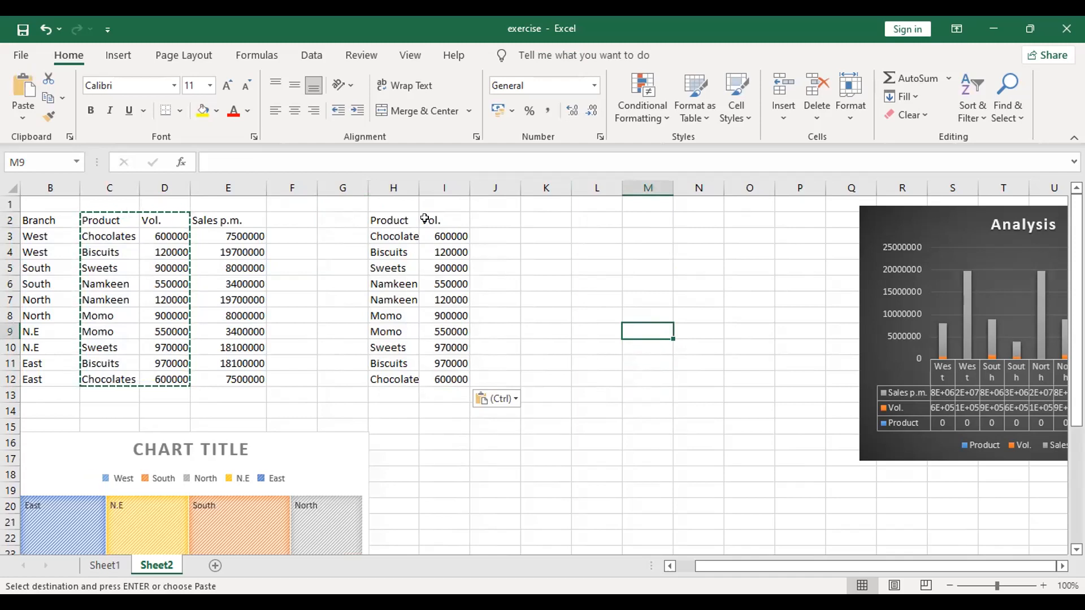
left_click(423, 199)
left_click(399, 216)
left_click(426, 201)
left_click(404, 201)
type("201")
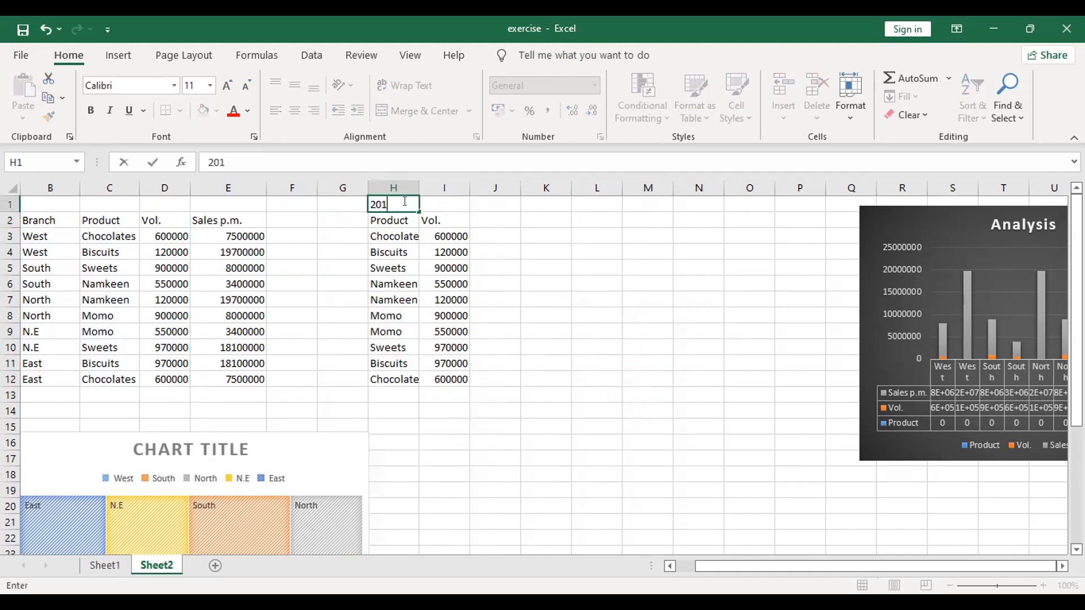
key("BackSpace")
key("BackSpace")
key("BackSpace")
Step: Enter the year 2016 in cell I1 above the copied Vol. column
key("Tab")
type("200")
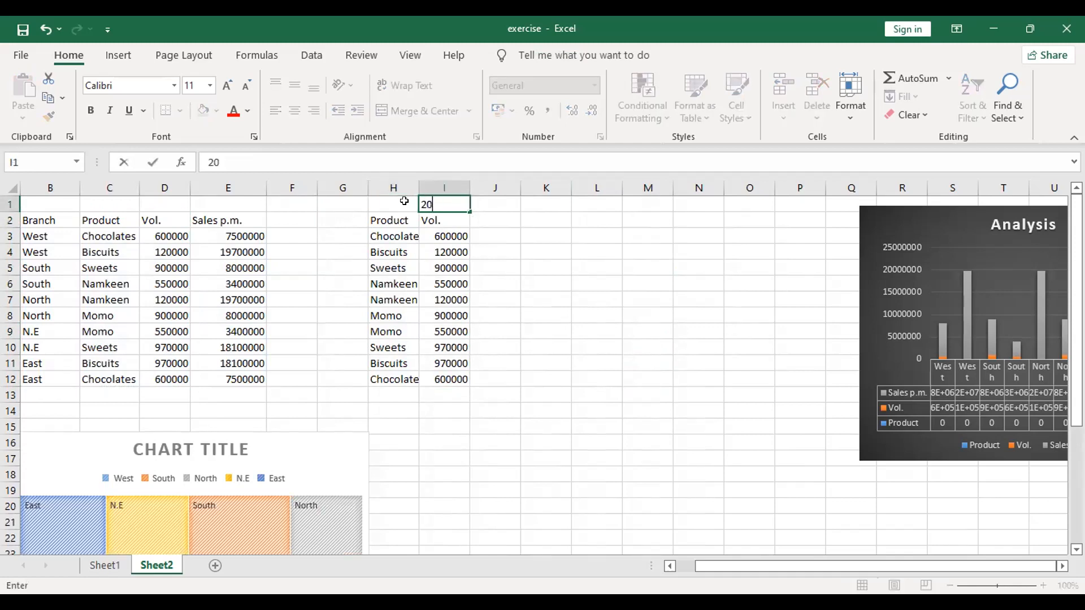
key("BackSpace")
type("16")
left_click(522, 326)
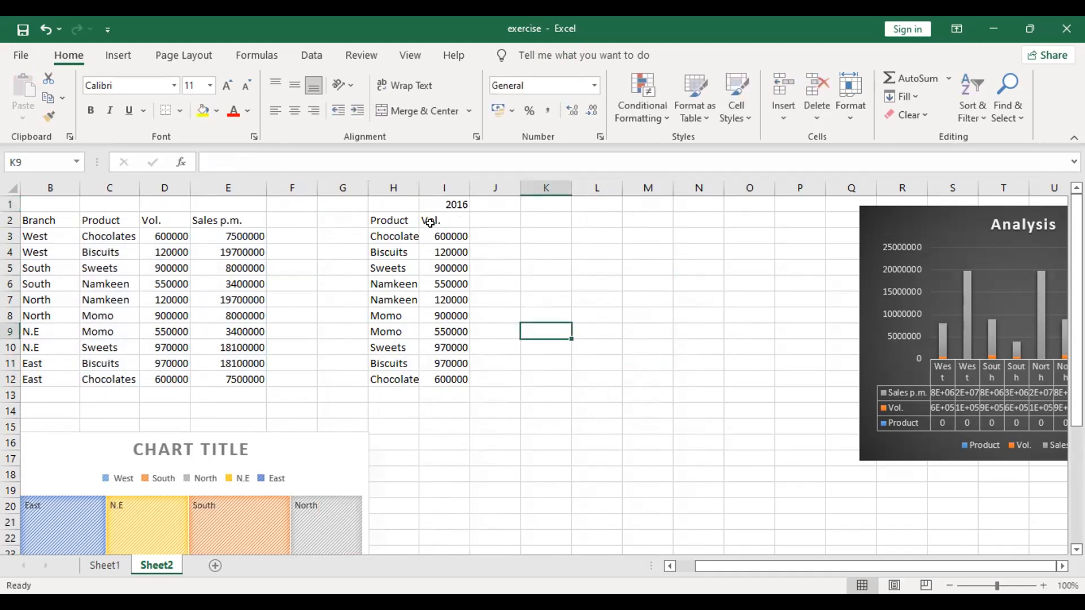
Step: Enter the years 2017, 2018, 2019 and 2020 in cells J1 to M1 beside the 2016 heading
left_click(475, 199)
type("201")
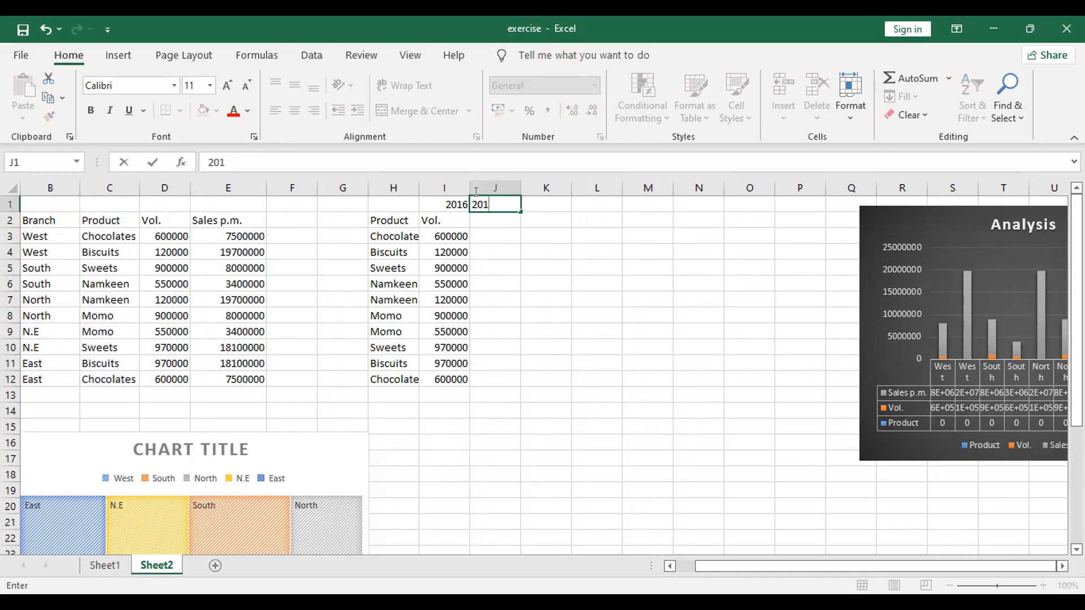
type("7")
key("Tab")
type("2018")
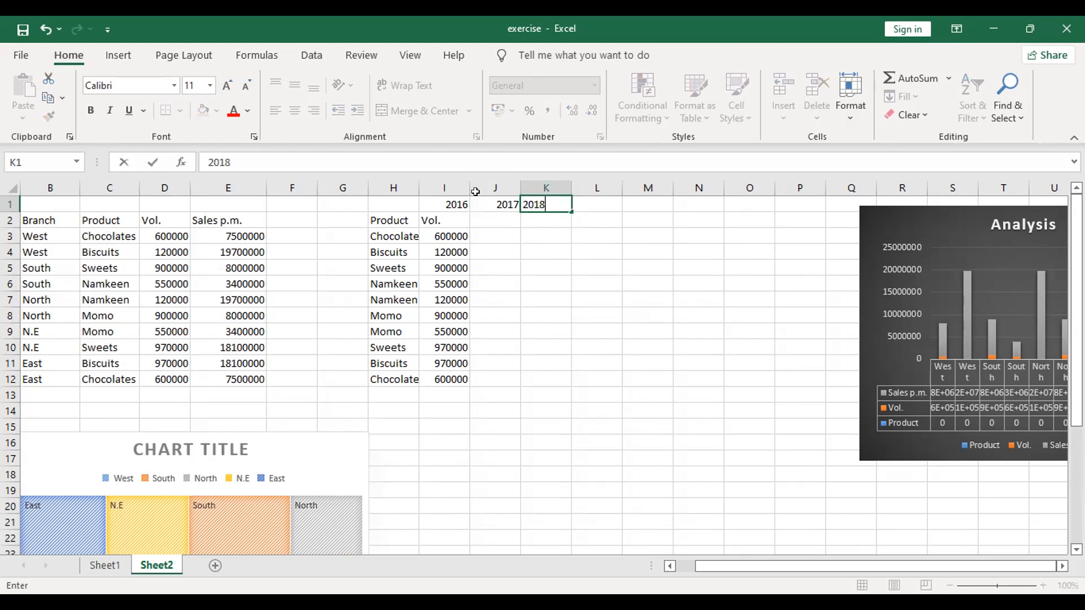
key("Tab")
type("20")
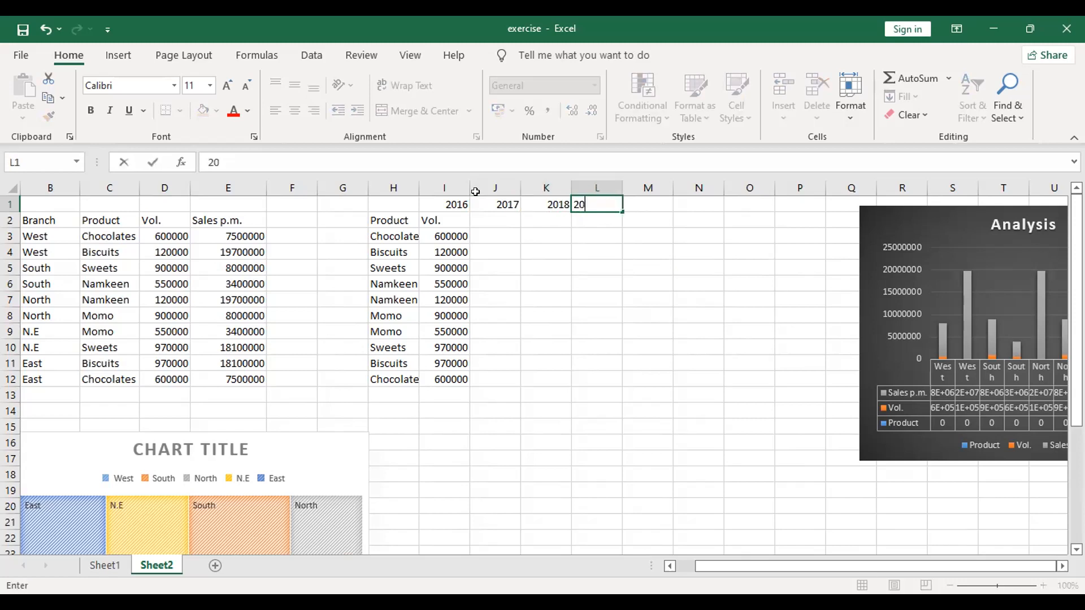
type("19")
key("Tab")
type("2020")
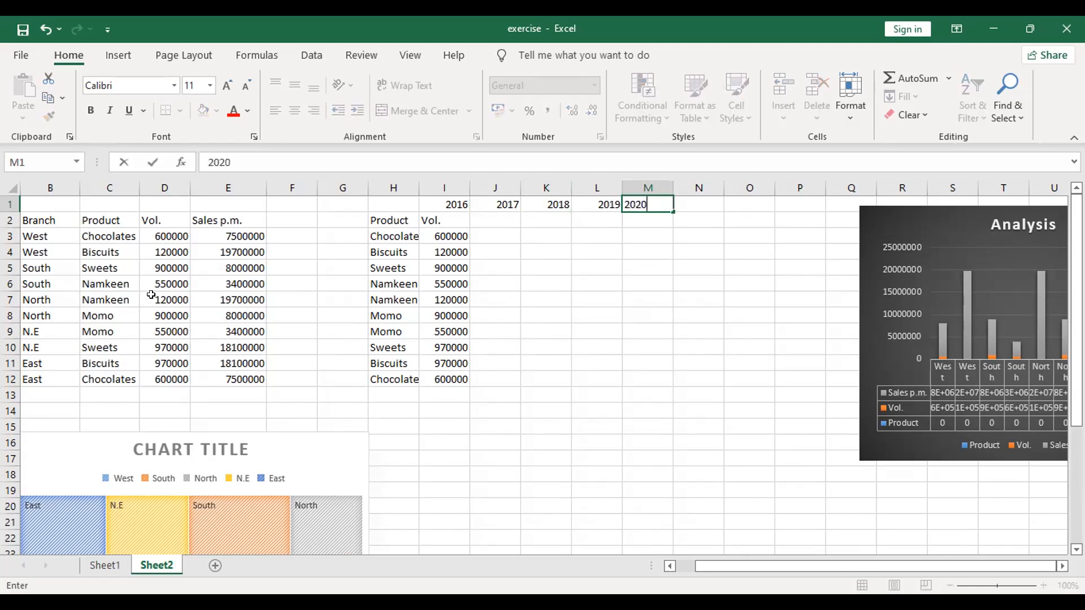
left_click(563, 376)
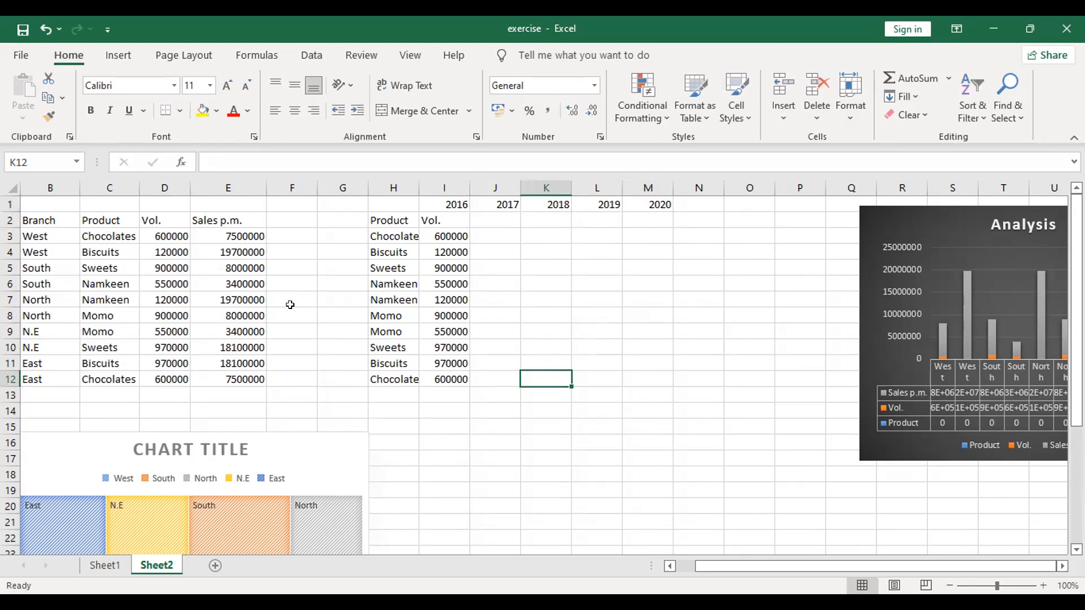
left_click_drag(439, 230, 462, 370)
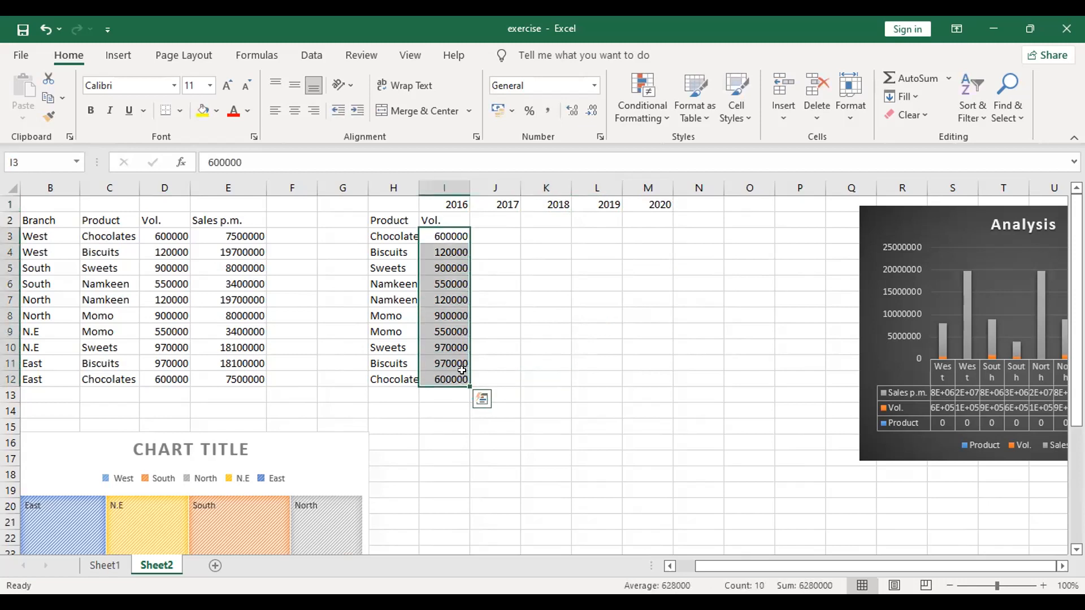
key("ctrl+c")
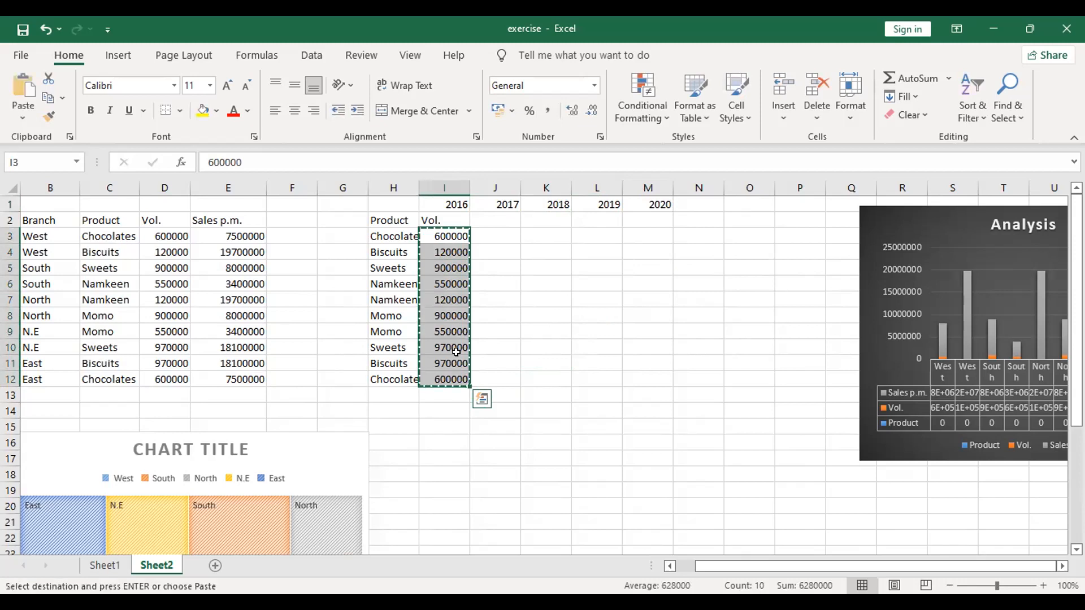
left_click(495, 230)
right_click(495, 230)
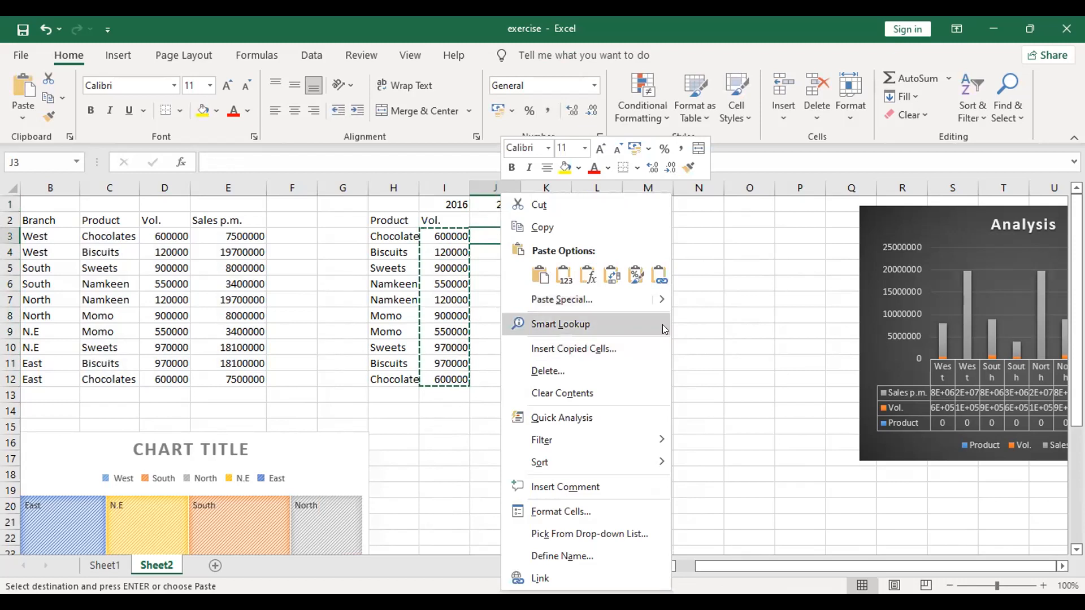
left_click(703, 332)
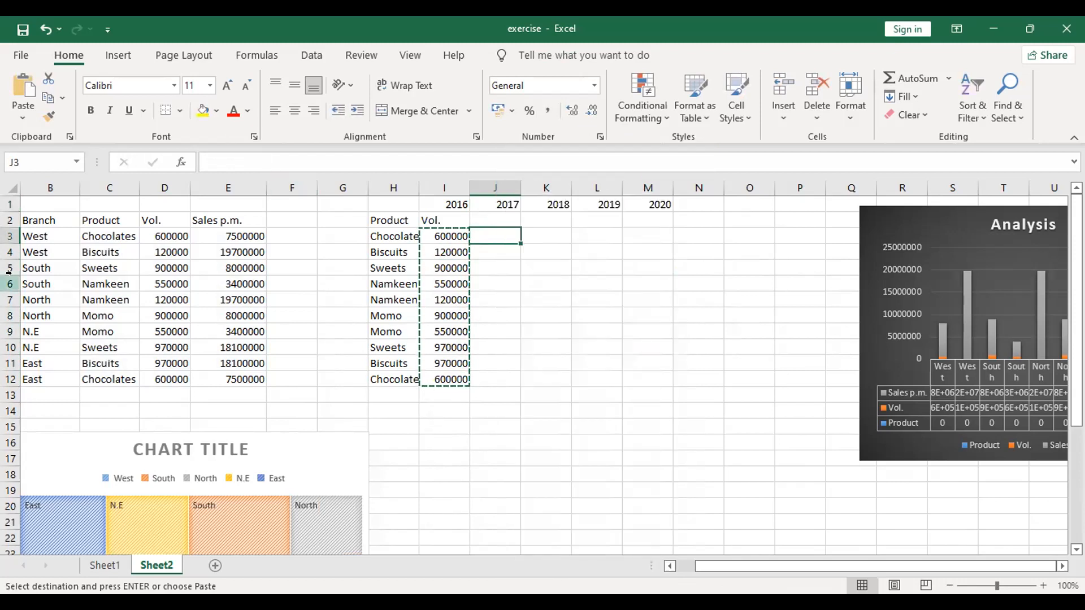
left_click(917, 95)
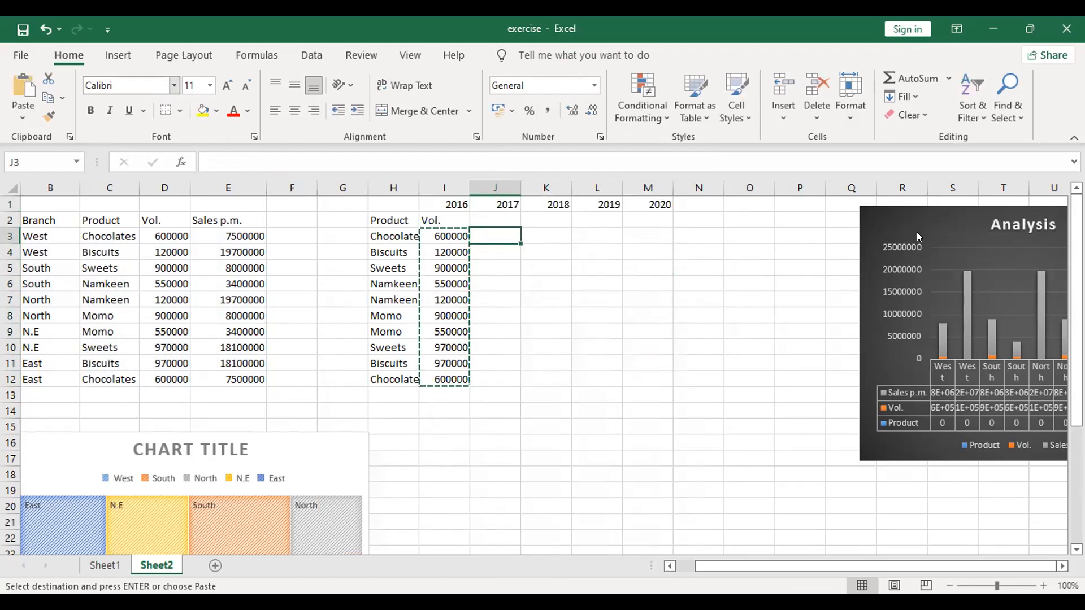
left_click(917, 231)
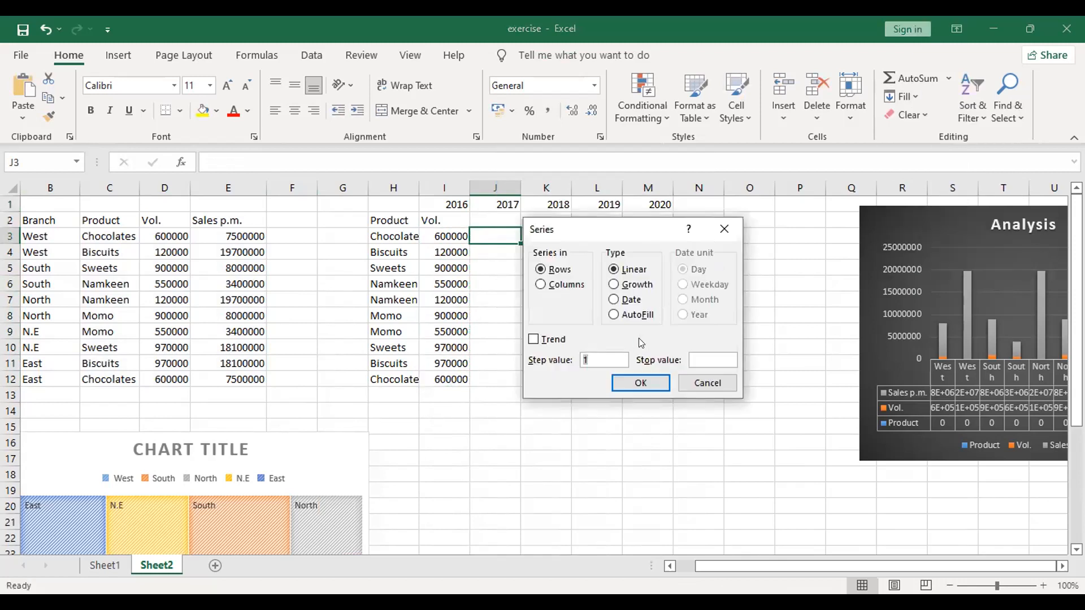
left_click(716, 233)
left_click_drag(444, 236, 441, 376)
left_click(564, 339)
left_click_drag(444, 220, 441, 378)
key("ctrl+c")
left_click(499, 223)
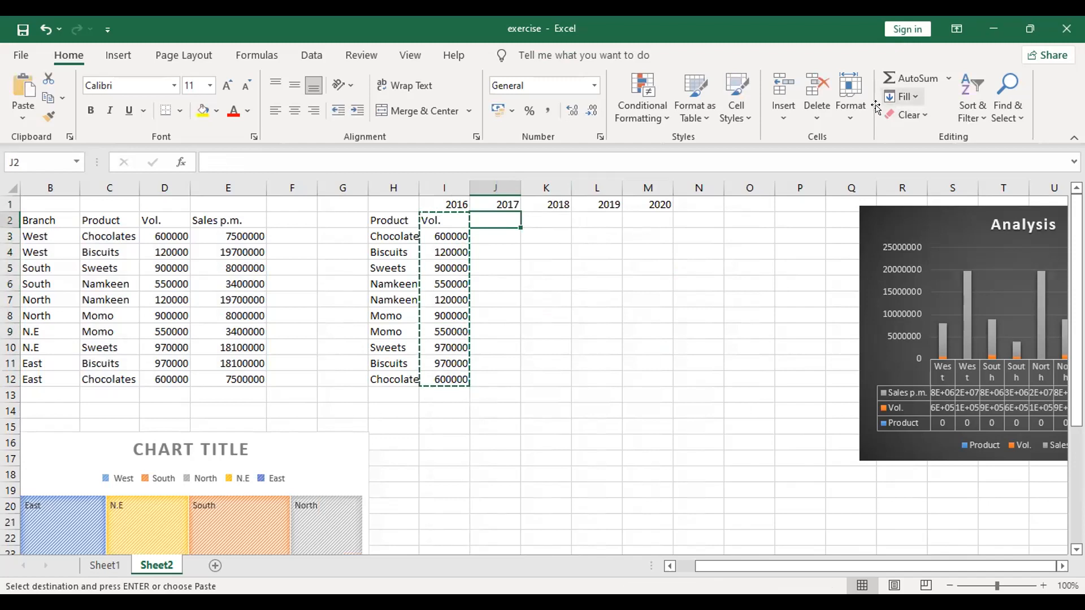
right_click(497, 223)
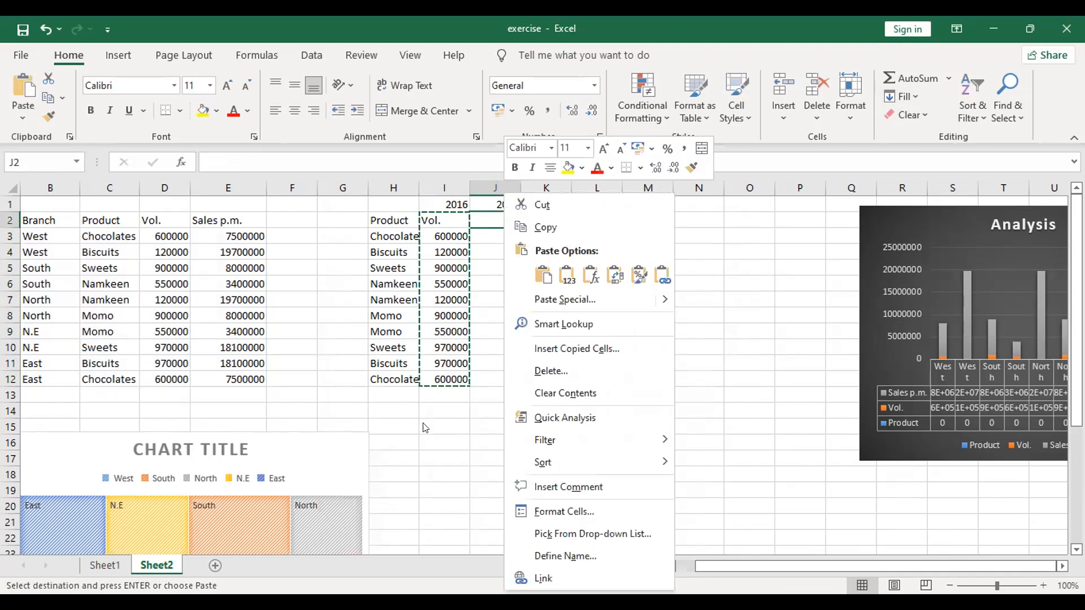
key("Escape")
key("Escape")
left_click(626, 330)
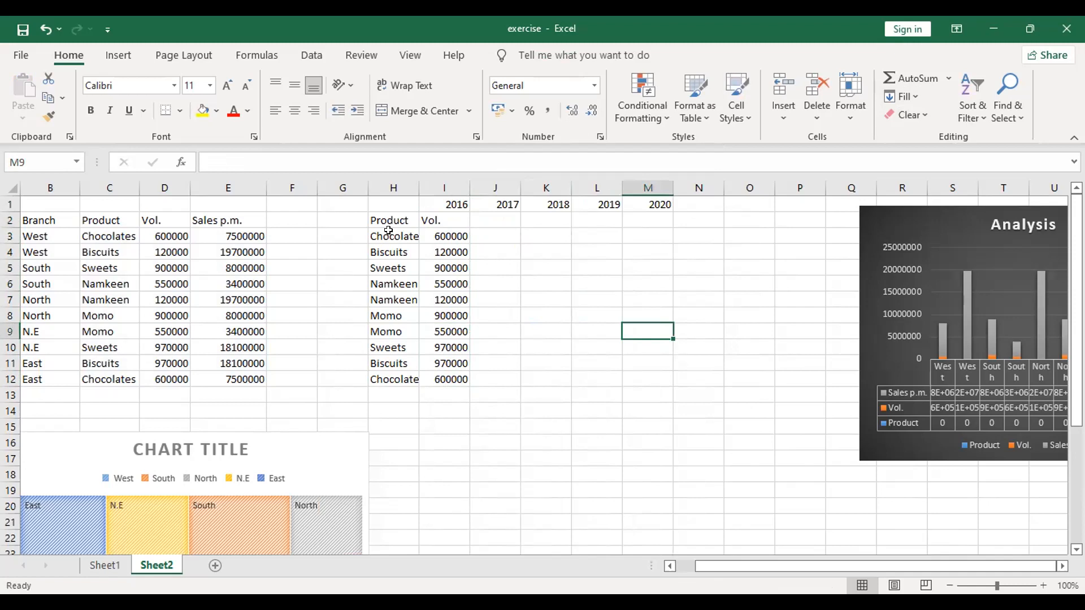
Step: Fill the range I3:M12 with a linear series in columns using a step value of 1000
left_click(444, 229)
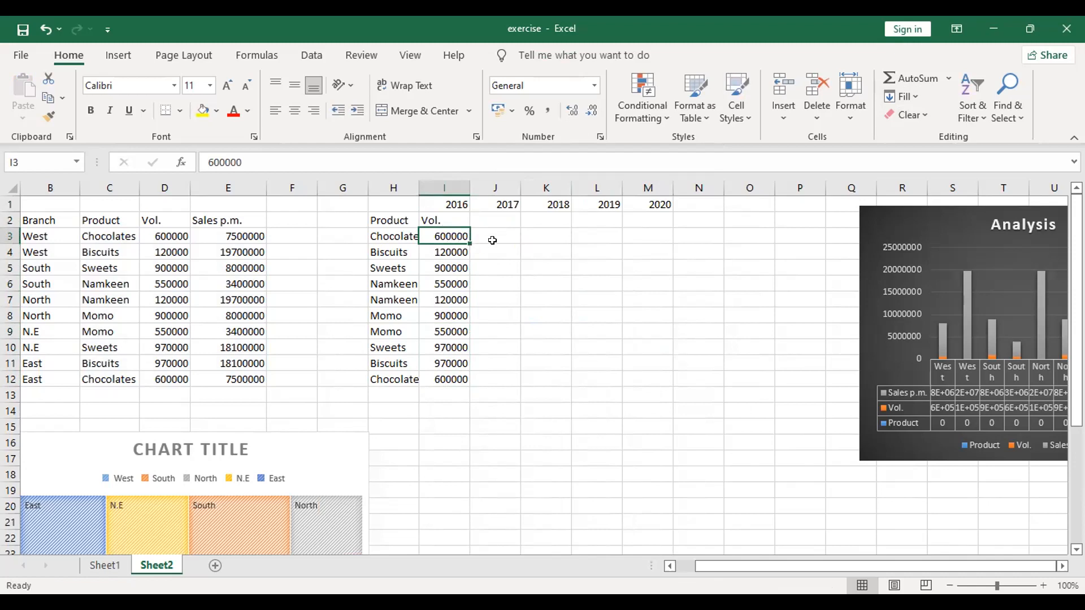
key("shift+Down")
key("shift+Down")
key("shift+Down")
key("shift+Down")
key("shift+Down")
key("shift+Down")
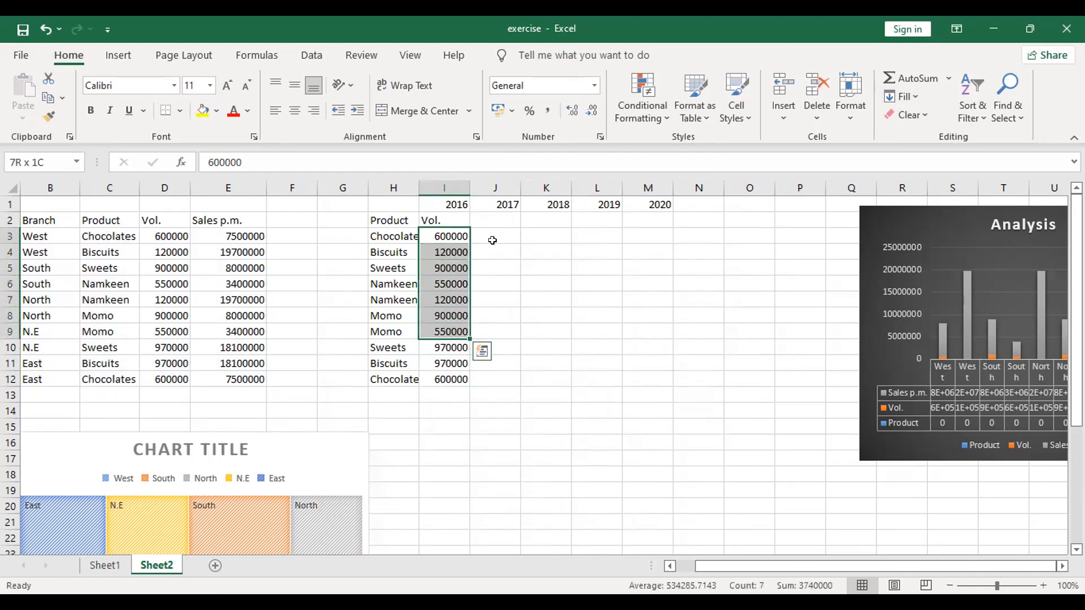
key("shift+Down")
key("shift+Down")
key("shift+Down")
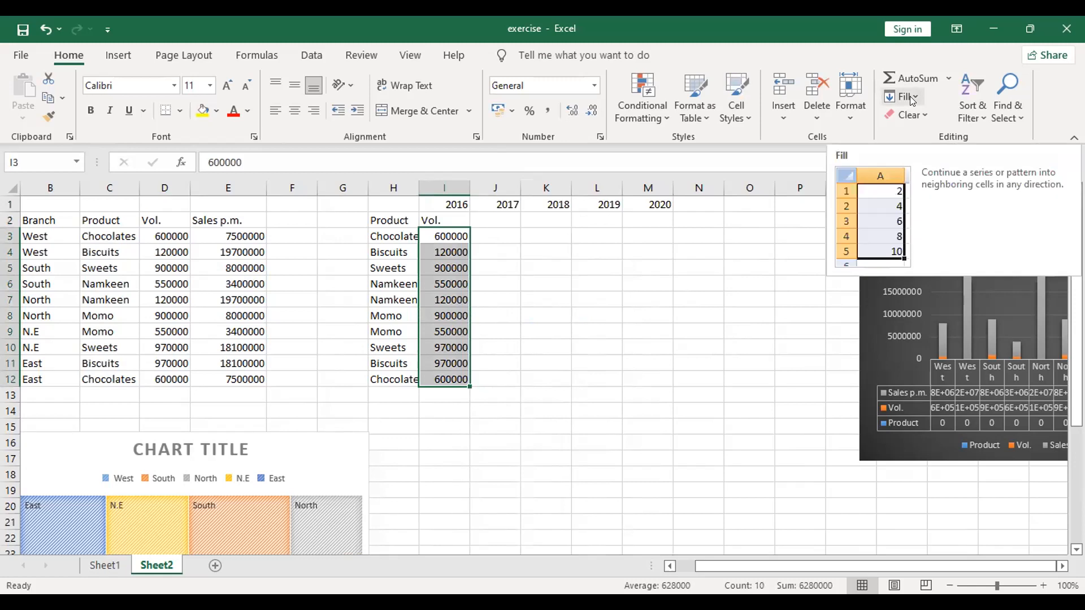
key("shift+Right")
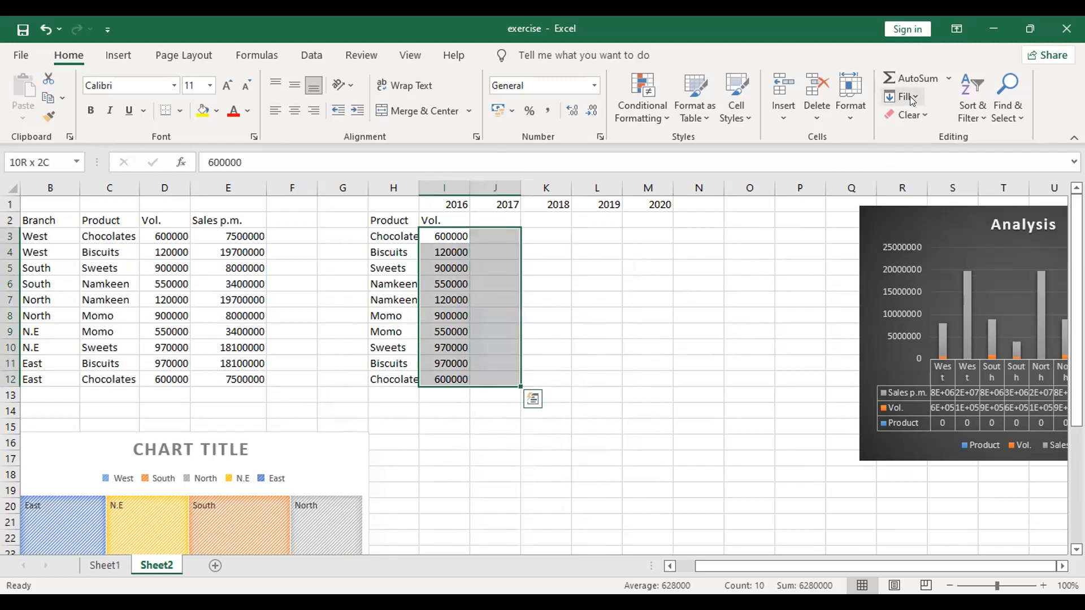
key("shift+Left")
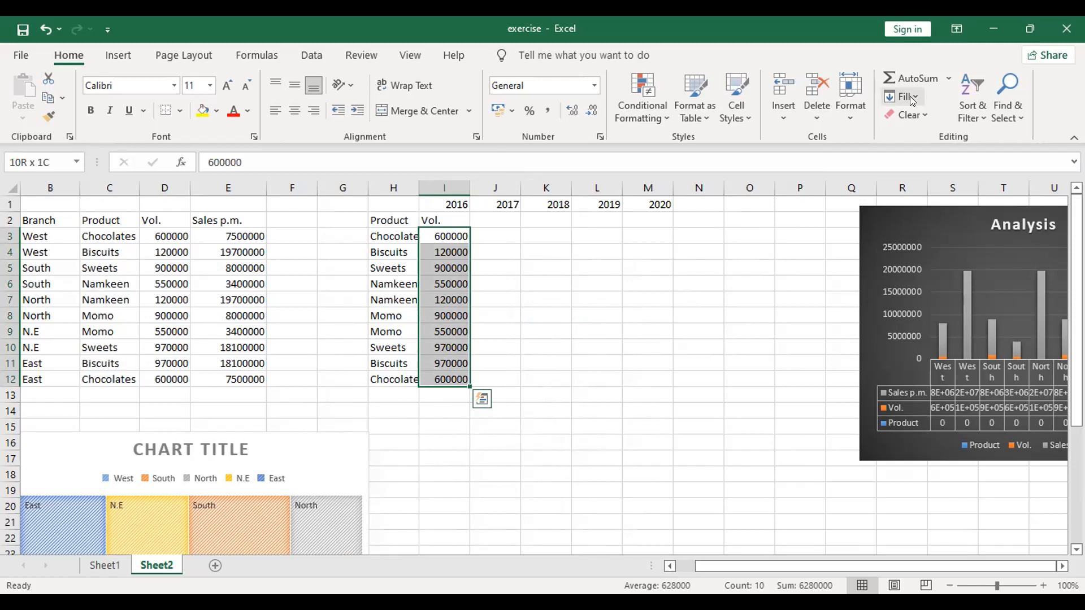
key("shift+Left")
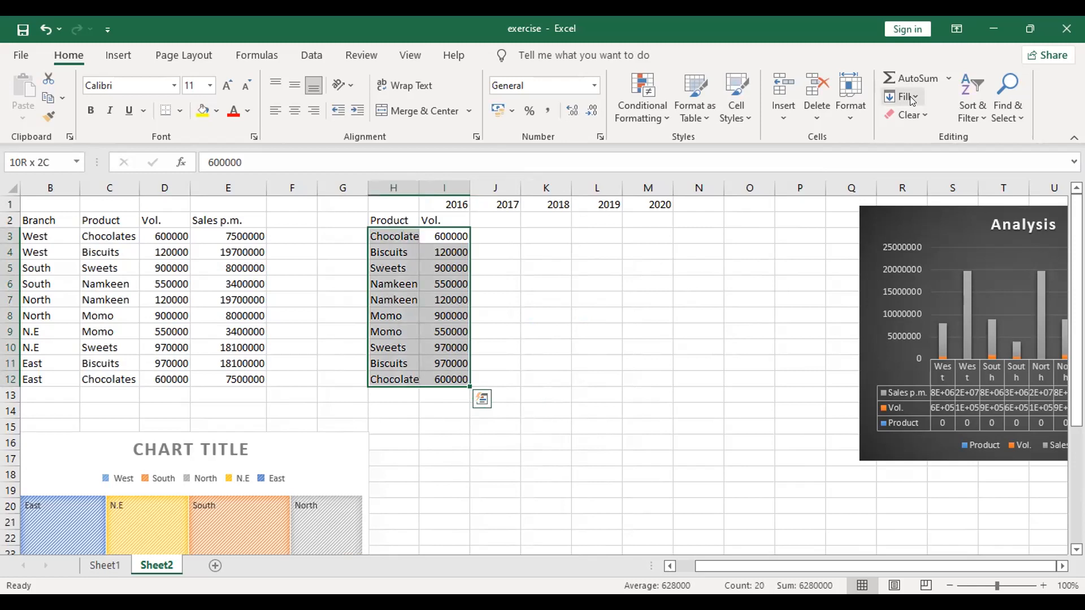
key("shift+Left")
key("shift+Left")
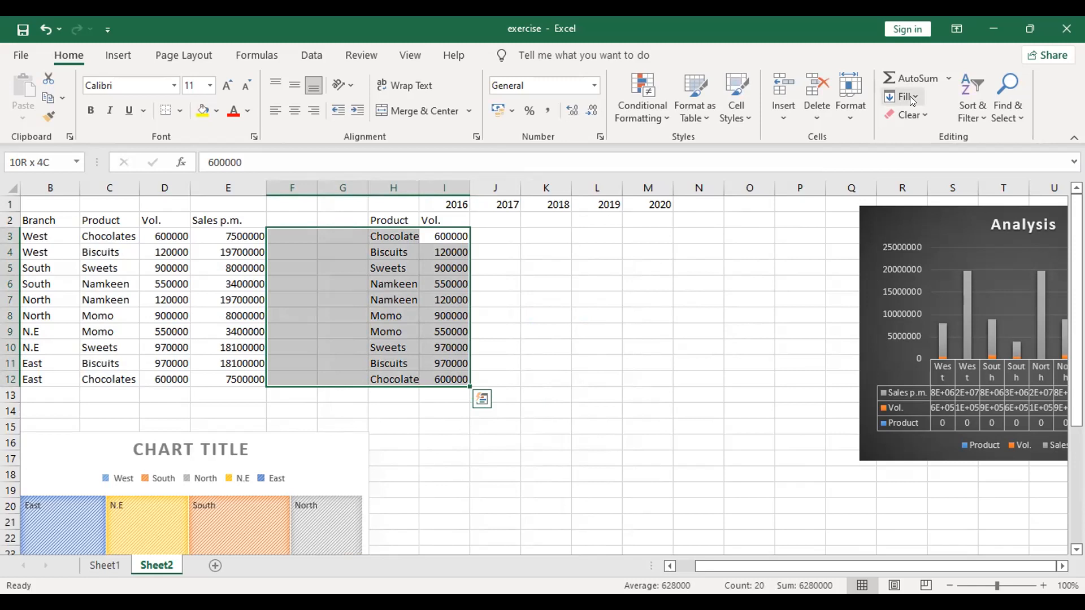
key("shift+Right")
key("shift+Right")
key("shift+Right")
key("shift+Right")
key("shift+Right")
key("shift+Right")
key("shift+Right")
key("shift+Right")
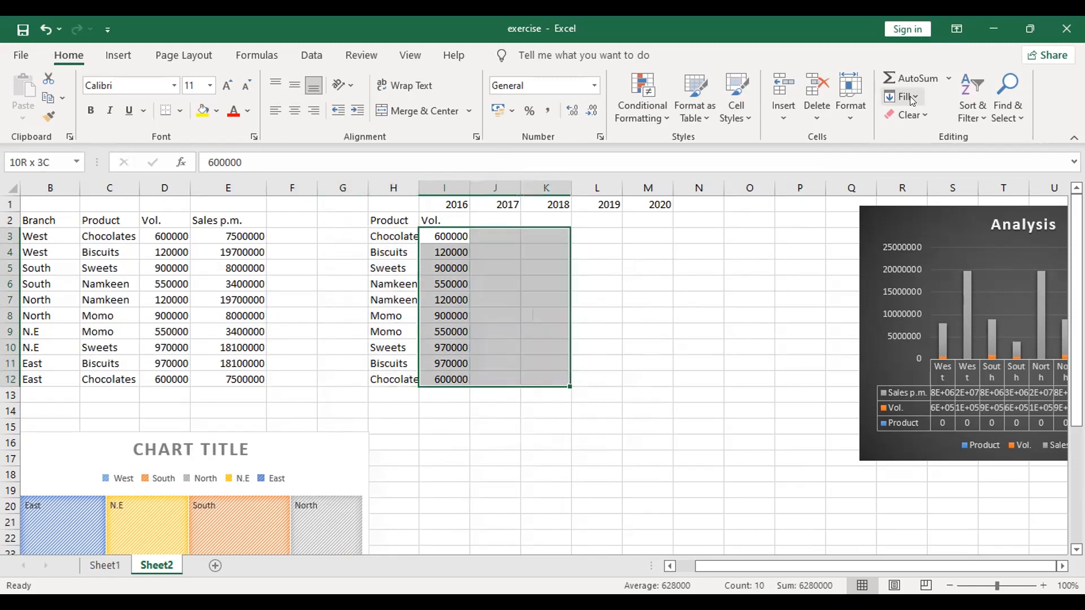
key("shift+Left")
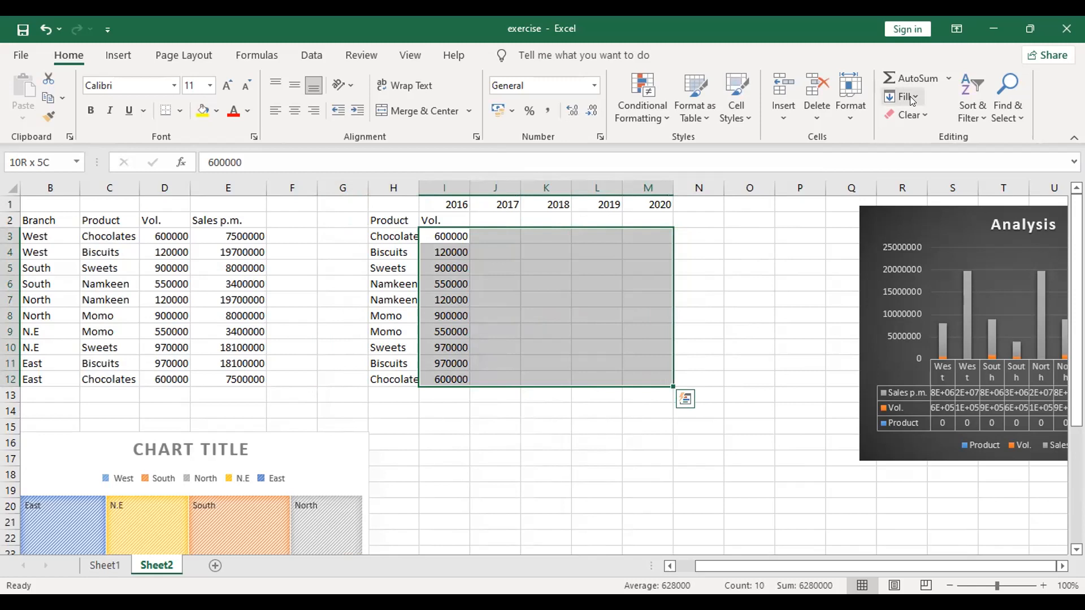
right_click(911, 97)
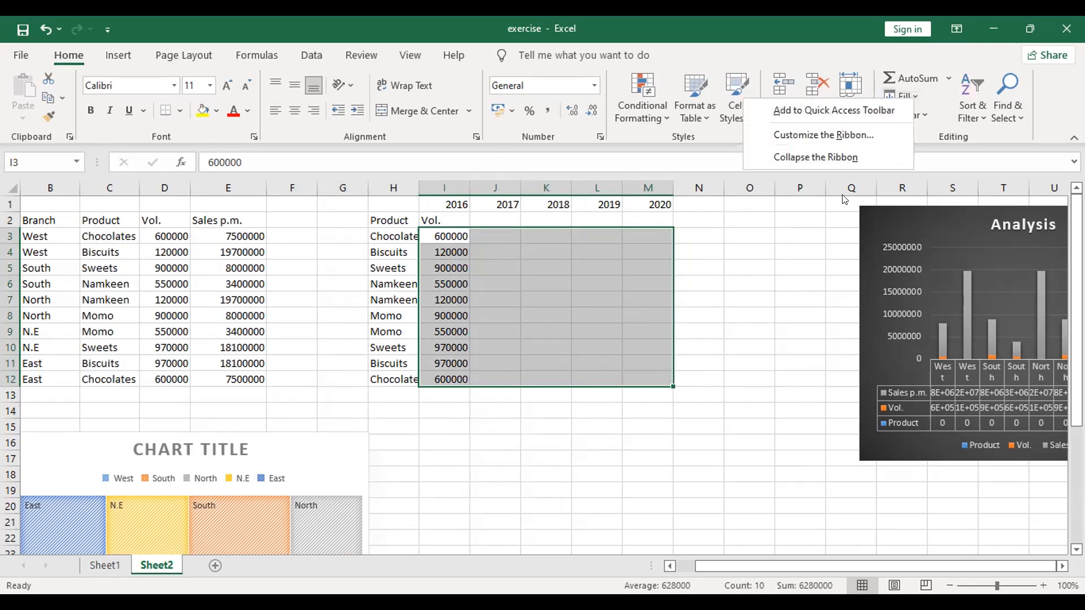
left_click(890, 93)
right_click(890, 93)
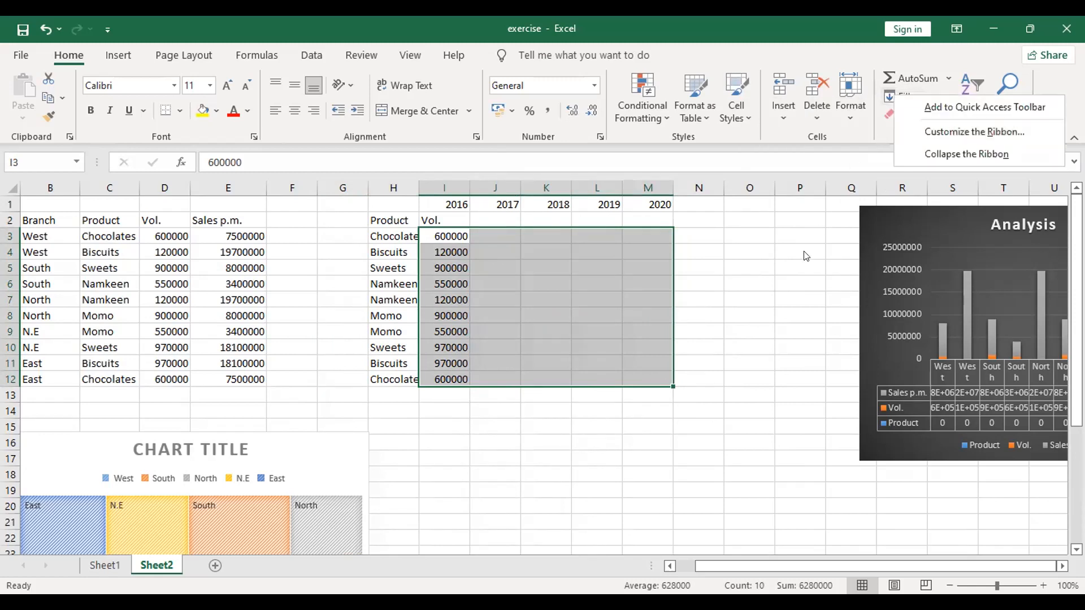
left_click(802, 265)
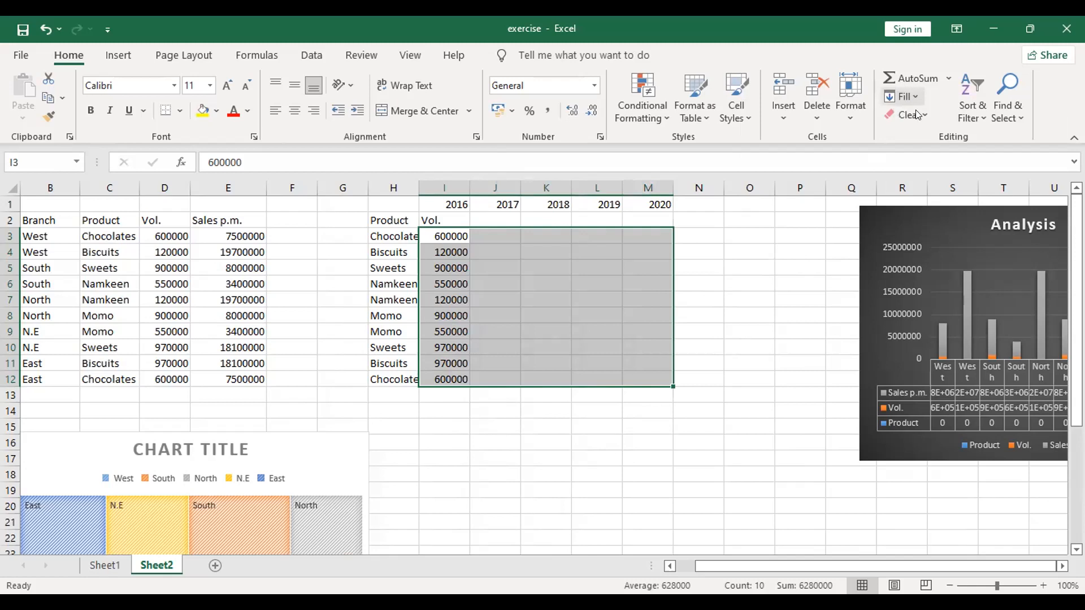
left_click(916, 96)
left_click(927, 228)
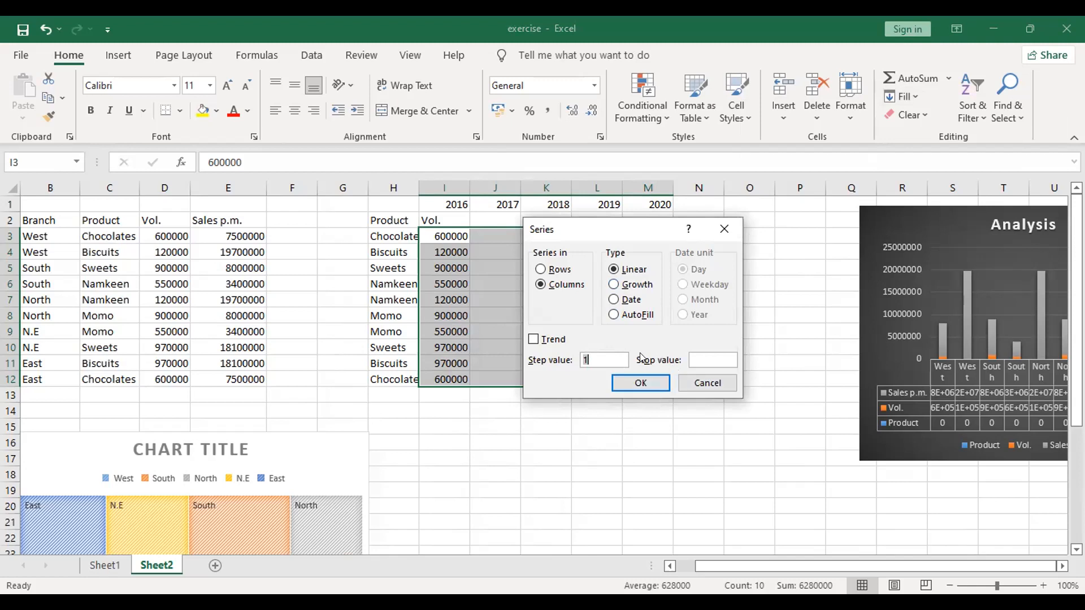
type("1000")
left_click(662, 385)
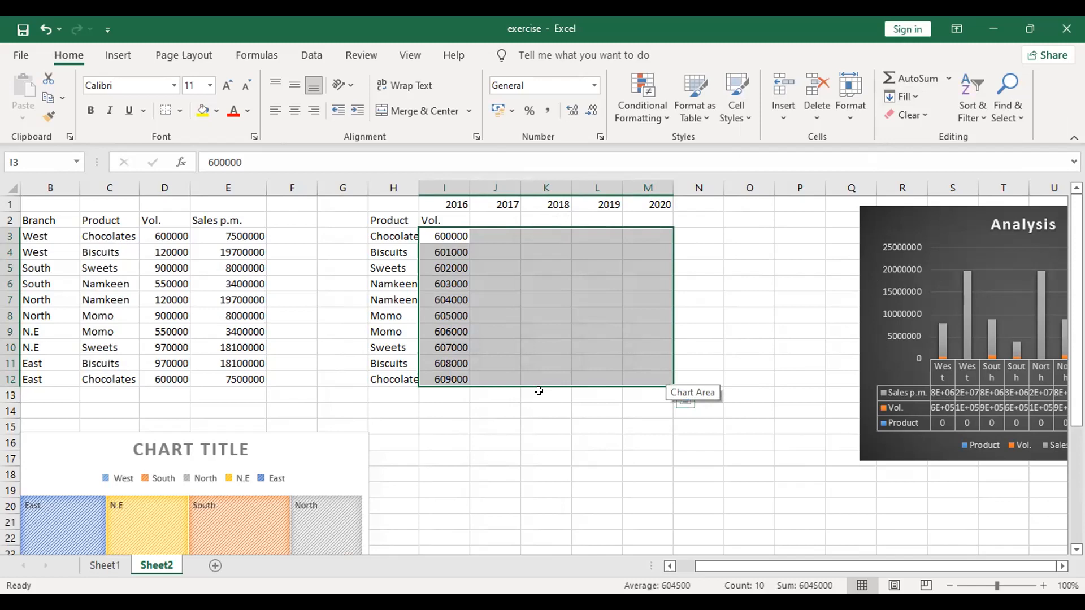
left_click(499, 411)
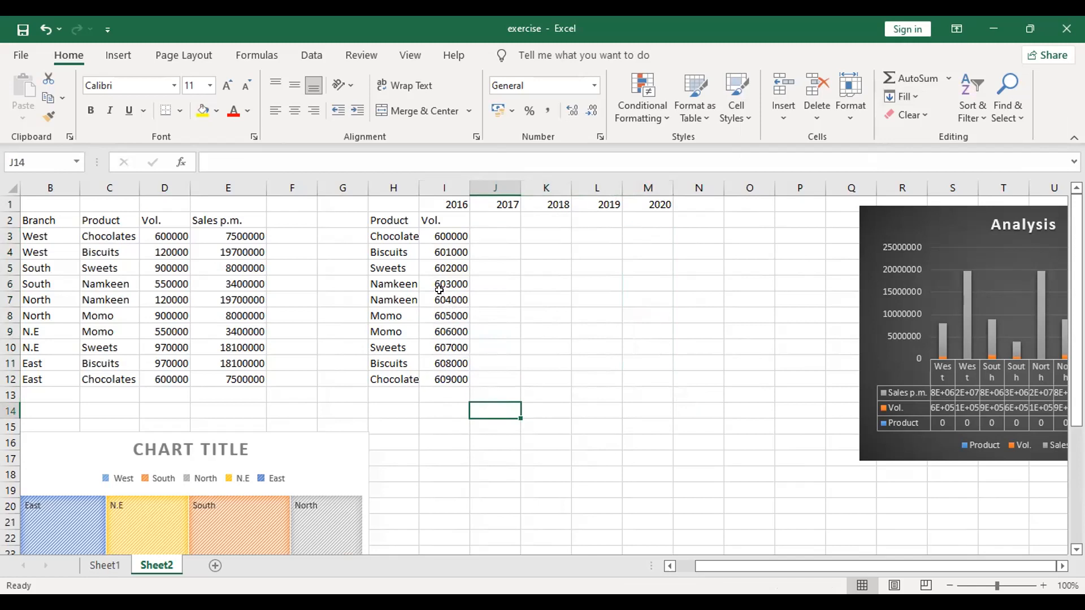
Step: Fill the range I3:M12 with a linear series in rows using a step value of 1000
left_click(390, 228)
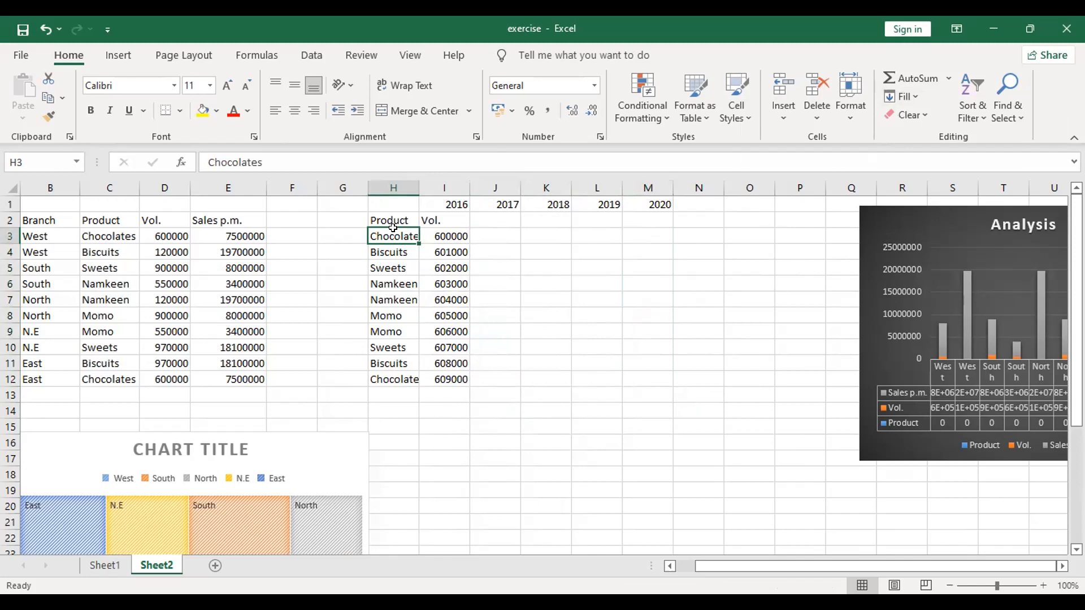
left_click(464, 230)
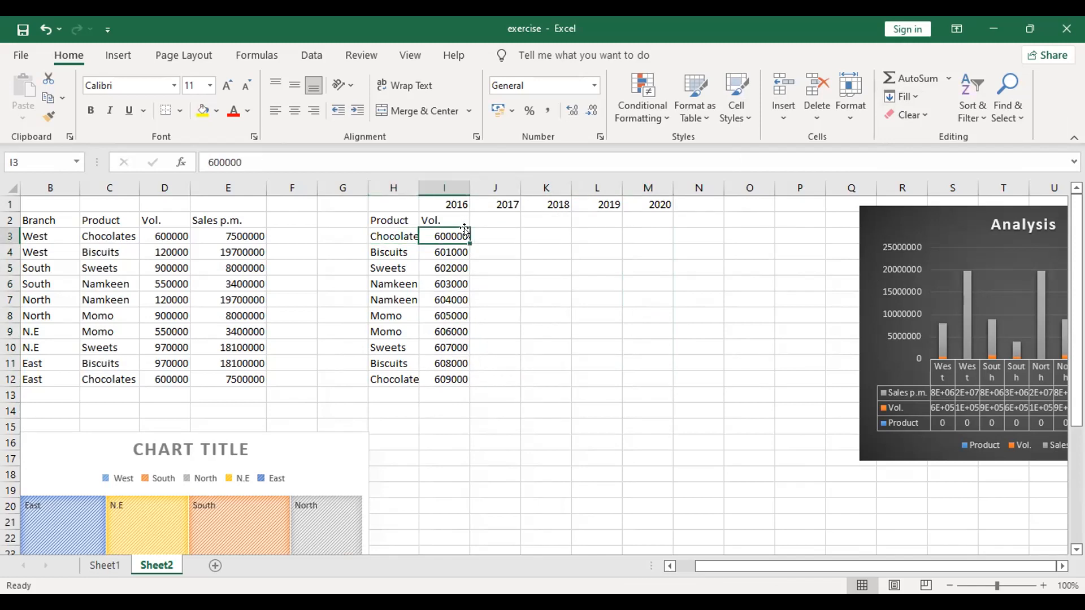
key("shift+Down")
key("shift+Down")
key("shift+Down")
key("shift+Down")
key("shift+Down")
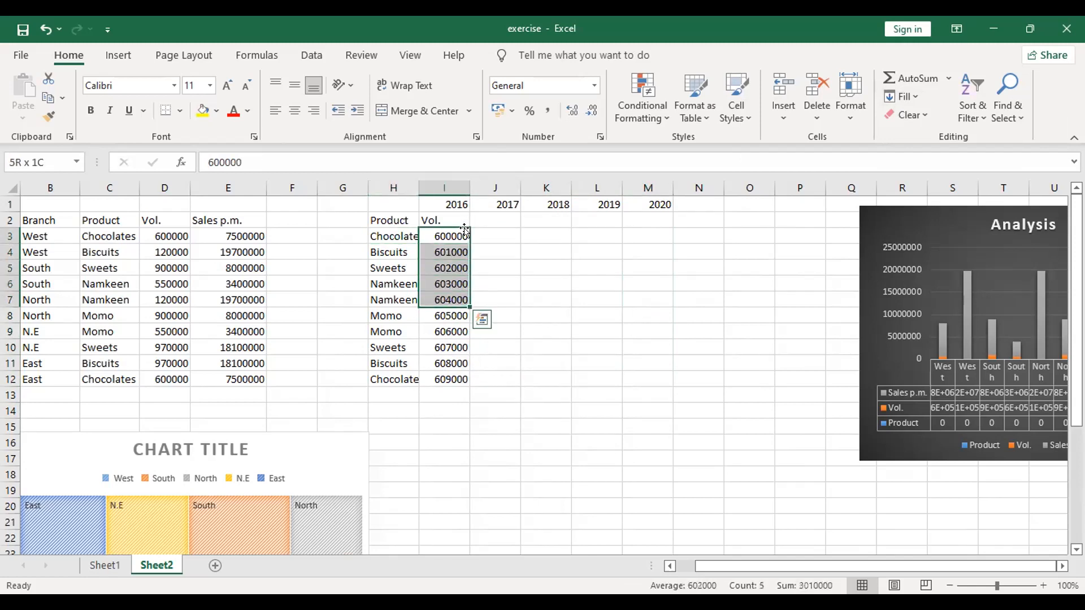
key("shift+Down")
key("shift+Down")
key("shift+Down")
key("shift+Down")
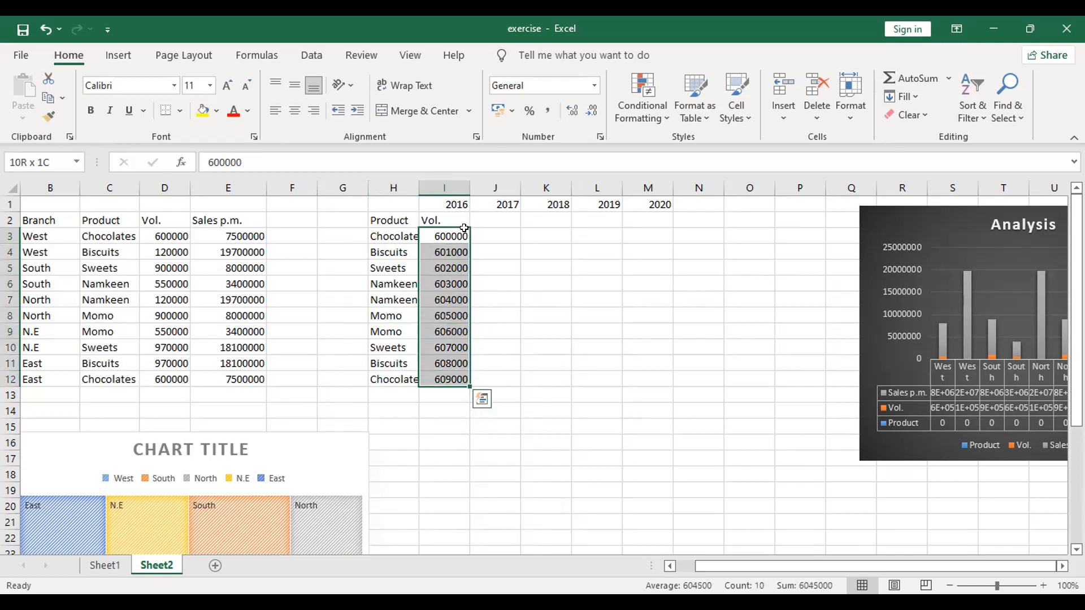
key("shift+Right")
key("shift+Right")
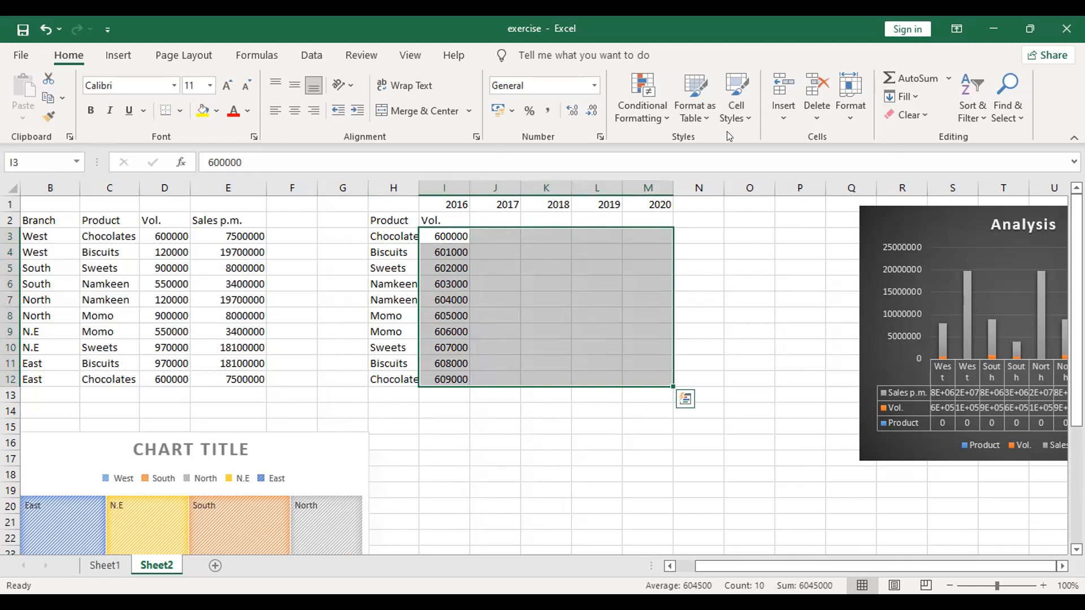
left_click(893, 96)
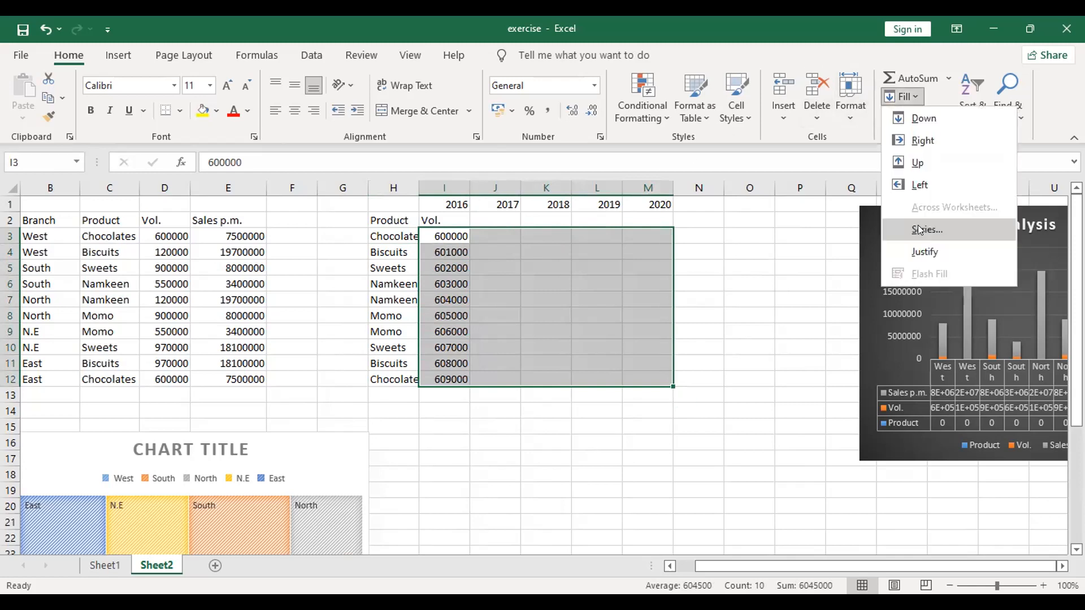
key("Return")
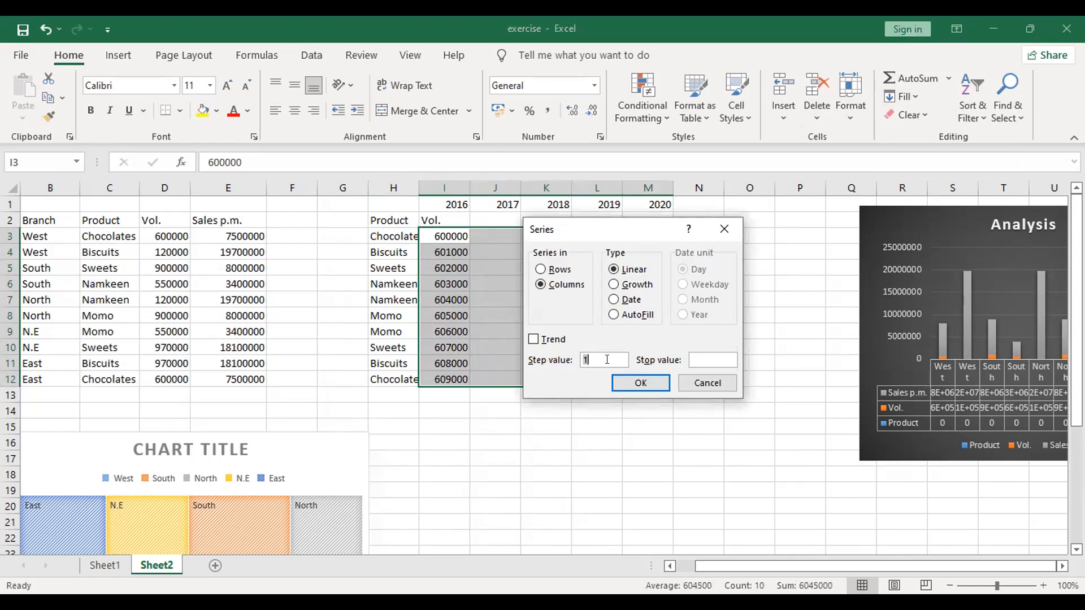
left_click(541, 270)
left_click(593, 355)
type("000")
left_click(664, 382)
left_click(664, 383)
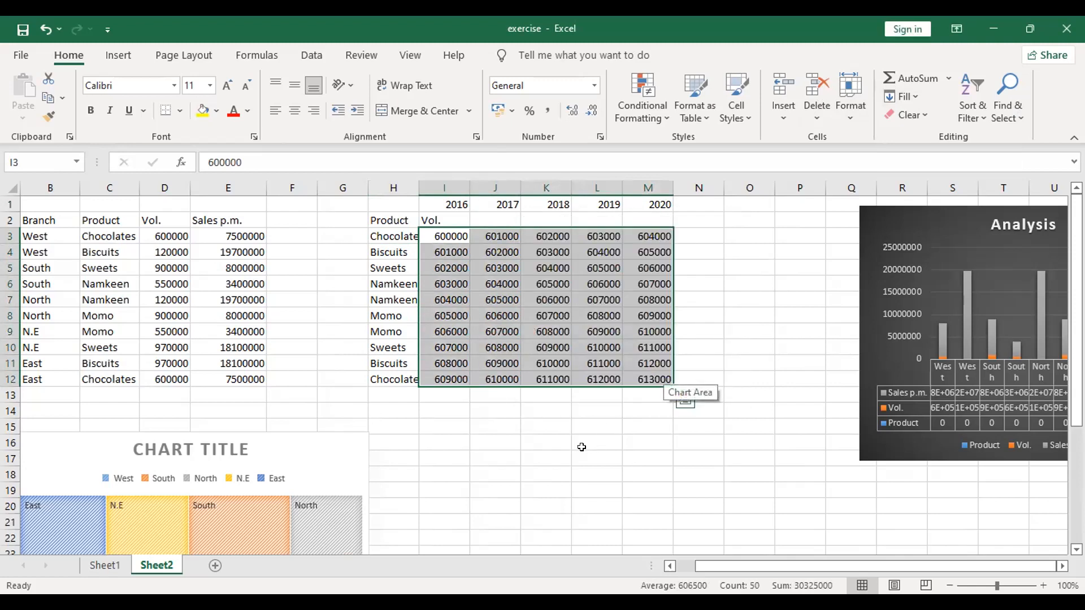
Step: Widen column H slightly so the full product names fit in their cells
left_click(581, 447)
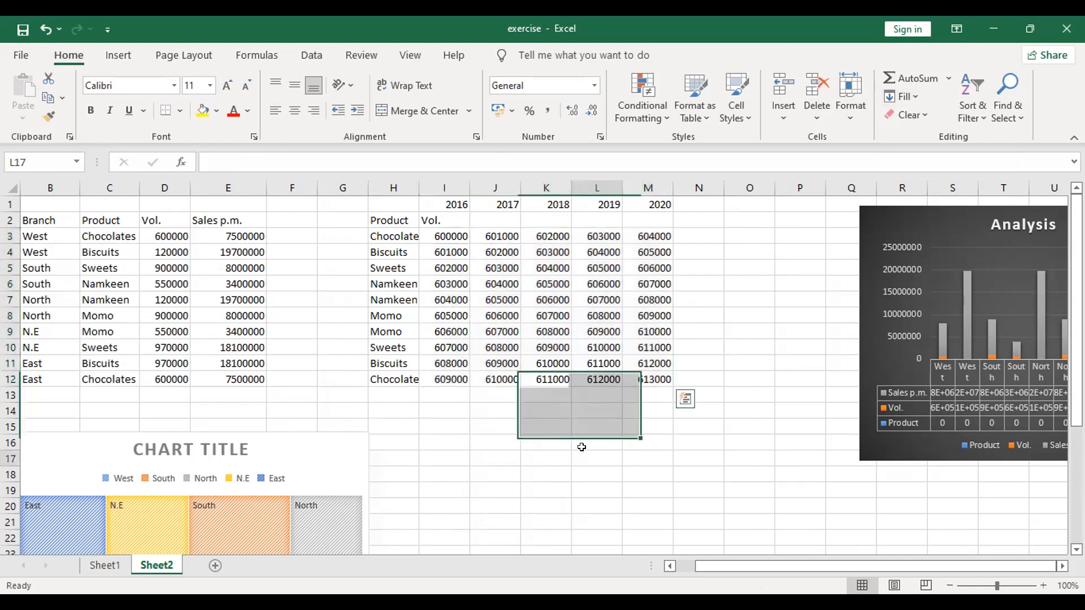
left_click_drag(414, 186, 423, 186)
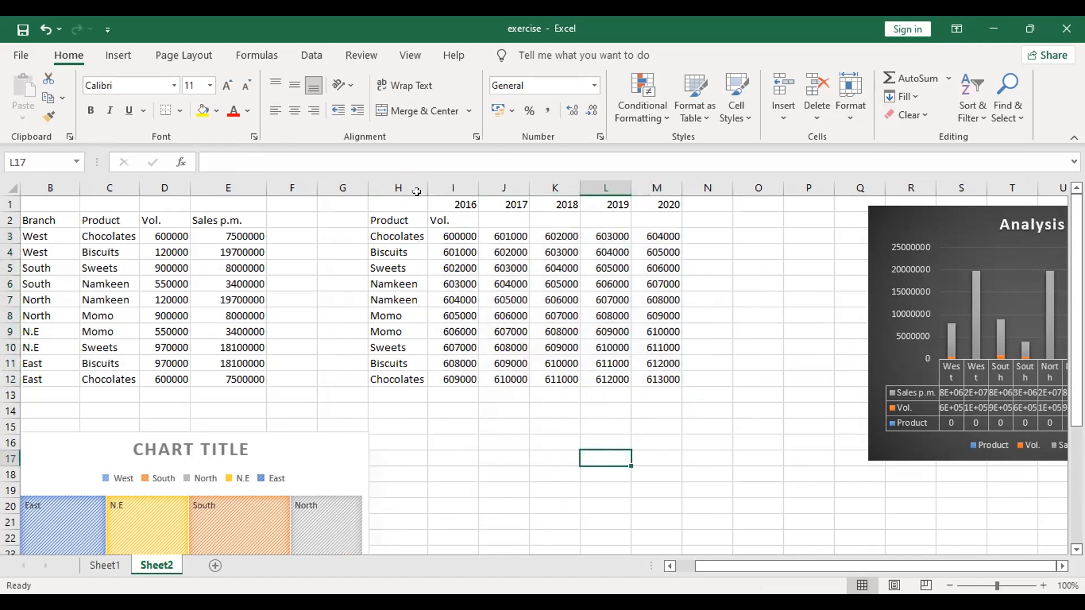
left_click(476, 408)
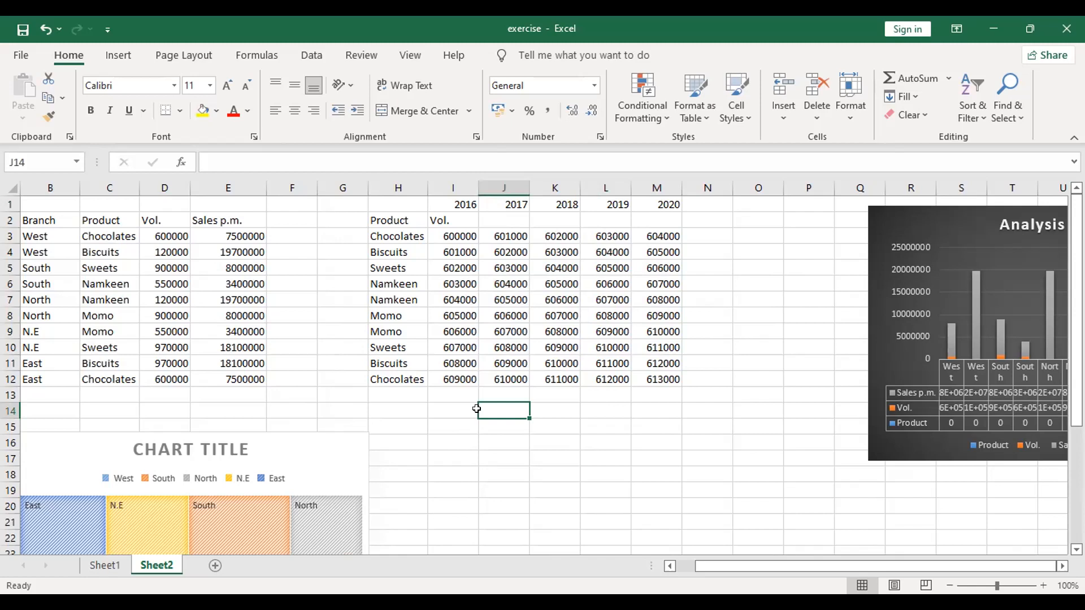
Step: Copy the Branch column, B2:B12, and paste it starting at cell G2 beside the copied Product column
left_click_drag(35, 220, 43, 379)
key("ctrl+c")
left_click(347, 220)
key("ctrl+v")
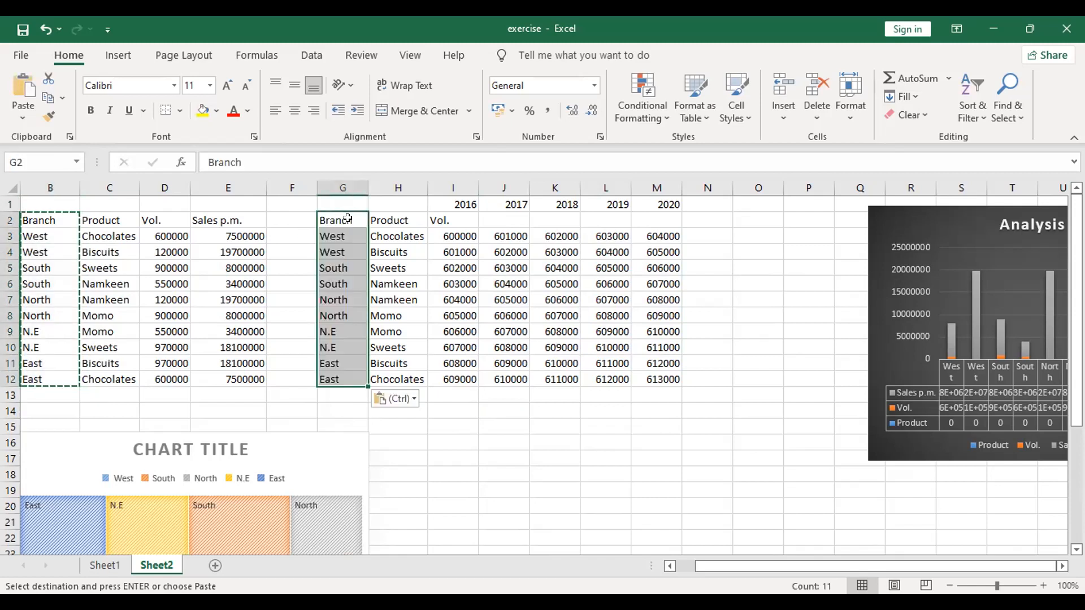
left_click(542, 404)
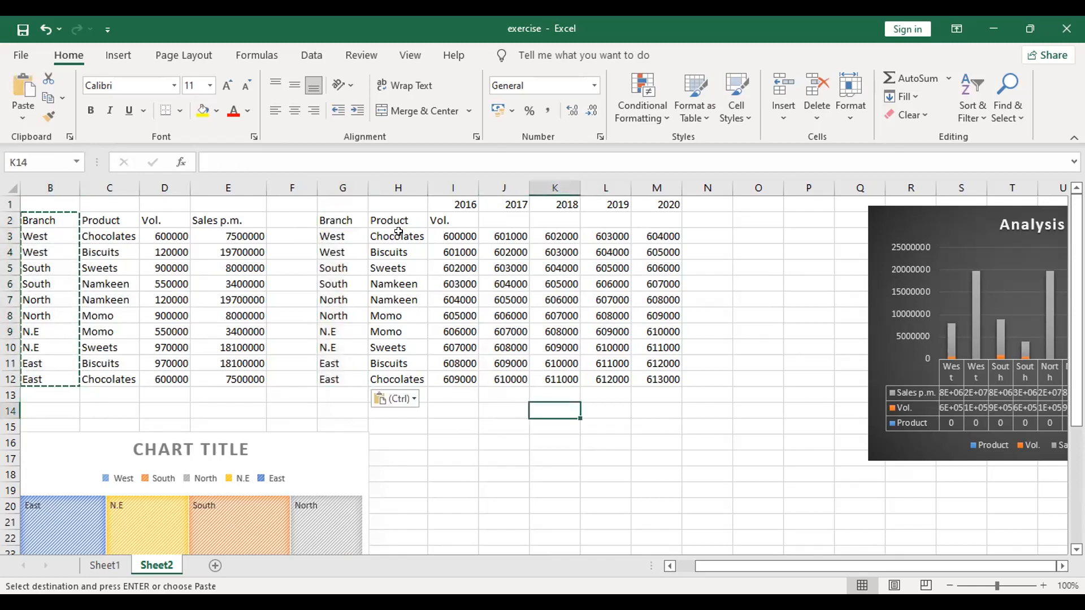
left_click(481, 453)
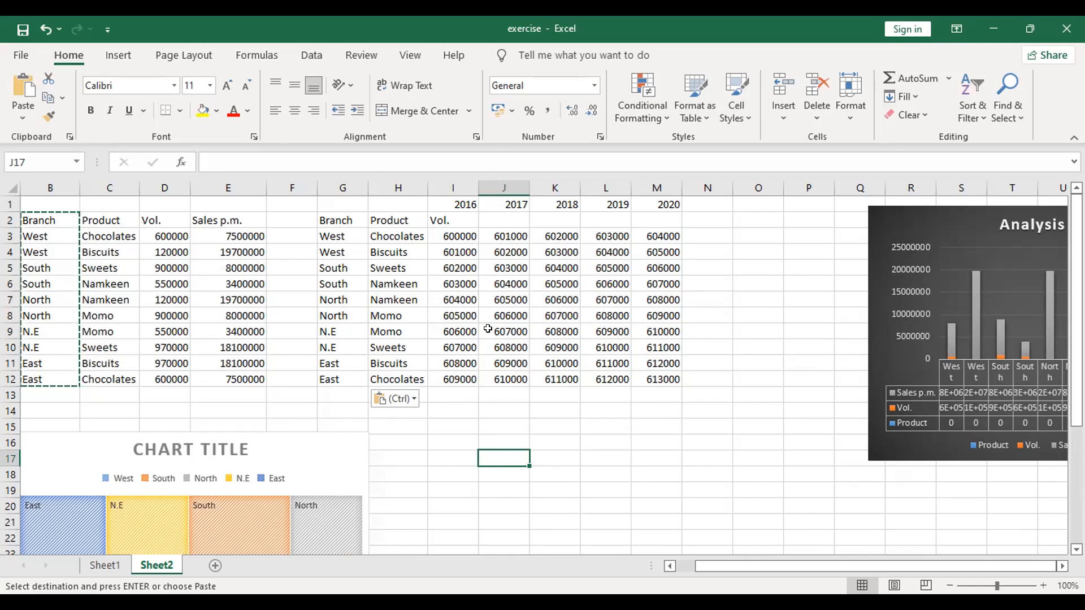
left_click(366, 226)
left_click_drag(367, 227, 667, 366)
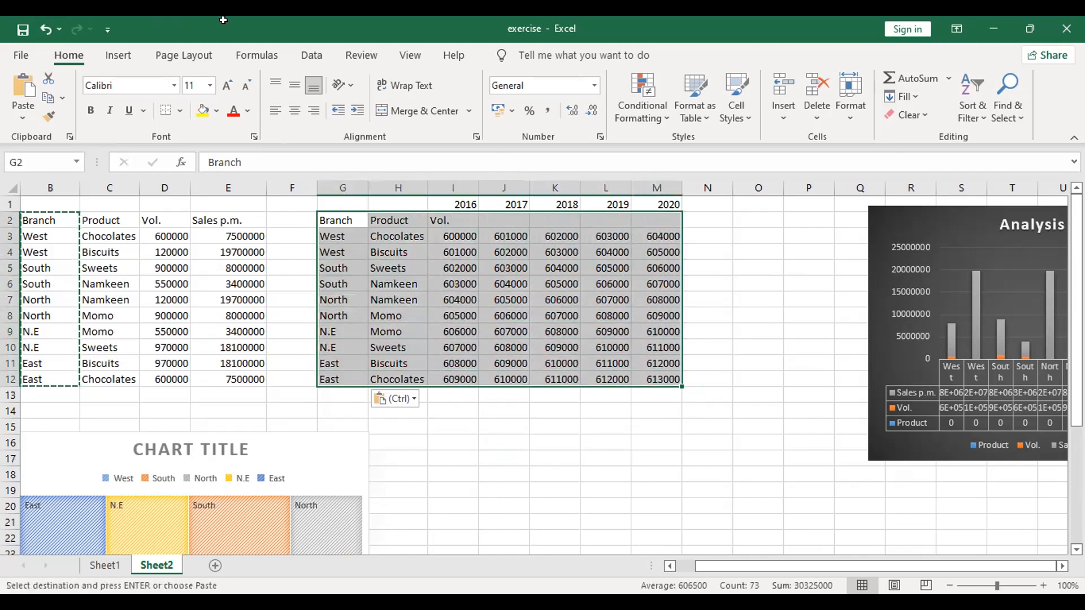
left_click(503, 459)
left_click(717, 219)
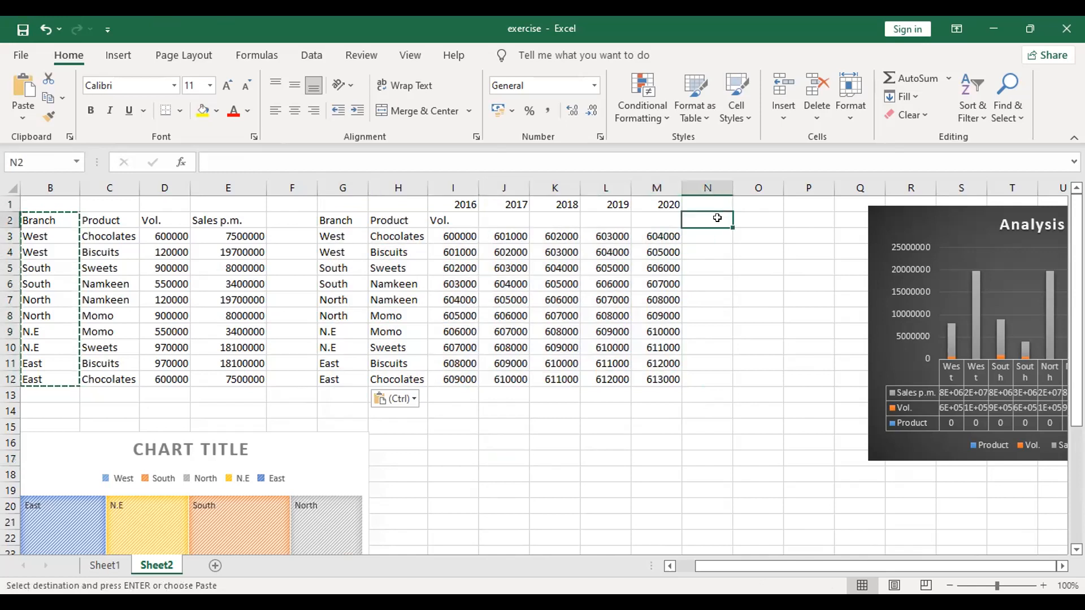
left_click(715, 246)
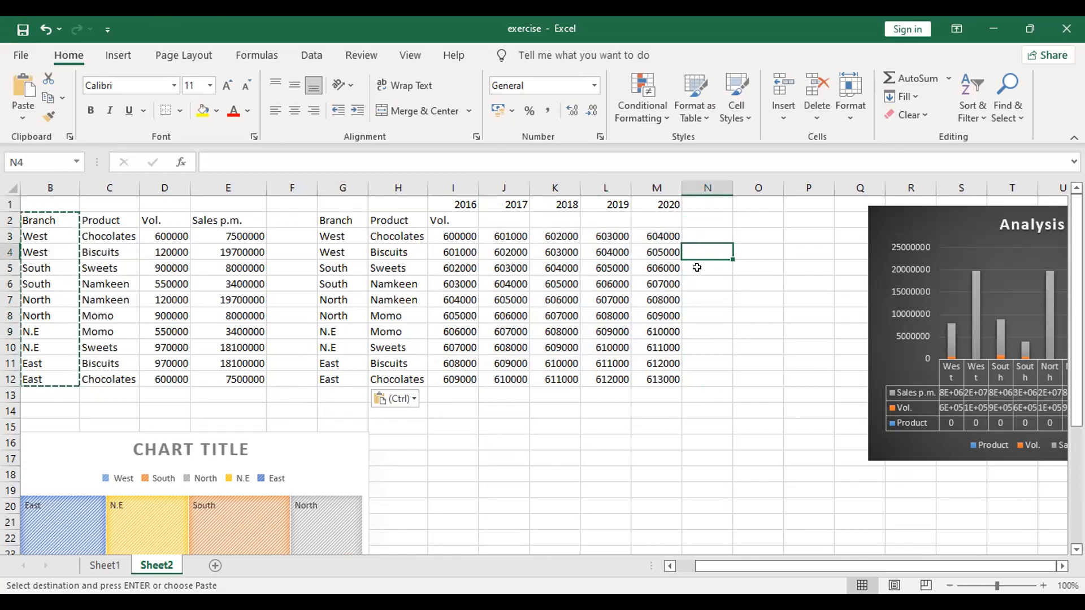
left_click(705, 228)
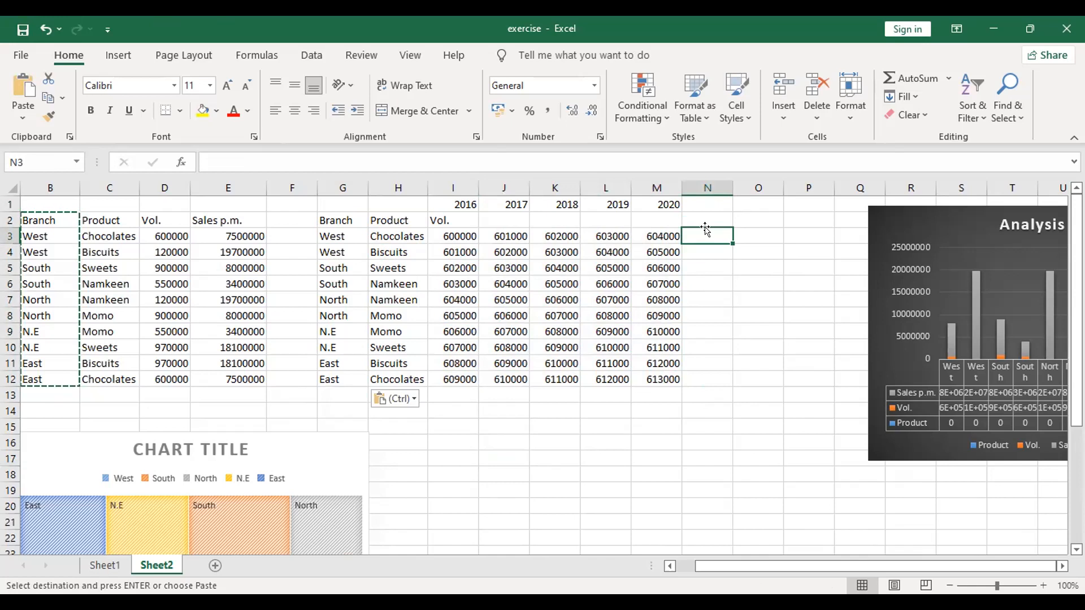
key("Escape")
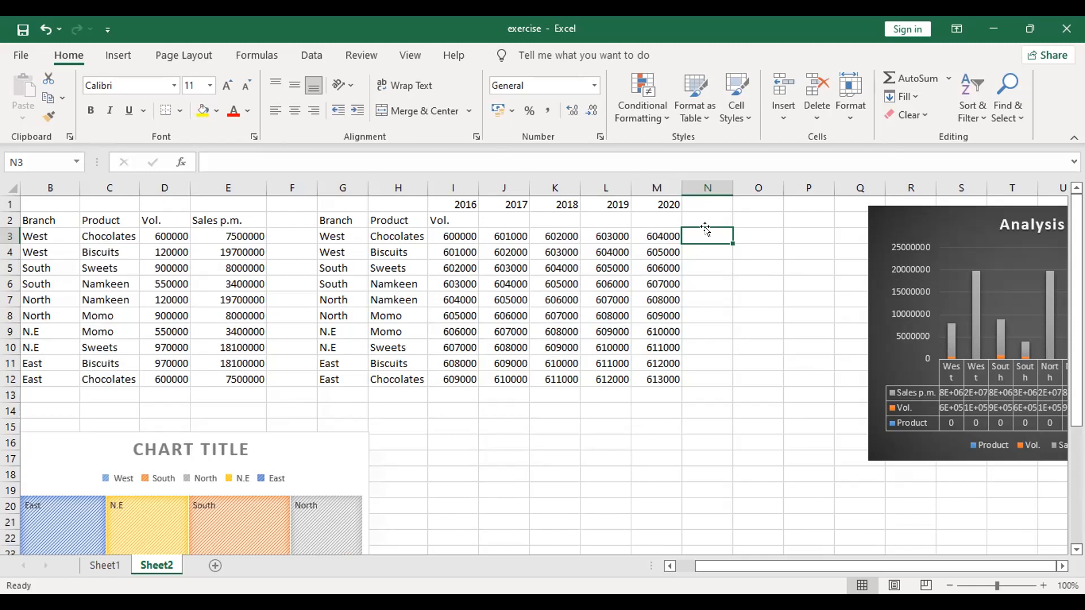
left_click(10, 237)
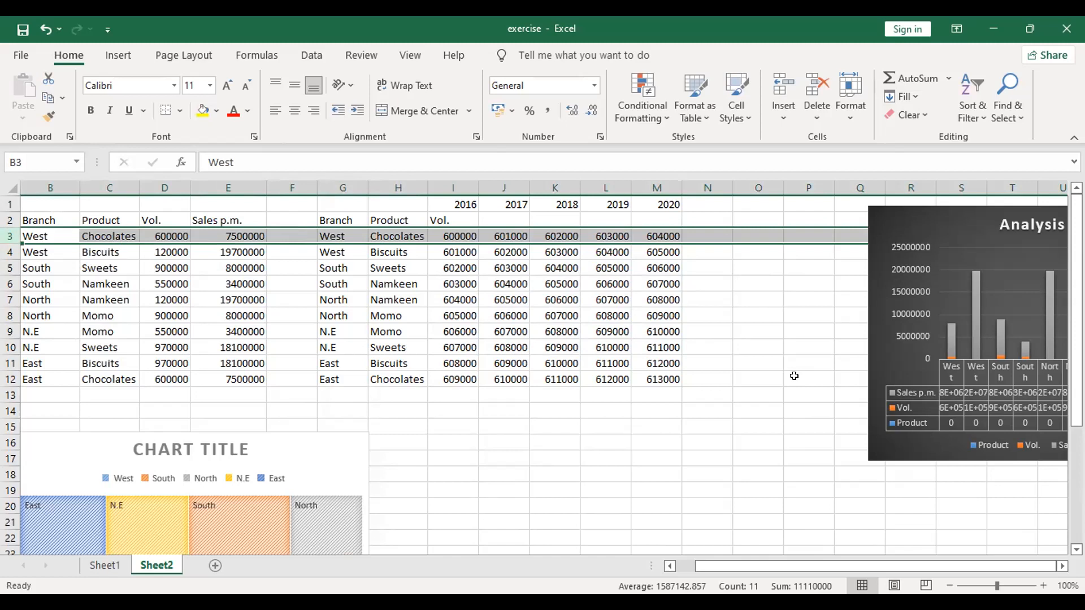
left_click(717, 229)
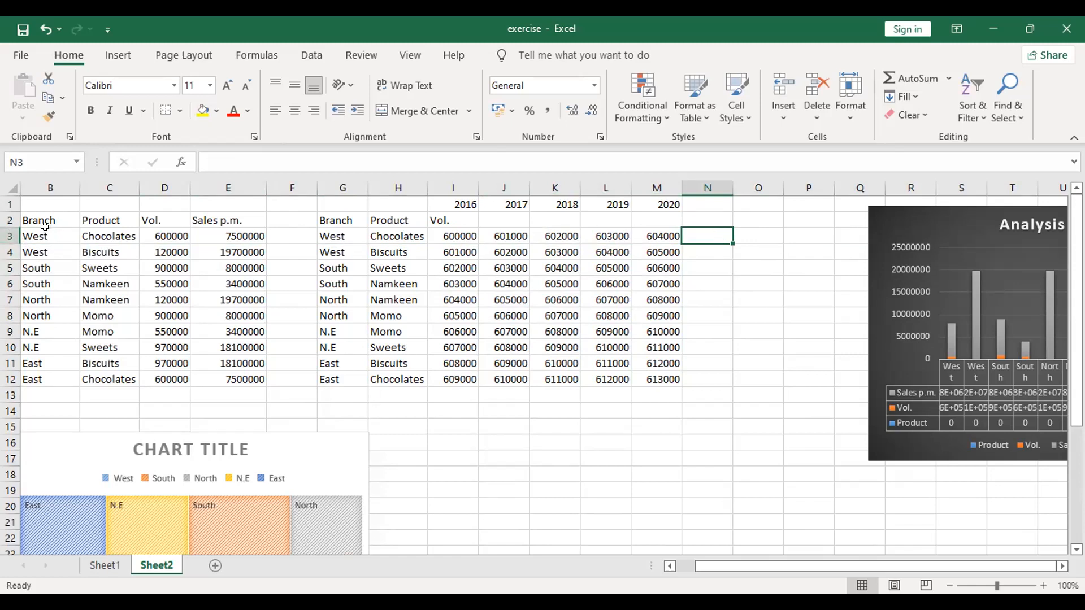
left_click(9, 218)
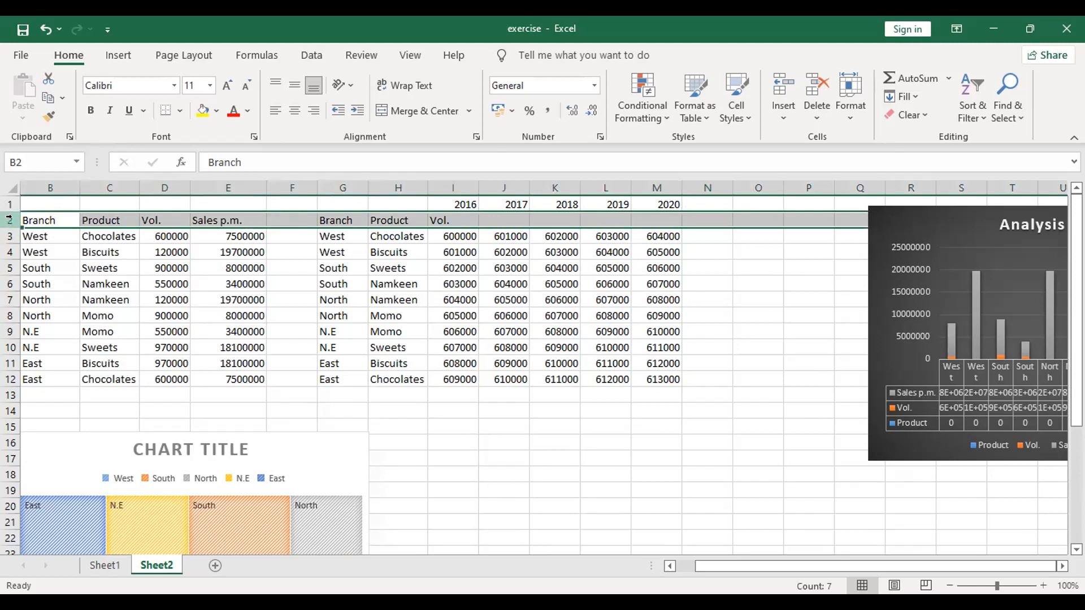
left_click(68, 165)
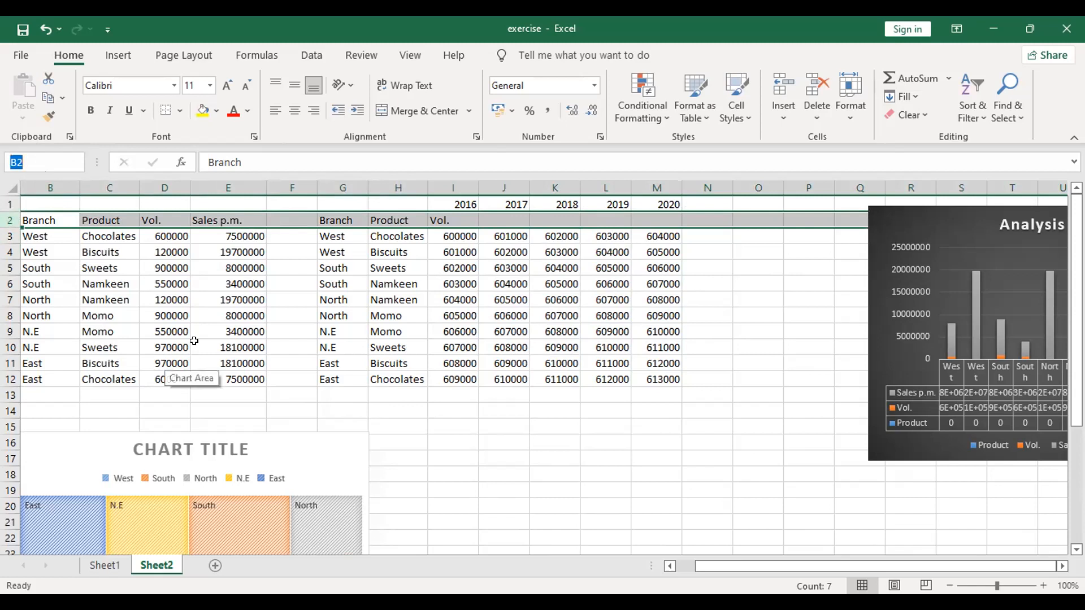
left_click(324, 351)
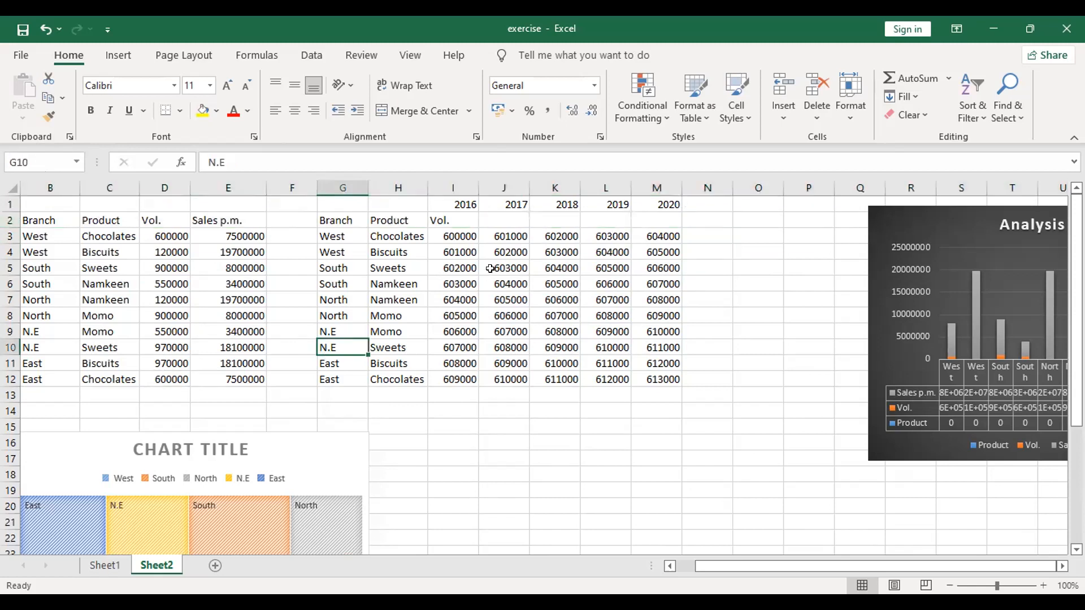
left_click(707, 214)
left_click(704, 229)
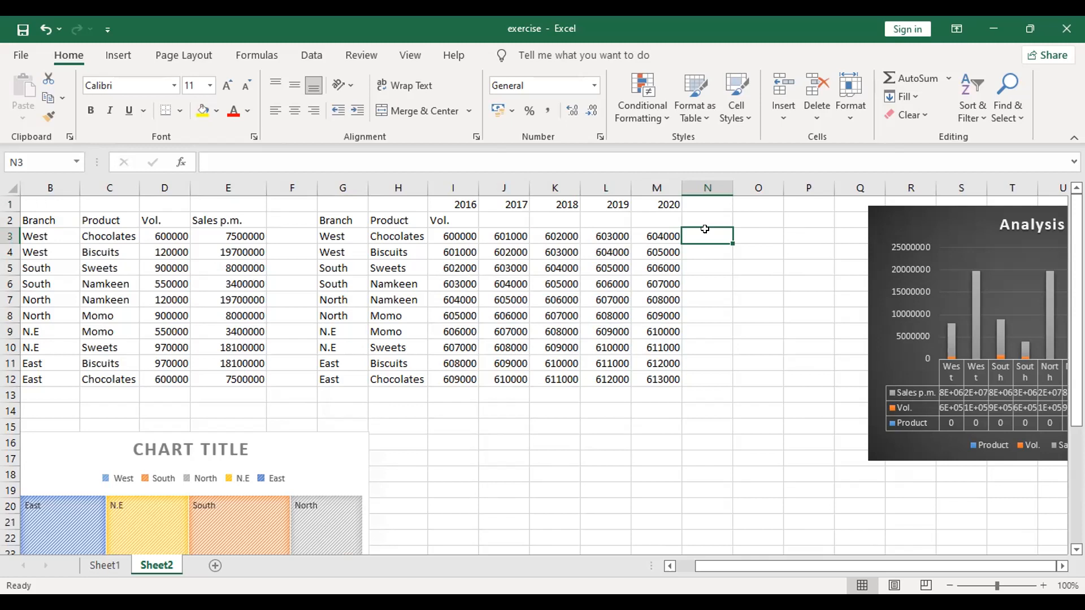
left_click(132, 59)
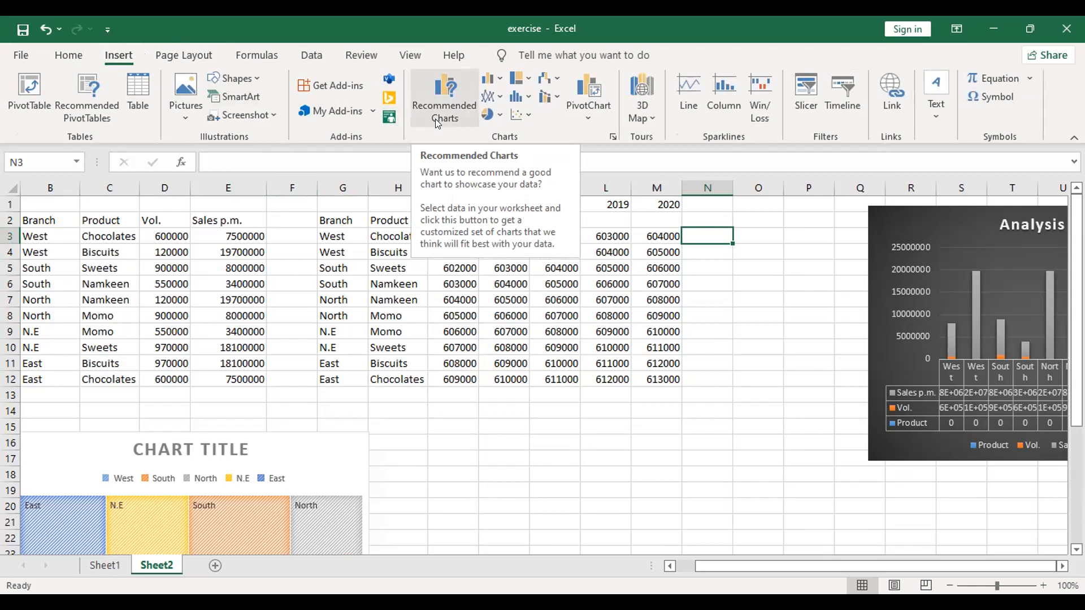
left_click(677, 94)
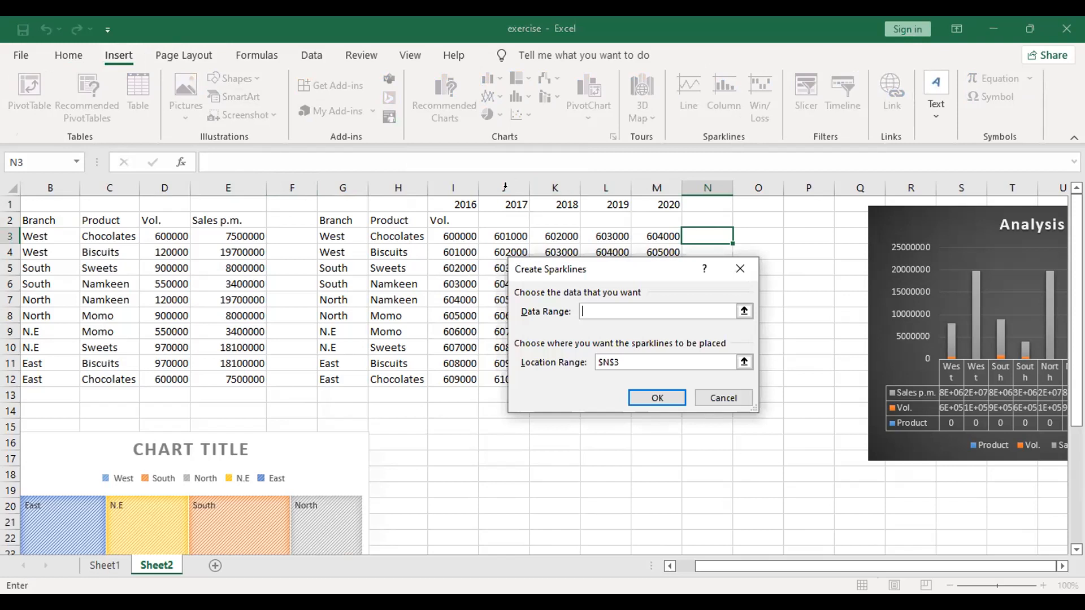
left_click(449, 235)
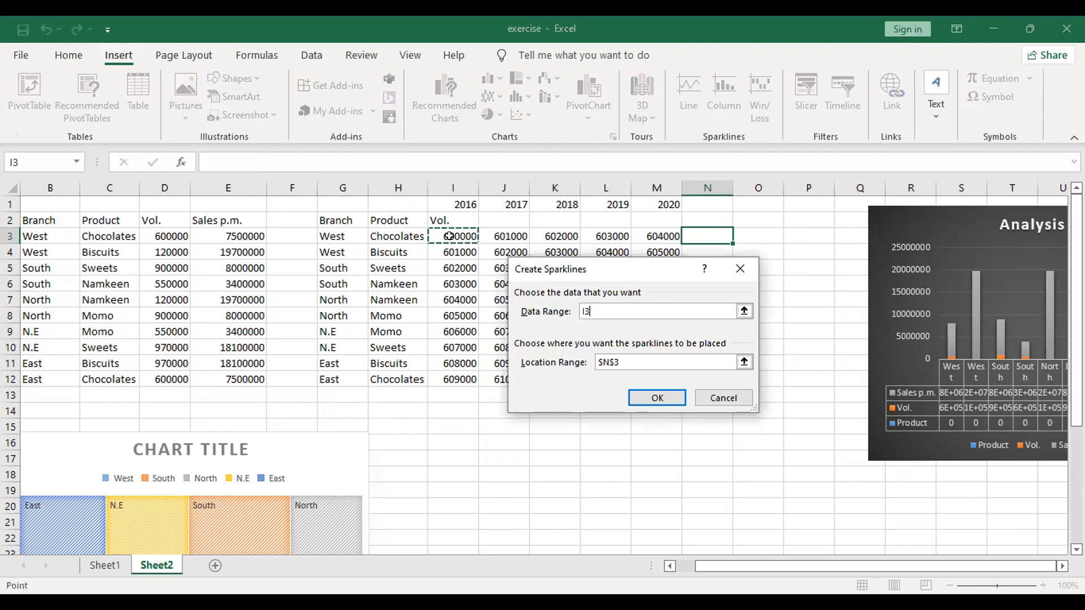
left_click(438, 275)
left_click(441, 232)
key("Tab")
left_click_drag(659, 314, 654, 374)
left_click(431, 442)
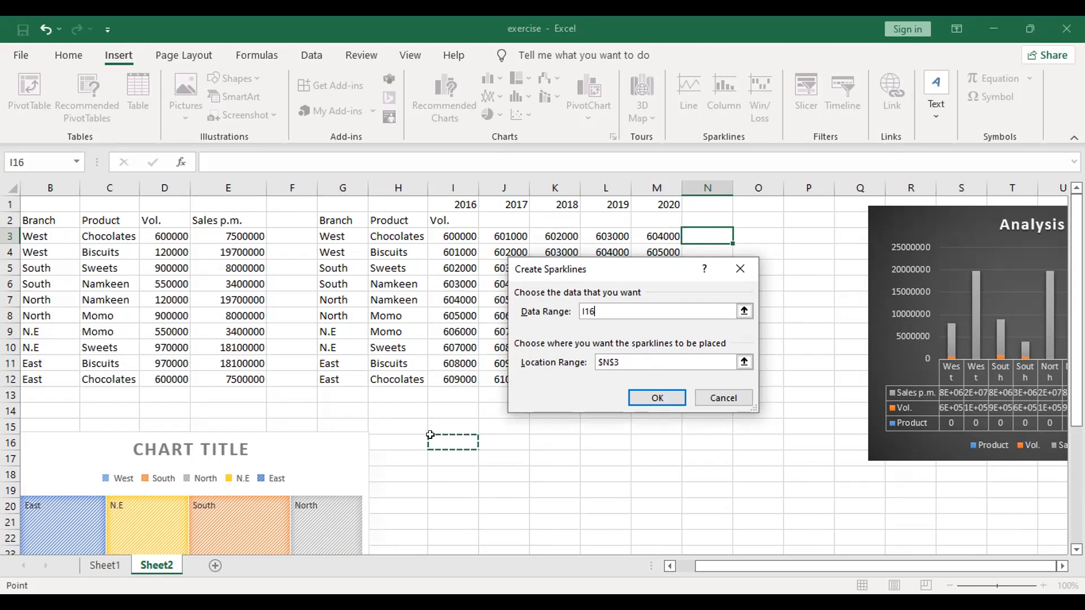
left_click(438, 241)
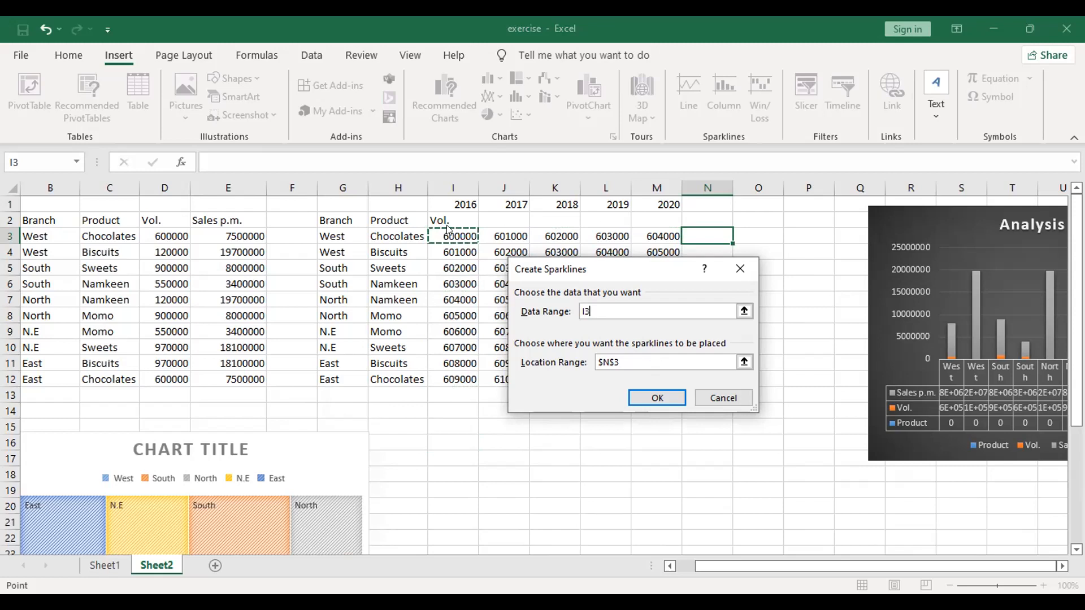
key("Return")
Step: Insert a line sparkline in cell J15 using the data range I3:M3
left_click(503, 431)
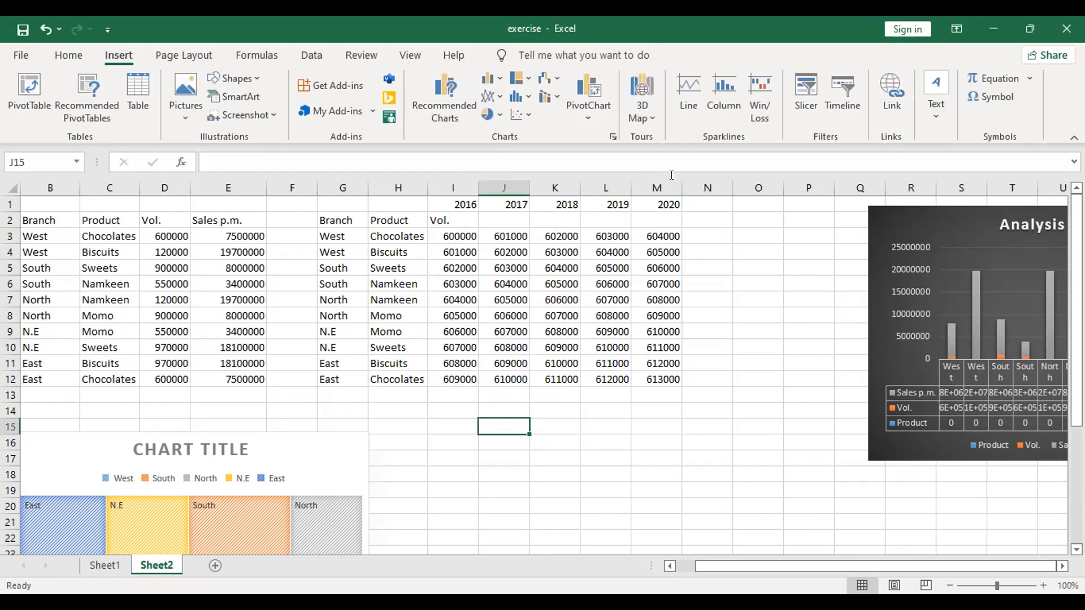
left_click(690, 102)
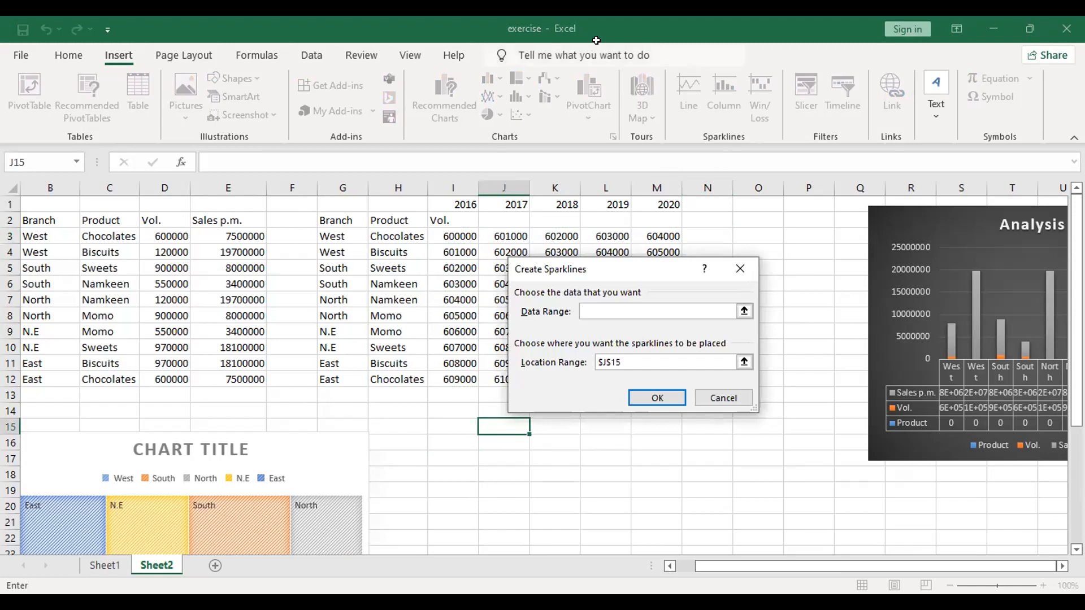
left_click(450, 238)
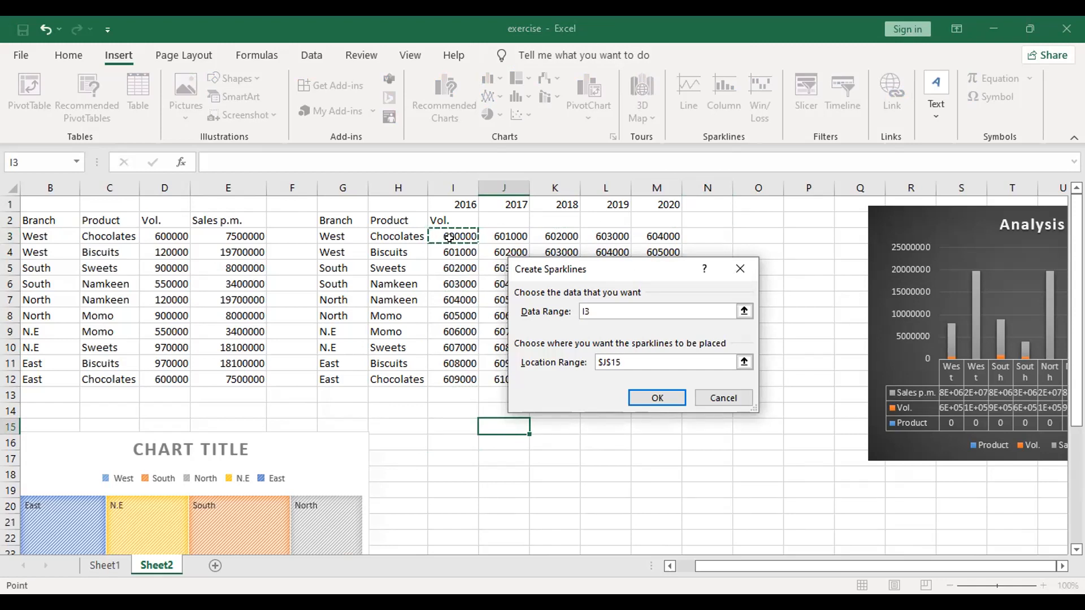
key("shift+Right")
key("shift+Right")
key("shift+Right")
key("shift+Right")
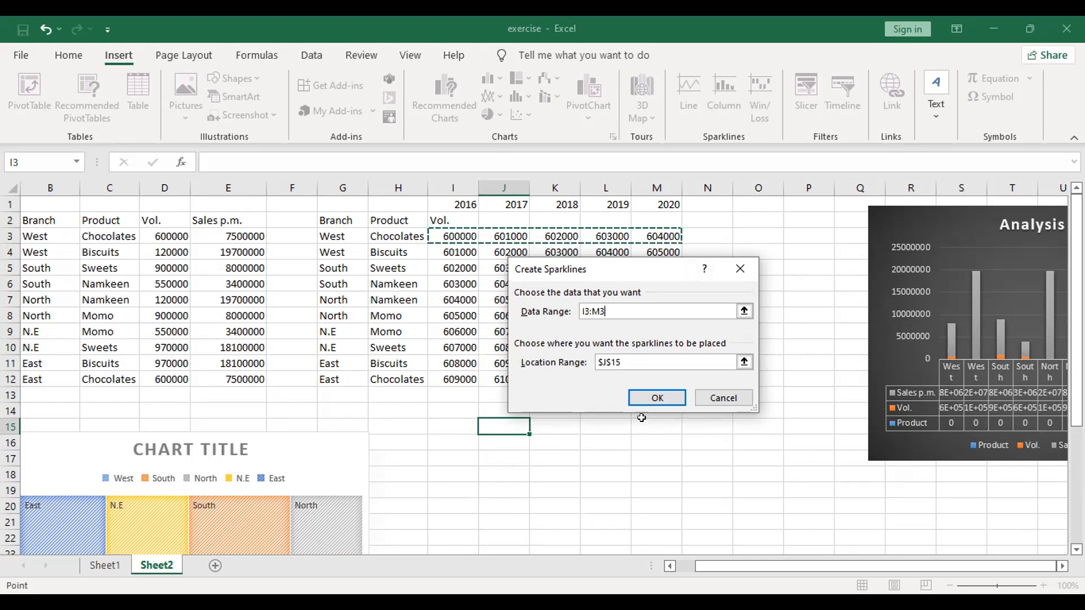
left_click(652, 405)
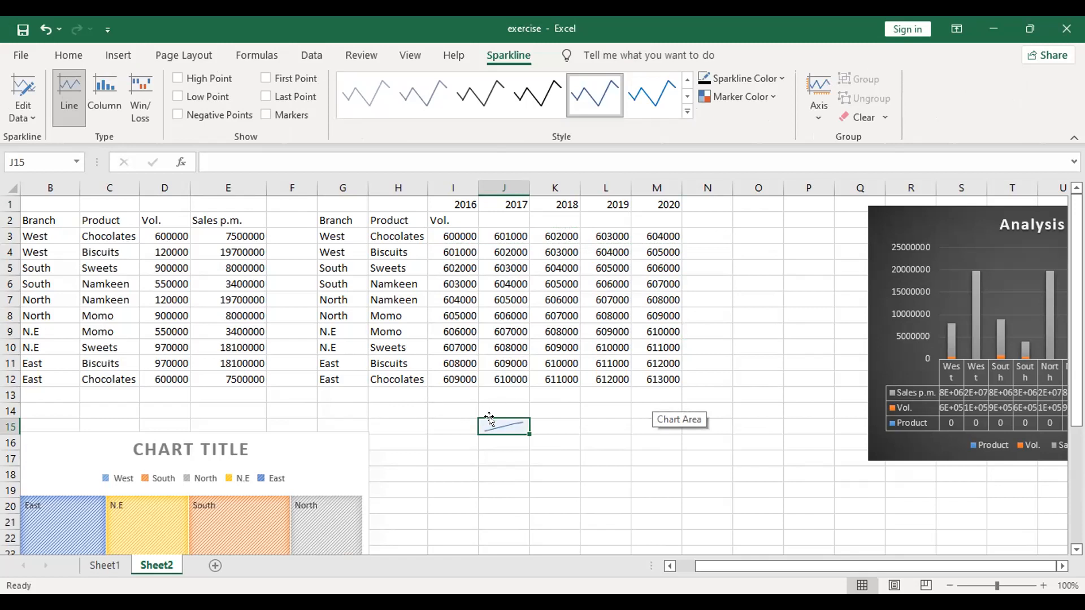
Step: Move the line sparkline from J15 to N3, beside the first West Chocolates row
key("ctrl+c")
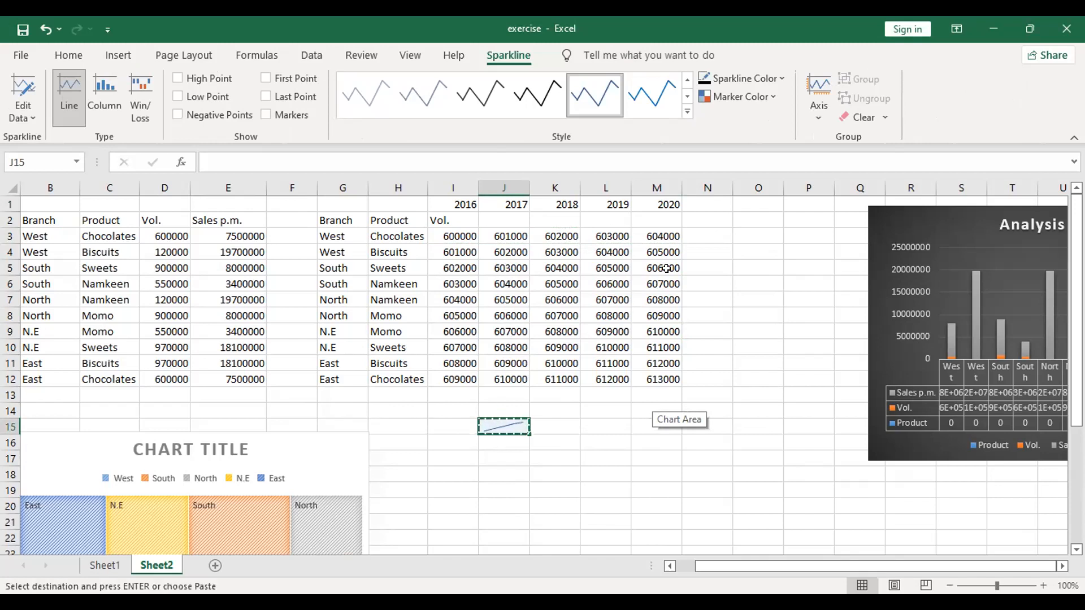
left_click(717, 230)
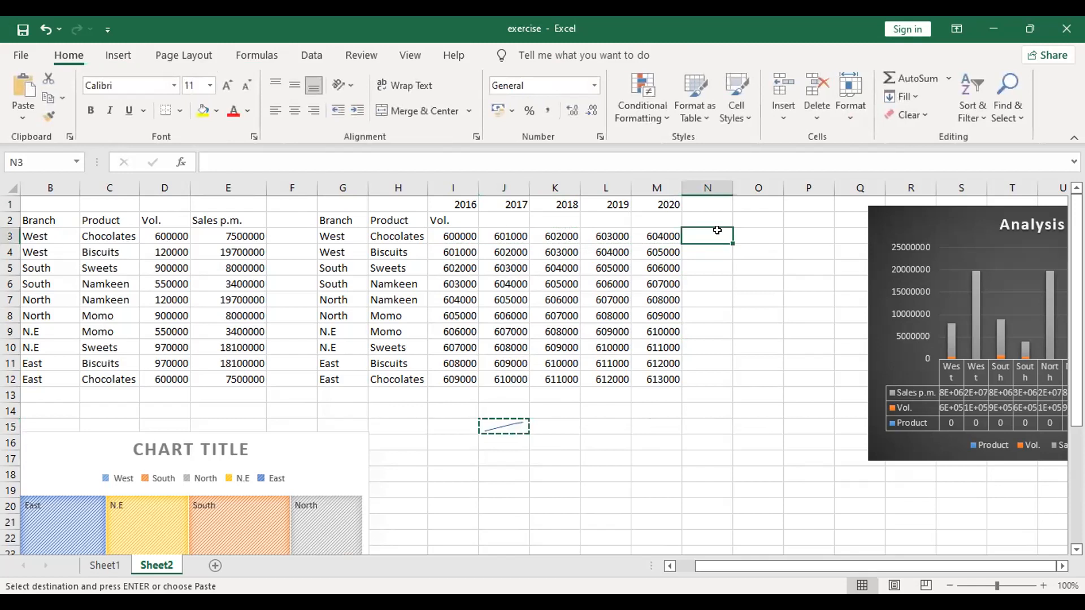
key("Return")
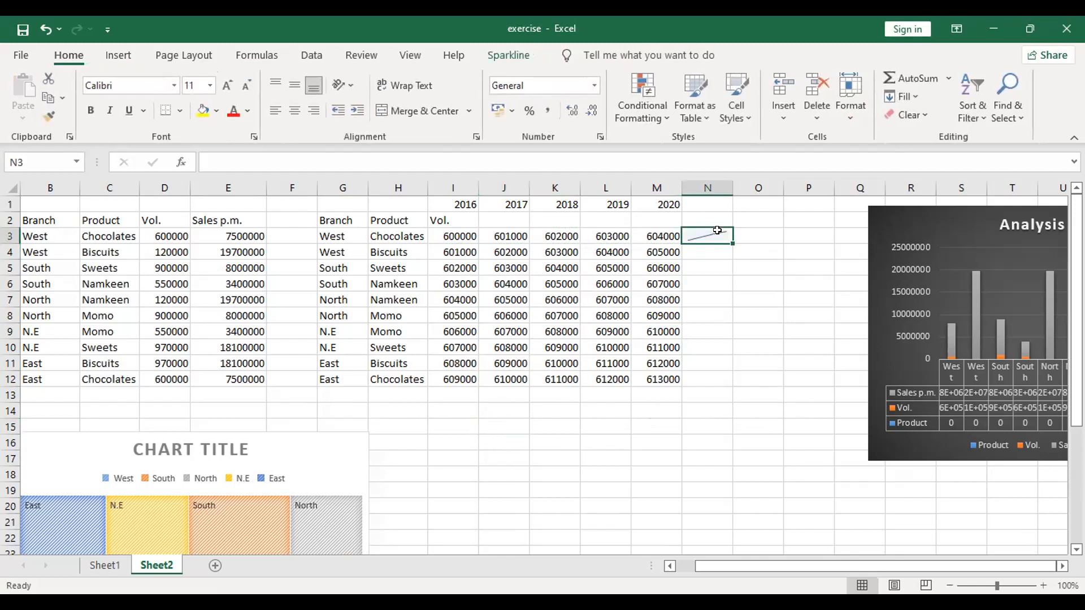
left_click(730, 382)
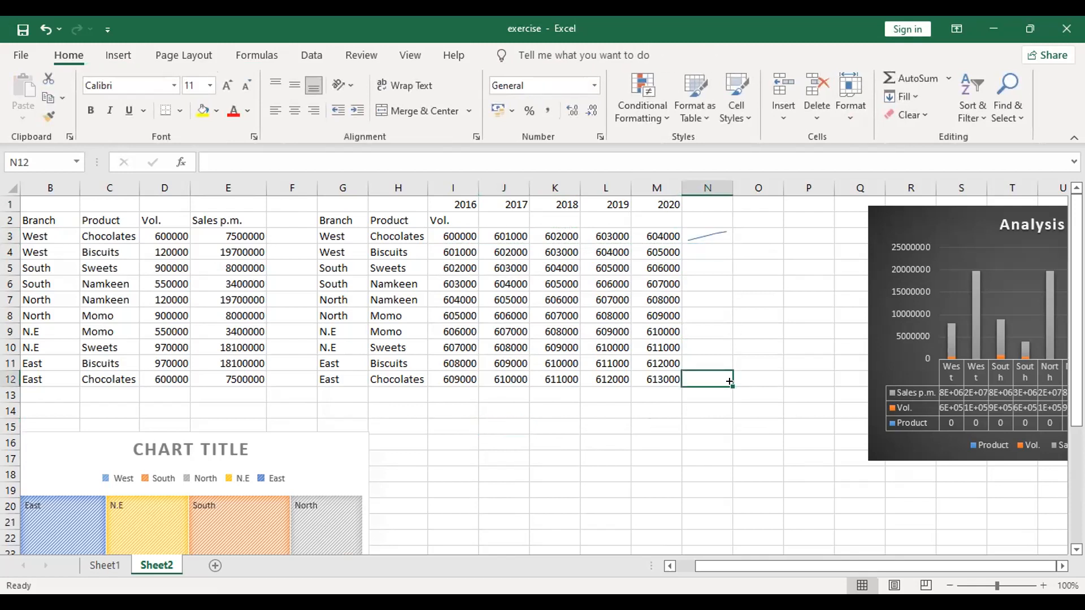
Step: Convert the sparkline in N3 to the Column type and fill it down through N12
left_click(702, 228)
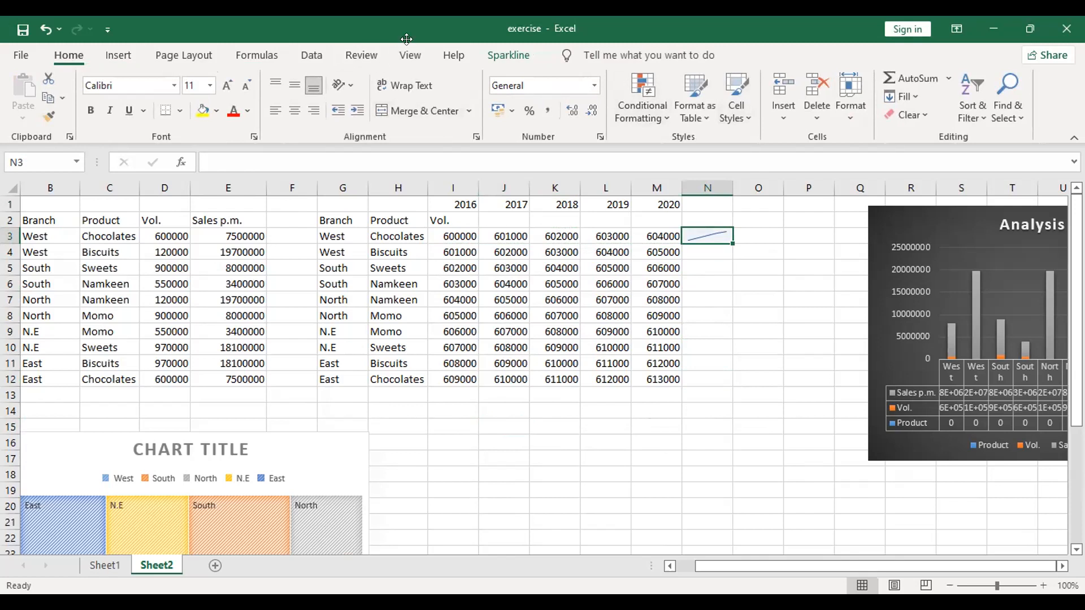
left_click(506, 57)
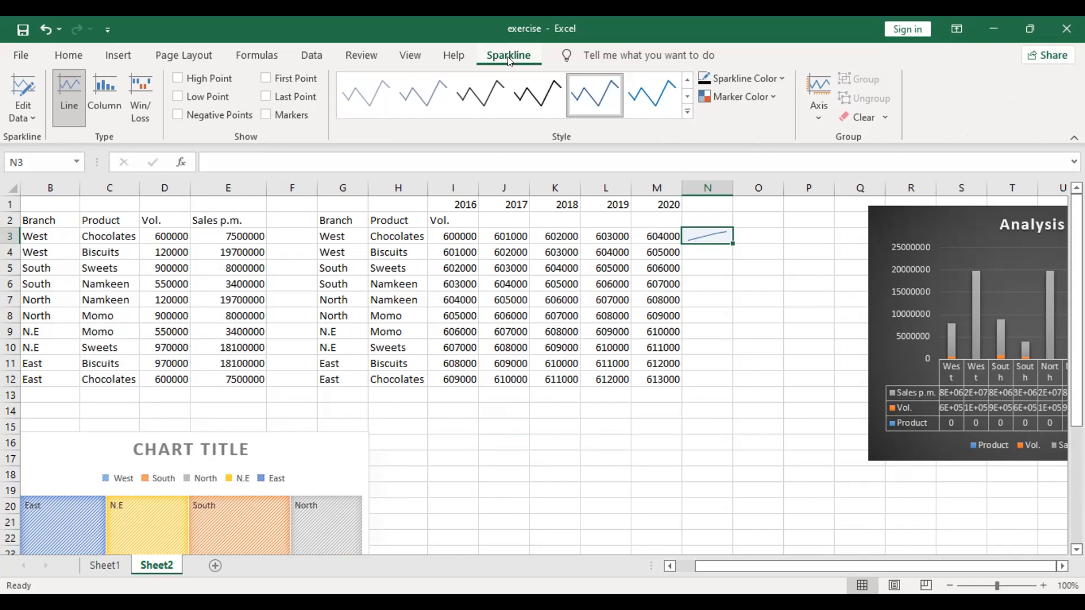
left_click(94, 96)
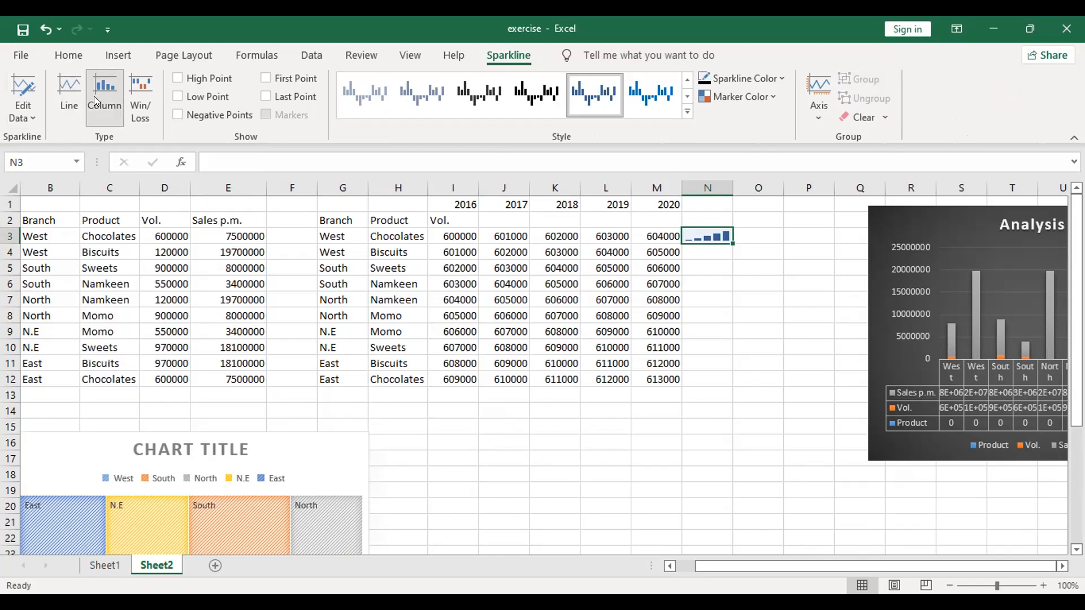
left_click_drag(733, 243, 729, 382)
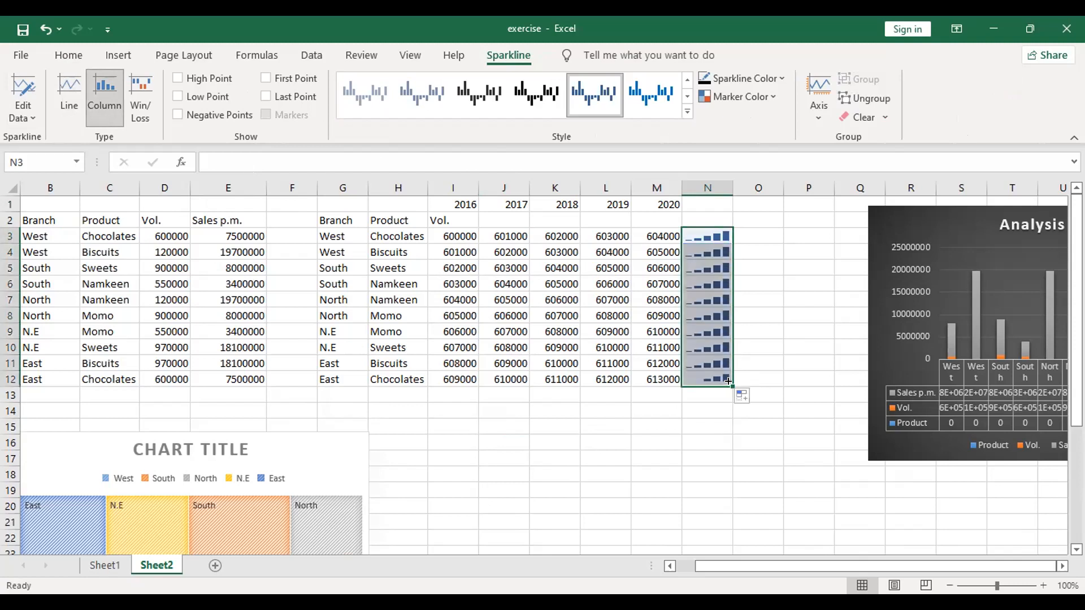
Step: Set the 2020 volumes of the two West rows to 60400 in M3 and 60500 in M4
left_click(761, 316)
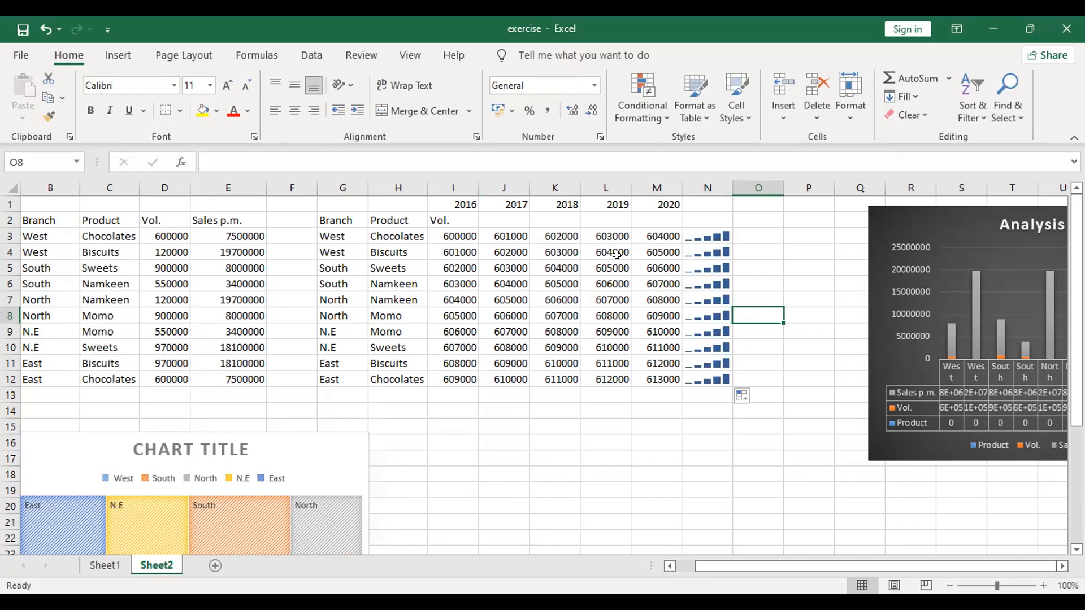
left_click(643, 236)
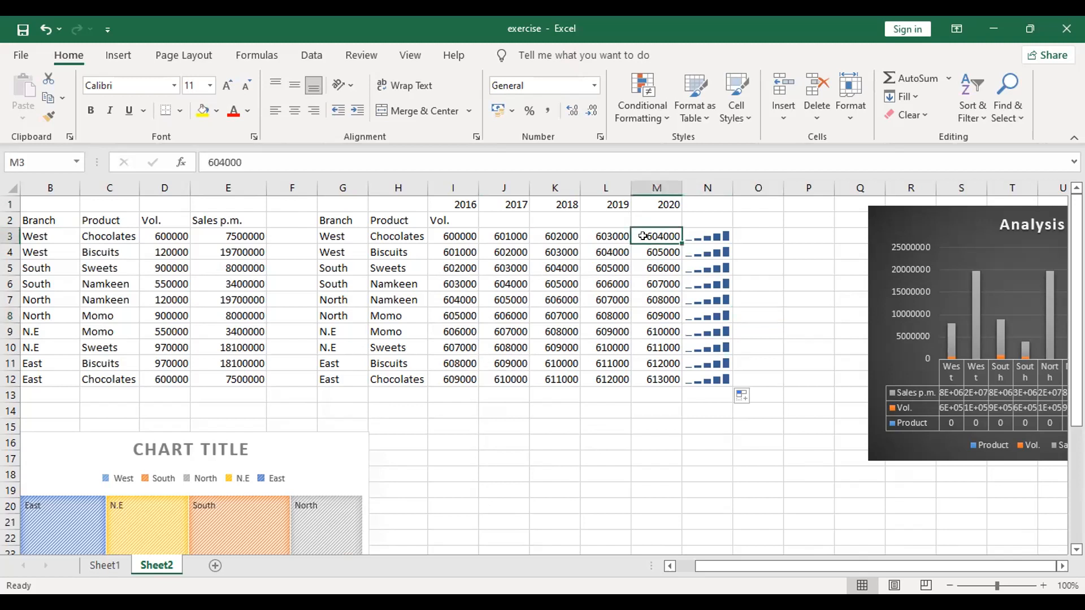
left_click(289, 164)
key("BackSpace")
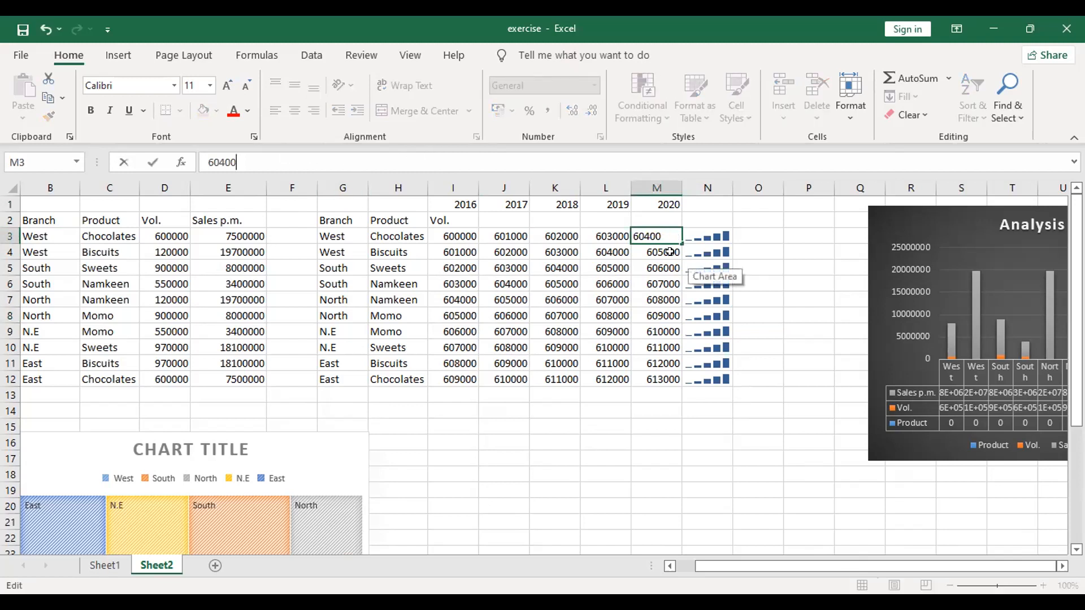
key("Return")
left_click(398, 164)
key("BackSpace")
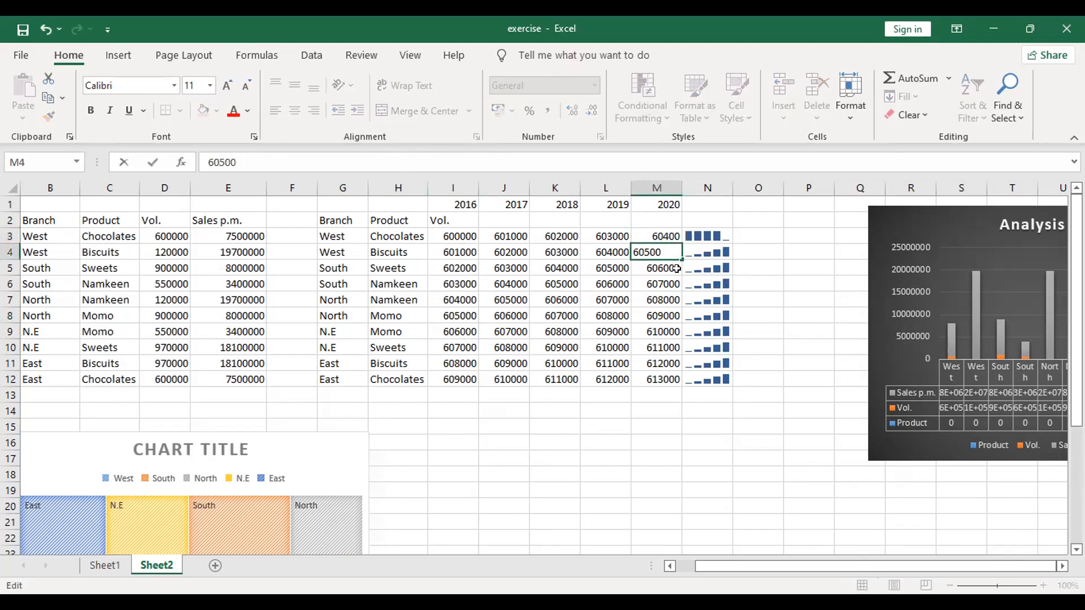
key("Return")
Step: Set the 2020 volumes of the two South rows to 60600 in M5 and 60700 in M6
double_click(669, 267)
key("BackSpace")
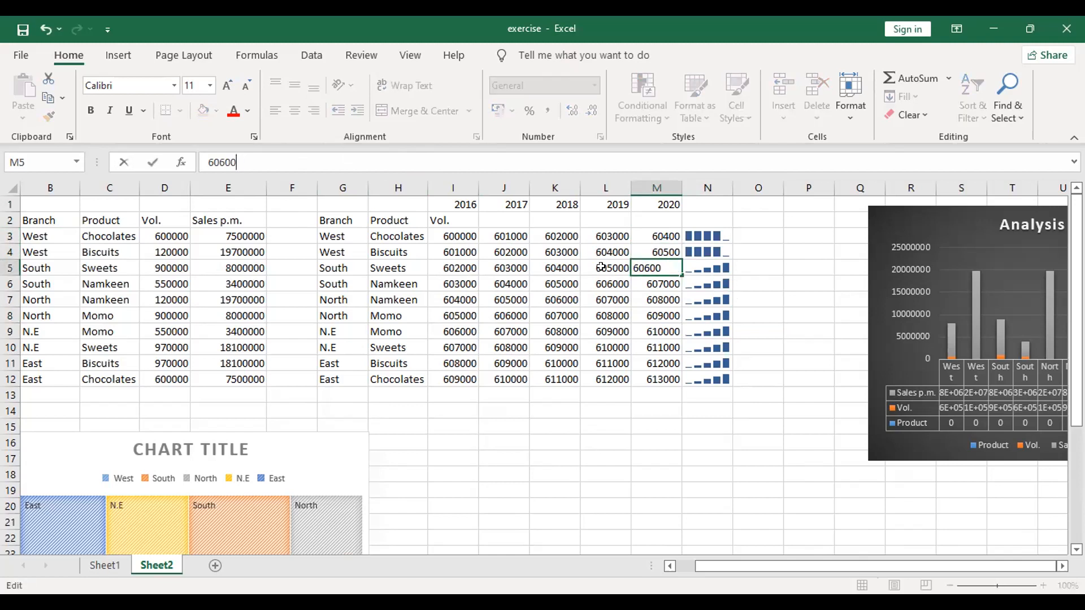
key("Return")
key("BackSpace")
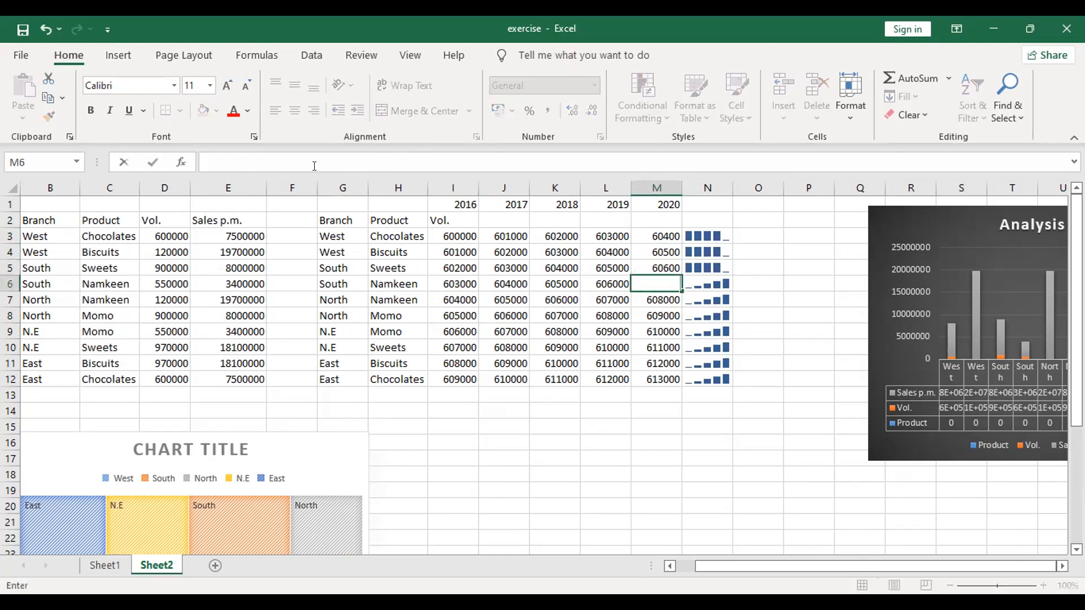
key("Escape")
left_click(312, 164)
key("BackSpace")
left_click(582, 488)
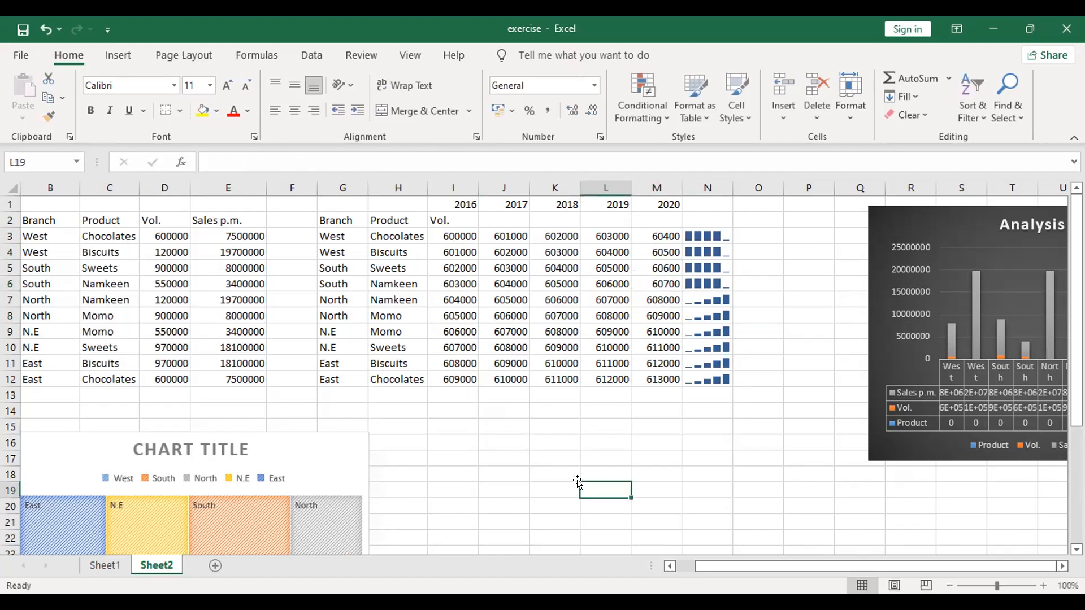
Step: Set the 2020 volumes of the two North rows to 60800 in M7 and 60900 in M8
left_click(657, 300)
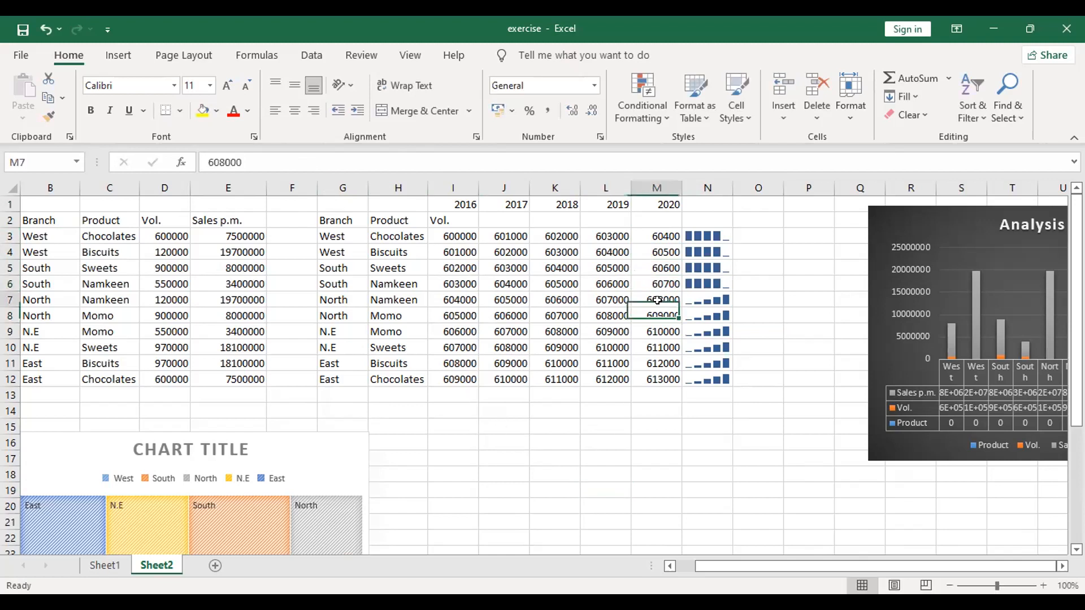
left_click(328, 164)
key("BackSpace")
left_click(610, 408)
left_click(657, 315)
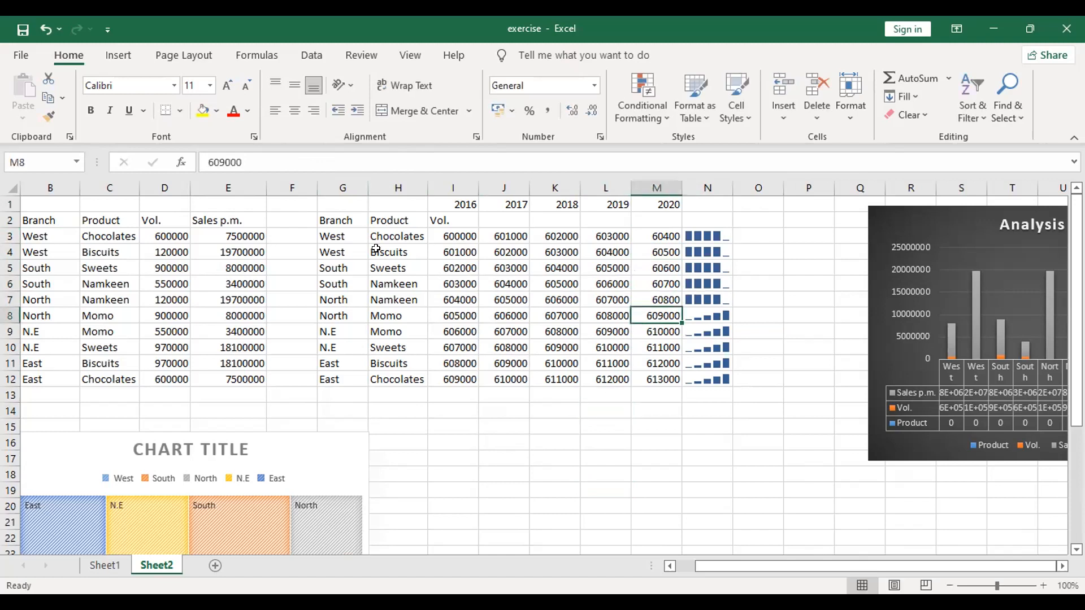
left_click(292, 164)
key("BackSpace")
left_click(654, 465)
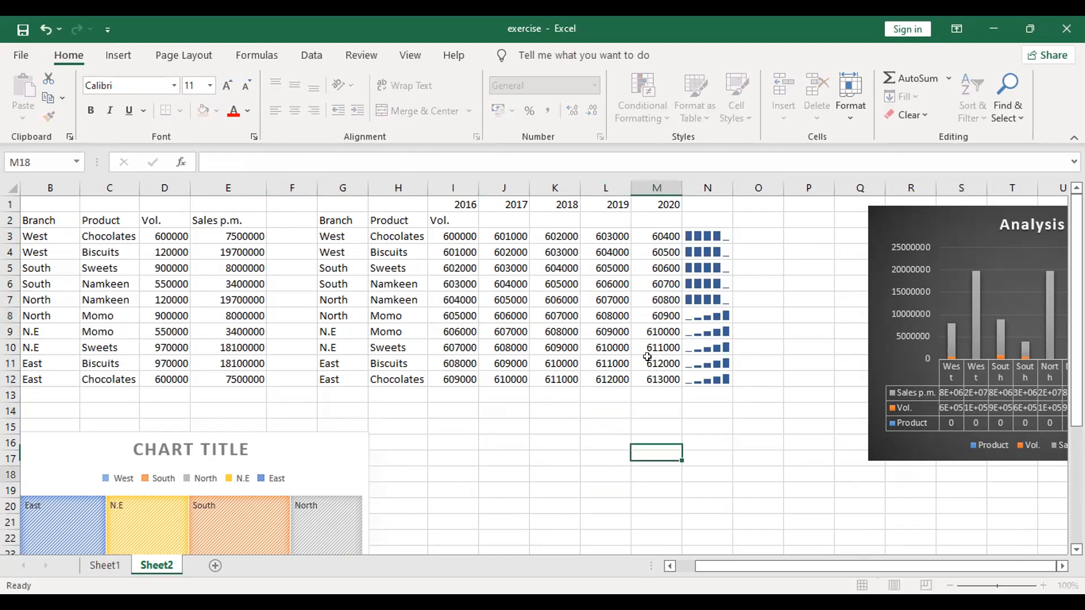
key("Up")
key("Up")
key("Up")
key("Up")
key("Up")
key("Up")
key("Up")
key("Up")
left_click(255, 164)
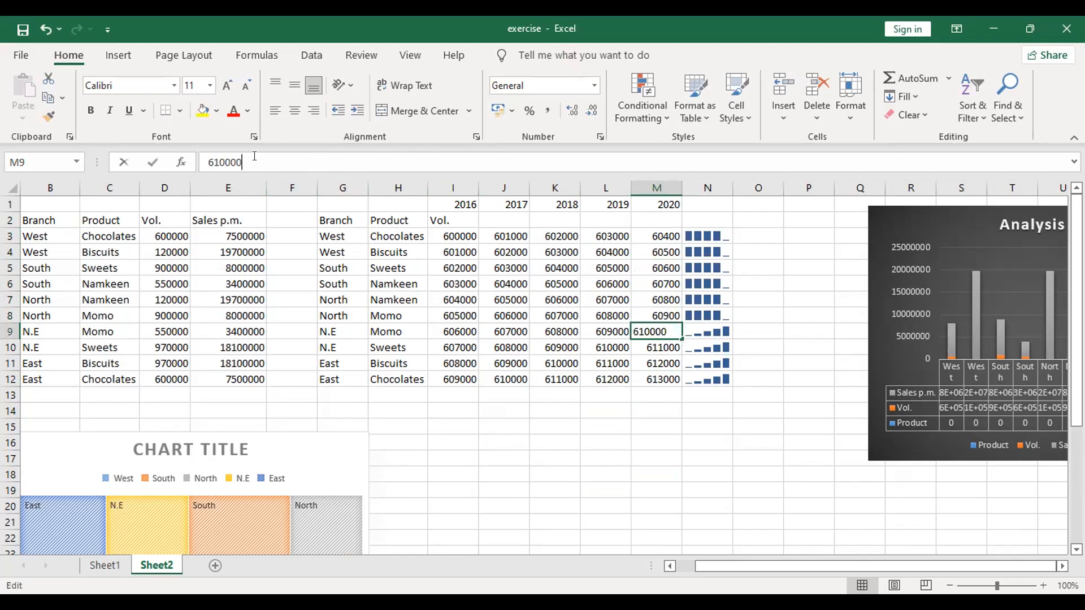
Step: Set the 2020 volume of East Chocolates in M12 to 61300
left_click(656, 375)
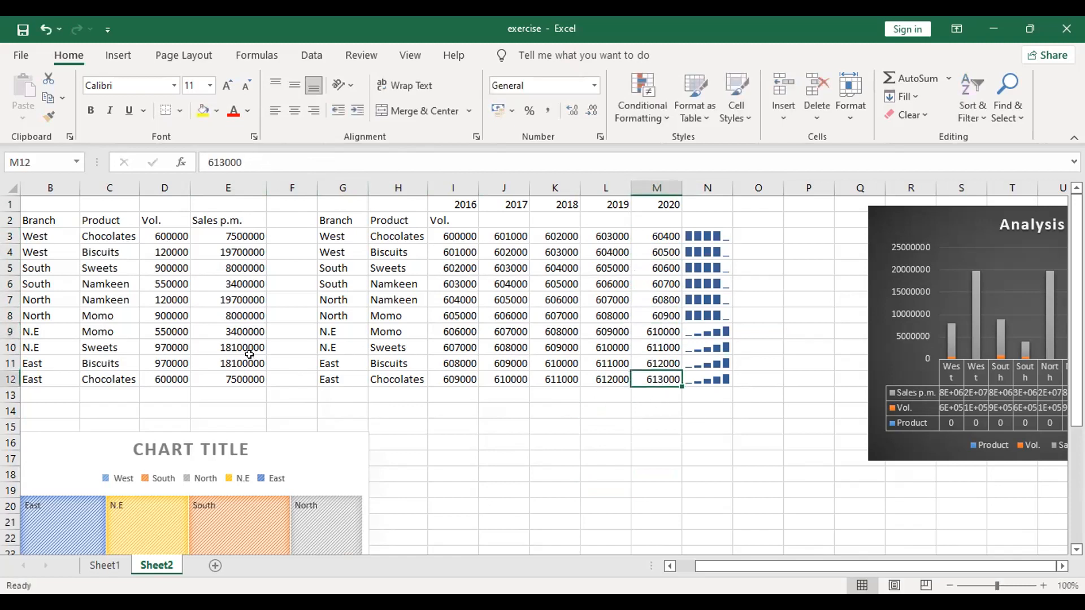
left_click(260, 161)
key("BackSpace")
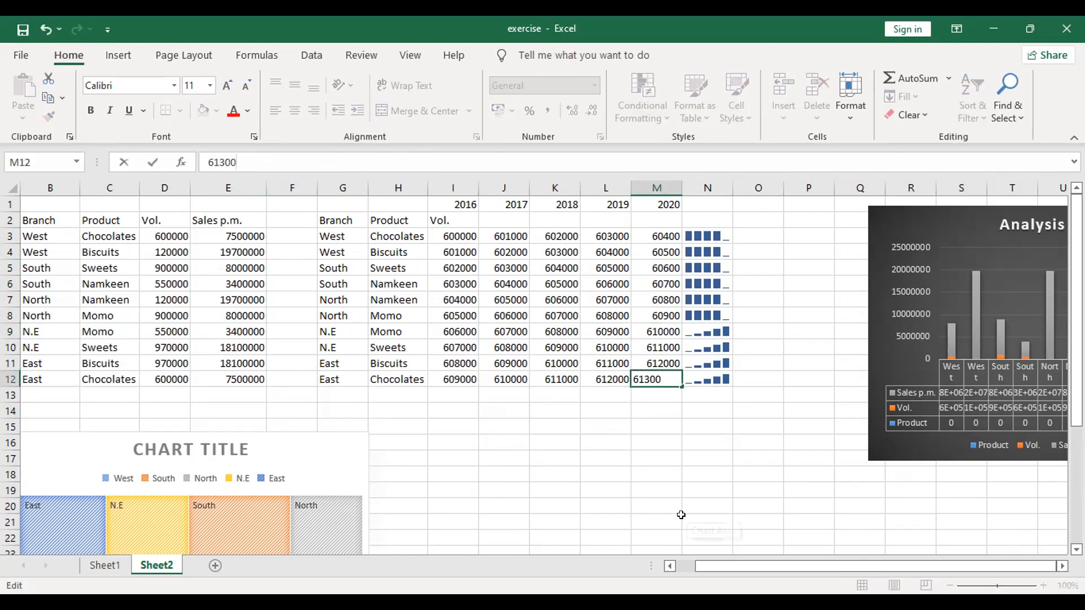
left_click(682, 515)
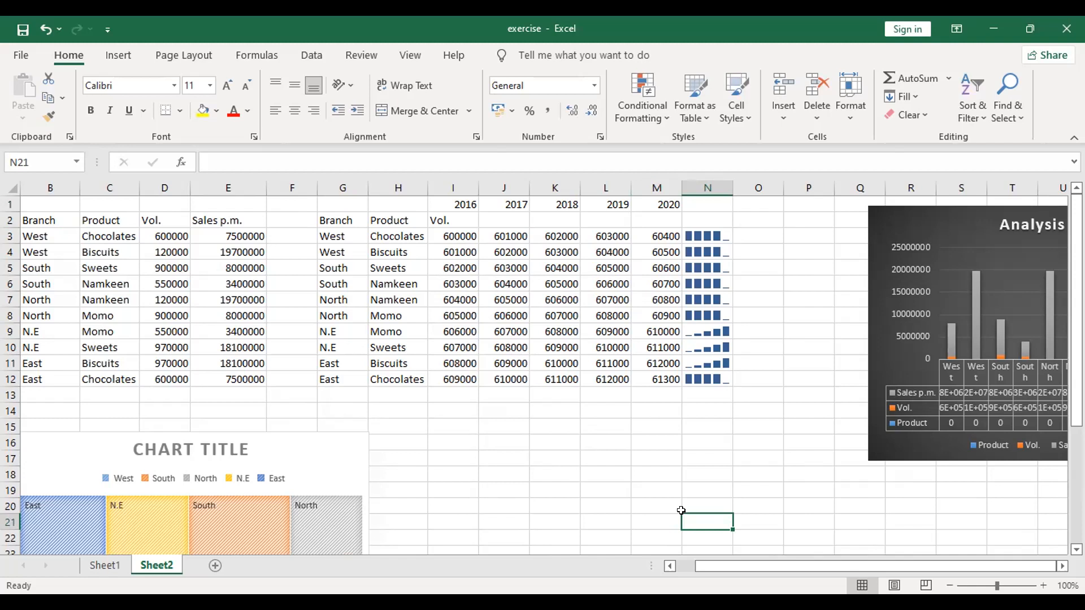
left_click(702, 379)
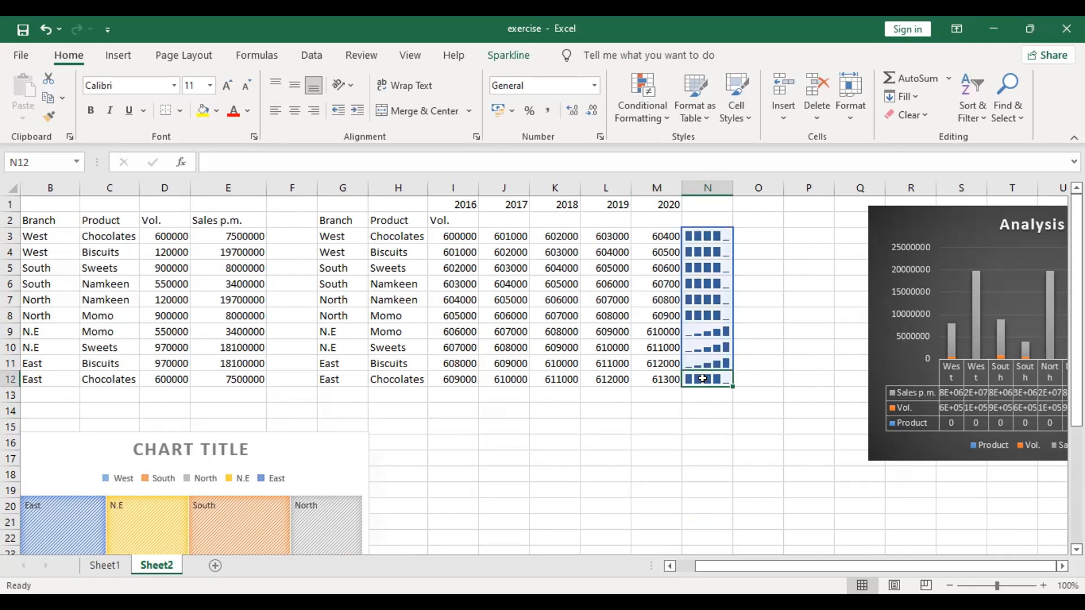
left_click(746, 266)
left_click(710, 230)
left_click(739, 347)
Step: Try the High Point and Low Point highlights on the sparklines in N3:N12, leaving only Negative Points enabled
left_click(699, 231)
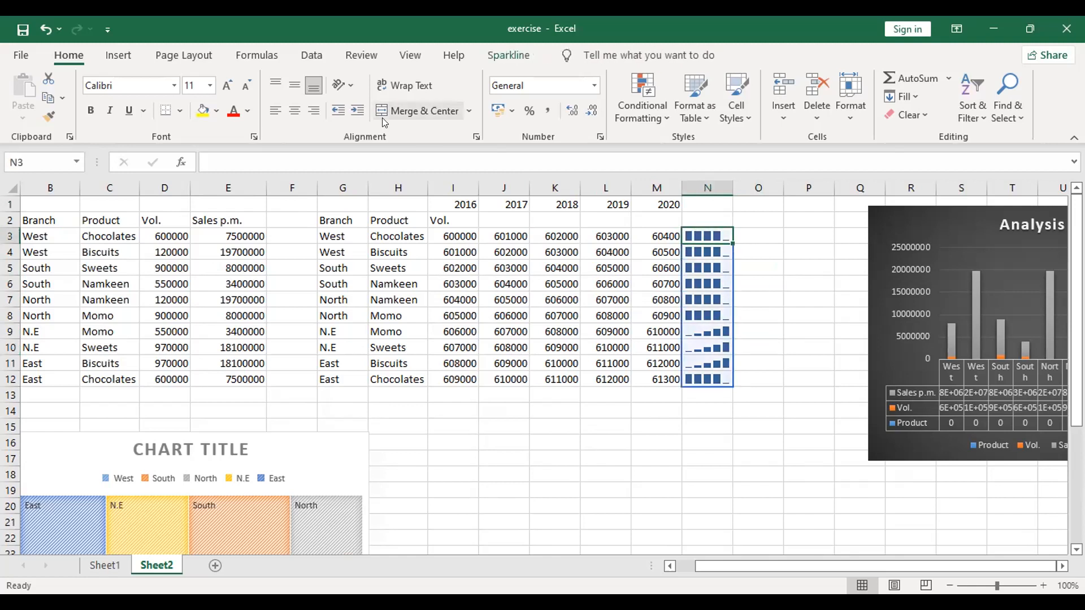
left_click(520, 55)
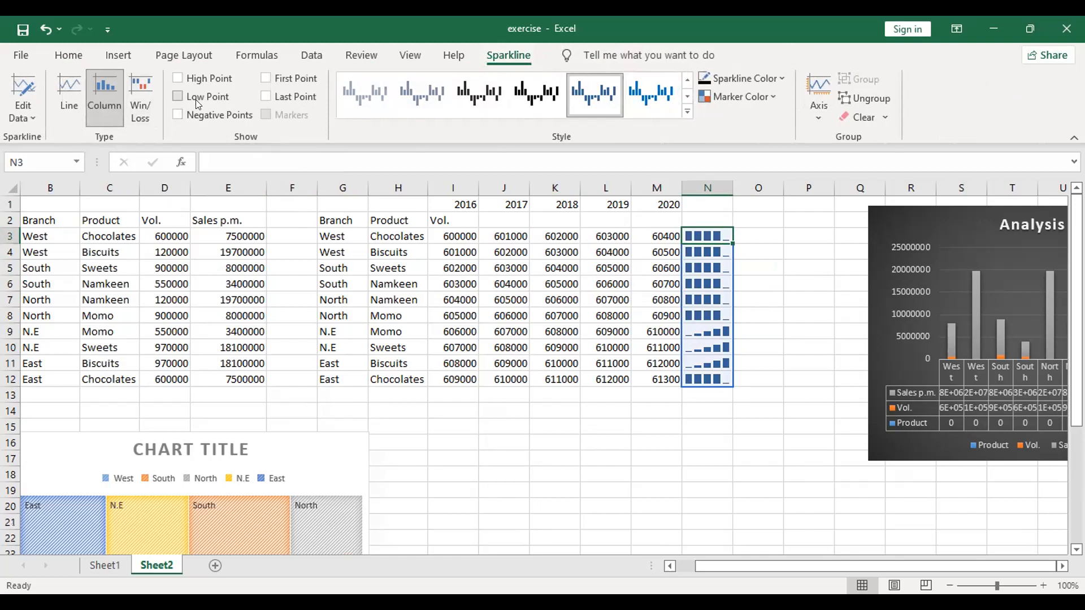
left_click(178, 78)
left_click(178, 98)
left_click(179, 97)
left_click(178, 114)
left_click(178, 115)
left_click(176, 96)
left_click(178, 79)
left_click(174, 96)
left_click(178, 115)
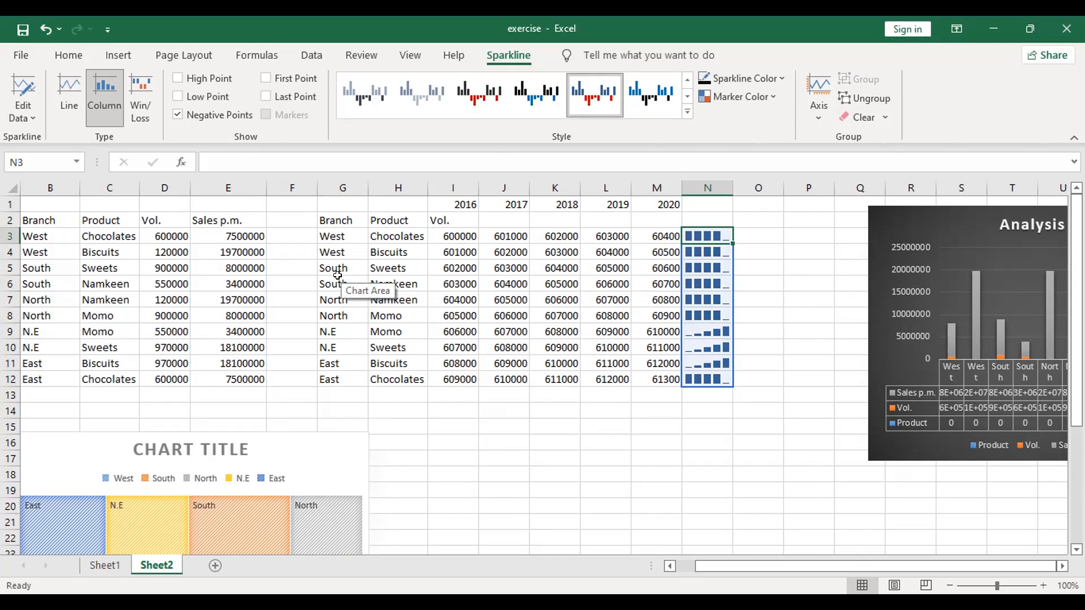
left_click(583, 434)
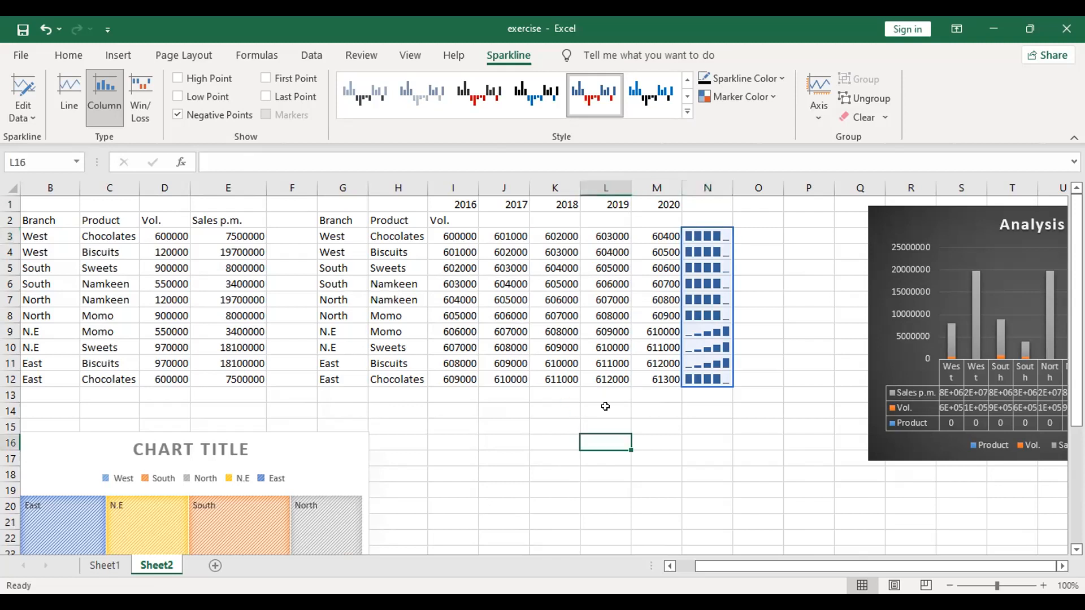
left_click(436, 231)
left_click(208, 158)
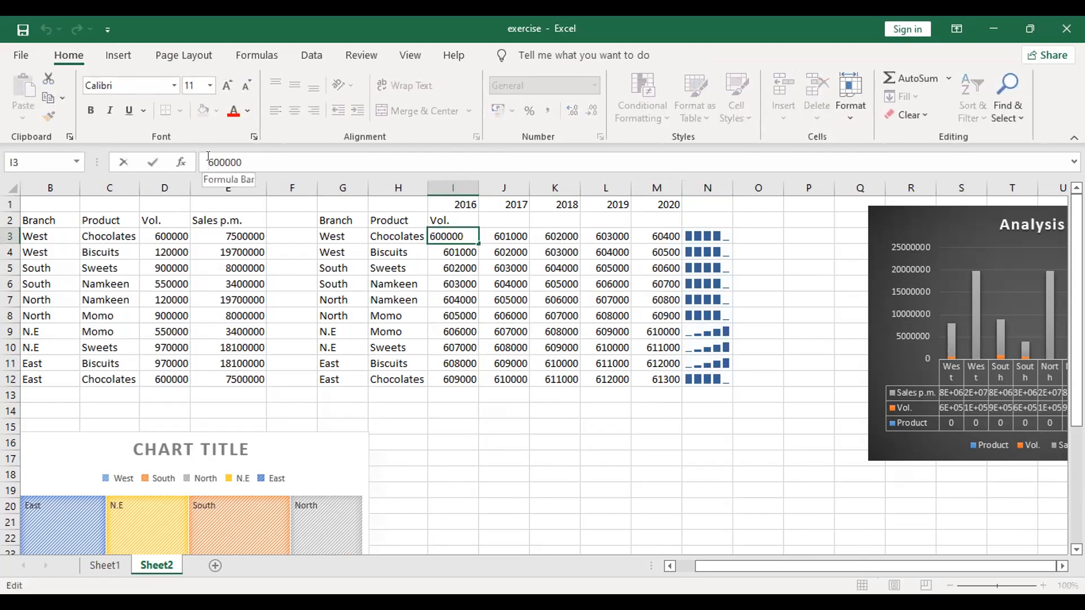
type("-")
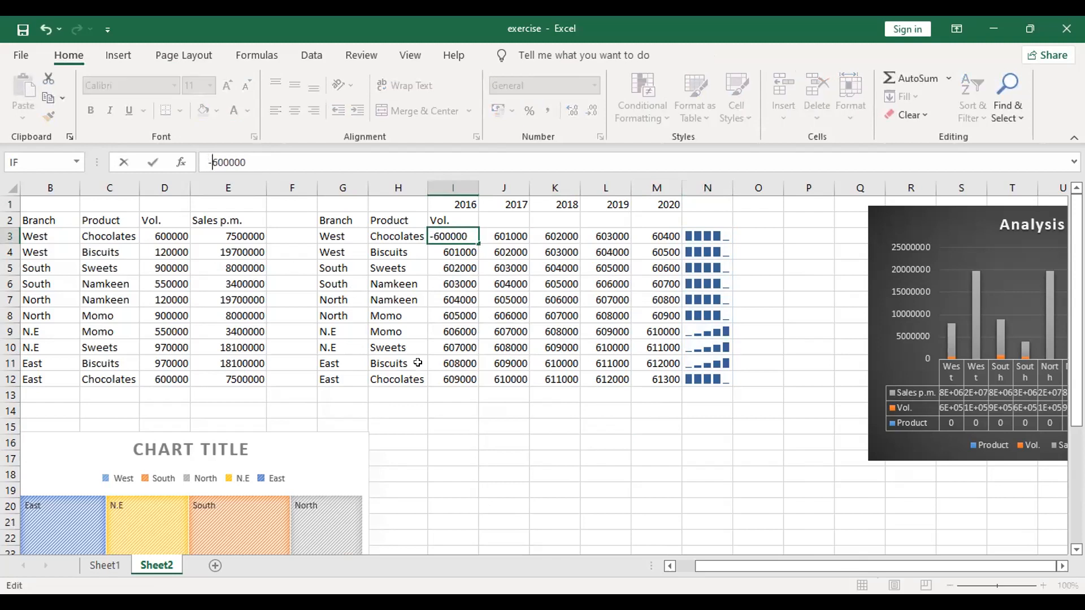
left_click(541, 394)
left_click(487, 438)
key("Escape")
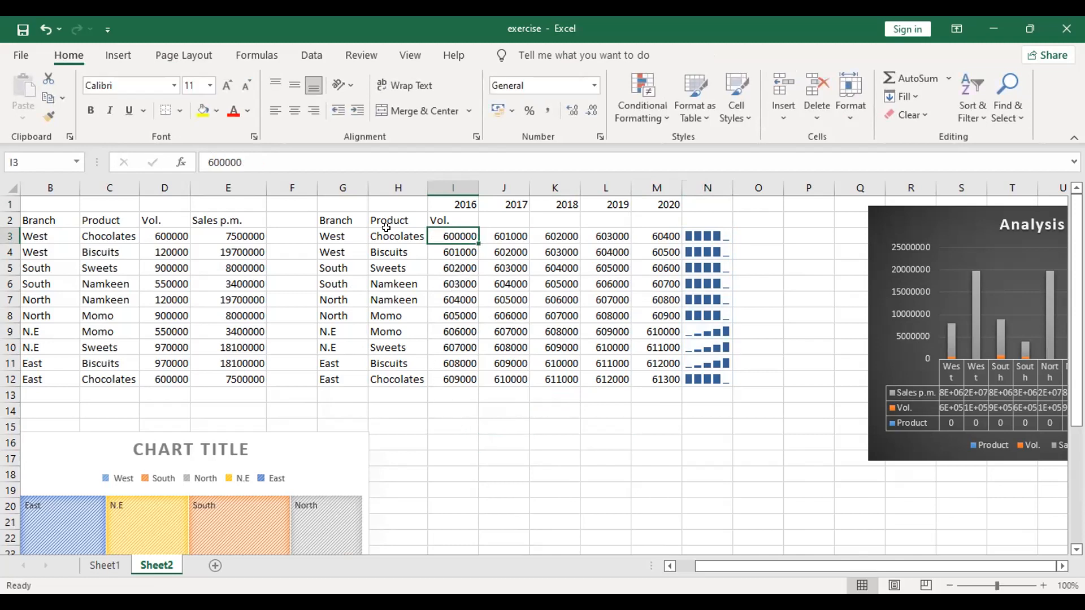
left_click(202, 156)
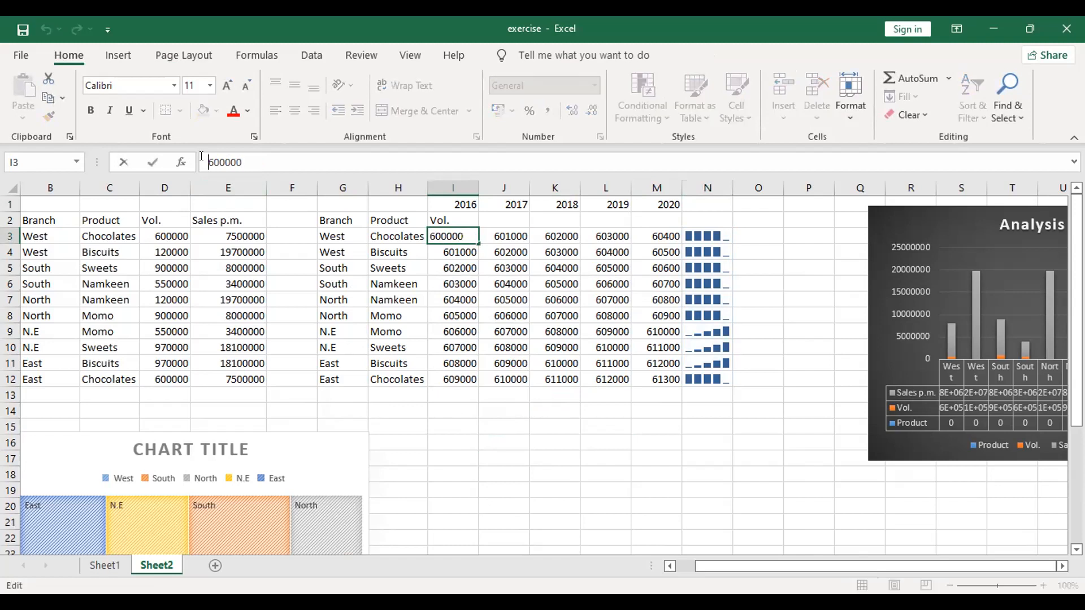
type("-")
left_click(491, 442)
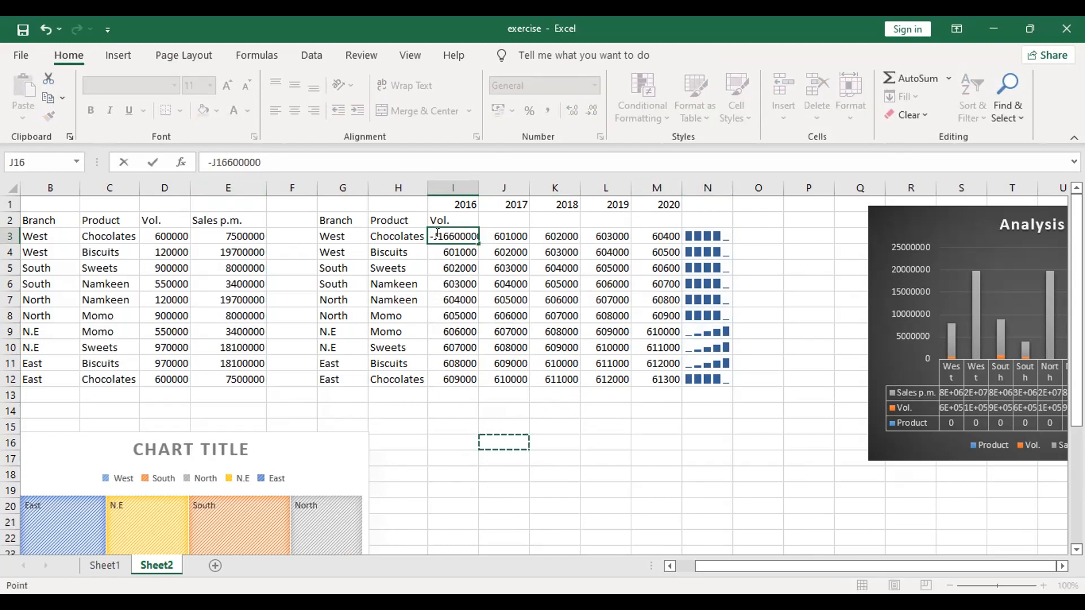
key("Escape")
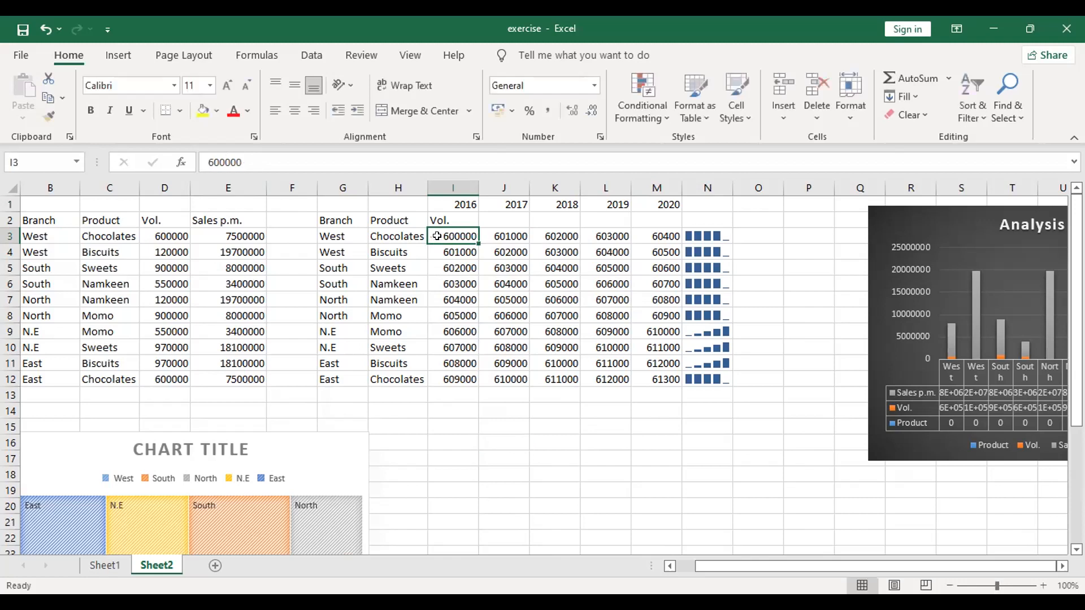
Step: Make two 2016 volumes negative by setting I3 to -600000 and I6 to -603000
left_click(201, 162)
type("-")
key("Return")
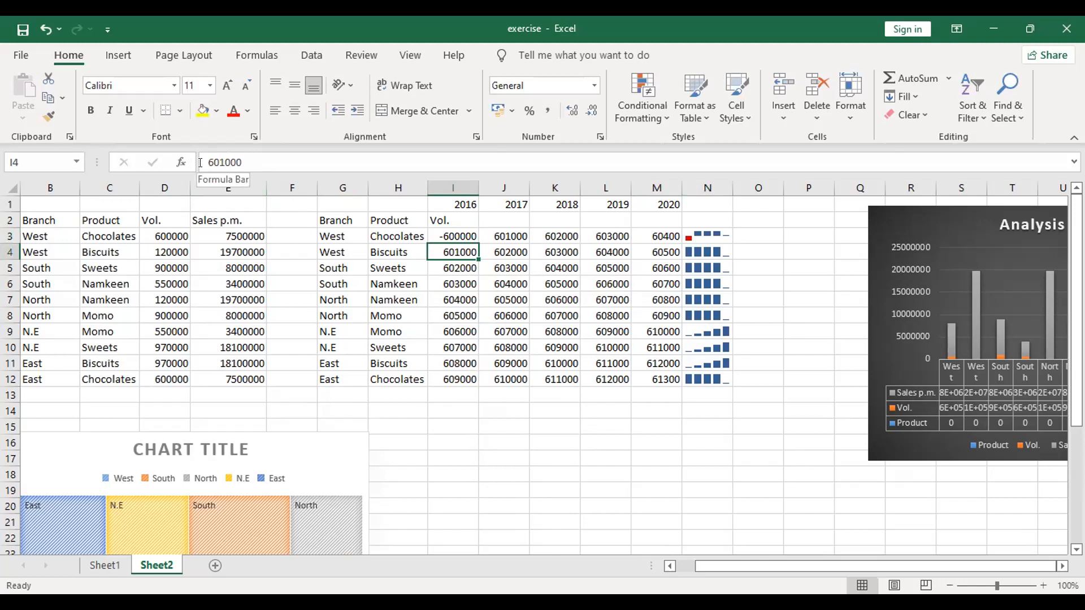
left_click(453, 285)
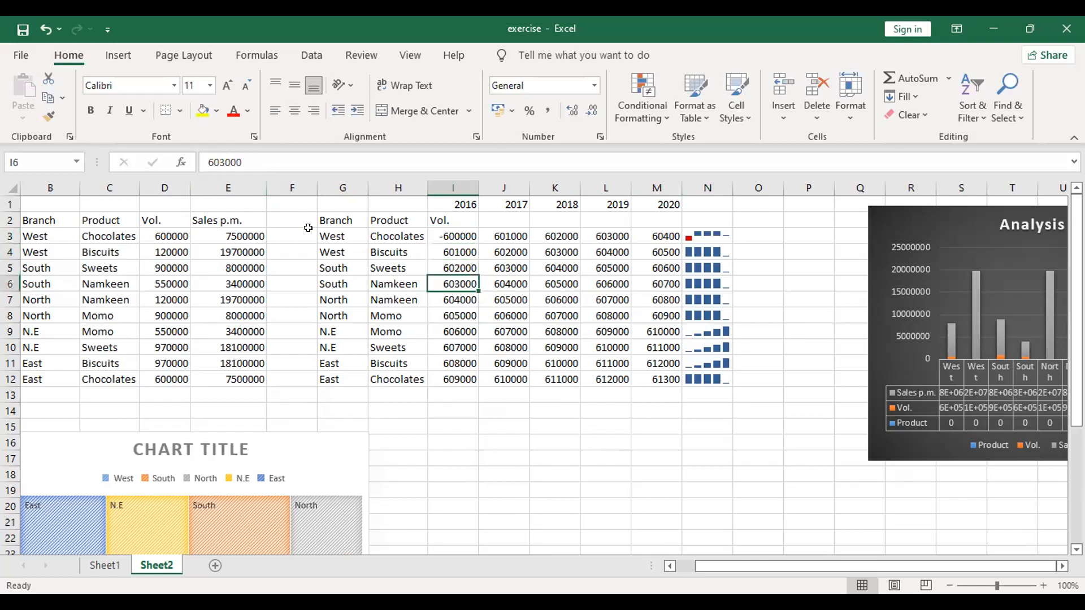
left_click(209, 162)
type("-")
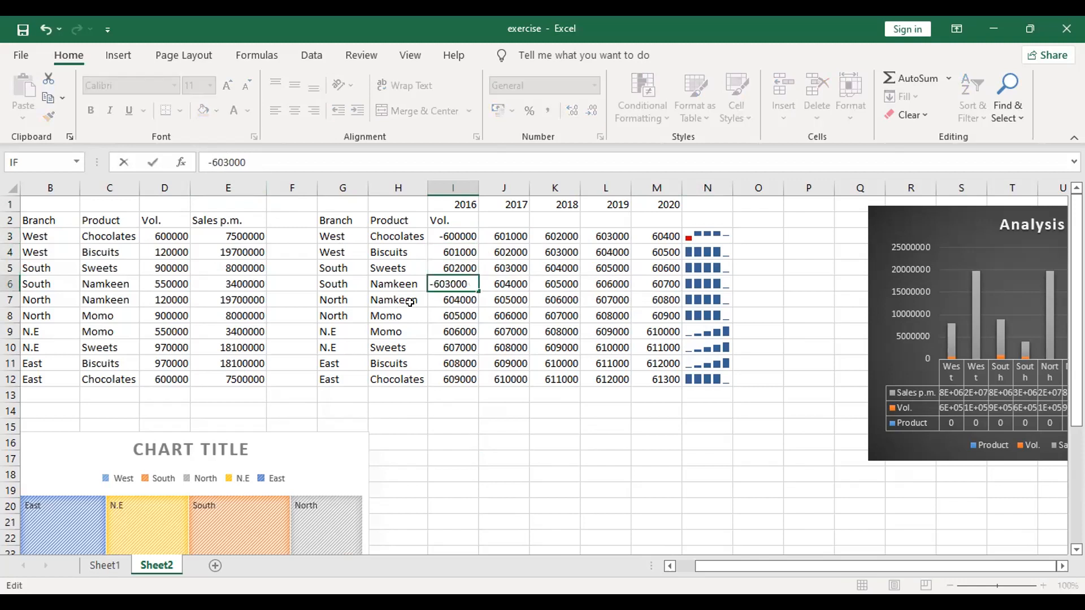
key("Return")
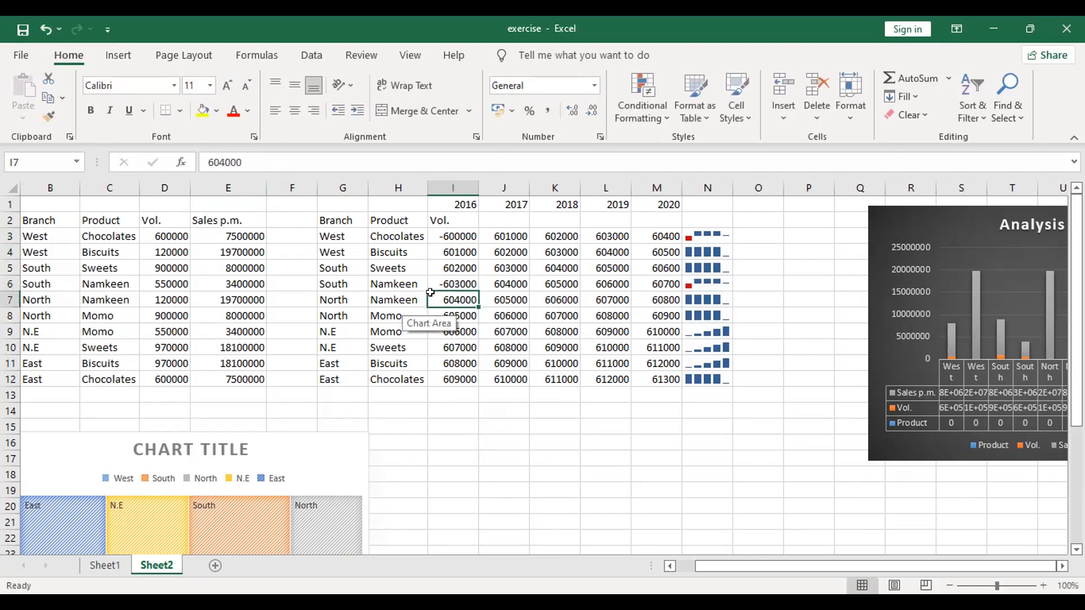
left_click(693, 285)
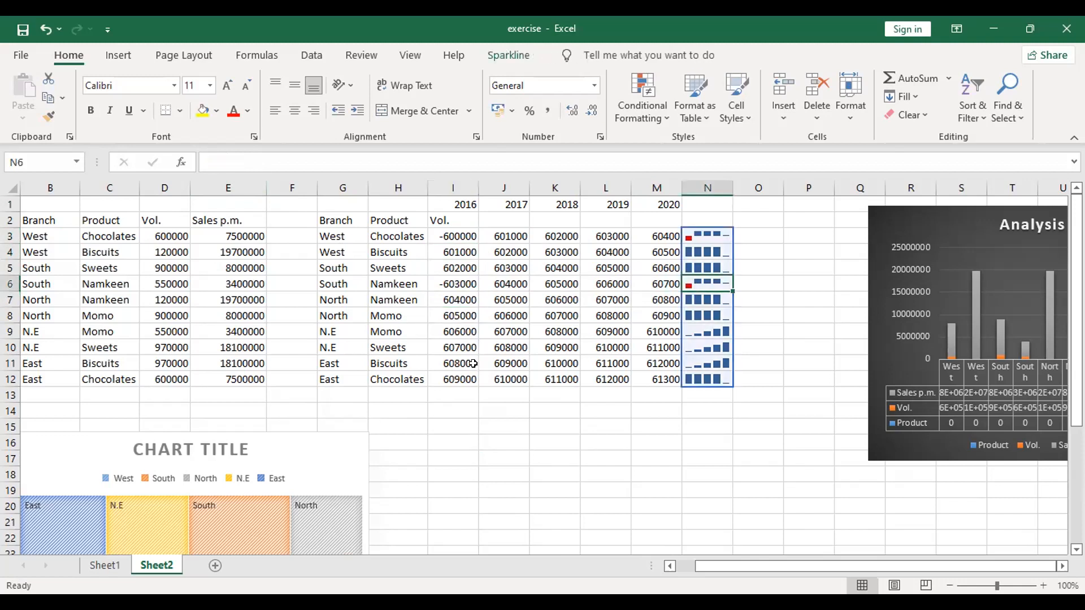
left_click(437, 415)
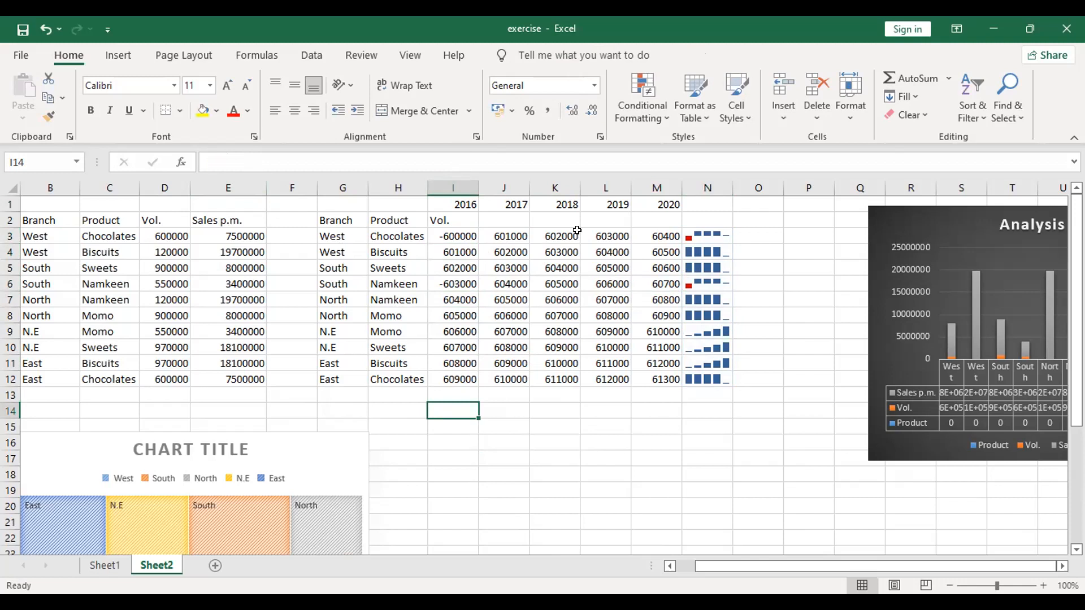
Step: Try the Line type on the sparkline group in N3:N12 and convert the group to Win/Loss
left_click(711, 229)
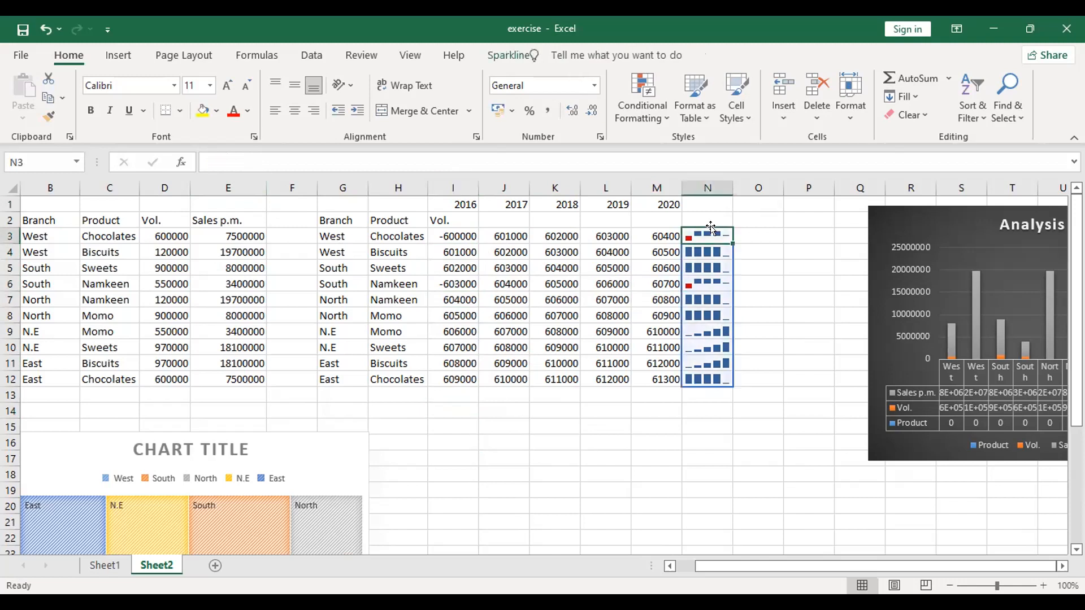
left_click(497, 52)
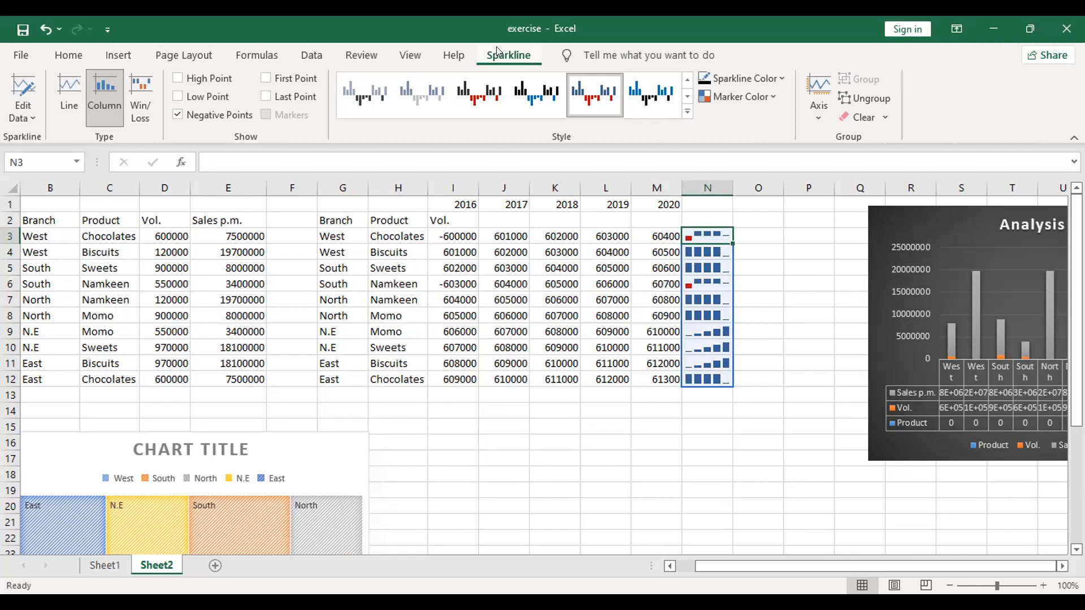
left_click(66, 107)
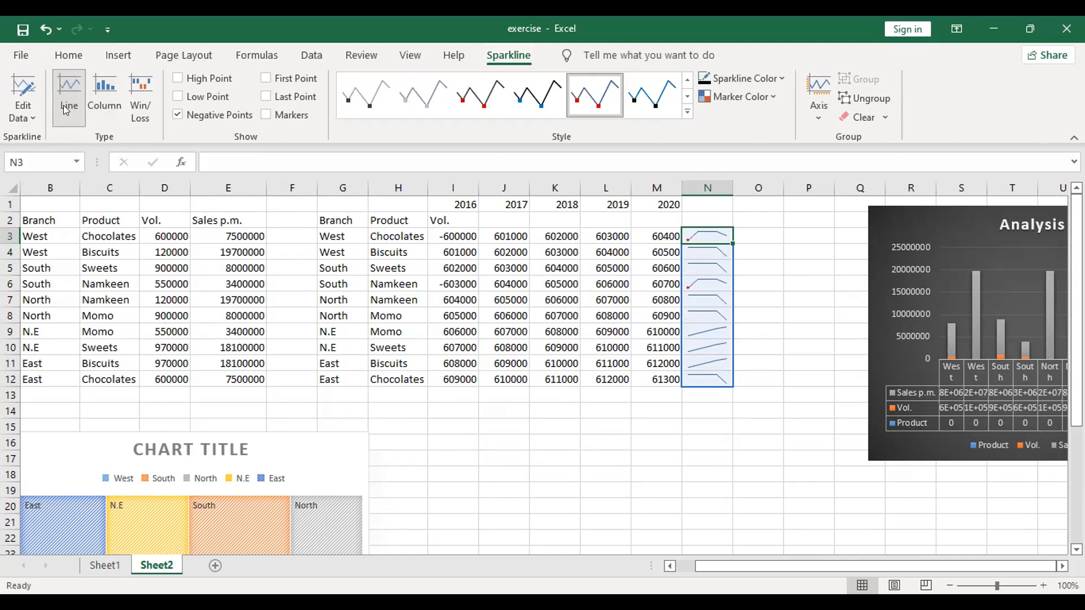
left_click(134, 122)
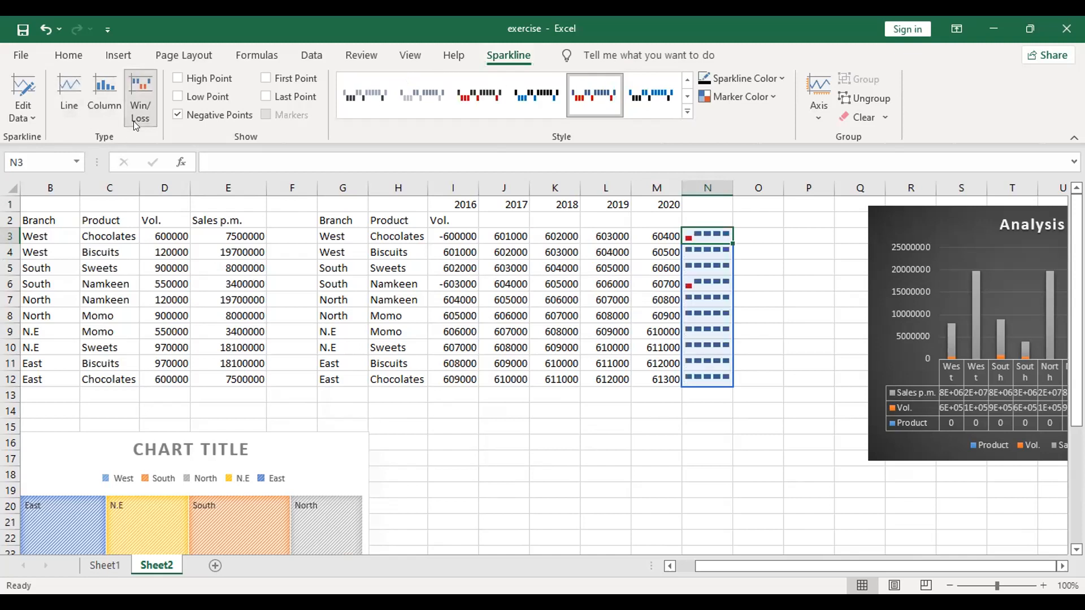
Step: Compare the Line type with Win/Loss once more on the sparklines in N3:N12, ending on Win/Loss
left_click(79, 118)
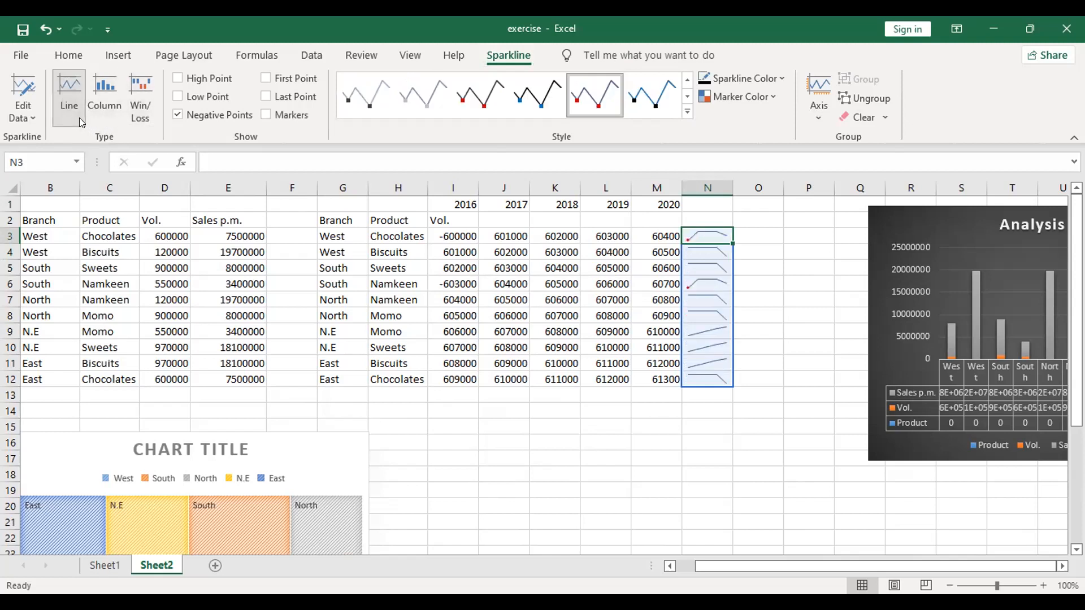
left_click(146, 120)
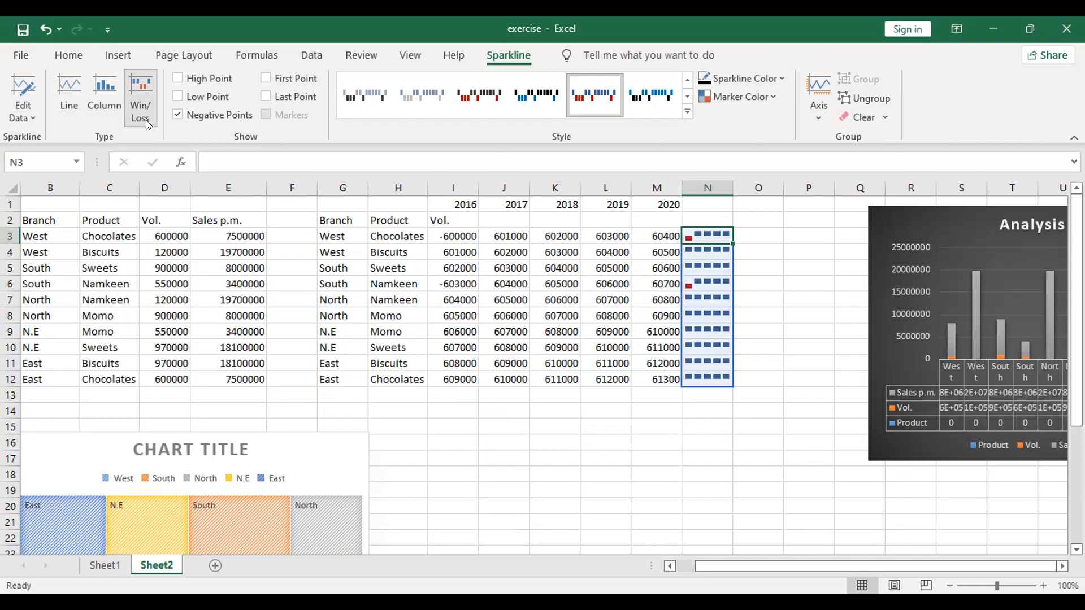
Step: Highlight the High Point and Low Point instead of Negative Points on the N3:N12 sparklines and apply the black style with red markers
left_click(223, 79)
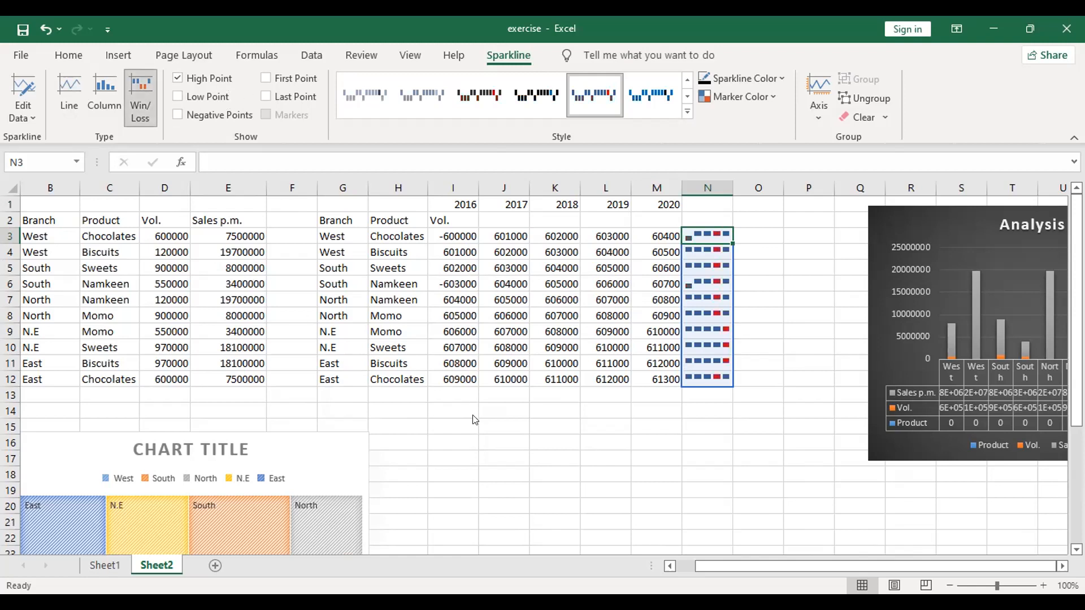
left_click(481, 440)
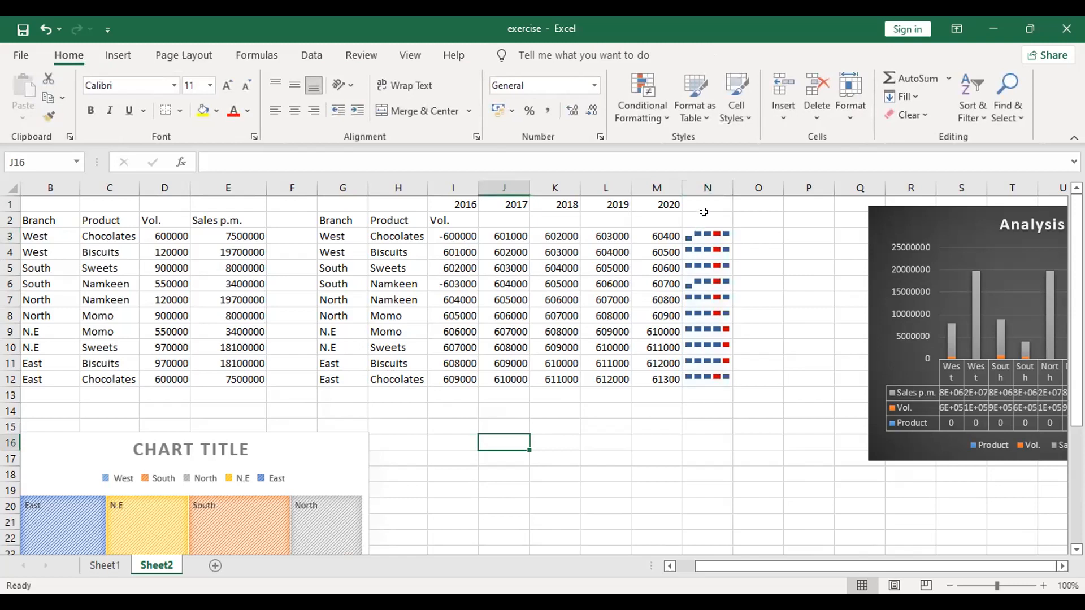
left_click(704, 232)
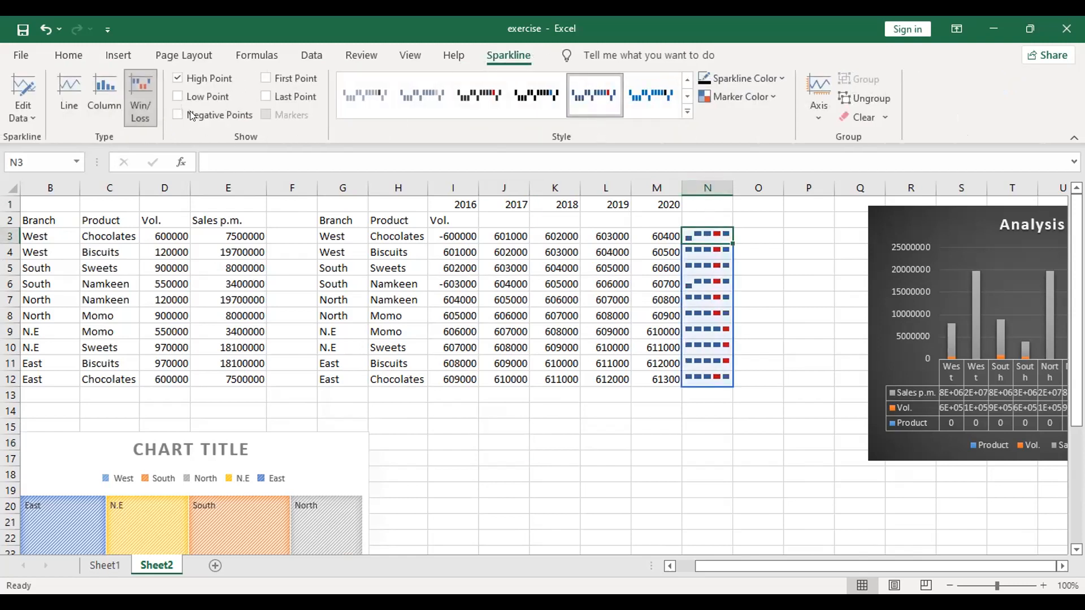
left_click(178, 96)
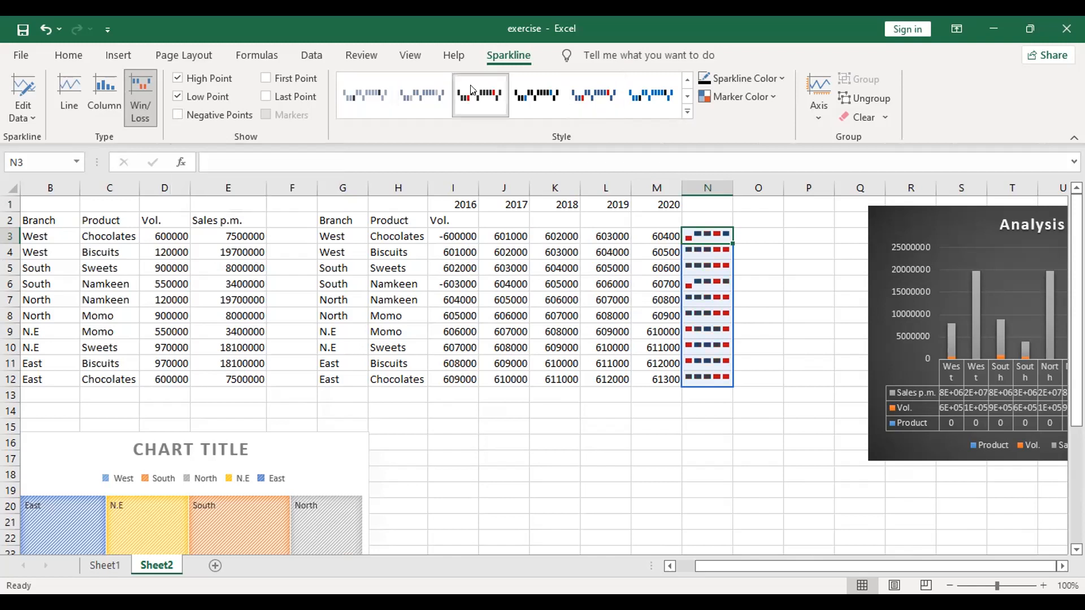
Step: Move the Analysis chart below the yearly volume table, beside the treemap chart and starting at about row 15
left_click(877, 285)
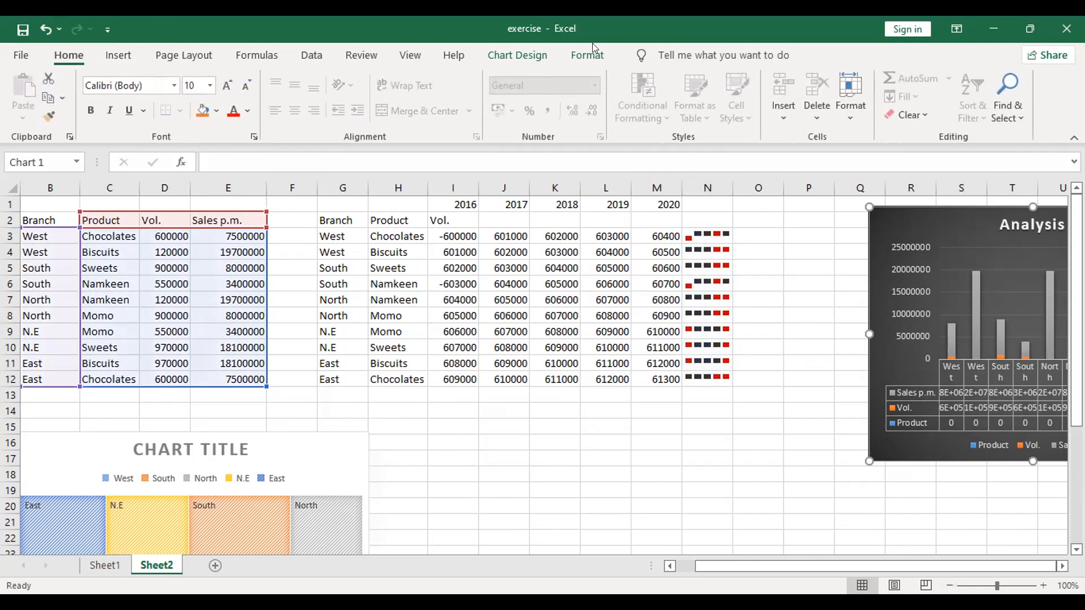
left_click(914, 262)
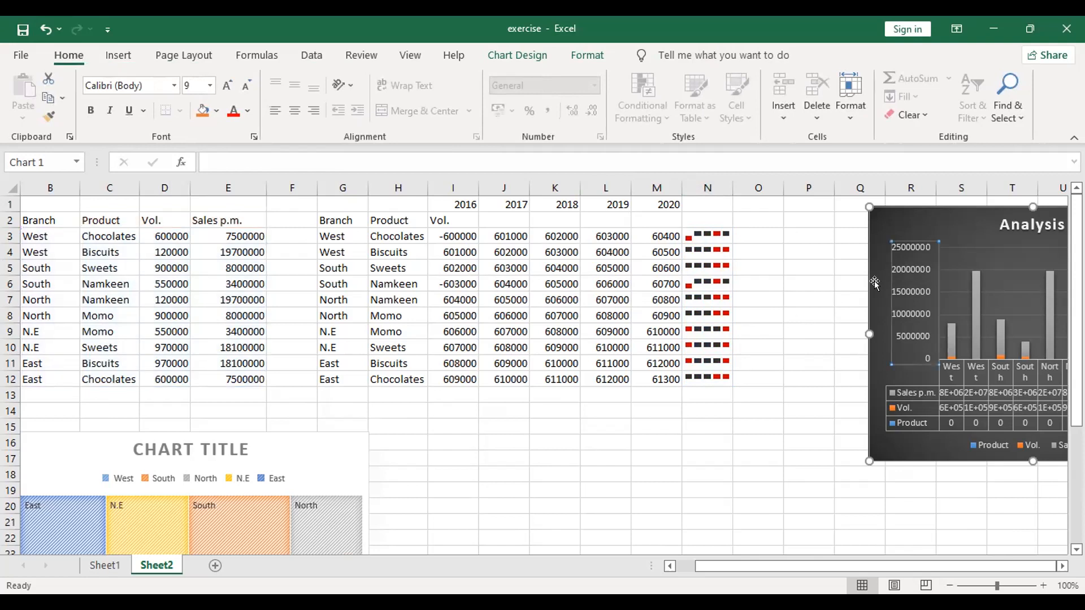
left_click(794, 326)
left_click(885, 254)
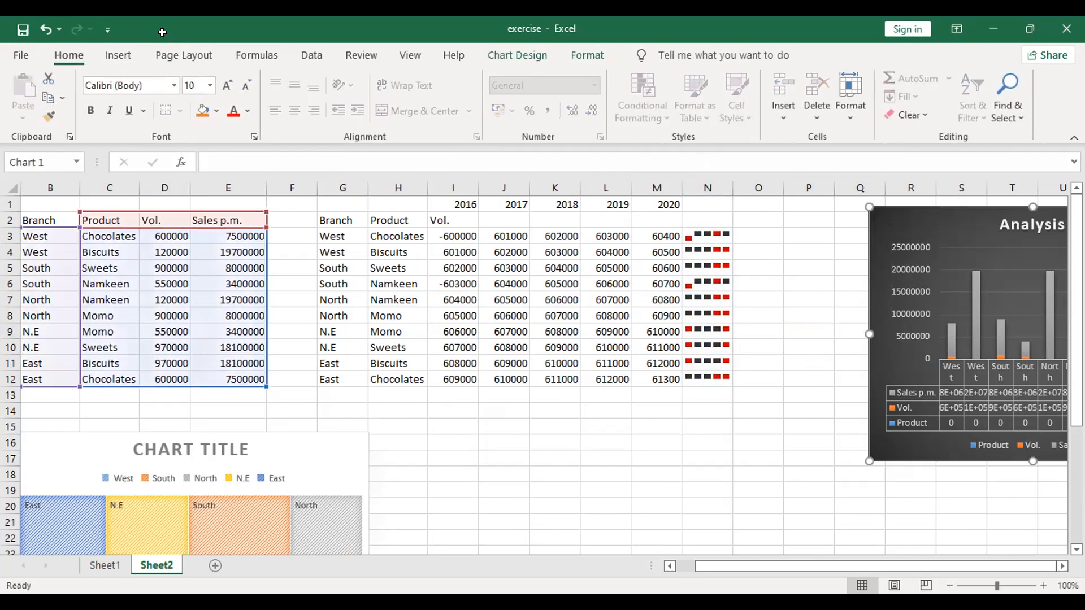
left_click(516, 55)
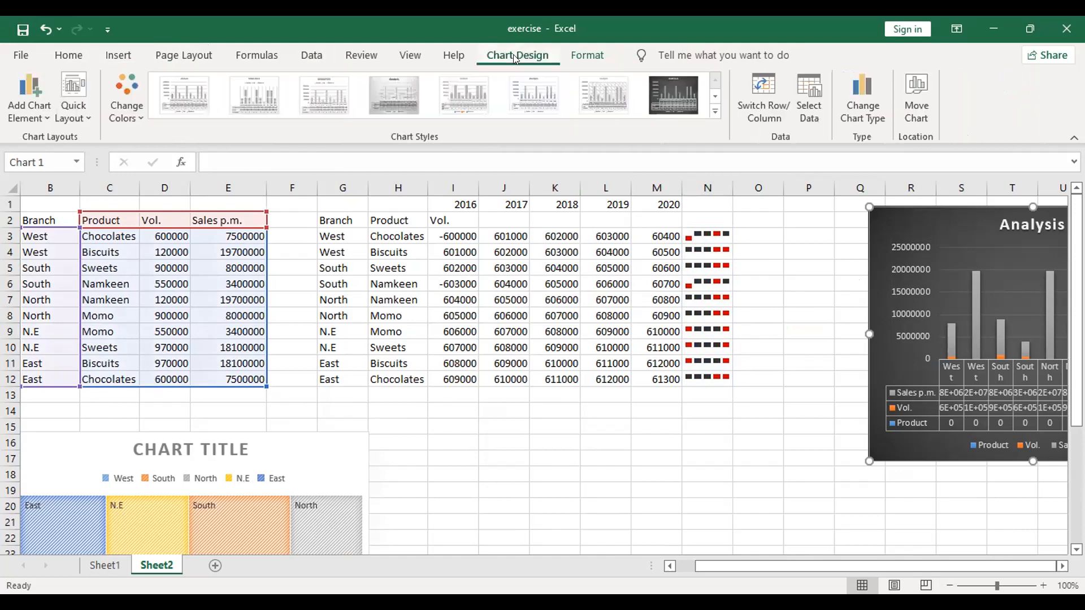
left_click_drag(949, 204, 504, 414)
scroll(570, 445, "down", 1)
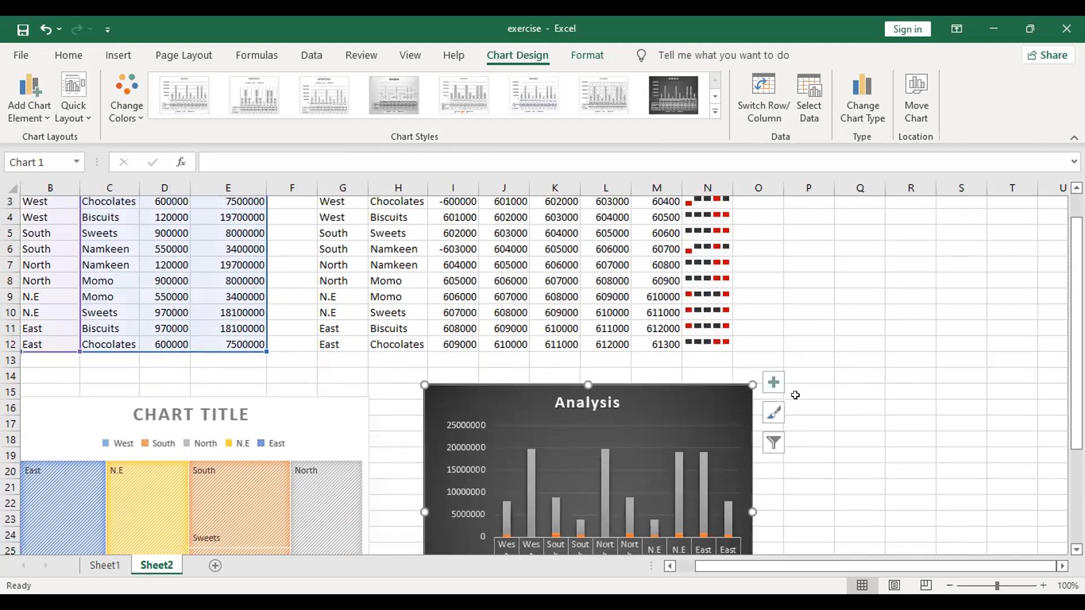
left_click(540, 375)
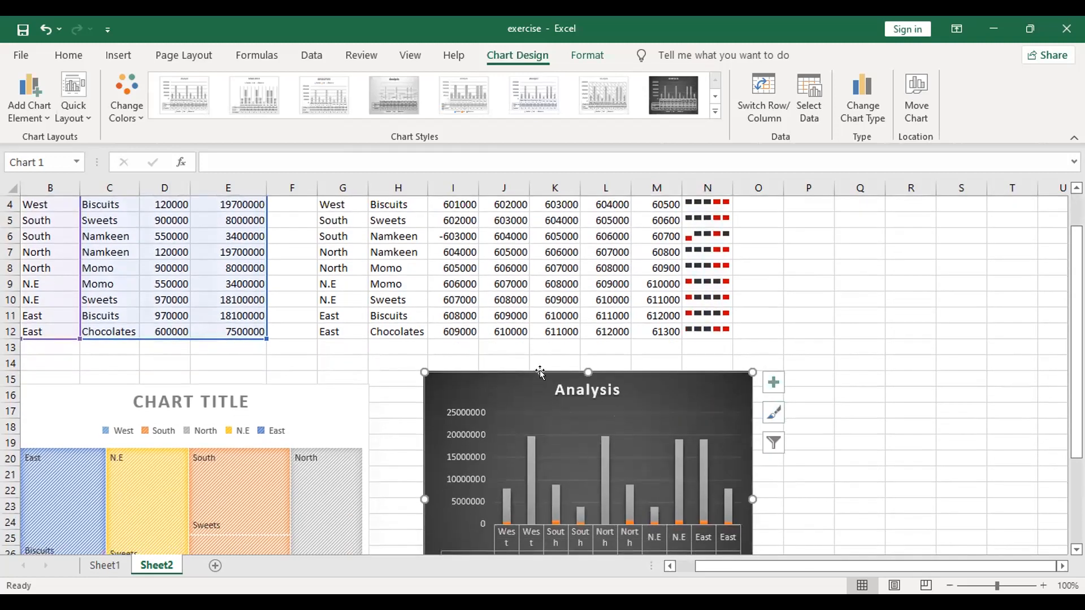
Step: Preview the Scatter and 3-D Bubble types for the Analysis chart, and change it to the Bubble type
left_click(881, 112)
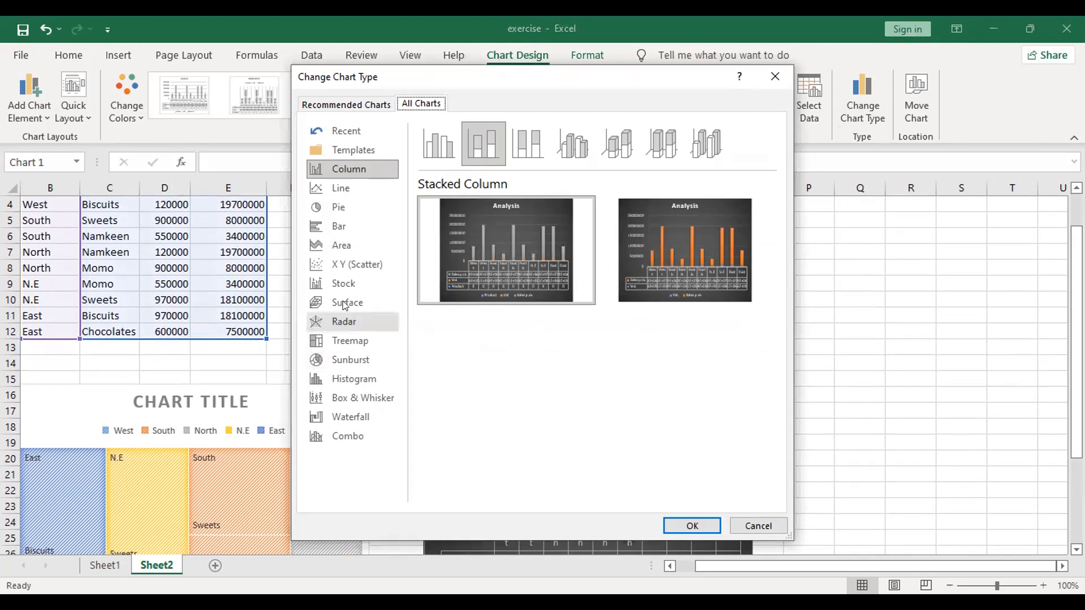
left_click(364, 277)
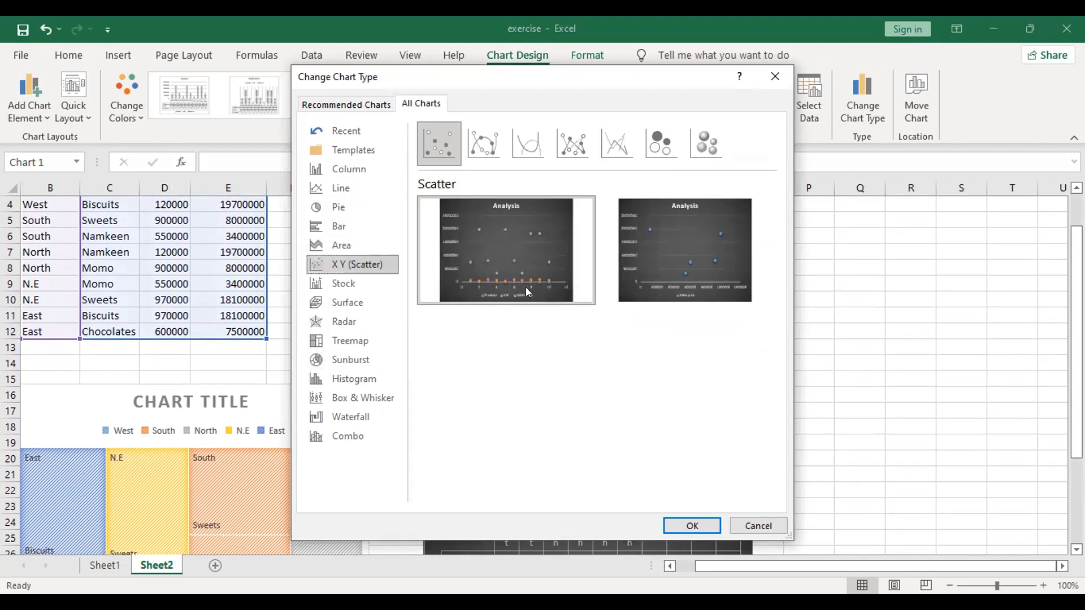
mouse_move(487, 273)
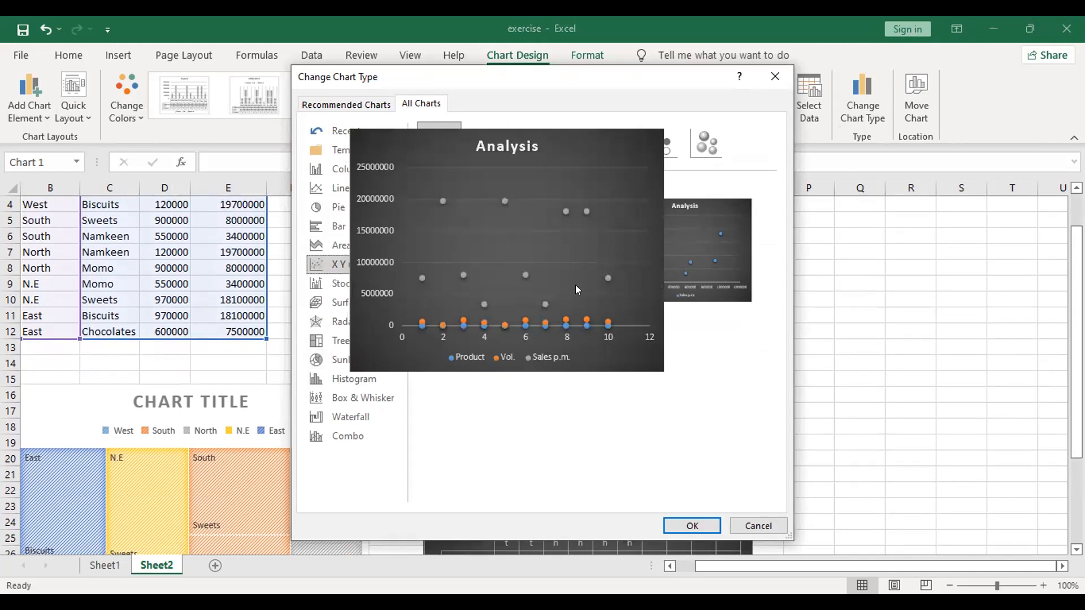
mouse_move(713, 276)
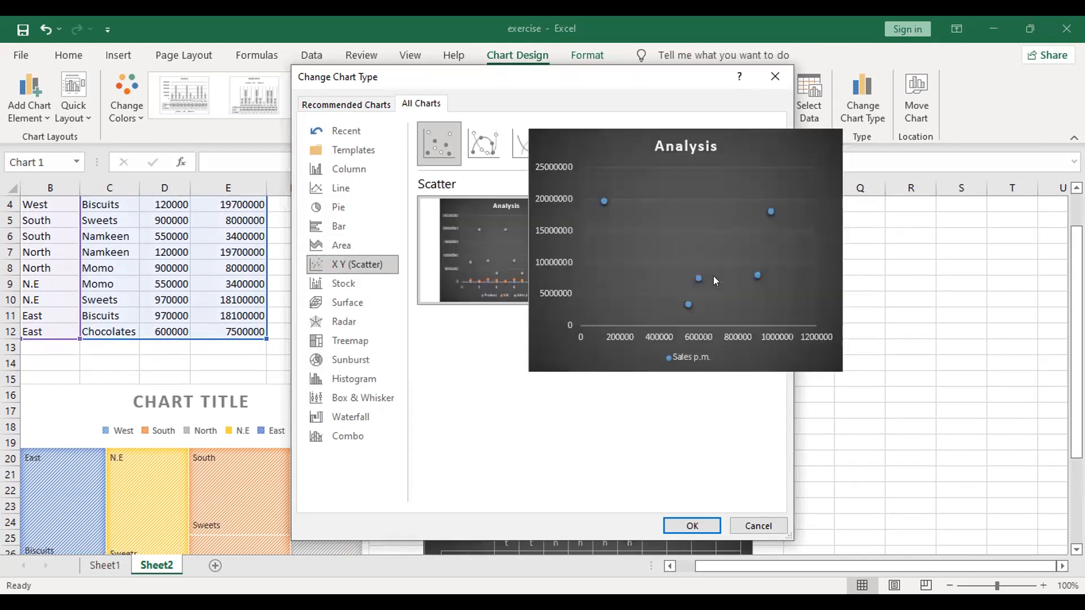
left_click(704, 157)
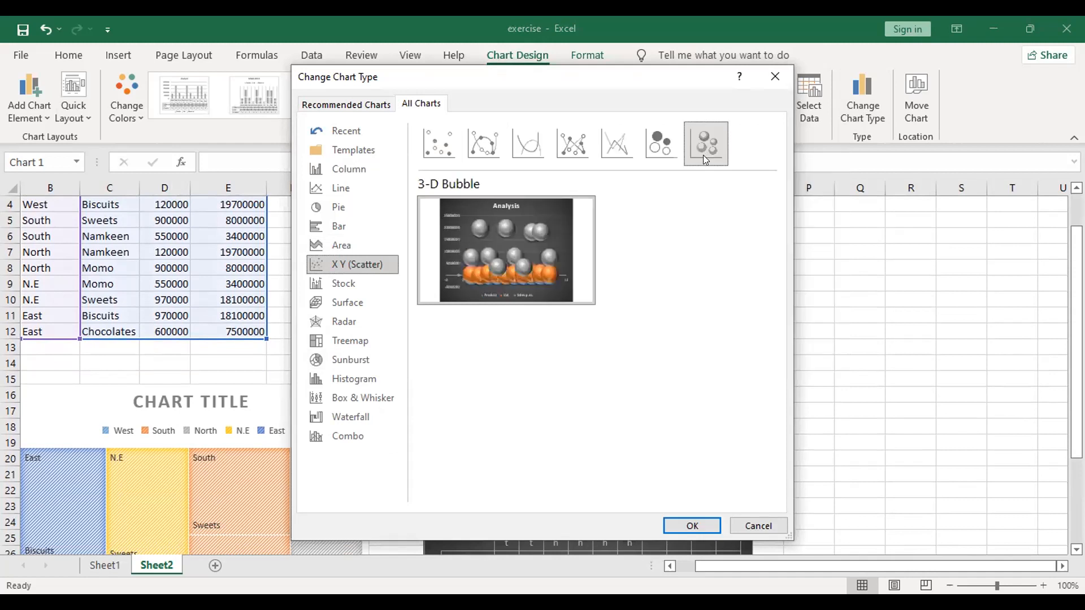
left_click(657, 148)
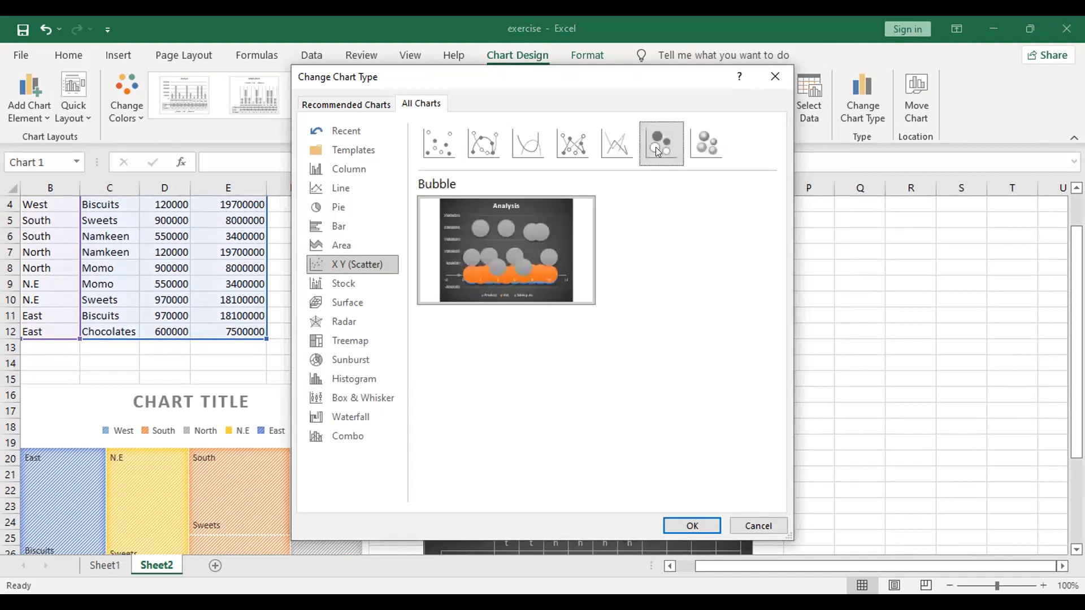
left_click(671, 521)
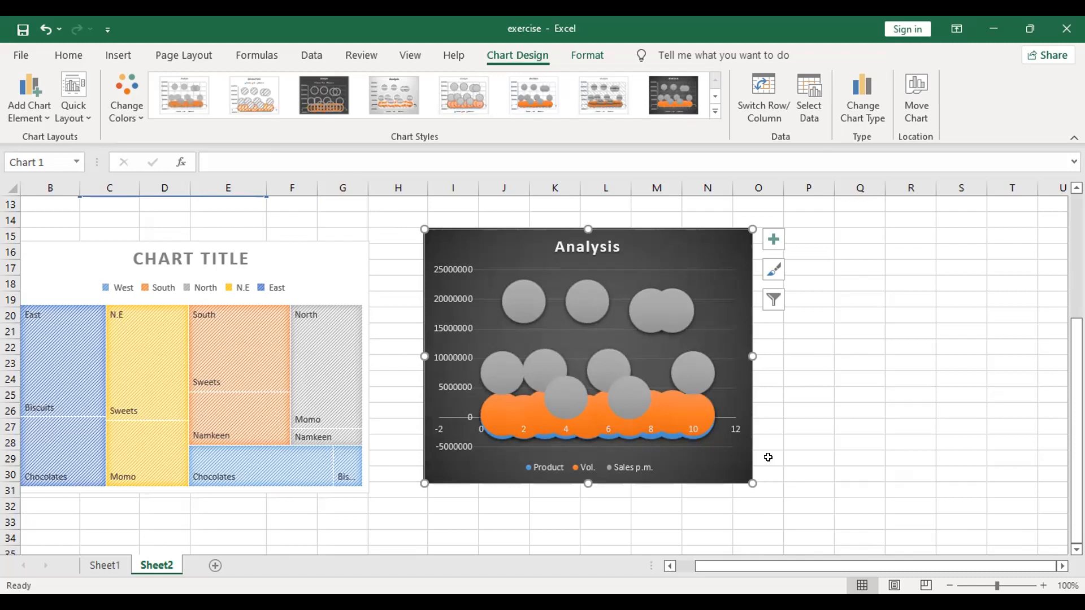
Step: Exclude the Sales p.m. and Product series from the Analysis bubble chart's data source, keeping only Vol
left_click(817, 117)
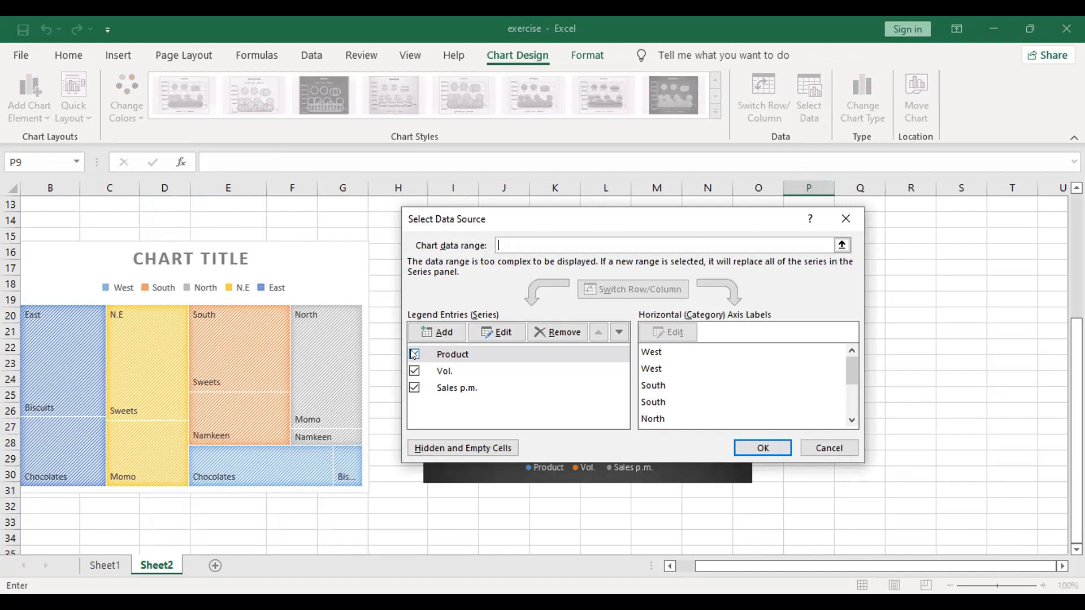
left_click(414, 388)
left_click(764, 444)
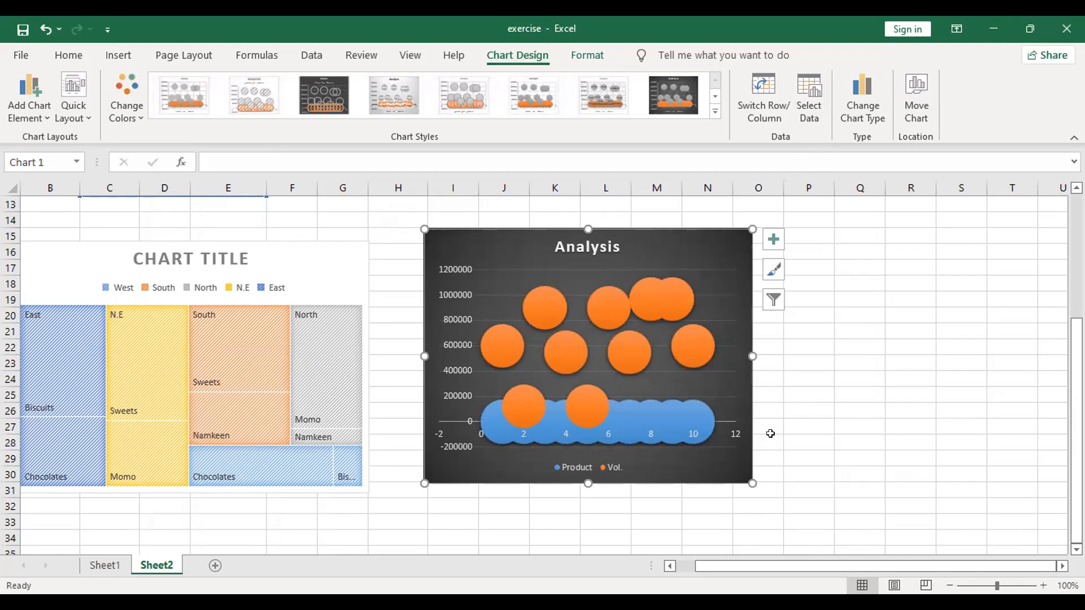
left_click(819, 111)
left_click(415, 354)
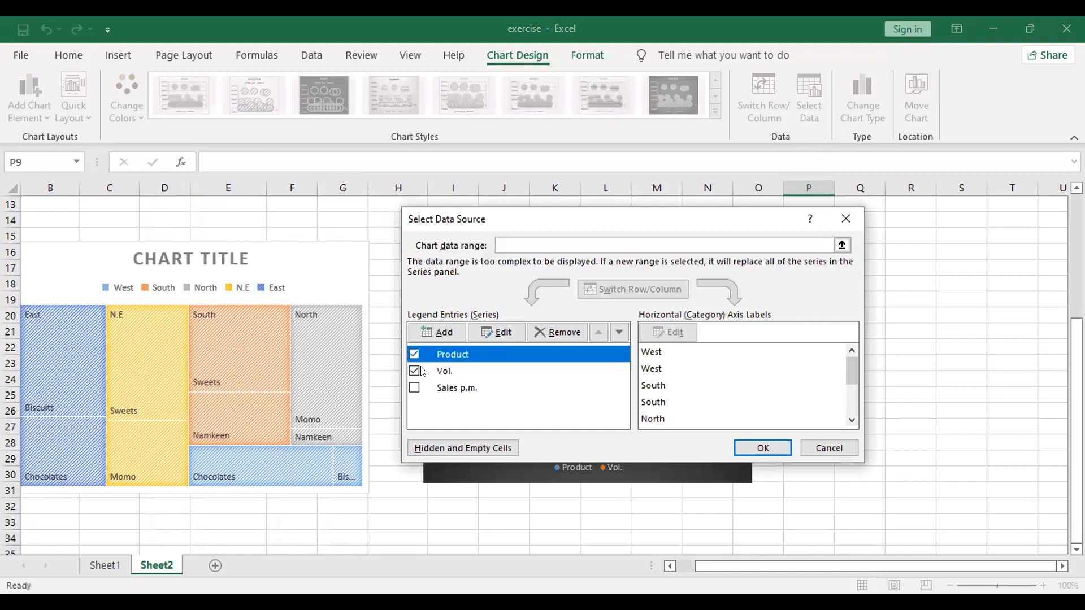
left_click(414, 354)
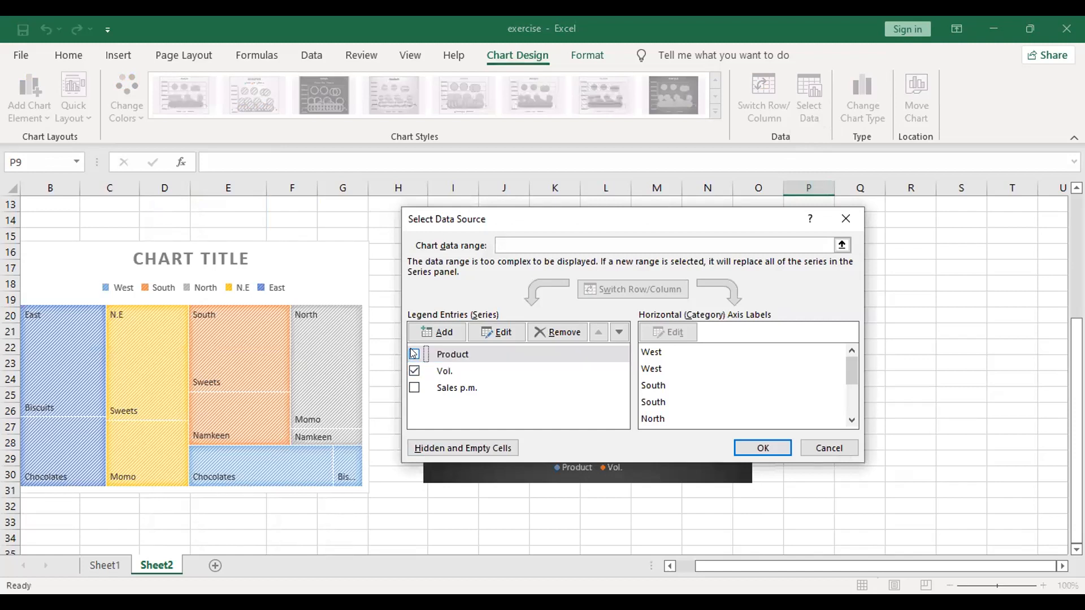
left_click(767, 448)
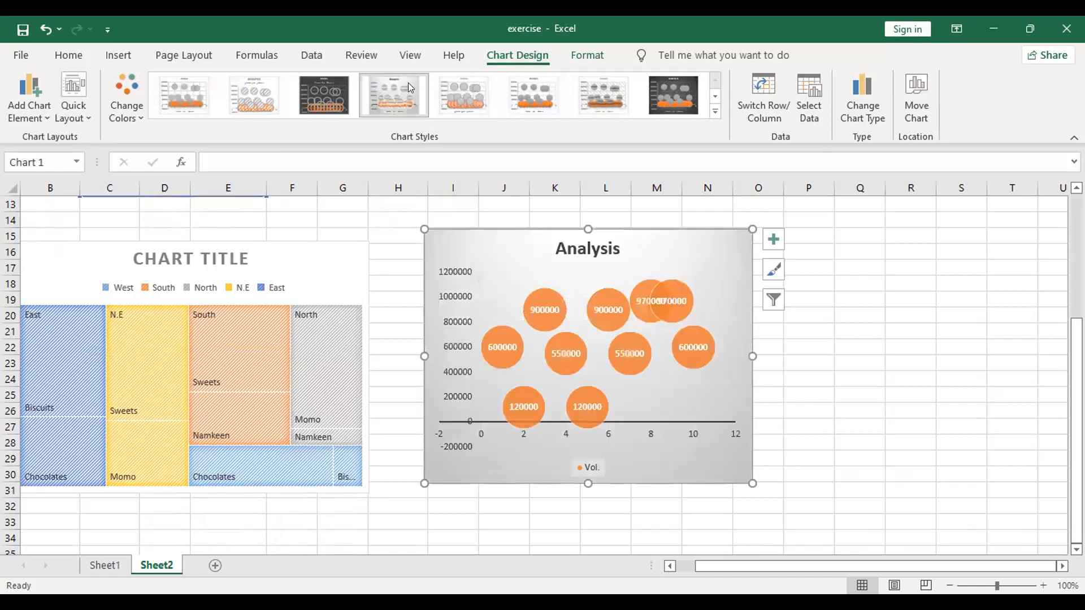
Step: Try the dark filled, white outlined and white shaded chart styles on the Analysis bubble chart
left_click(613, 93)
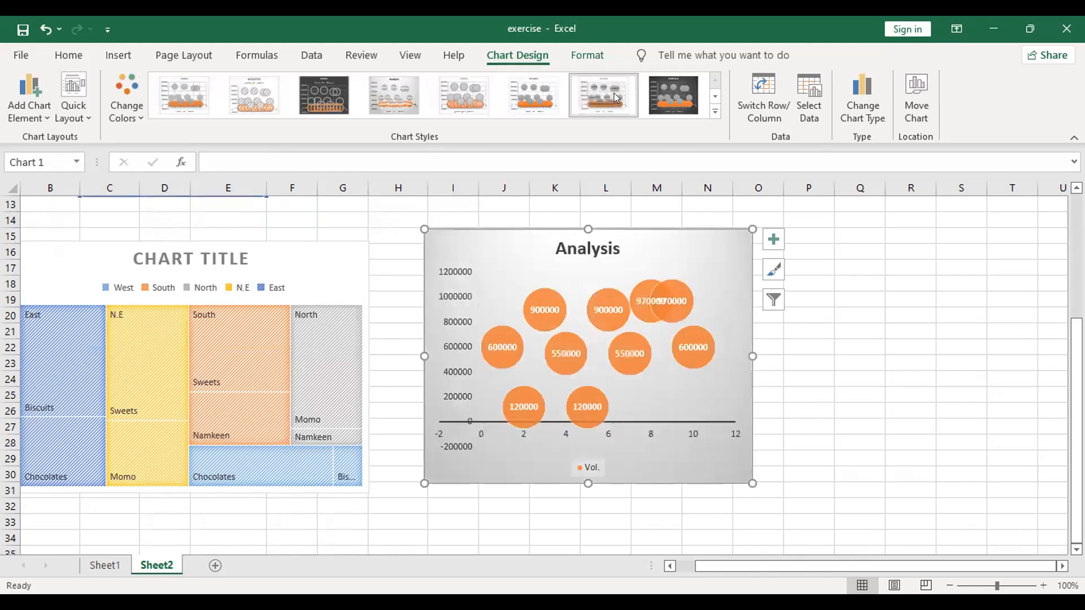
left_click(666, 94)
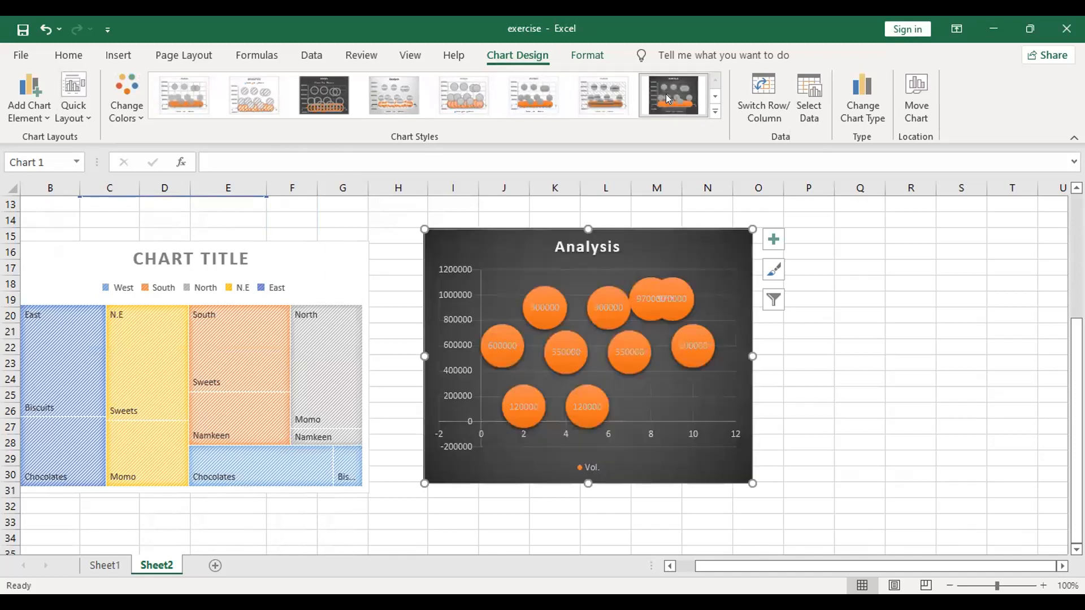
left_click(713, 113)
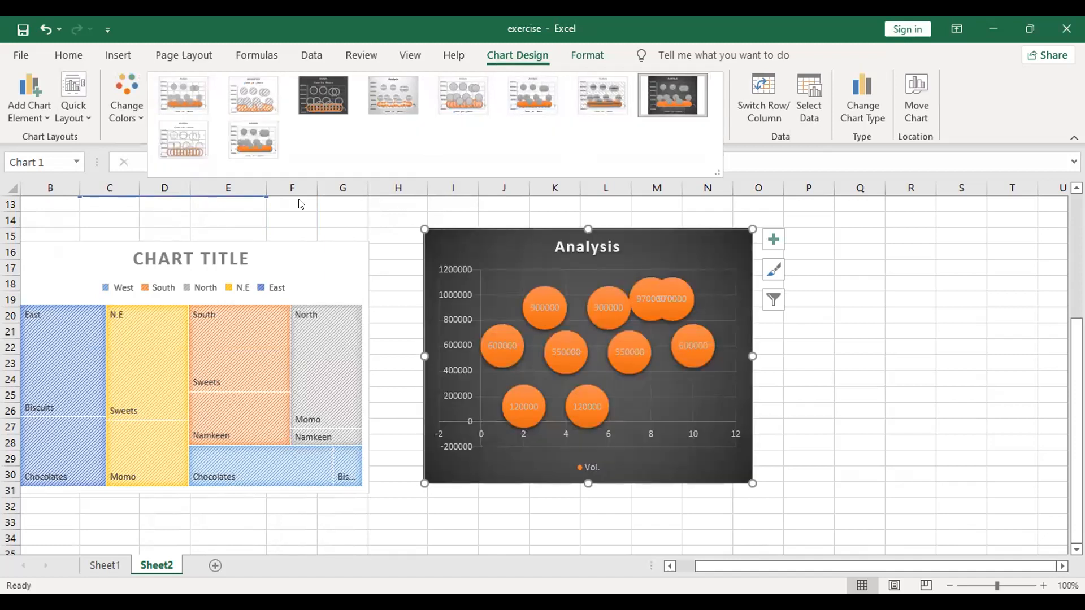
left_click(197, 144)
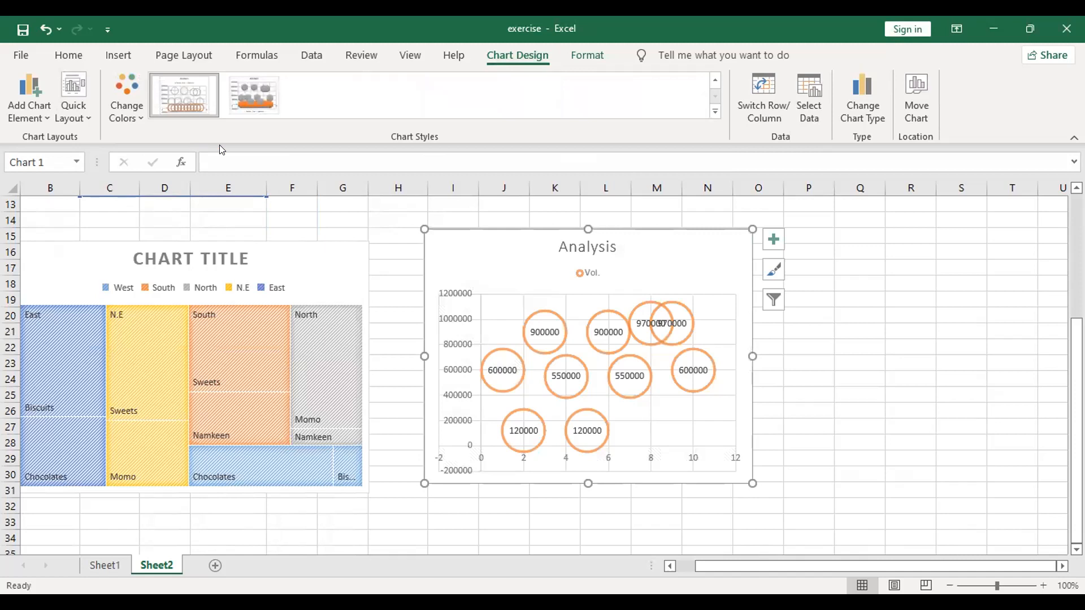
left_click(258, 97)
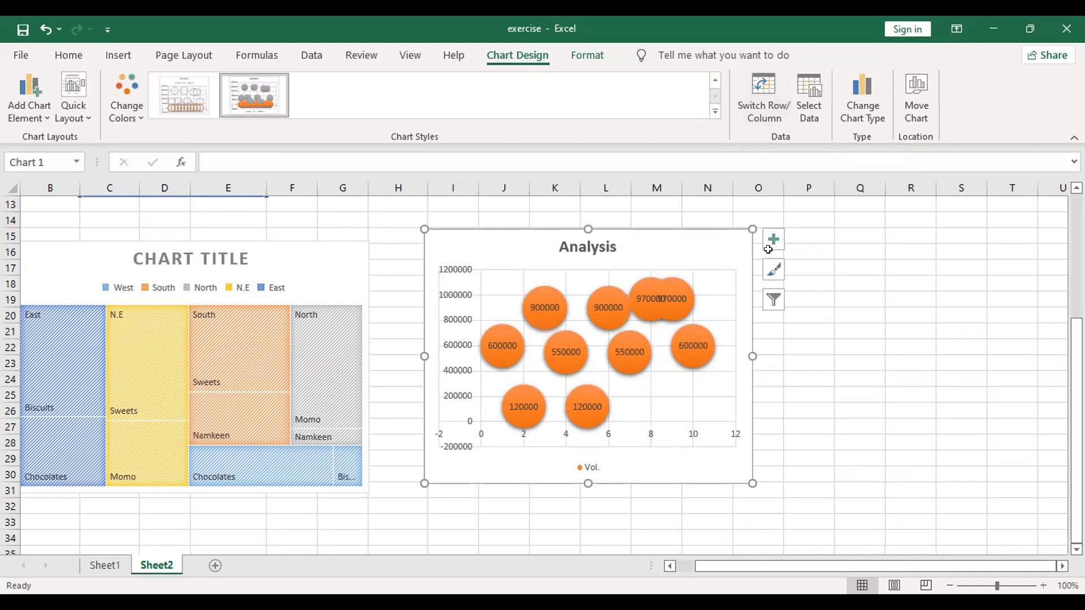
Step: Try the blue, grey gradient and pale orange styles on the Analysis chart, and apply the dark style with outlined orange bubbles
left_click(773, 270)
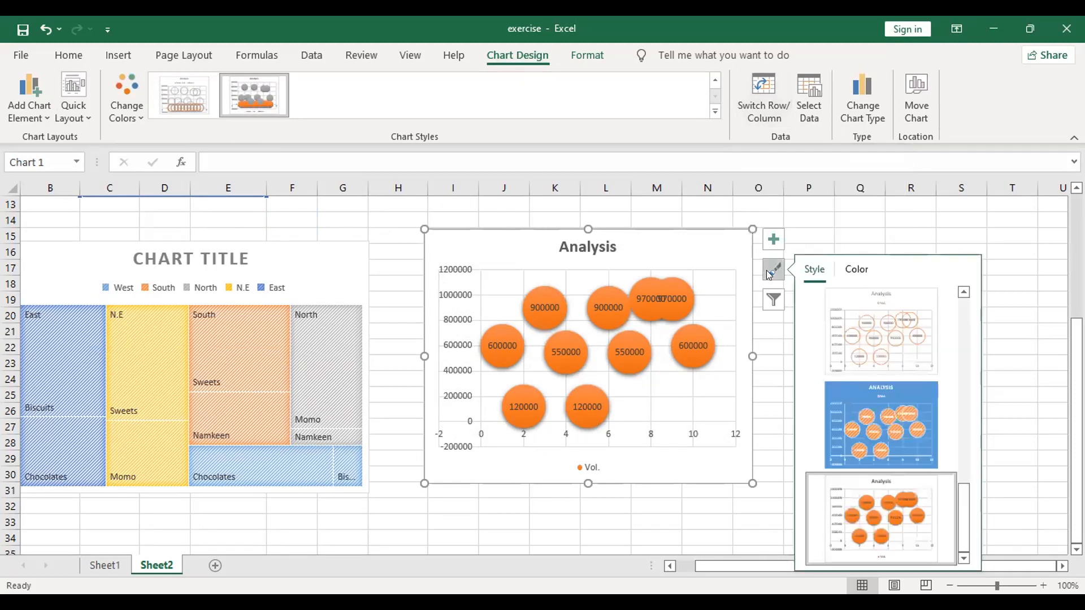
left_click(878, 428)
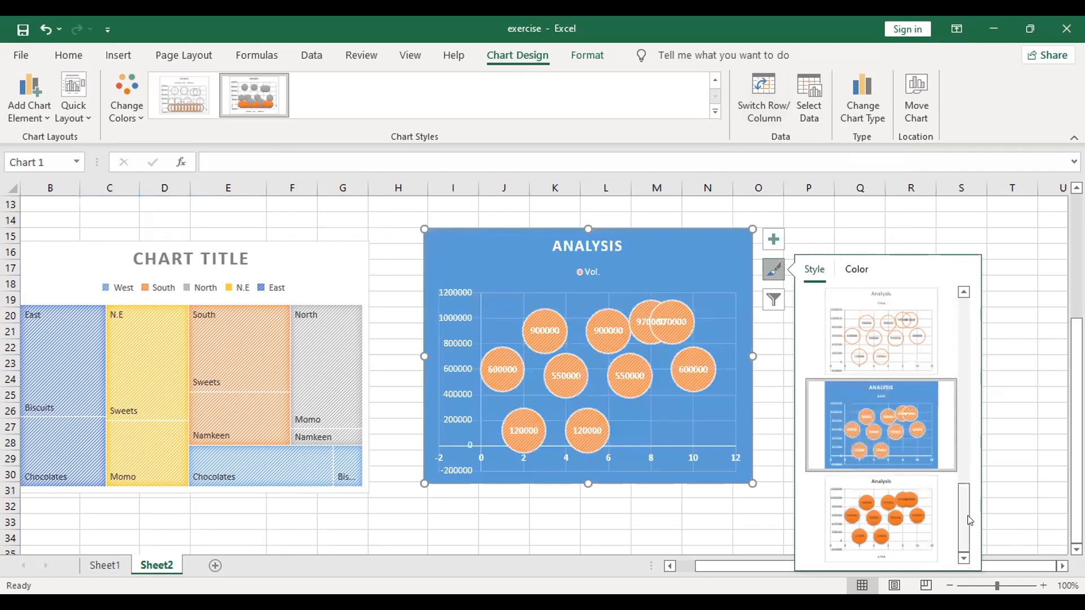
left_click_drag(969, 530, 967, 403)
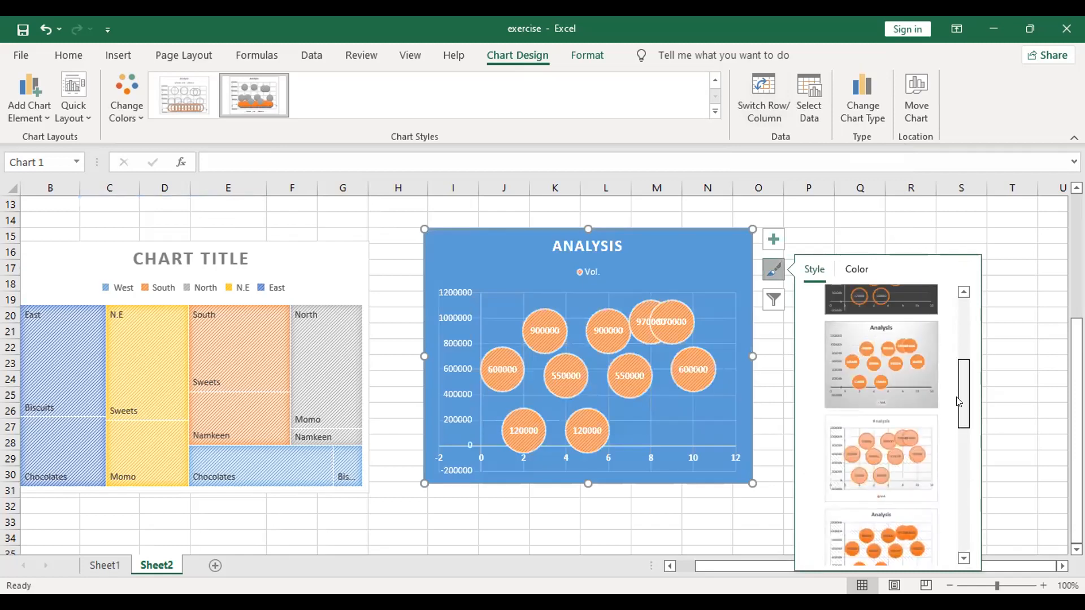
left_click(892, 392)
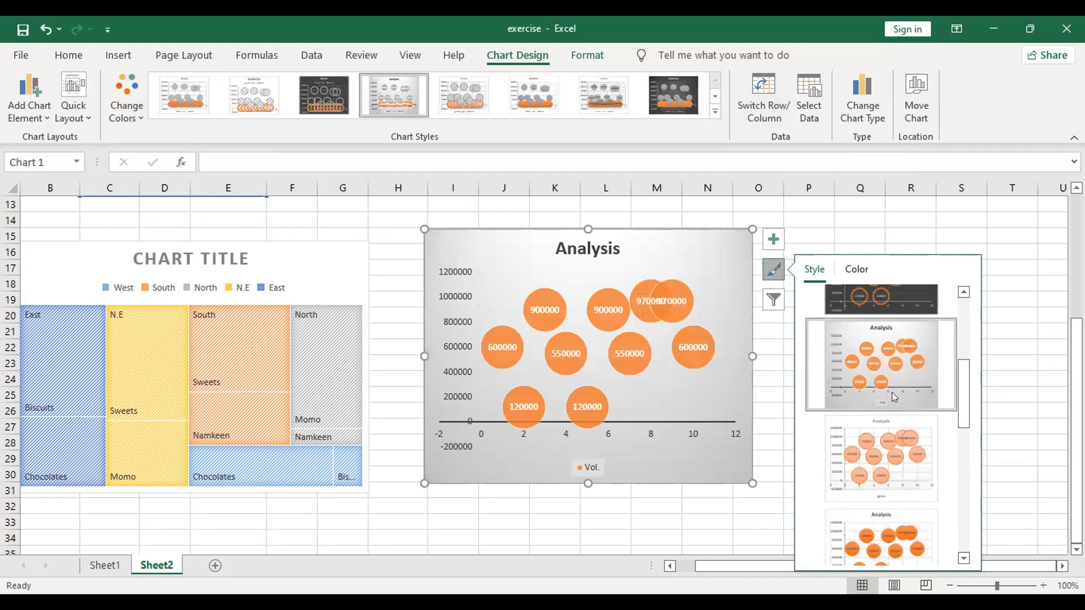
left_click(884, 467)
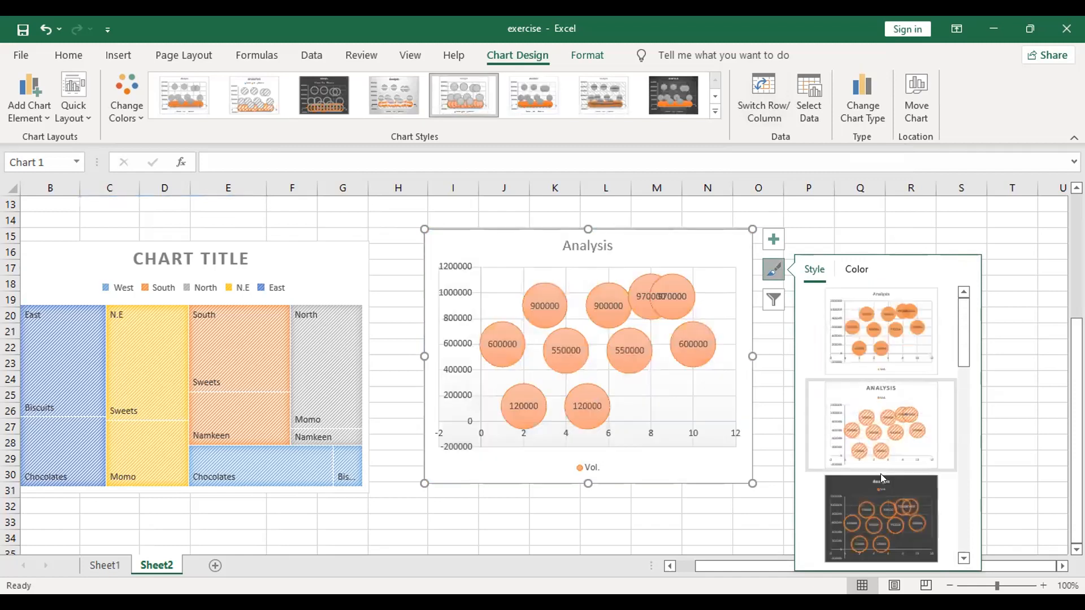
left_click(889, 500)
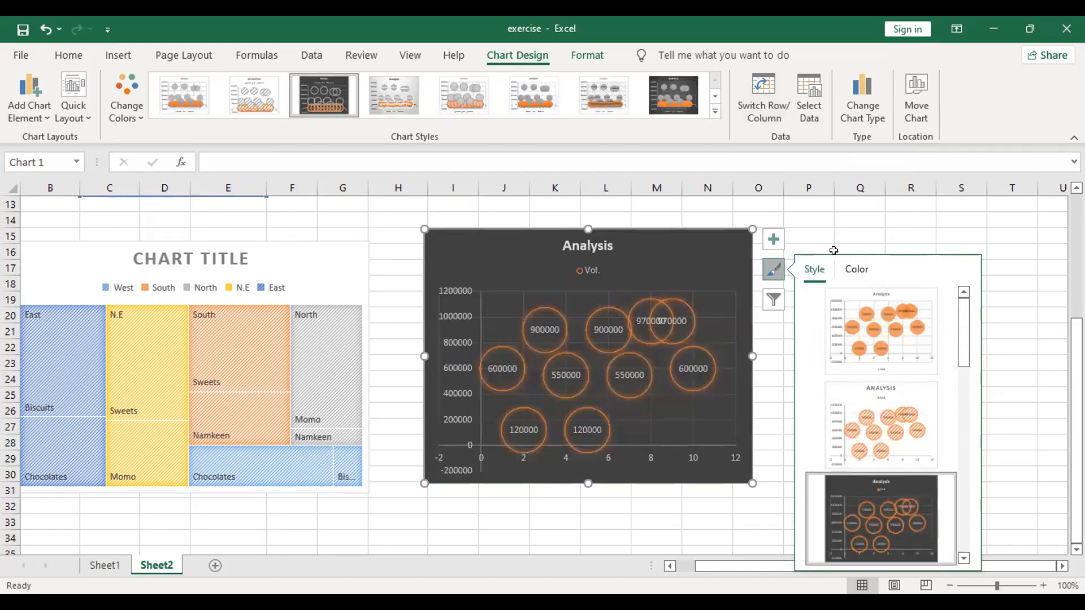
Step: Try the blue-grey, default colorful and monochromatic grey color palettes on the dark Analysis bubble chart
left_click(857, 269)
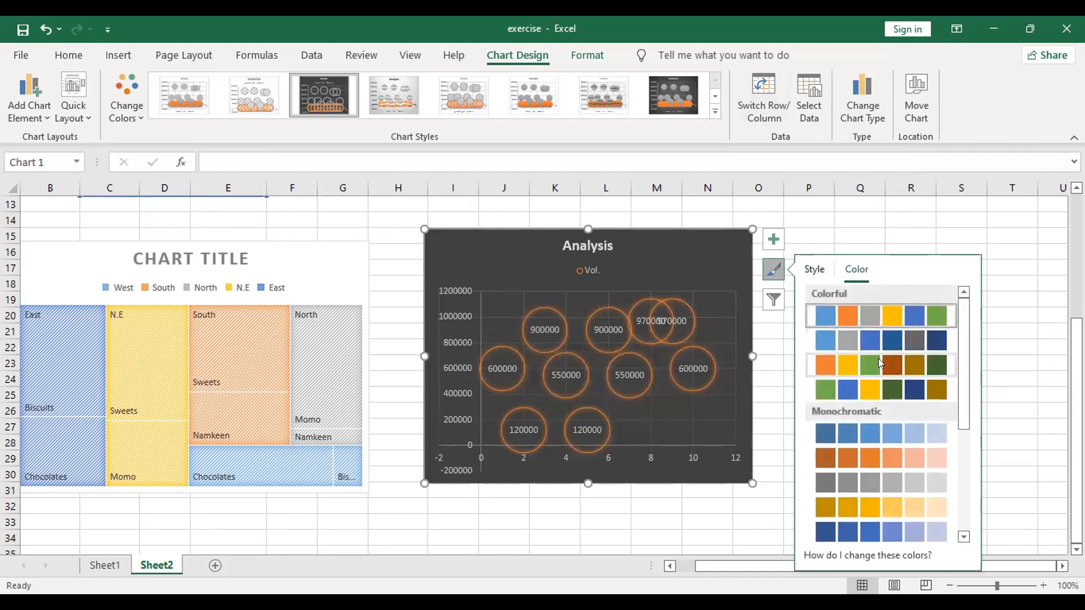
left_click(874, 342)
left_click(919, 459)
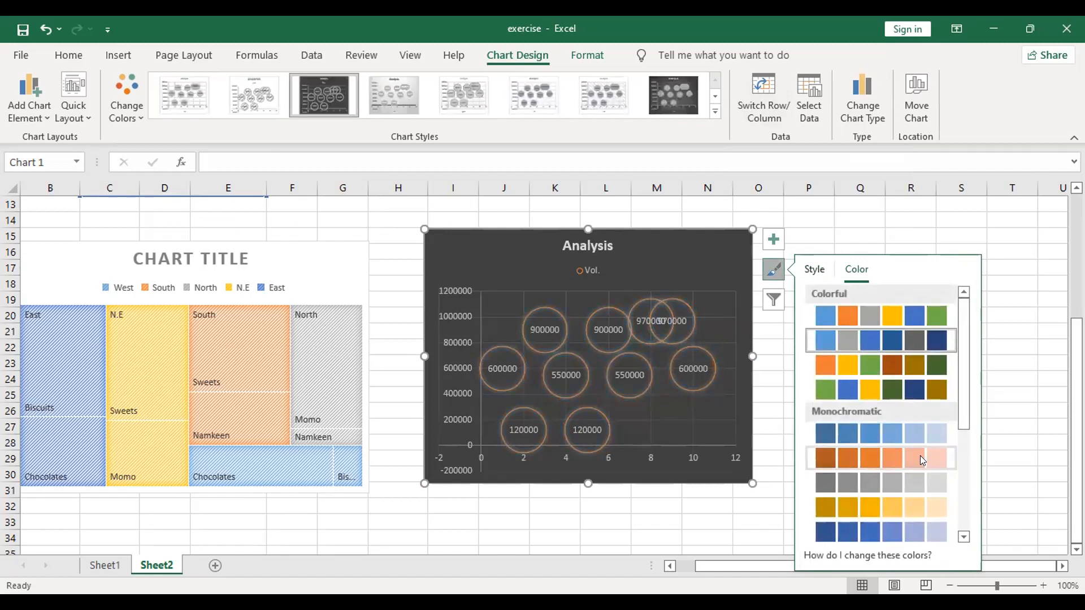
left_click(891, 315)
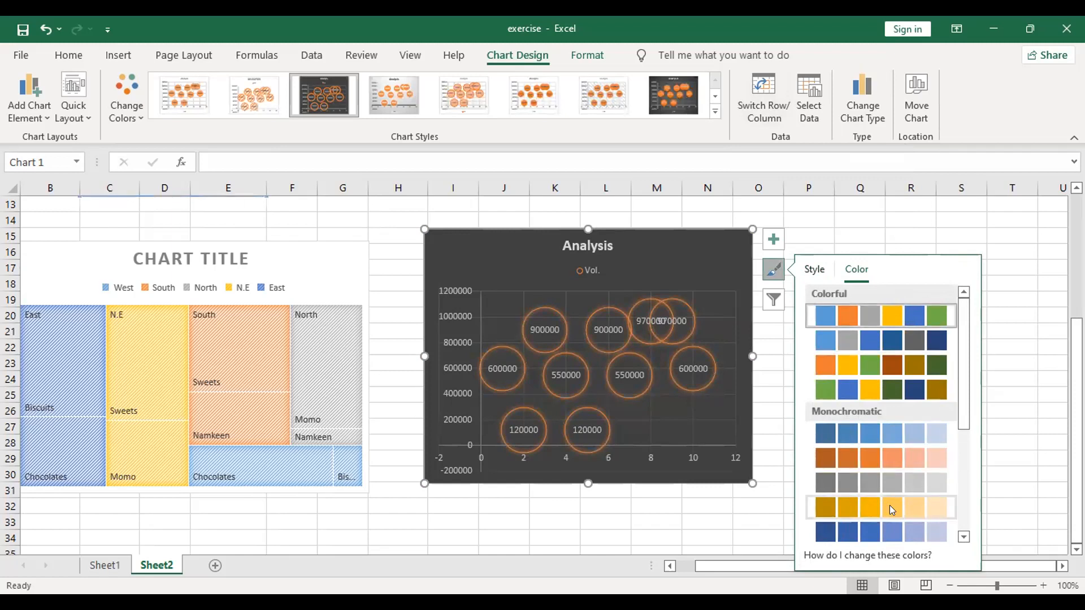
scroll(889, 505, "down", 4)
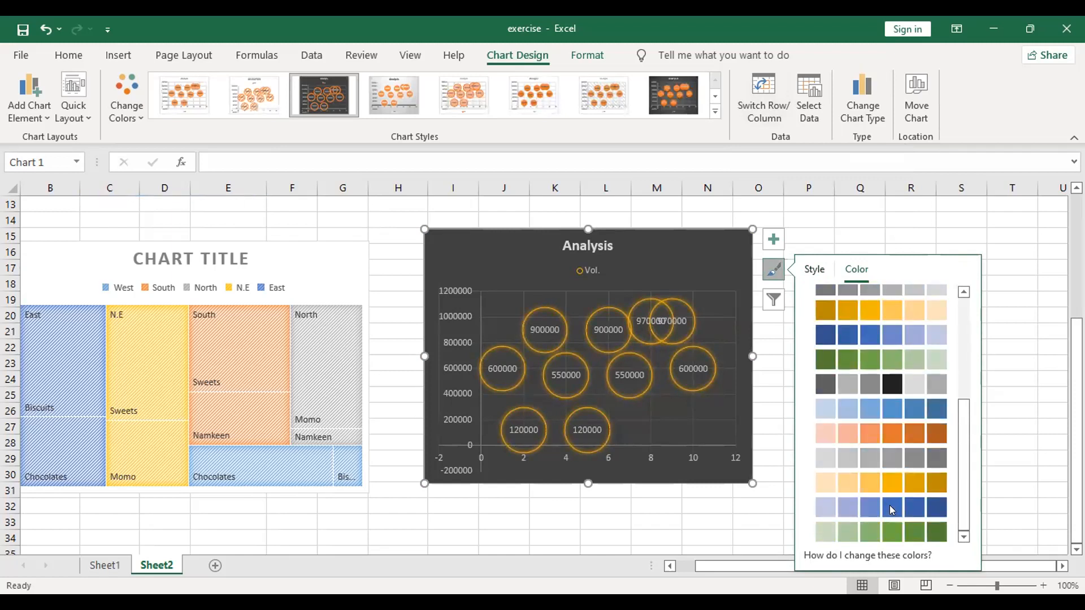
left_click(876, 448)
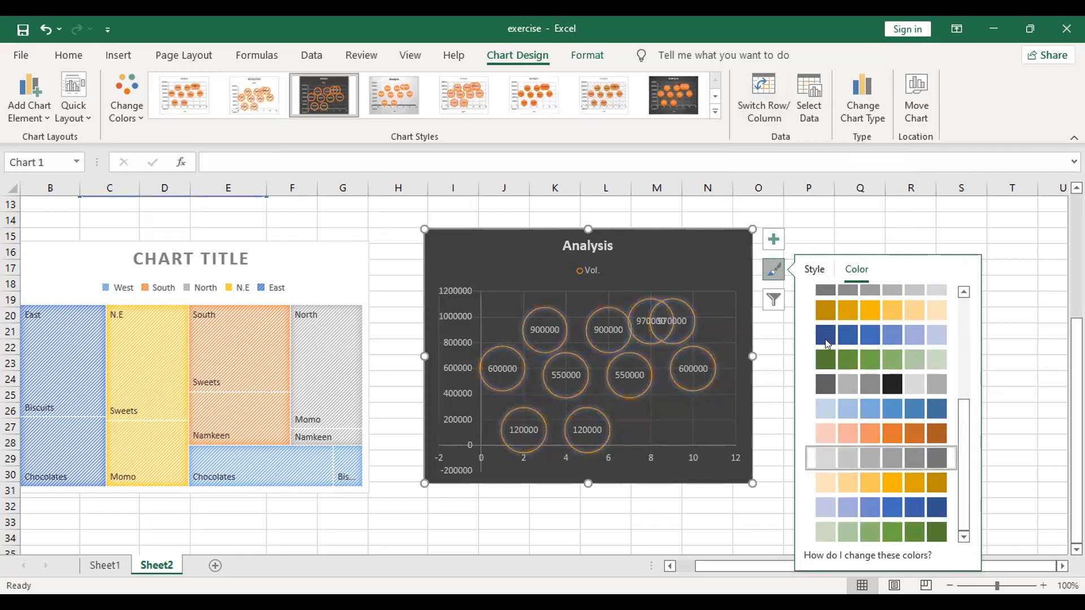
Step: Apply the white style with hatched bubbles to the Analysis chart and recolor it with the light-to-dark monochromatic blue palette
left_click(814, 270)
left_click(855, 431)
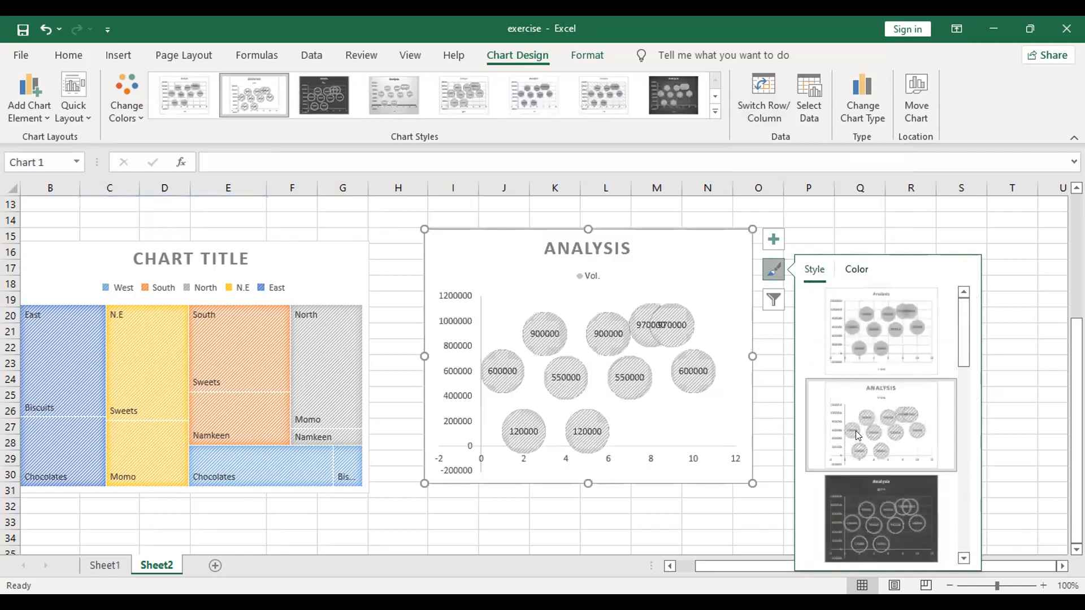
scroll(855, 431, "down", 3)
left_click(877, 423)
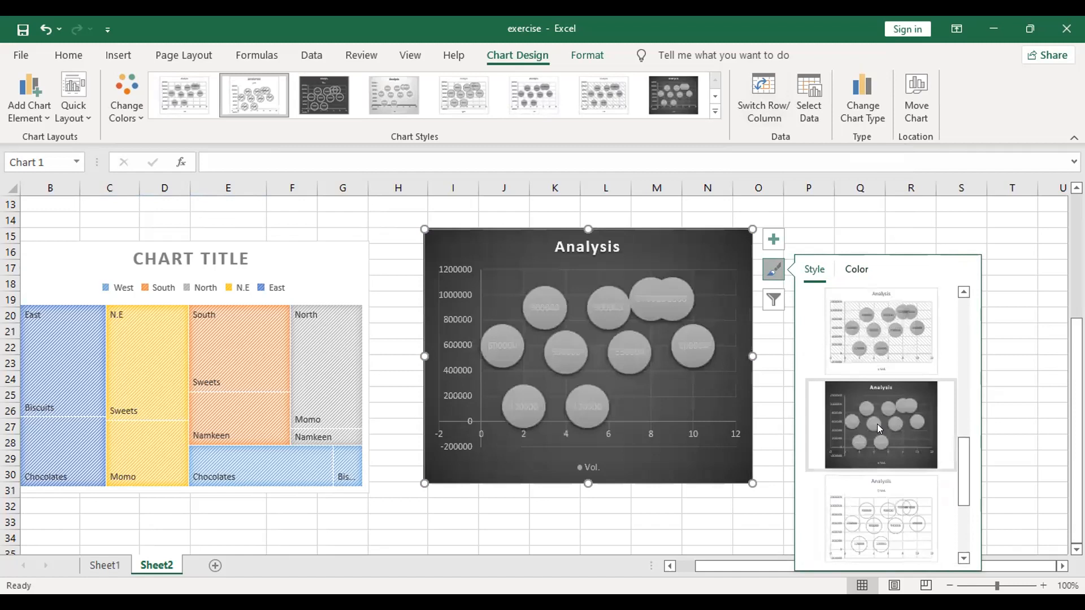
left_click(847, 299)
left_click(854, 270)
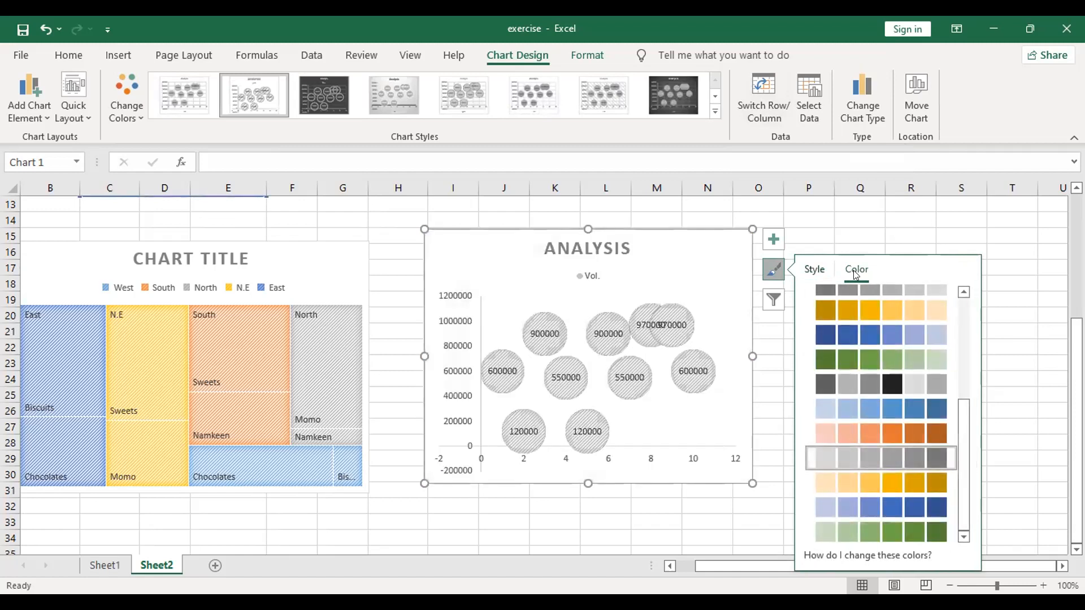
left_click(891, 411)
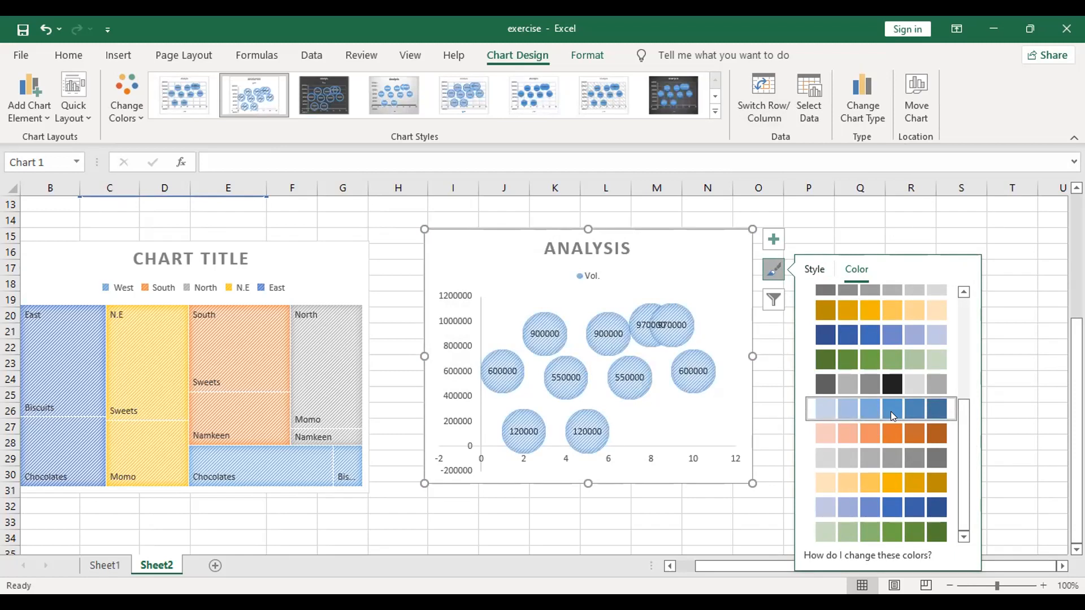
Step: Open the Analysis chart's formatting options and examine the 3-D Format effects, including bevel, depth, contour, material and lighting
right_click(742, 423)
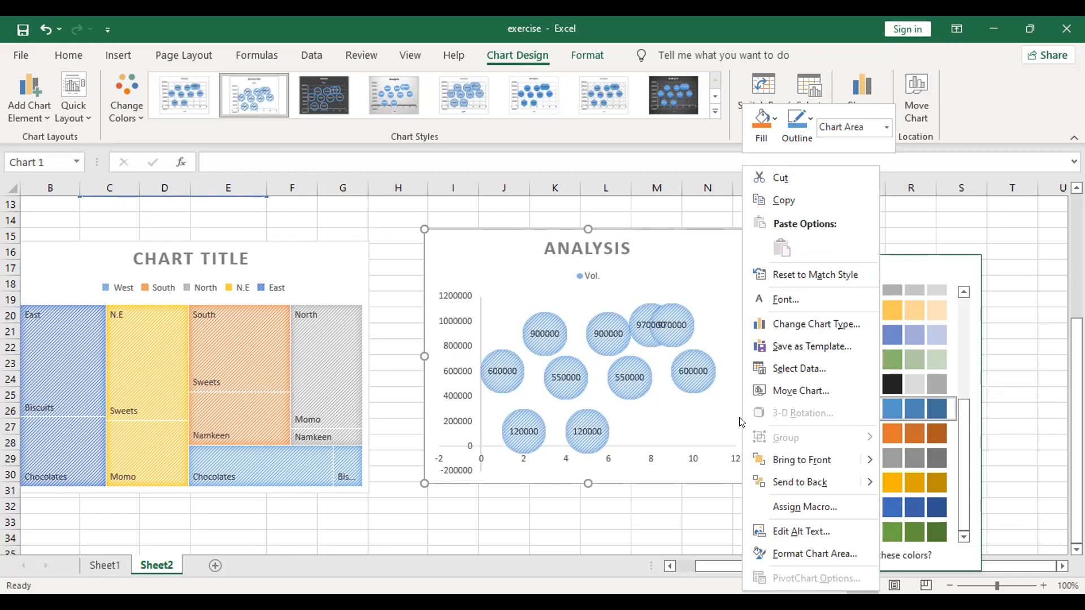
left_click(804, 554)
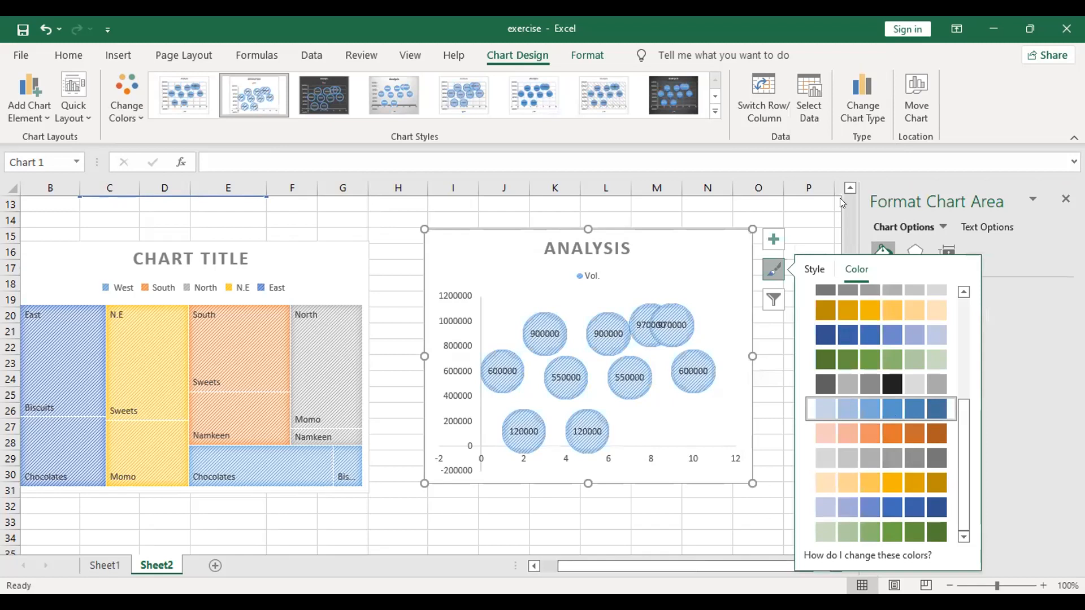
left_click(816, 217)
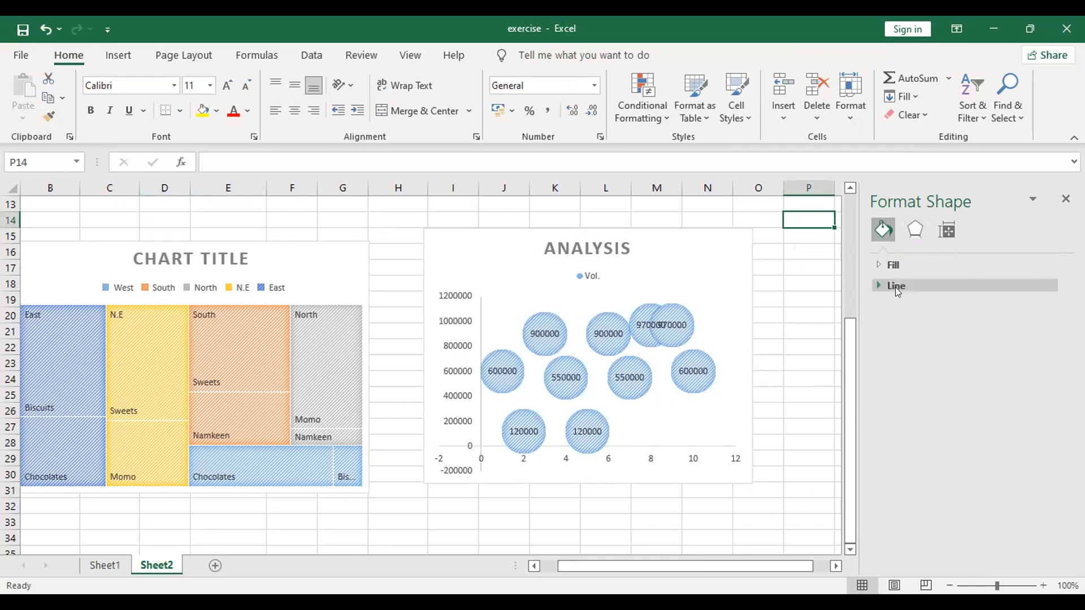
left_click(915, 228)
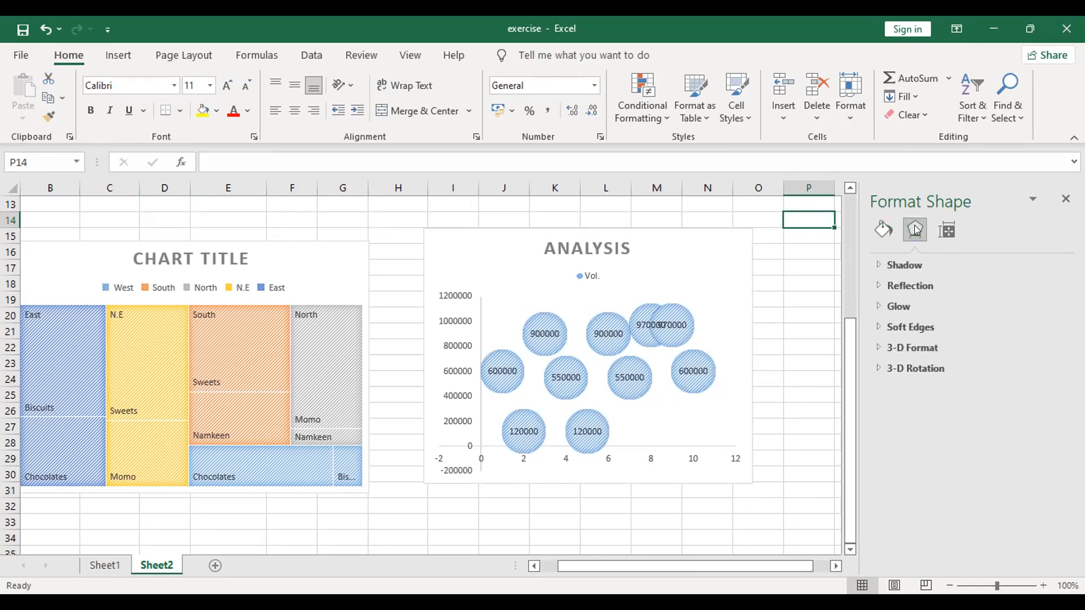
left_click(929, 350)
scroll(892, 396, "down", 1)
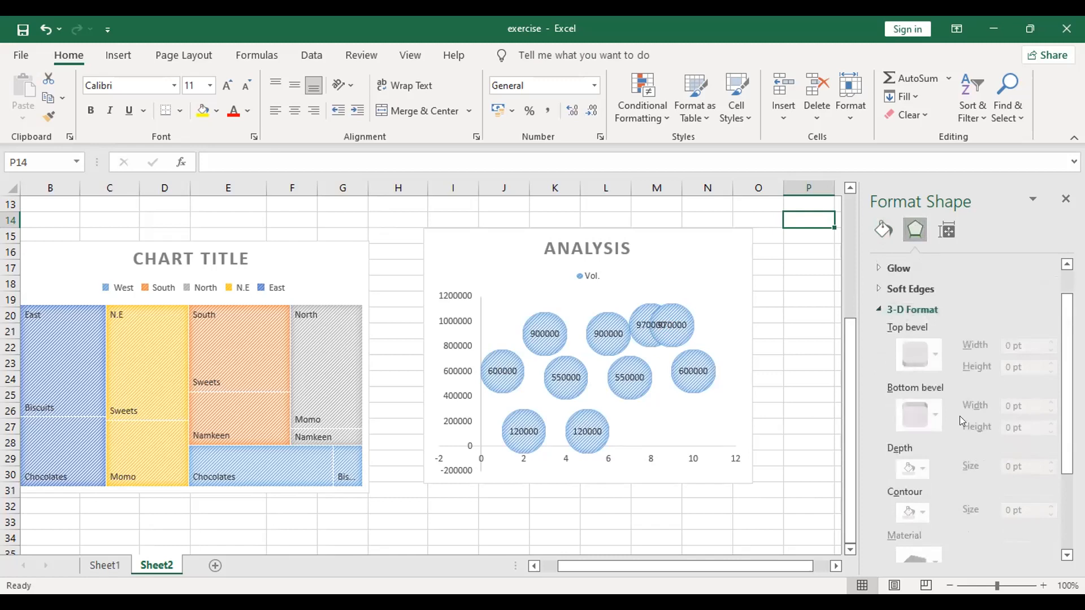
scroll(972, 471, "down", 1)
scroll(973, 474, "down", 1)
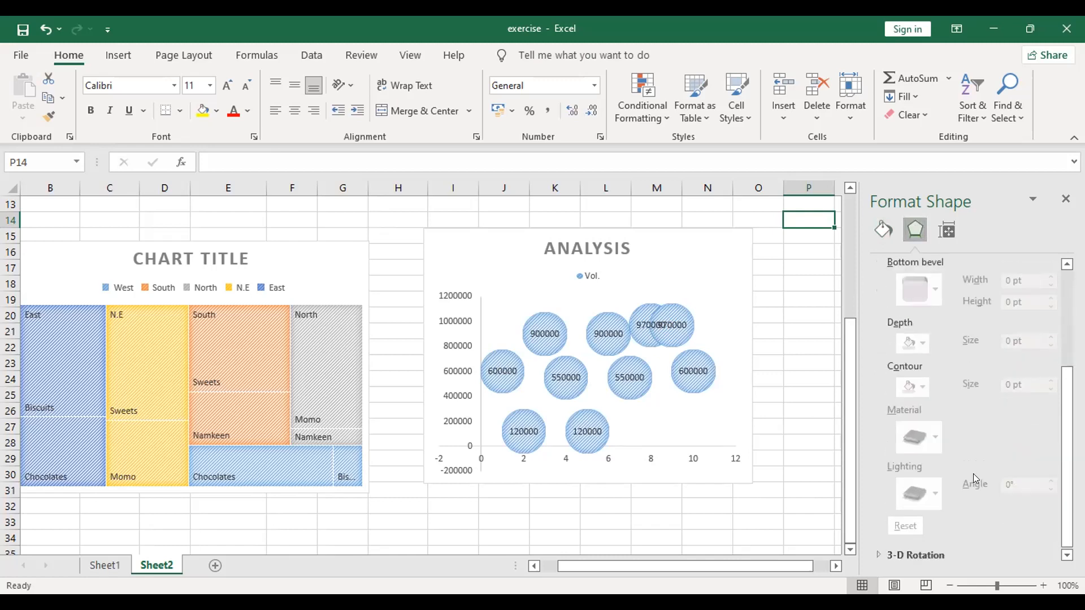
scroll(972, 474, "up", 2)
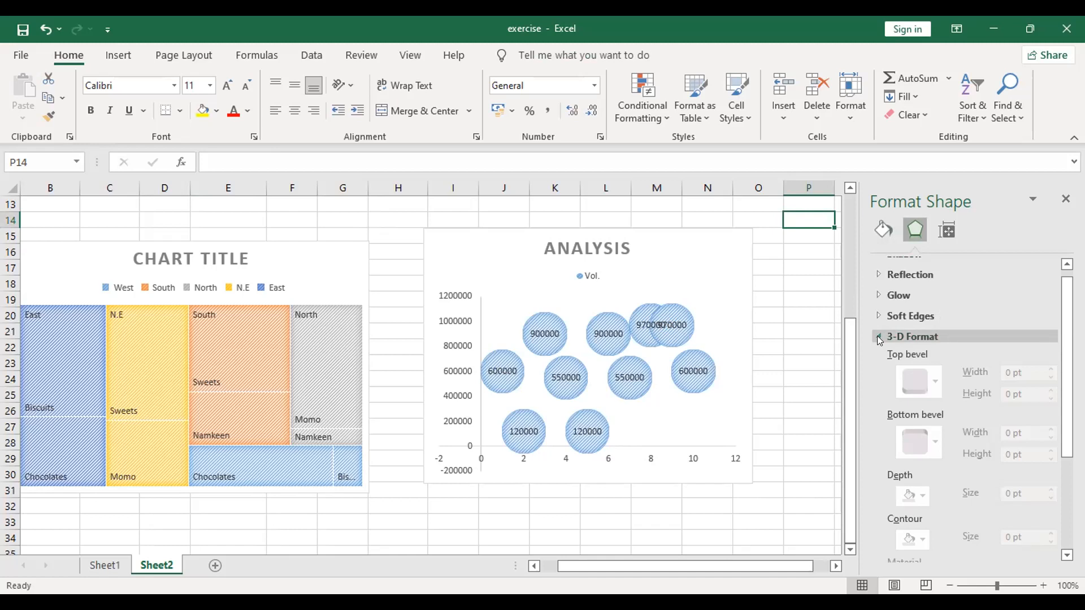
left_click(717, 283)
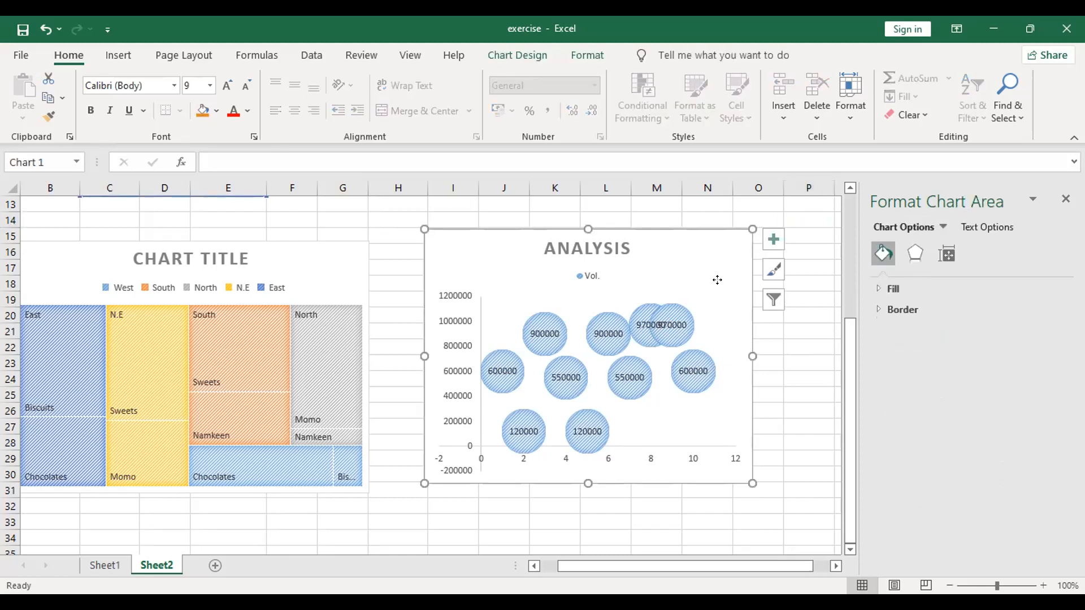
right_click(717, 280)
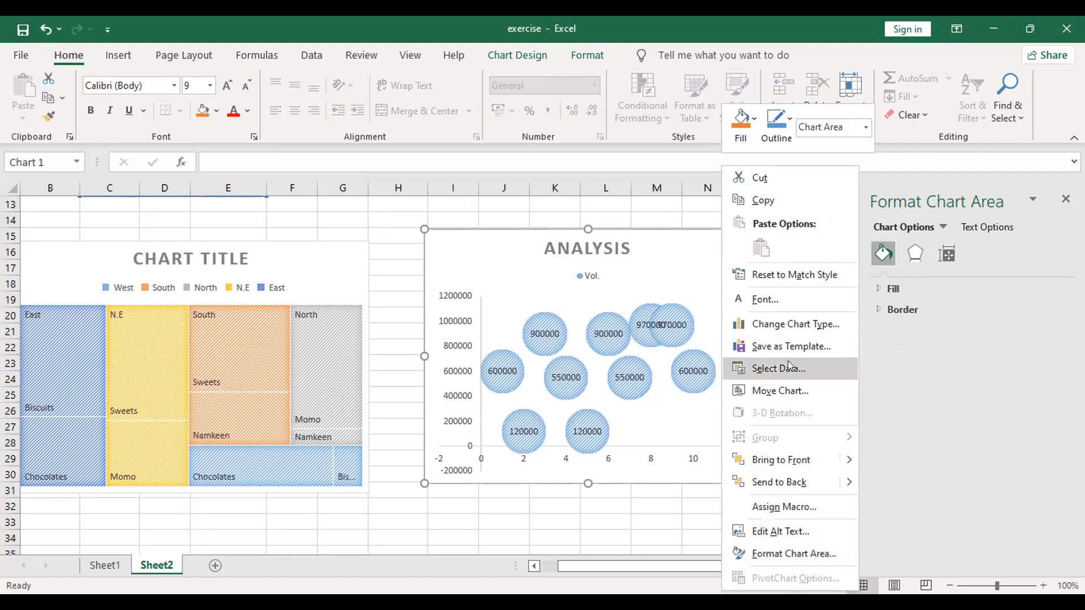
left_click(793, 345)
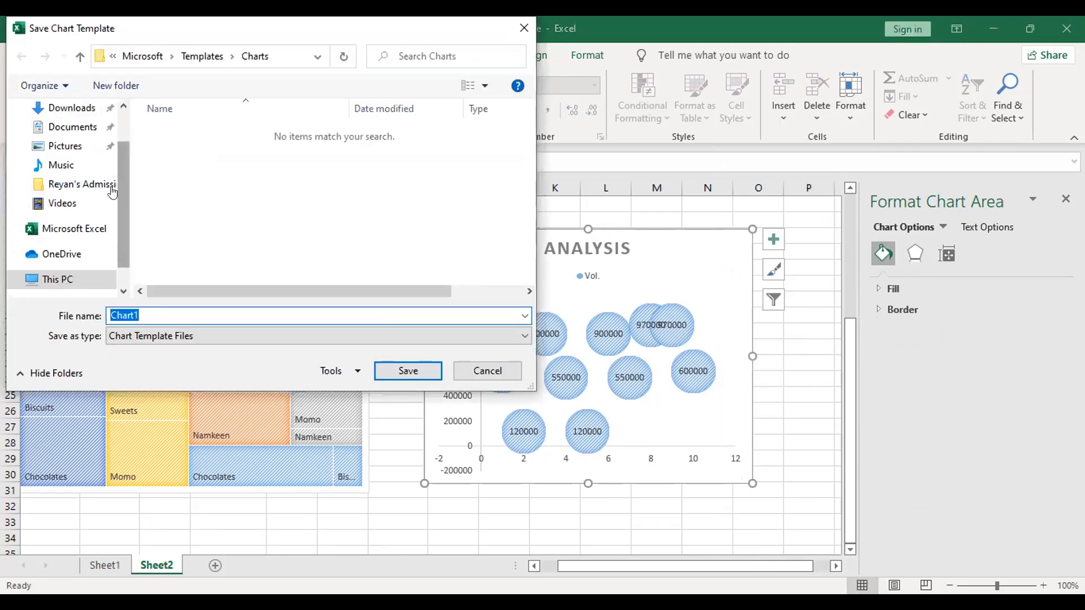
scroll(112, 192, "up", 2)
left_click(79, 141)
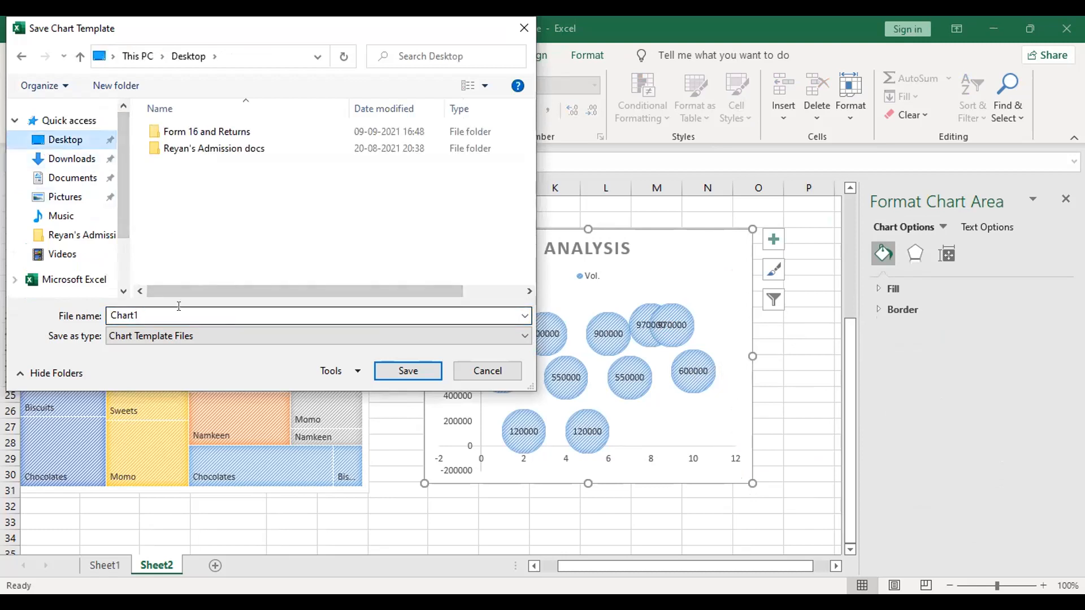
left_click(476, 365)
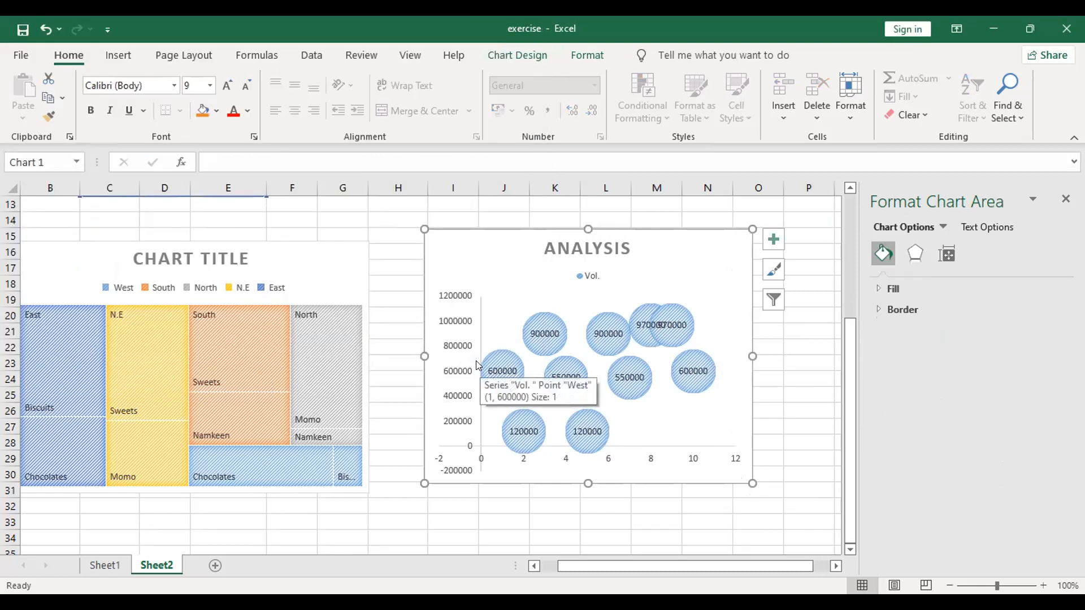
Step: Save the Analysis bubble chart as a chart template in the default Charts folder, using the person's first name as file name
right_click(663, 253)
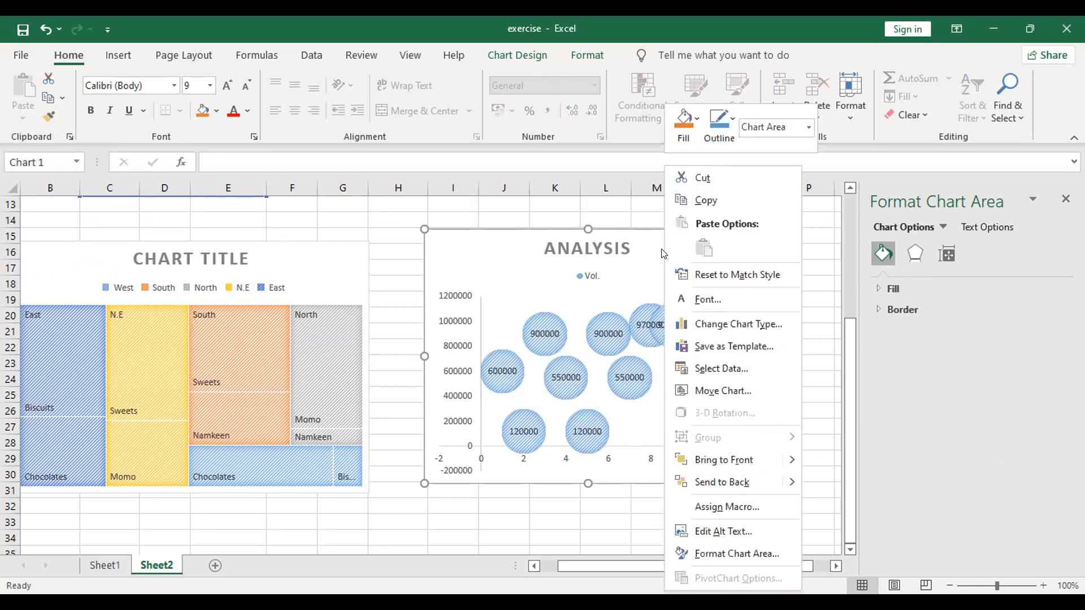
left_click(713, 344)
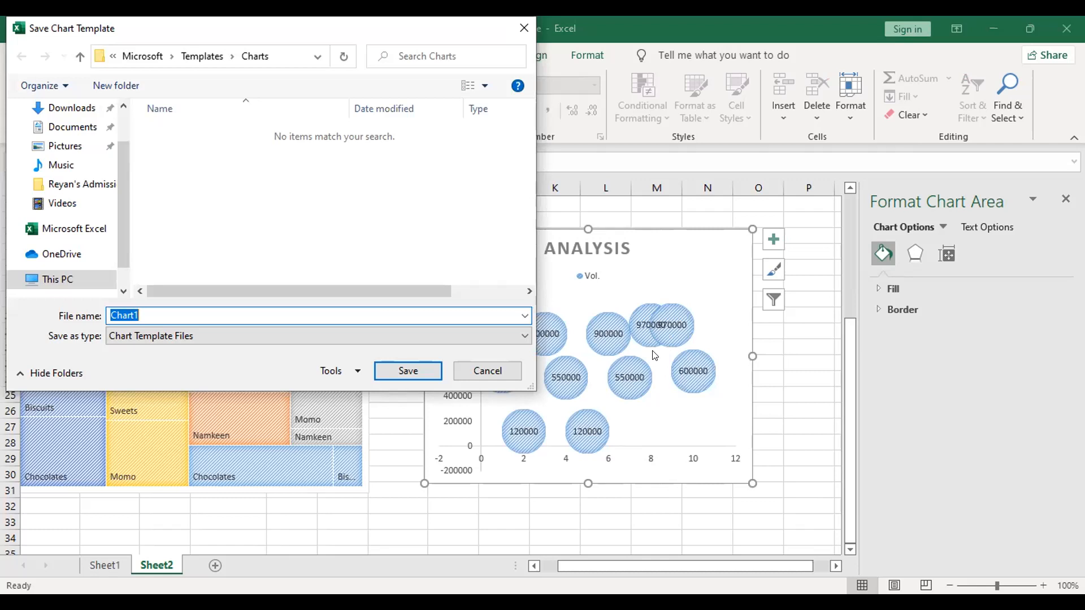
type("Sharmistha")
left_click(413, 378)
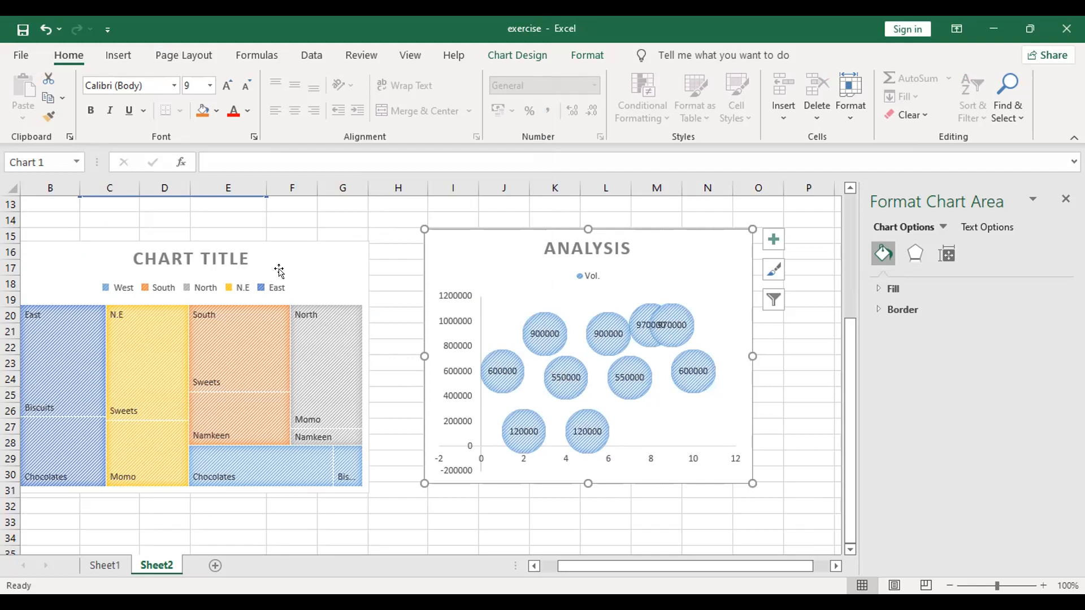
Step: Deselect the Analysis chart beside the data tables and close its formatting options
left_click(311, 55)
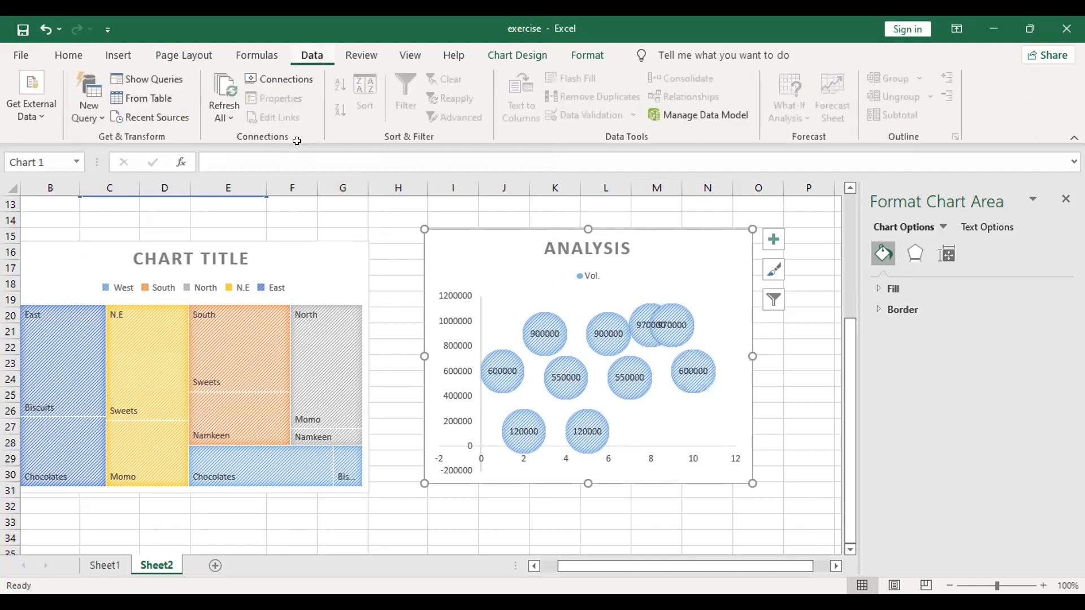
scroll(296, 271, "up", 4)
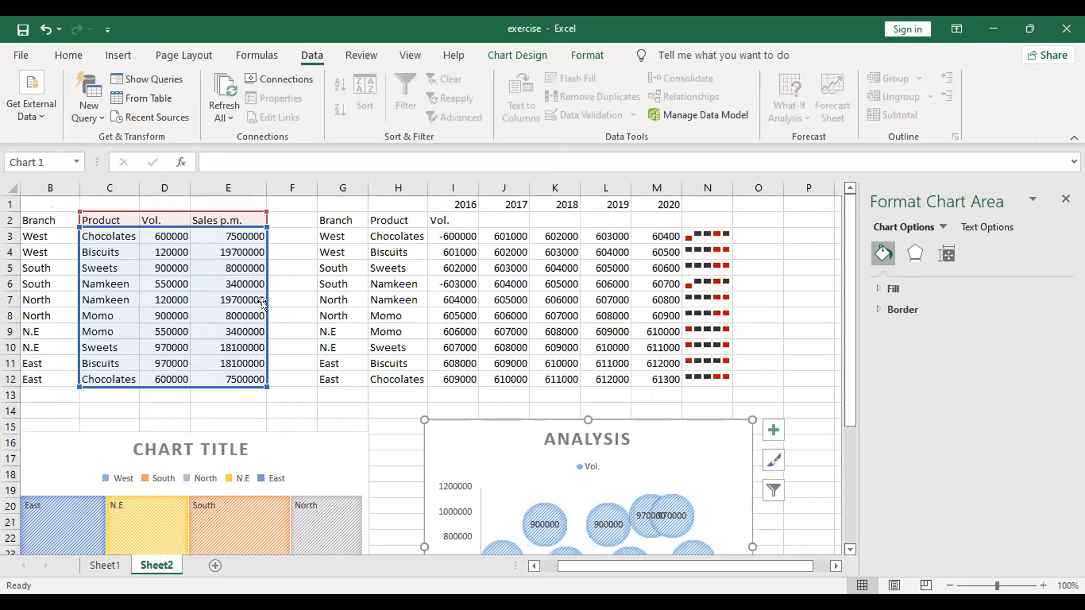
left_click(302, 421)
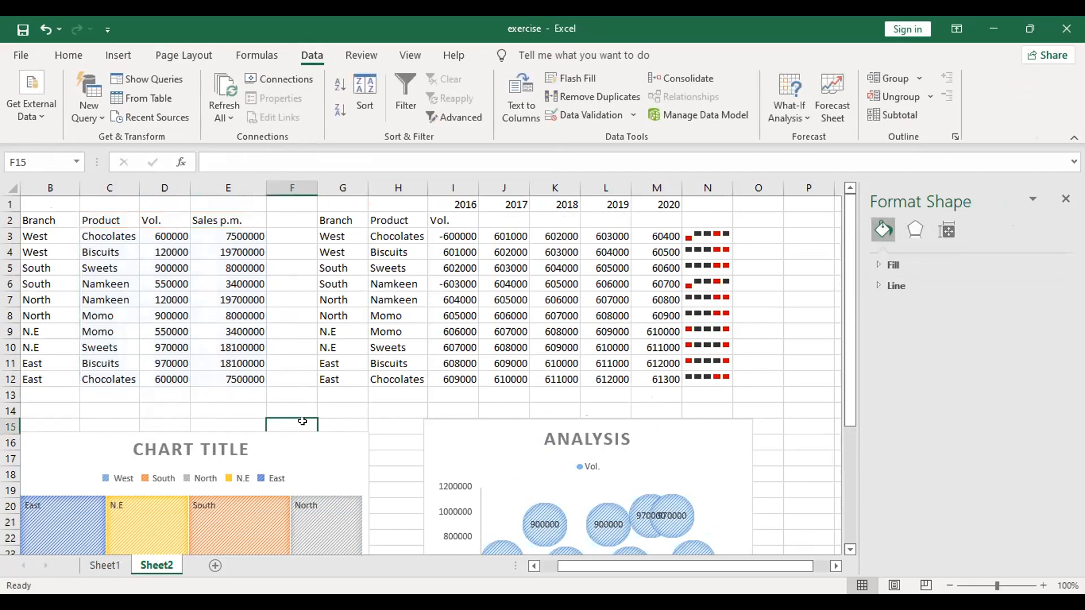
left_click(1066, 199)
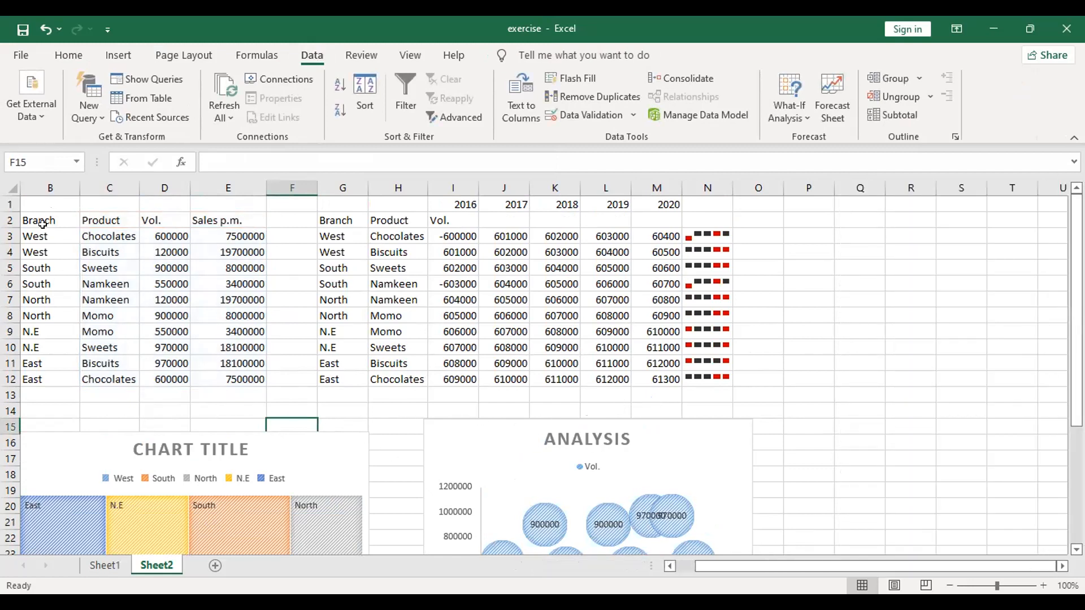
Step: Insert a chart from the saved chart template using the Product and Vol. data in C2:D12
left_click_drag(34, 233, 228, 380)
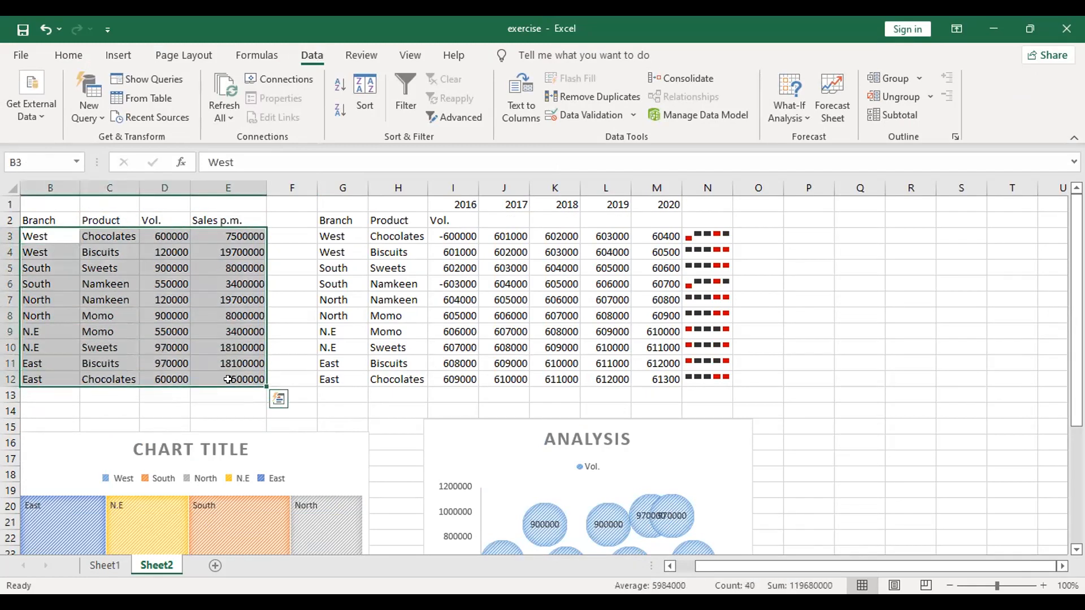
left_click(291, 317)
left_click_drag(100, 233, 169, 379)
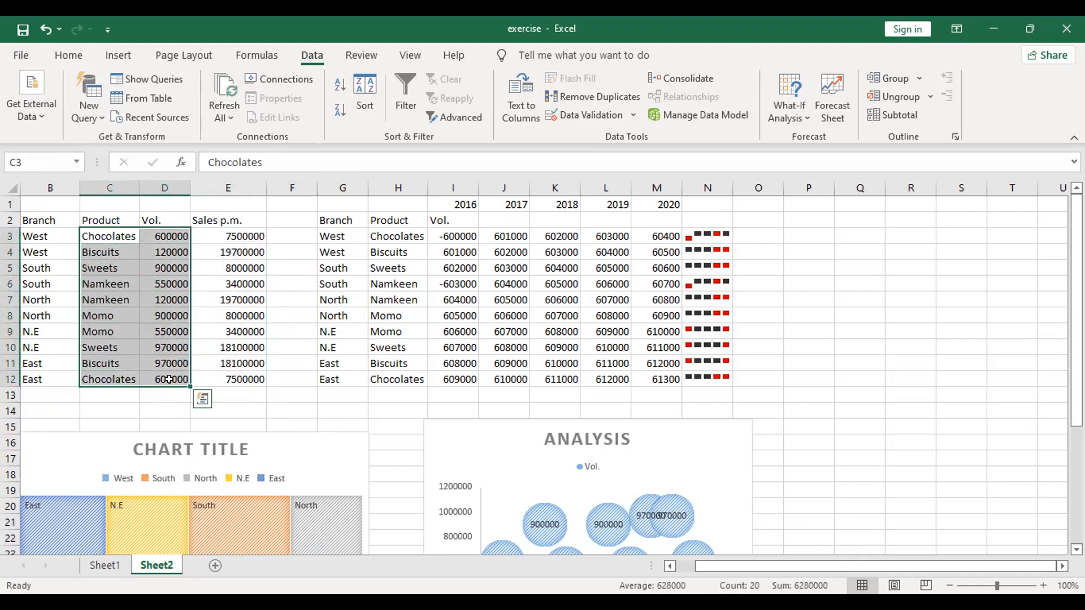
left_click_drag(92, 217, 169, 366)
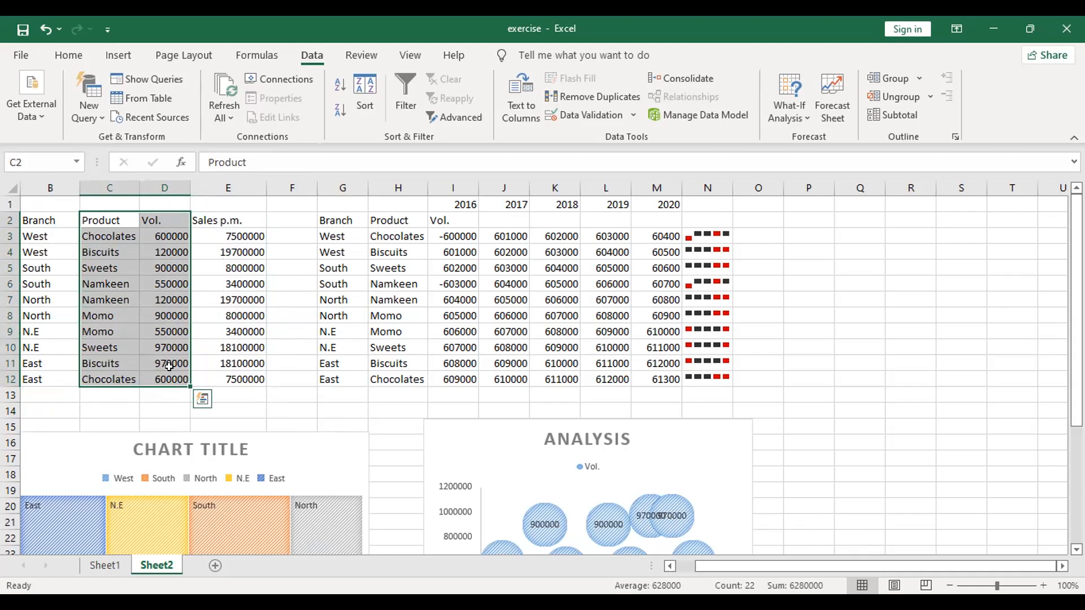
left_click(121, 56)
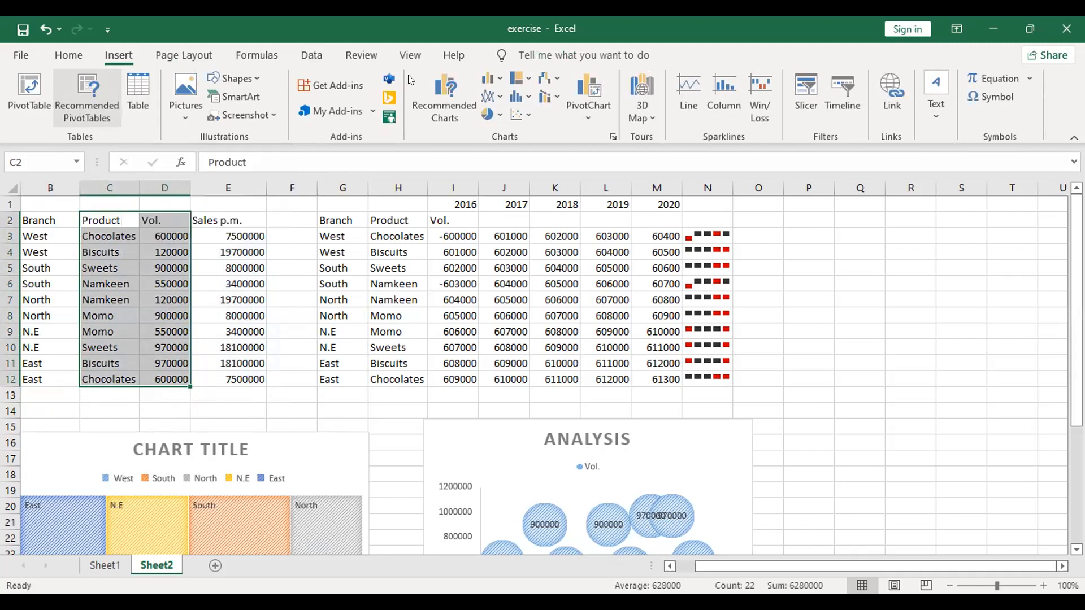
left_click(426, 102)
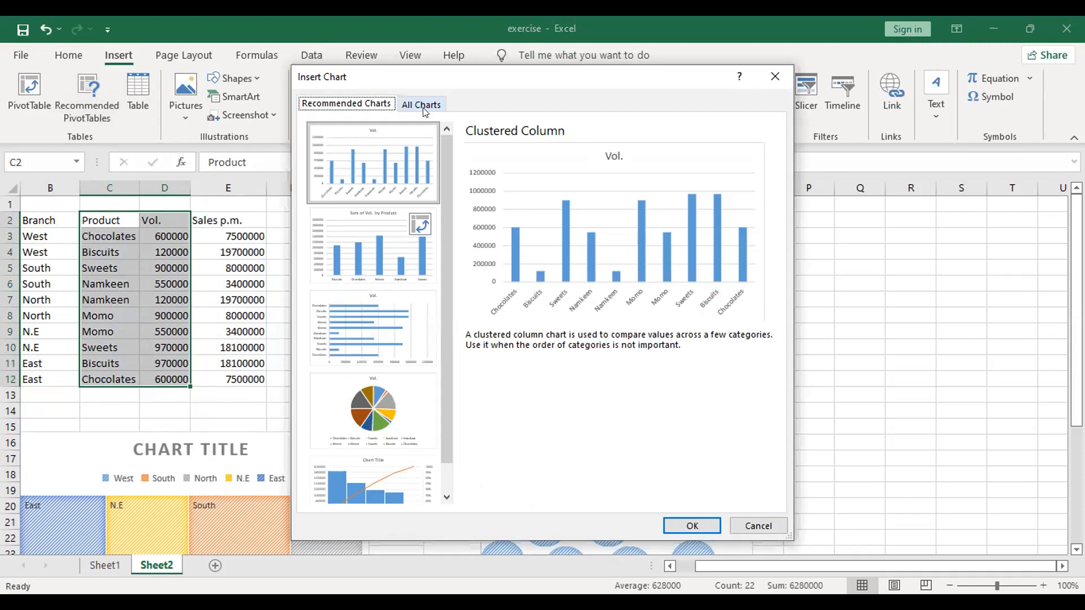
left_click(425, 107)
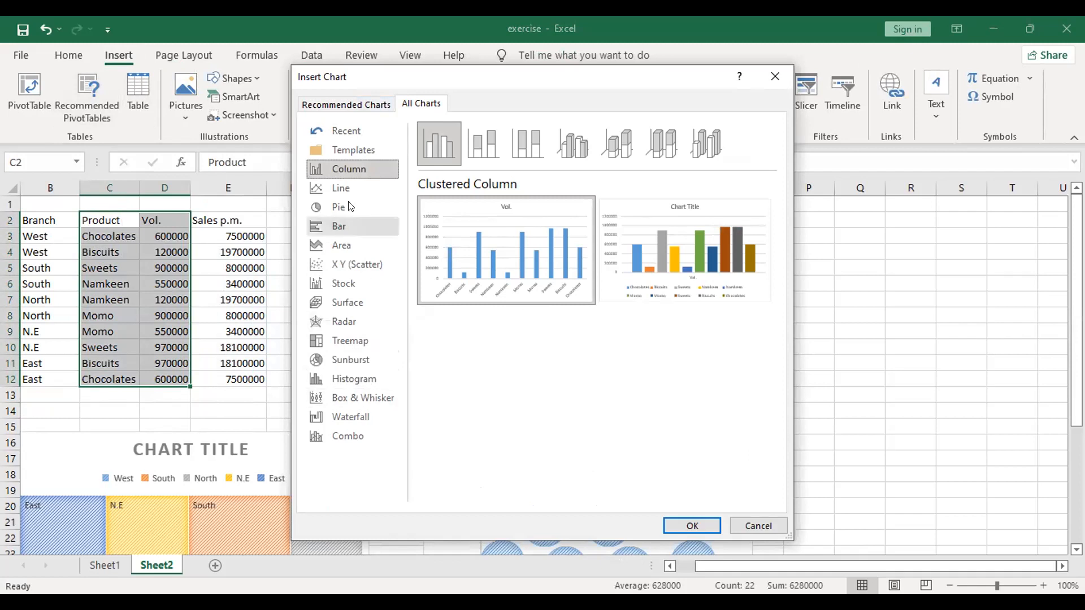
left_click(345, 155)
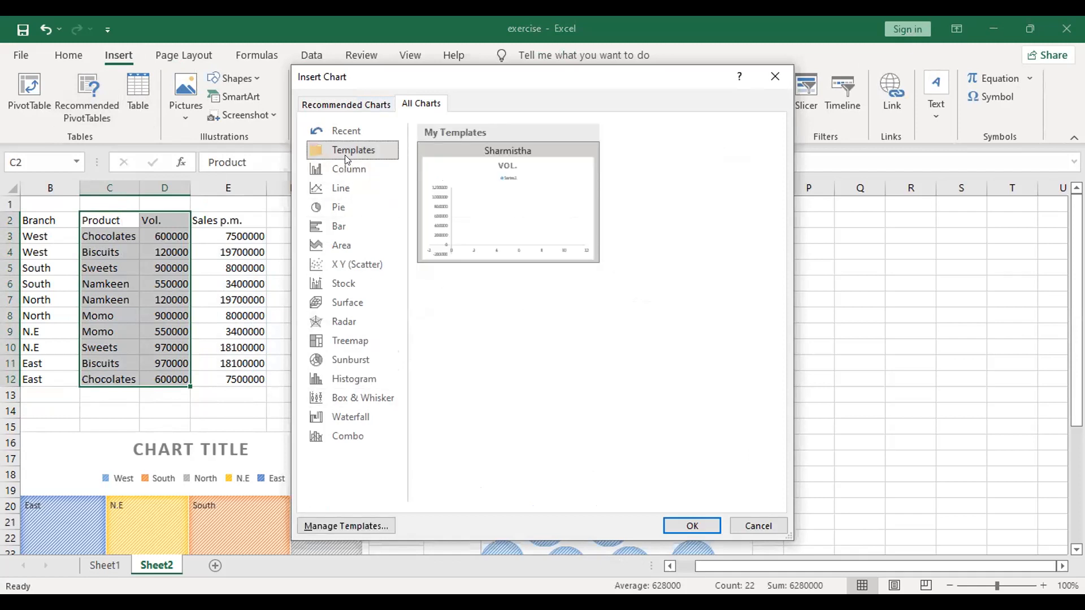
mouse_move(490, 240)
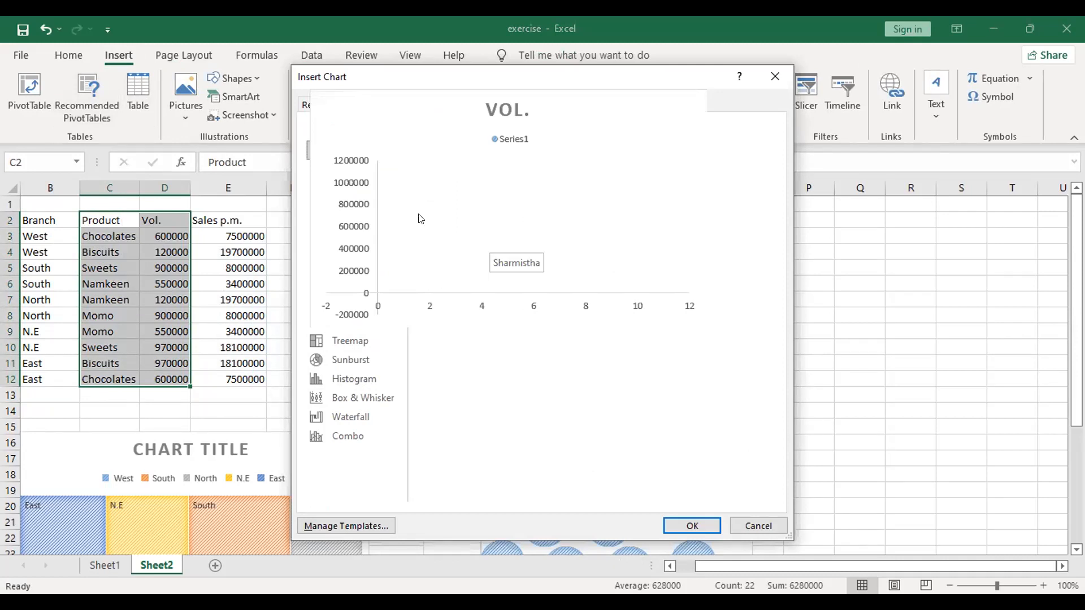
mouse_move(499, 177)
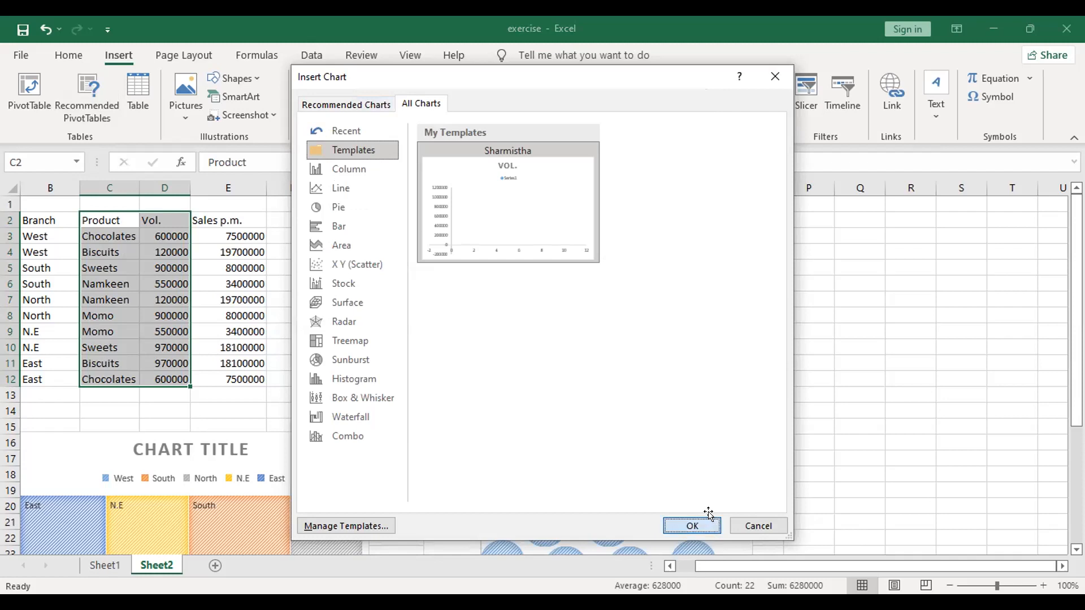
left_click(692, 525)
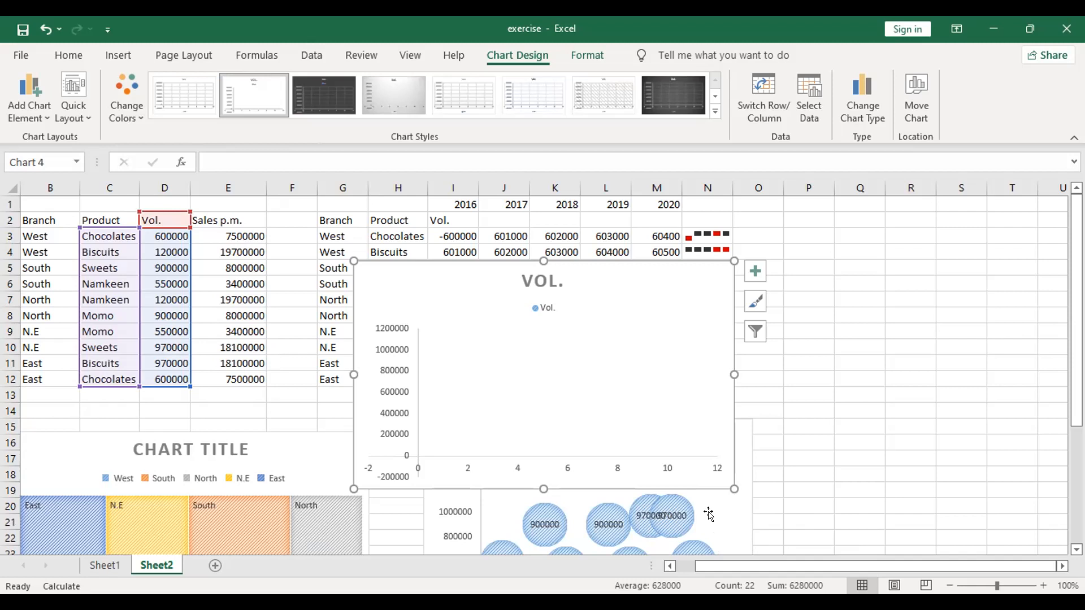
right_click(605, 330)
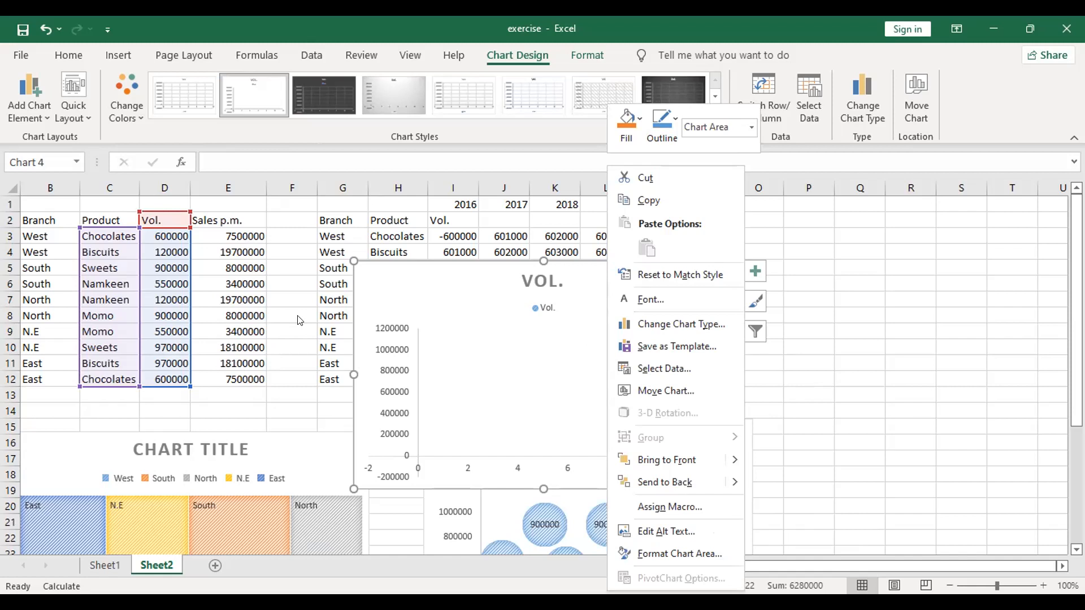
left_click(26, 54)
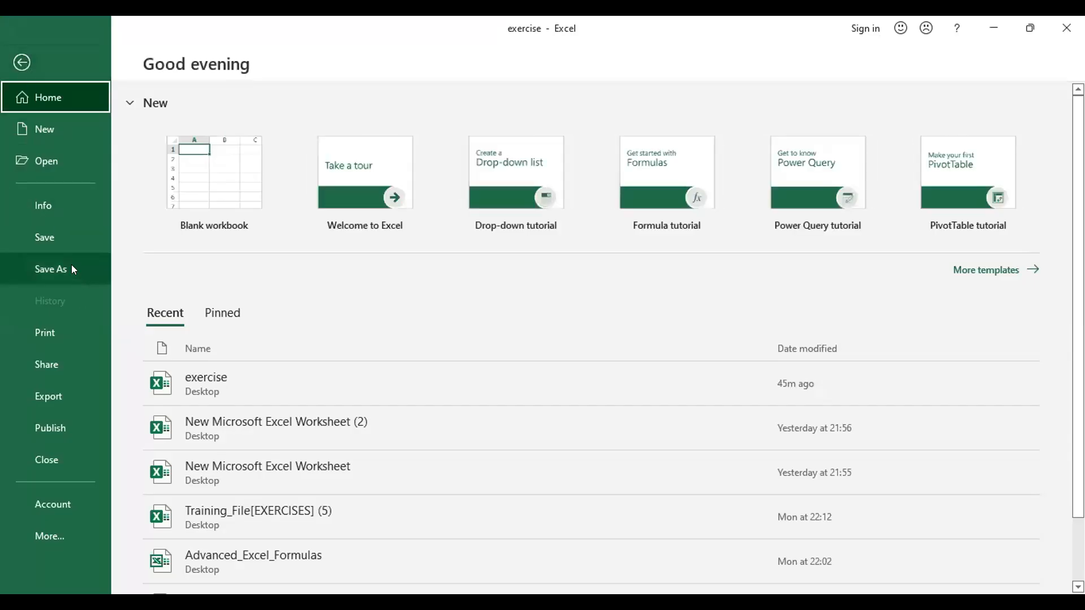
left_click(72, 269)
left_click(17, 71)
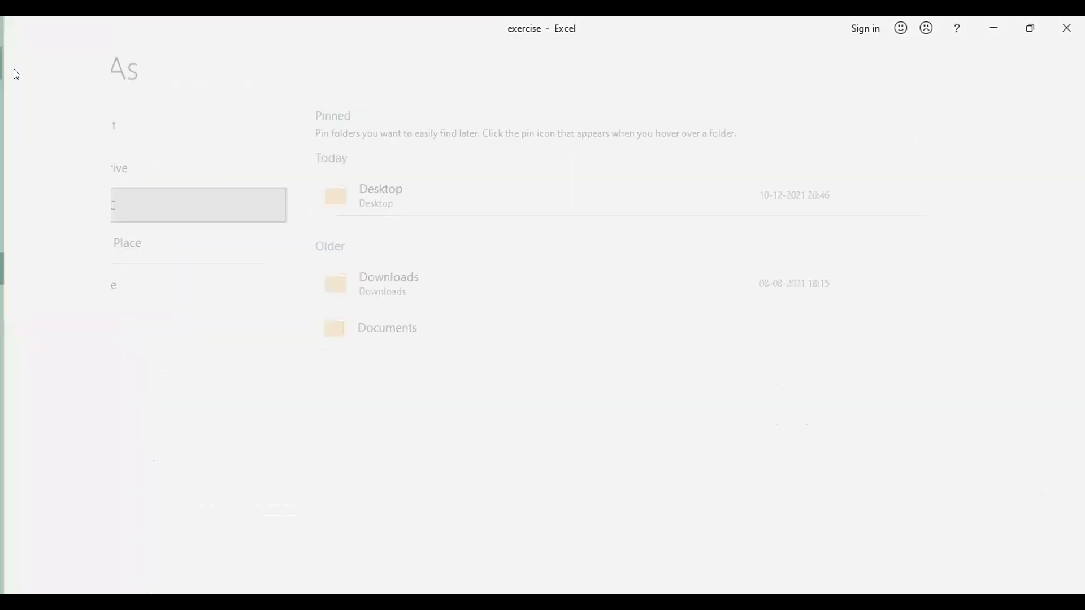
left_click(259, 406)
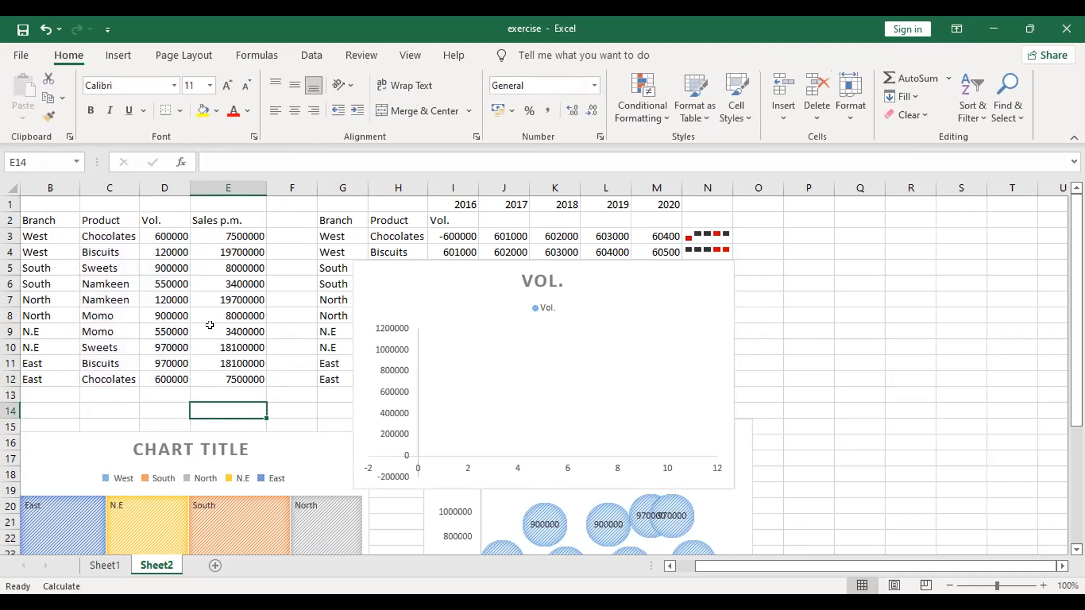
Step: Start saving the Vol. chart as a template and examine the folder path of the default Charts location
left_click(440, 355)
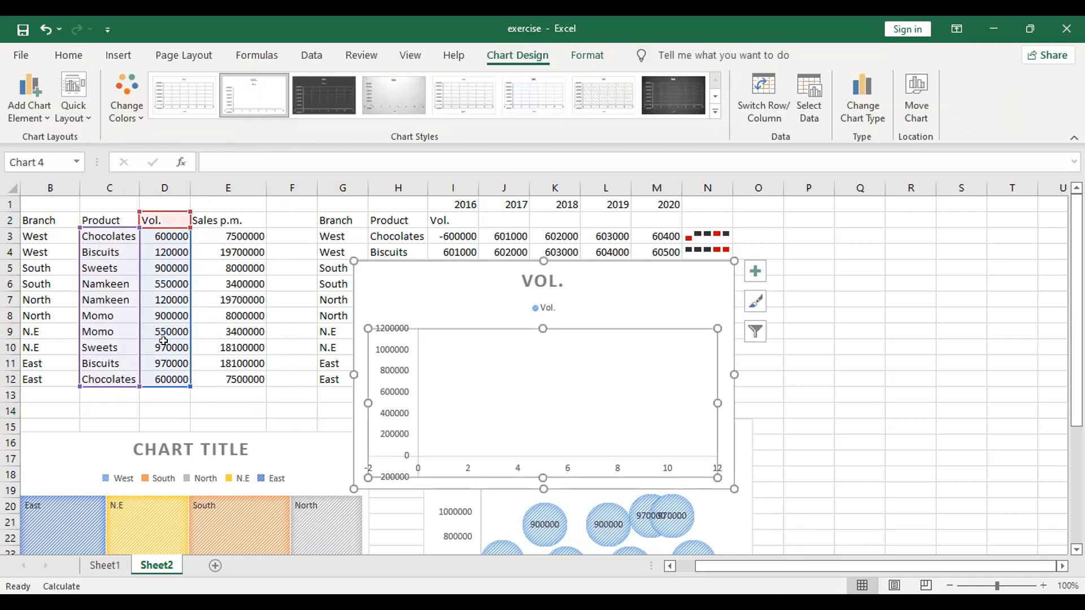
right_click(466, 378)
right_click(630, 271)
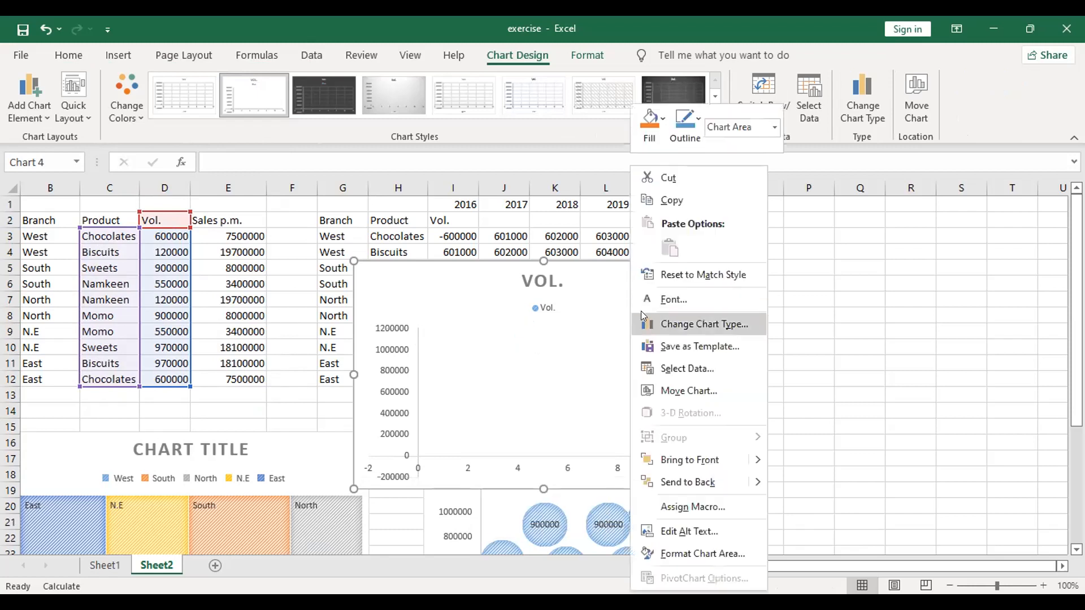
left_click(665, 347)
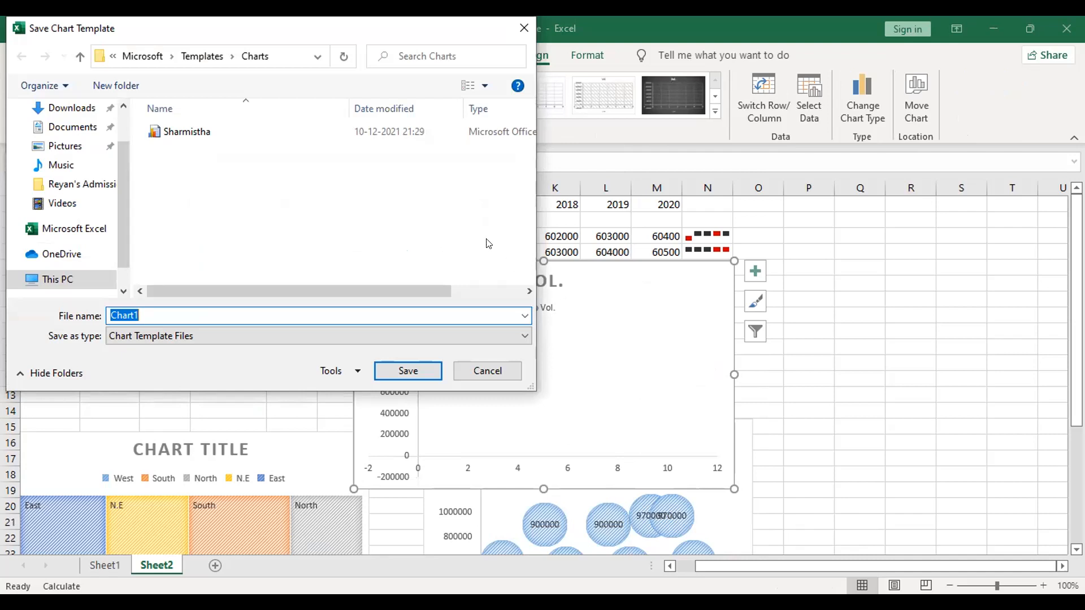
left_click(114, 56)
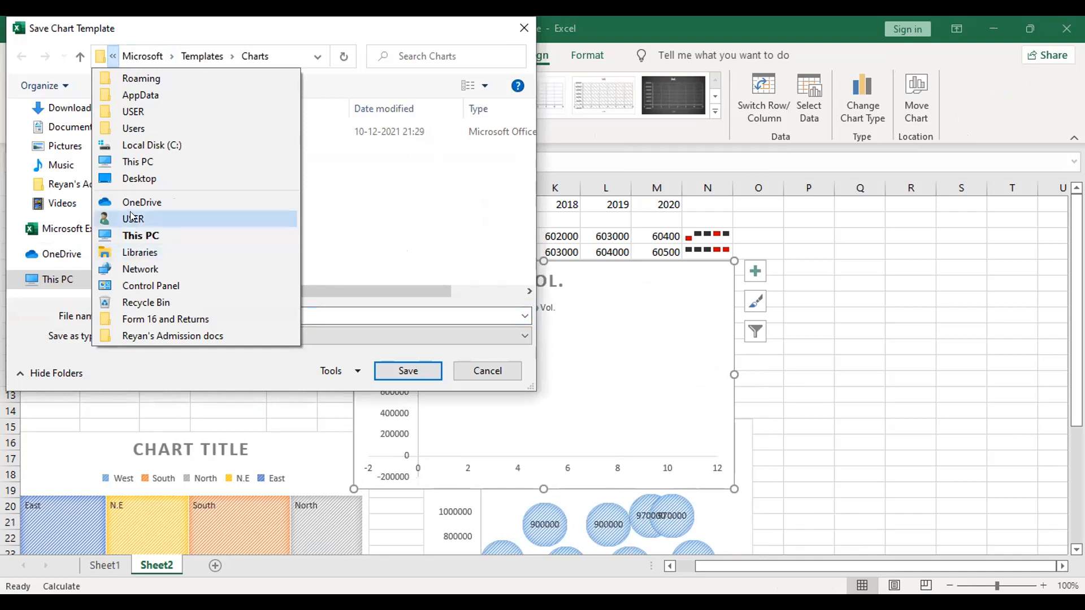
left_click(106, 58)
left_click(108, 59)
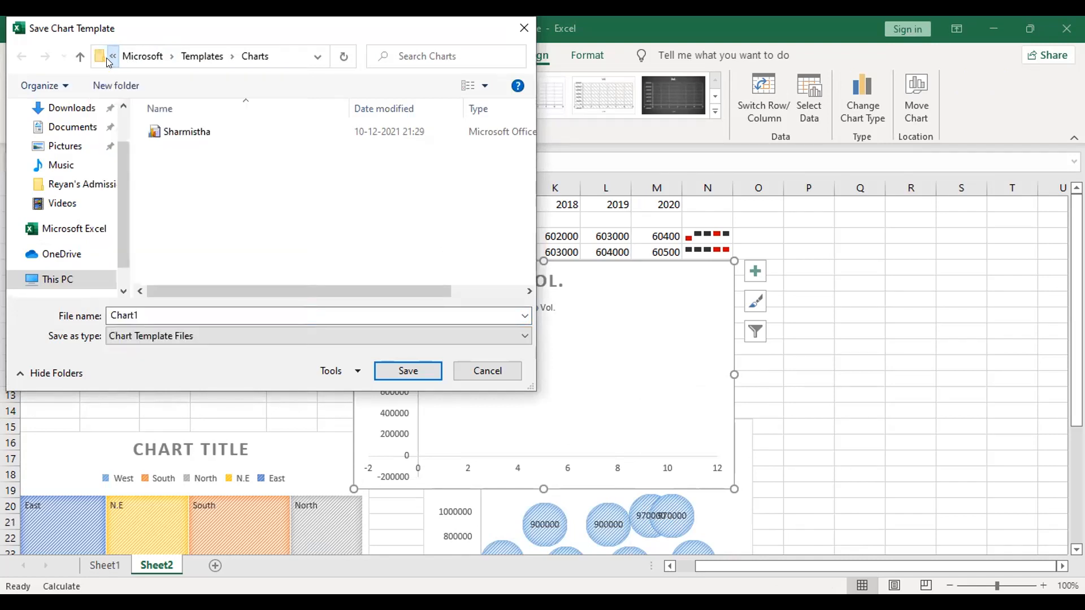
left_click(106, 58)
left_click(170, 49)
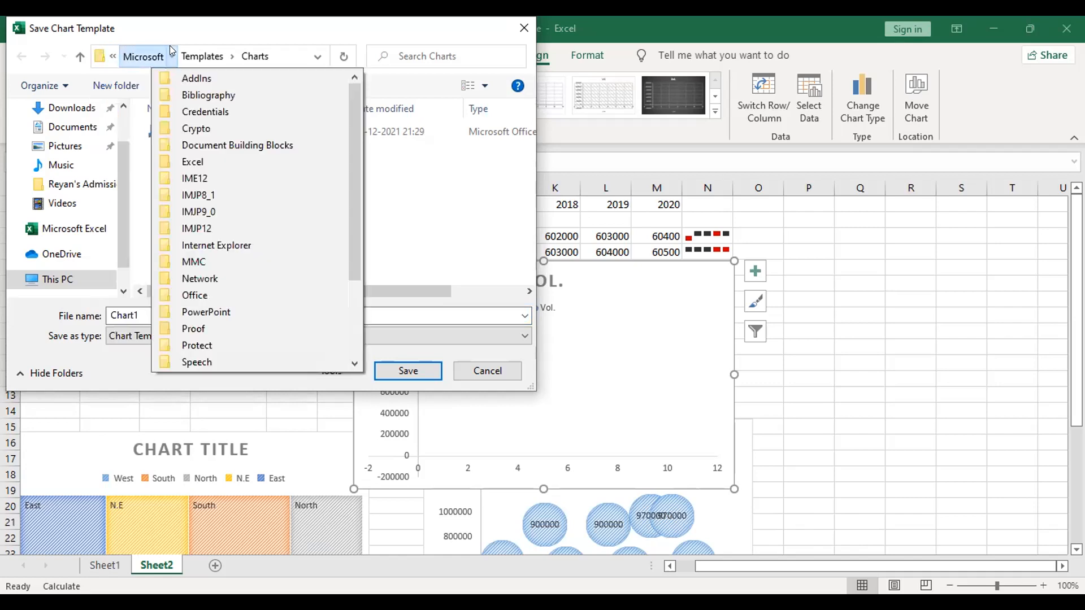
left_click(114, 50)
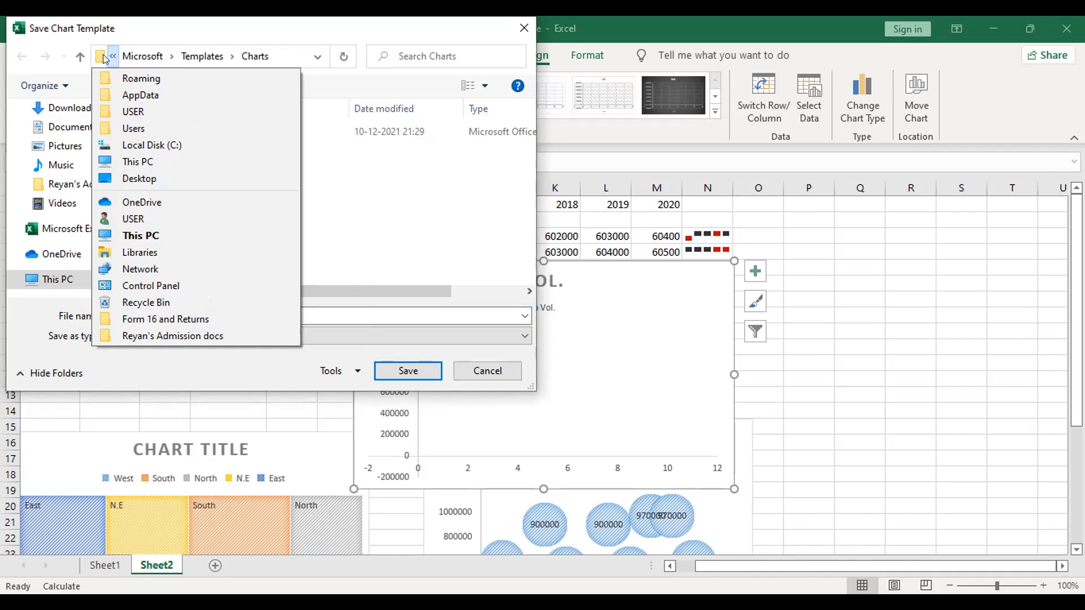
Step: Trace the template location from the Charts folder up through its parent folders to Local Disk (C:), and cancel saving
left_click(80, 57)
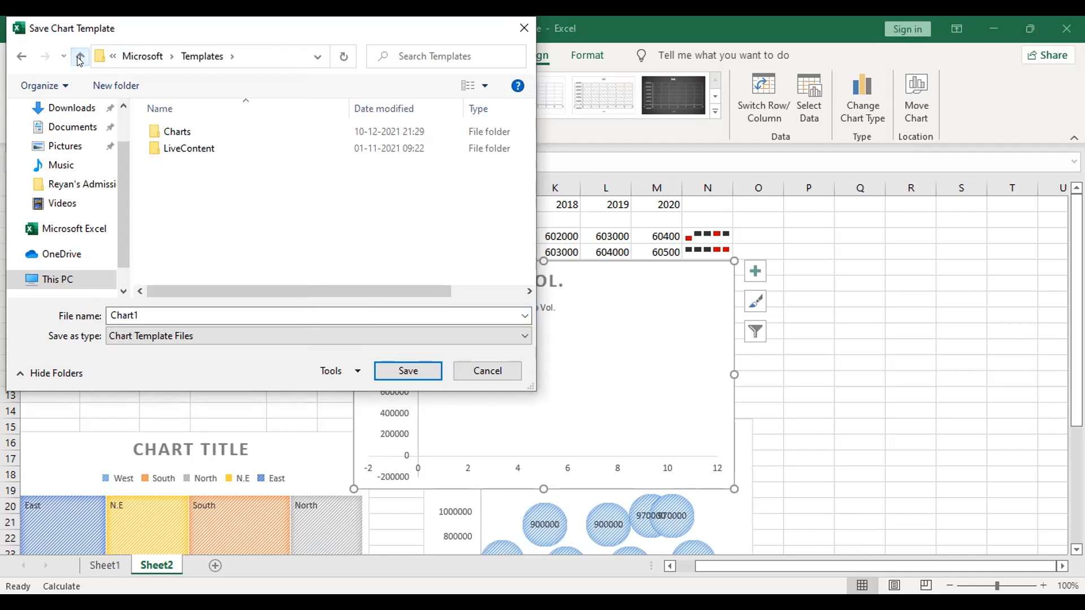
left_click(80, 57)
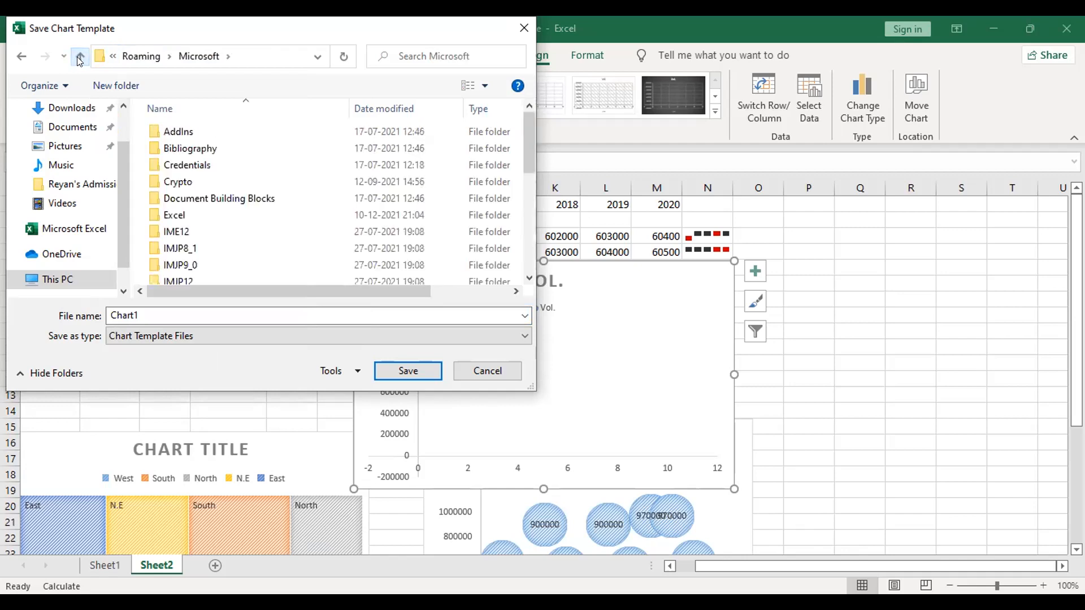
left_click(79, 57)
left_click(78, 56)
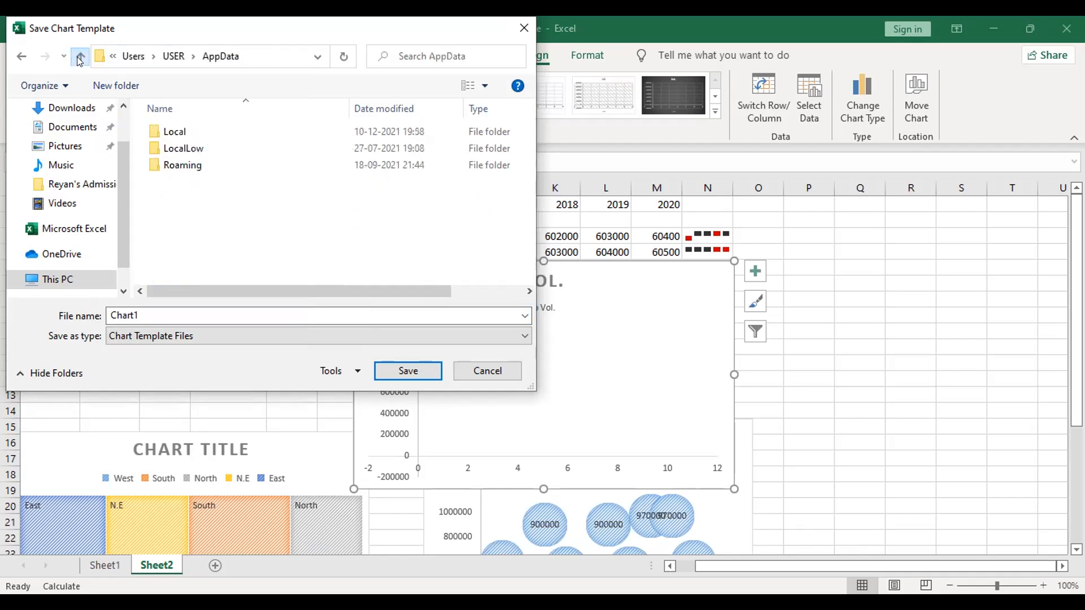
left_click(79, 57)
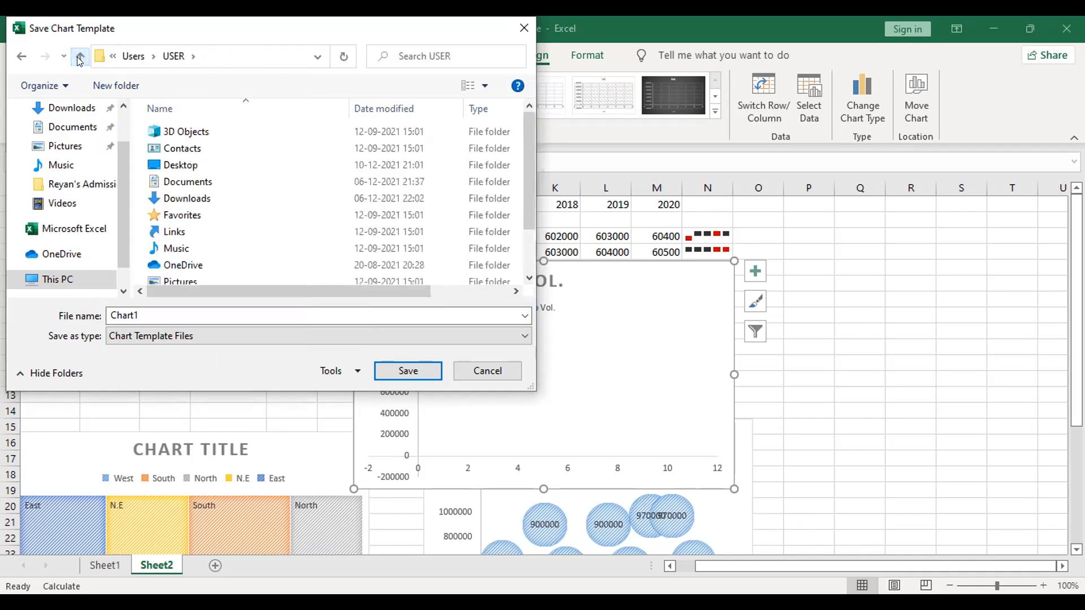
left_click(78, 57)
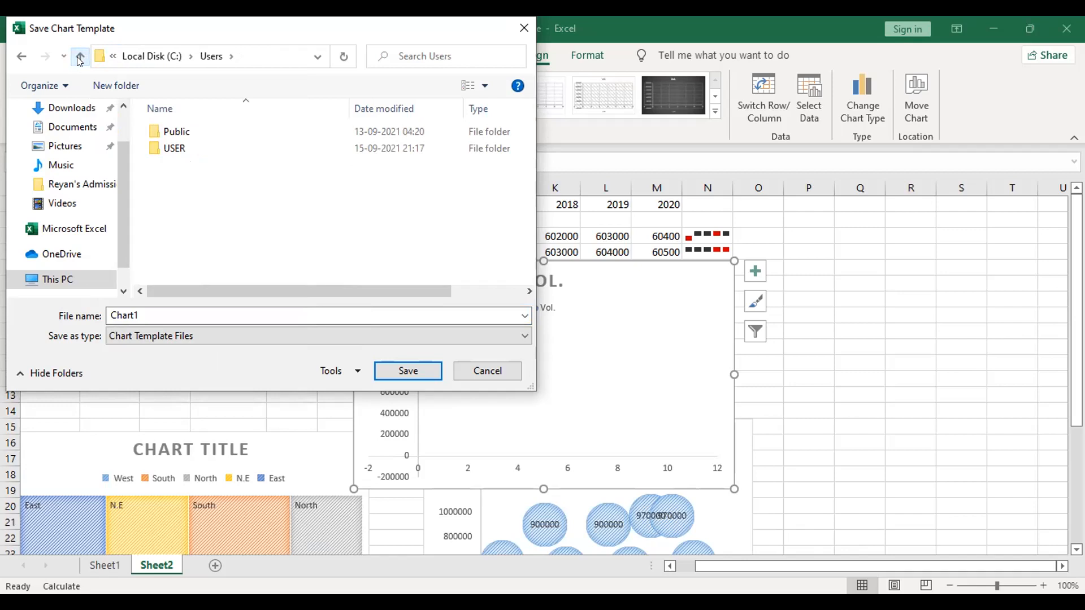
left_click(80, 59)
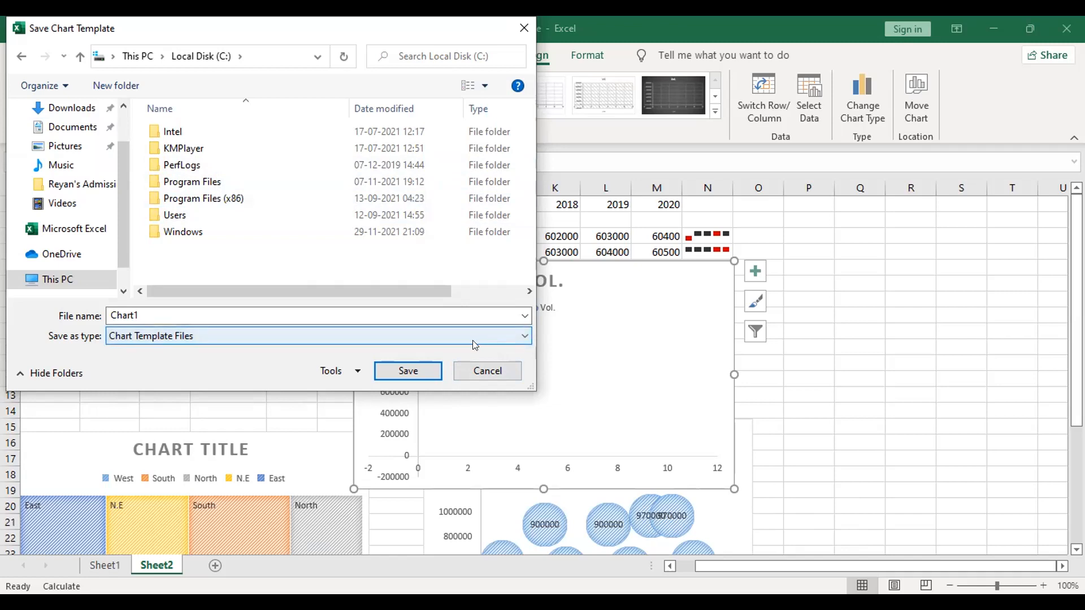
left_click(489, 373)
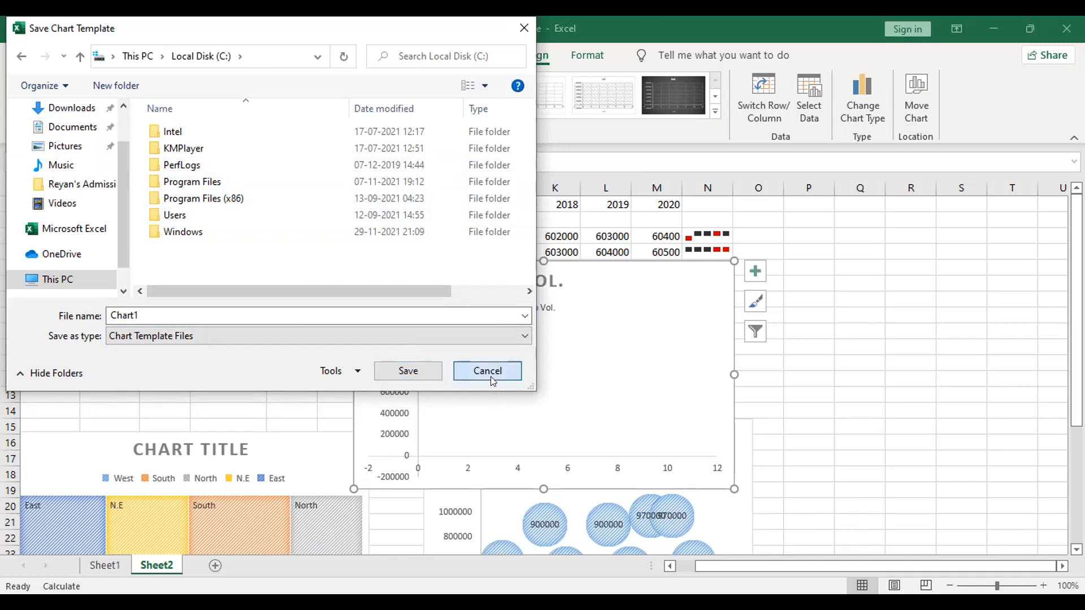
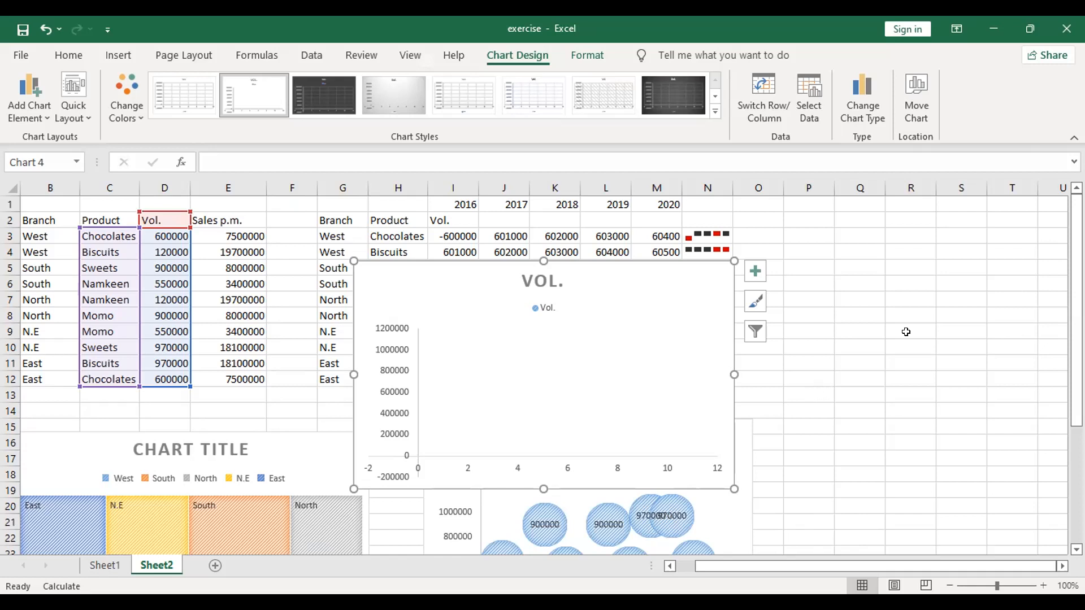
Step: Add a new worksheet after Sheet2 and enter the heading Principle in cell A1
left_click(216, 566)
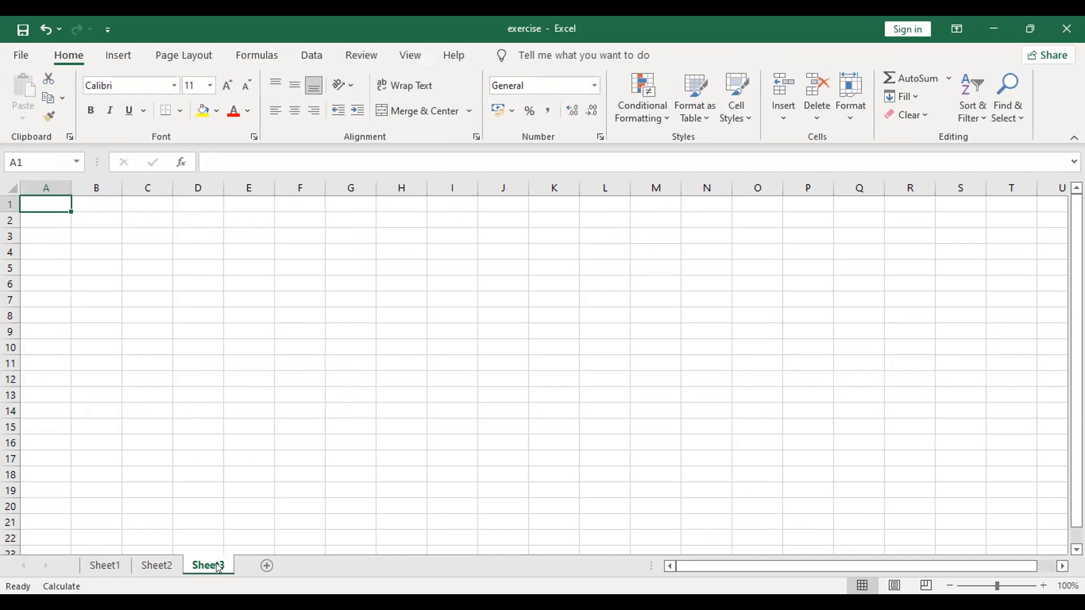
type("Or")
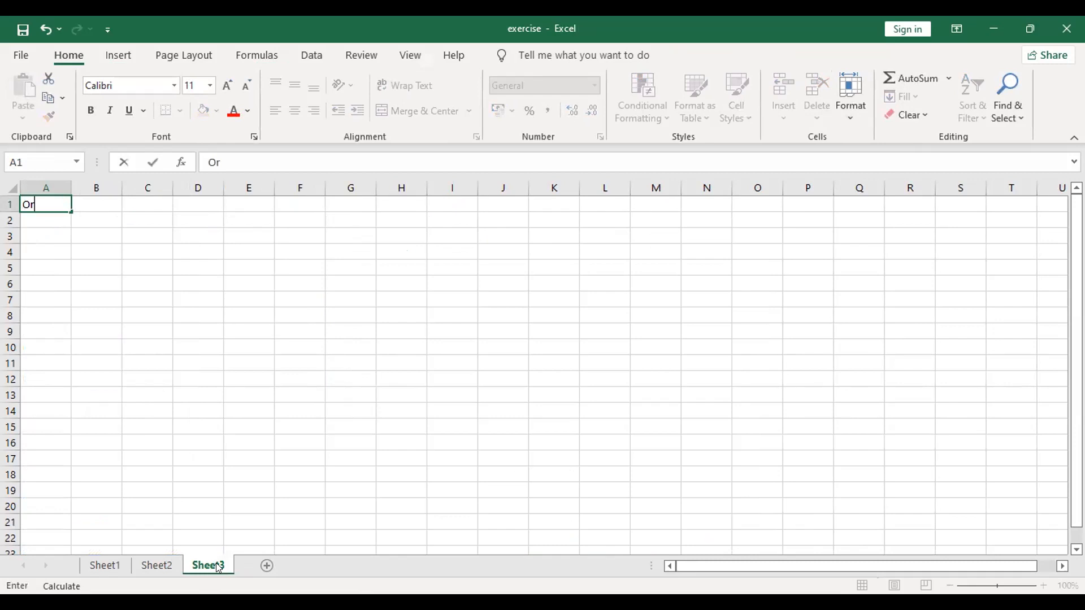
key("BackSpace")
key("BackSpace")
type("Principle")
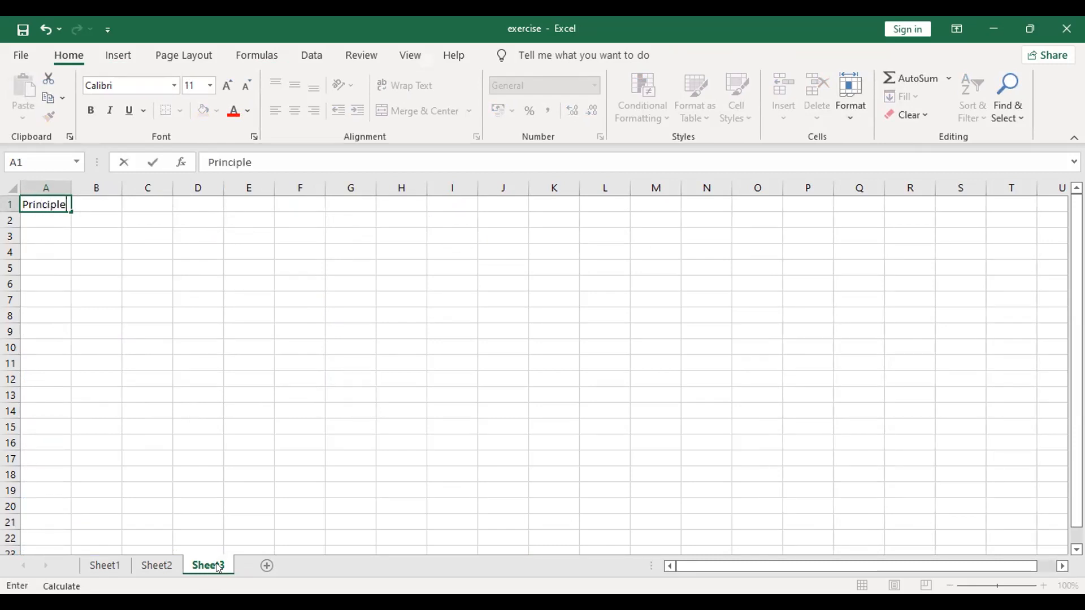
key("Tab")
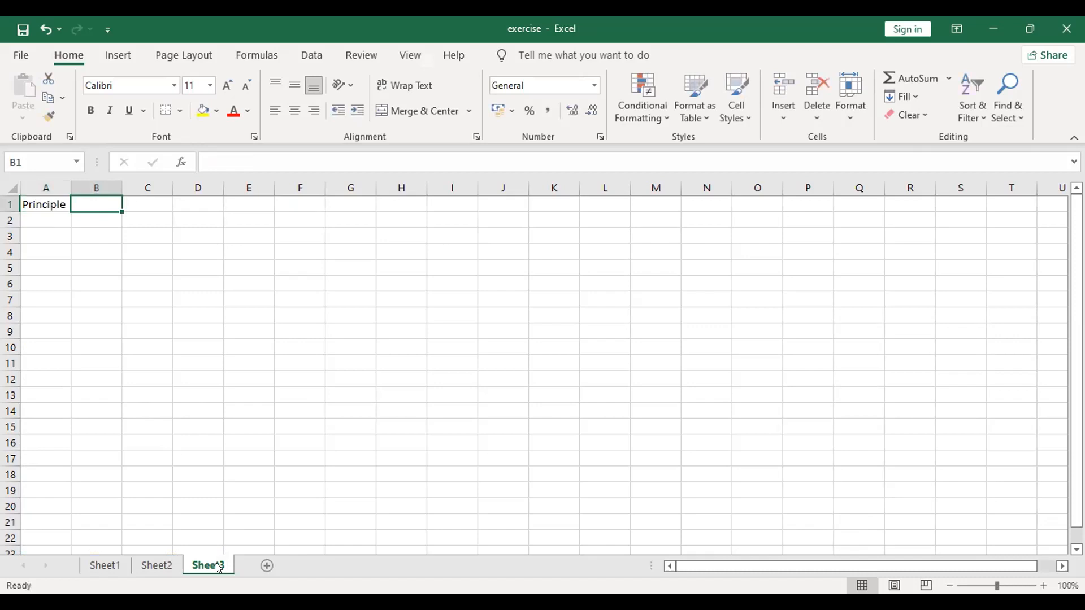
Step: Correct the spelling of the heading in cell A1 to Principal
left_click(65, 206)
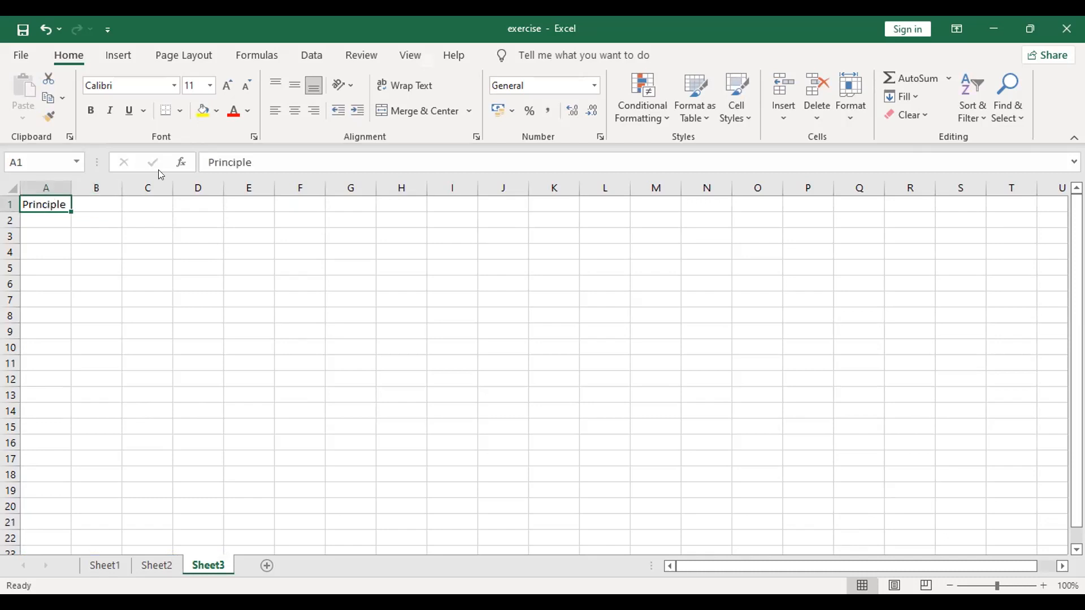
left_click(260, 162)
key("BackSpace")
key("BackSpace")
type("al")
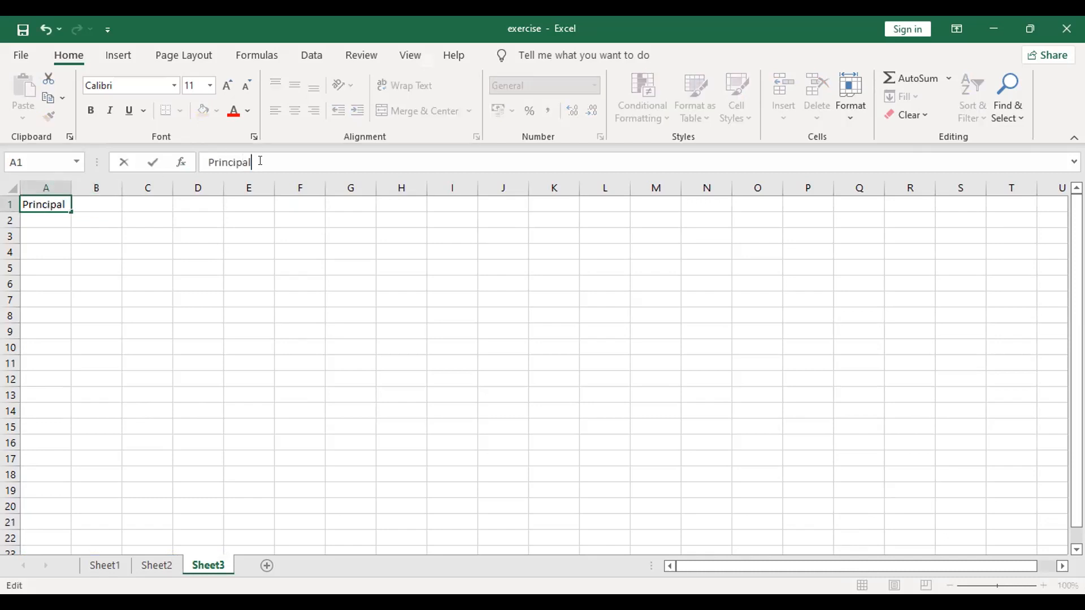
left_click(99, 201)
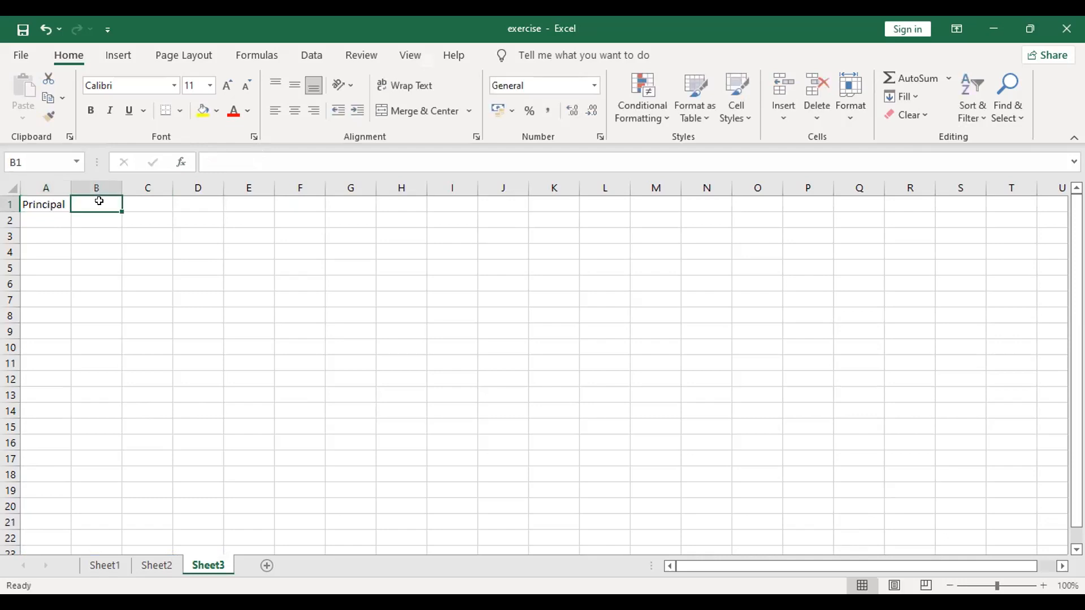
left_click(49, 218)
type("10000")
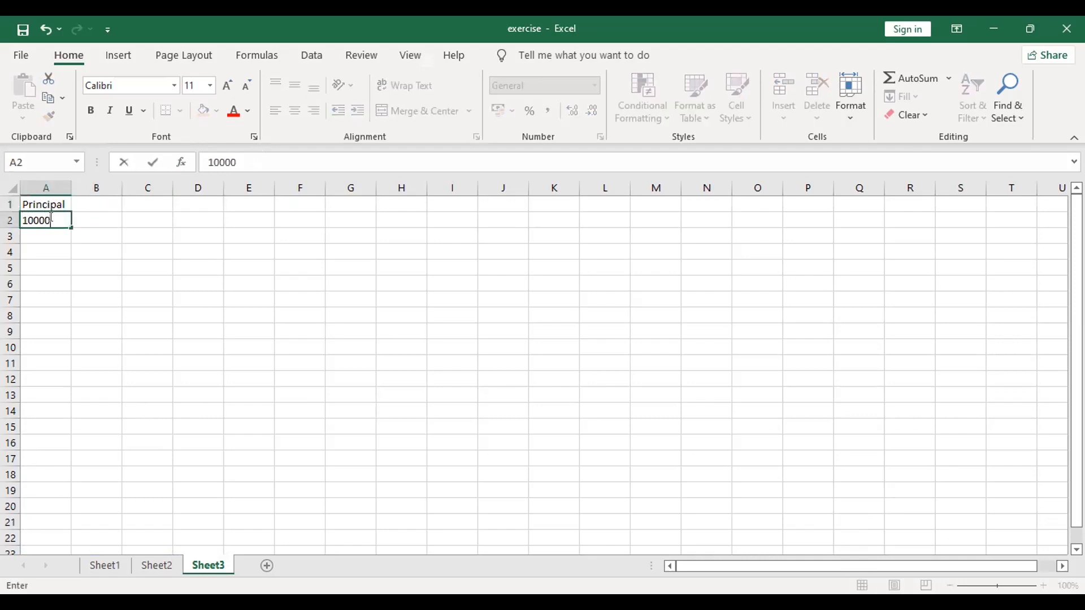
key("BackSpace")
key("BackSpace")
key("BackSpace")
key("BackSpace")
key("BackSpace")
key("Up")
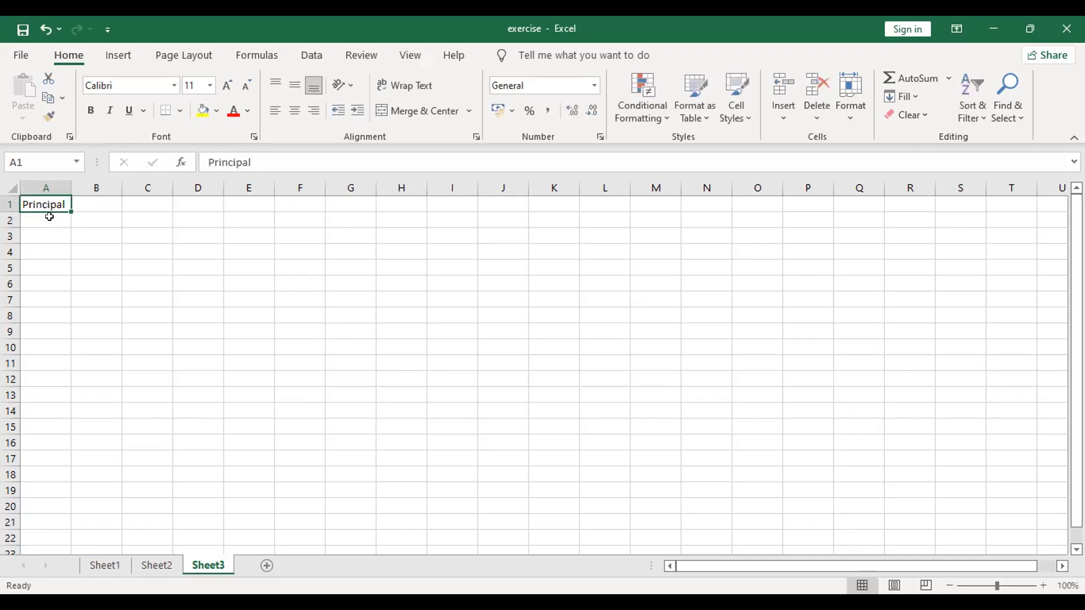
Step: Enter 10000 in B1 as the principal and add an Interest row with 9% in B2
key("Right")
type("10000")
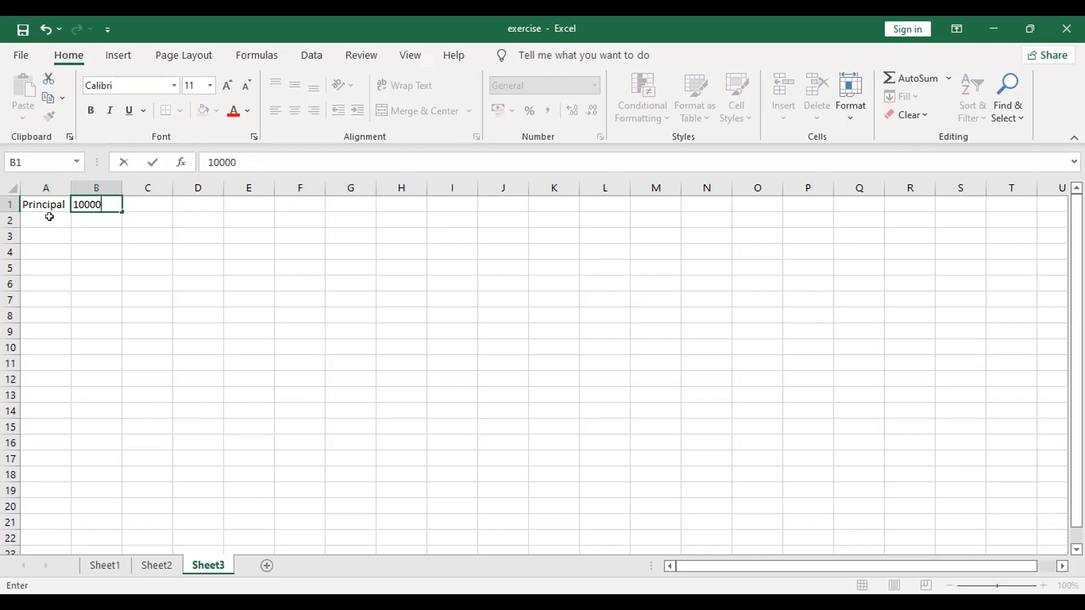
left_click(50, 216)
type("Interest")
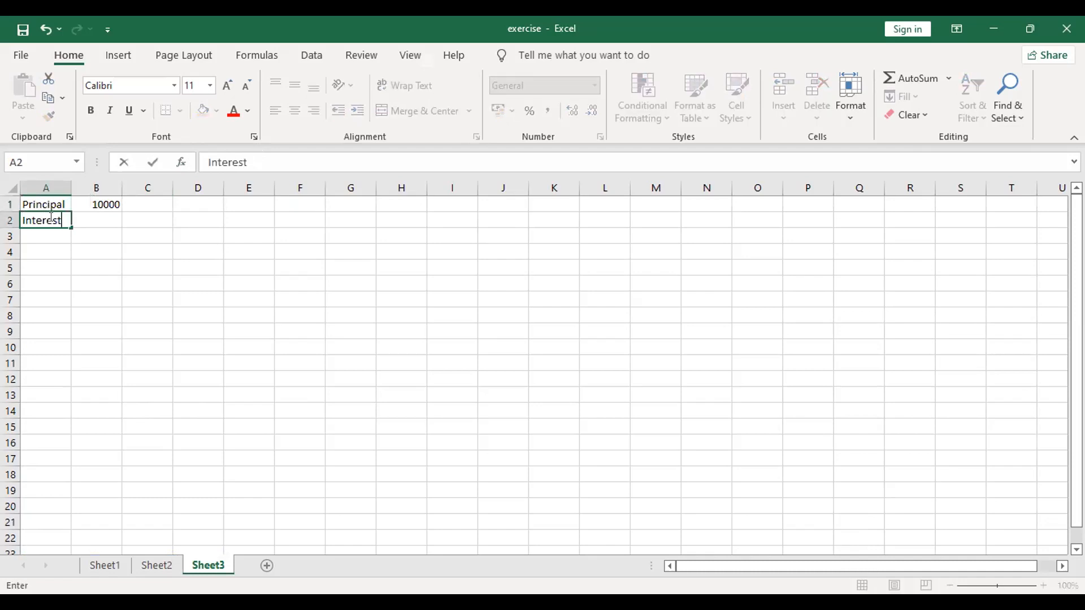
key("Right")
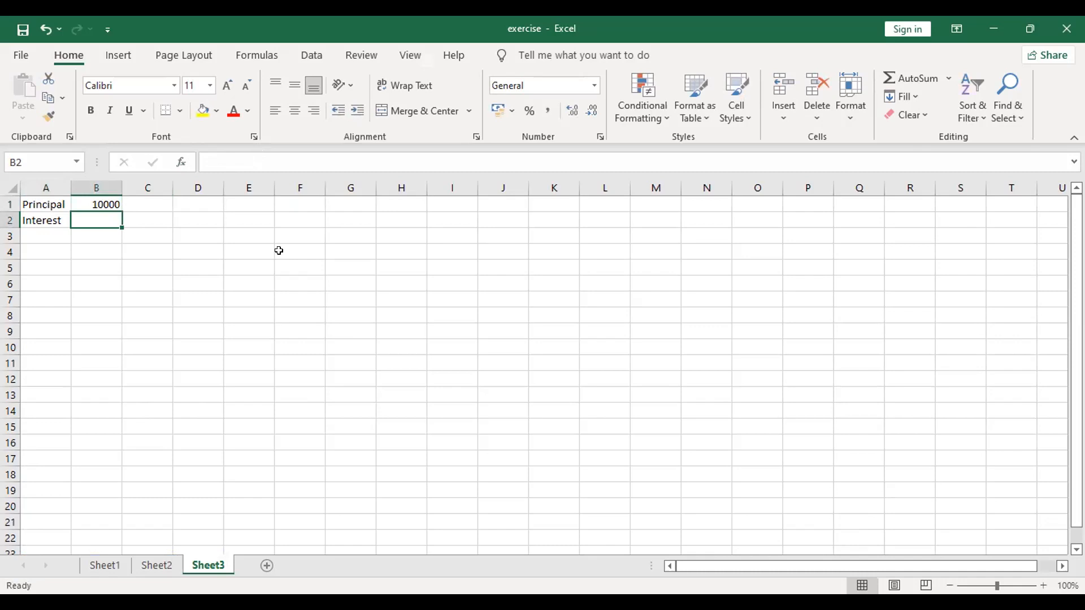
type("9%")
key("Return")
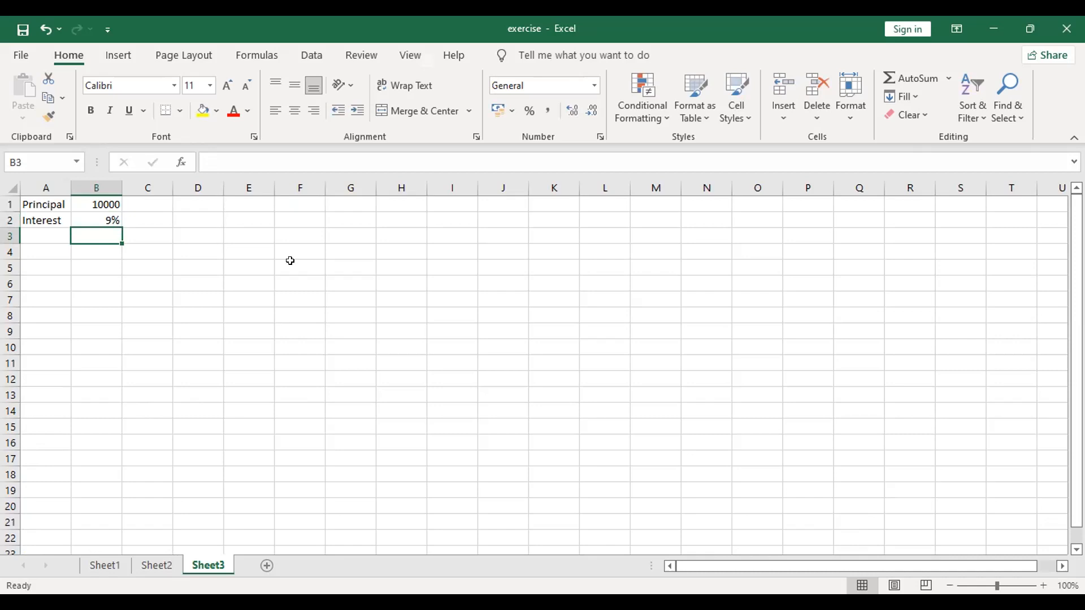
Step: Label cell A3 Amount and calculate it in B3 with the formula =B1*B2
key("Left")
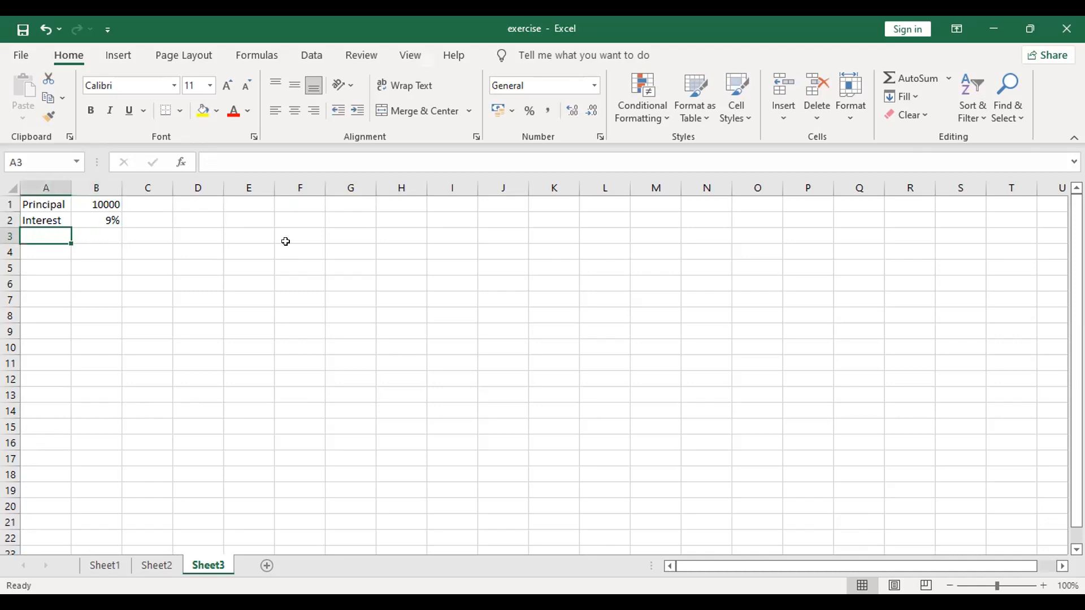
type("Amount")
key("Tab")
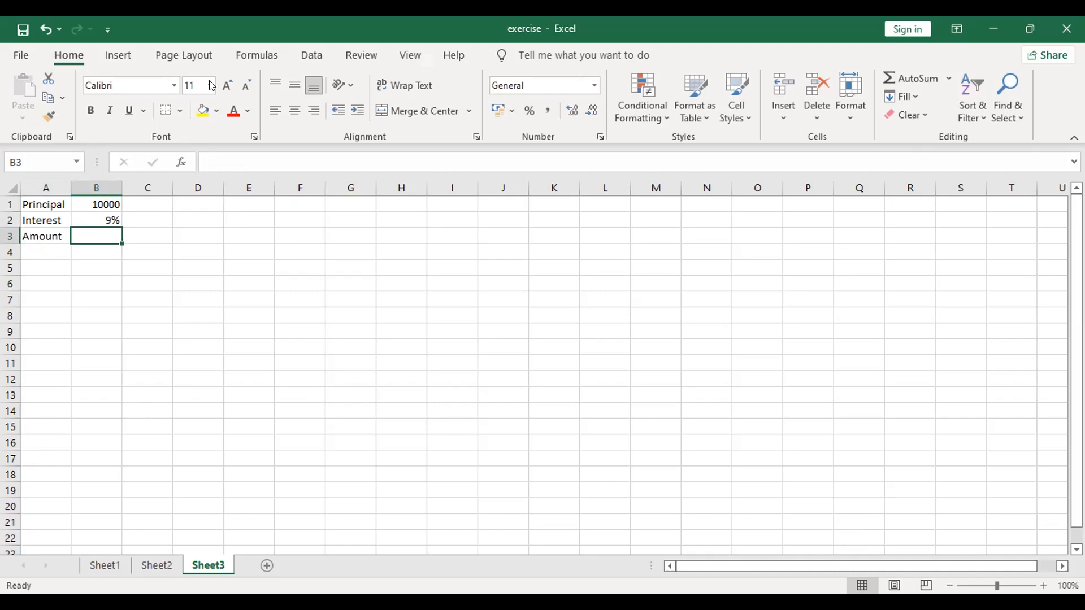
left_click(257, 56)
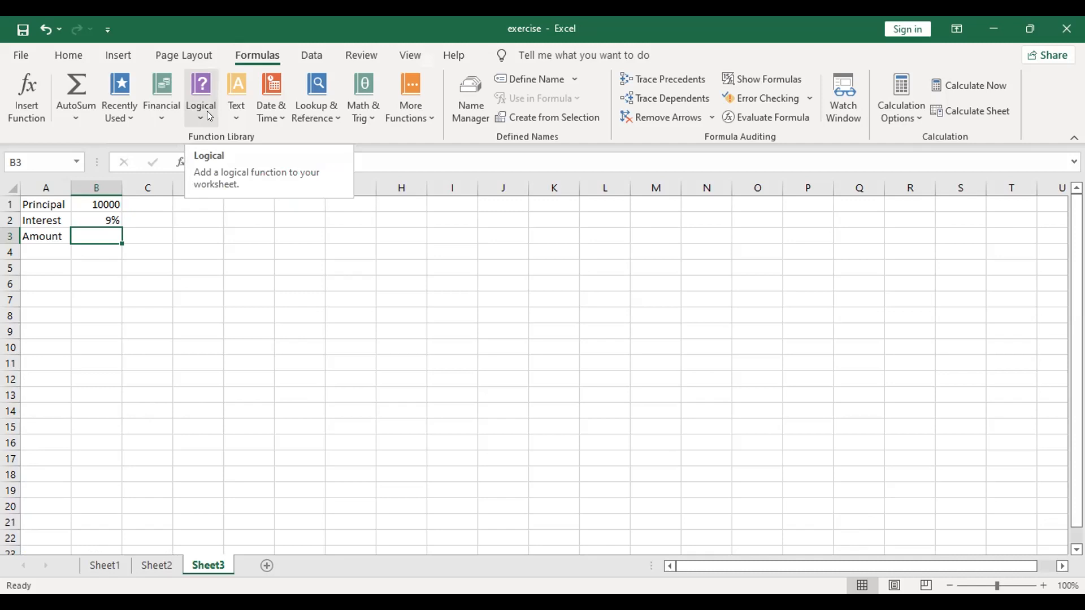
left_click(109, 204)
left_click(107, 236)
type("=")
left_click(109, 207)
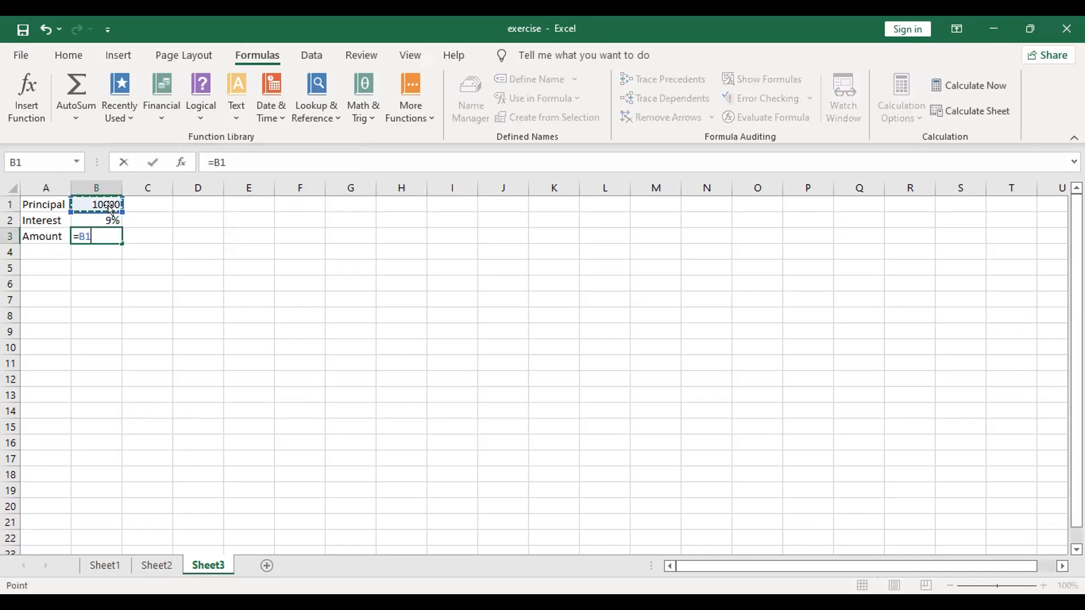
type("*")
left_click(111, 216)
key("Return")
left_click(147, 300)
Step: Format the Amount value in B3 as a percentage with no decimal places
left_click(109, 236)
left_click(128, 54)
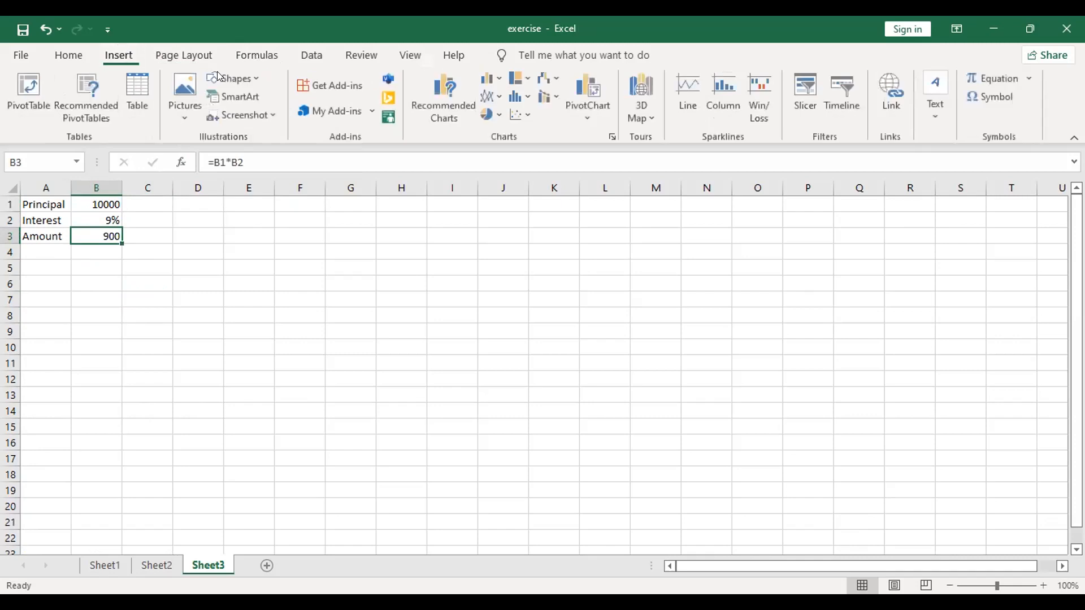
left_click(66, 59)
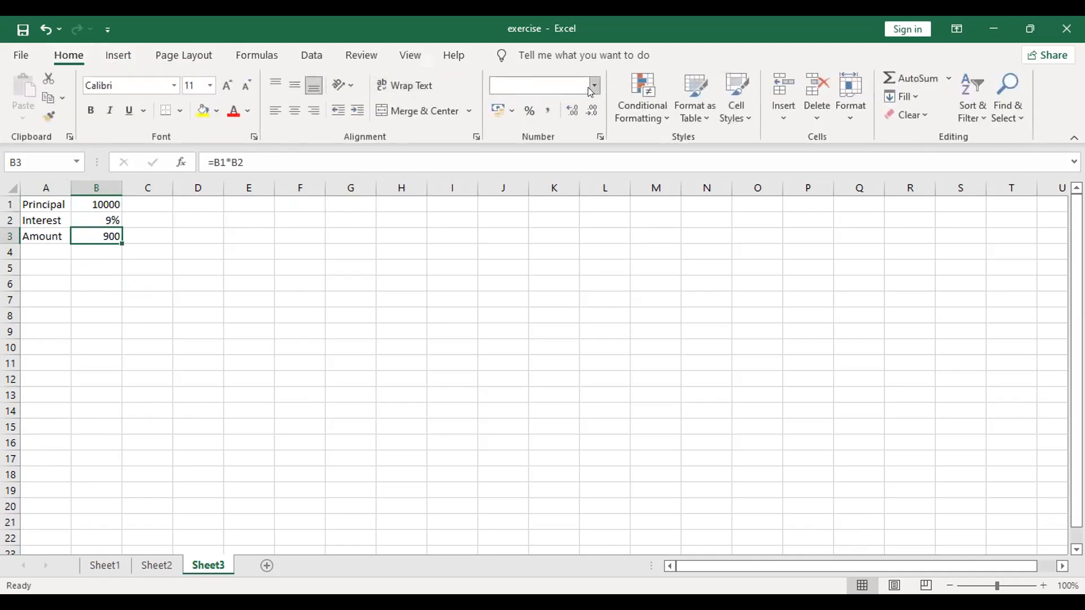
left_click(588, 87)
left_click(540, 387)
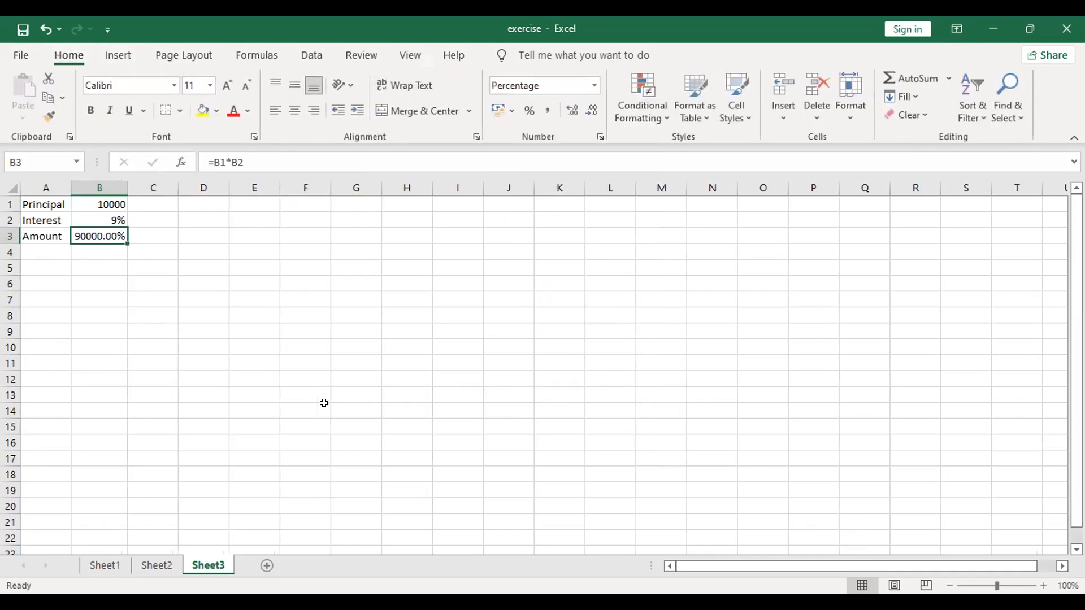
left_click(574, 110)
left_click(591, 110)
left_click(591, 111)
left_click(591, 110)
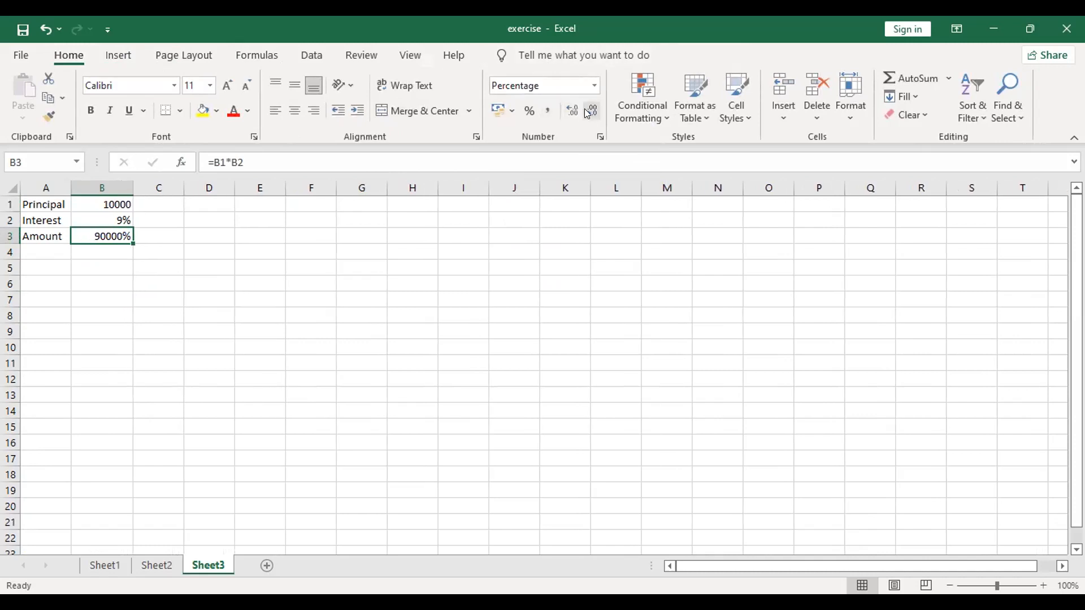
left_click(399, 313)
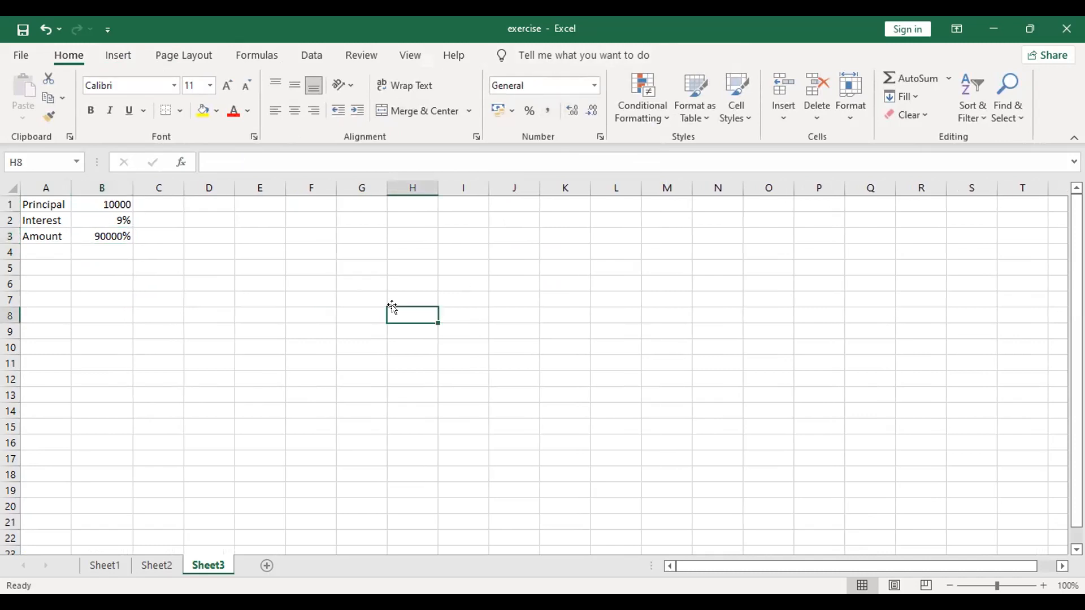
Step: Apply the Number format to the Amount value in B3
left_click(86, 231)
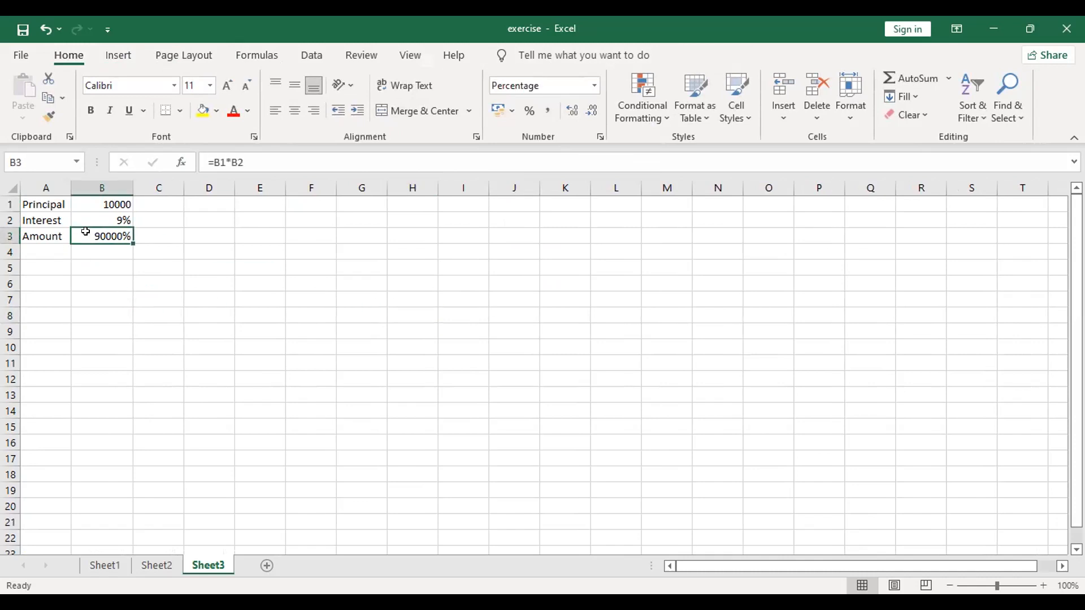
left_click(594, 86)
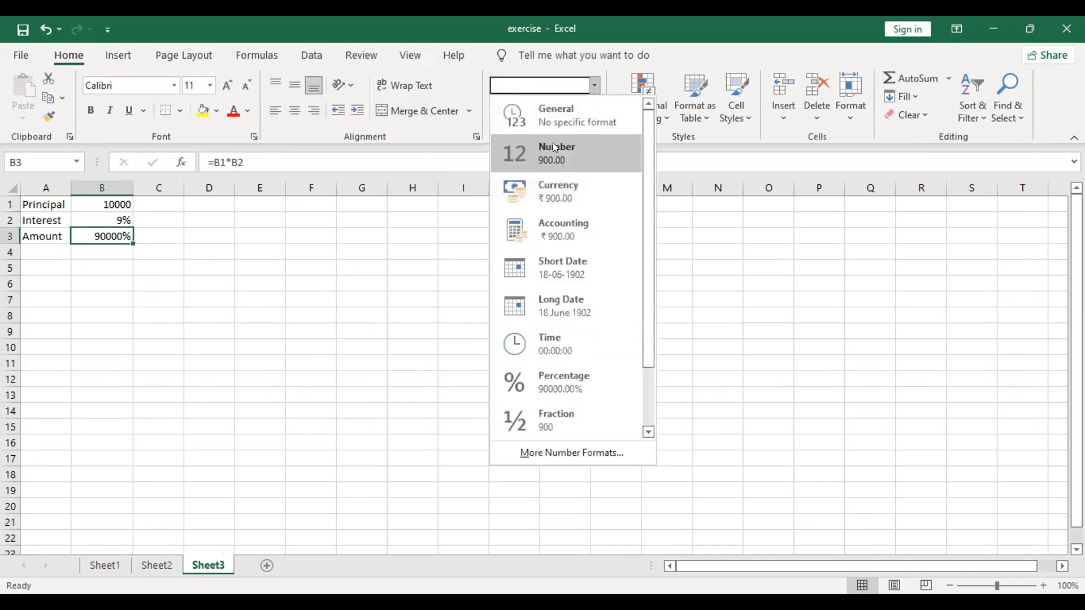
left_click(553, 149)
left_click(288, 334)
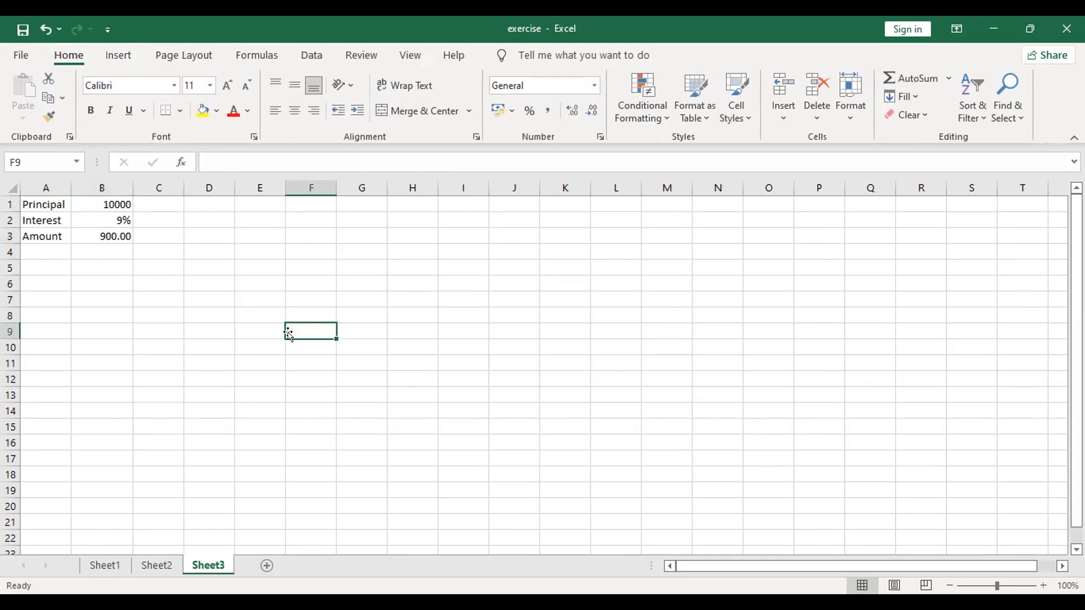
Step: Start a Goal Seek that sets cell B3 to a target value of 1500
left_click(81, 218)
left_click(87, 232)
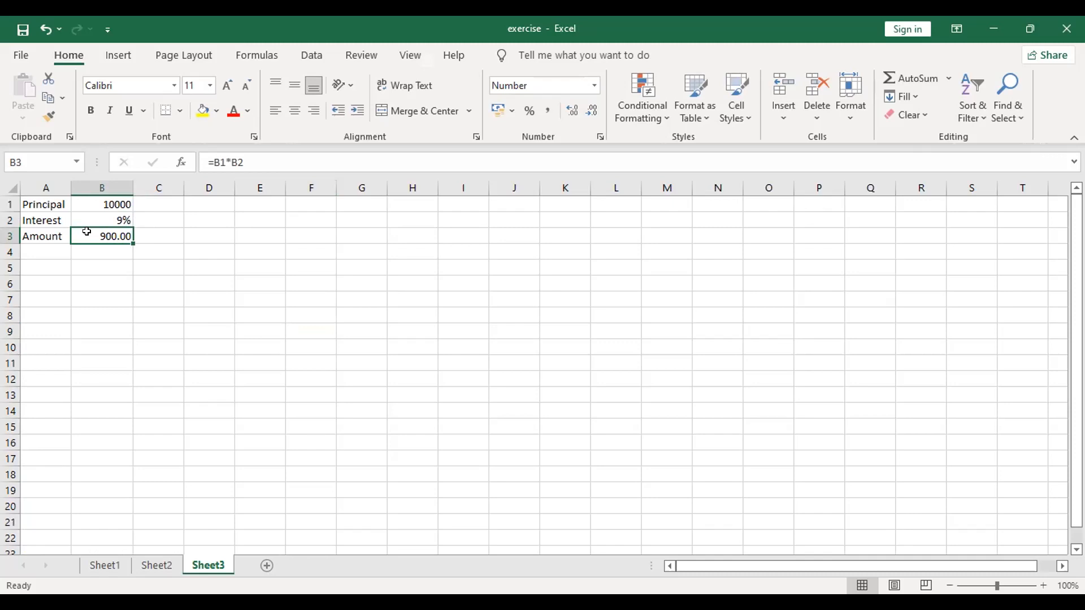
left_click(308, 58)
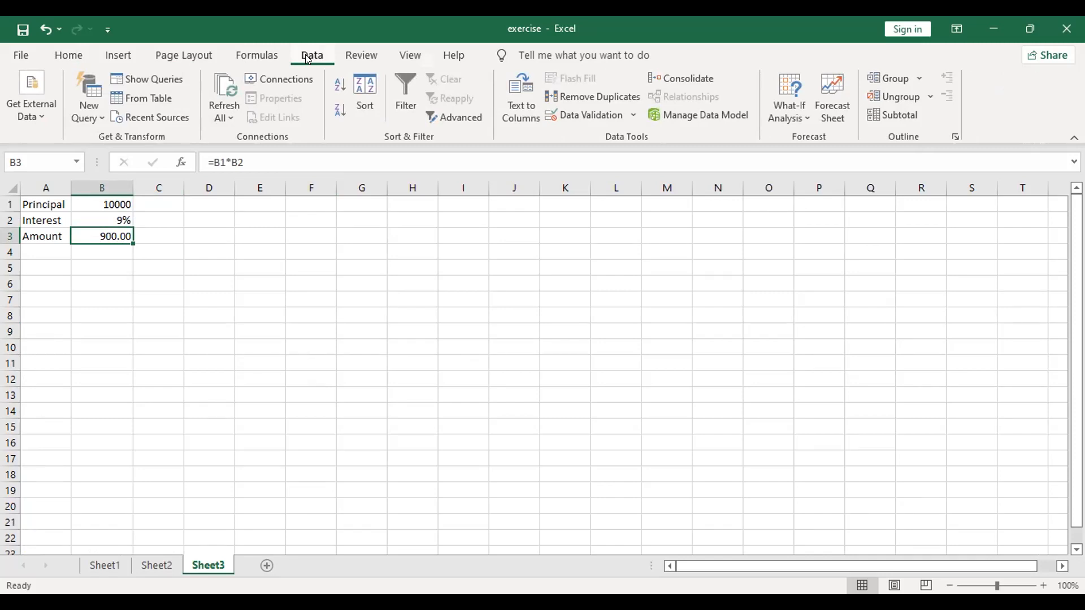
left_click(793, 127)
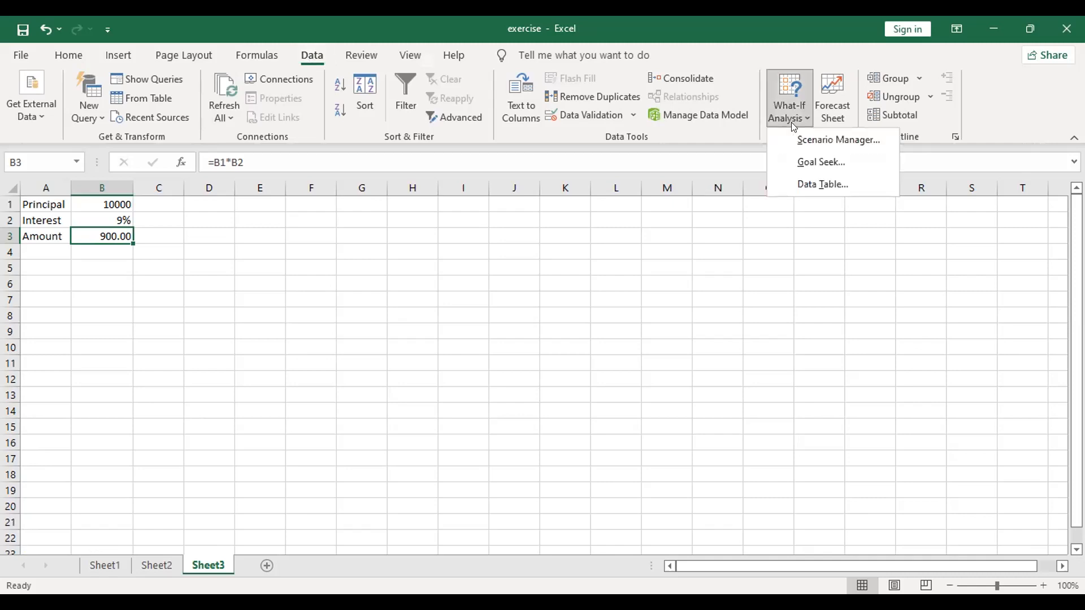
left_click(808, 162)
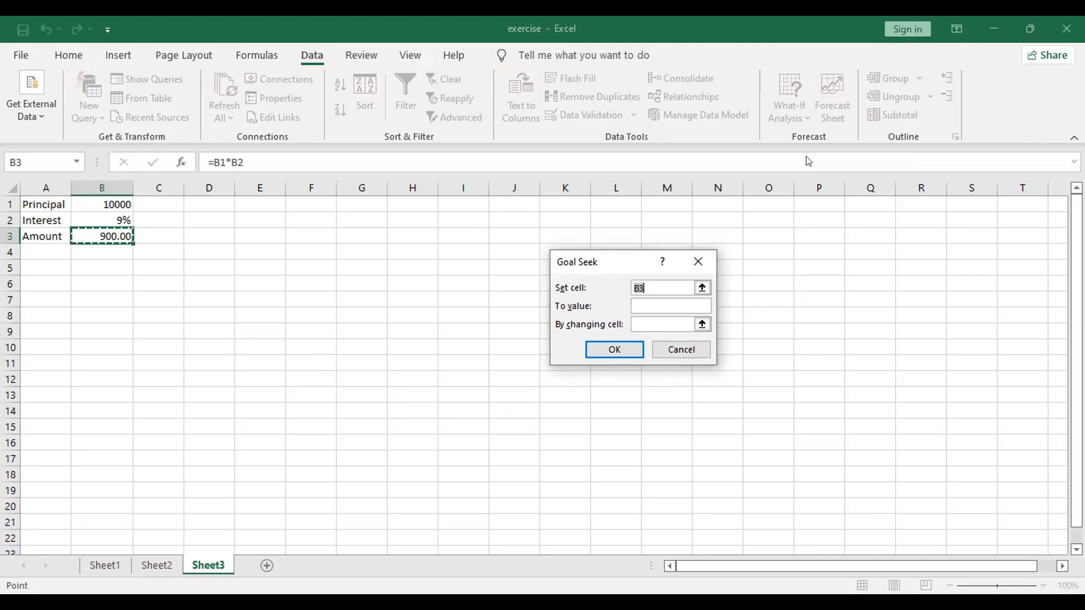
left_click(650, 306)
type("1500")
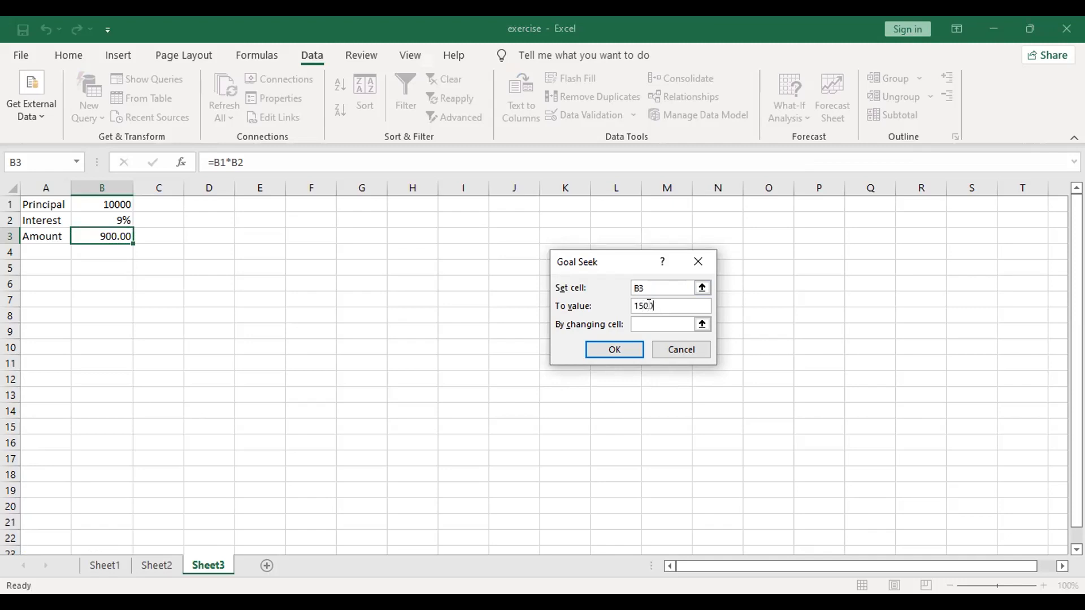
Step: Use B1 as the changing cell, run the Goal Seek and accept its solution
left_click(649, 320)
type("D1")
key("BackSpace")
key("BackSpace")
type("B1")
scroll(614, 351, "down", 1)
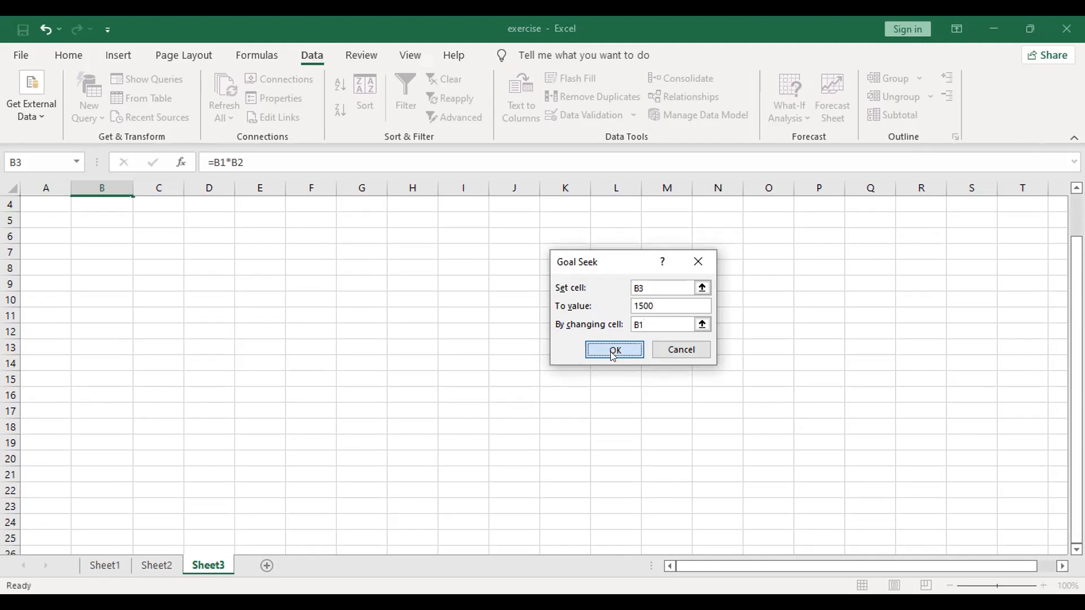
left_click(614, 351)
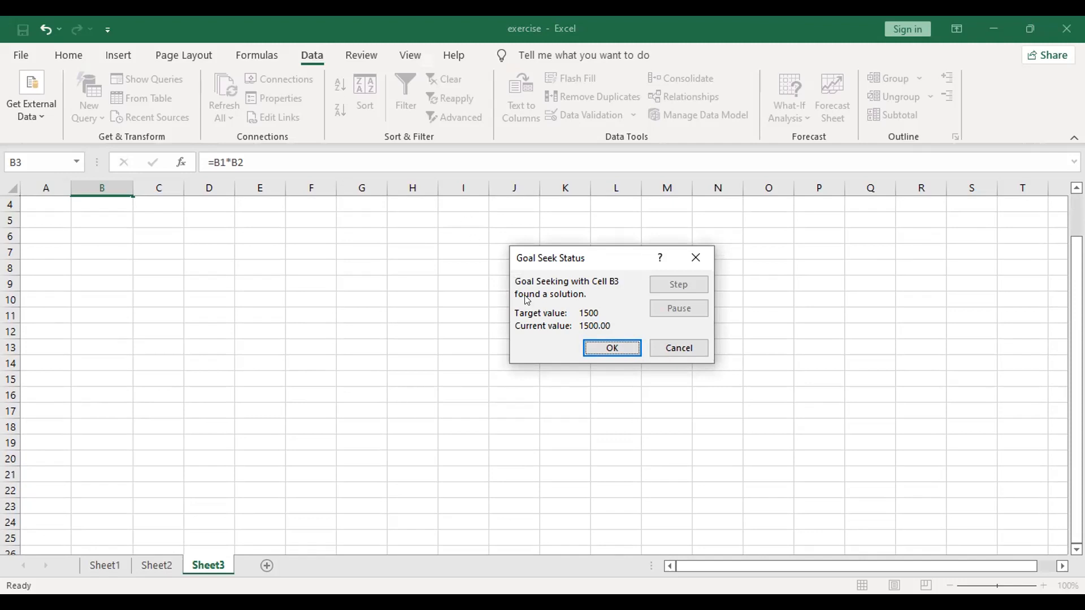
left_click(593, 341)
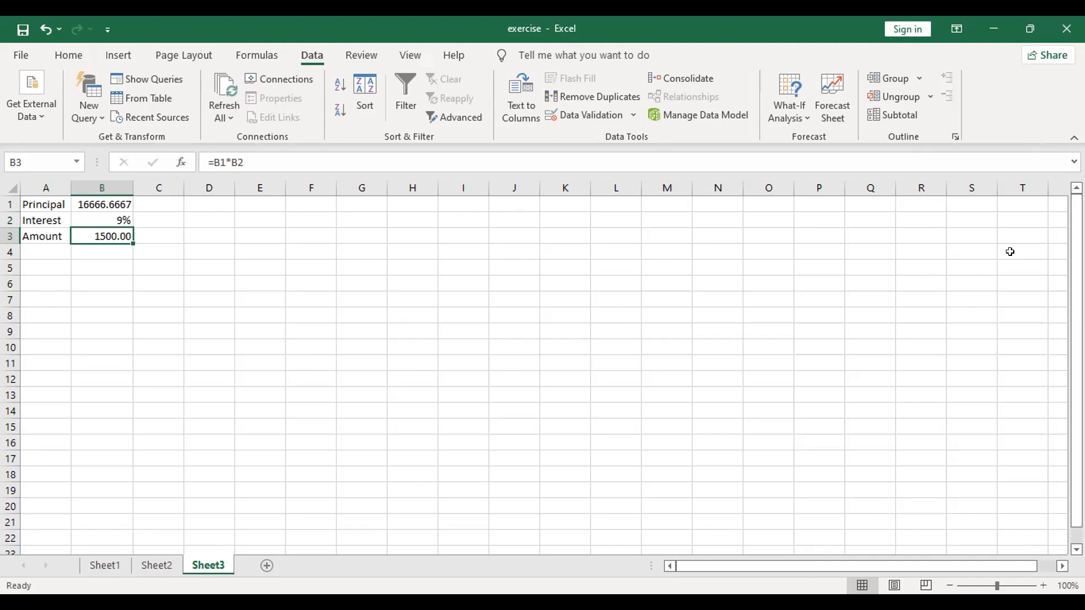
left_click(770, 107)
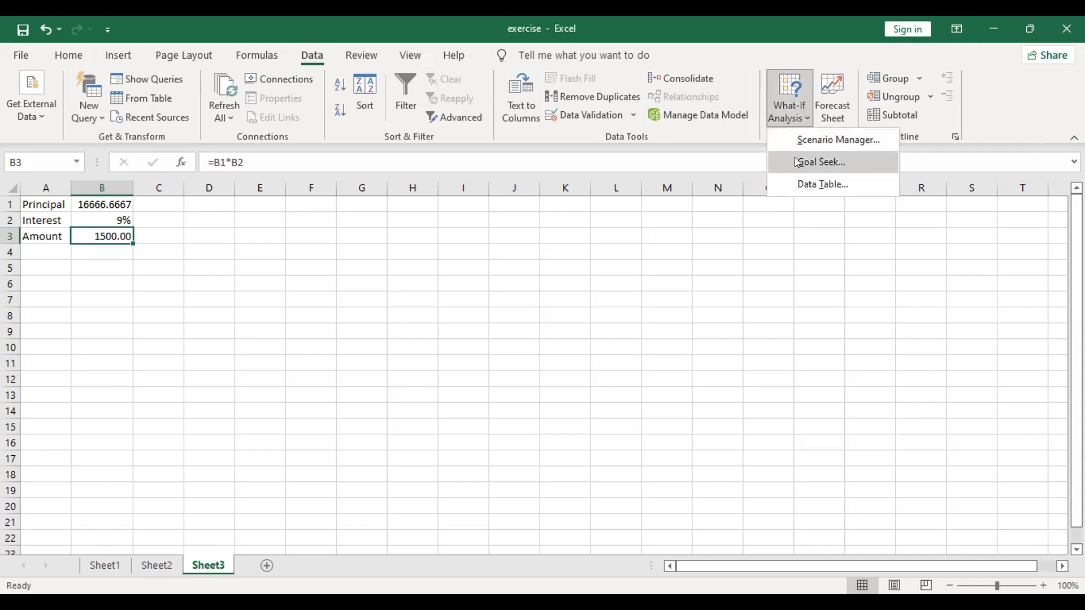
left_click(796, 162)
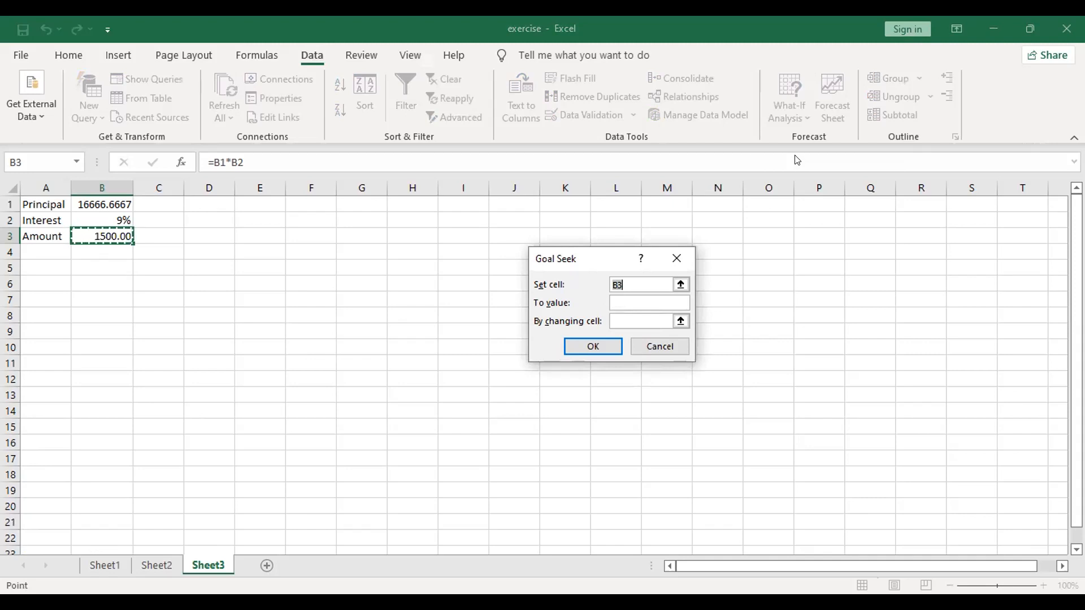
left_click(675, 339)
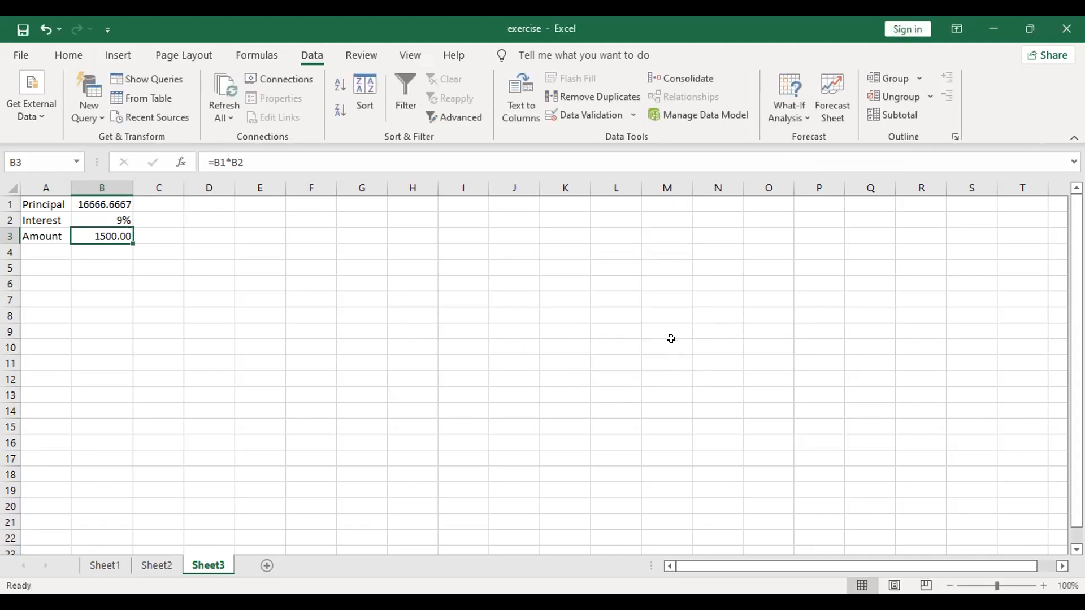
Step: Start a new scenario named High Rate in the Scenario Manager
left_click(804, 109)
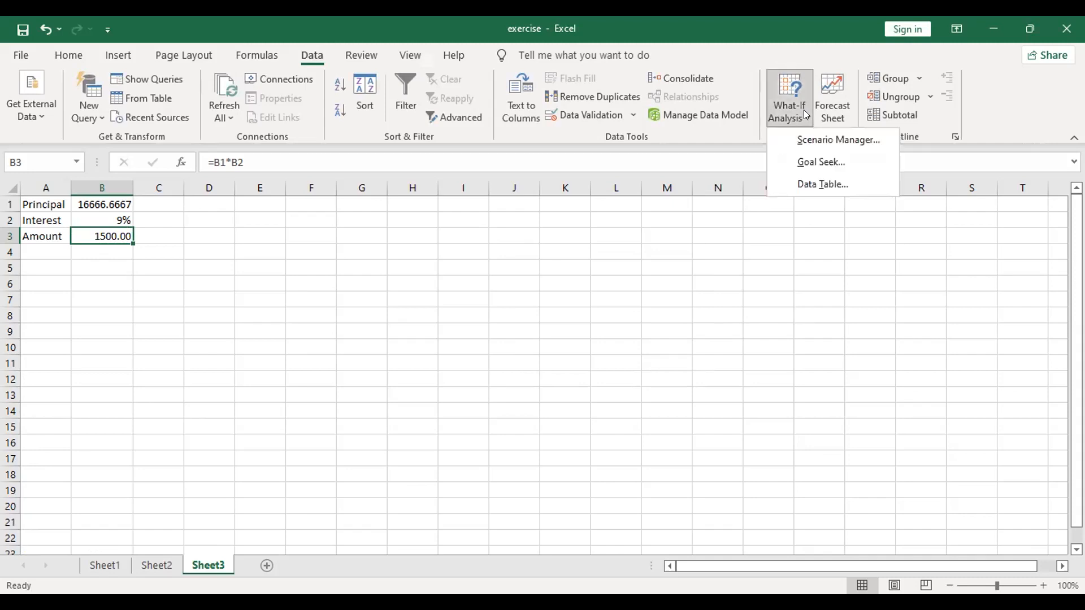
left_click(808, 141)
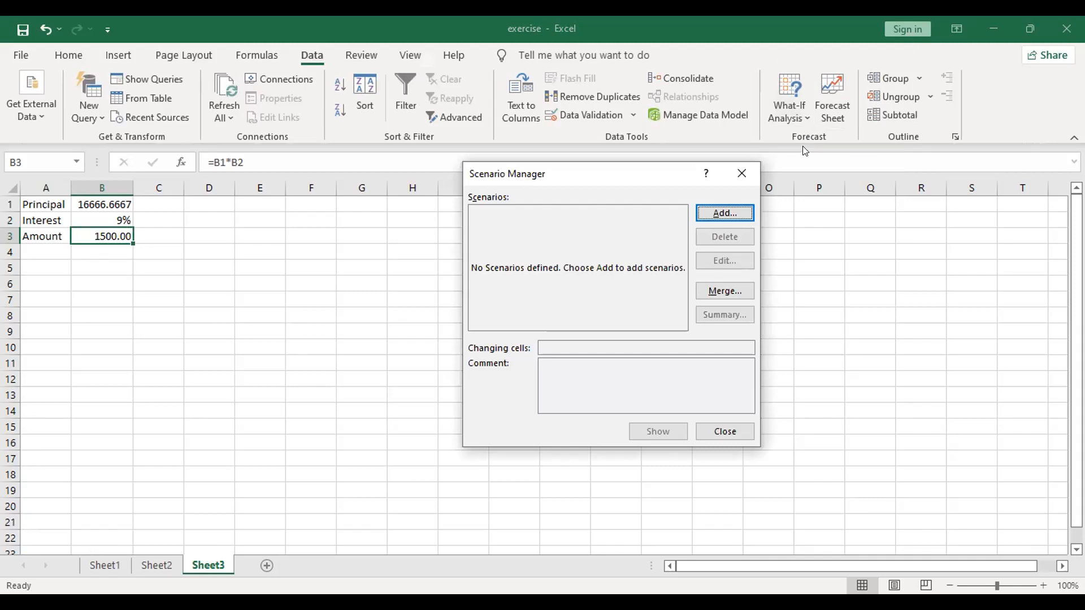
left_click(738, 214)
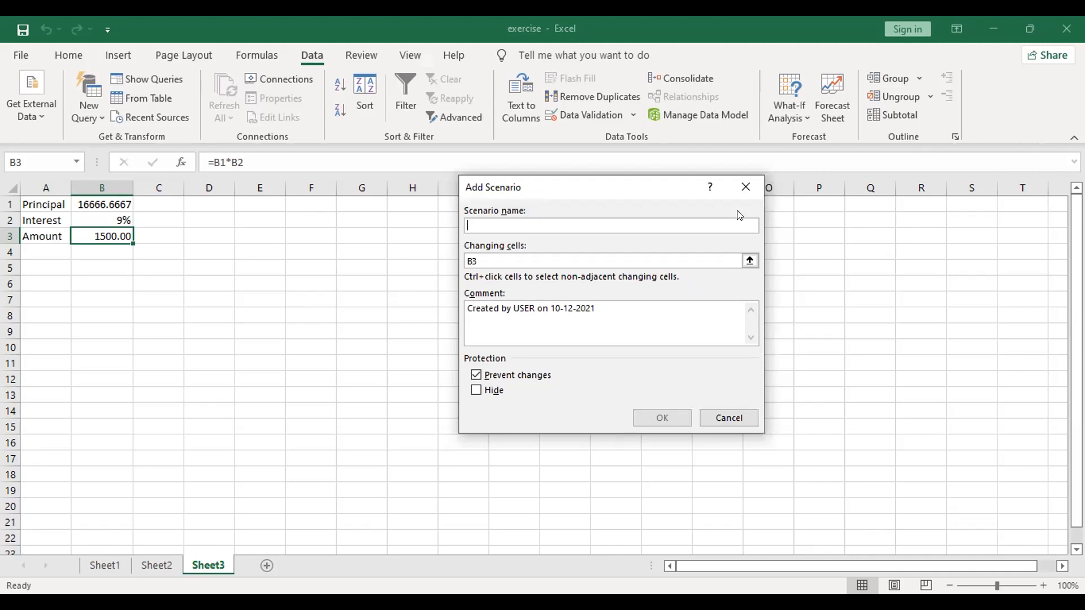
type("High")
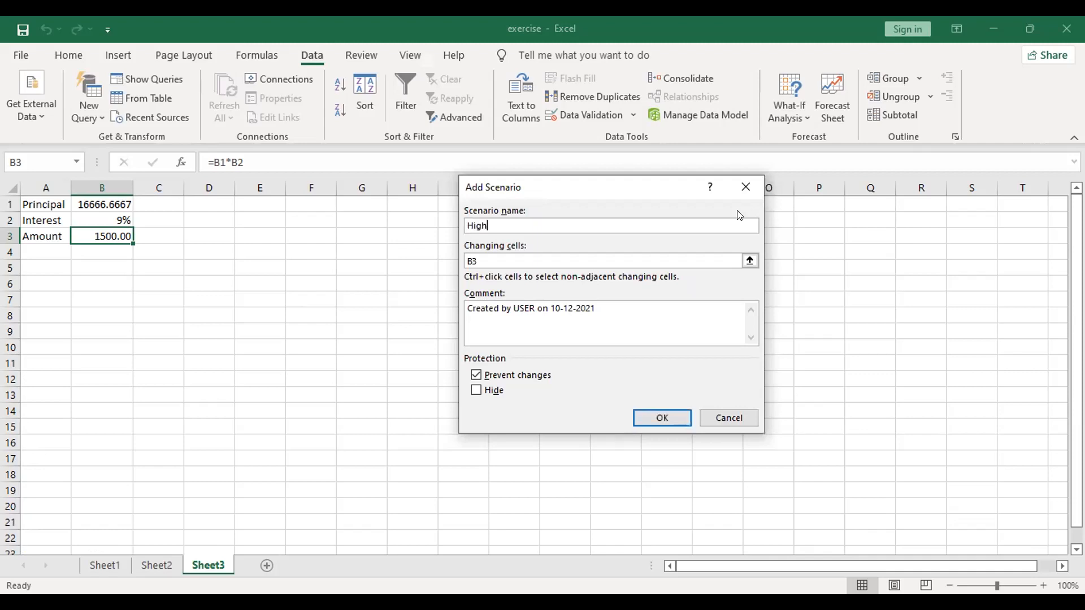
type(" Rate")
Step: Make B2 the changing cell of the High Rate scenario, accept 0.09 as its value and show the scenario
left_click(556, 257)
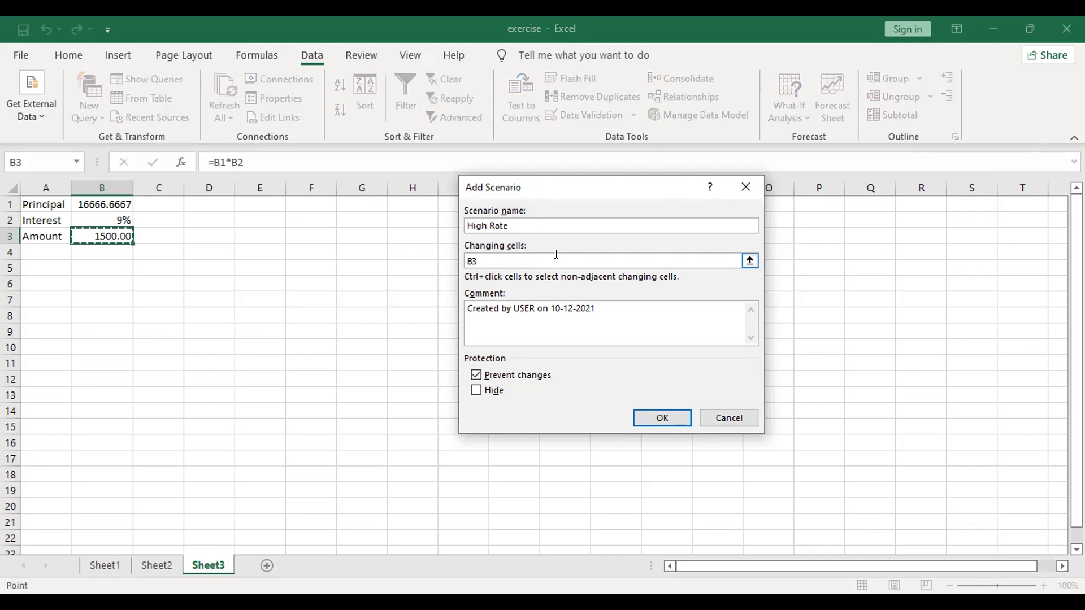
key("BackSpace")
type("2")
left_click(675, 418)
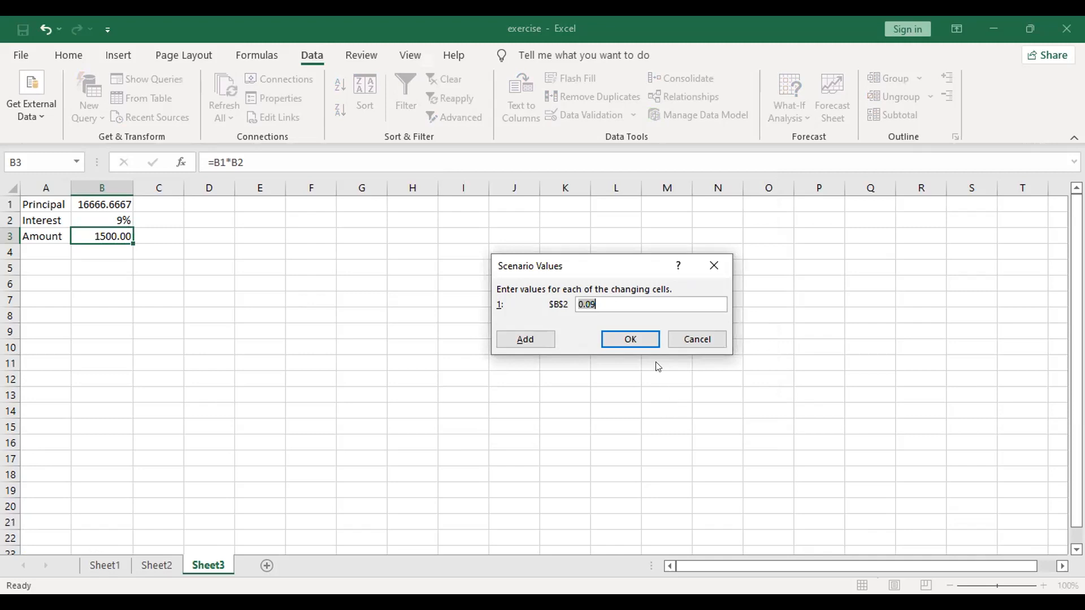
left_click(641, 337)
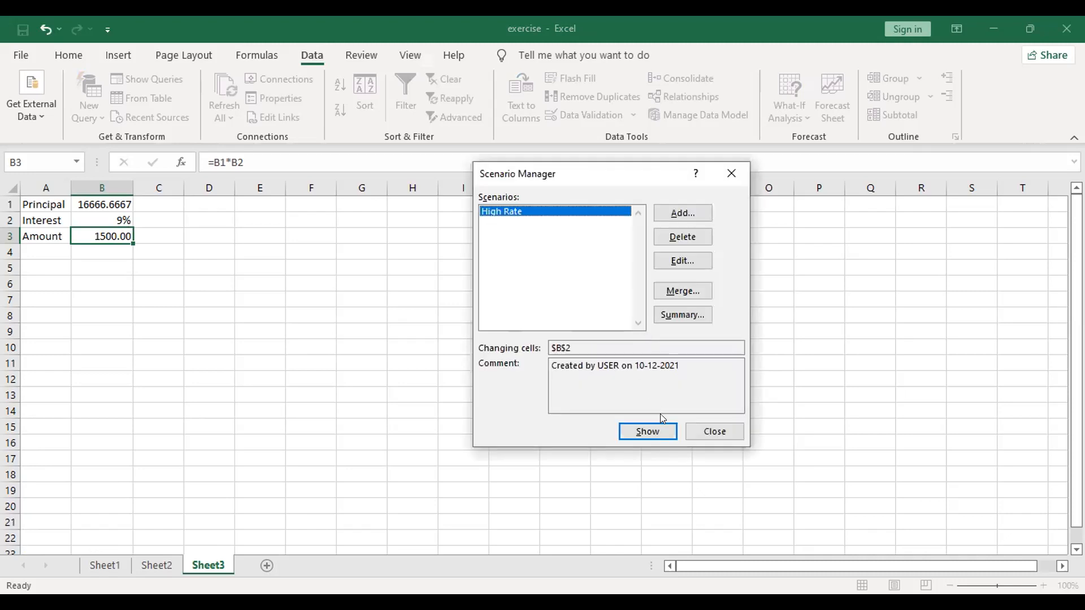
left_click(655, 430)
Step: Add a second scenario named low rate with B2 as the changing cell and a value of 0.05
left_click(693, 213)
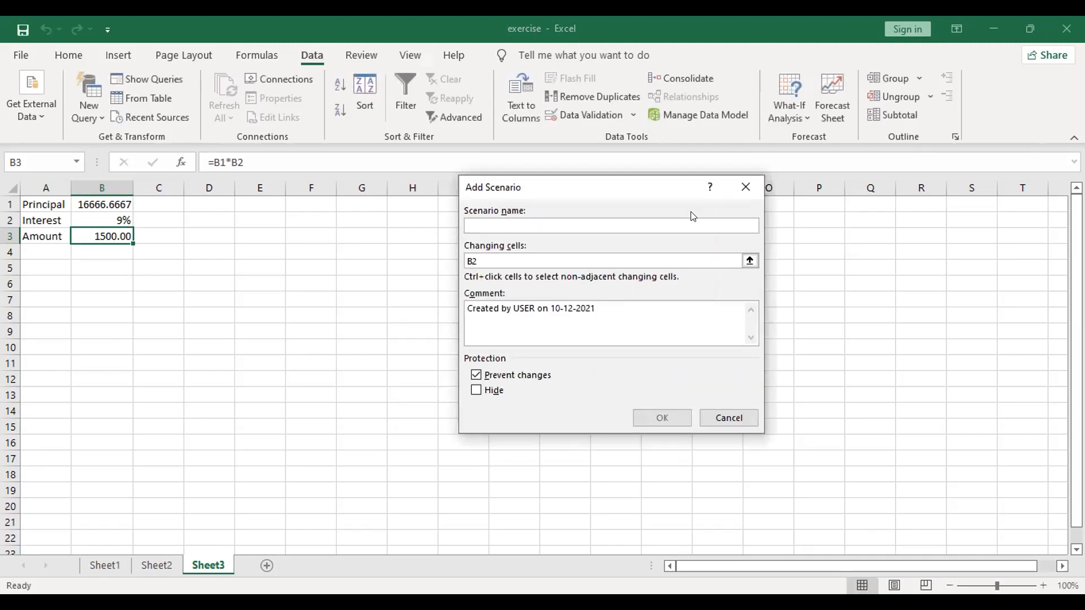
type("low rate")
left_click(609, 254)
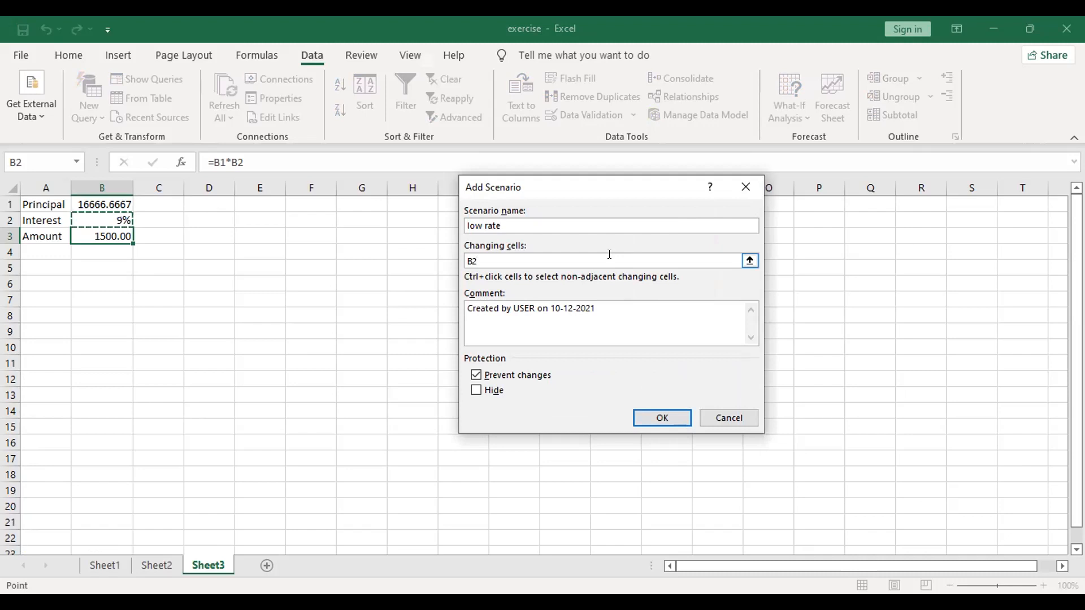
left_click(680, 419)
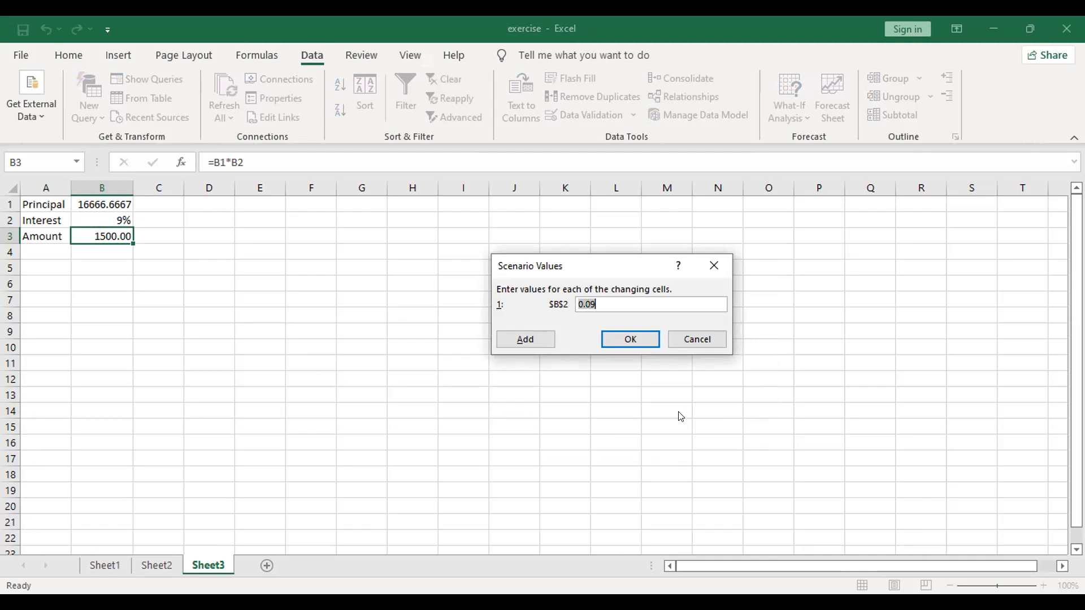
left_click(617, 304)
key("BackSpace")
type("5")
left_click(614, 339)
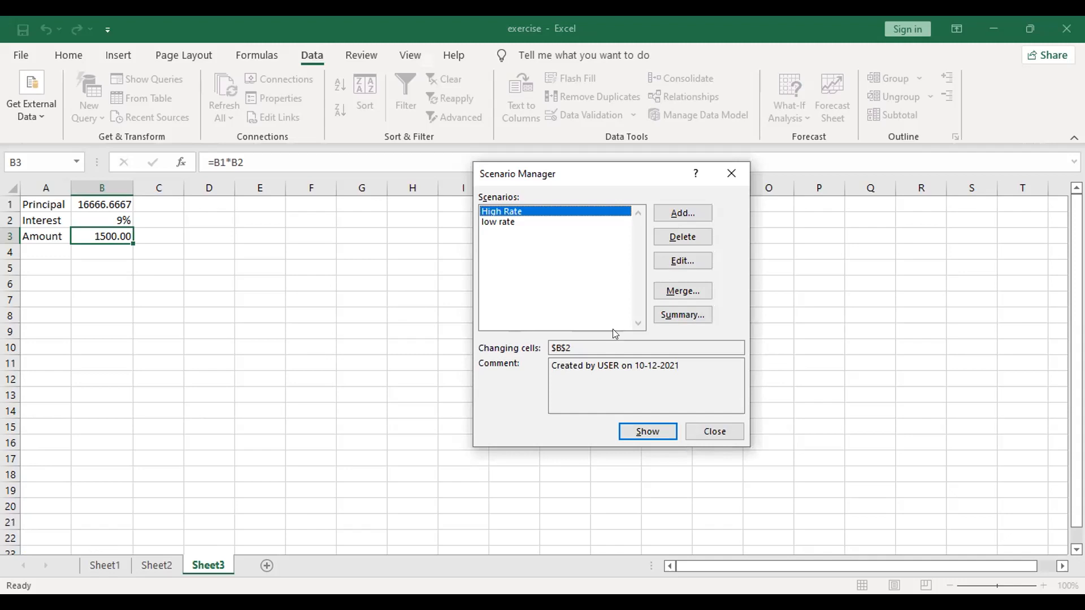
Step: Generate a Scenario summary report using D3 as the result cell
left_click(668, 316)
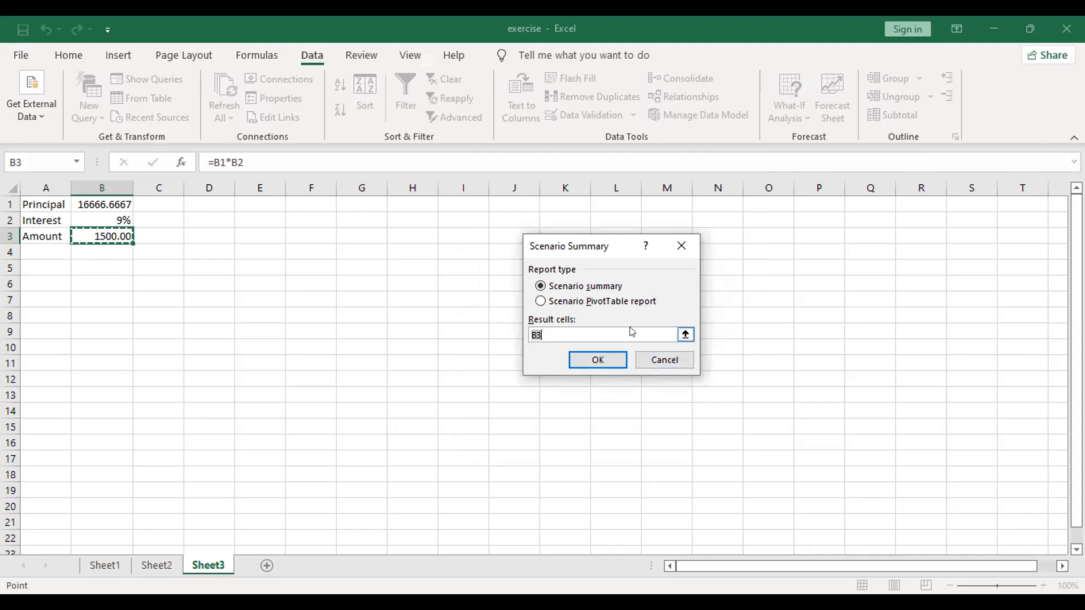
left_click(603, 330)
key("BackSpace")
key("BackSpace")
type("B3")
key("BackSpace")
key("BackSpace")
type("D3")
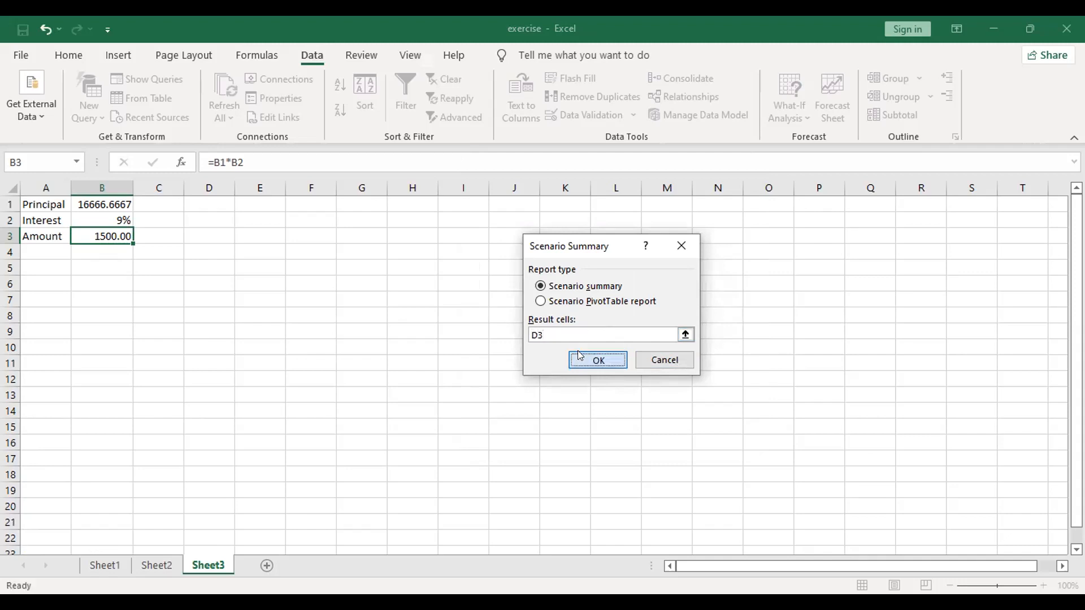
left_click(577, 351)
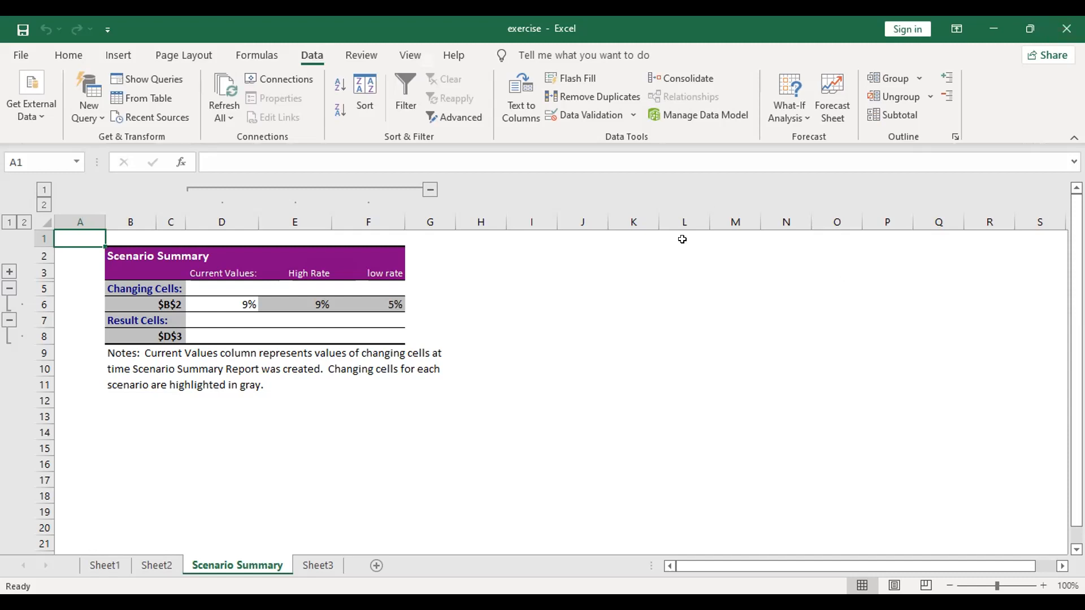
left_click(796, 137)
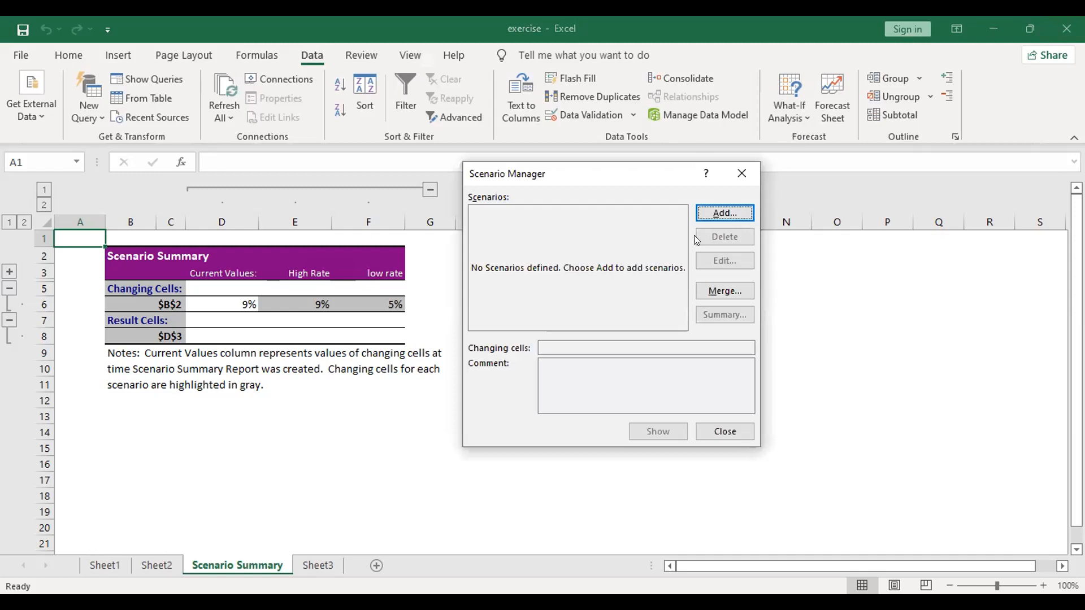
left_click(719, 213)
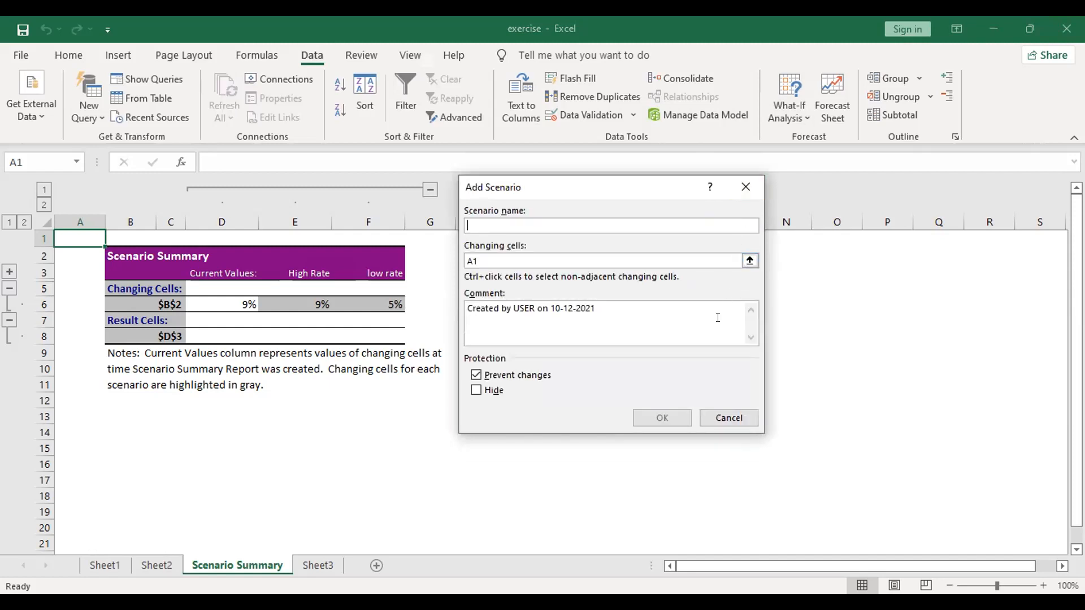
left_click(726, 425)
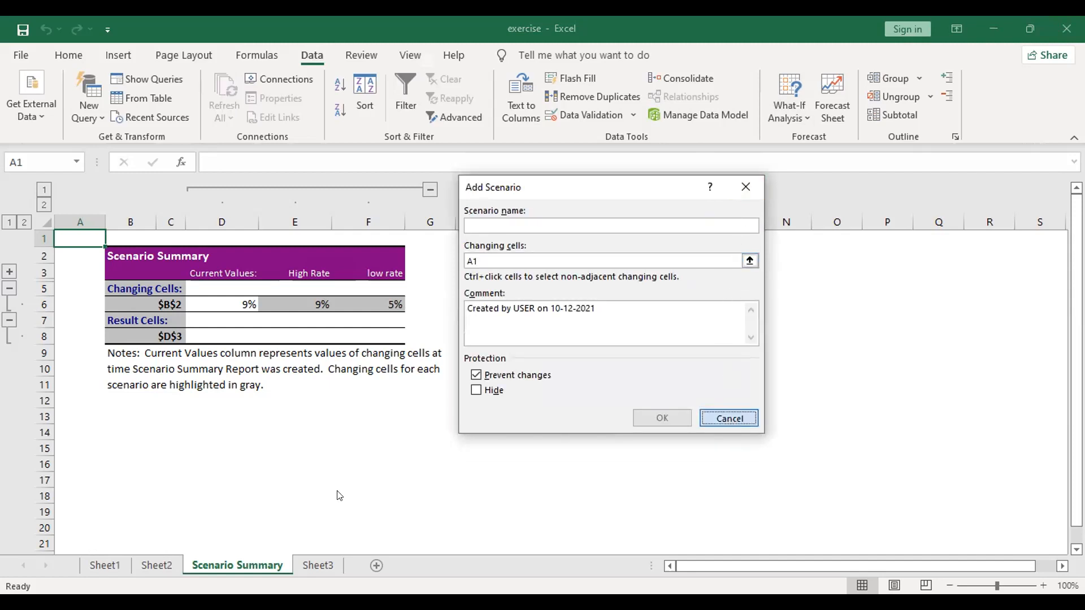
left_click(725, 424)
Step: Delete the High Rate and low rate scenarios from Sheet3
left_click(167, 565)
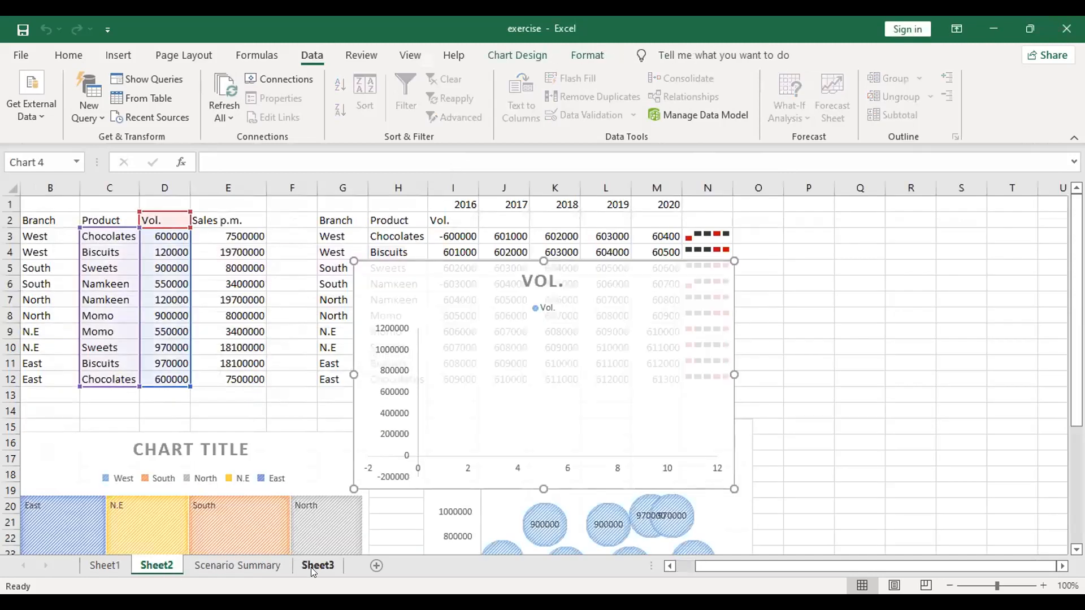
left_click(312, 566)
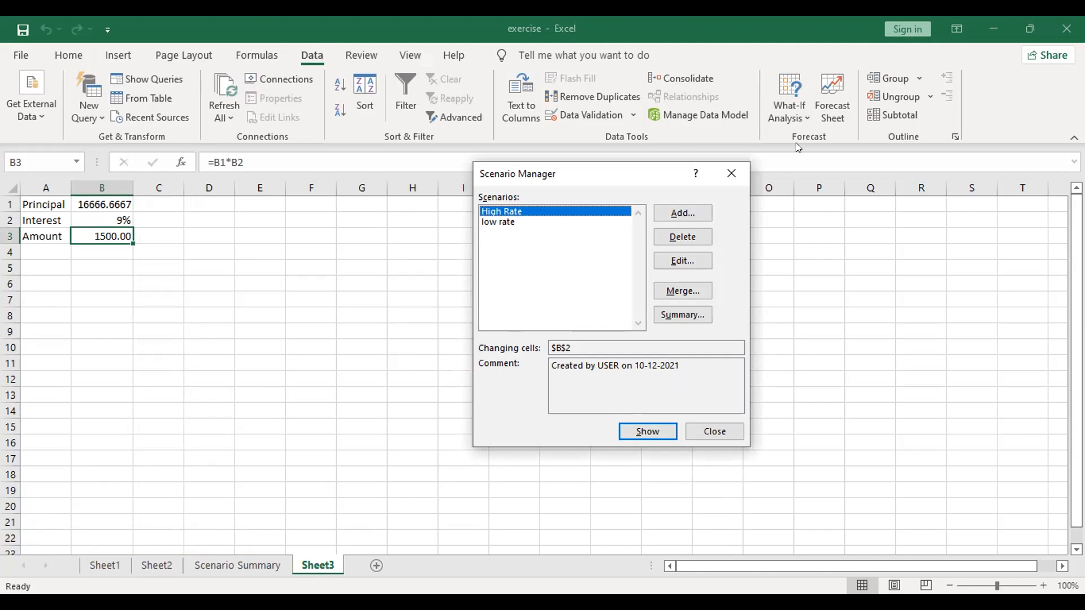
left_click(695, 236)
left_click(696, 237)
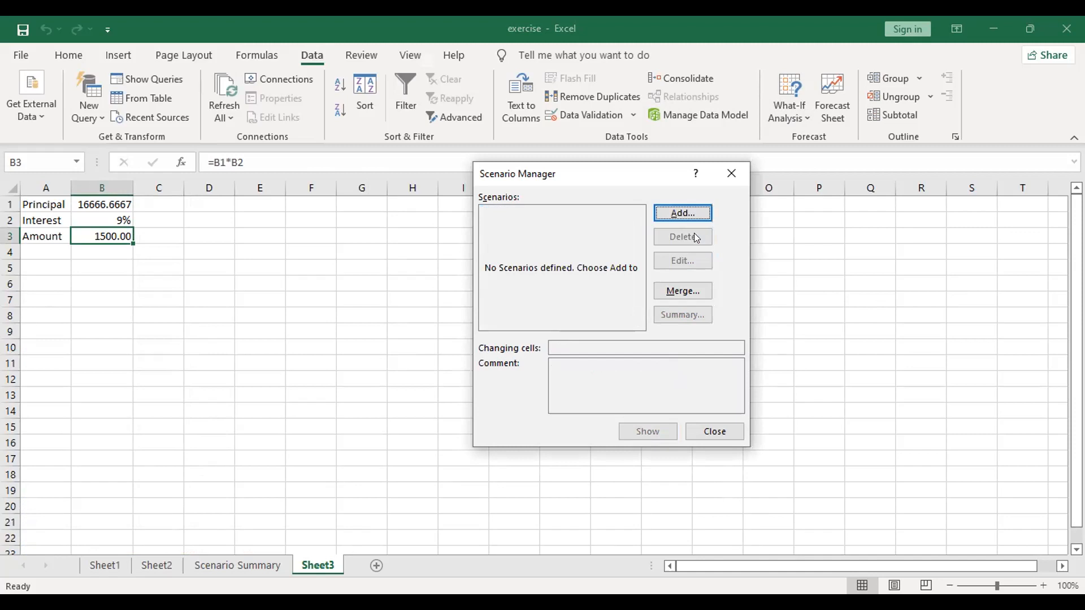
Step: Start a new scenario on Sheet3 named High
left_click(688, 218)
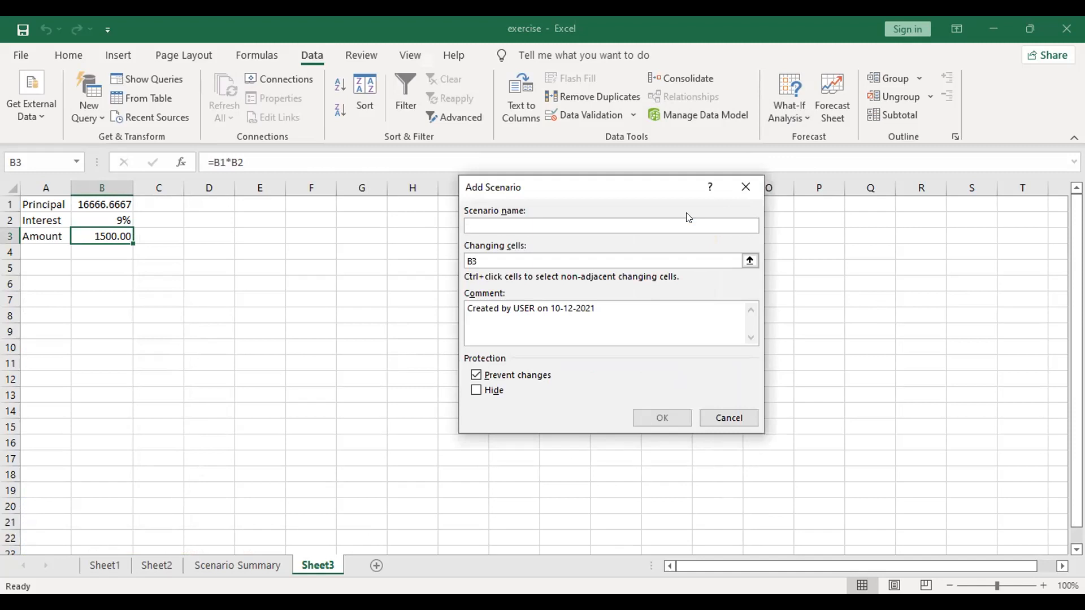
type("hIGH")
key("BackSpace")
key("BackSpace")
key("BackSpace")
key("BackSpace")
type("High")
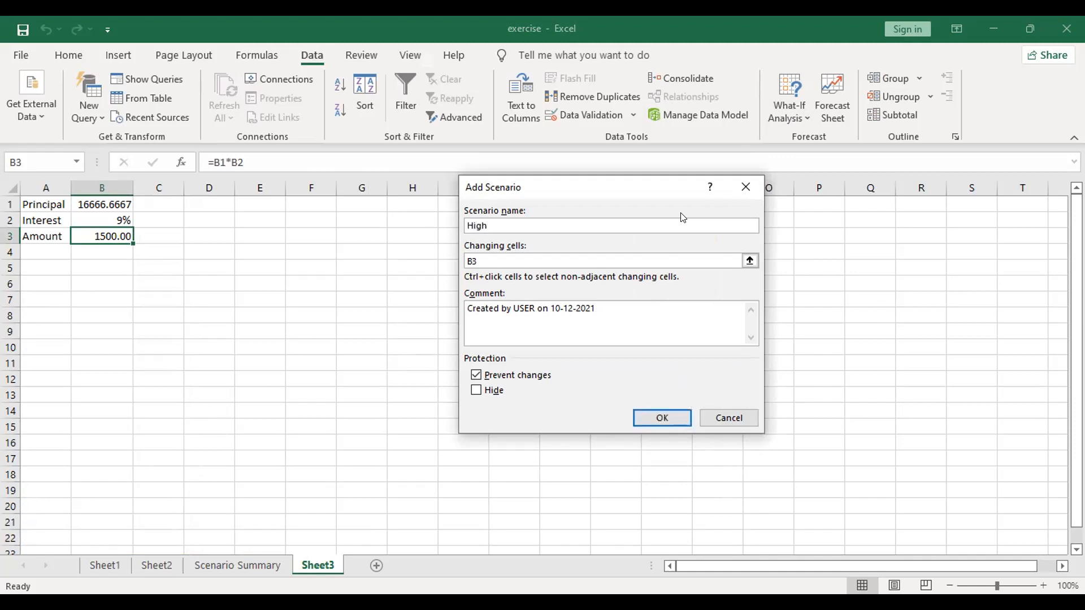
Step: Set B1:B3 as the changing cells of the High scenario and add it with the suggested cell values
key("Tab")
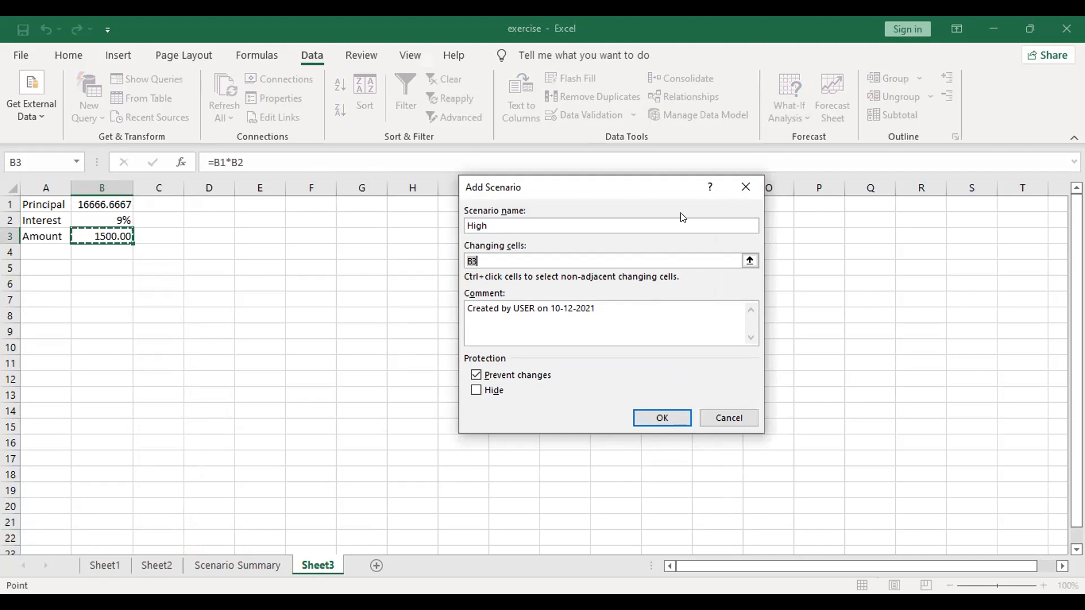
key("BackSpace")
left_click(750, 261)
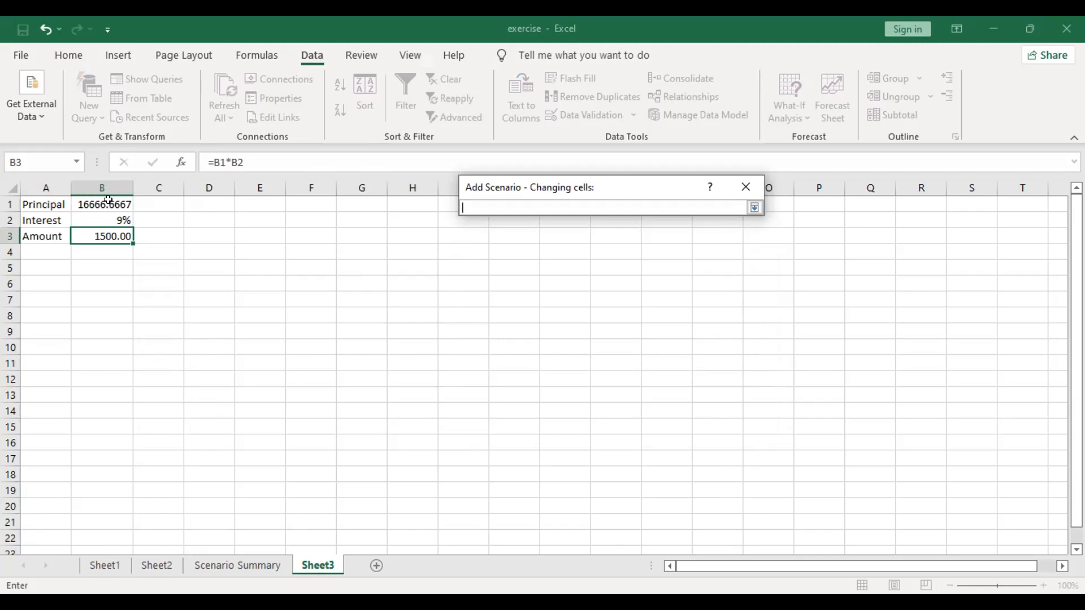
left_click_drag(108, 201, 109, 236)
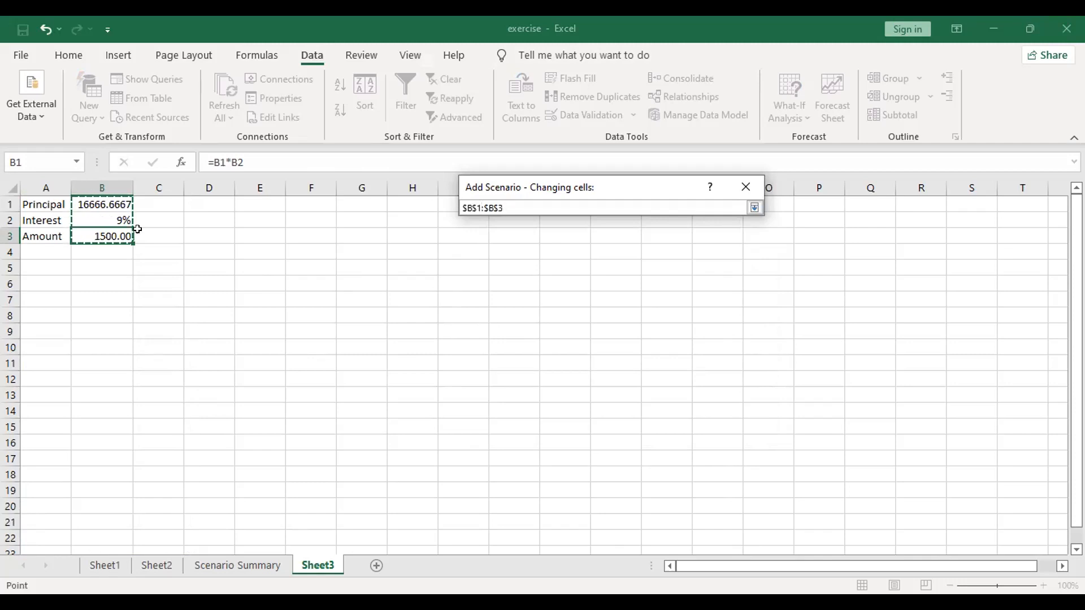
key("Return")
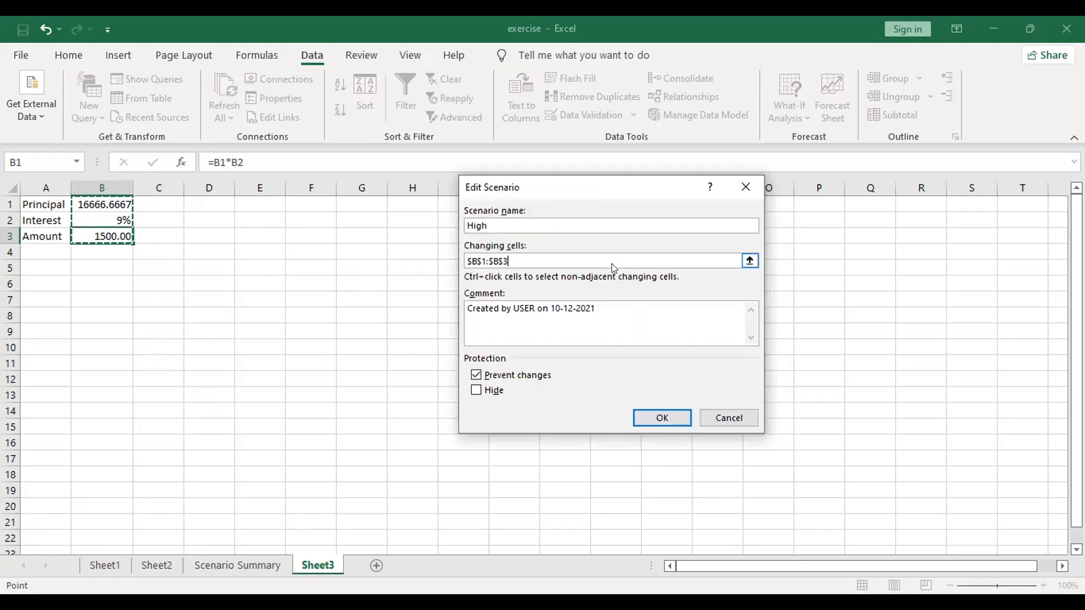
left_click(641, 419)
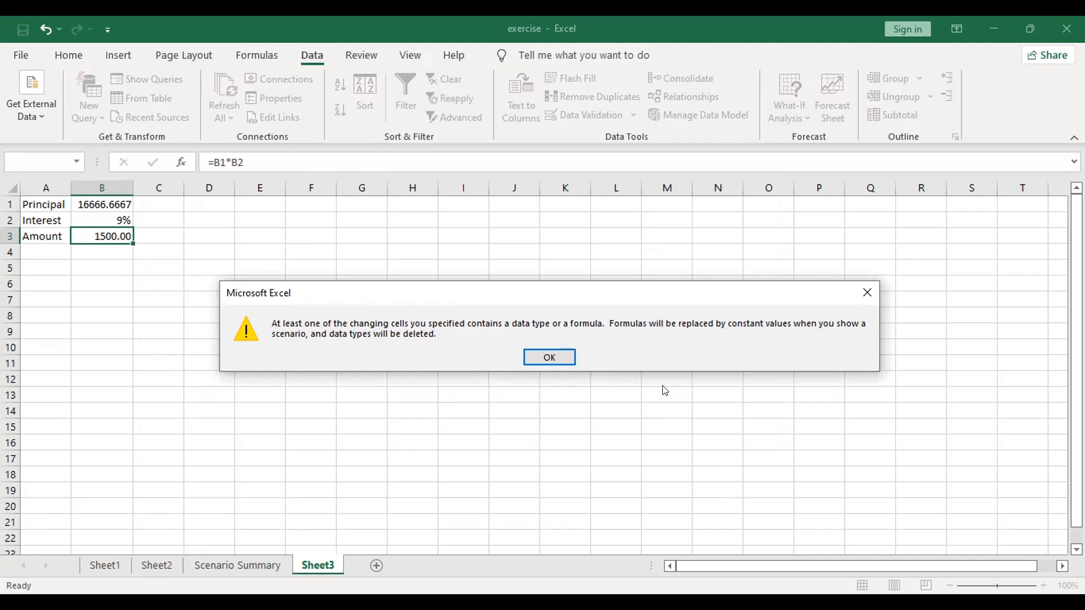
left_click(549, 356)
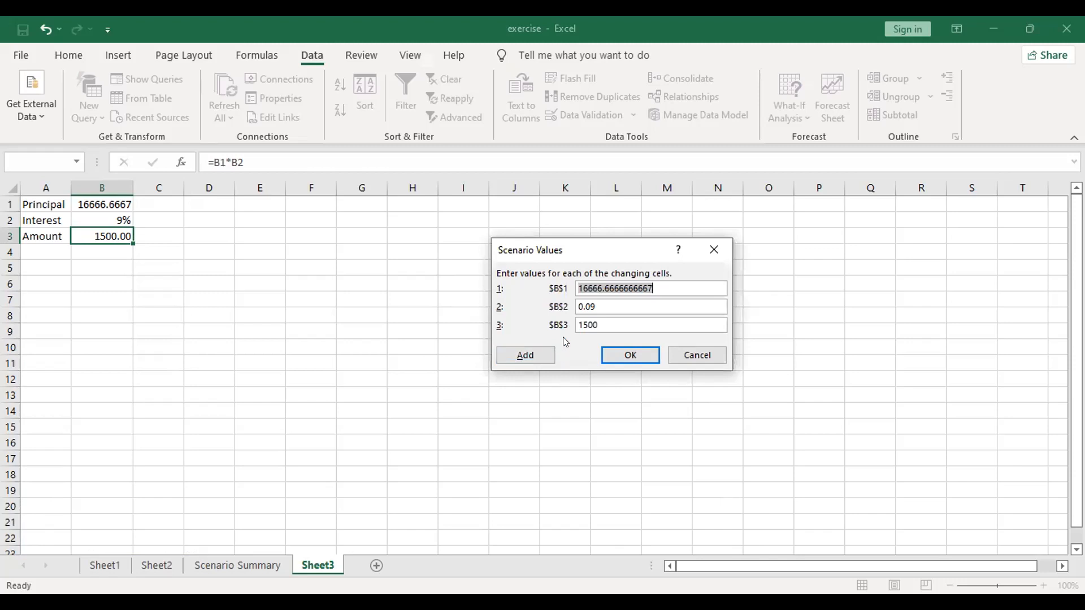
left_click(542, 361)
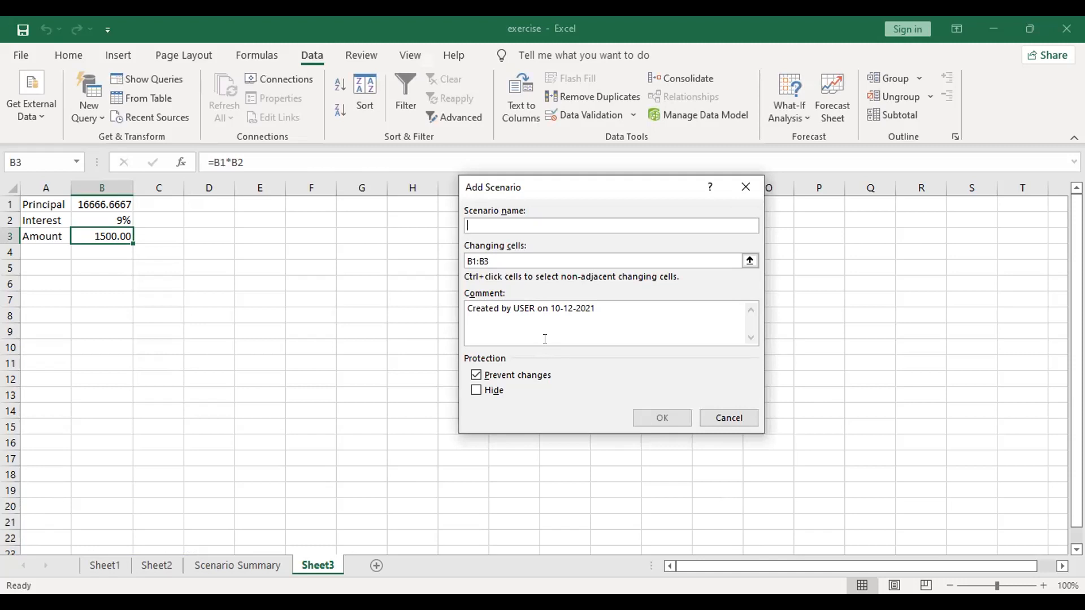
Step: Create a scenario named low with changing cells B1:B3, setting the B2 value to 0.05
type("low")
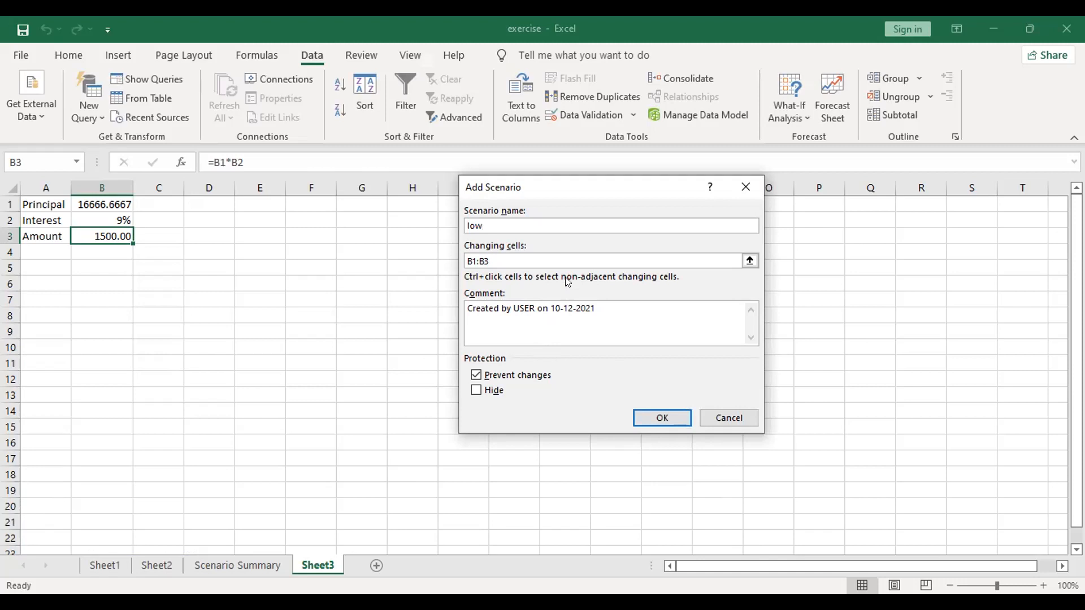
left_click(653, 418)
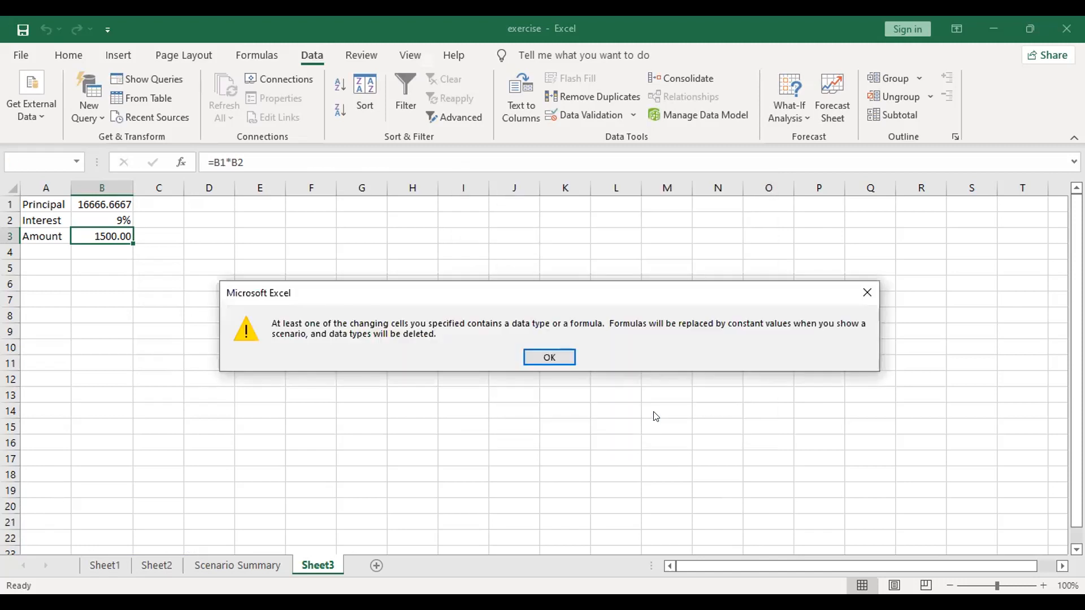
left_click(549, 357)
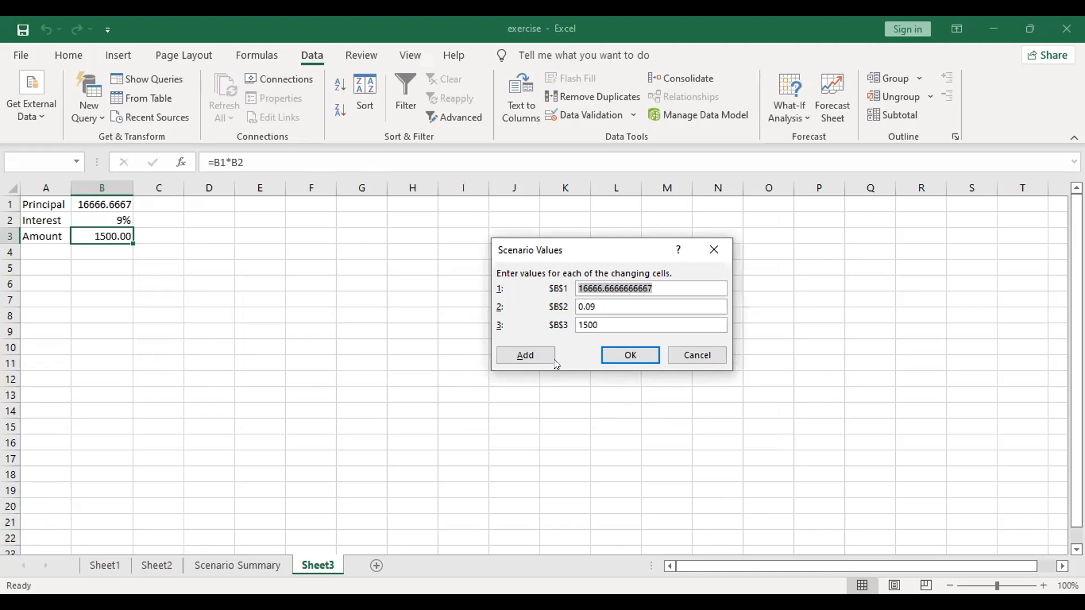
left_click(595, 305)
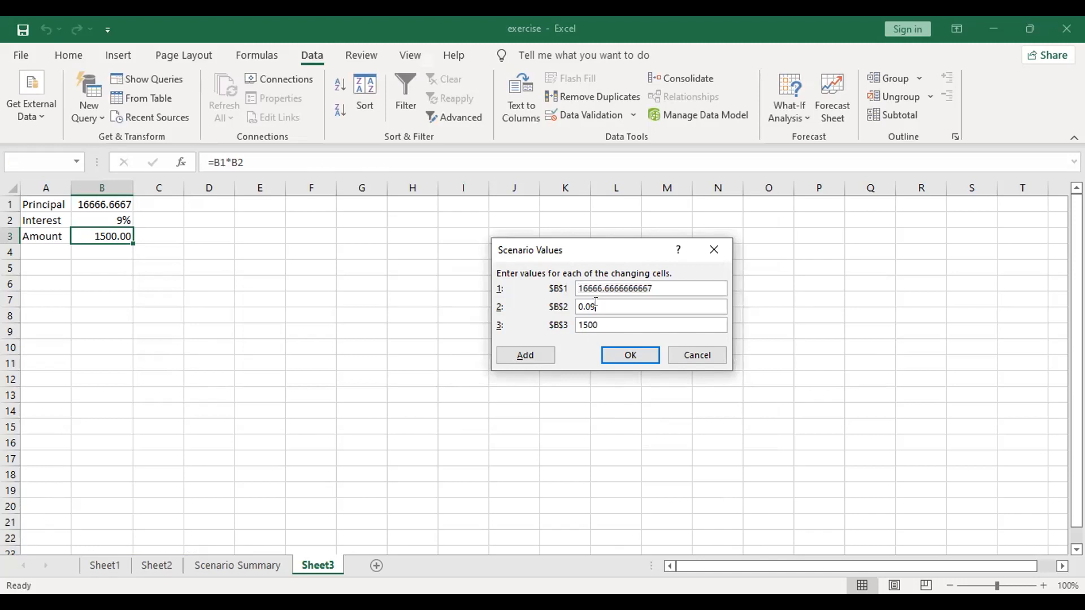
key("BackSpace")
type("5")
left_click(640, 355)
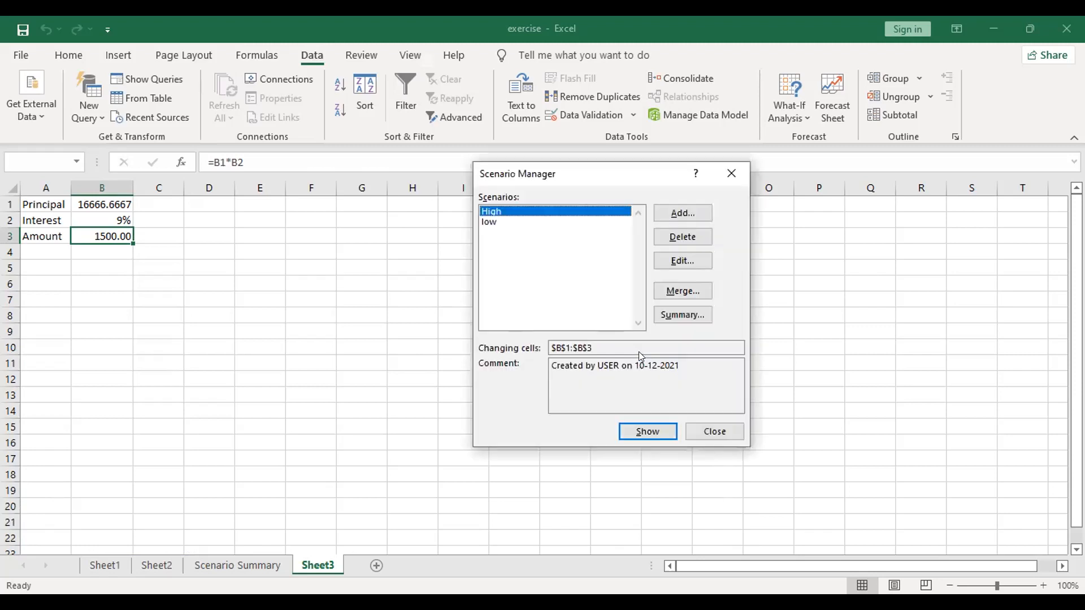
Step: Show the High scenario and the low scenario on the worksheet, one after the other
left_click(649, 437)
left_click(639, 433)
left_click(489, 222)
left_click(626, 431)
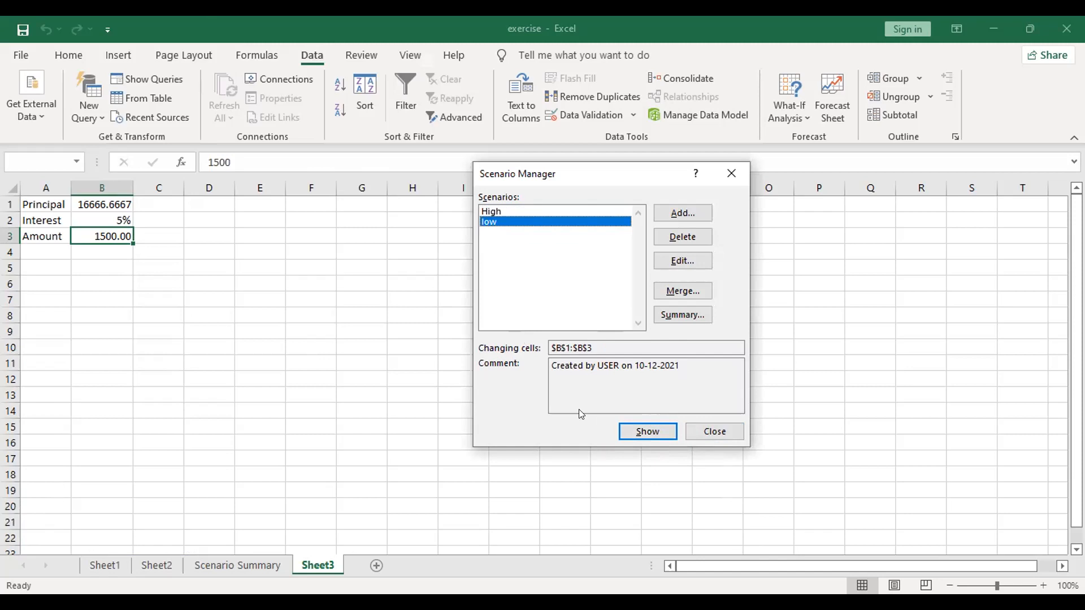
Step: Show the High and low scenarios once more, and generate a scenario summary report with D3 as the result cell
left_click(510, 212)
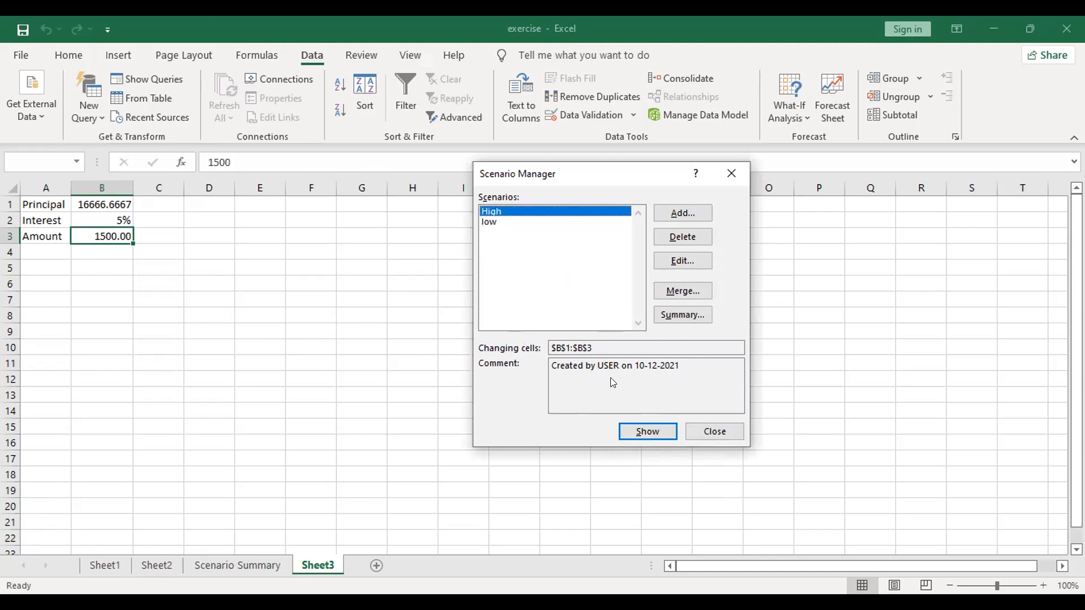
left_click(651, 432)
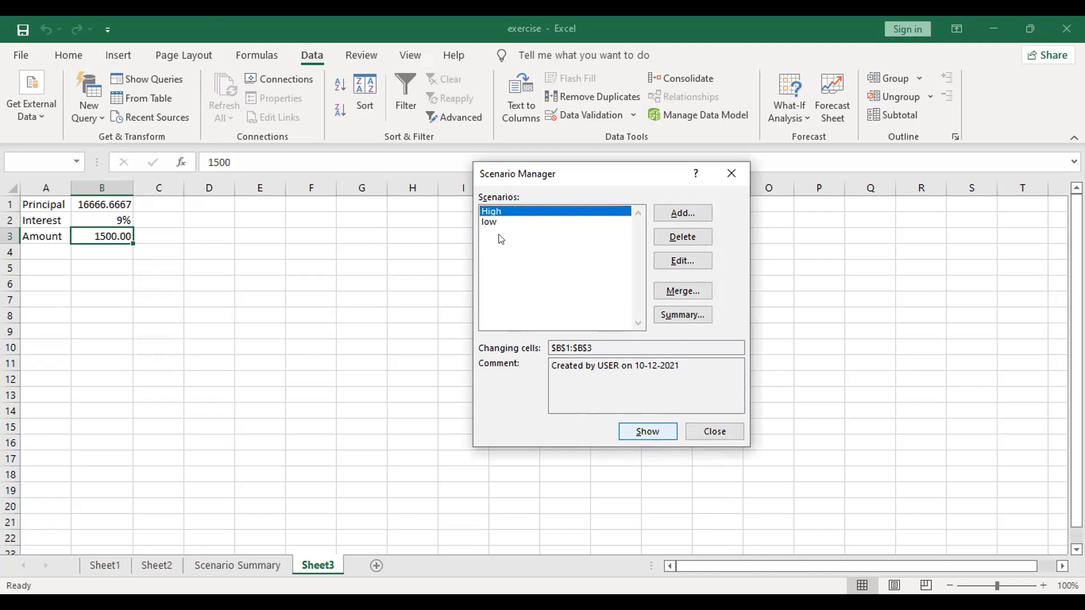
left_click(572, 277)
left_click(645, 433)
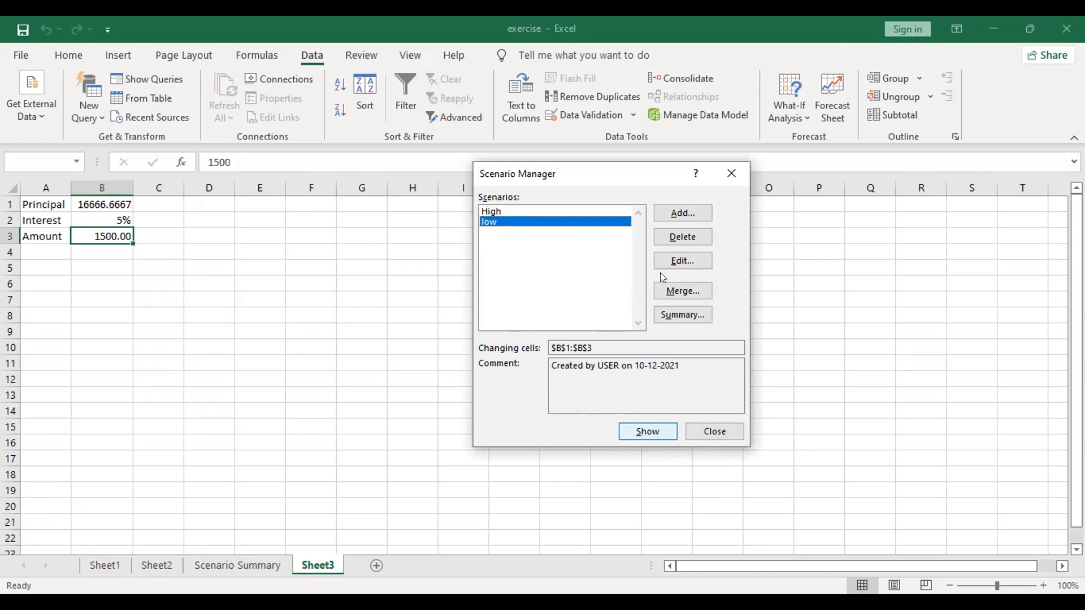
left_click(682, 317)
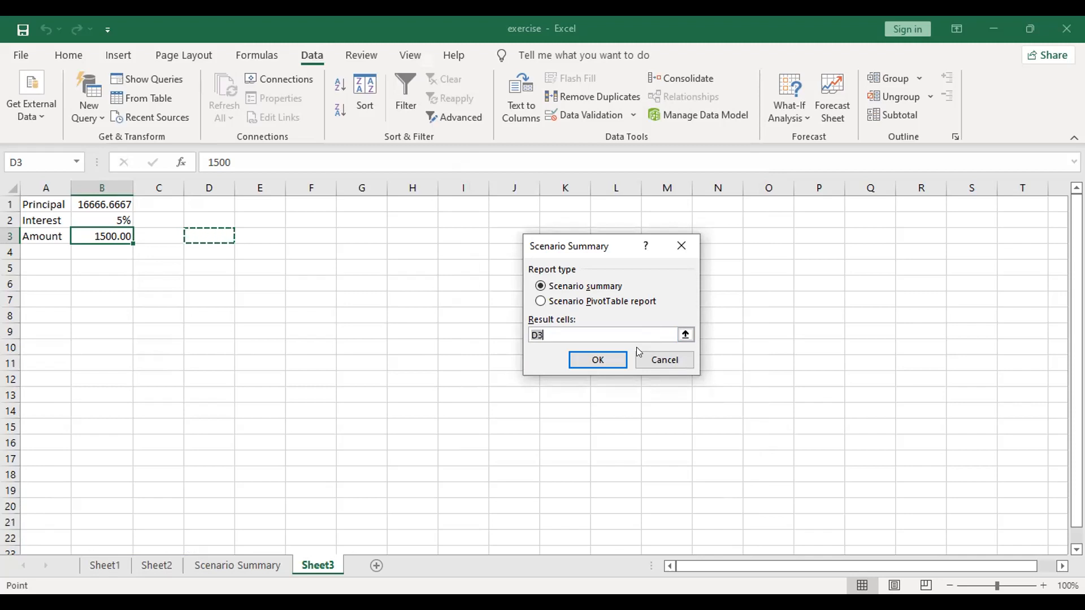
left_click(605, 353)
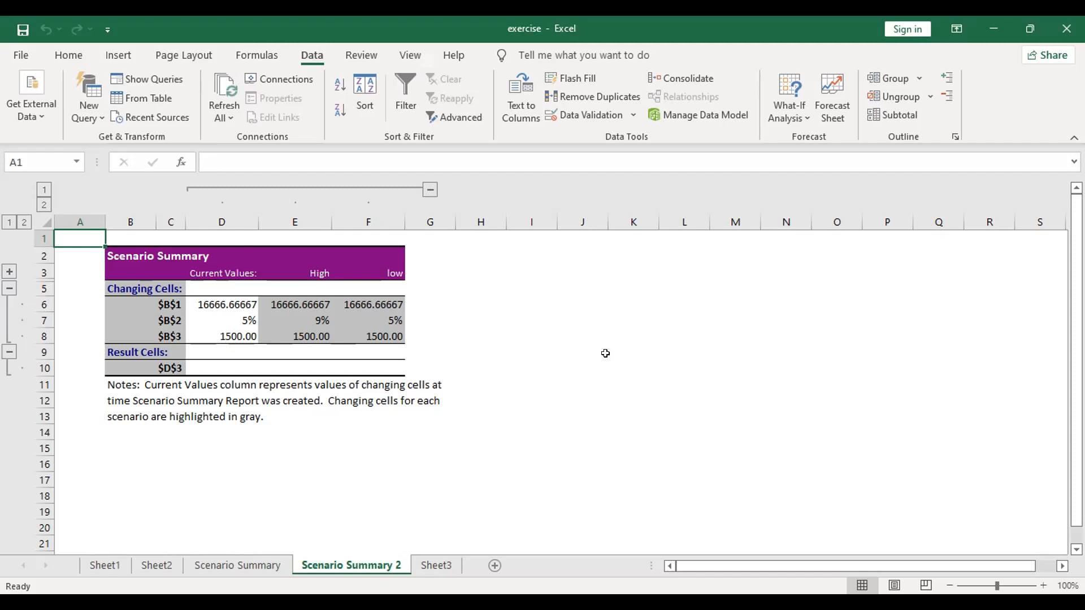
Step: Open the Scenario Manager's online help article in the browser and read its section on kinds of What-If Analysis
left_click(776, 125)
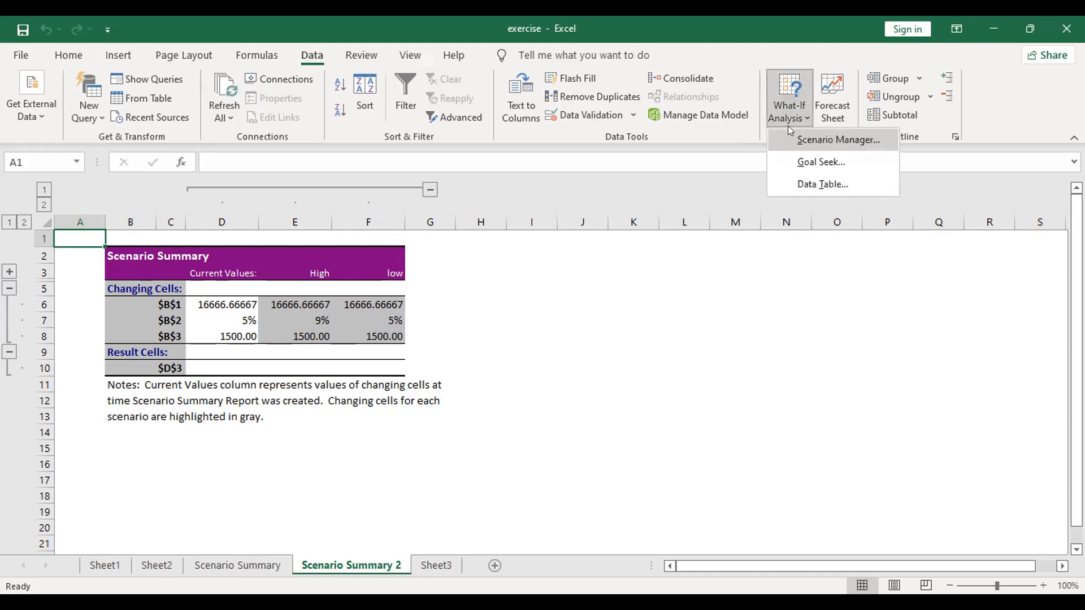
left_click(789, 132)
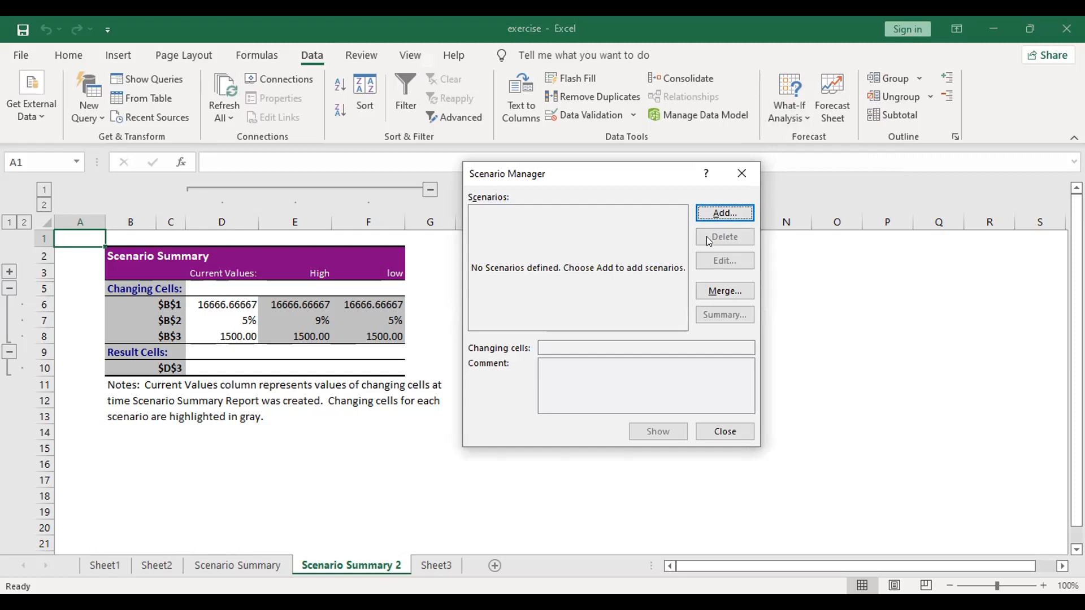
left_click(705, 176)
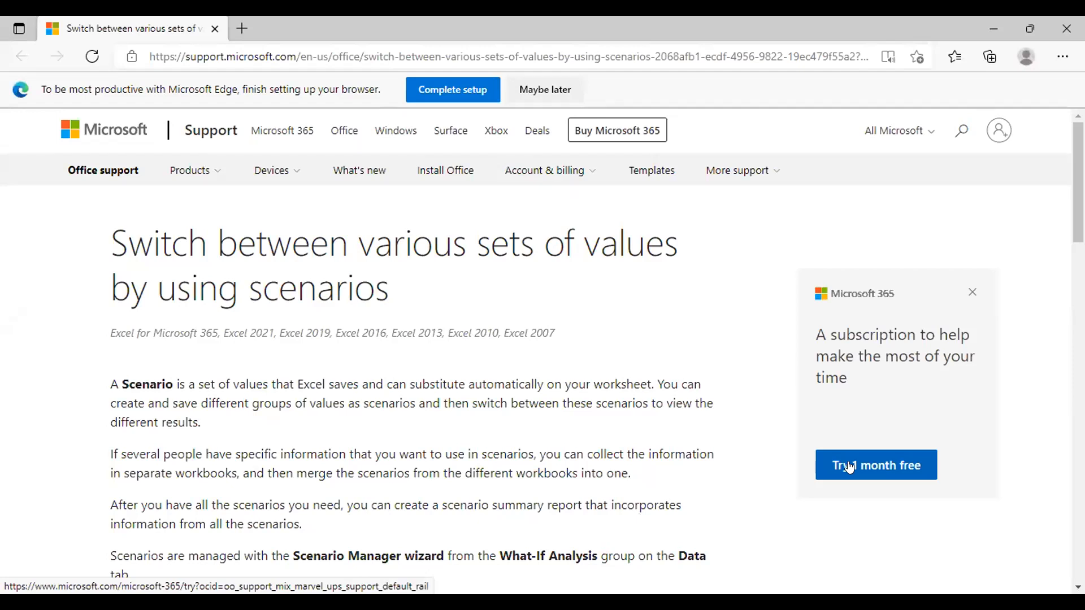
scroll(850, 467, "down", 3)
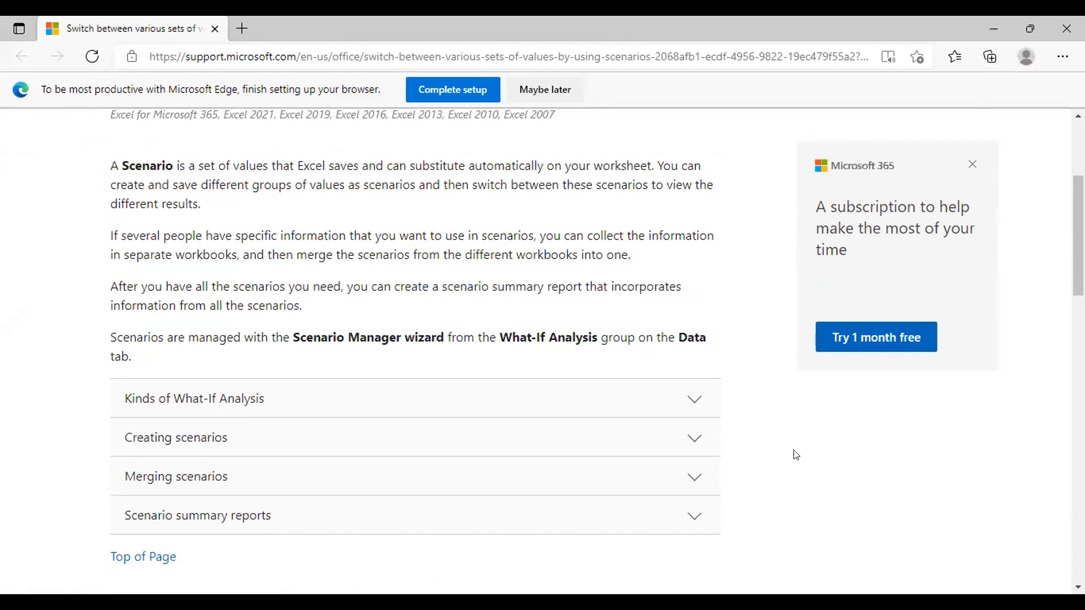
left_click(658, 391)
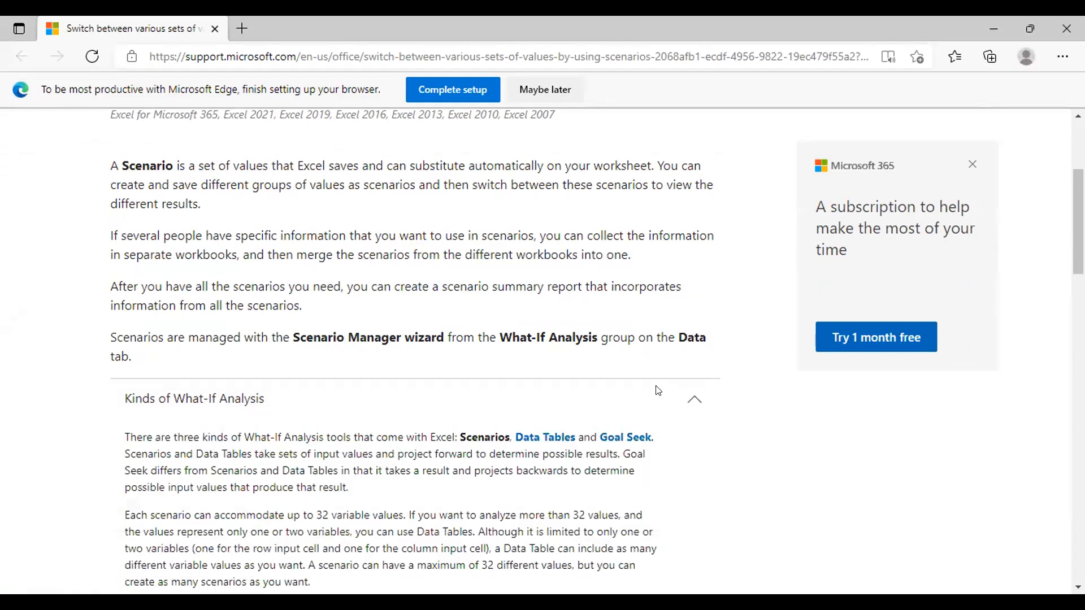
scroll(658, 391, "down", 3)
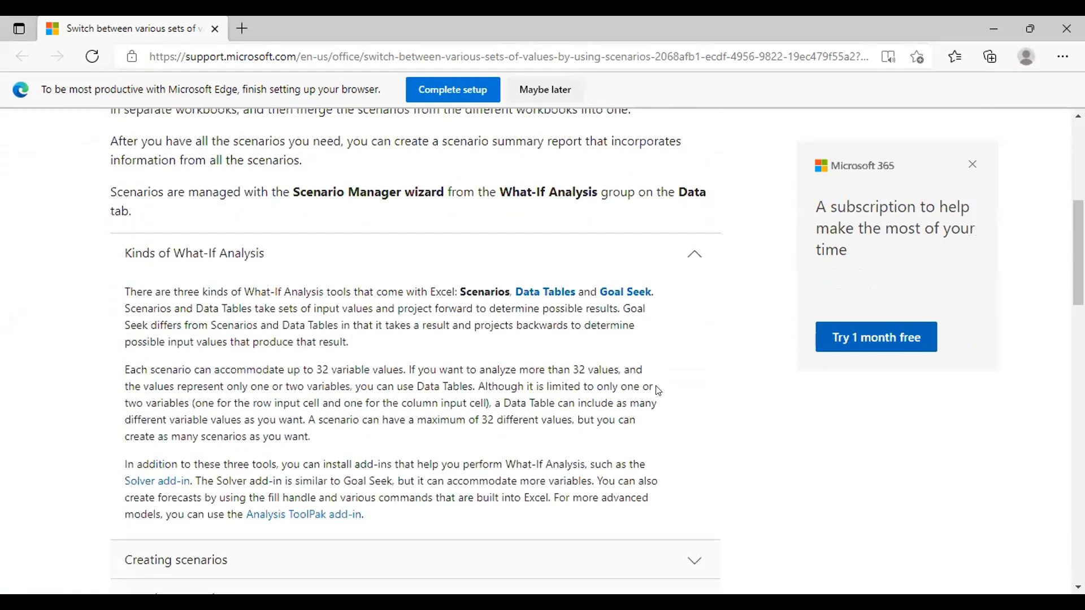
scroll(659, 391, "down", 1)
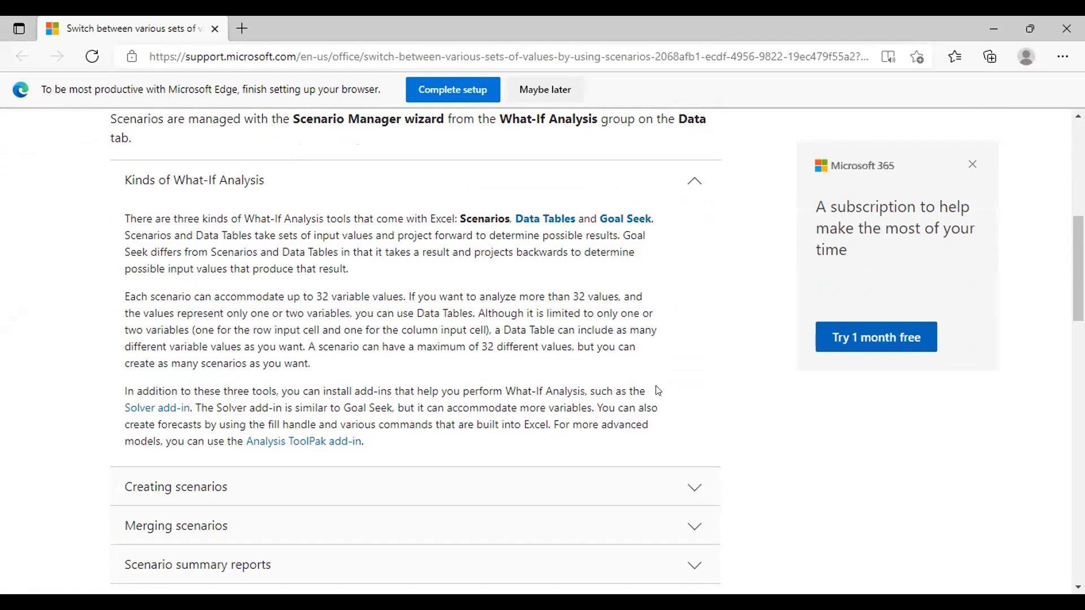
Step: Expand the Creating scenarios section and read through its Worst Case and Best Case budget examples and protection options
left_click(681, 489)
scroll(681, 491, "down", 3)
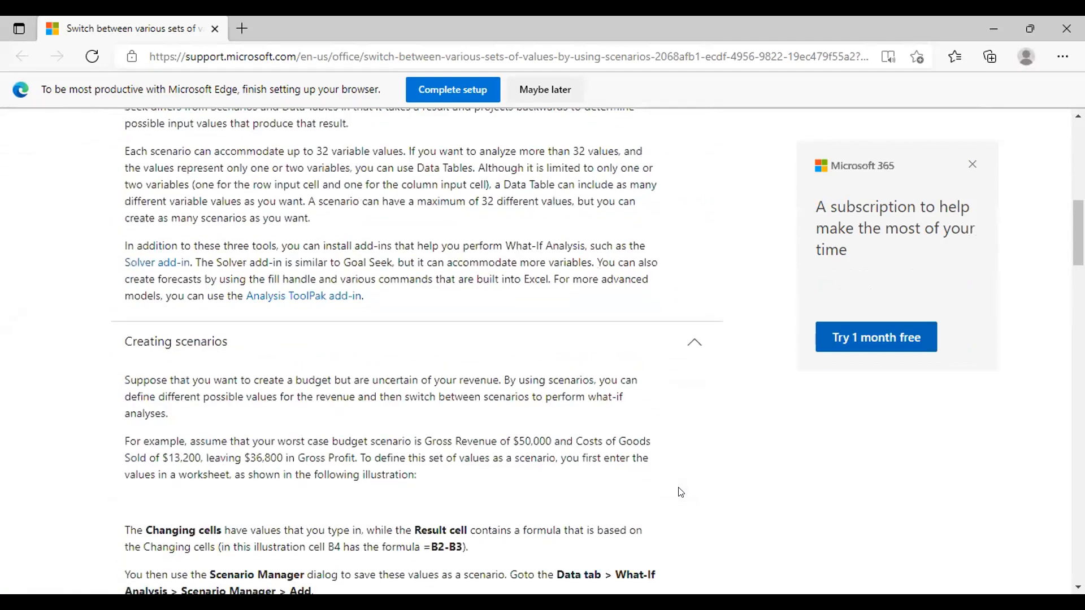
scroll(681, 491, "down", 3)
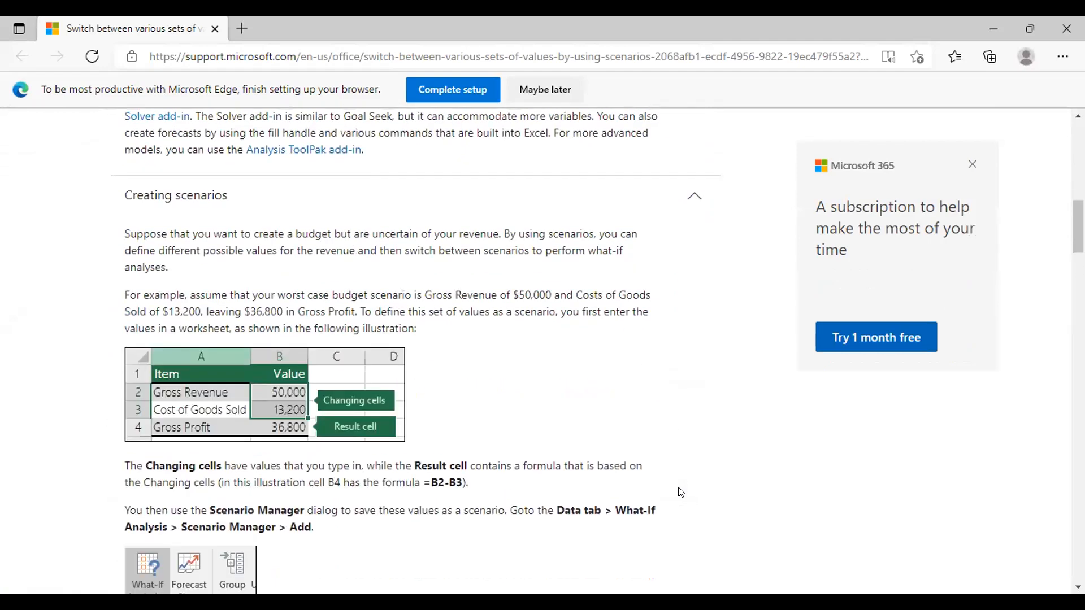
scroll(680, 492, "down", 1)
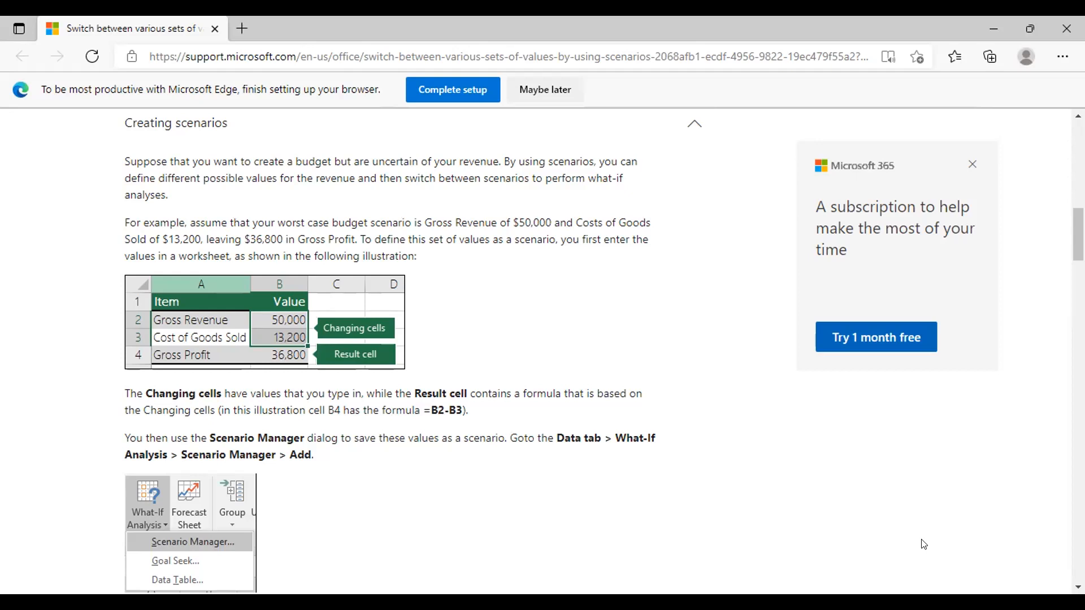
scroll(791, 441, "down", 5)
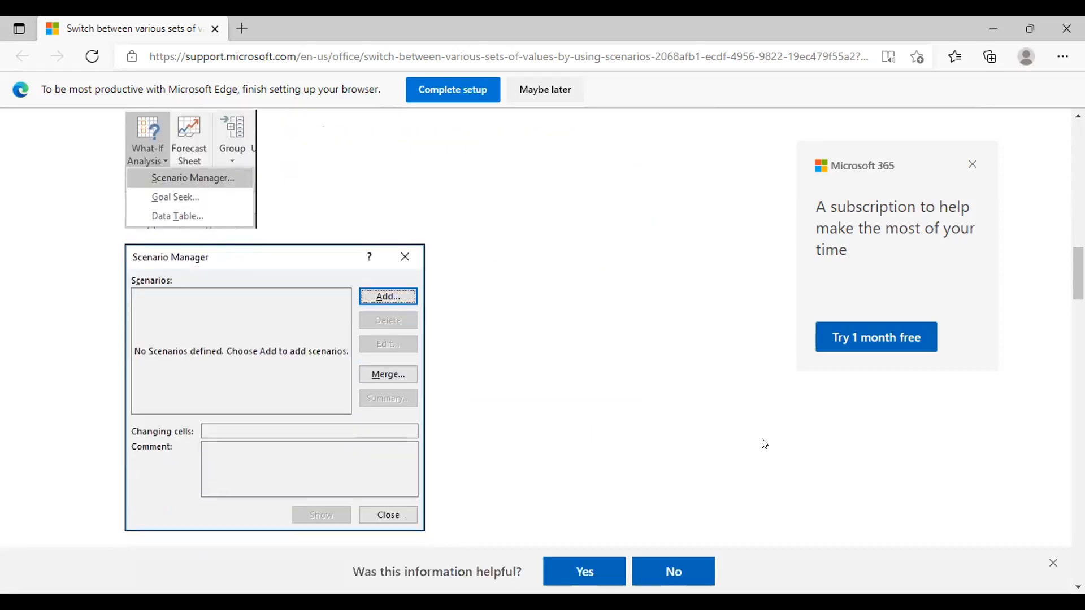
scroll(764, 444, "down", 5)
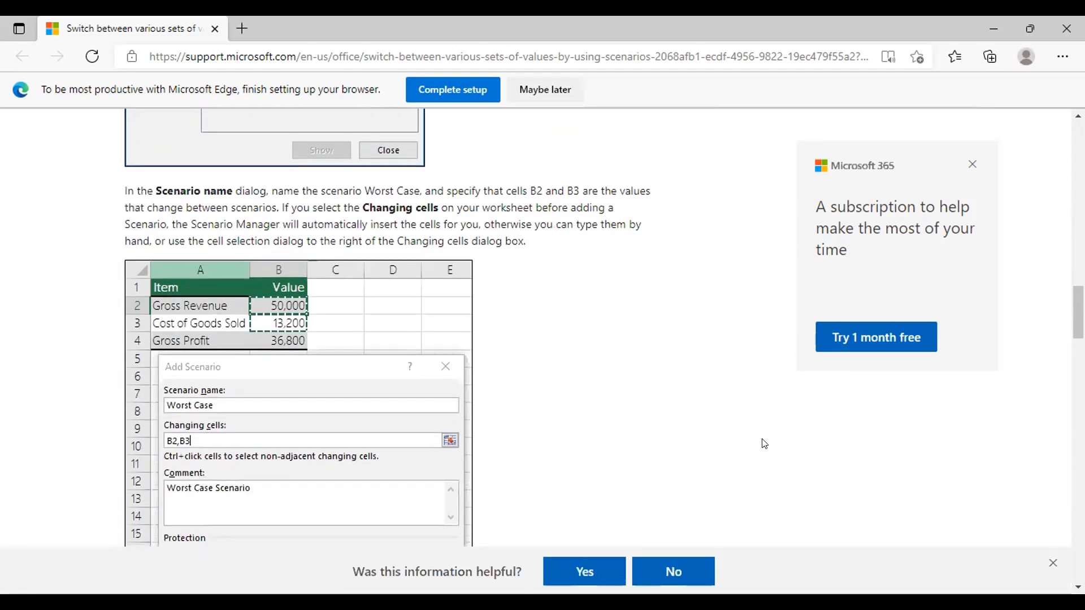
scroll(764, 443, "down", 1)
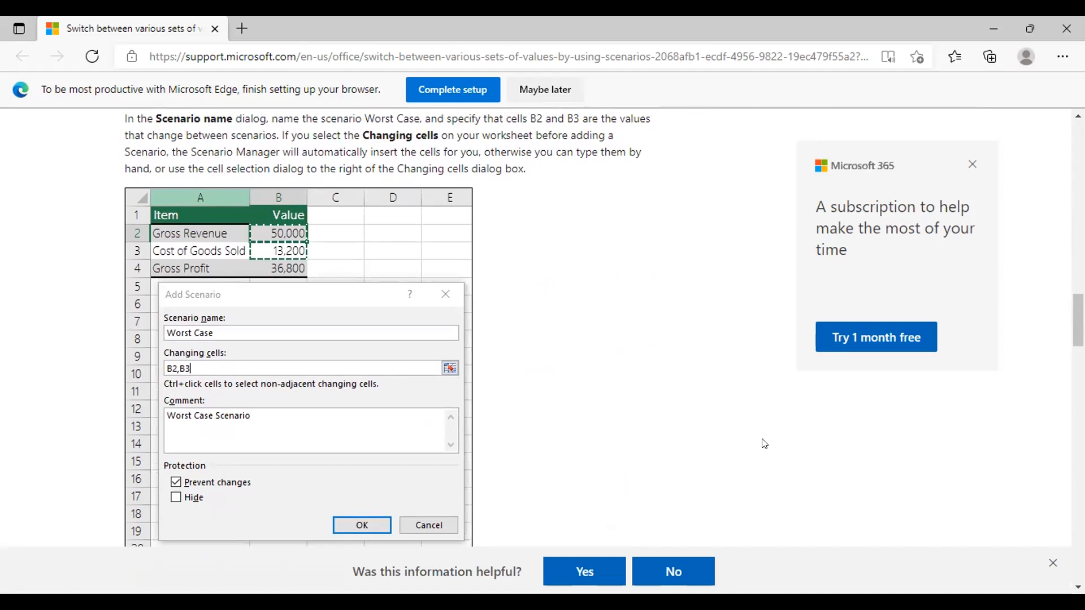
scroll(764, 443, "down", 5)
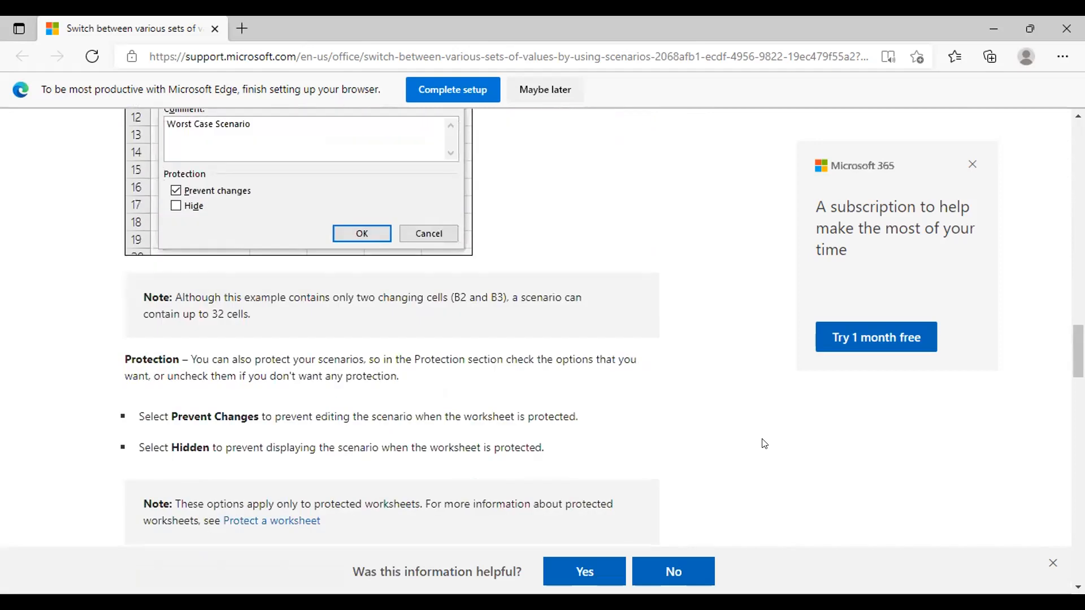
scroll(764, 444, "down", 4)
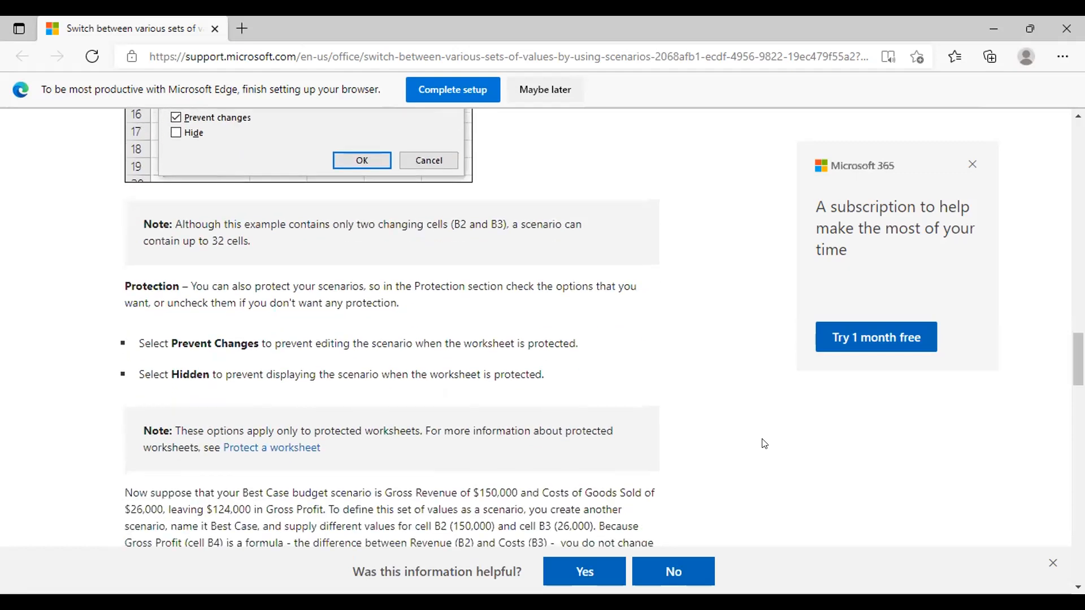
scroll(764, 443, "down", 2)
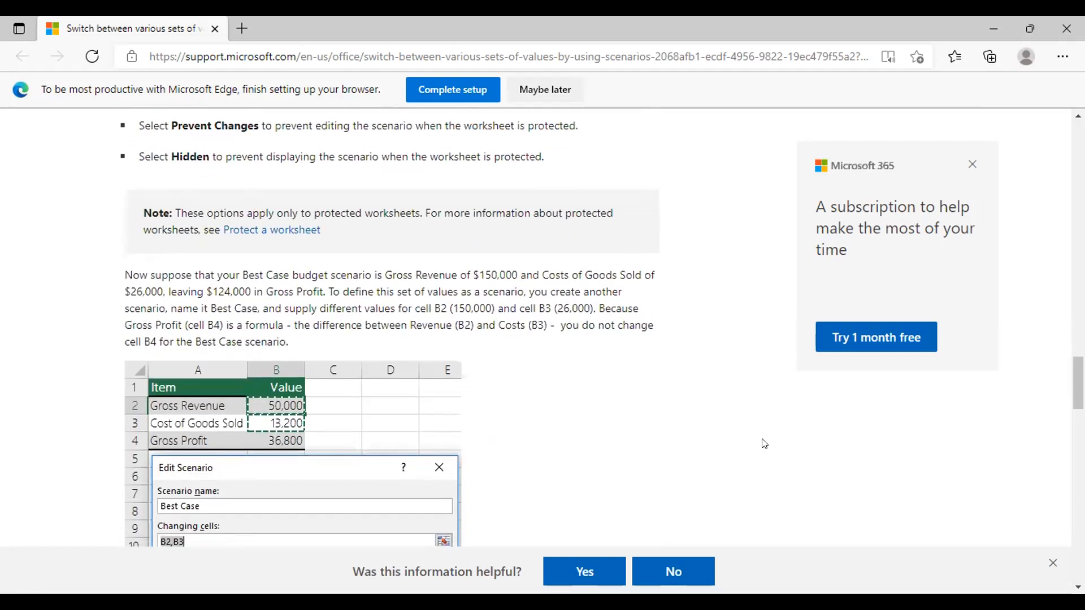
scroll(764, 443, "down", 1)
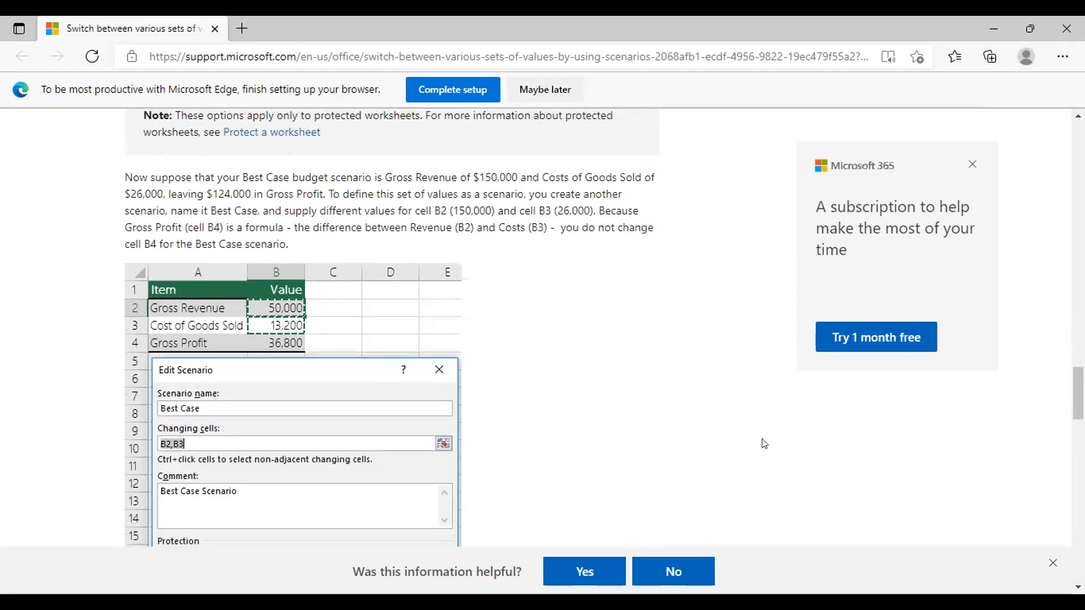
scroll(764, 444, "down", 8)
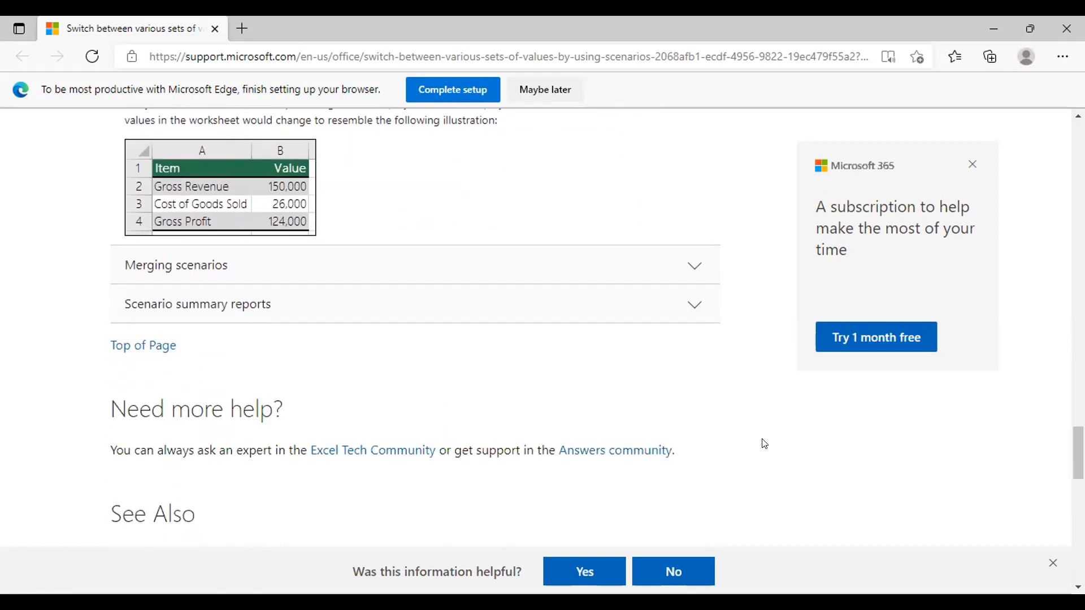
Step: Expand the Merging scenarios section and read how to gather scenarios from other worksheets and workbooks
scroll(764, 443, "up", 1)
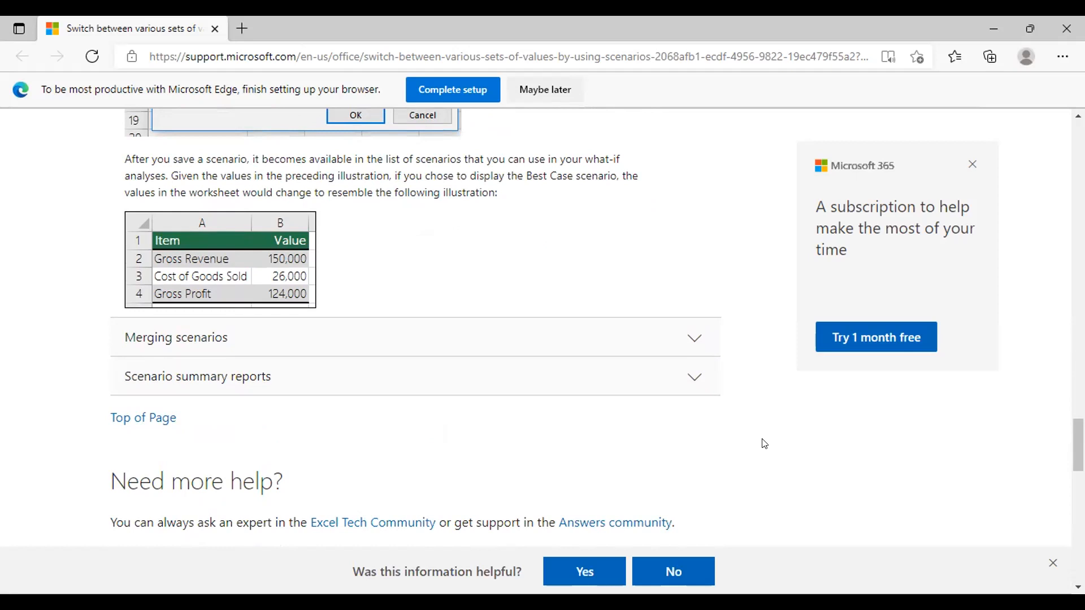
left_click(705, 342)
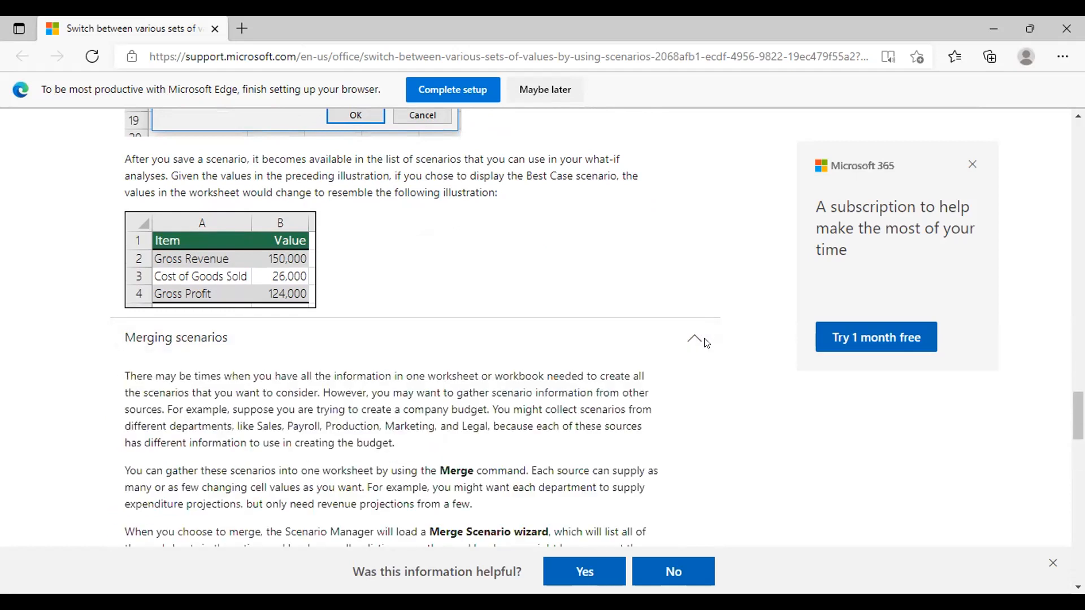
scroll(706, 343, "down", 5)
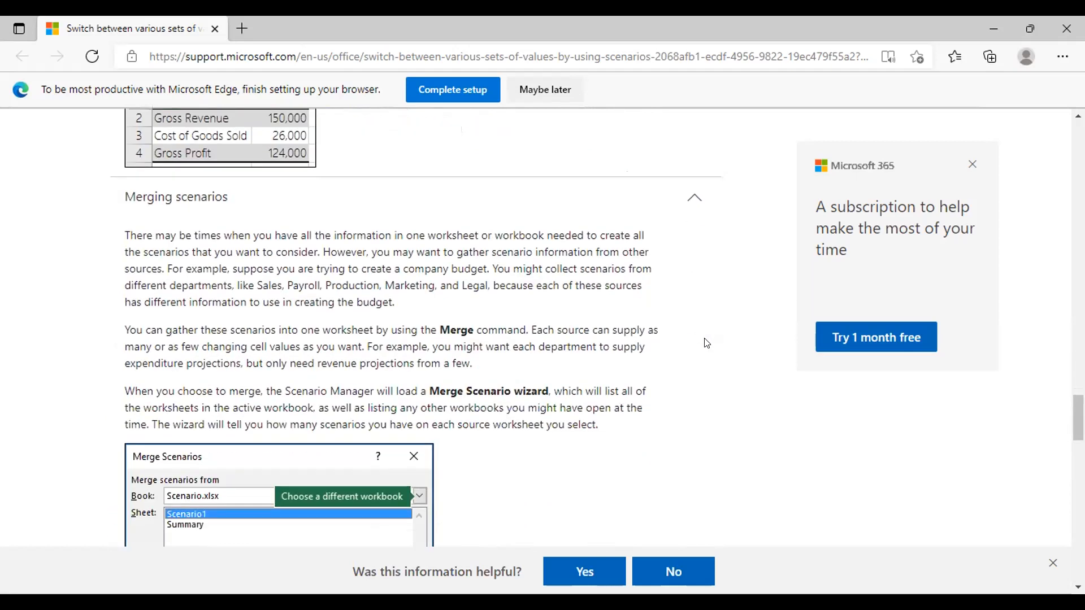
scroll(706, 342, "up", 1)
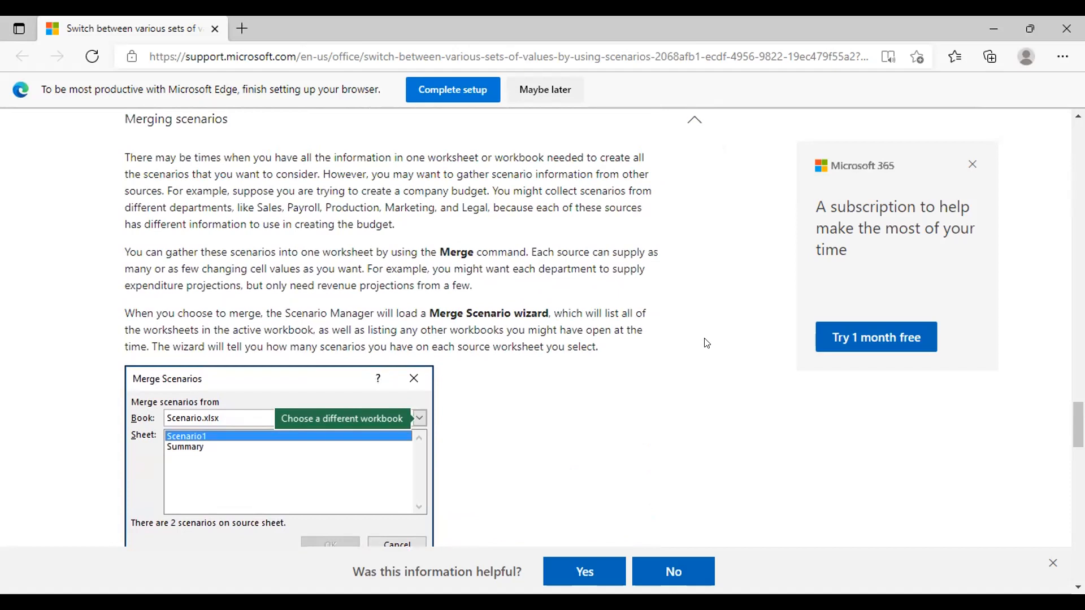
scroll(706, 342, "down", 5)
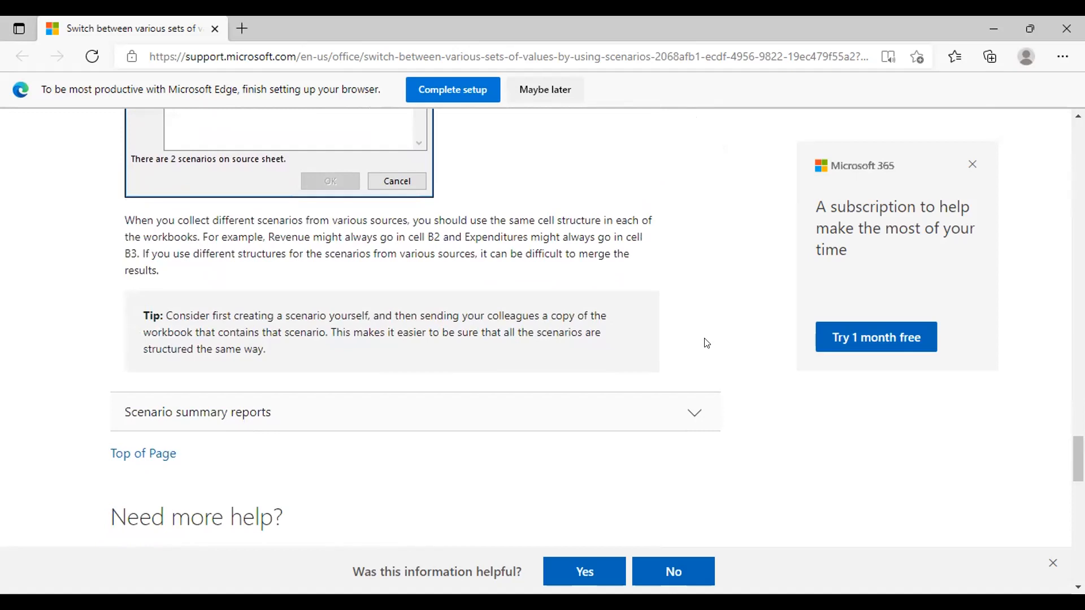
Step: Expand the Scenario summary reports section, examine its result cell setting and sample report, and return to the earlier protection section
left_click(651, 427)
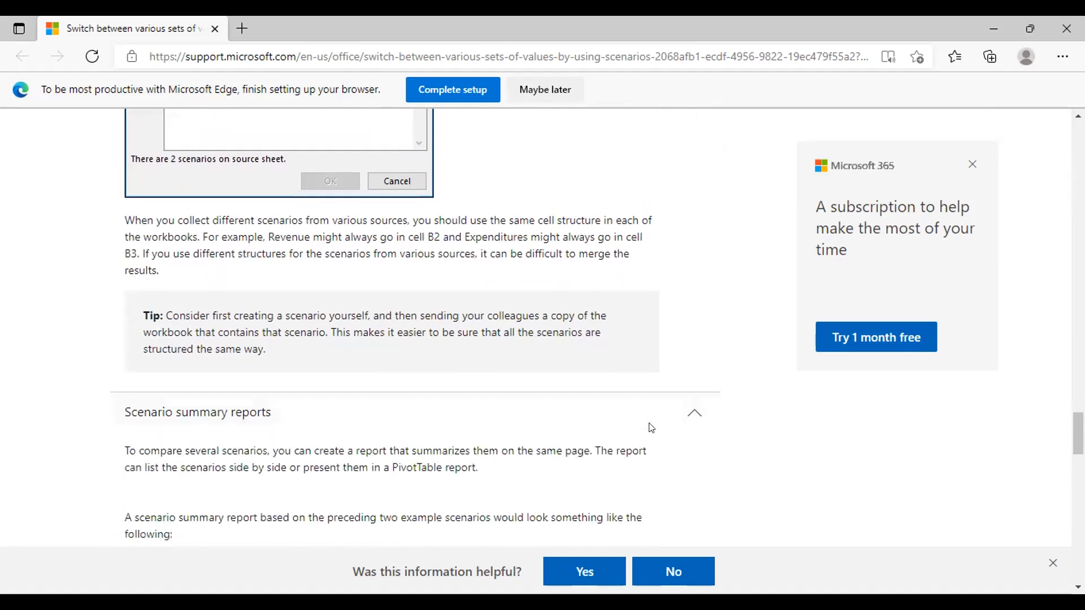
scroll(650, 428, "down", 5)
scroll(651, 428, "up", 2)
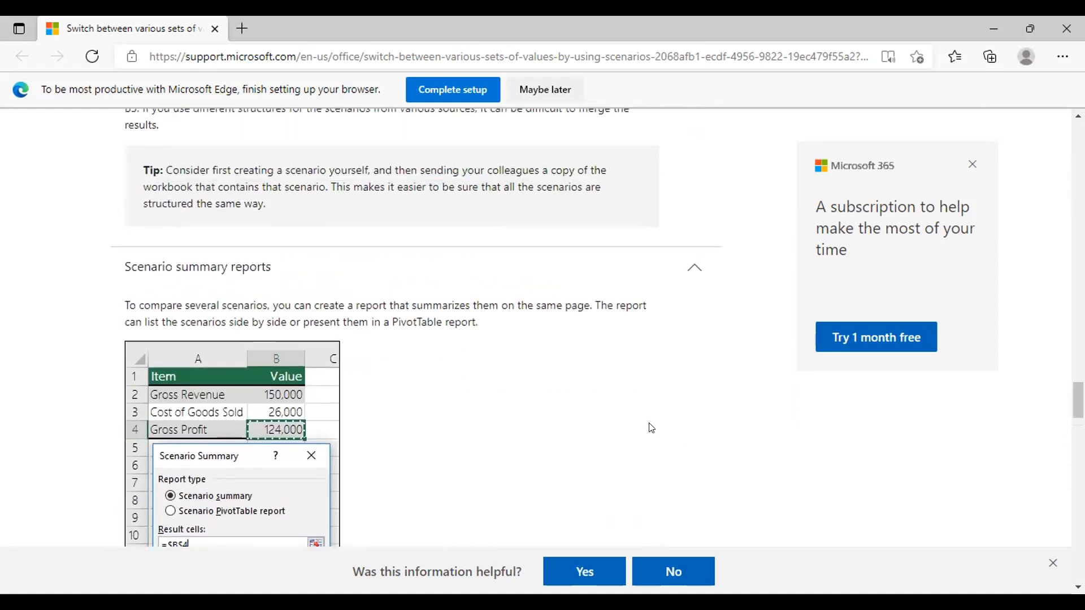
scroll(651, 428, "down", 4)
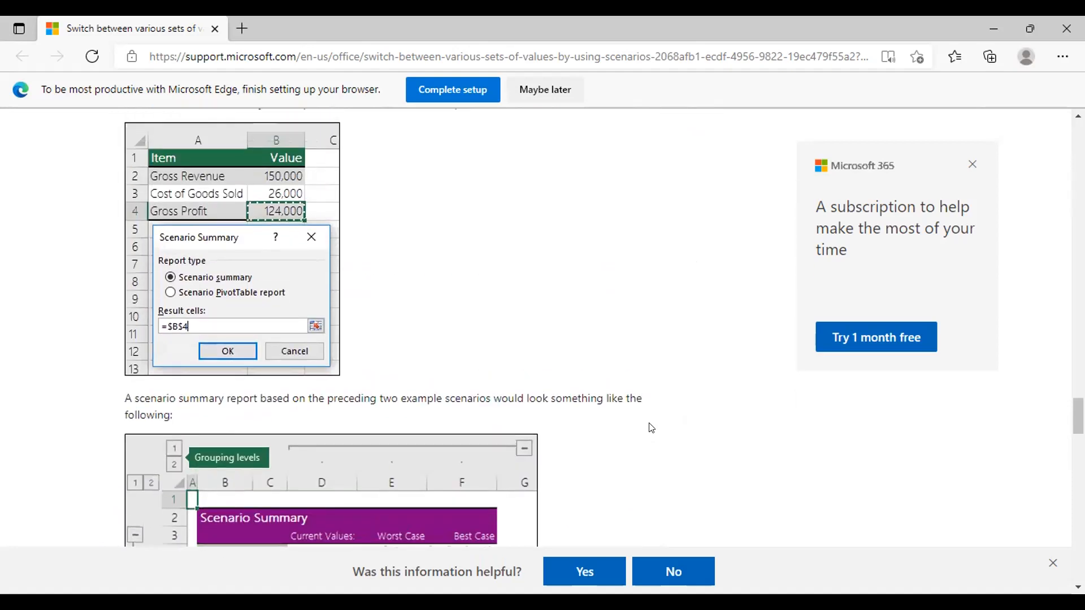
scroll(651, 427, "up", 1)
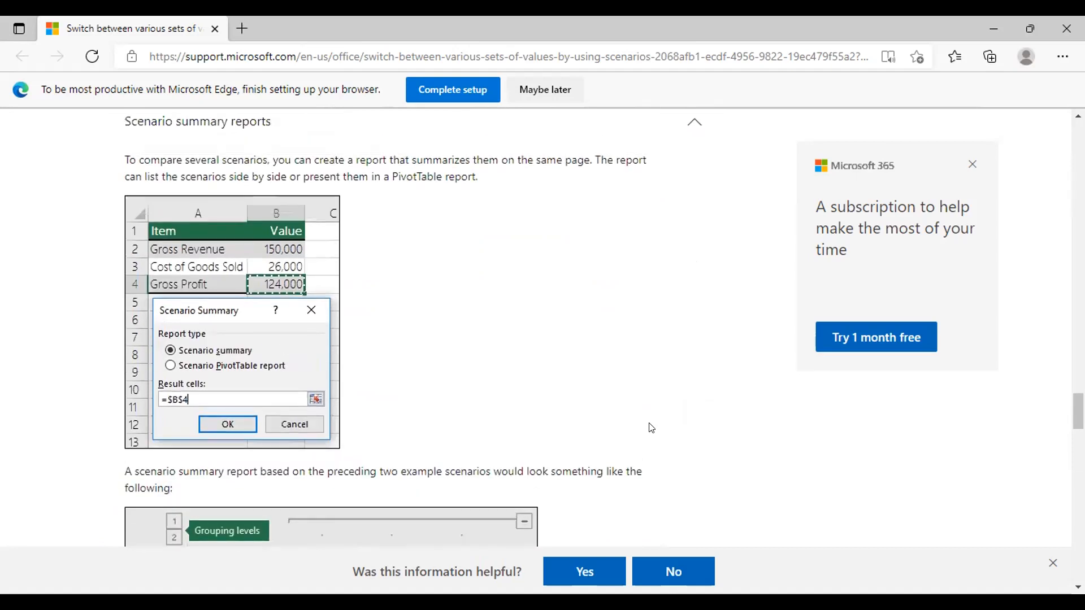
scroll(651, 427, "down", 6)
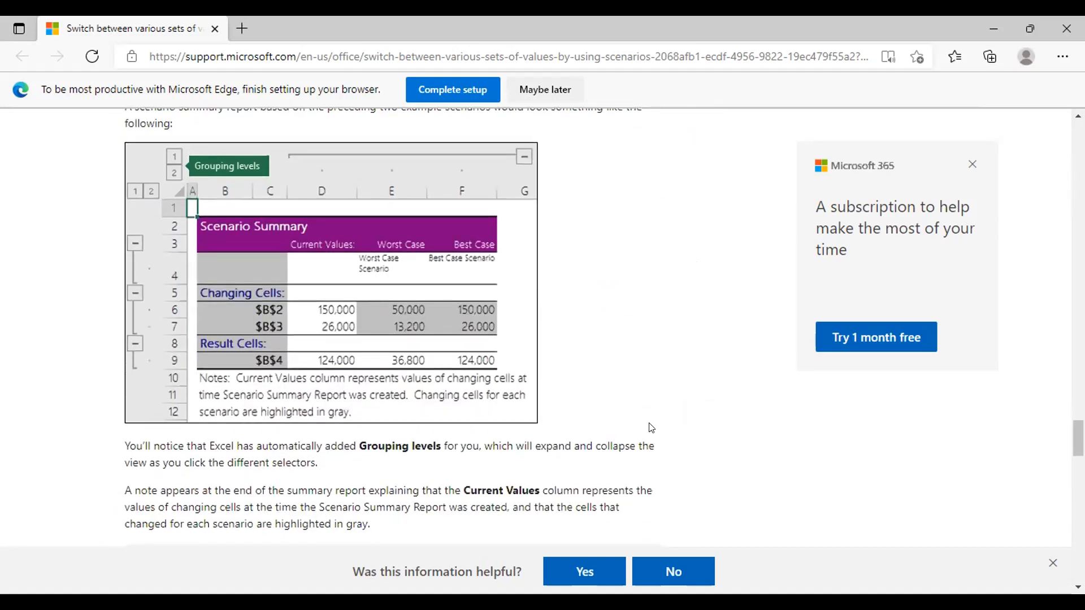
scroll(651, 428, "down", 1)
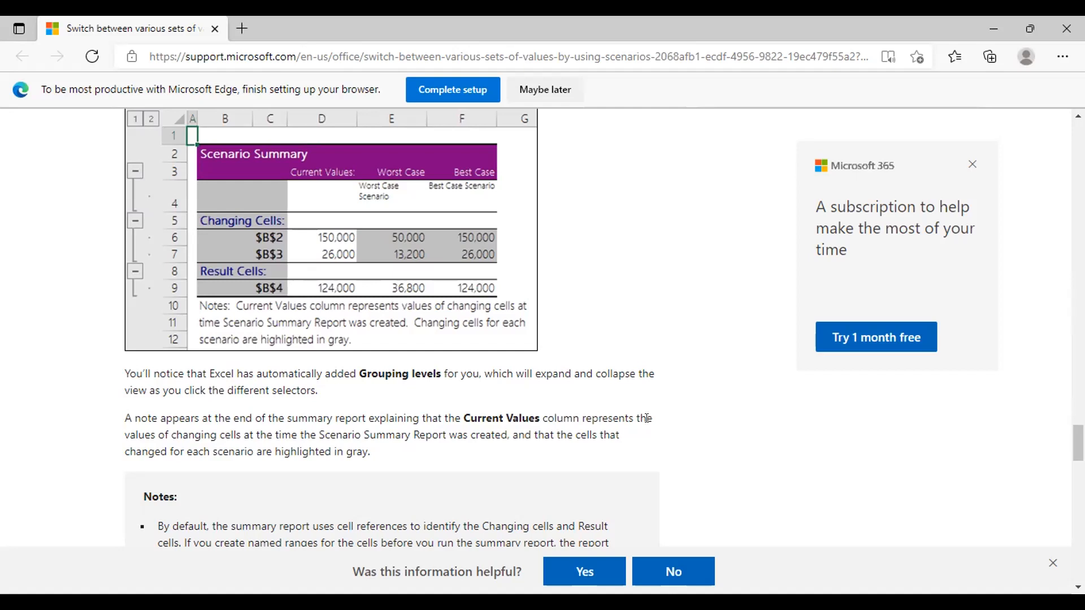
scroll(647, 418, "up", 20)
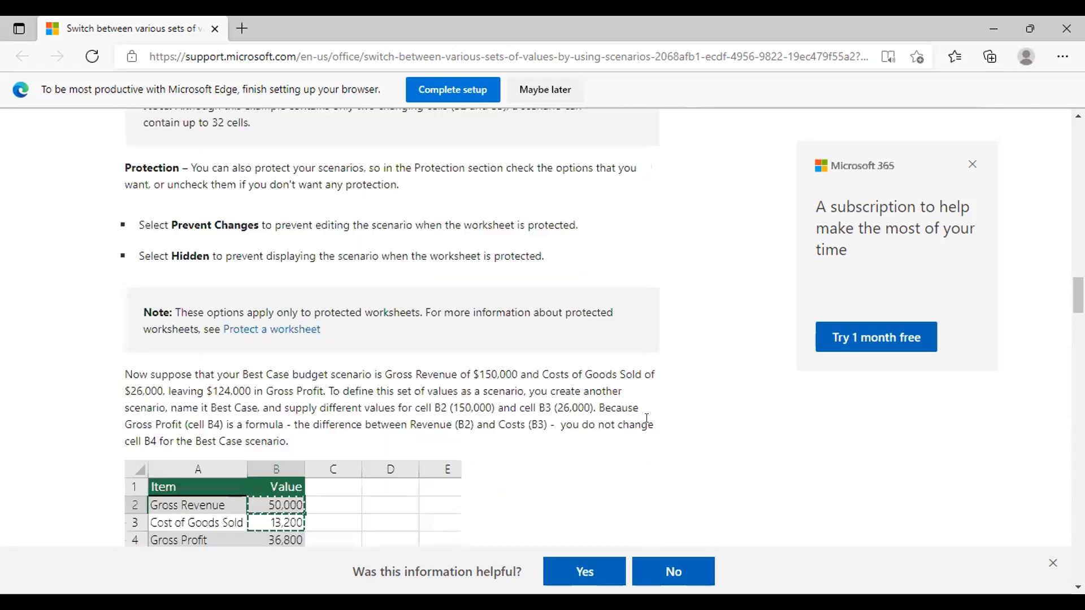
Step: Search Microsoft Support for "hlookup video" using the matching search suggestion
scroll(647, 418, "up", 20)
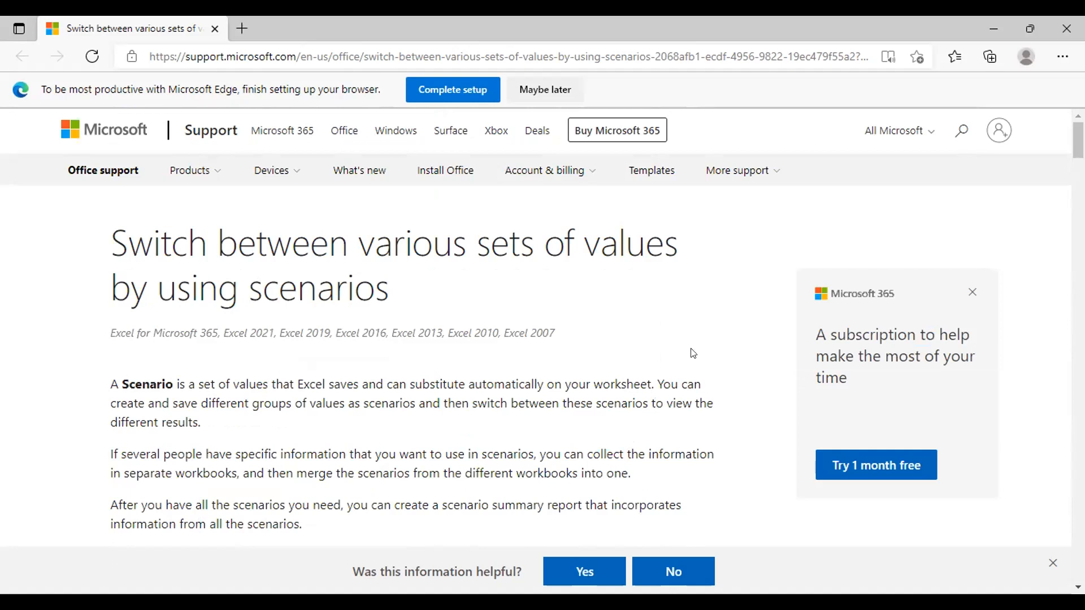
left_click(961, 131)
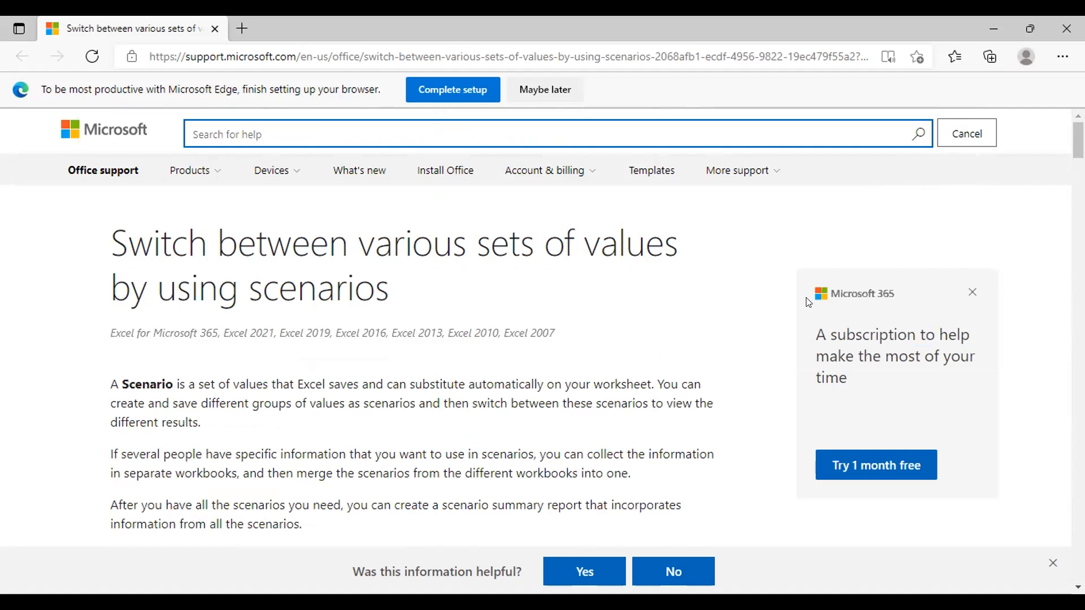
type("hlookup")
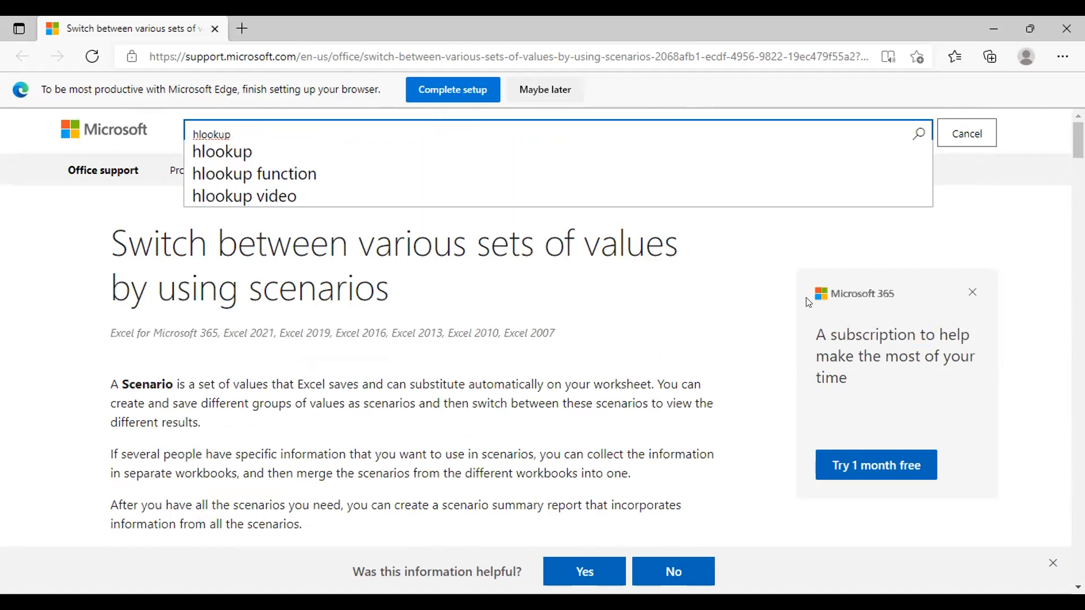
left_click(323, 201)
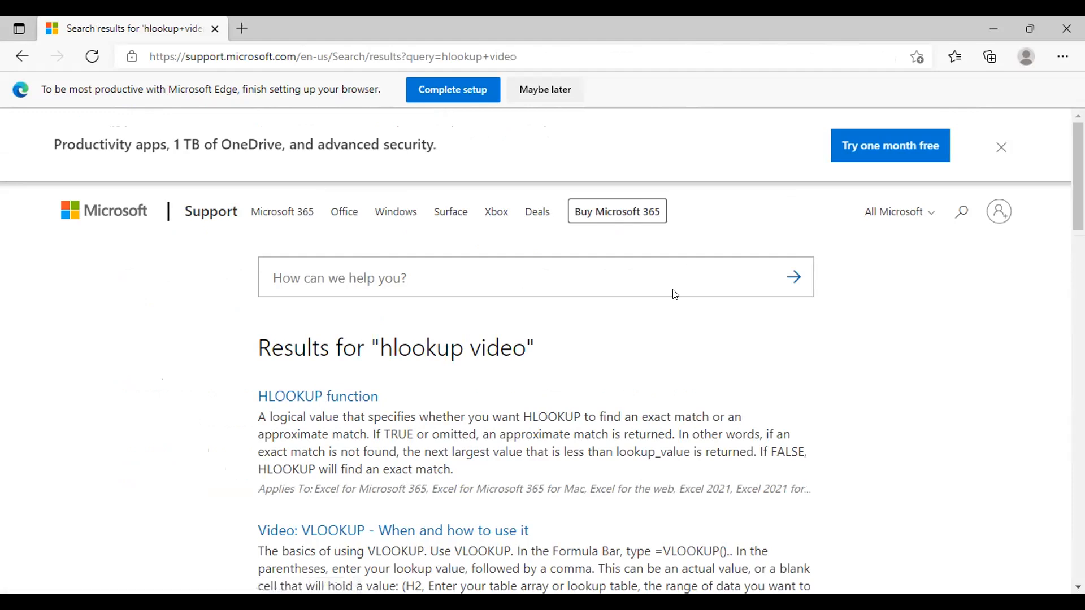
Step: Look through the full page of search results for lookup function articles and videos, then return to the first result
scroll(552, 407, "down", 4)
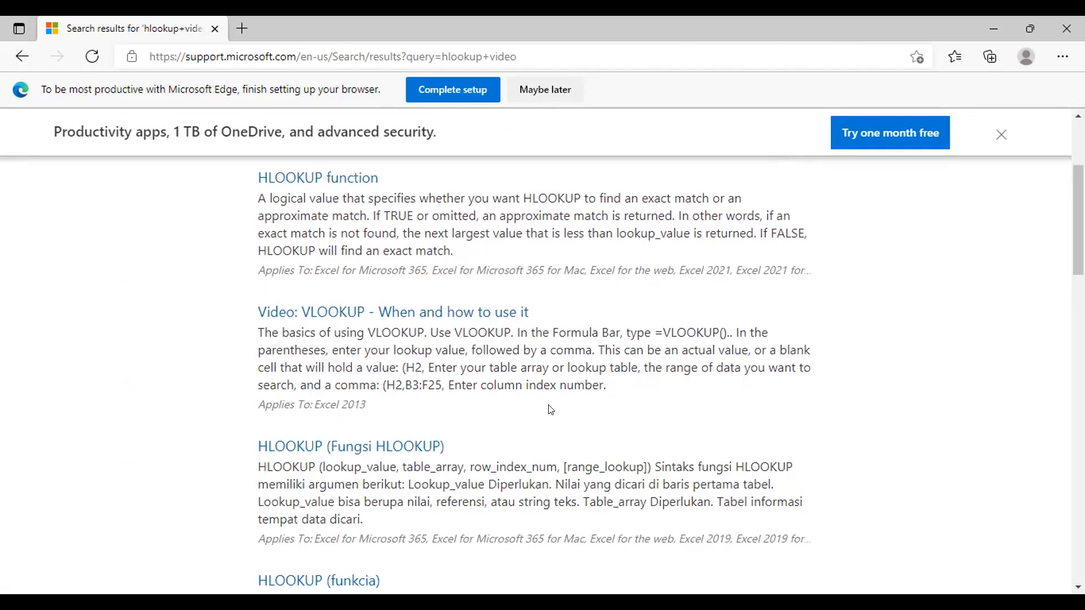
scroll(551, 409, "down", 5)
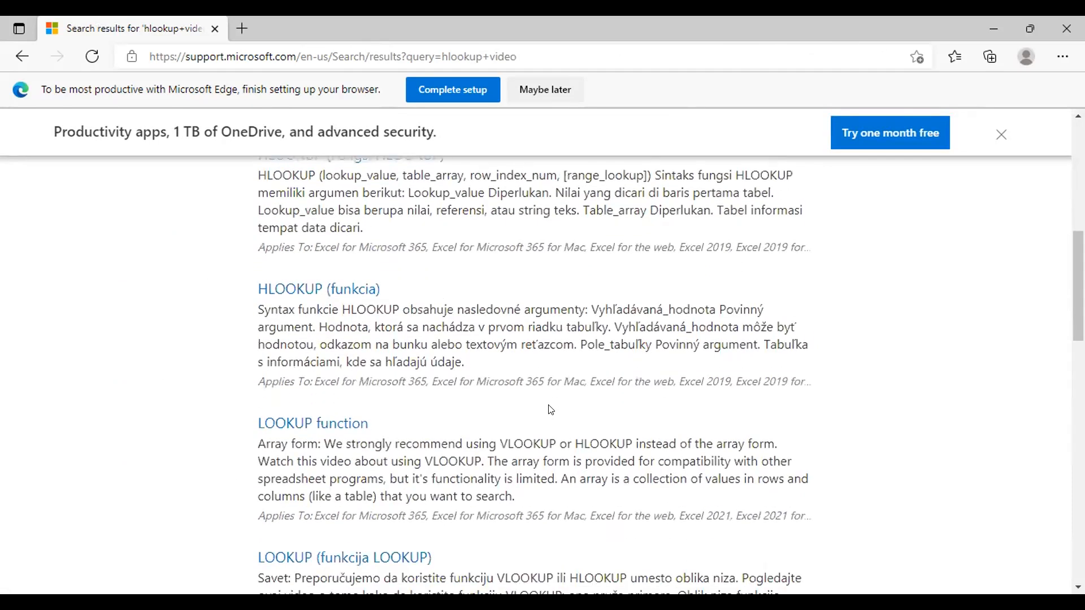
scroll(551, 410, "down", 4)
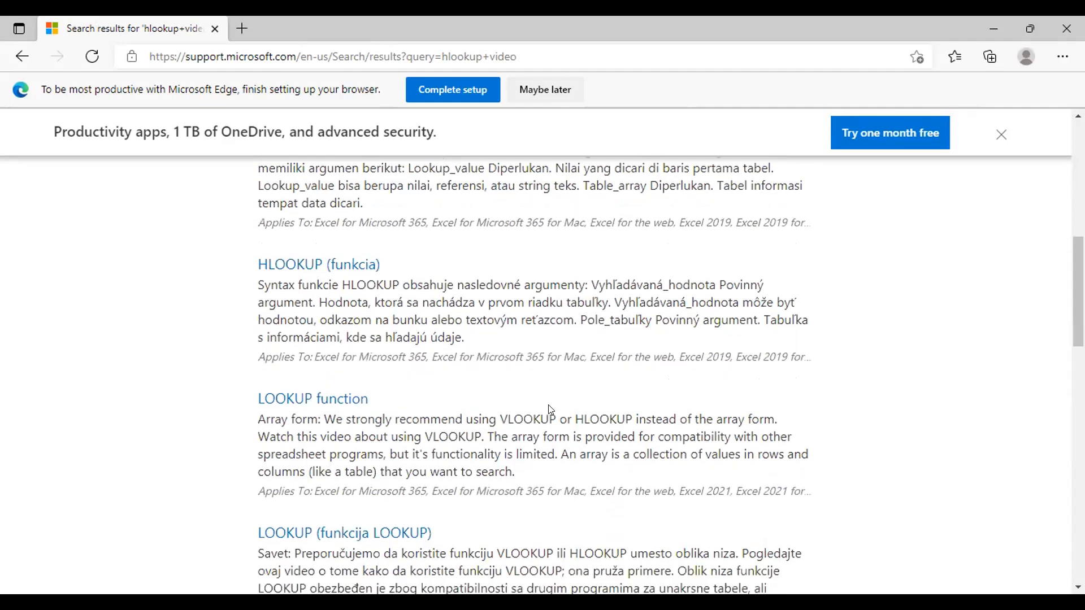
scroll(551, 409, "down", 2)
scroll(551, 409, "down", 3)
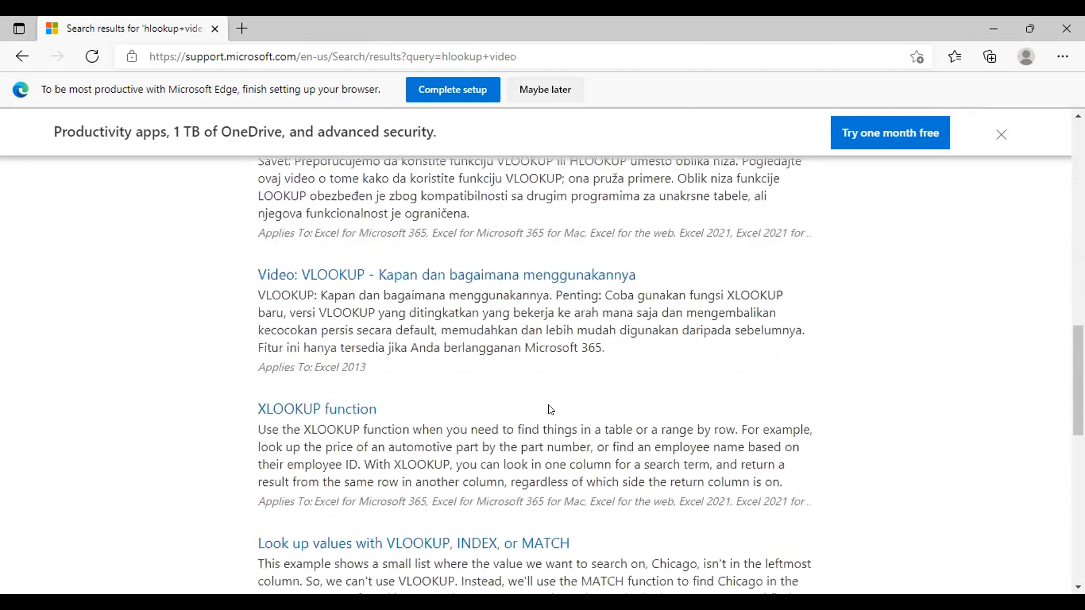
scroll(545, 406, "down", 1)
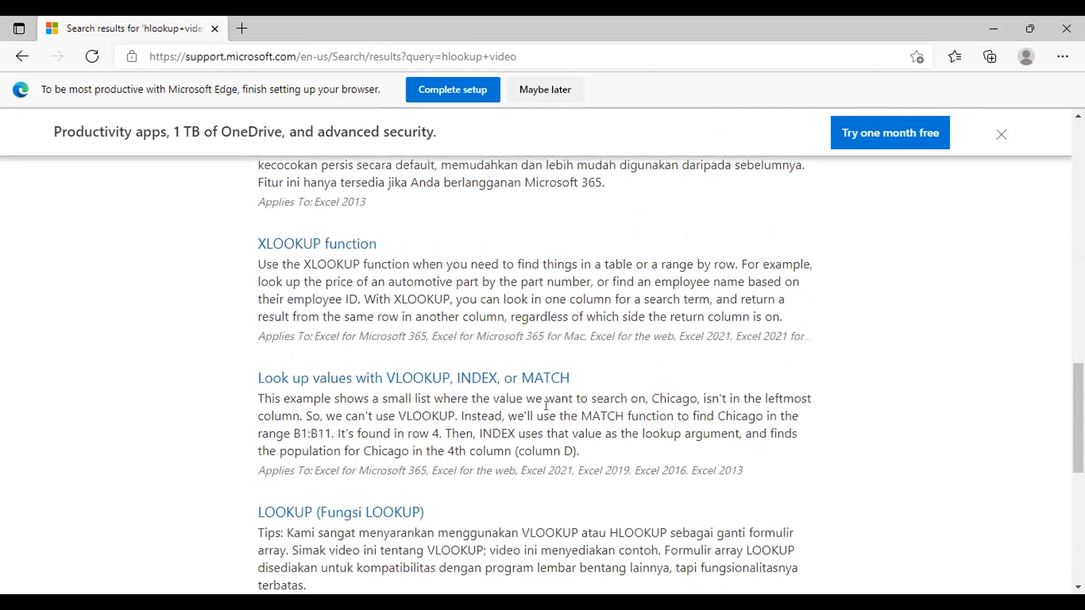
scroll(546, 404, "down", 1)
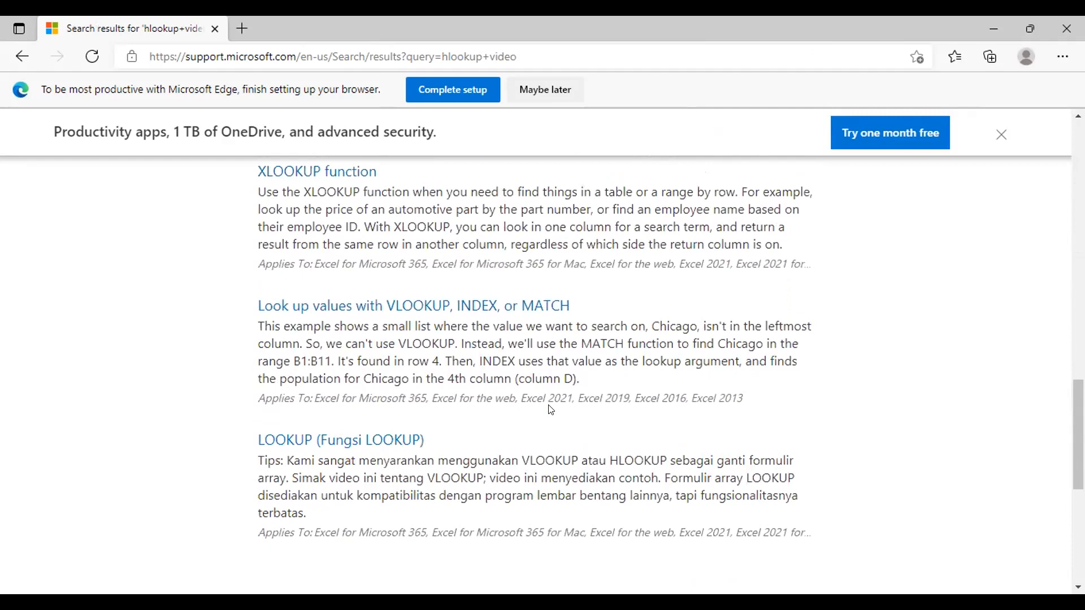
scroll(551, 409, "down", 5)
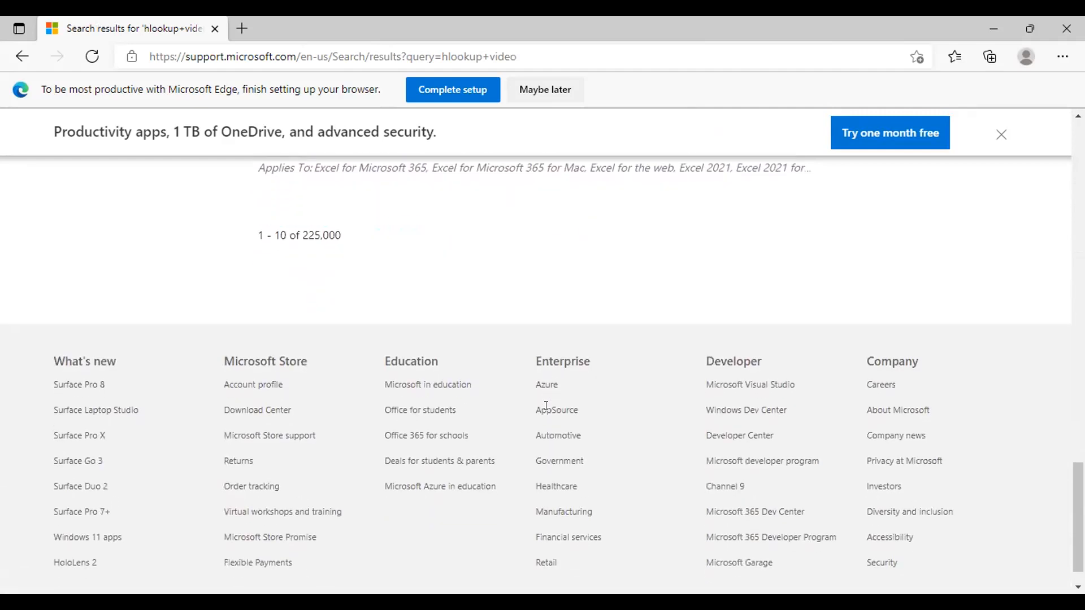
scroll(545, 406, "up", 20)
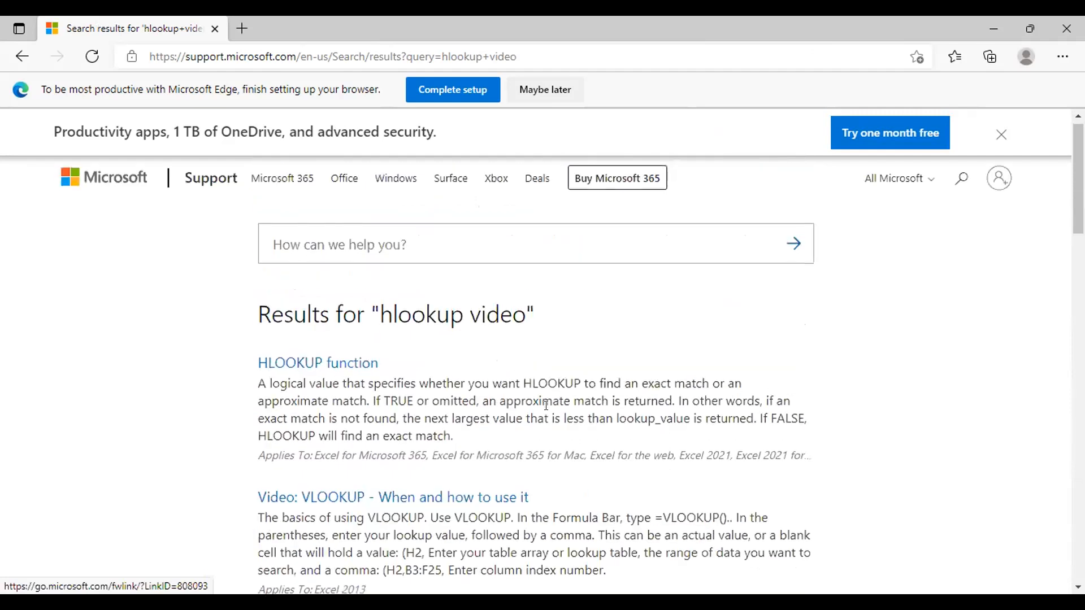
Step: Open the HLOOKUP function article and read its description, syntax and argument explanations
left_click(329, 371)
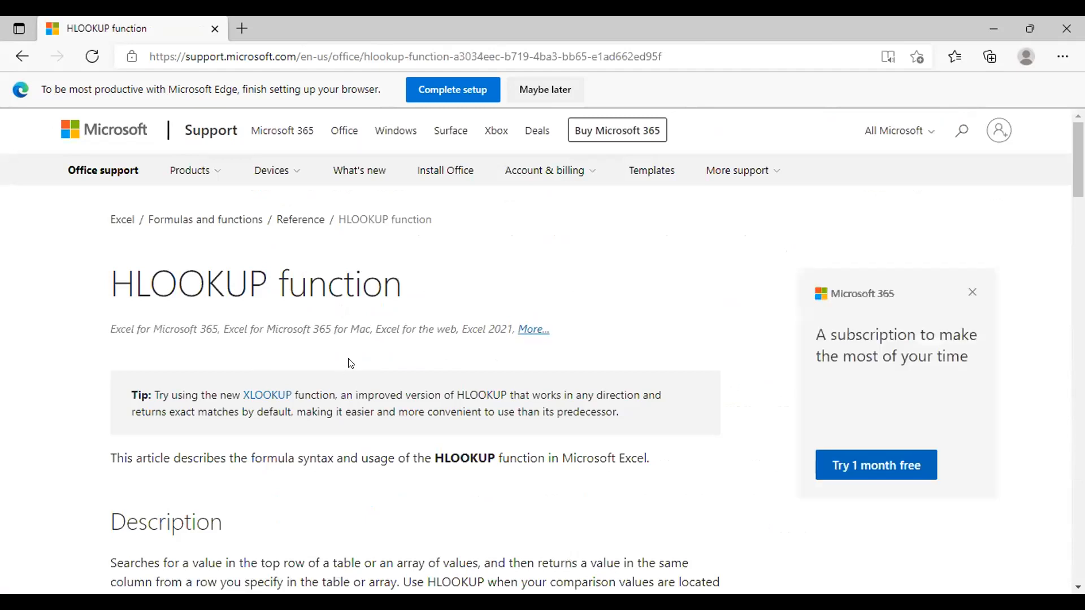
scroll(350, 362, "down", 7)
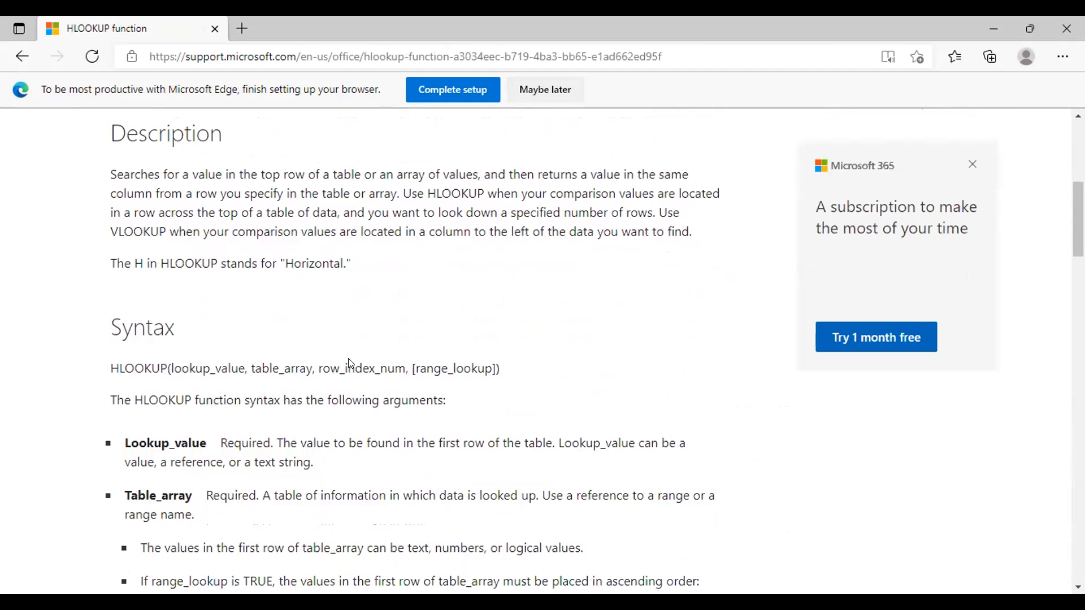
scroll(350, 362, "down", 2)
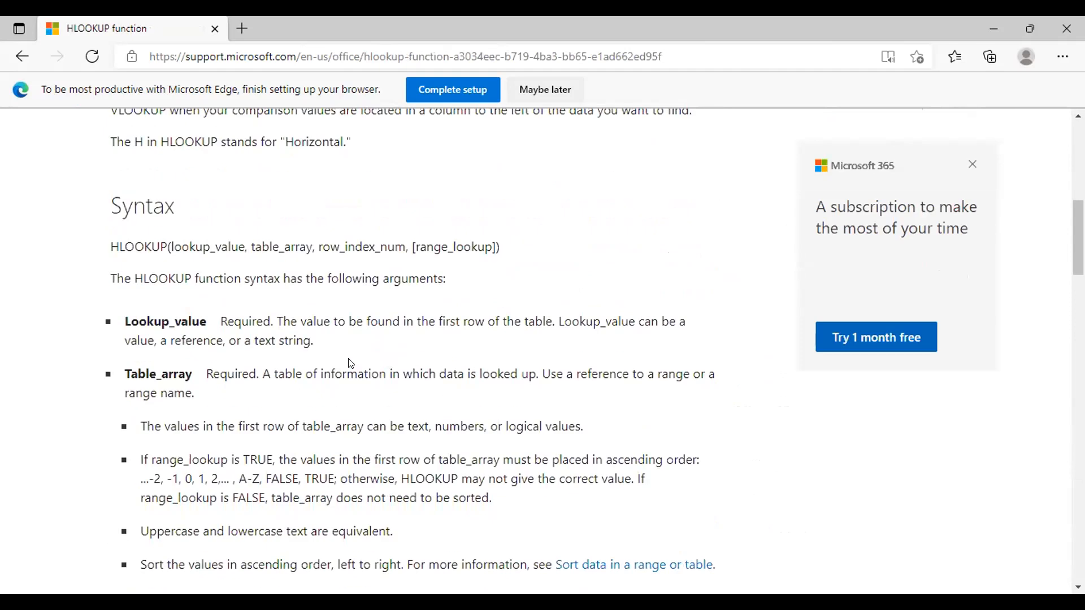
scroll(350, 362, "down", 6)
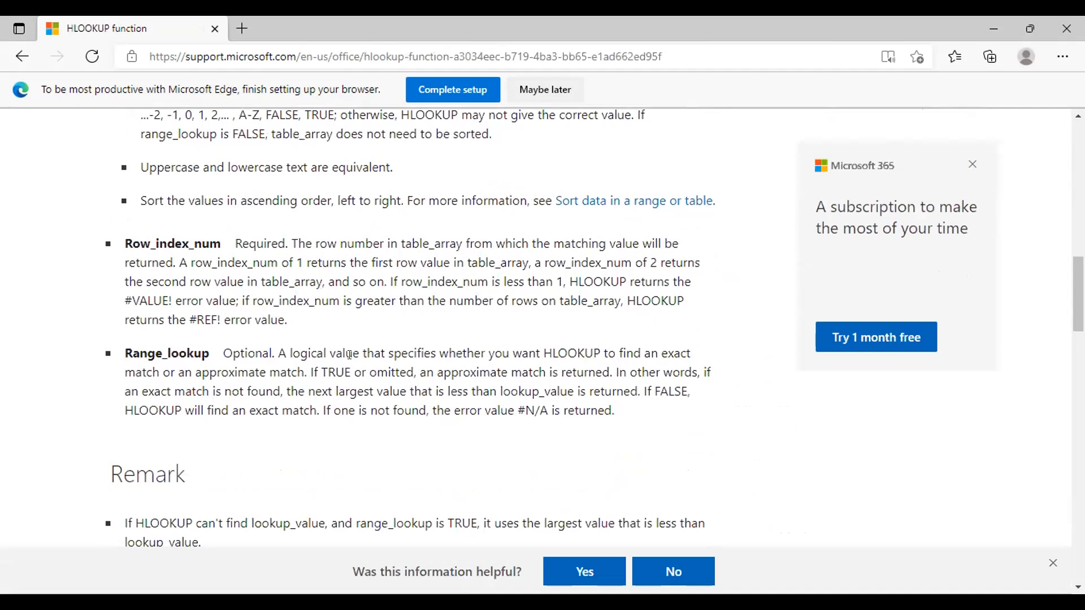
scroll(350, 354, "down", 1)
Step: Examine the HLOOKUP article's example table of Axles, Bearings and Bolts along with its sample formulas and descriptions
scroll(351, 363, "down", 7)
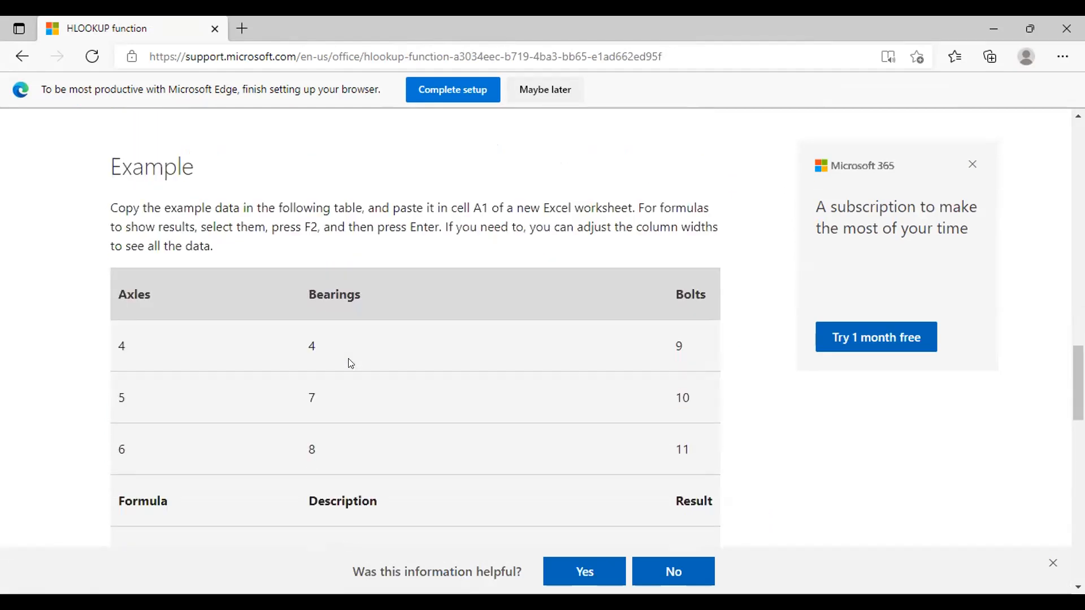
scroll(349, 363, "down", 6)
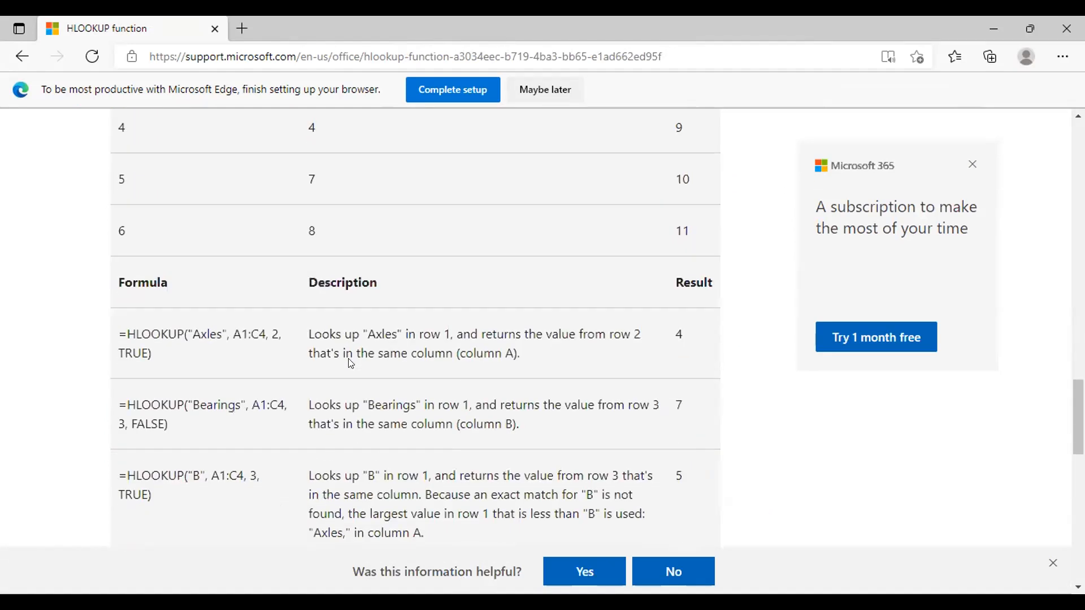
scroll(349, 359, "down", 5)
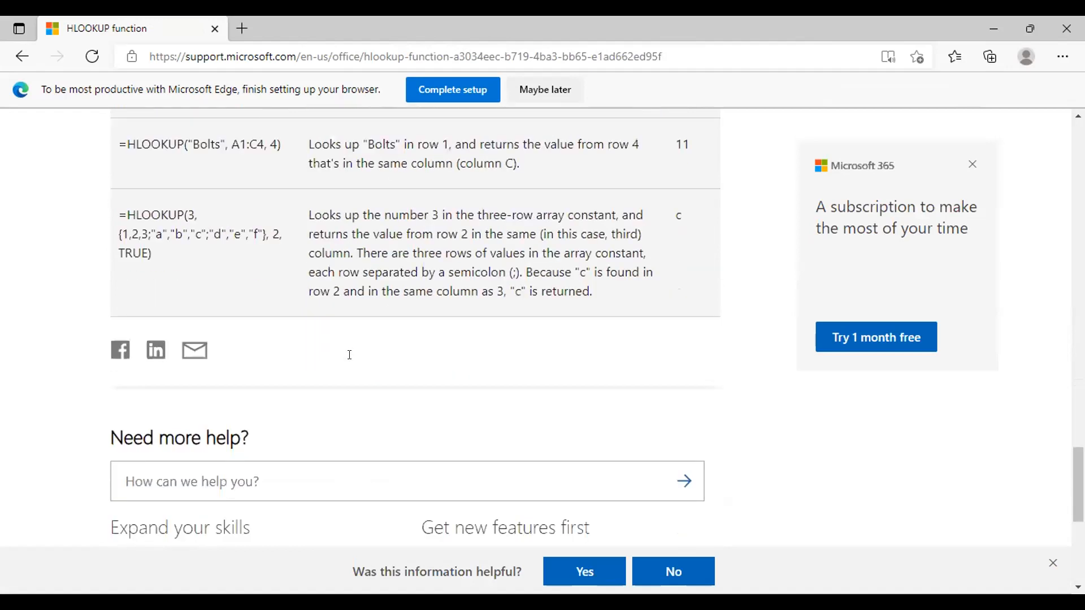
scroll(350, 363, "up", 2)
scroll(351, 363, "up", 4)
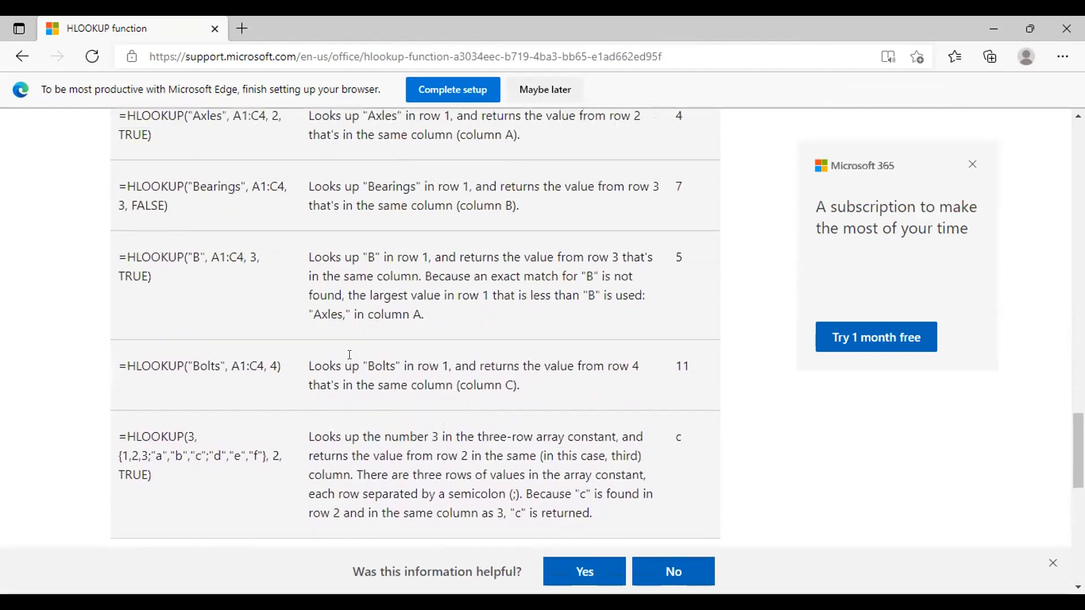
scroll(349, 354, "up", 1)
scroll(349, 354, "down", 7)
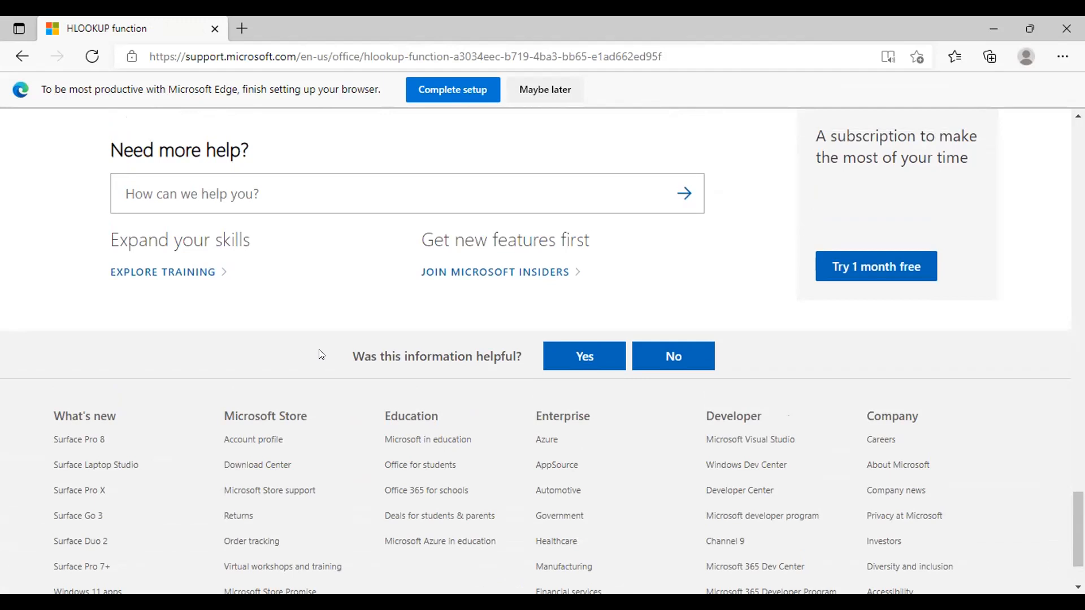
scroll(319, 353, "up", 15)
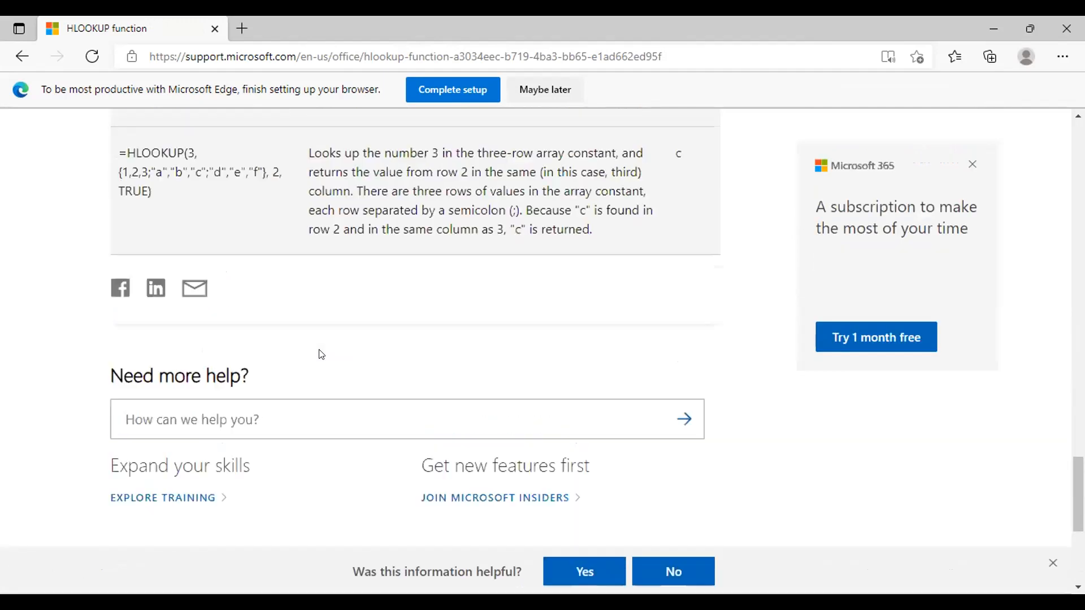
scroll(315, 346, "up", 8)
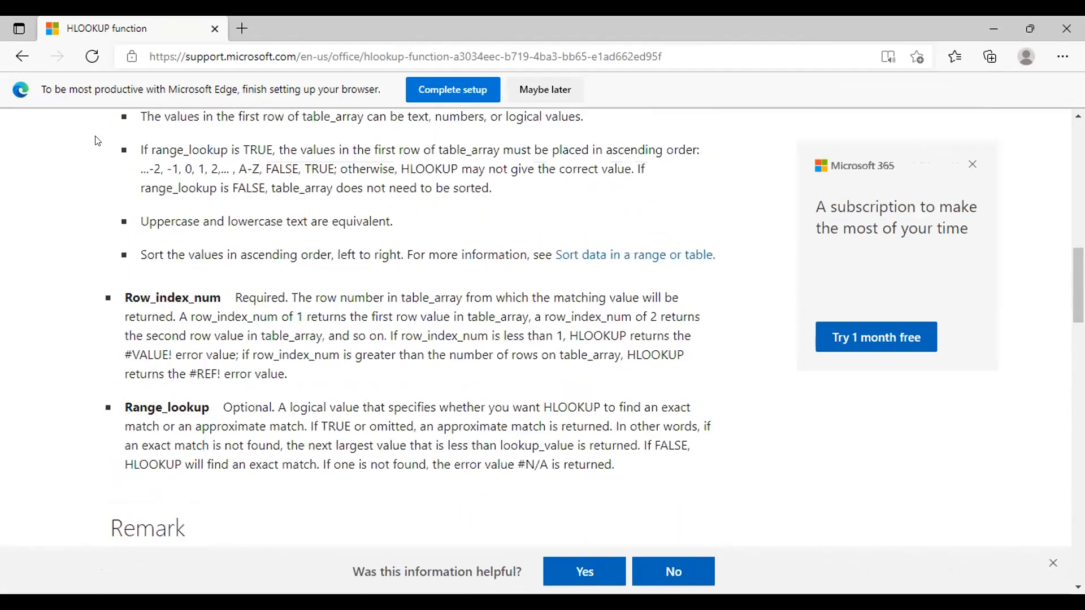
Step: Return to the search results, open the "VLOOKUP - When and how to use it" page, play its video and look through the page
left_click(21, 56)
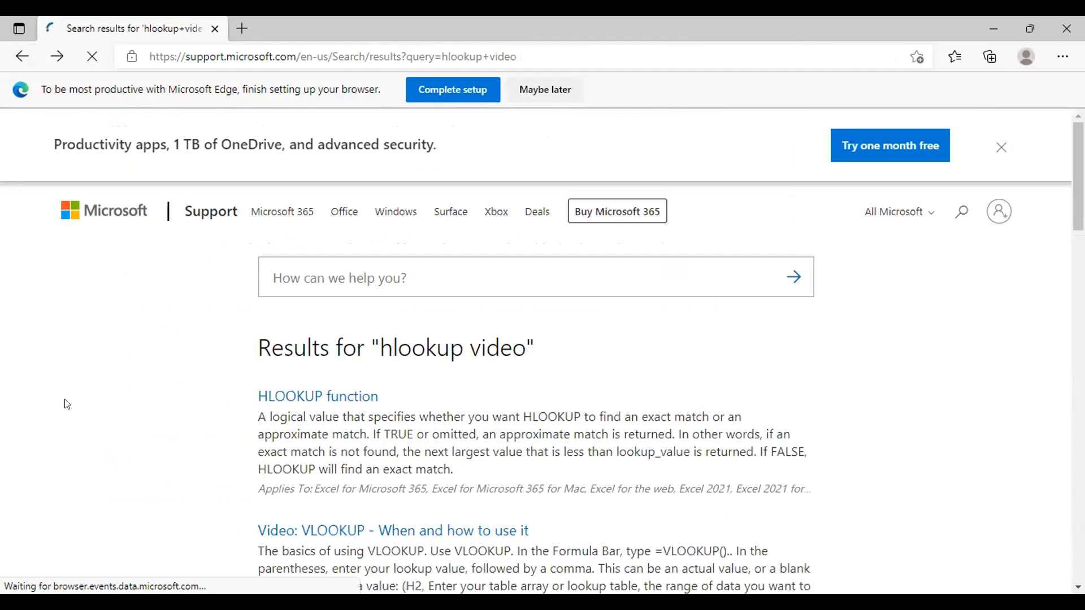
scroll(67, 403, "down", 5)
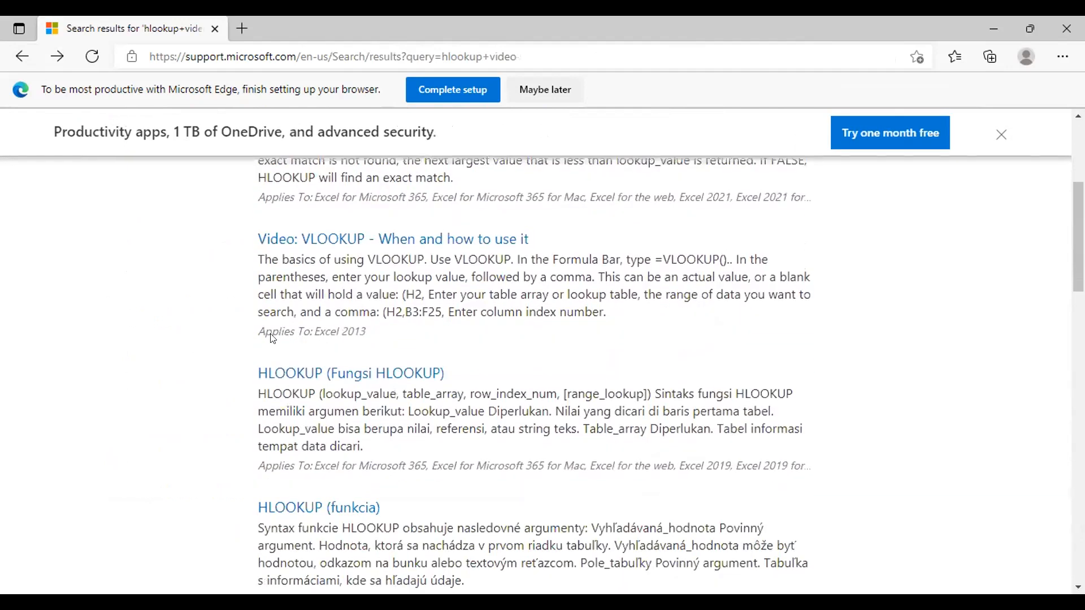
left_click(429, 242)
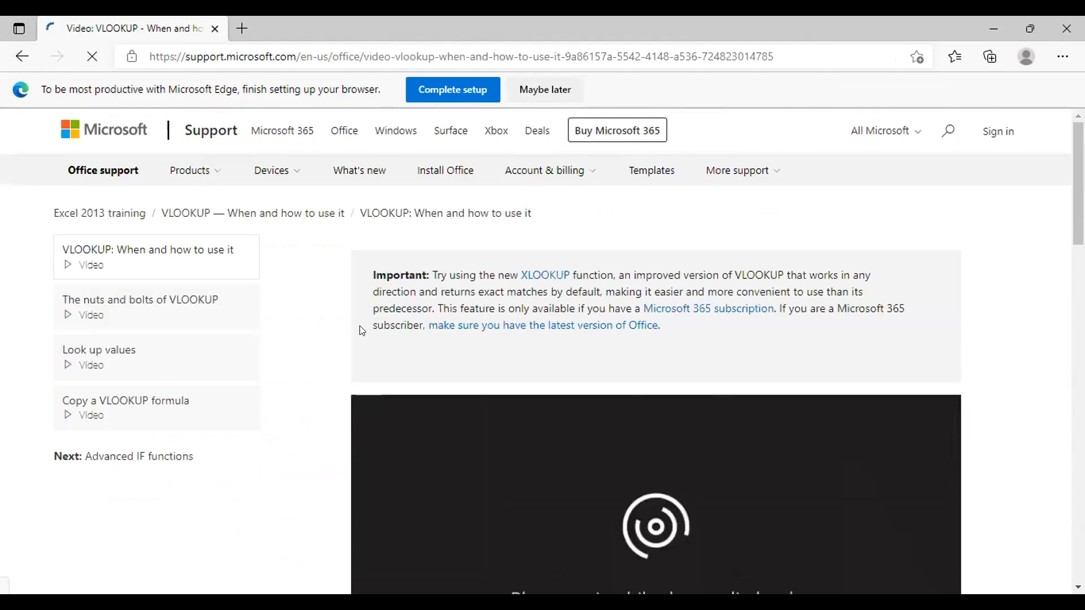
scroll(362, 331, "down", 1)
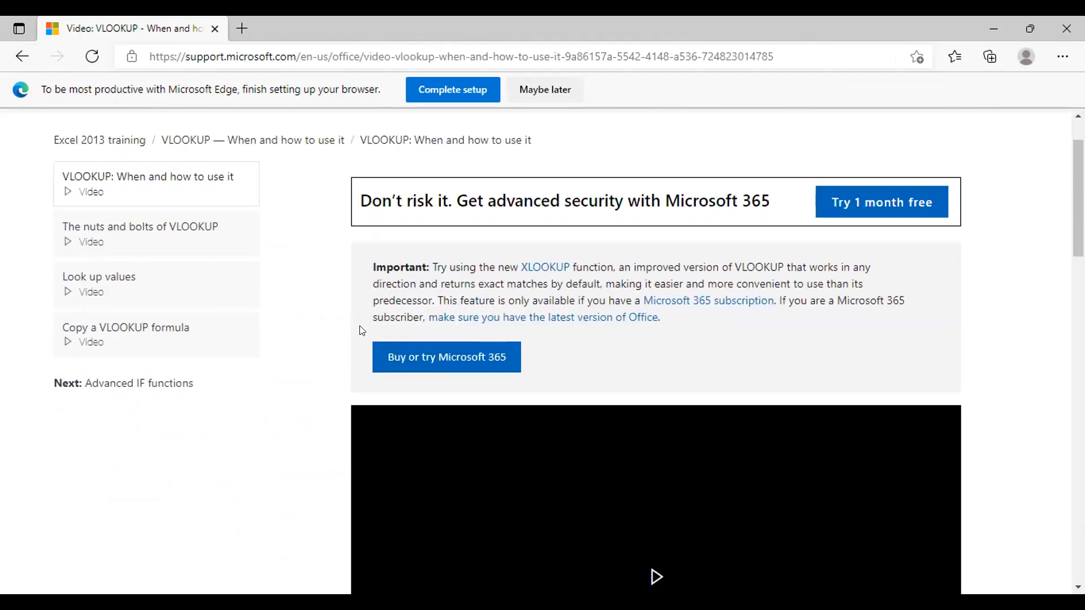
scroll(362, 331, "down", 4)
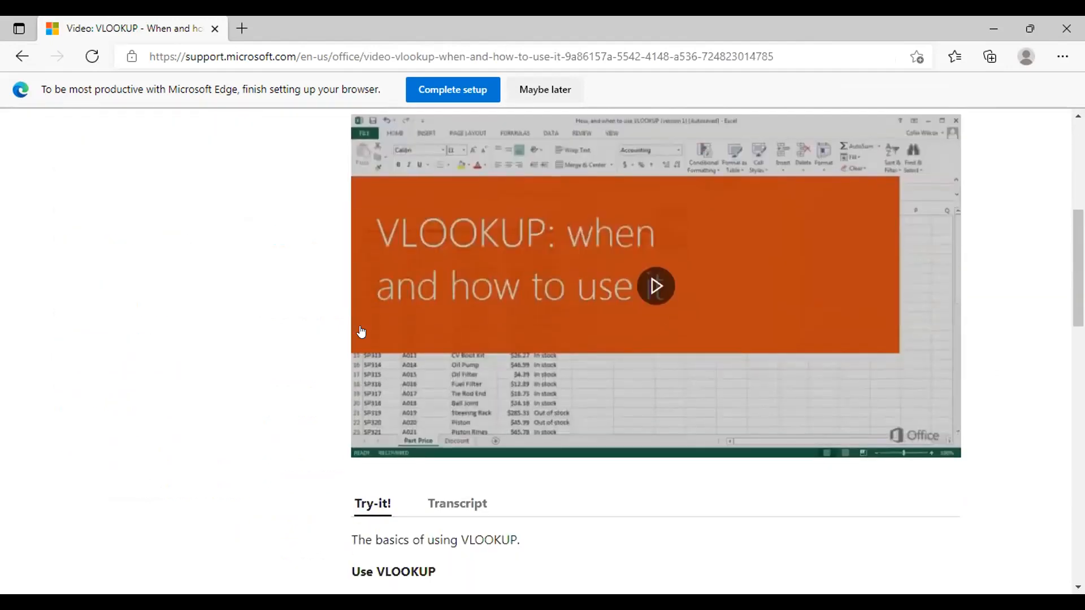
left_click(654, 286)
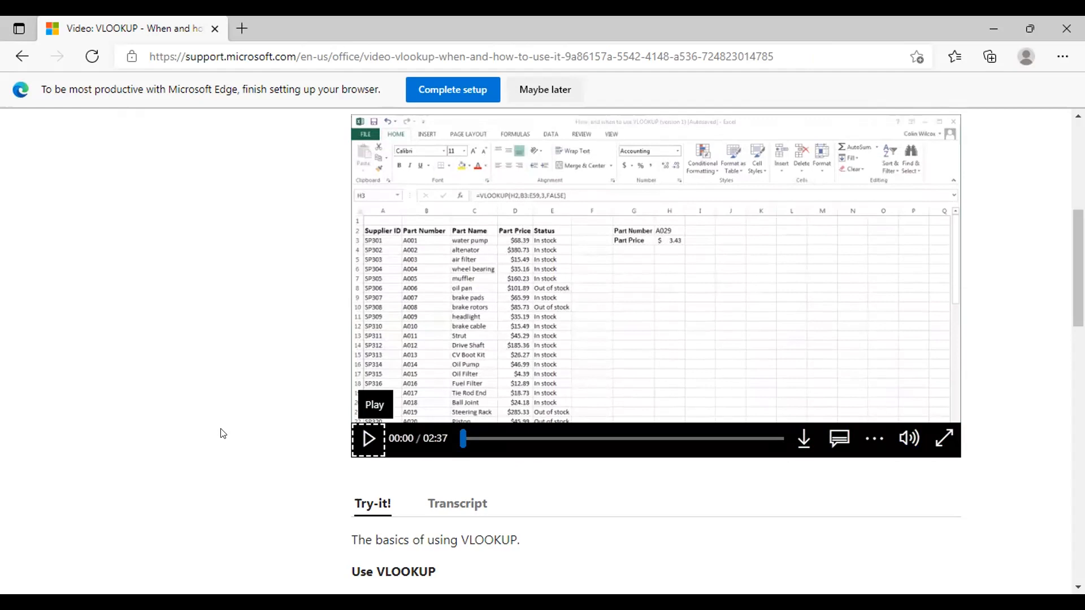
scroll(222, 433, "down", 10)
scroll(222, 434, "down", 3)
scroll(222, 433, "up", 12)
scroll(222, 434, "up", 5)
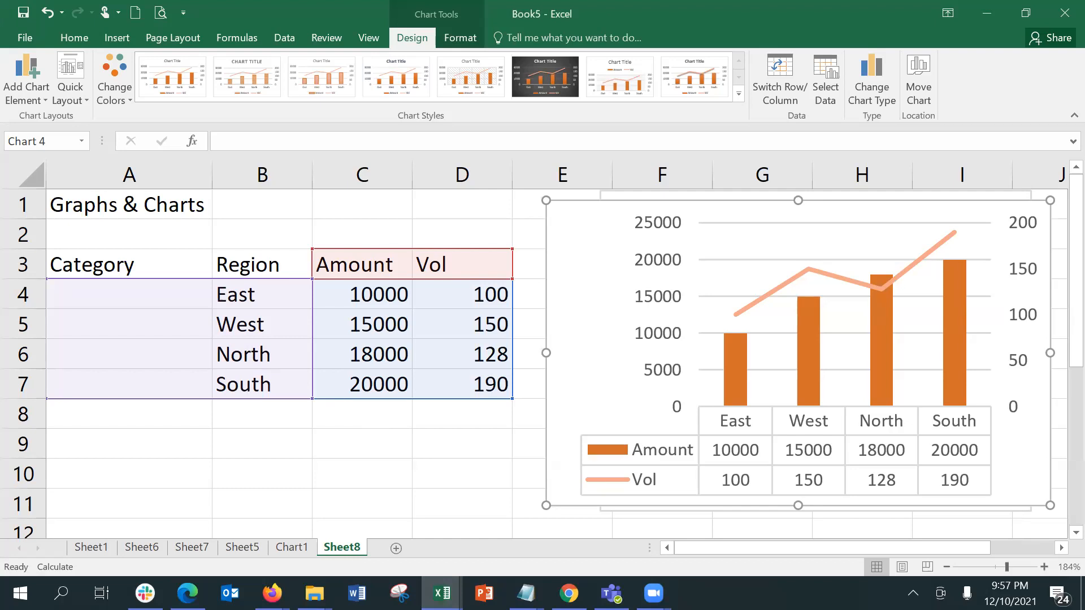
Step: Switch to Excel, close the blank Book6 workbook and bring the Book5 workbook to the front
mouse_move(442, 593)
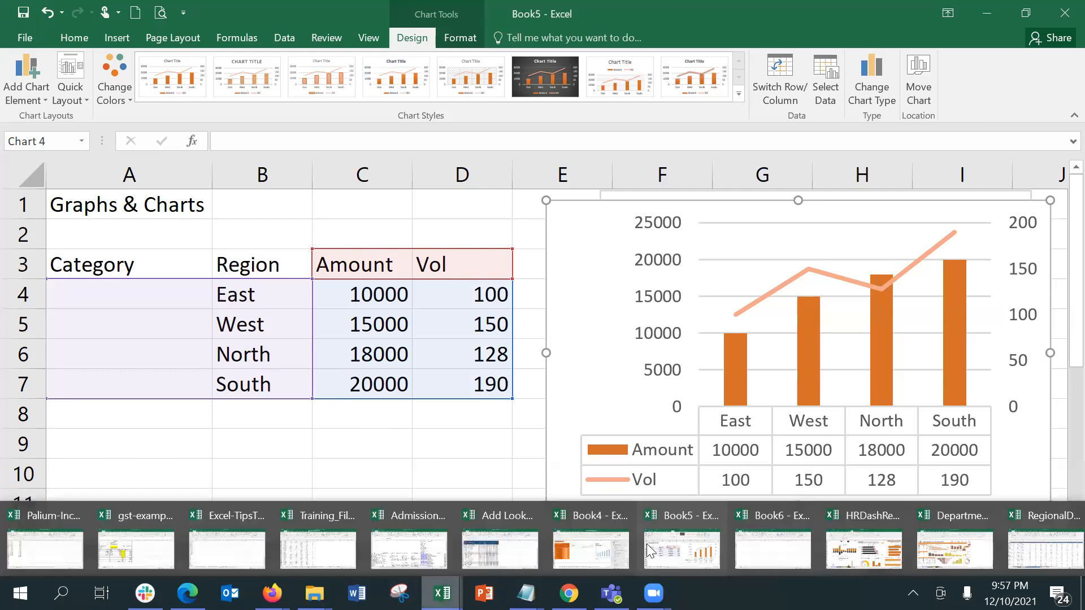
left_click(745, 553)
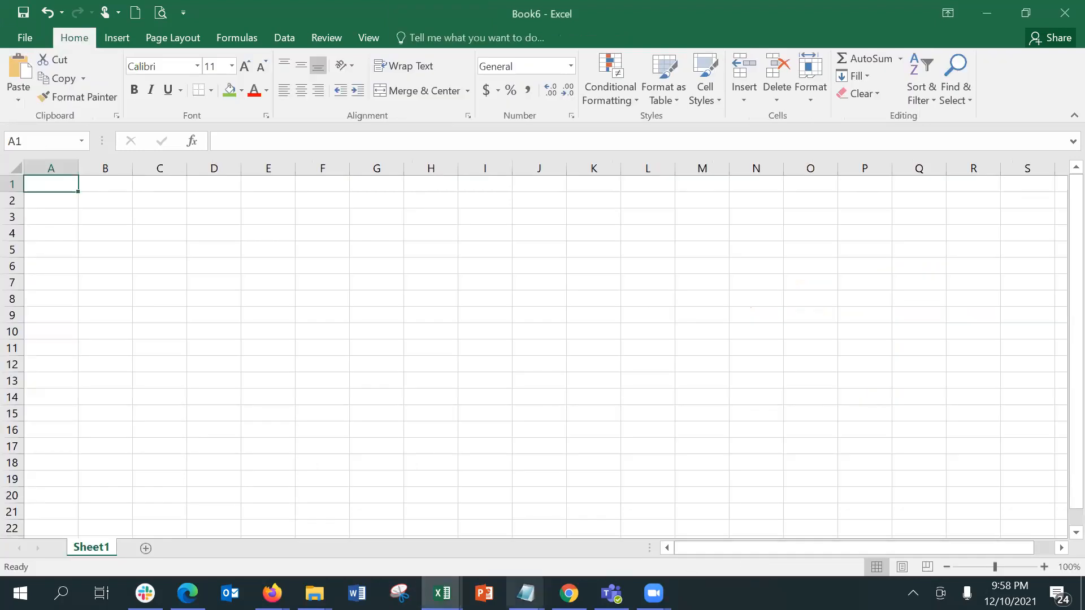
left_click(1060, 4)
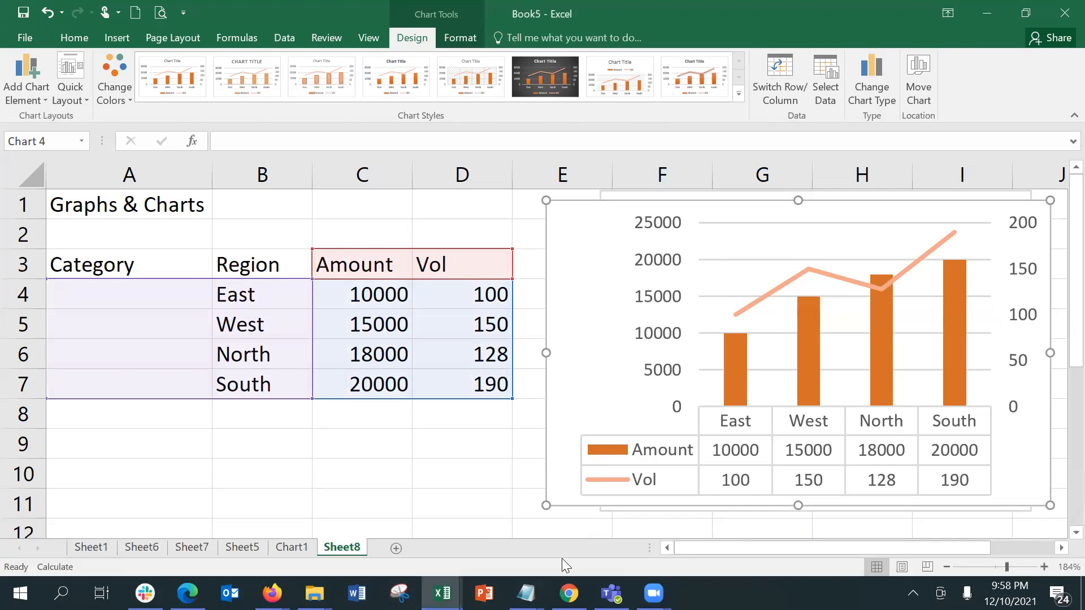
mouse_move(442, 593)
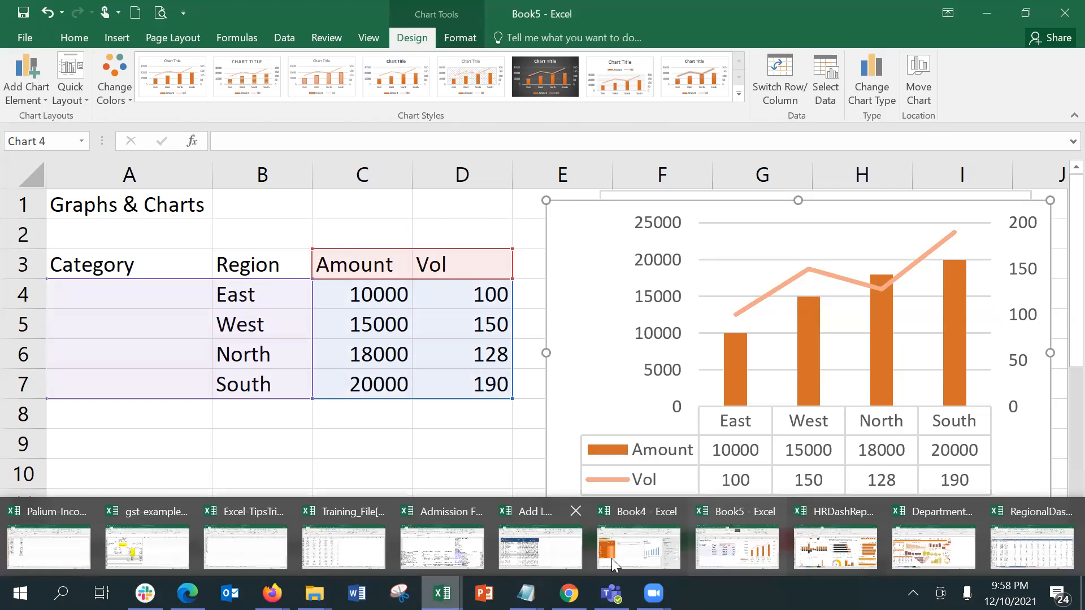
left_click(724, 536)
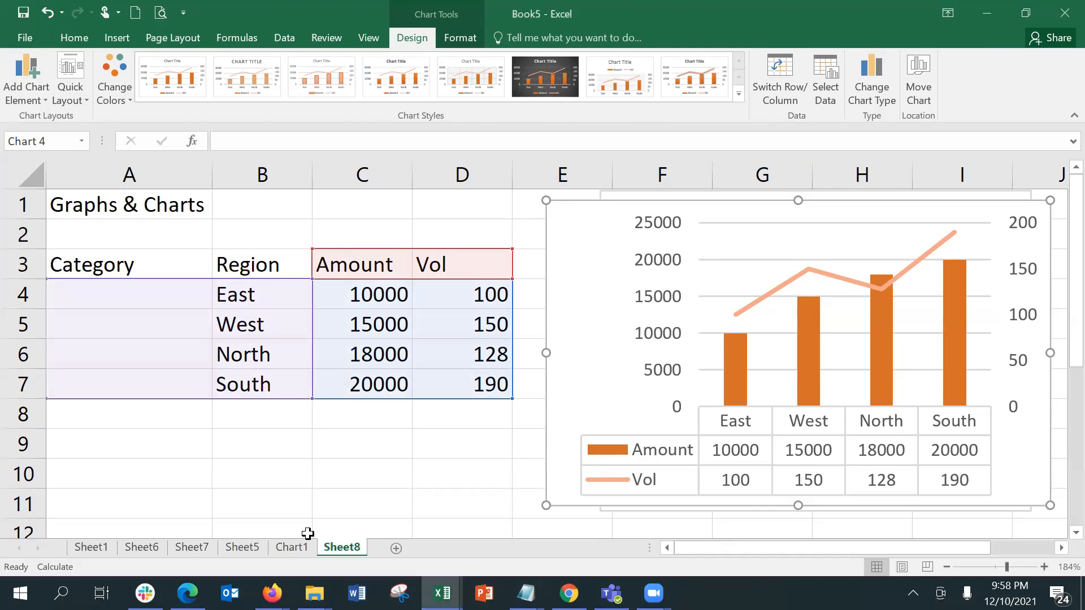
Step: Switch to the Book4 workbook and heighten the Branch slicer on the Dashboard sheet to about 0.74 inches
left_click(442, 593)
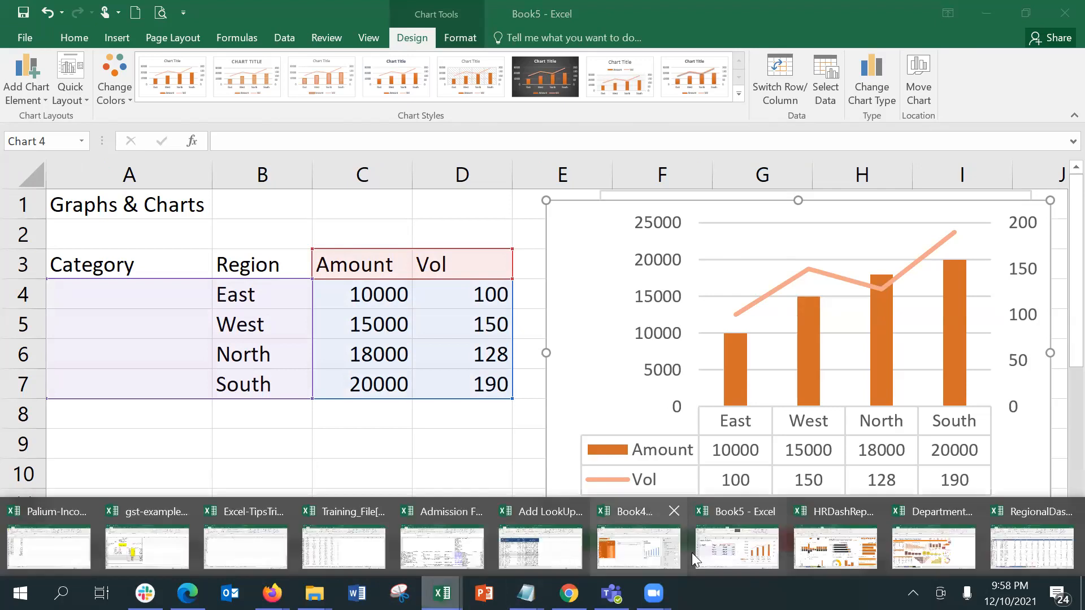
left_click(688, 552)
left_click(445, 428)
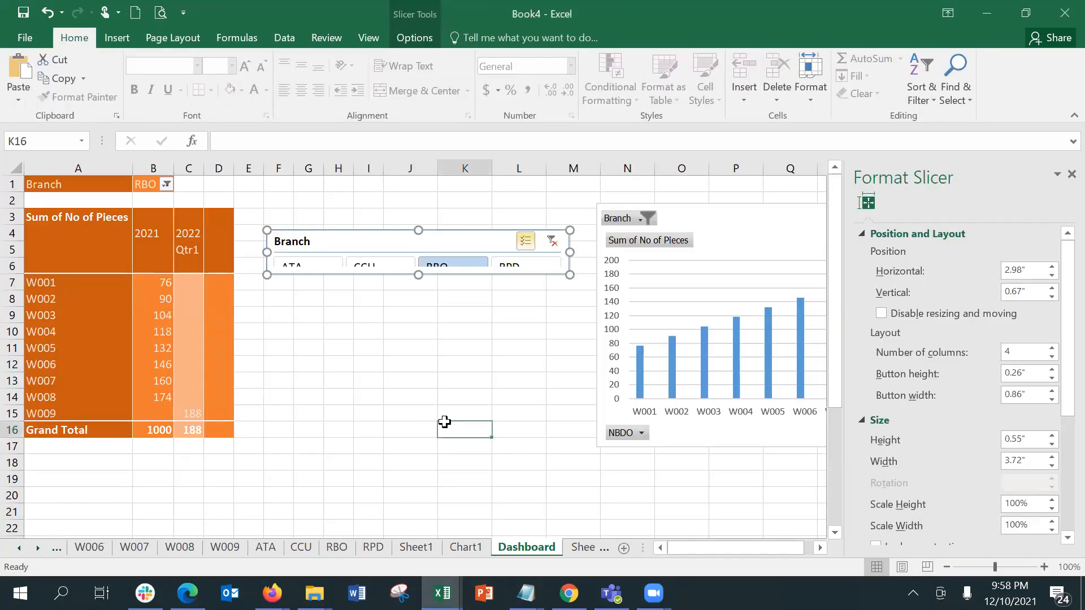
left_click(408, 274)
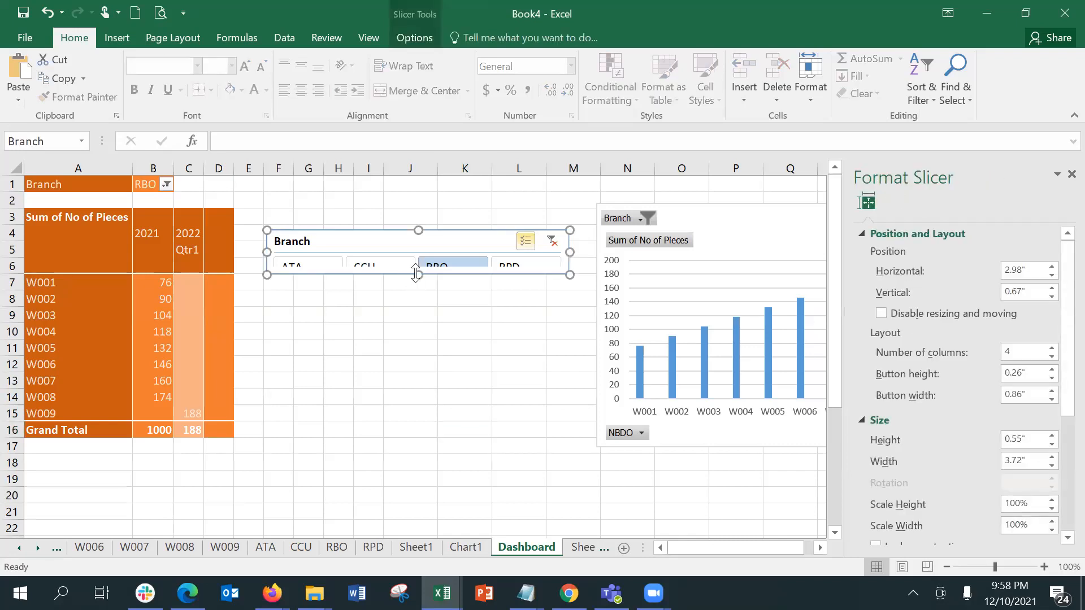
left_click_drag(419, 286, 419, 290)
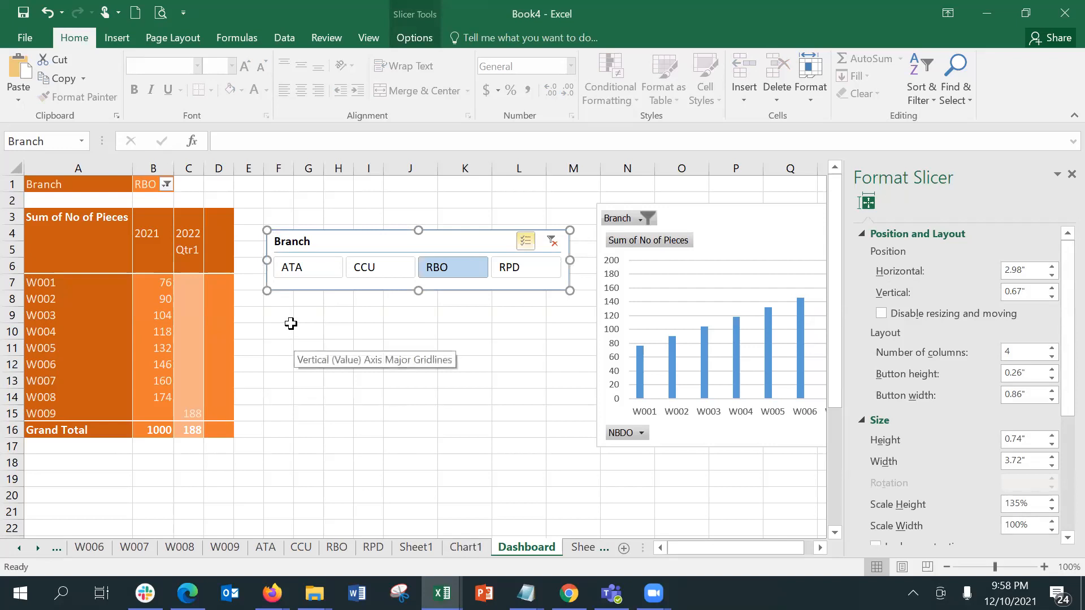
Step: Enter the text Chart1 in cell K9 below the Branch slicer
left_click(454, 320)
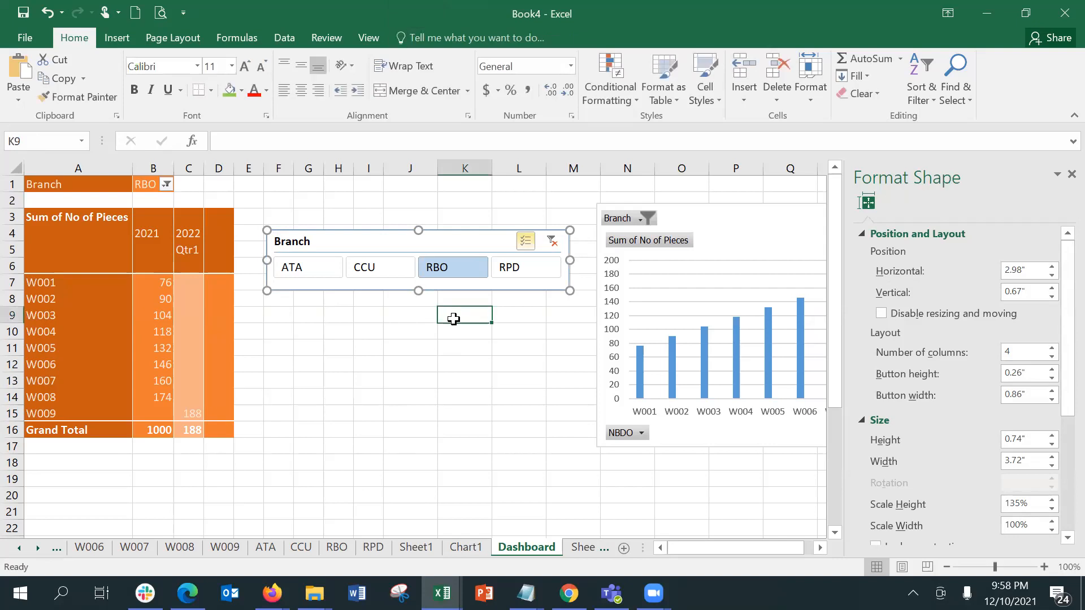
type("Chart")
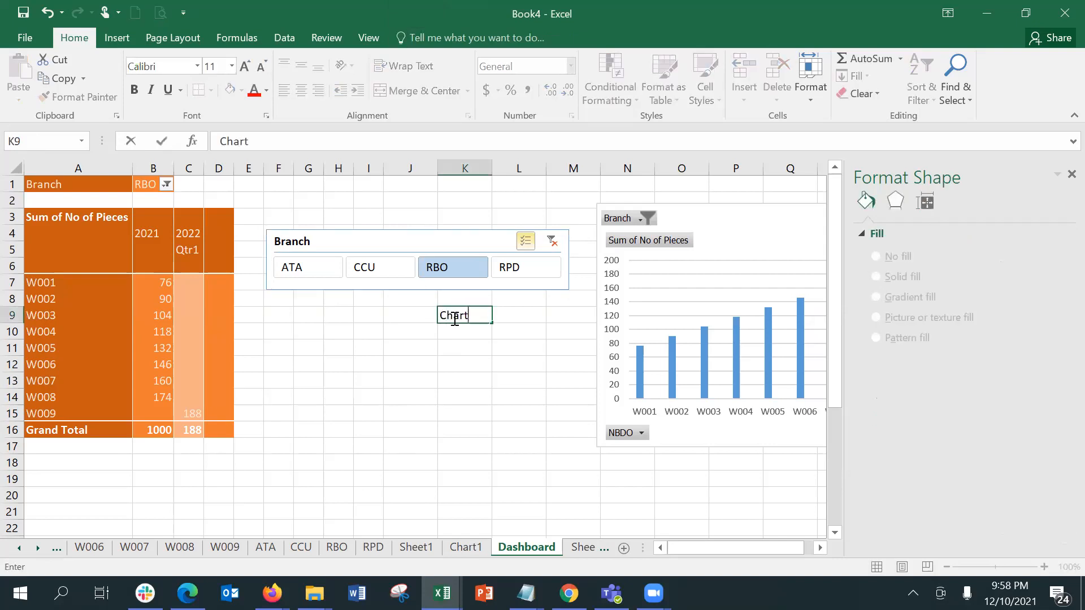
type("1")
key("Return")
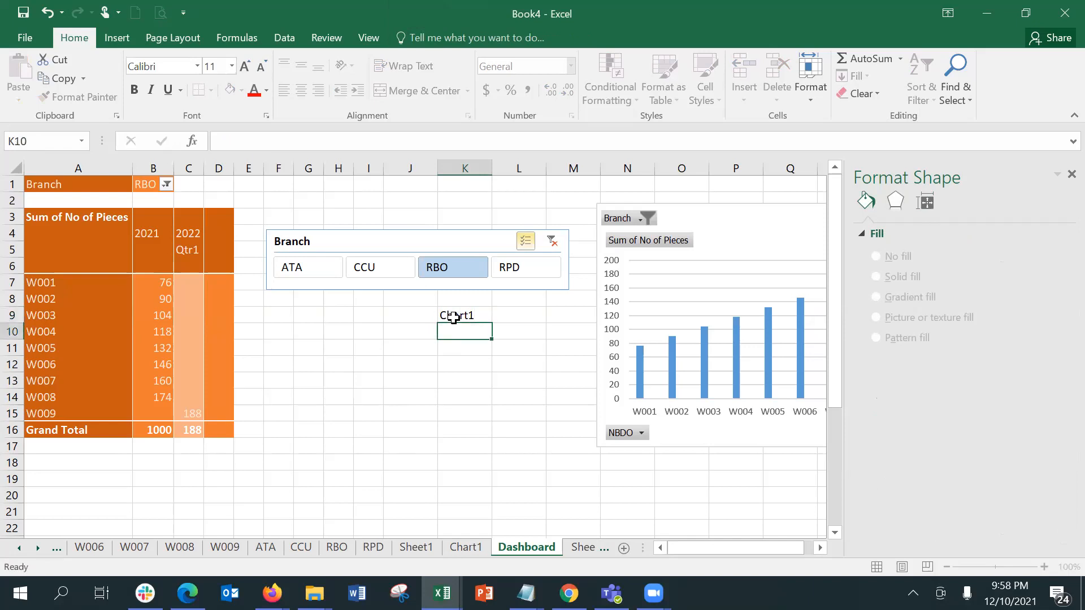
Step: Hyperlink the Chart1 text in K9 to cell A1 of Sheet1 in this document and follow the link
left_click(462, 314)
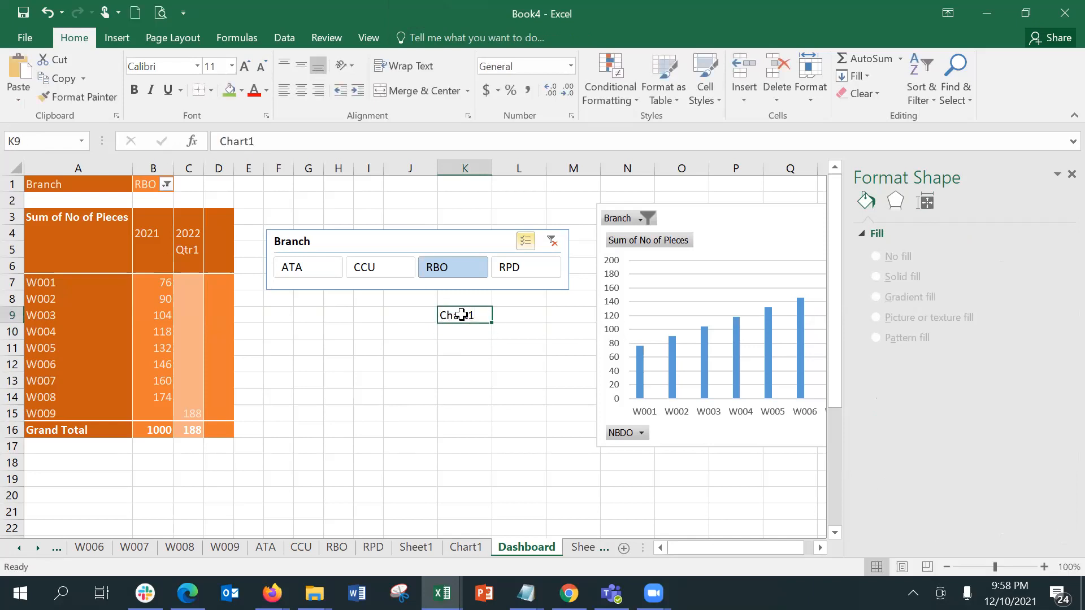
left_click(117, 37)
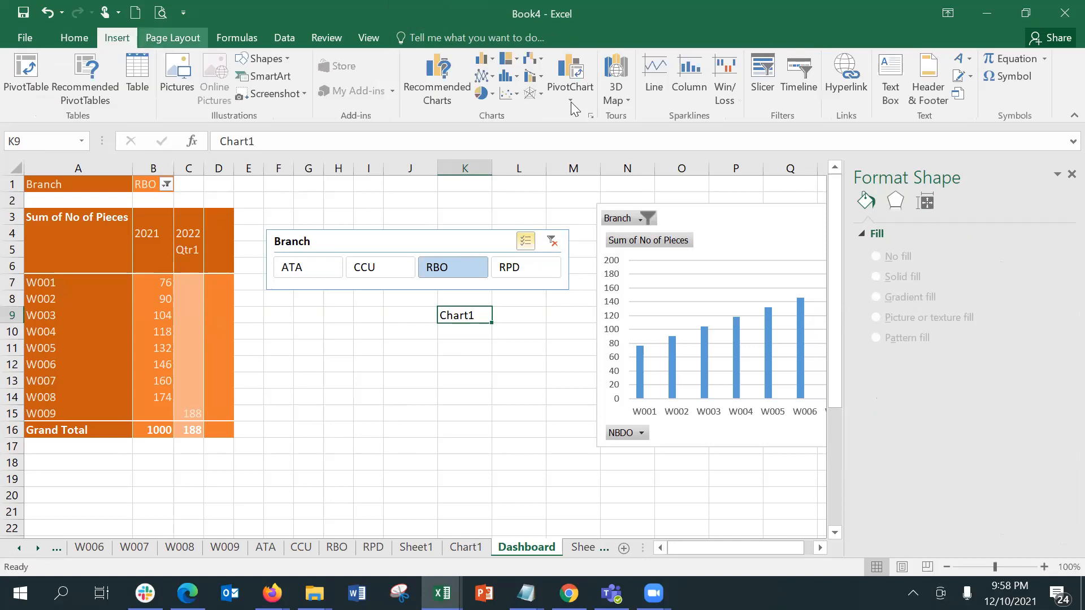
left_click(852, 87)
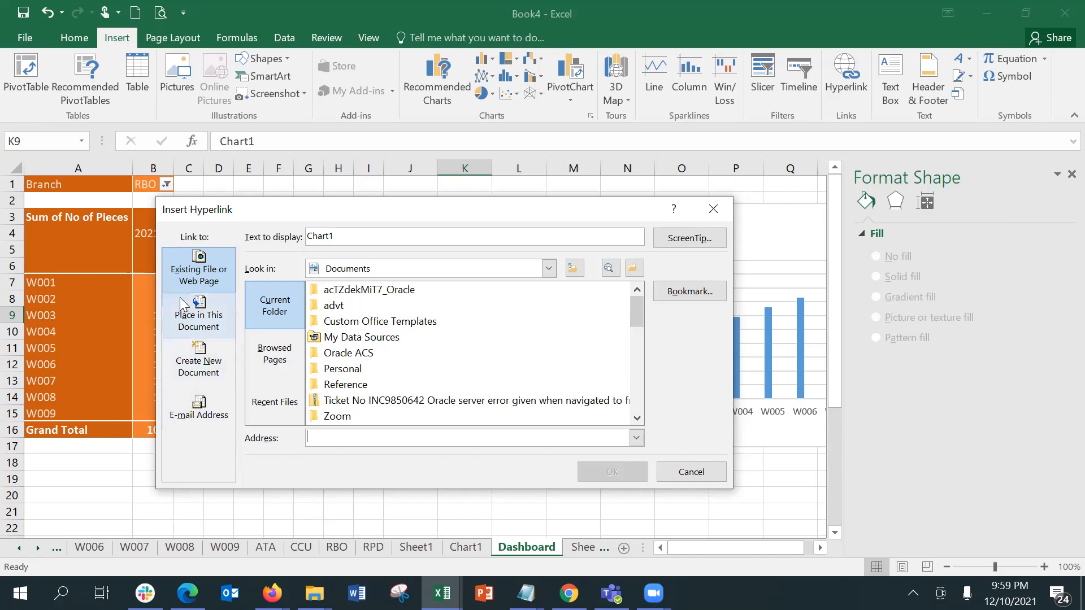
left_click(194, 326)
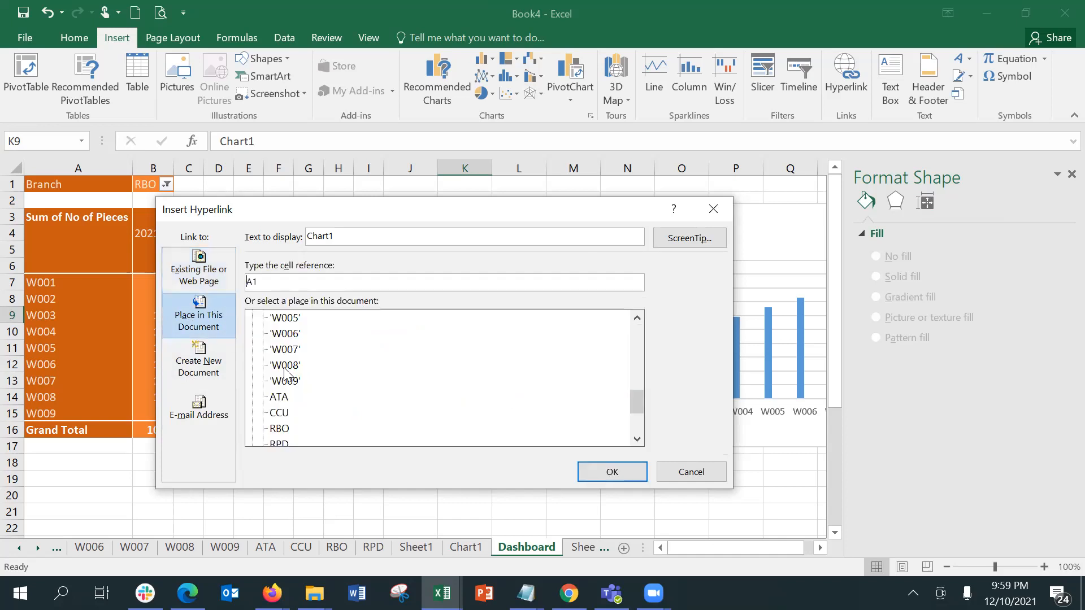
left_click_drag(637, 402, 640, 422)
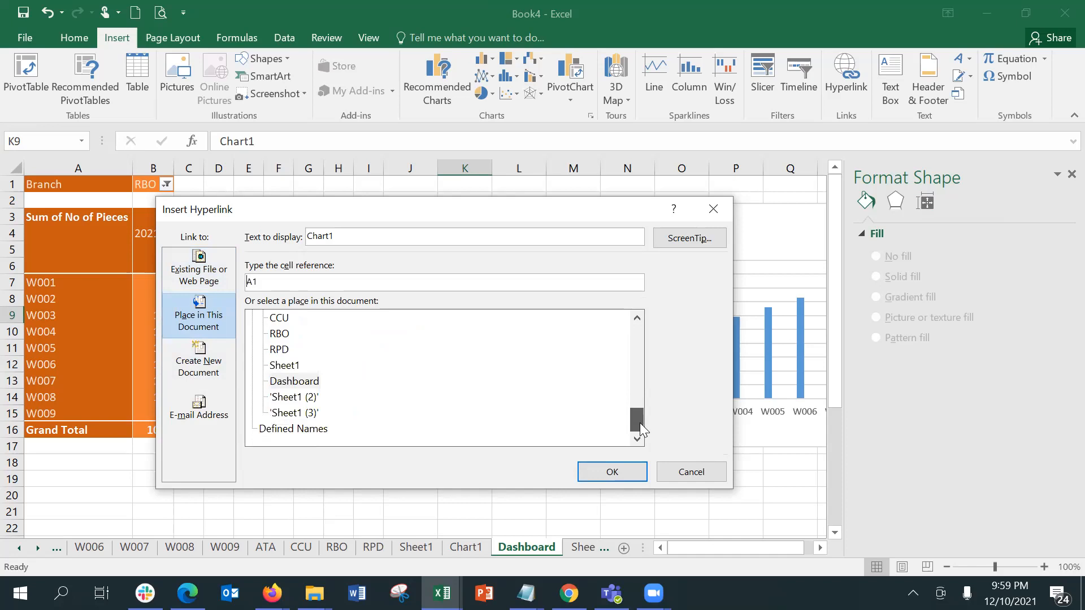
left_click_drag(640, 423, 640, 424)
left_click_drag(636, 428, 618, 441)
left_click(284, 364)
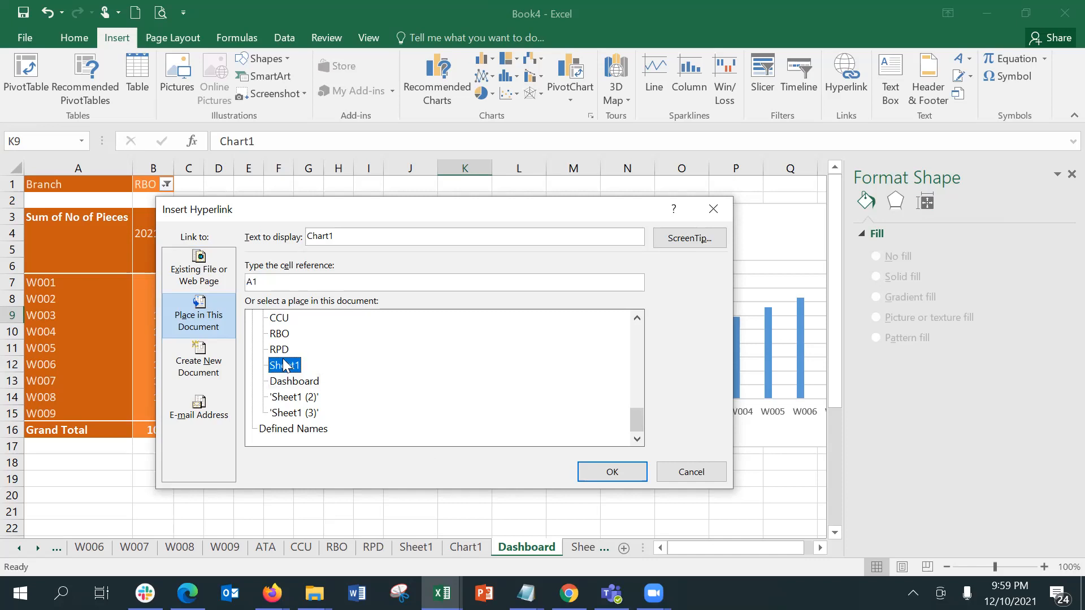
left_click(609, 470)
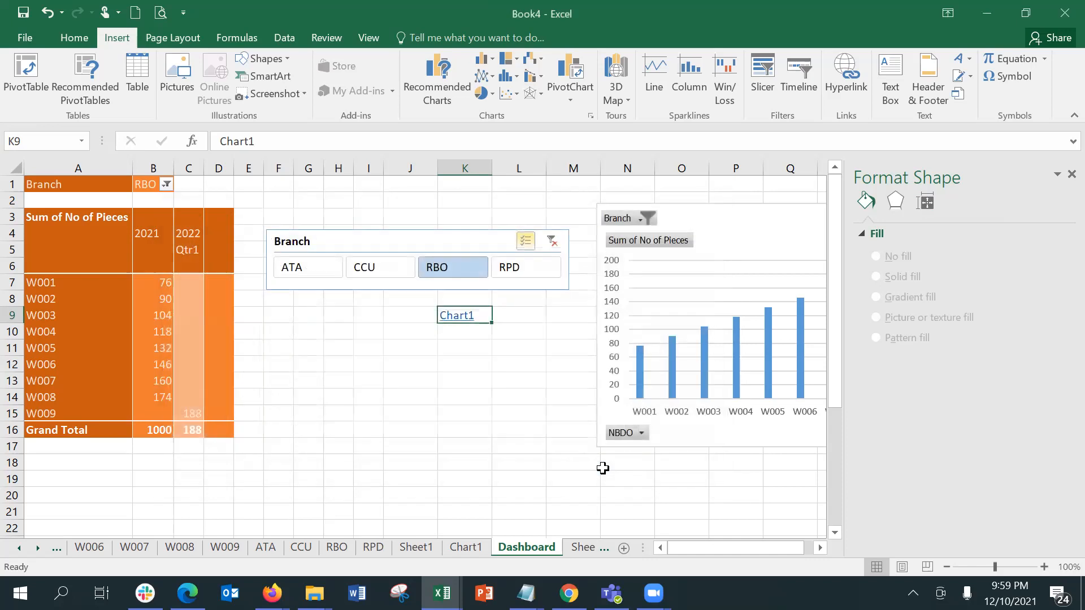
left_click(451, 313)
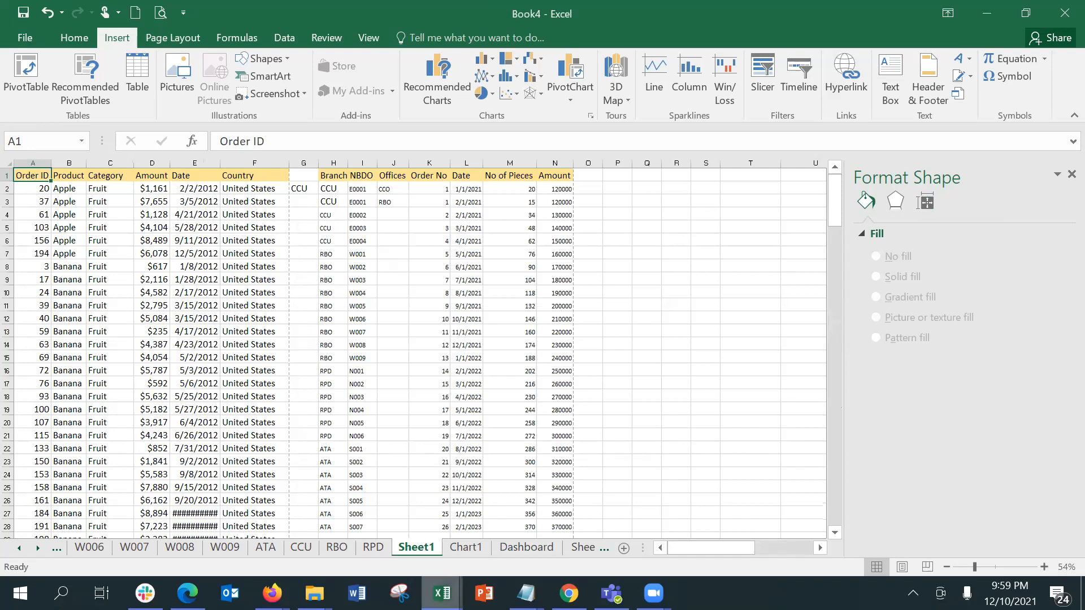
Step: Switch to the Training_File[EXERCISES] (5).xlsx workbook and try the Back link in cell A1 of the Employee Data sheet
mouse_move(442, 593)
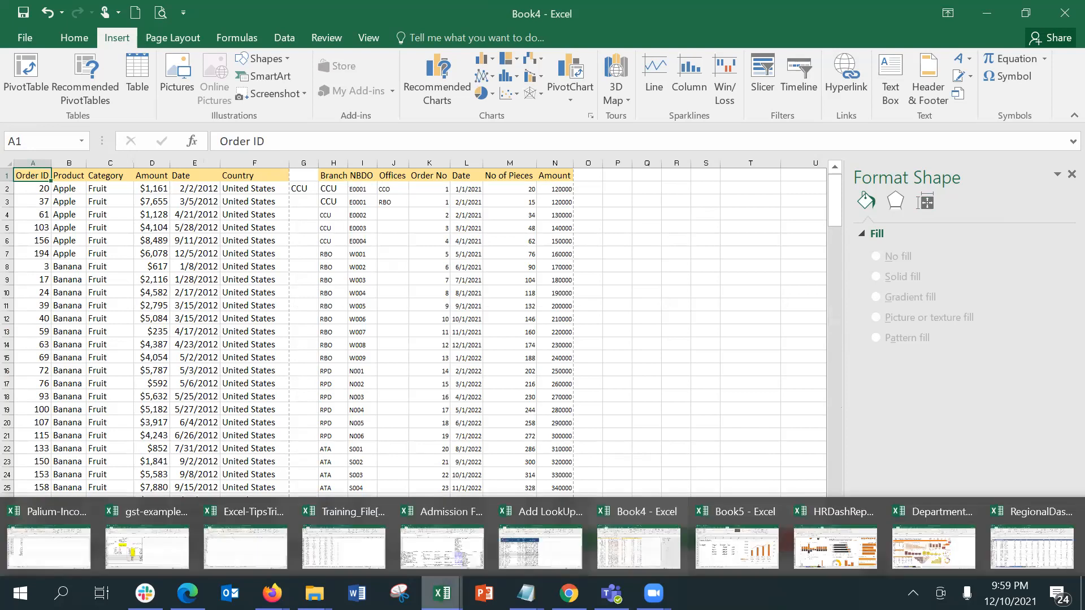
left_click(322, 517)
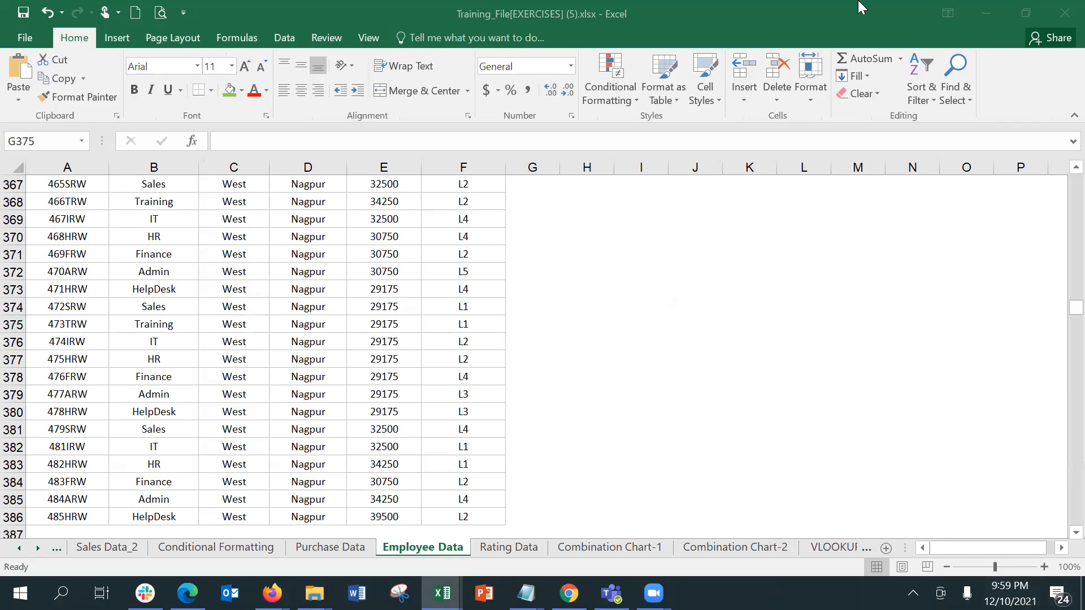
left_click(1058, 181)
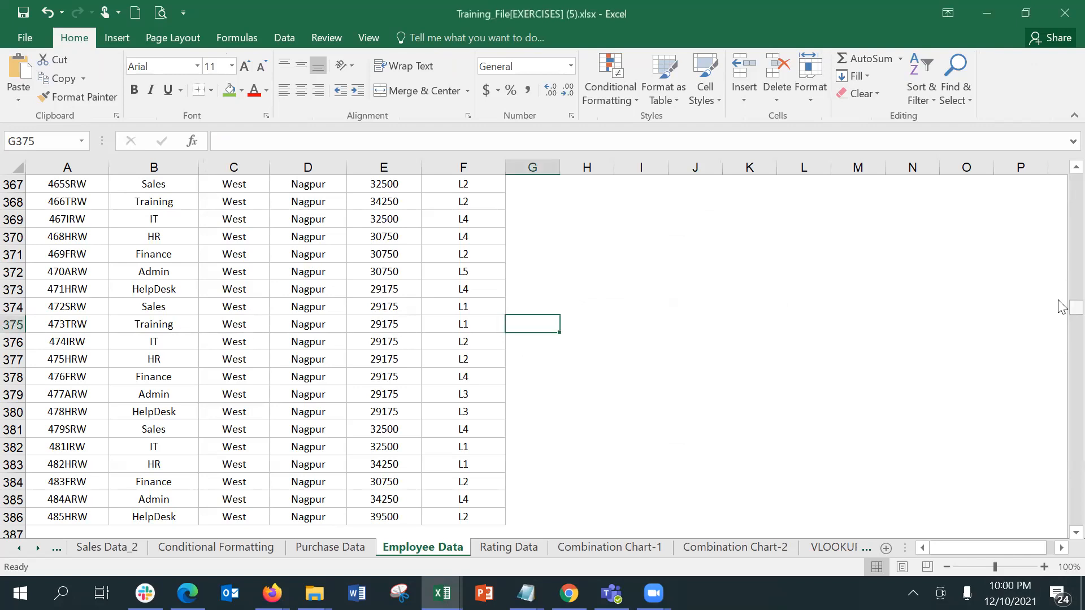
left_click_drag(1058, 110, 1062, 111)
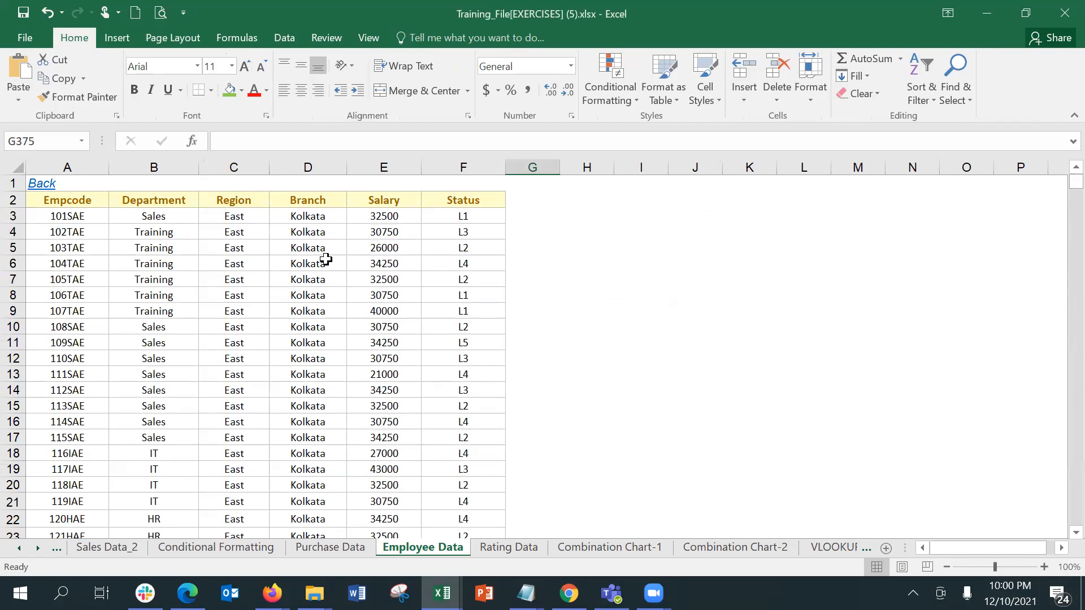
left_click(39, 189)
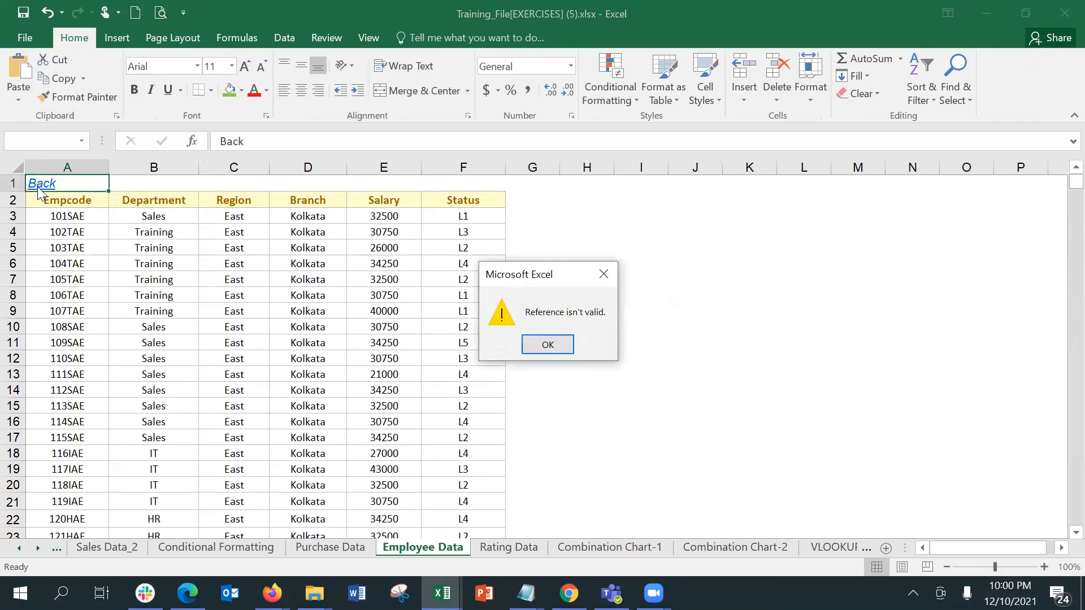
left_click(546, 345)
left_click(544, 344)
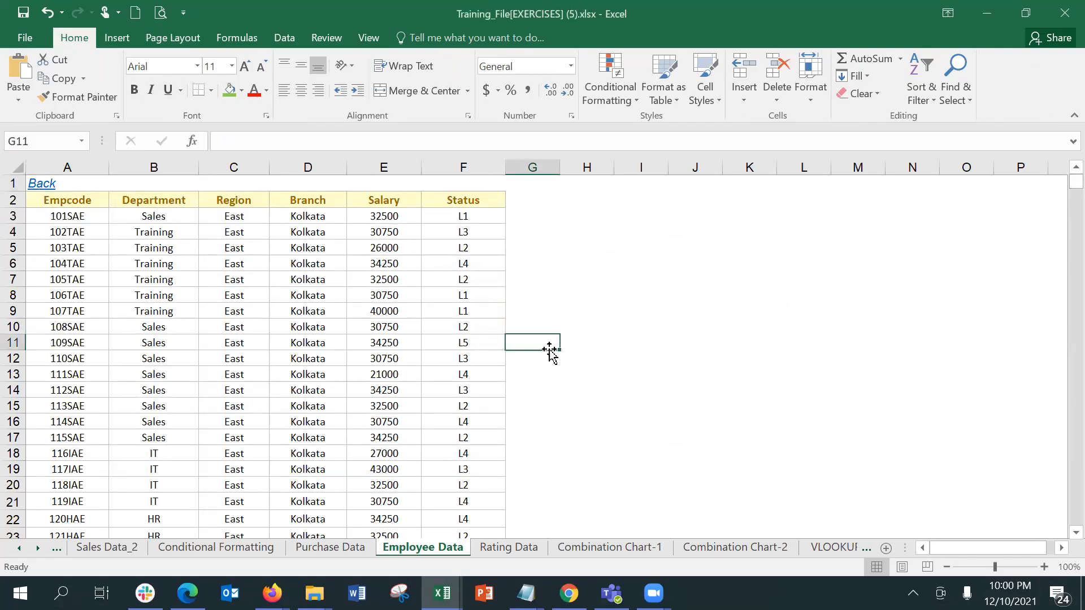
Step: Retarget the Back hyperlink in cell A1 of the Employee Data sheet to cell A1 of 'Summary Sheet' and follow it
left_click(50, 190)
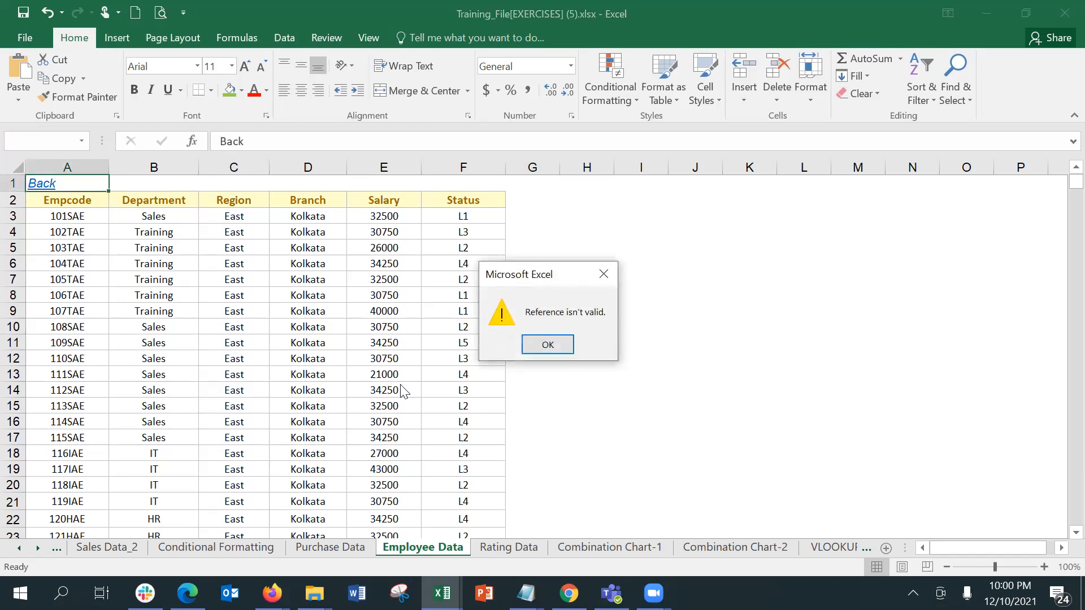
left_click(547, 345)
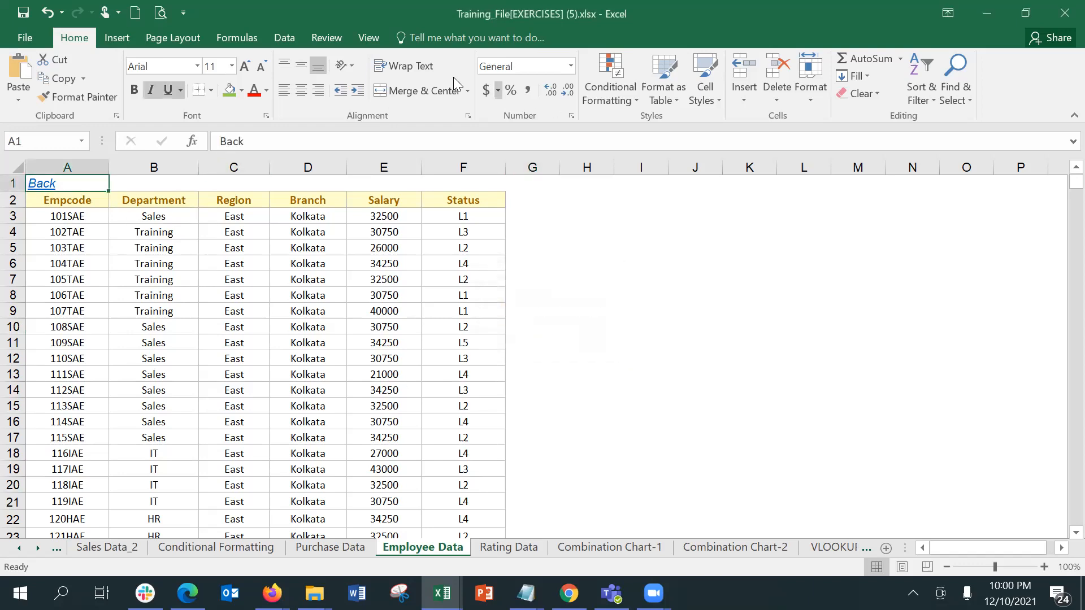
left_click(116, 39)
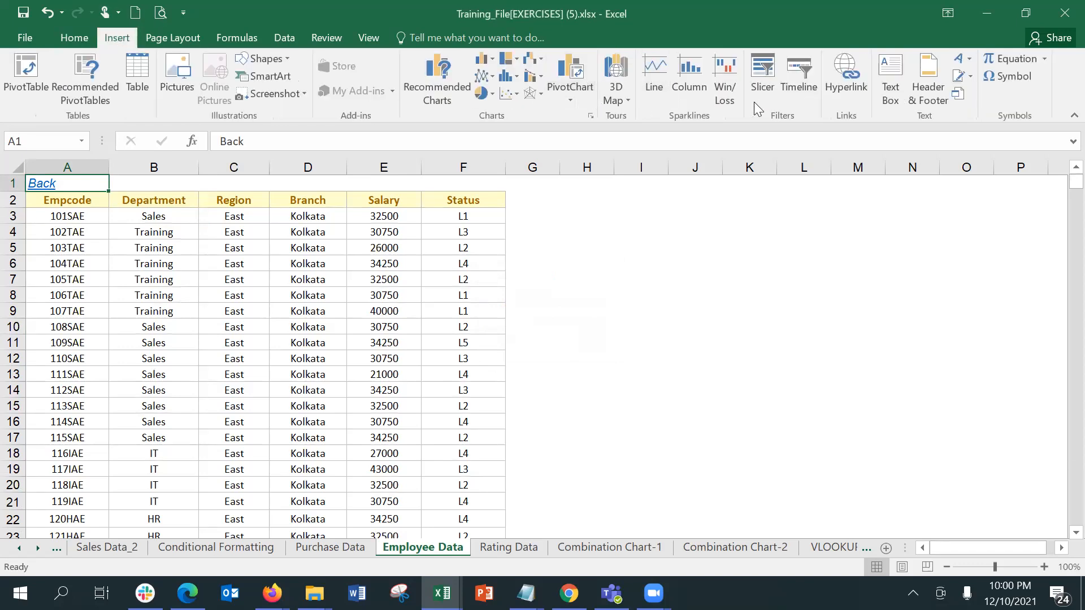
left_click(844, 96)
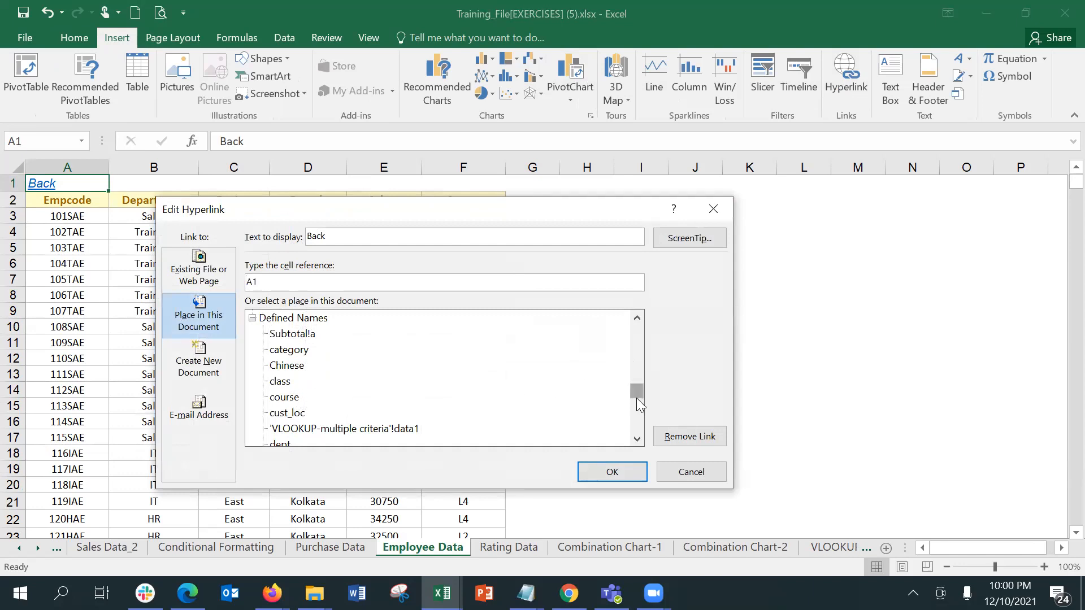
left_click_drag(636, 398, 624, 310)
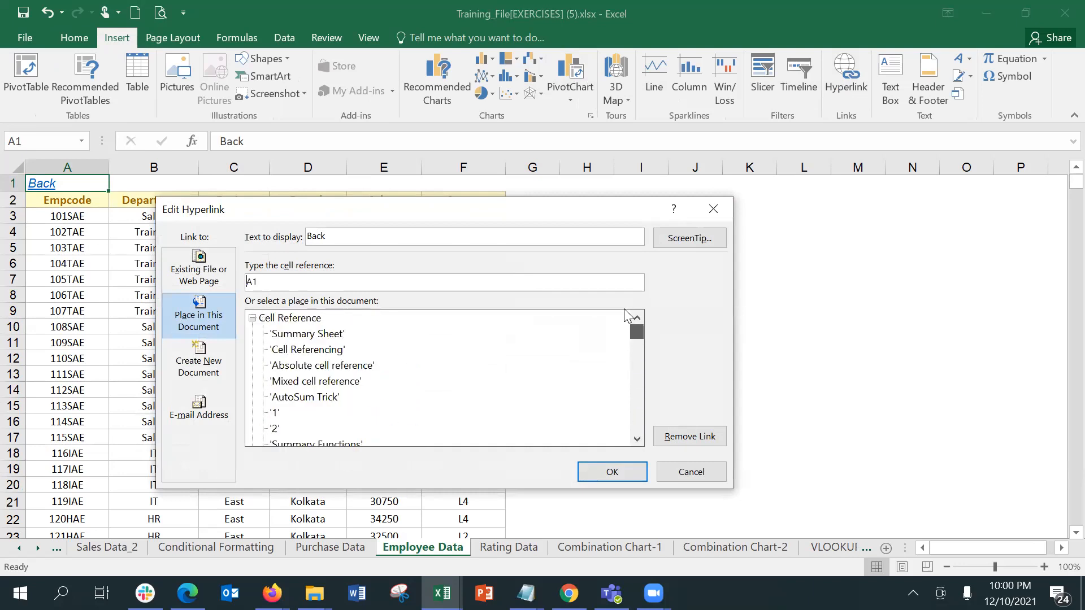
left_click(317, 336)
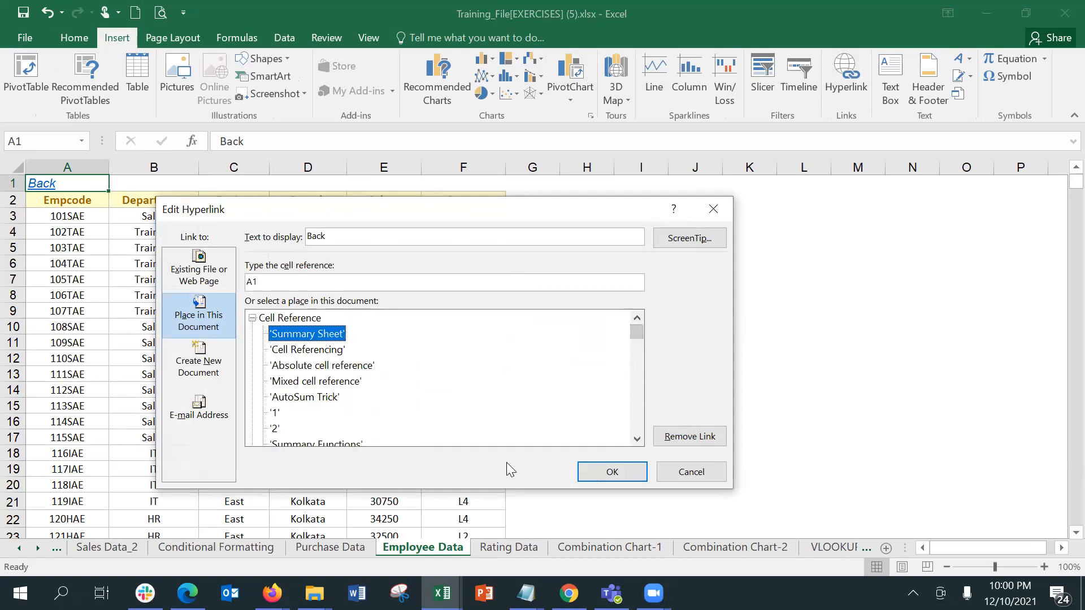
left_click(605, 479)
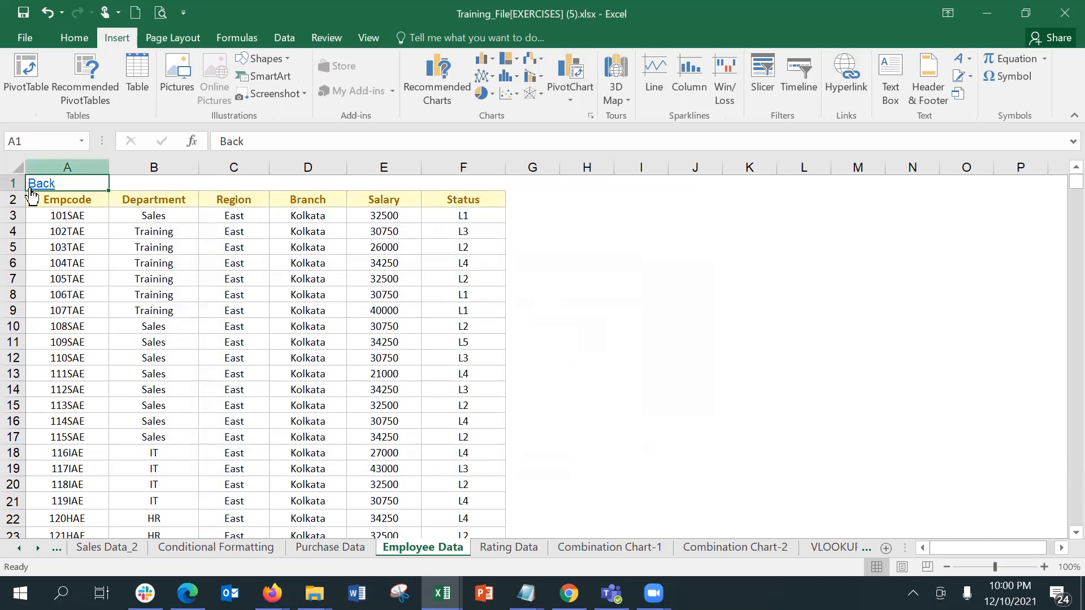
left_click(48, 182)
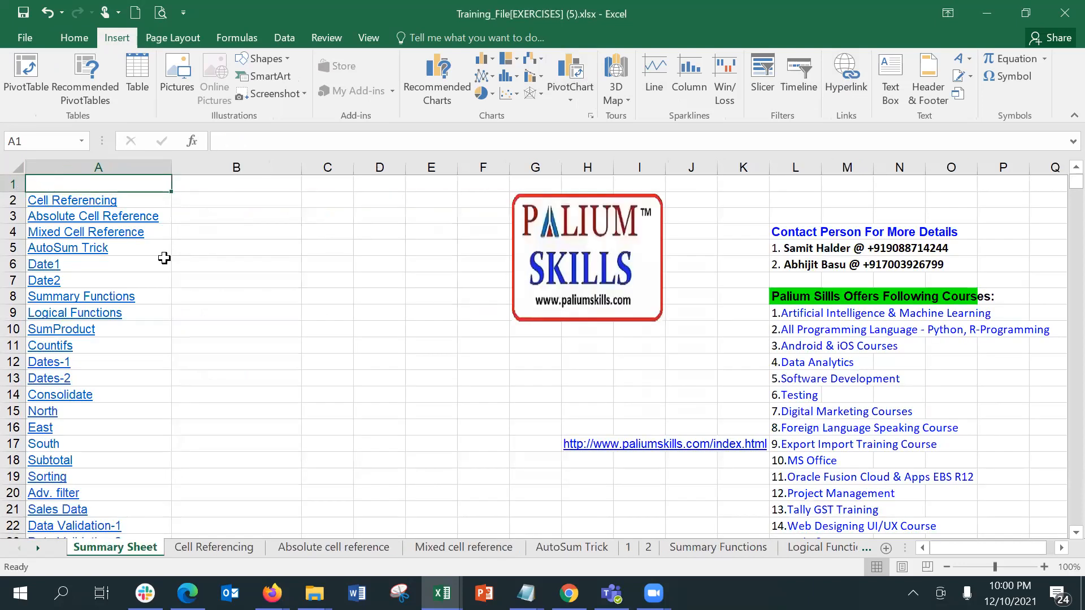
Step: Point the Cell Referencing hyperlink in A2 of the Summary Sheet to cell A1 of the 'Cell Referencing' sheet and follow it
left_click(94, 199)
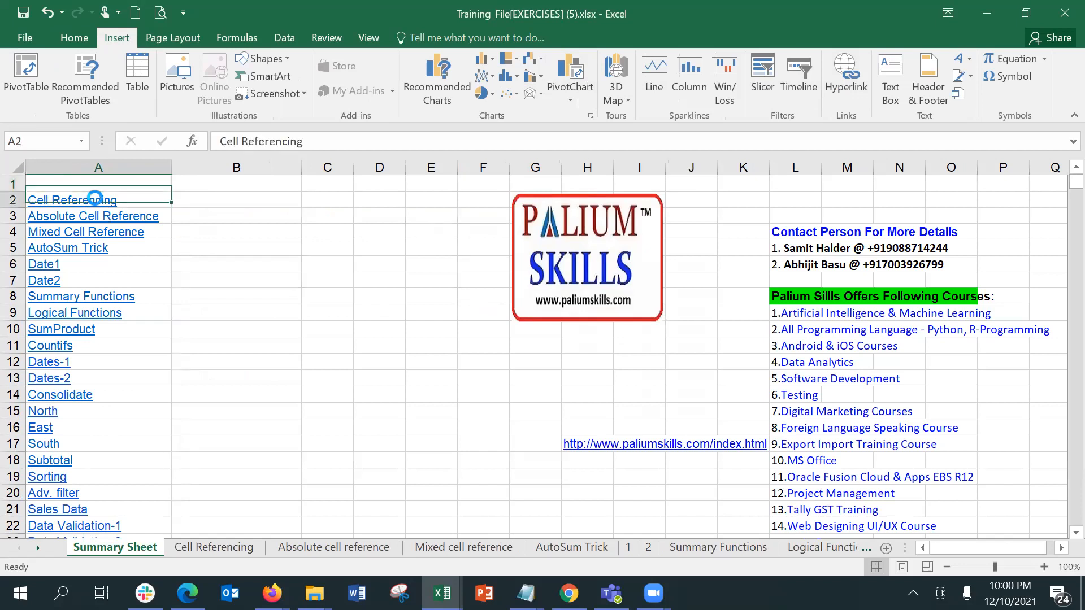
left_click(546, 348)
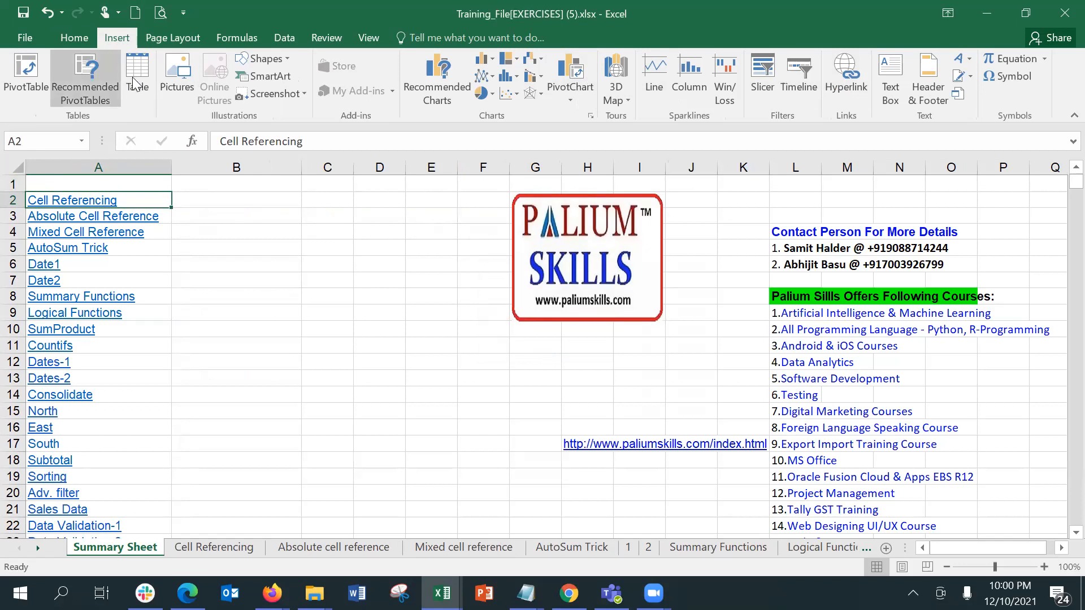
left_click(849, 91)
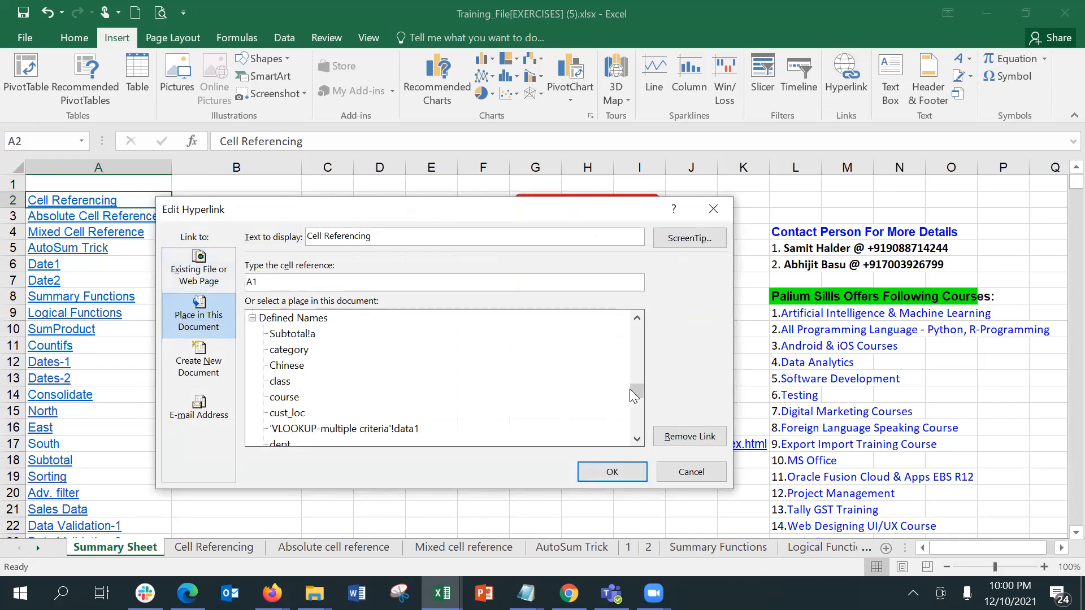
left_click_drag(636, 394, 637, 303)
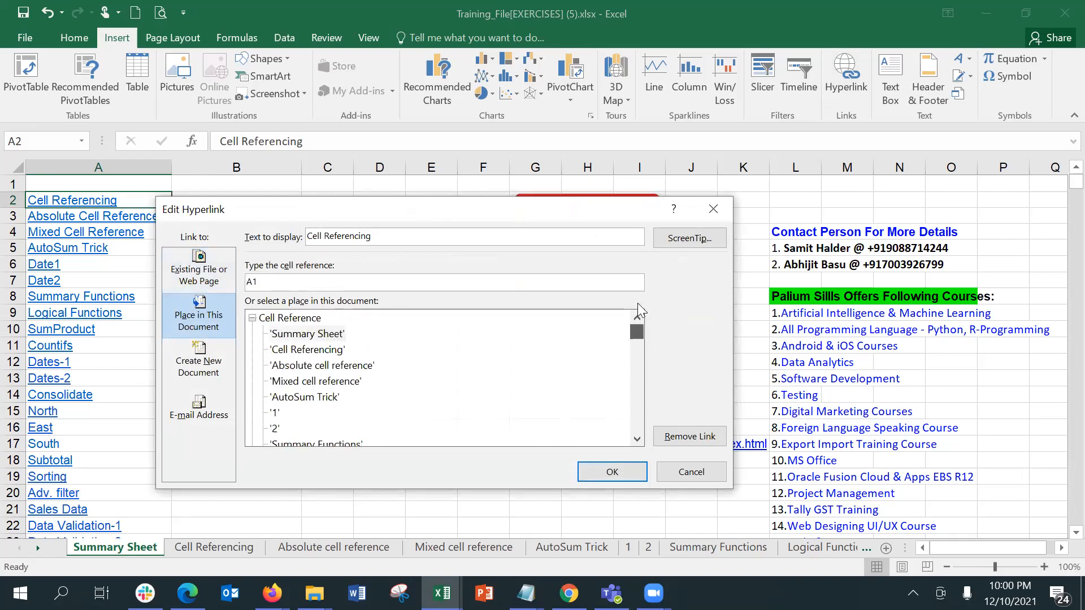
left_click(333, 350)
left_click(616, 470)
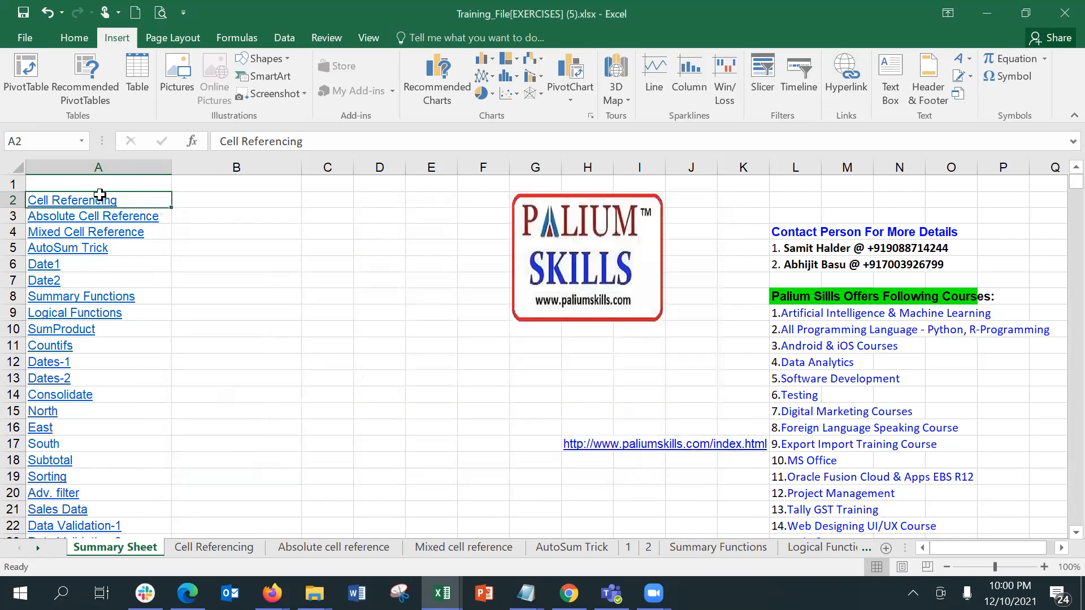
left_click(101, 200)
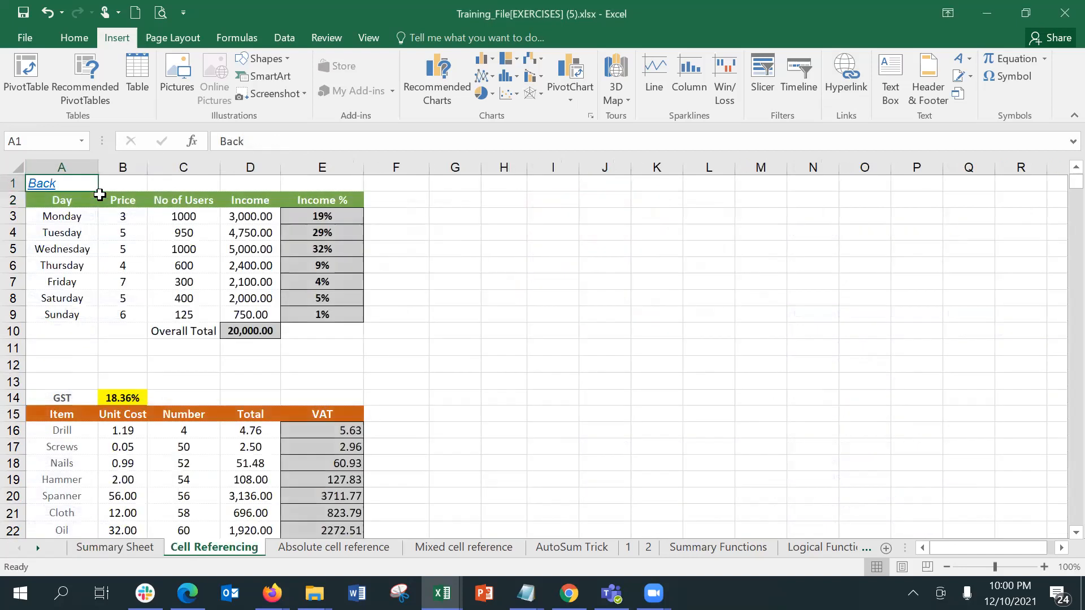
Step: Retarget the Back hyperlink in A1 of the Cell Referencing sheet to cell A1 of 'Summary Sheet' and follow it
left_click(48, 185)
left_click(551, 344)
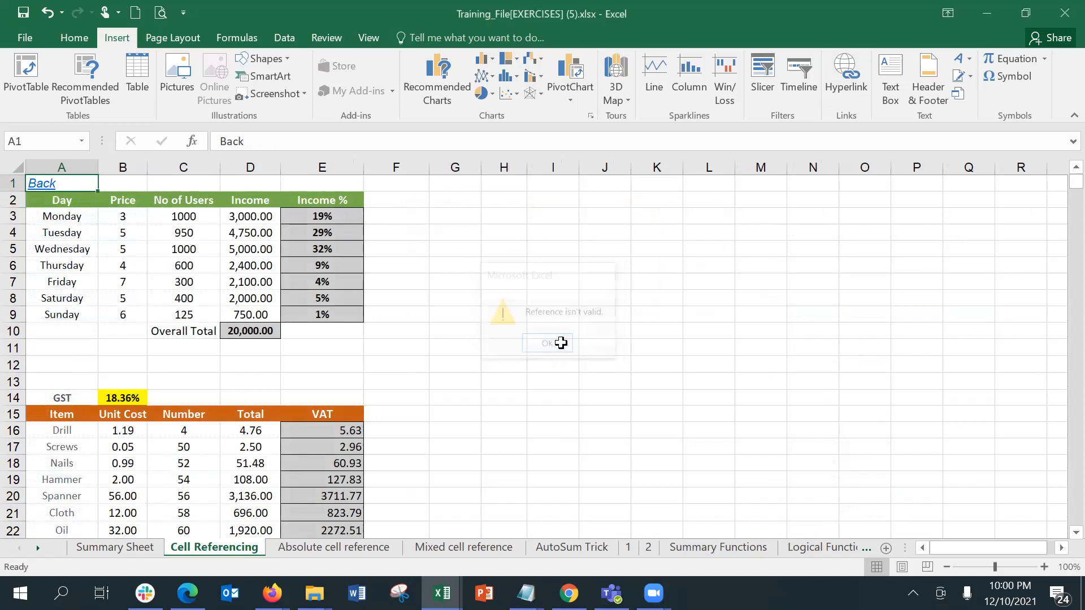
left_click(846, 81)
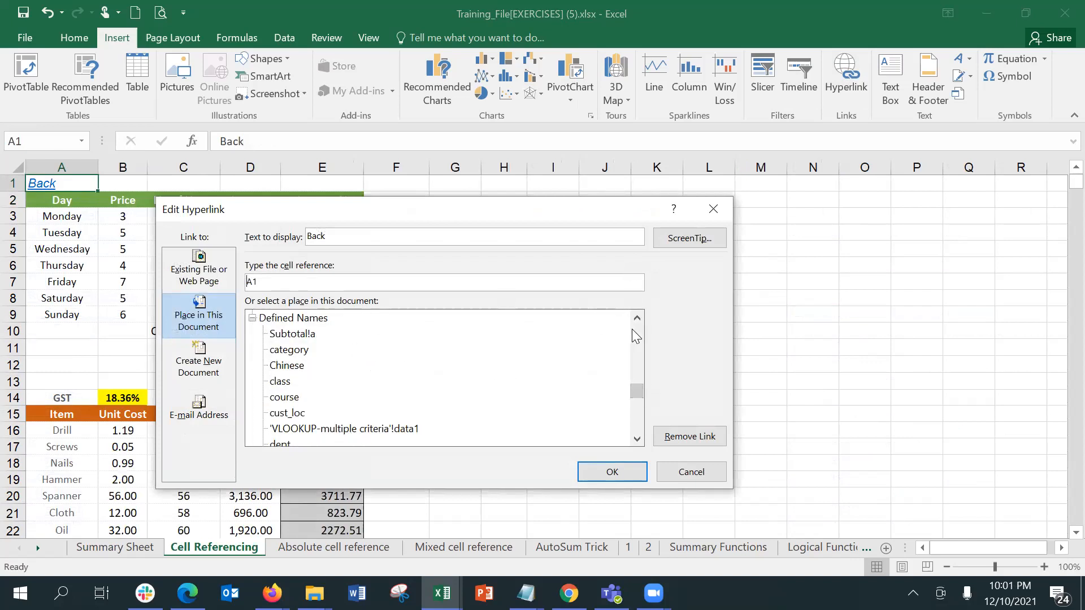
left_click_drag(641, 390, 638, 331)
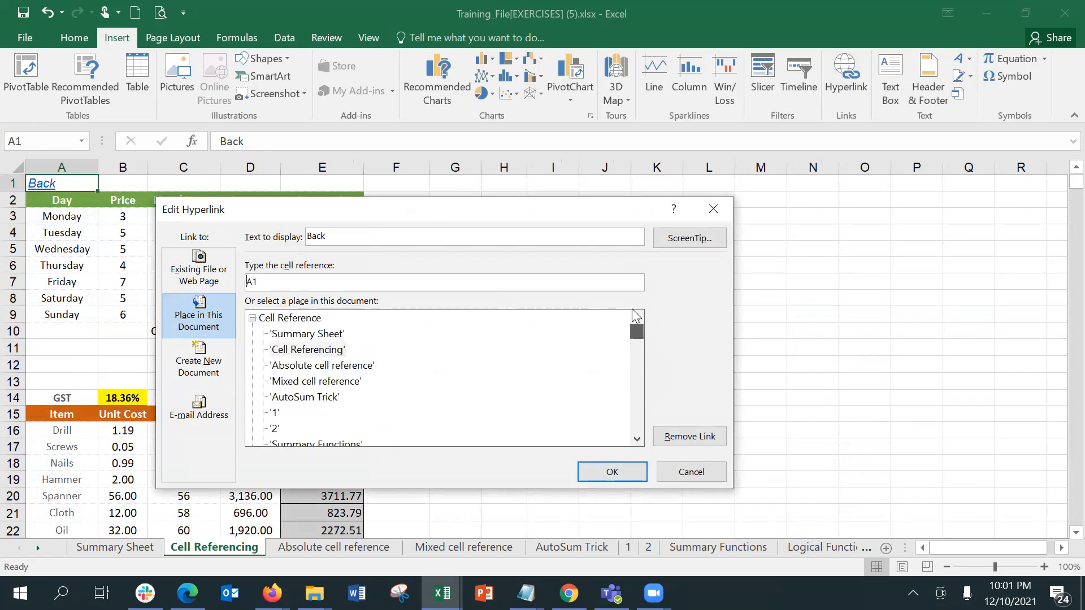
left_click(338, 338)
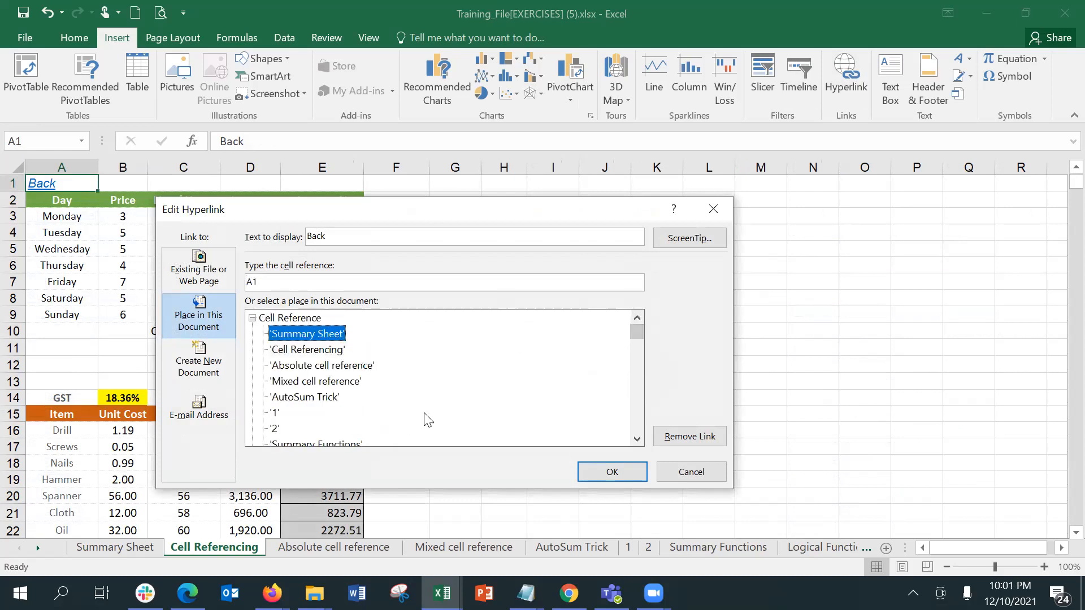
left_click(590, 470)
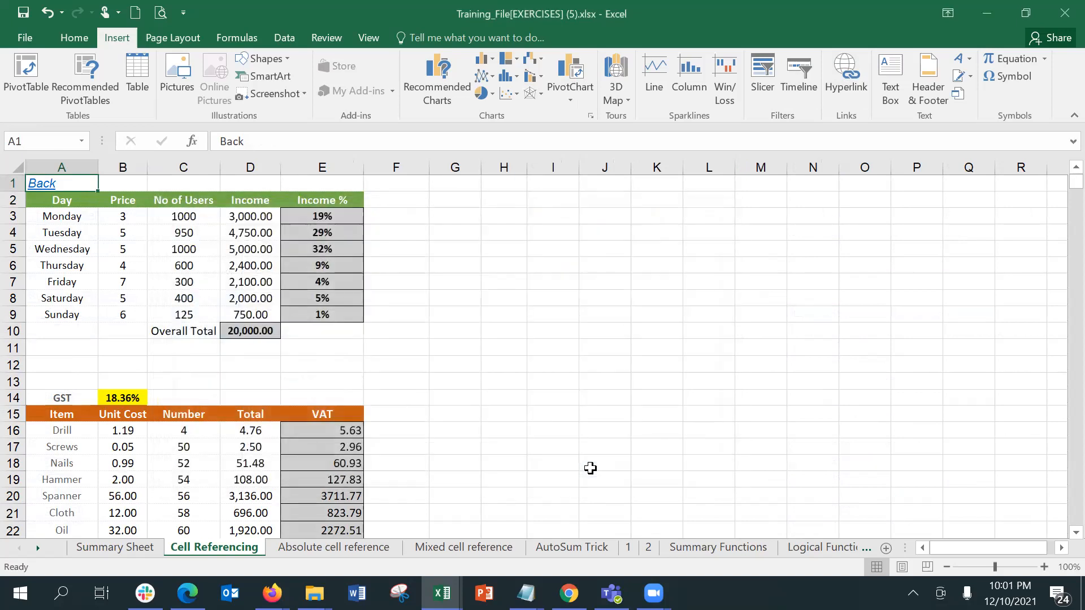
left_click(534, 347)
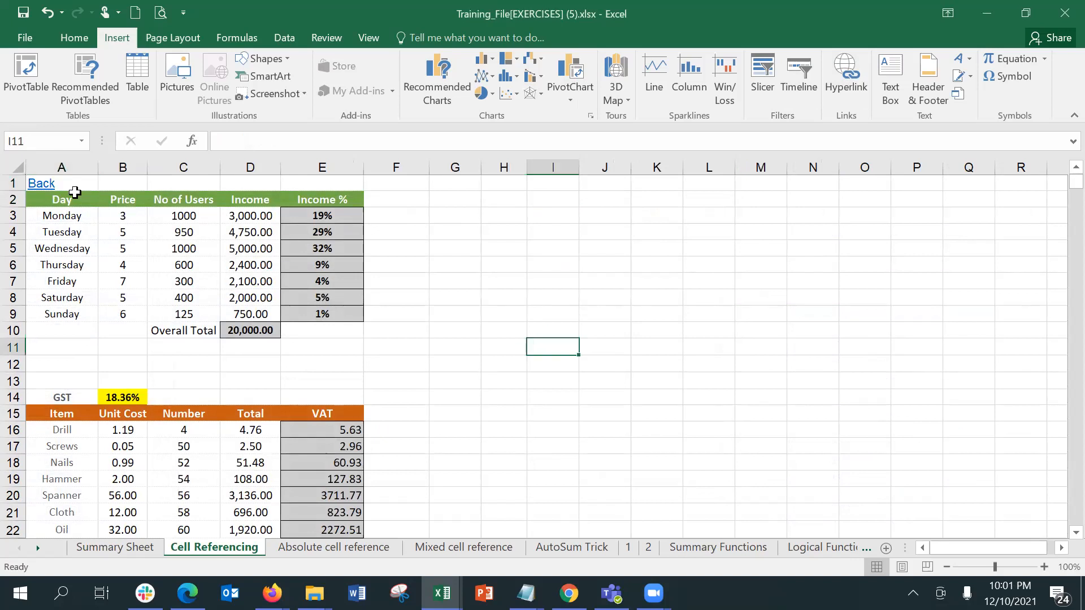
left_click(43, 181)
left_click(43, 181)
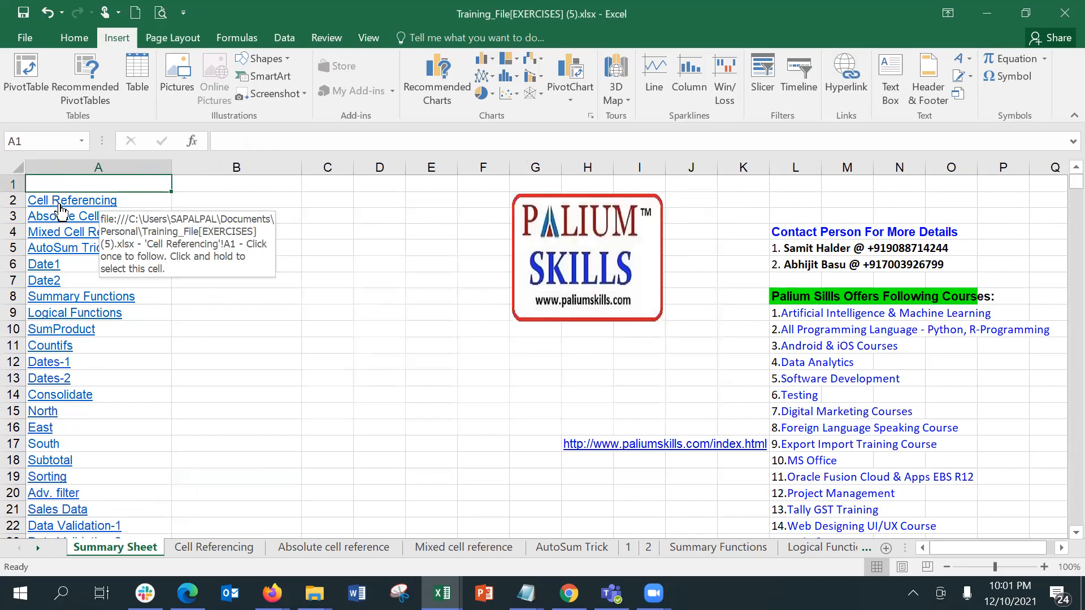
Step: Point the Absolute Cell Reference hyperlink in A3 to cell A1 of the 'Absolute cell reference' sheet and follow it
left_click(212, 219)
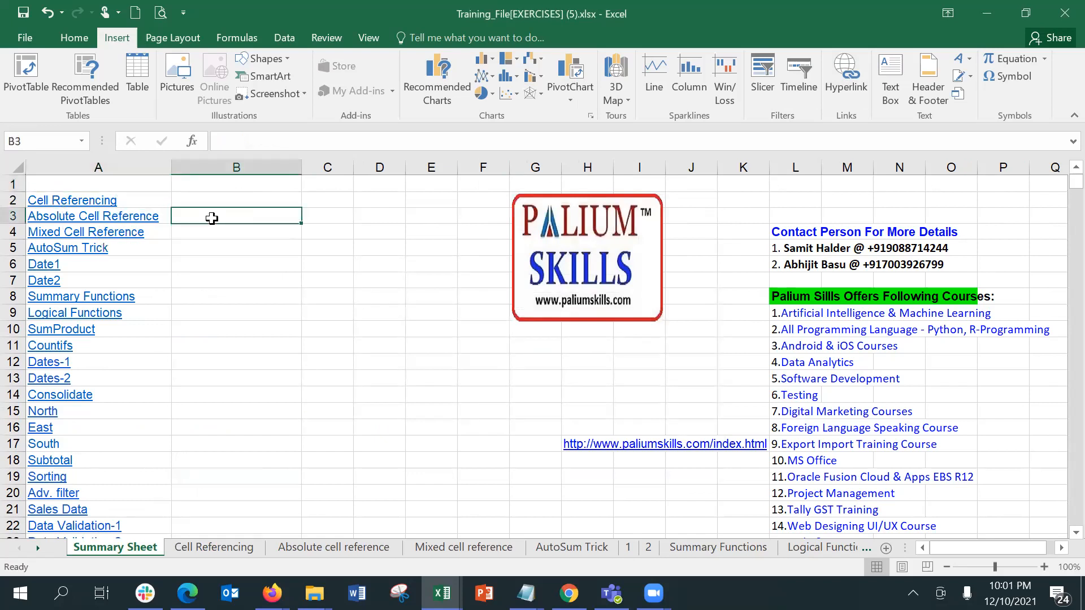
key("Left")
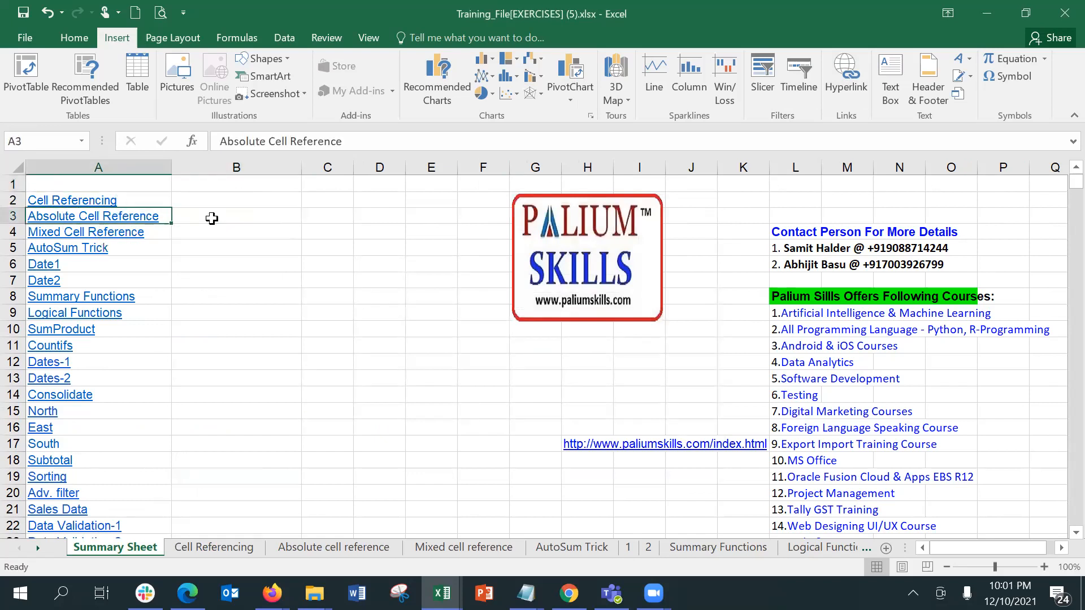
left_click(857, 80)
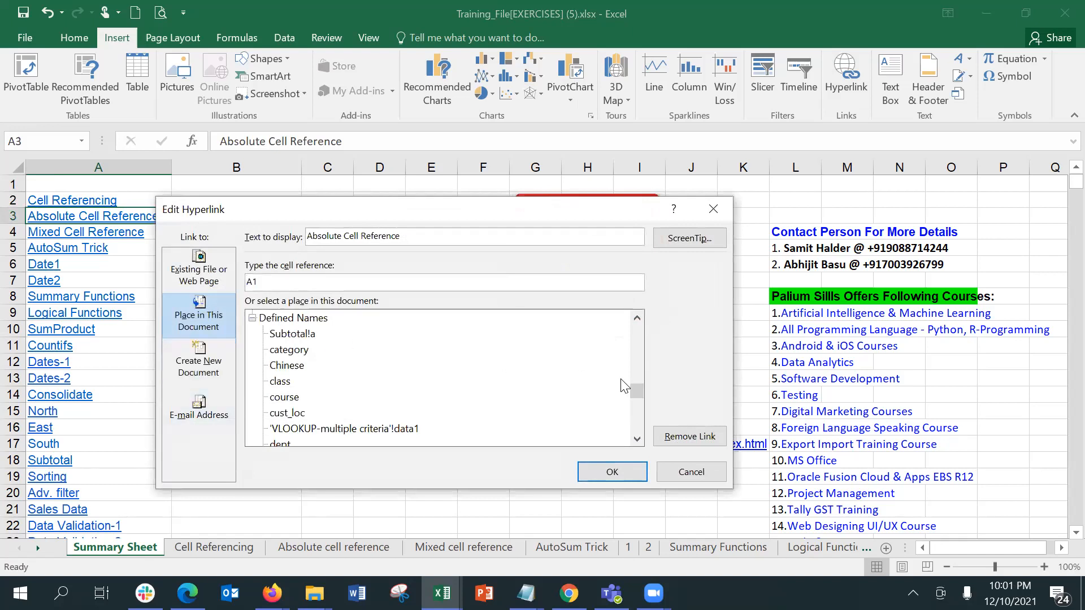
left_click_drag(633, 389, 635, 314)
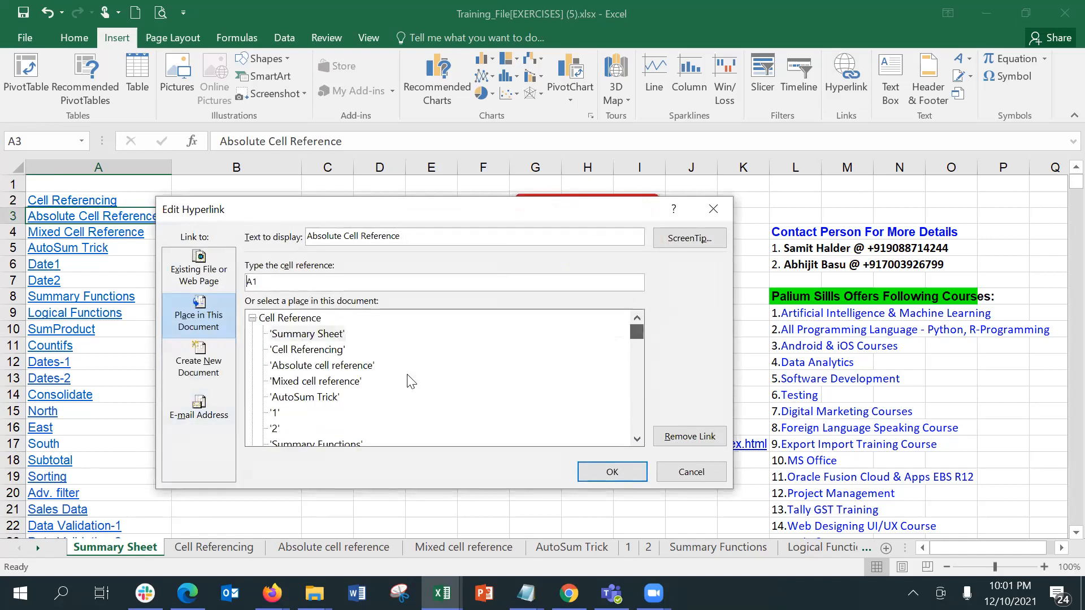
left_click(340, 366)
left_click(600, 471)
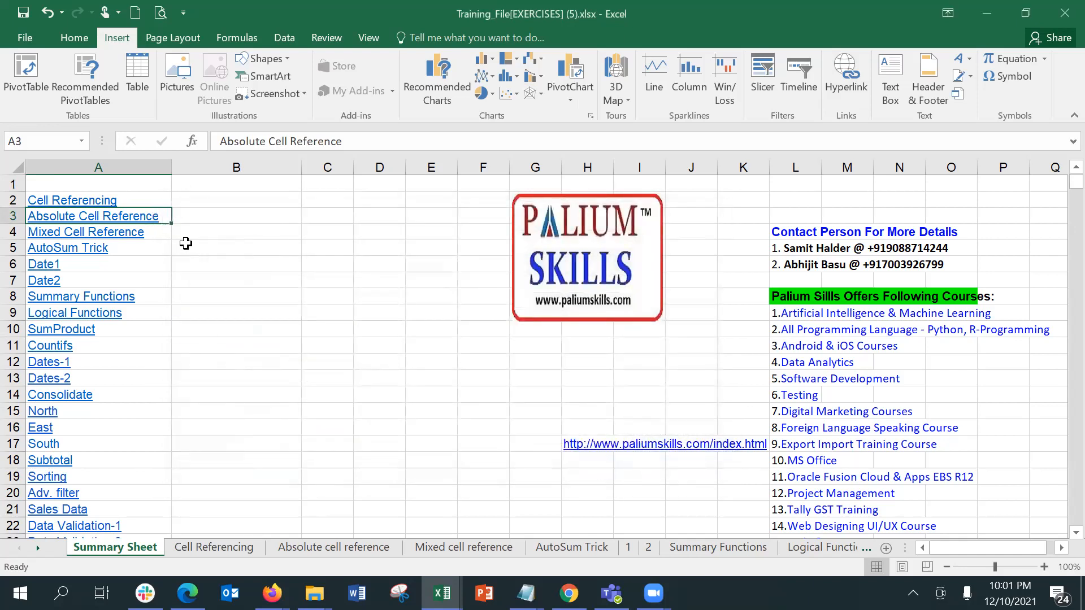
left_click(144, 216)
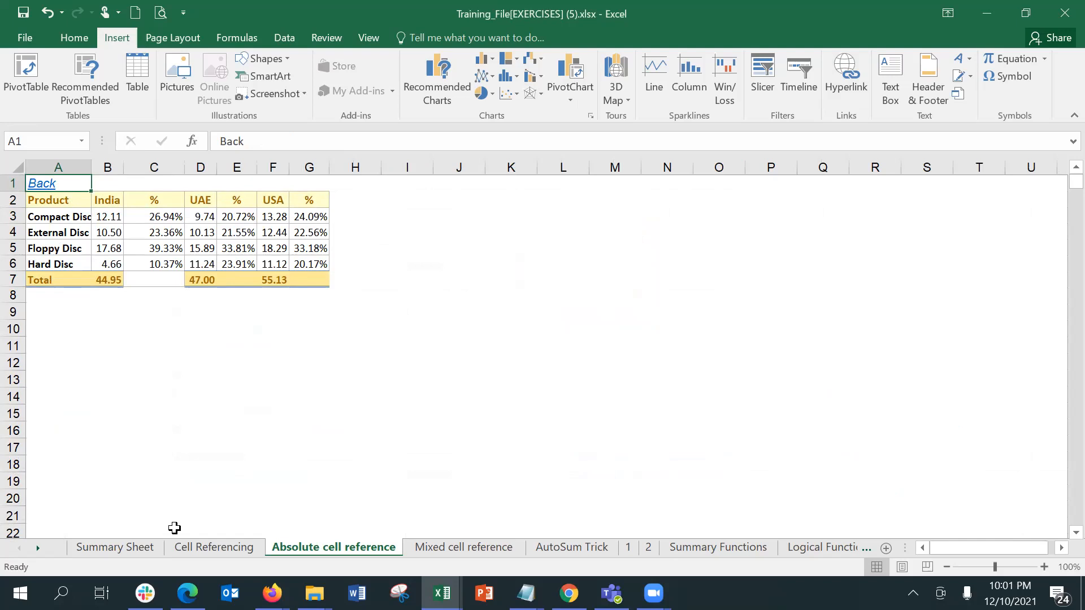
Step: Open the paliumskills.com website link in H17 of the Summary Sheet and return to the Training_File[EXERCISES] (5) workbook in Excel
left_click(156, 541)
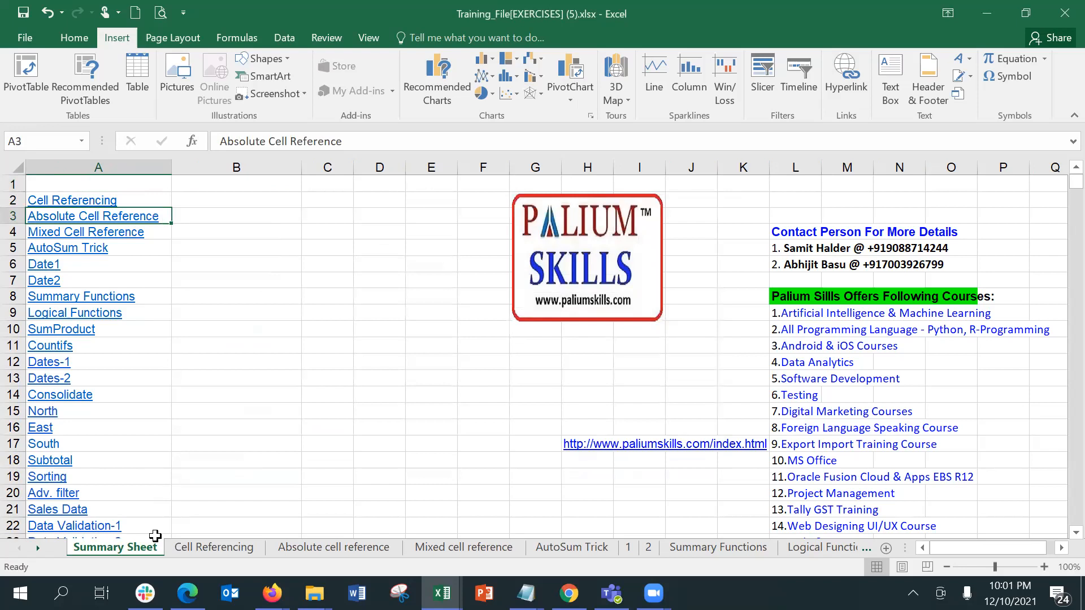
left_click(592, 448)
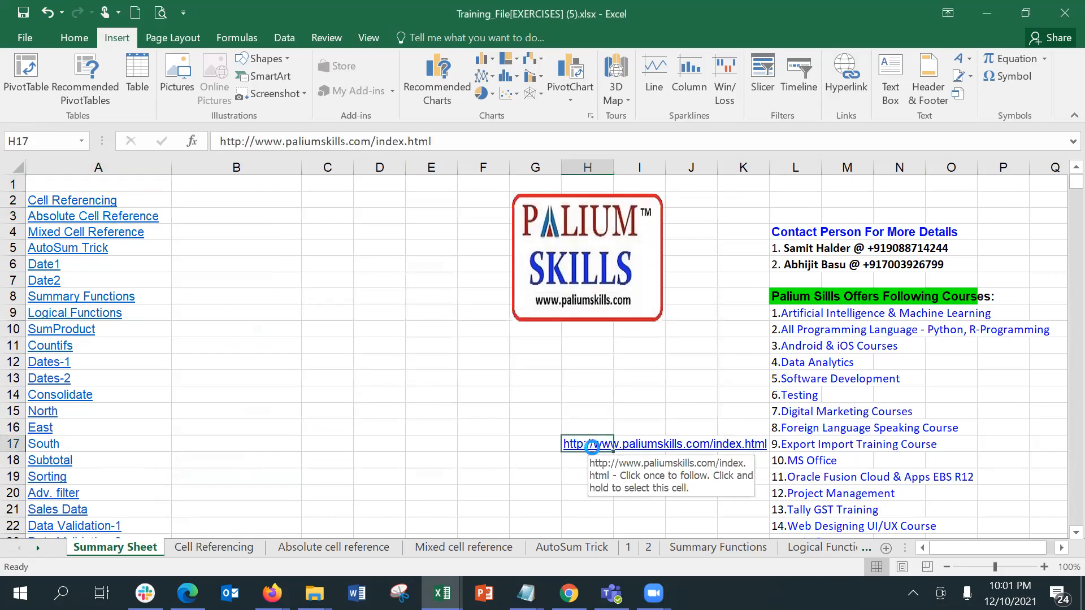
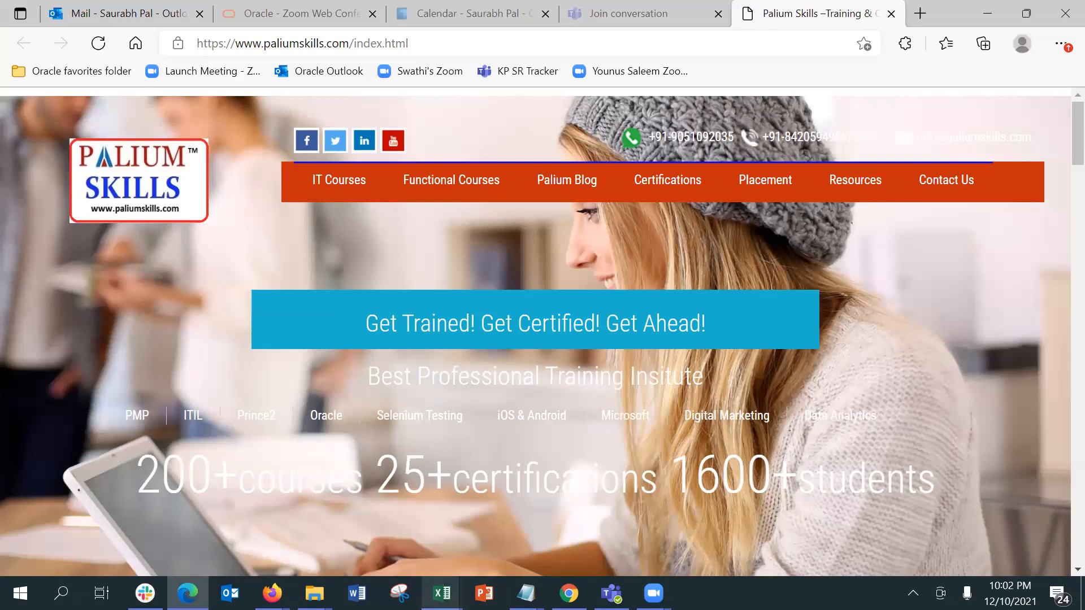
mouse_move(441, 594)
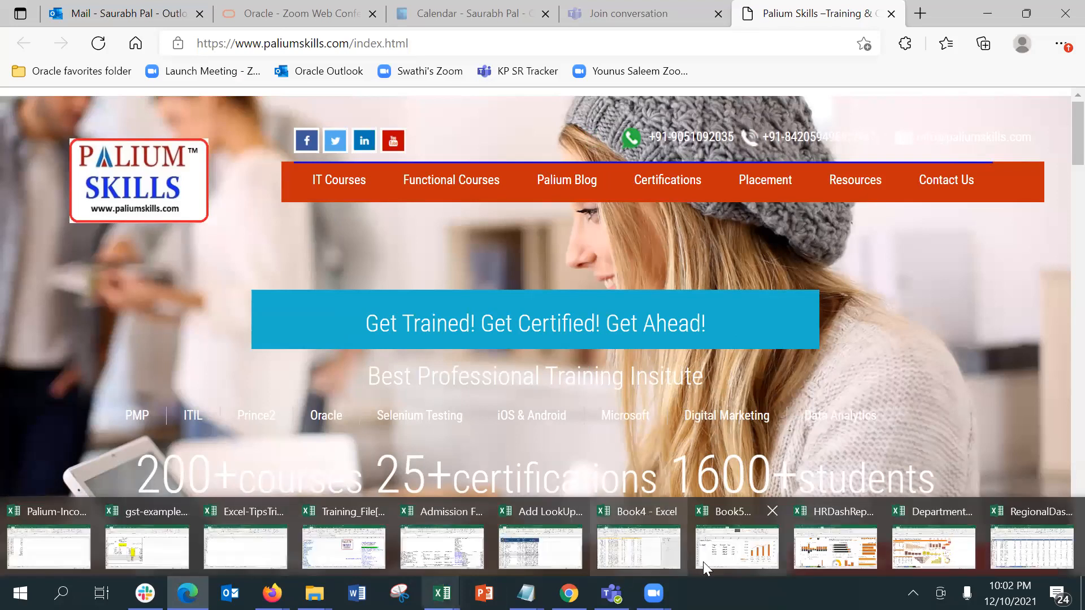
left_click(371, 537)
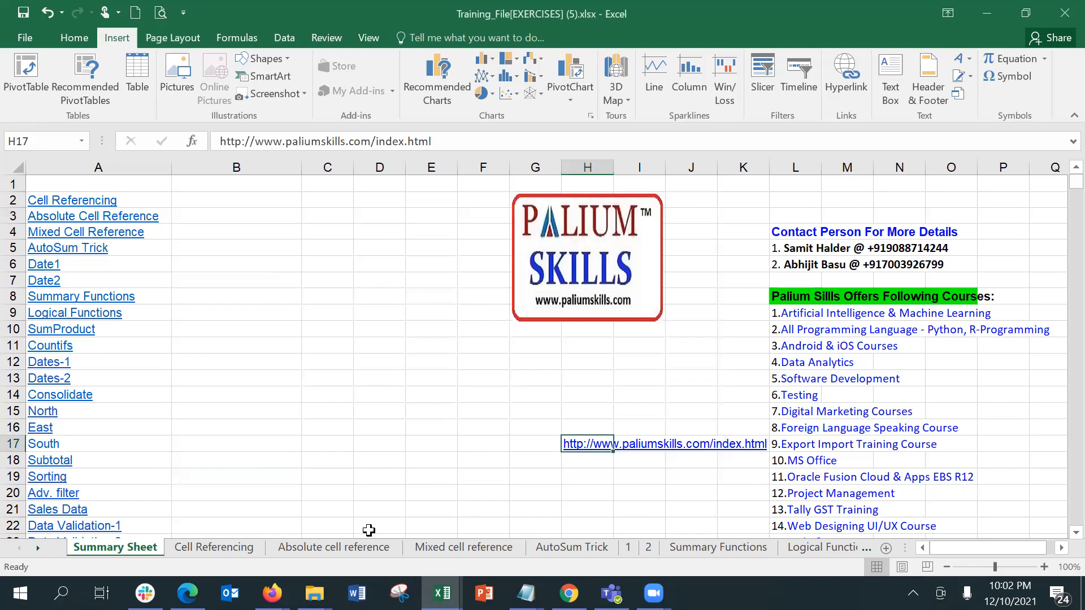
Step: View the Mixed cell reference and Cell Referencing sheets
left_click(270, 202)
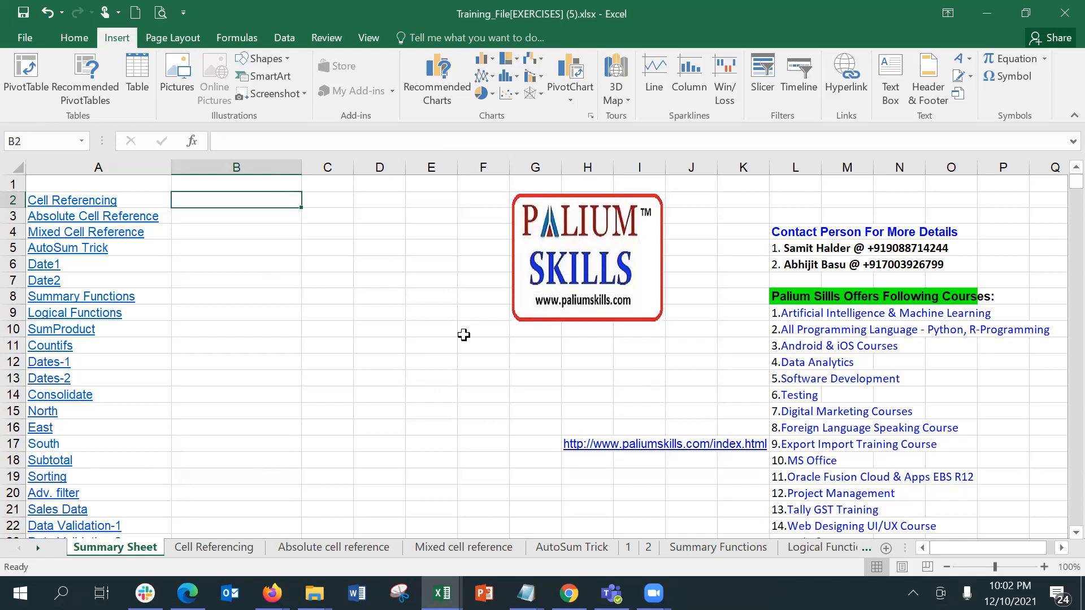
left_click(462, 555)
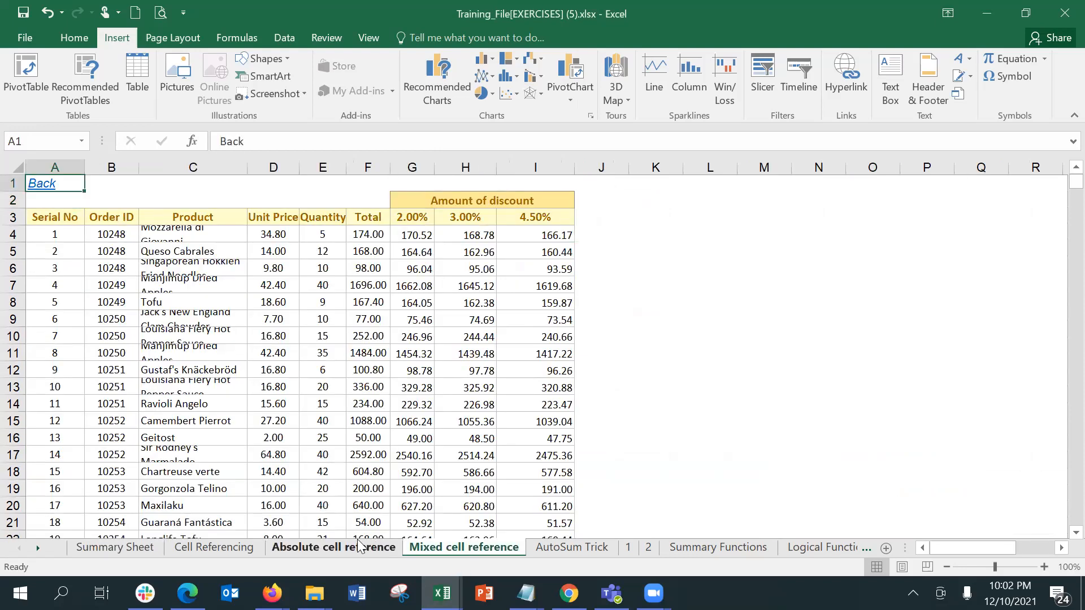
left_click(209, 548)
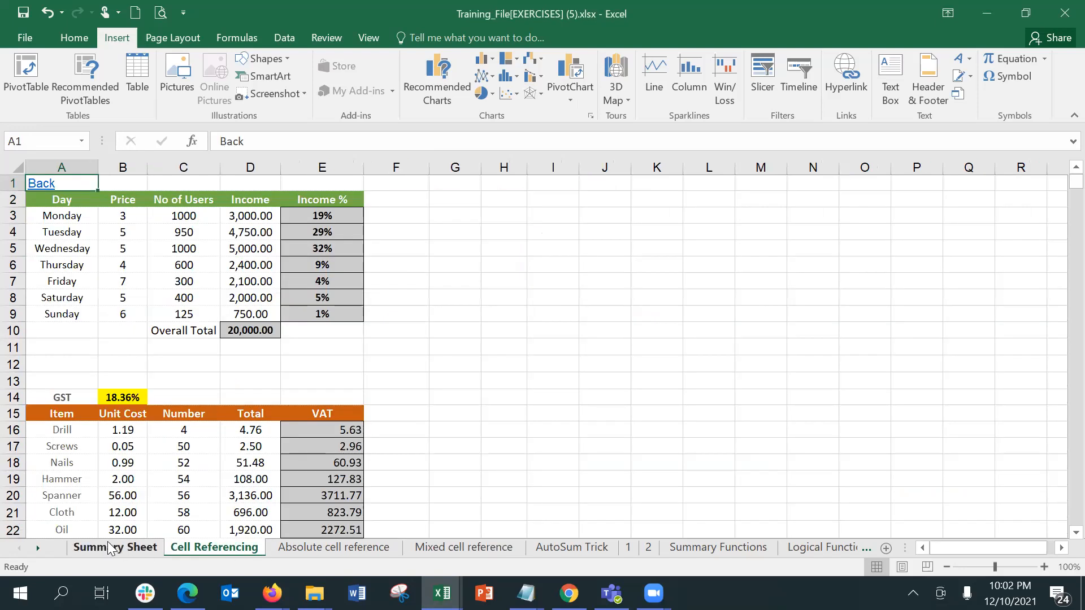
Step: Return to the Summary Sheet and make A1 the active cell
left_click(109, 547)
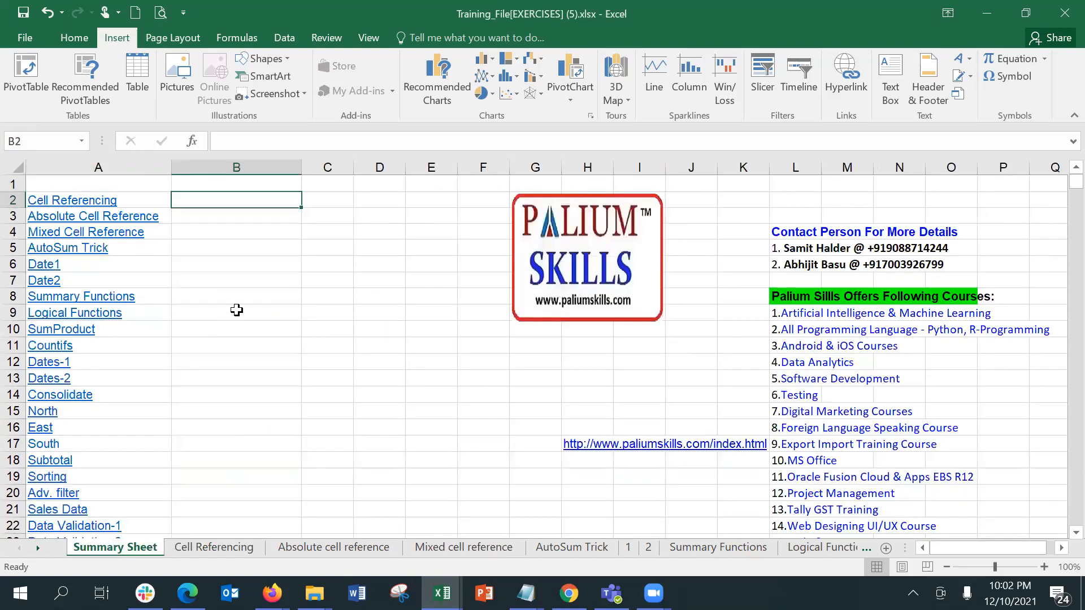
key("Up")
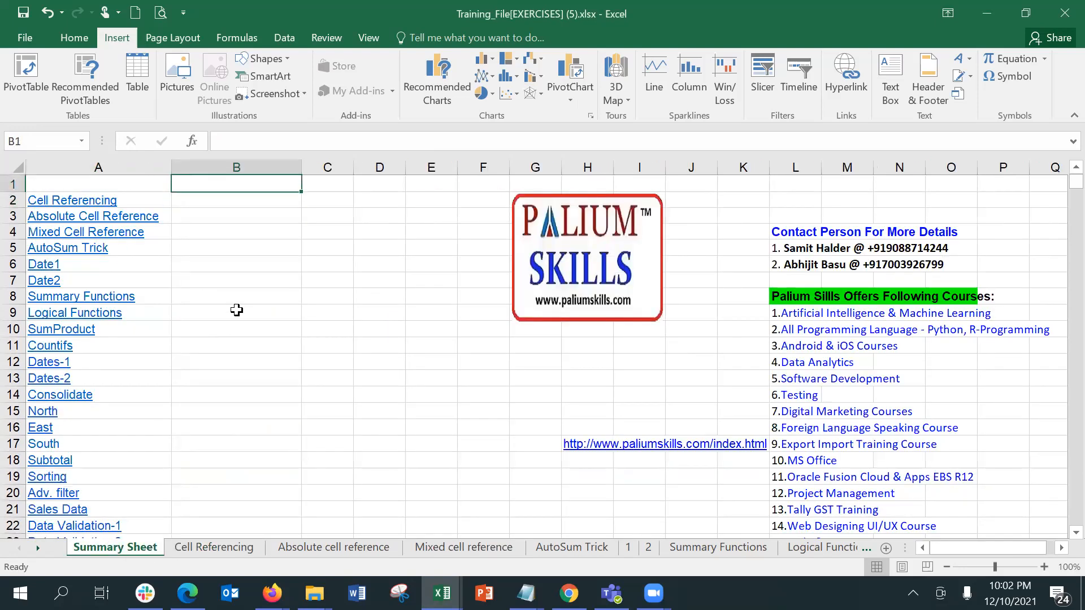
key("Left")
key("Down")
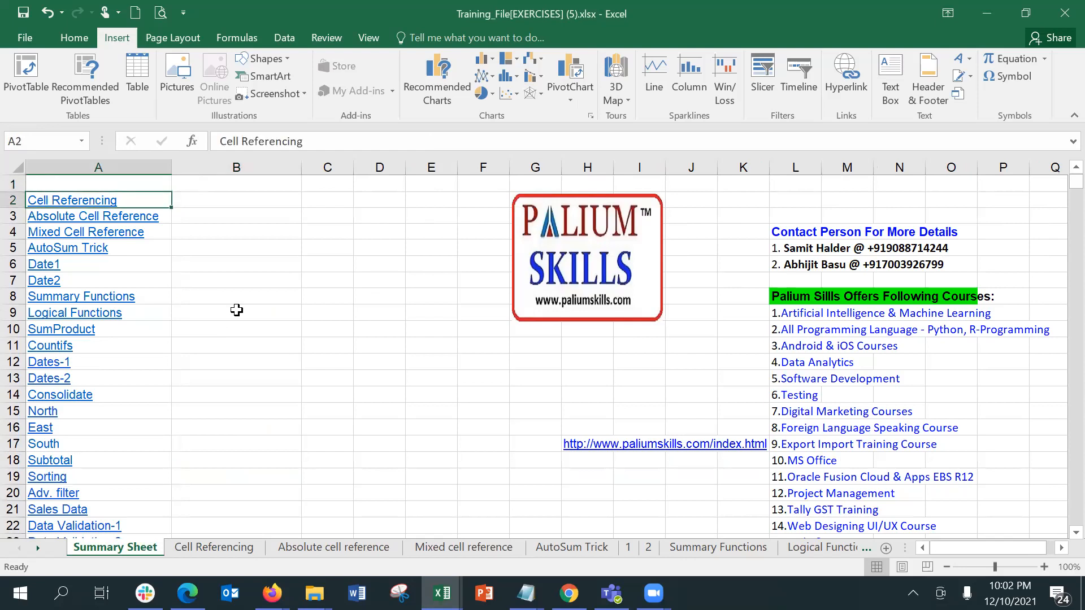
key("Up")
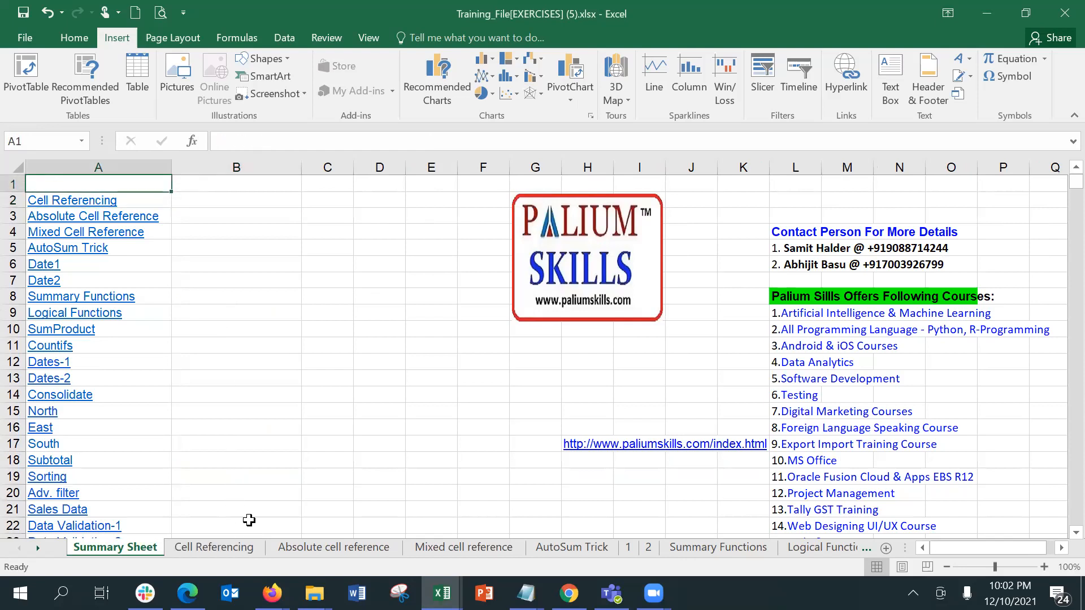
left_click(245, 547)
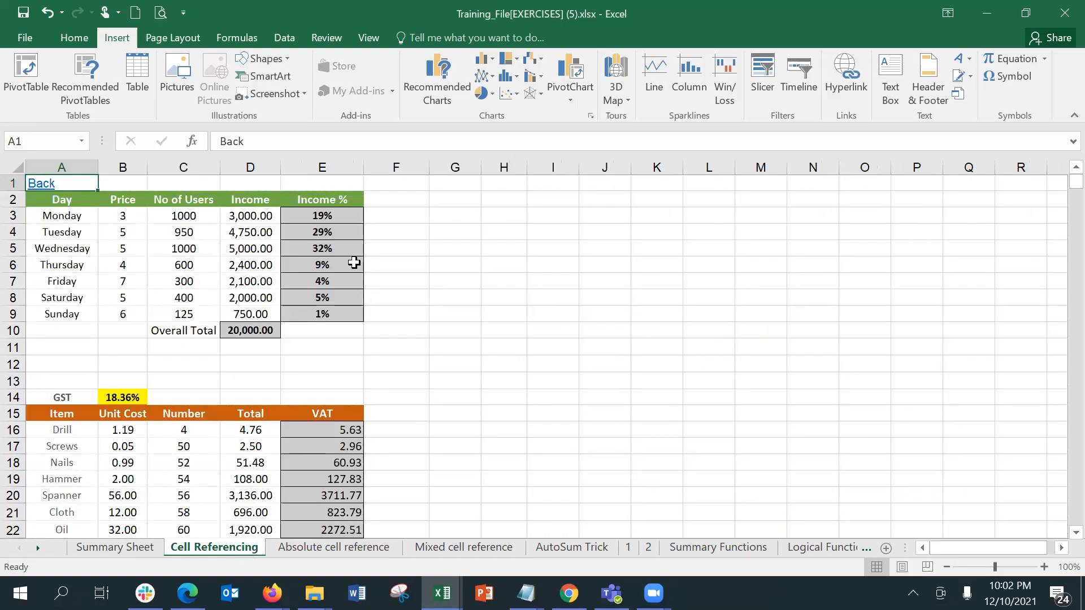
key("ctrl+c")
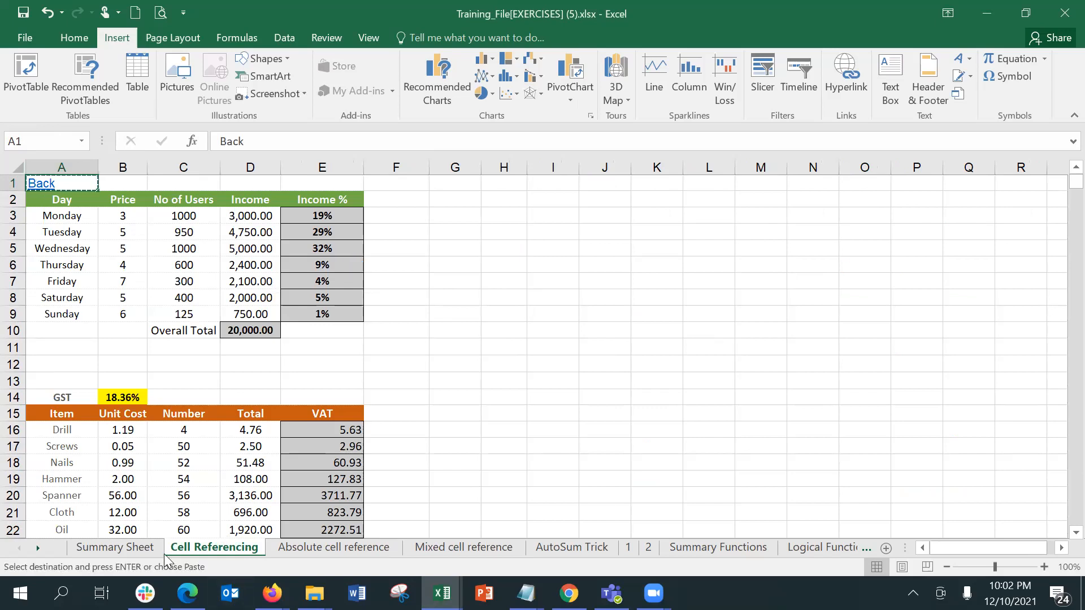
right_click(178, 548)
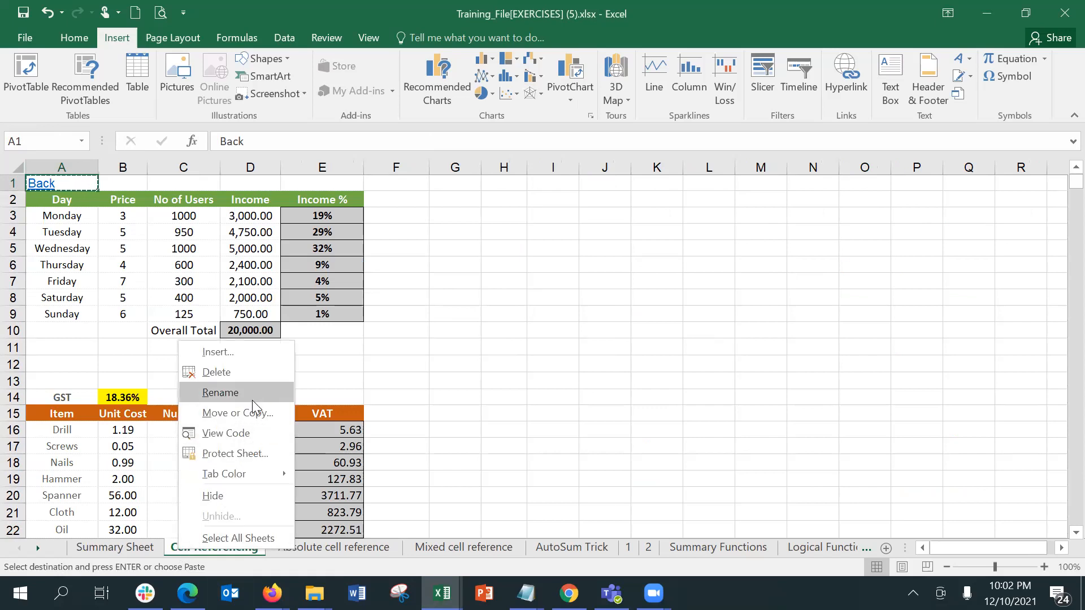
left_click(243, 542)
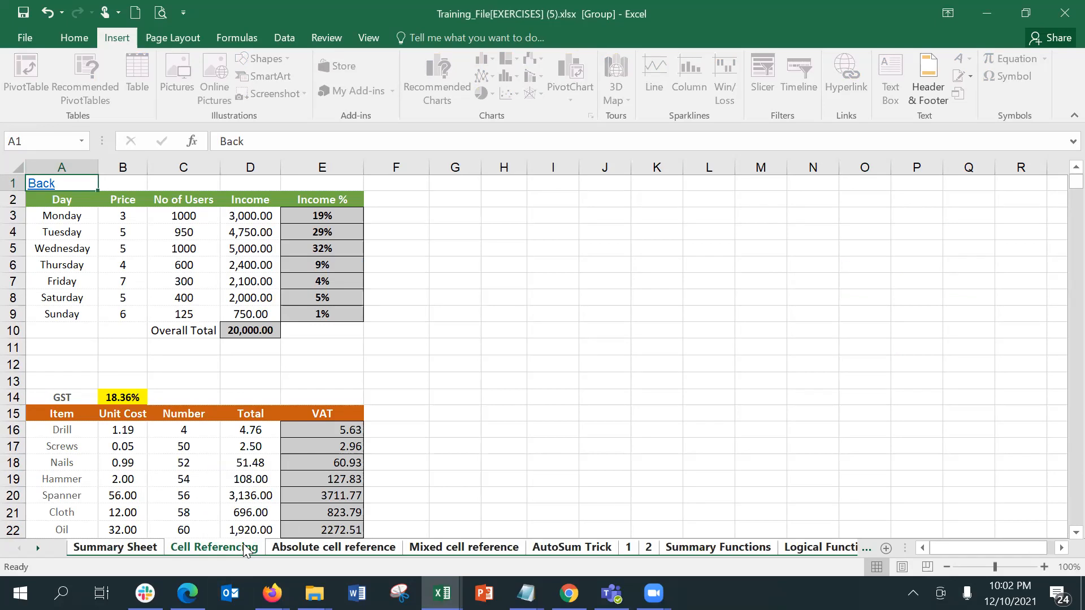
left_click(380, 548)
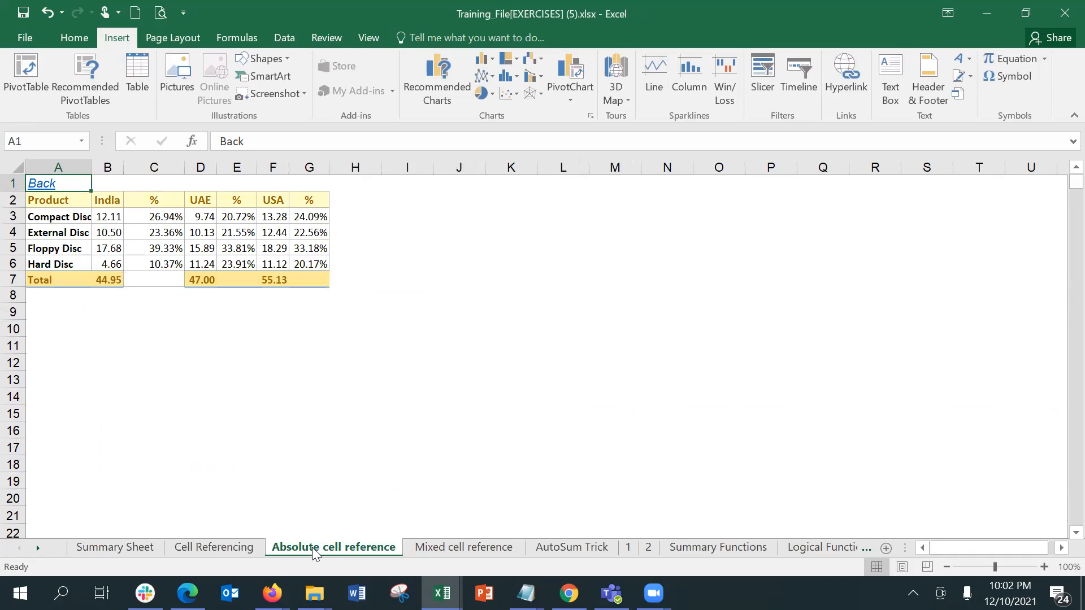
Step: Group all sheets from the Mixed cell reference sheet and try to follow its Back hyperlink in A1
left_click(433, 548)
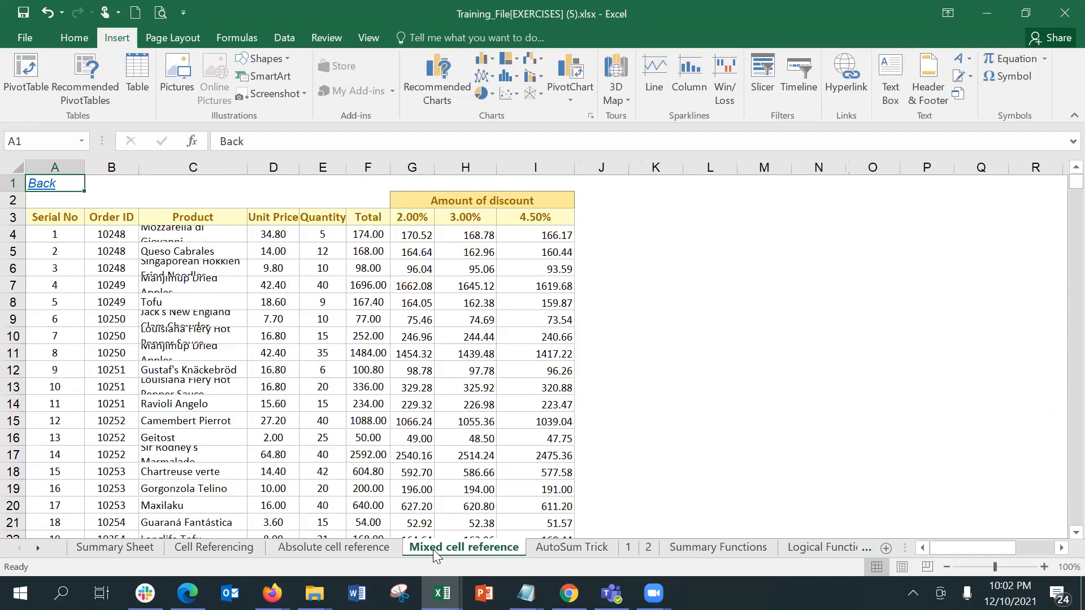
right_click(433, 549)
left_click(484, 538)
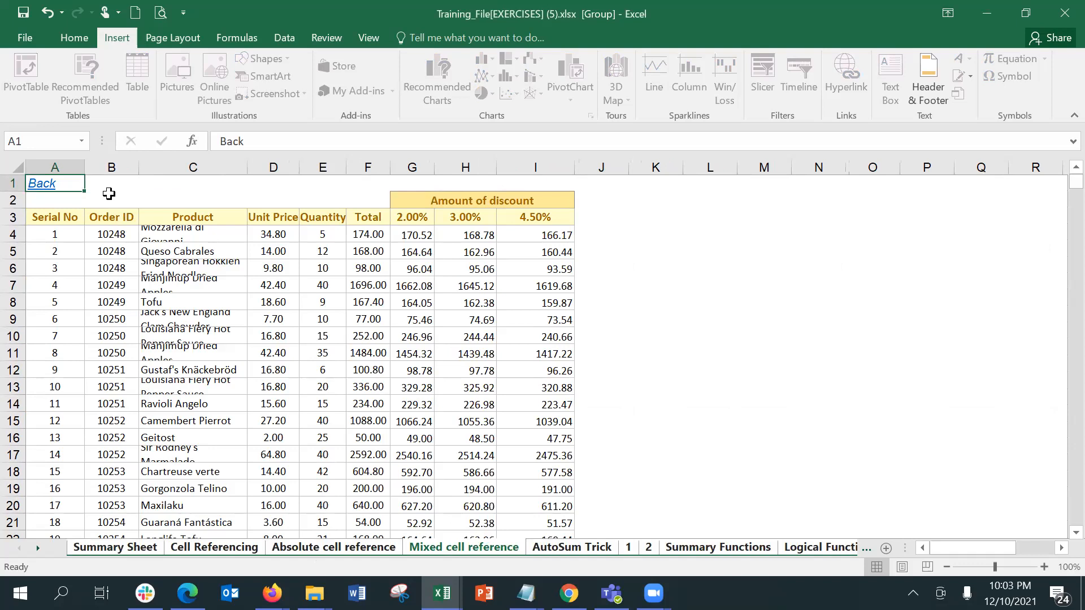
left_click(109, 194)
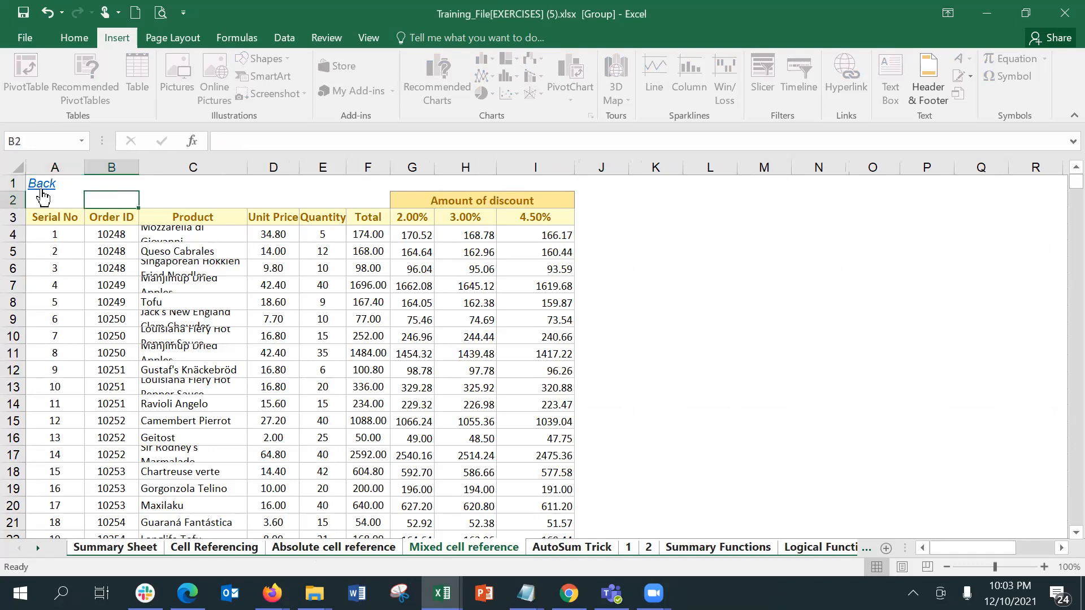
left_click(41, 187)
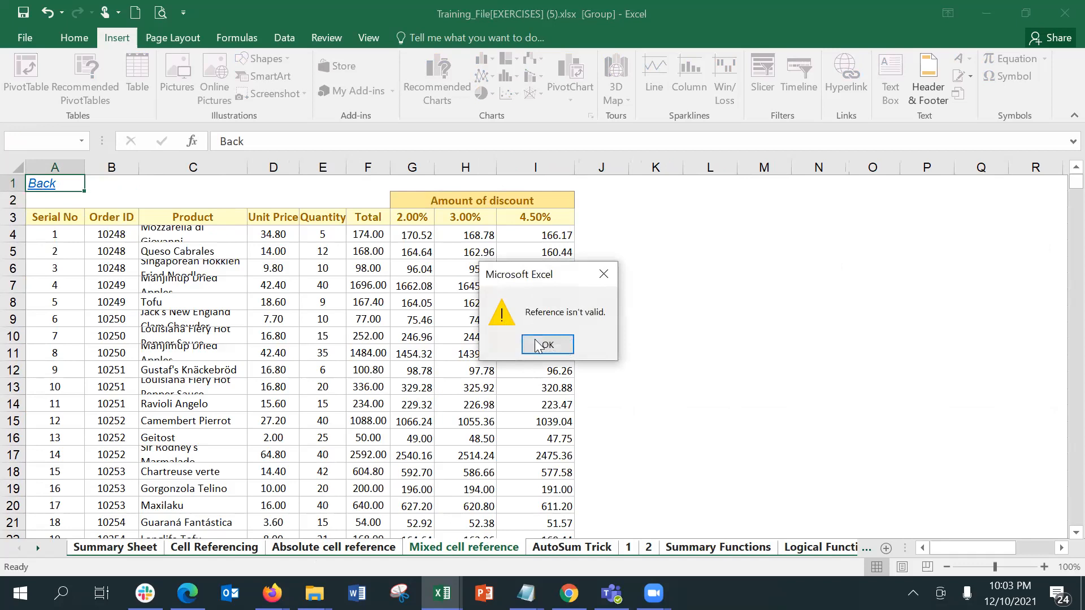
left_click(535, 345)
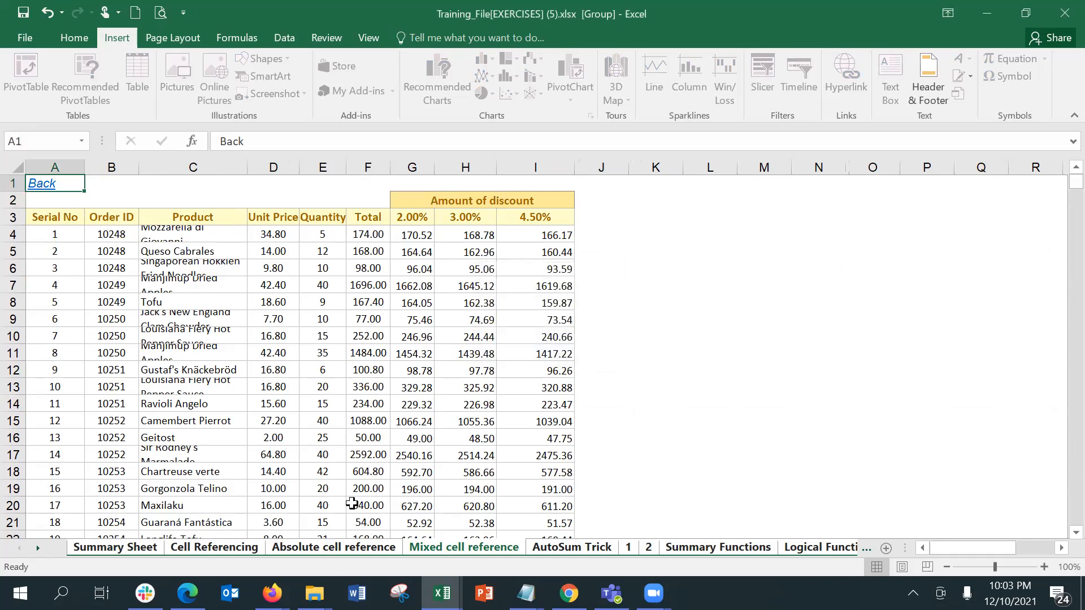
Step: Ungroup the sheets and test the Back hyperlink in A1 of the Mixed cell reference sheet on its own
right_click(470, 546)
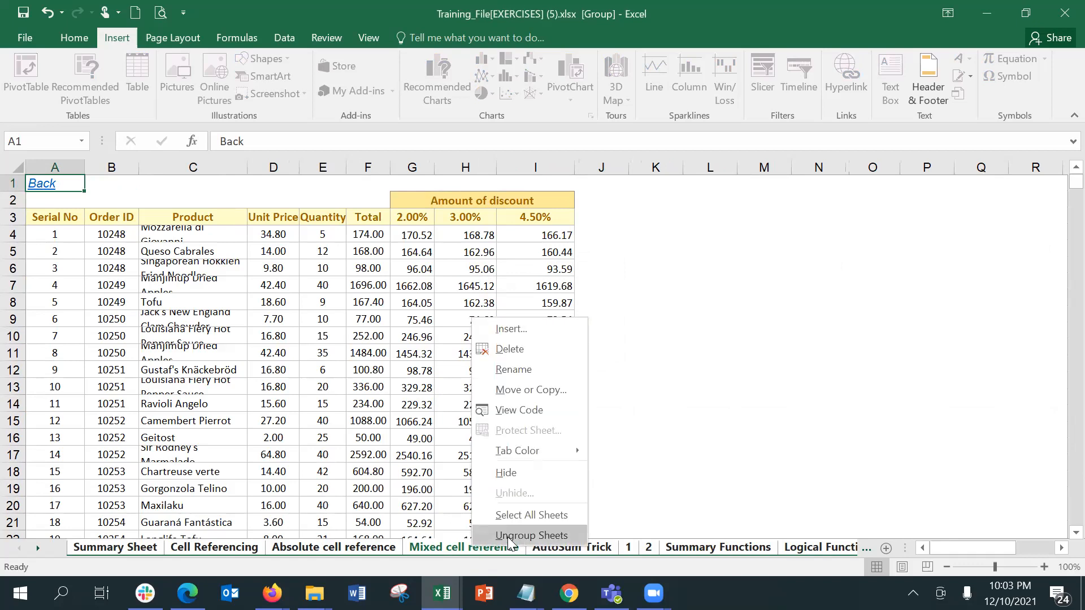
left_click(508, 536)
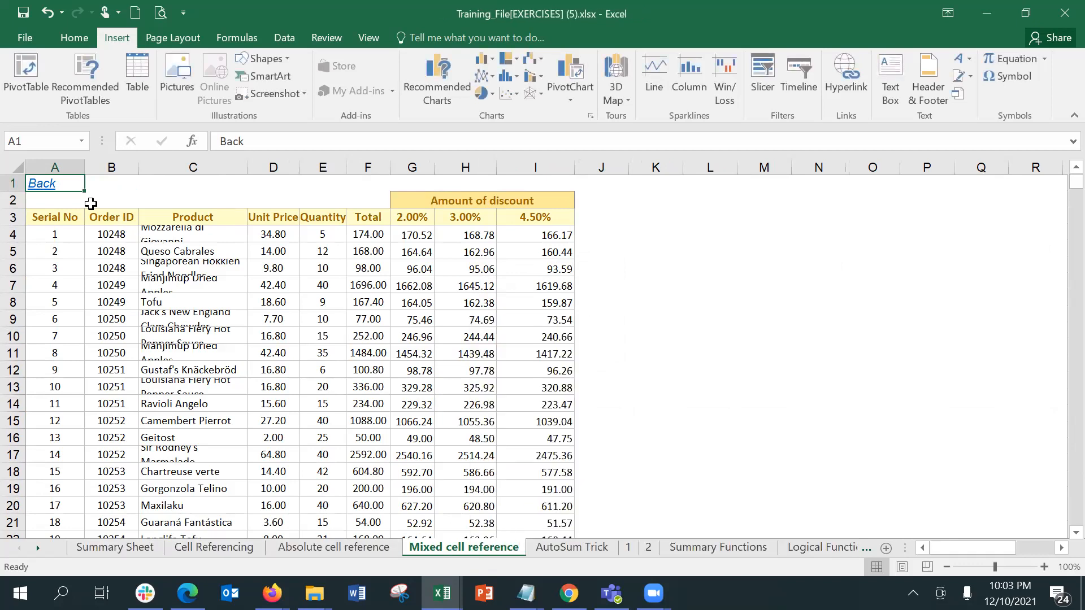
left_click(49, 187)
left_click(570, 343)
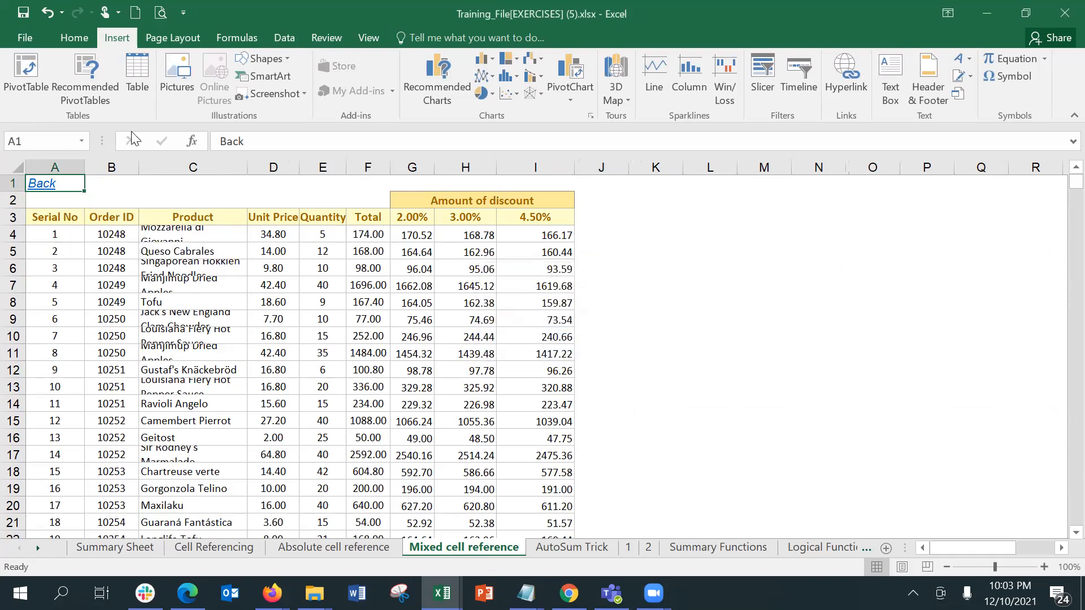
left_click(42, 187)
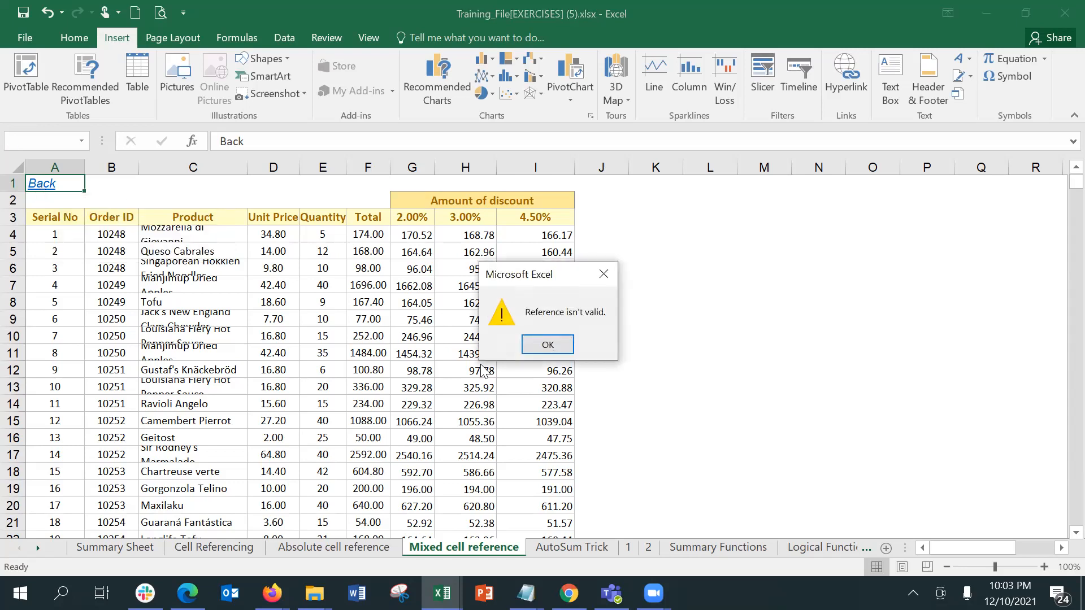
left_click(547, 345)
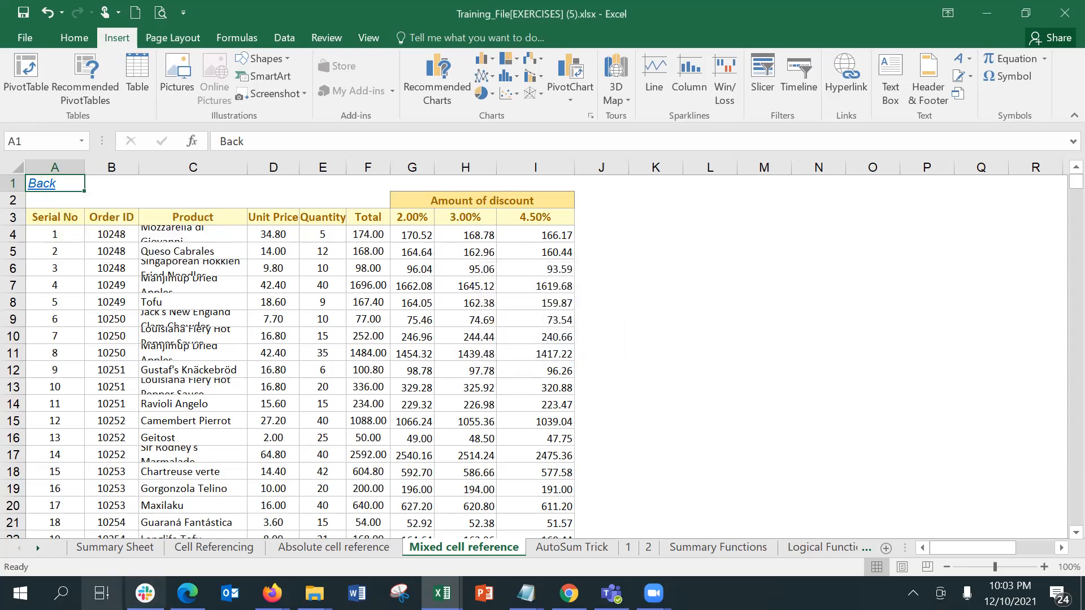
Step: Test the Back hyperlink in A1 of the Cell Referencing sheet by following it to the Summary Sheet
left_click(120, 547)
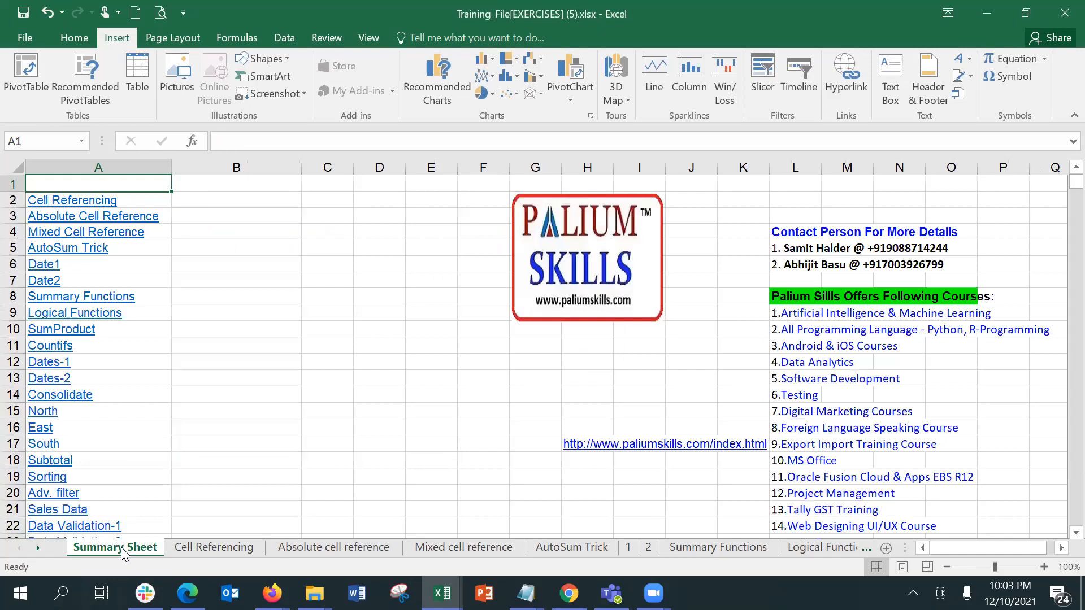
left_click(210, 550)
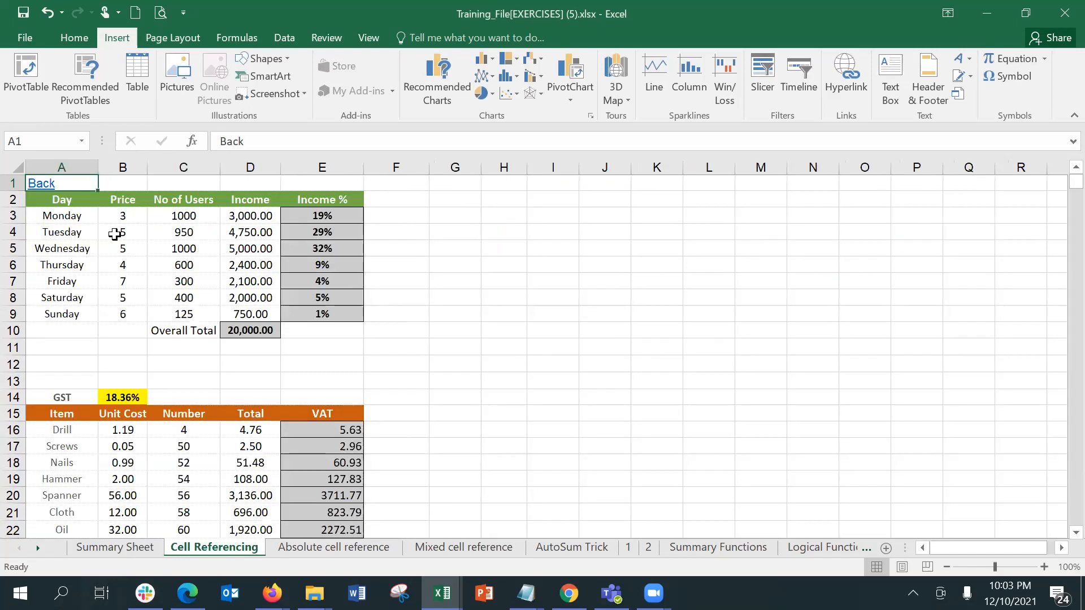
left_click(49, 192)
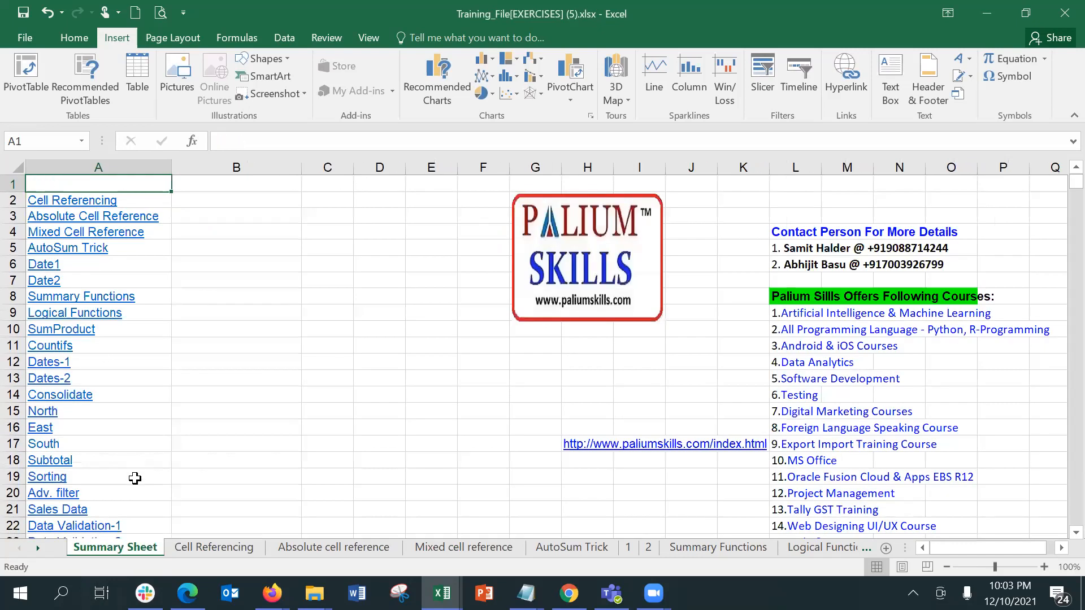
left_click(182, 551)
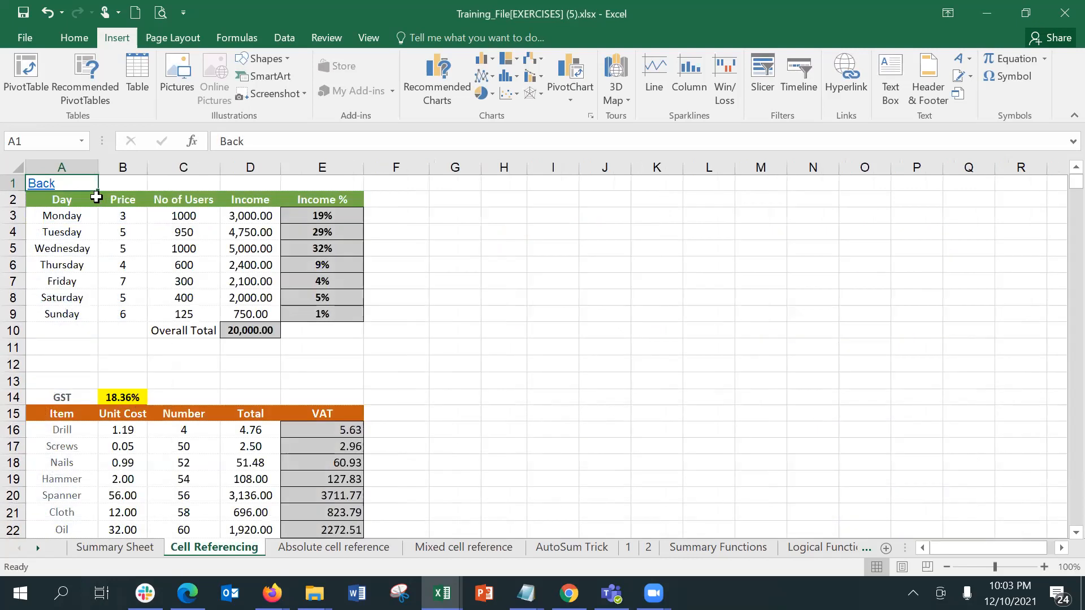
key("ctrl+c")
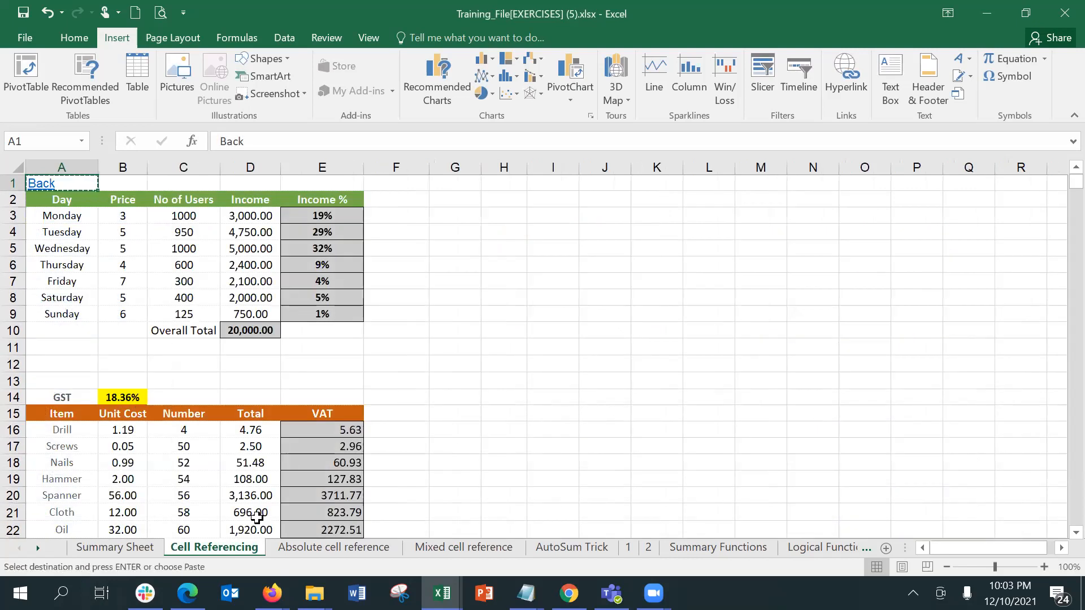
left_click(299, 546)
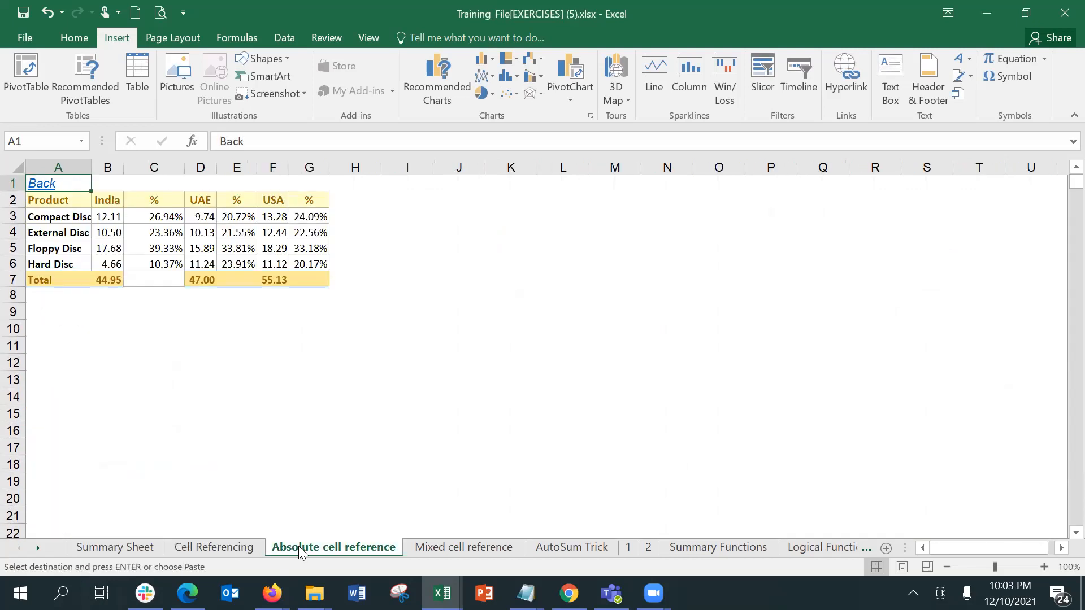
left_click(450, 549, "ctrl")
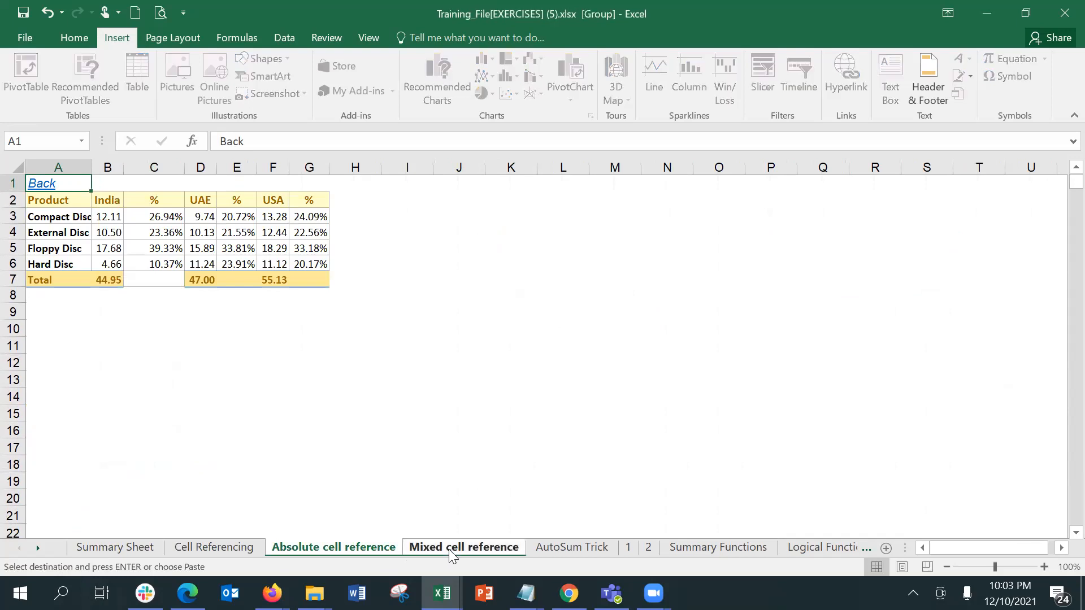
left_click(552, 551, "ctrl")
right_click(552, 550)
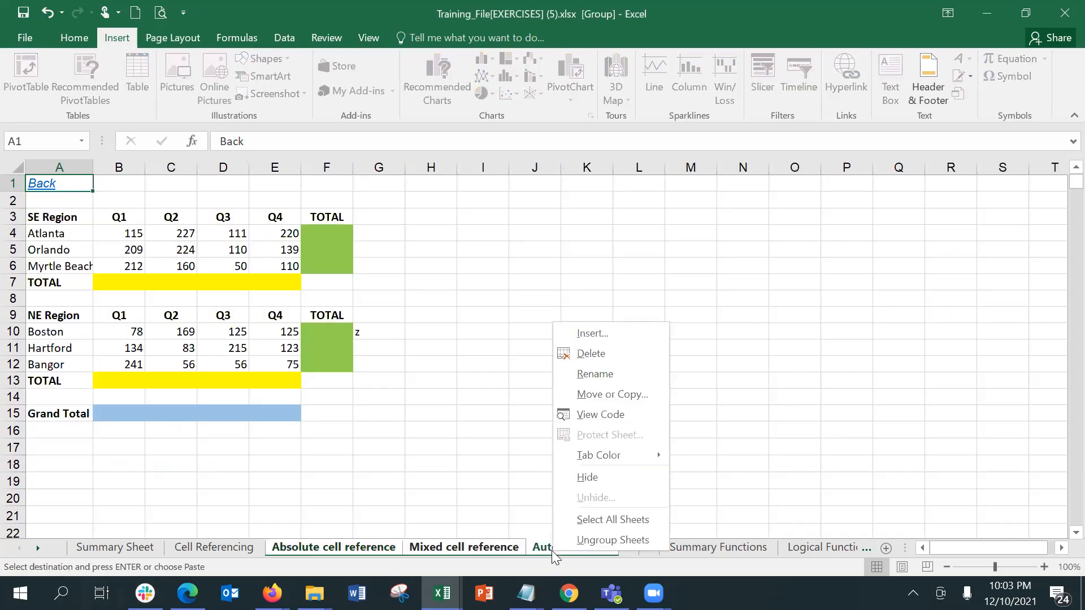
left_click(611, 523)
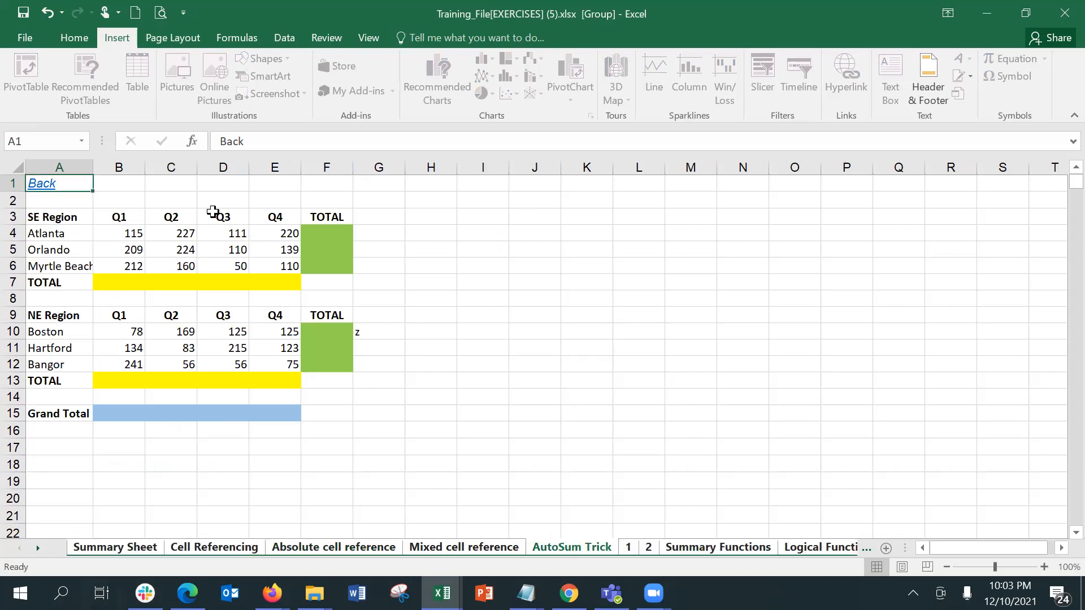
Step: Copy the Back link in A1 of Cell Referencing, then group all sheets except Summary Sheet and Cell Referencing
left_click(207, 546)
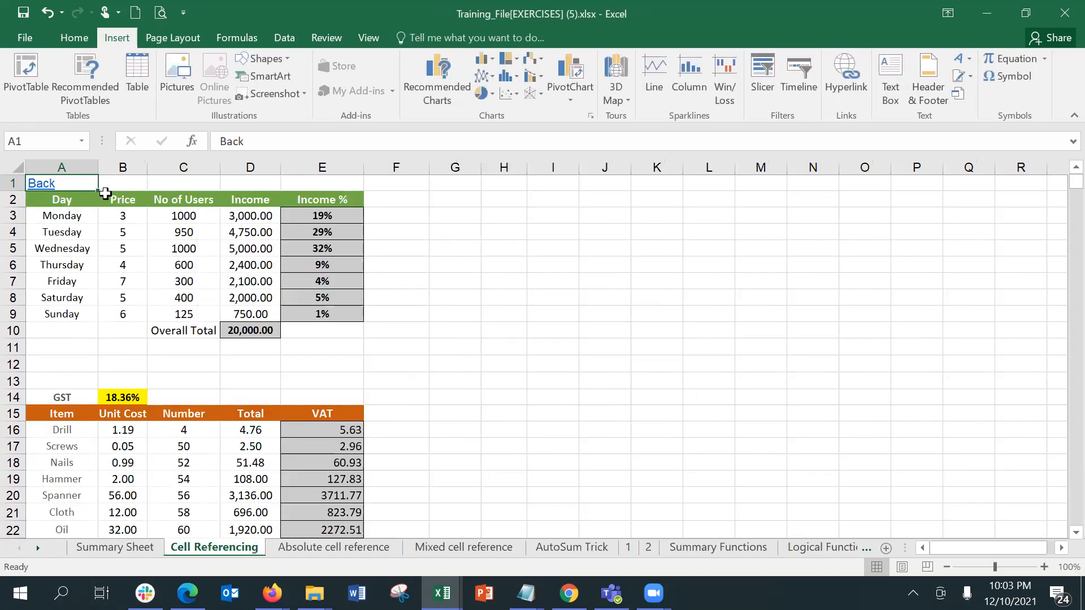
key("ctrl+c")
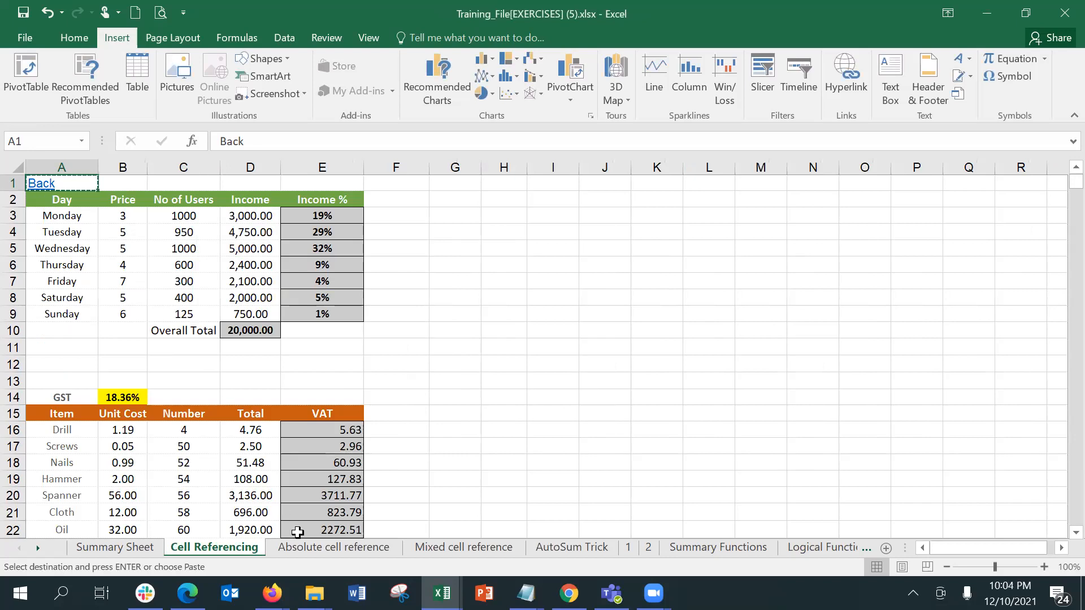
left_click(311, 548)
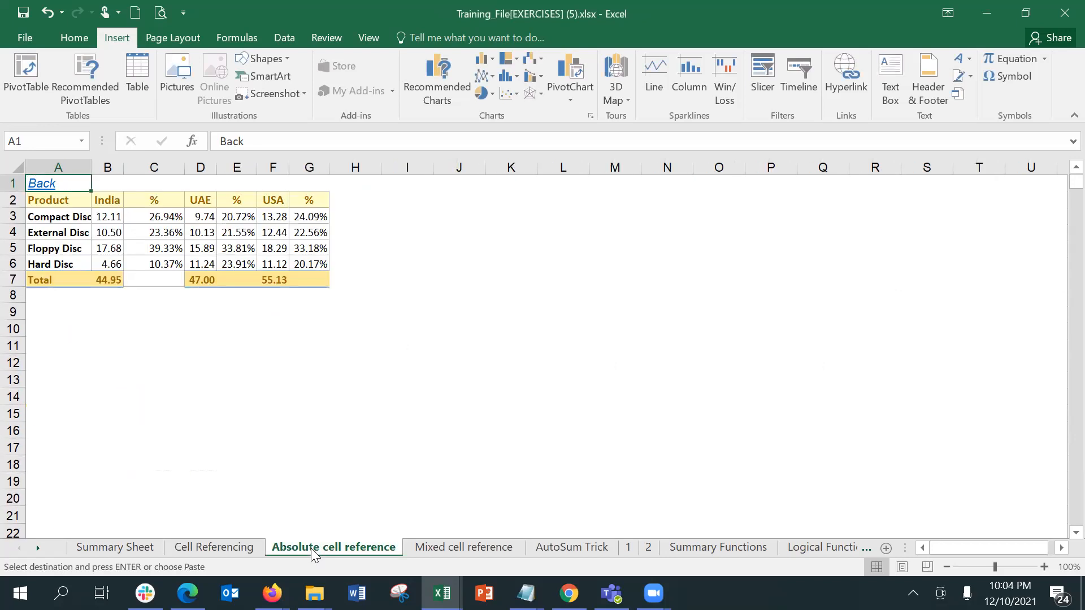
right_click(310, 548)
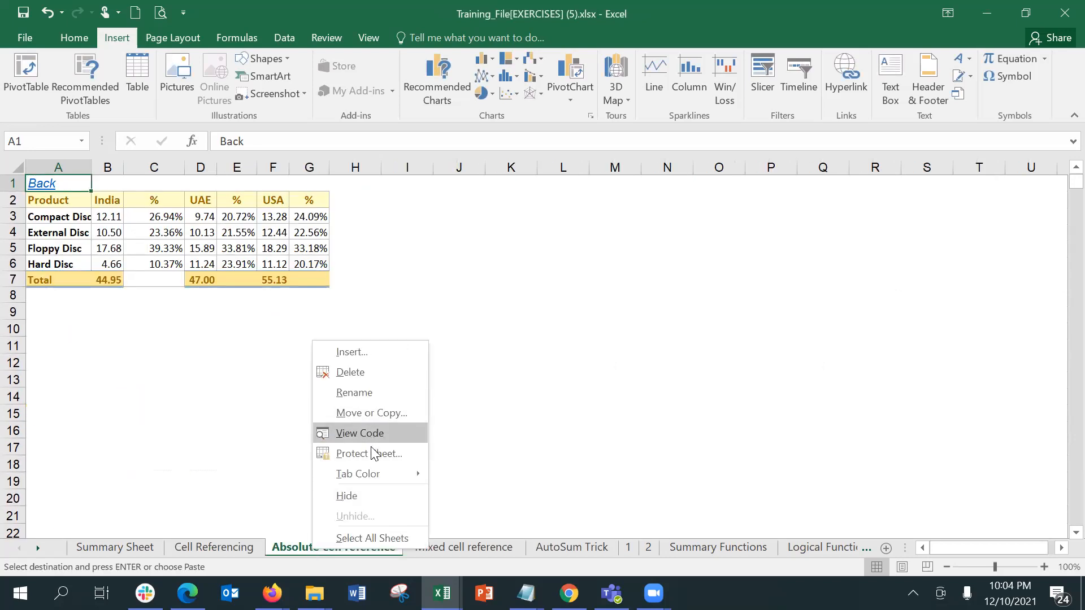
left_click(383, 538)
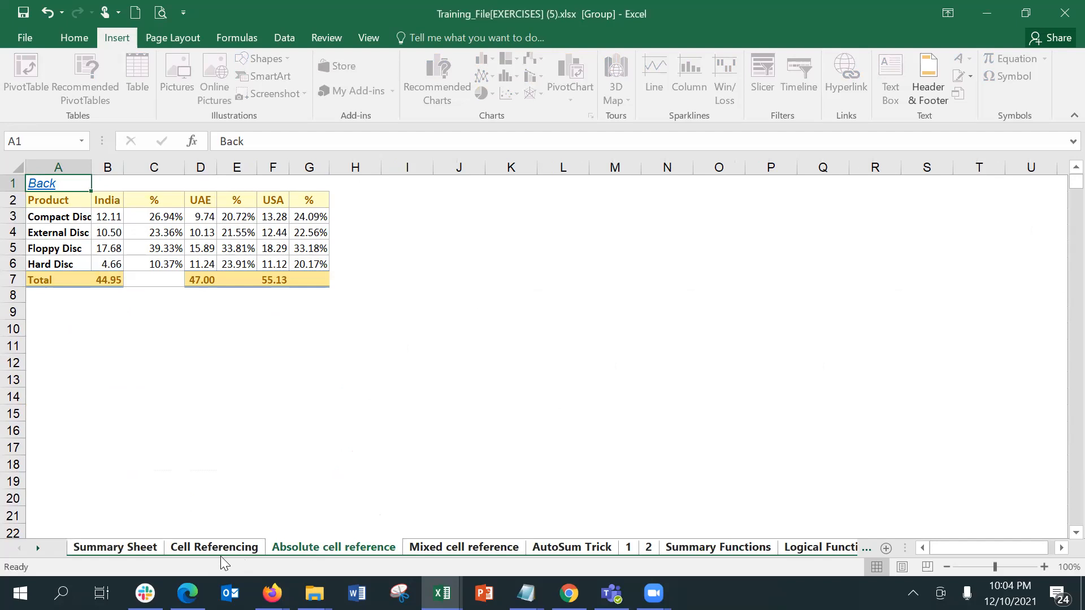
left_click(251, 548, "ctrl")
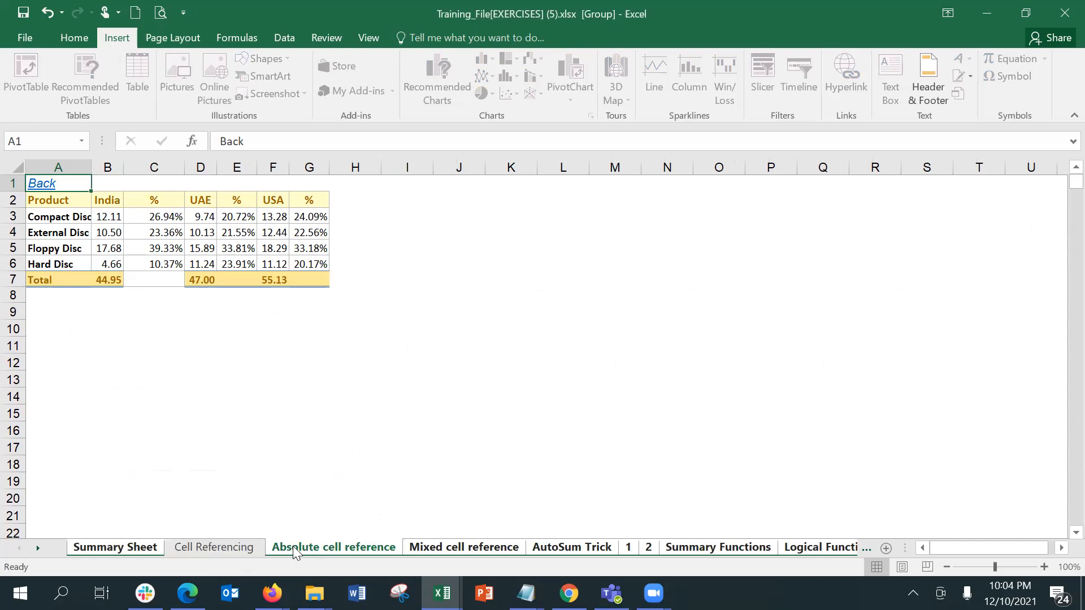
left_click(116, 548, "ctrl")
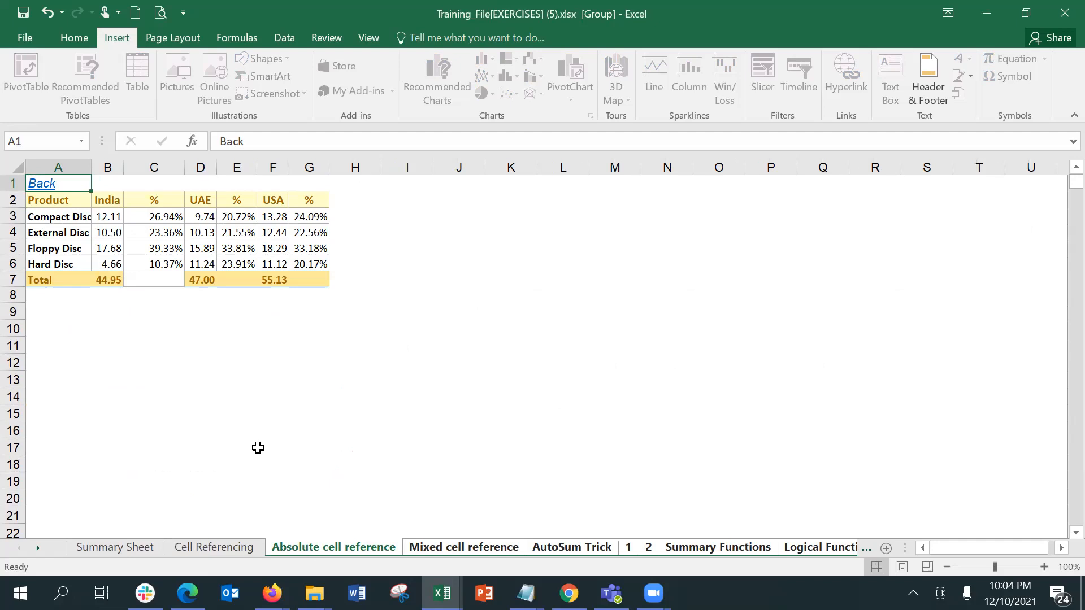
Step: Try to follow the Back hyperlink in A1 of the grouped Absolute cell reference sheet and return to the Cell Referencing sheet
left_click(253, 409)
left_click(50, 185)
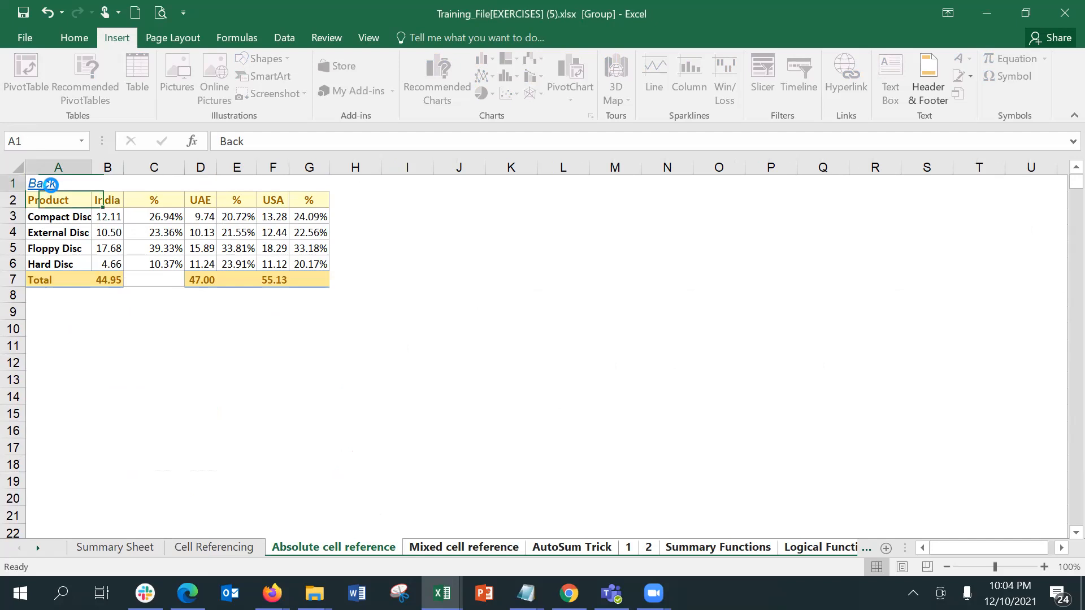
left_click(540, 344)
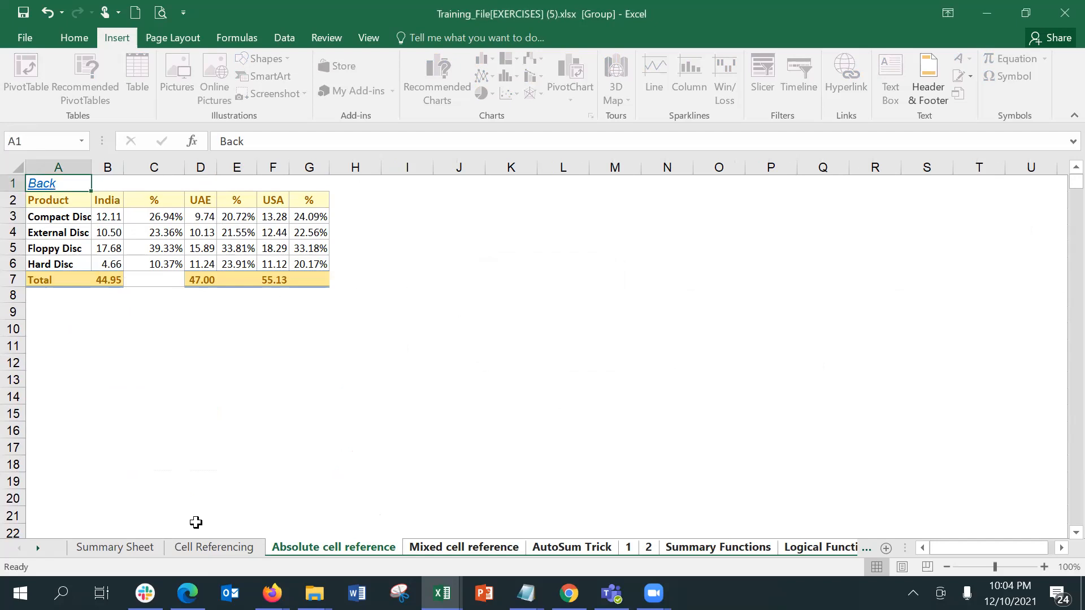
left_click(209, 548)
left_click(391, 324)
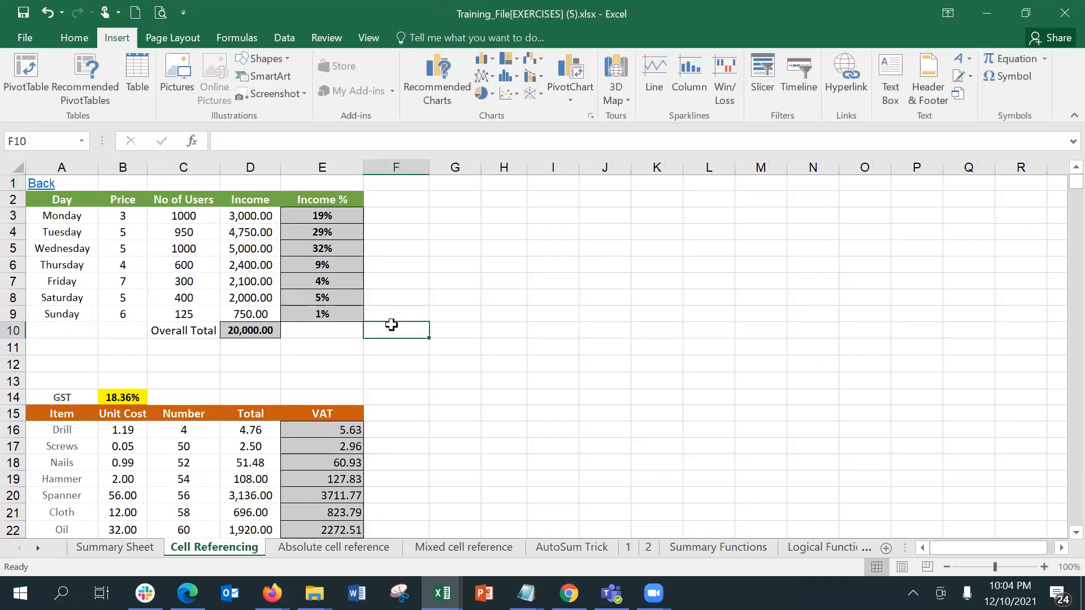
Step: Switch to the Book5 workbook and add two blank sheets after Sheet8
left_click(442, 593)
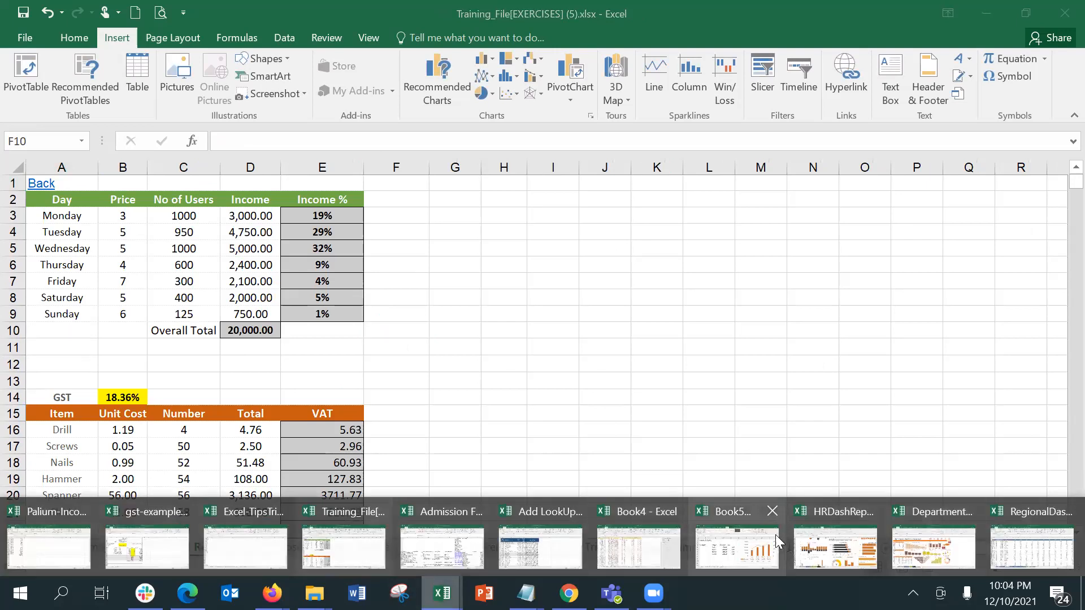
left_click(751, 535)
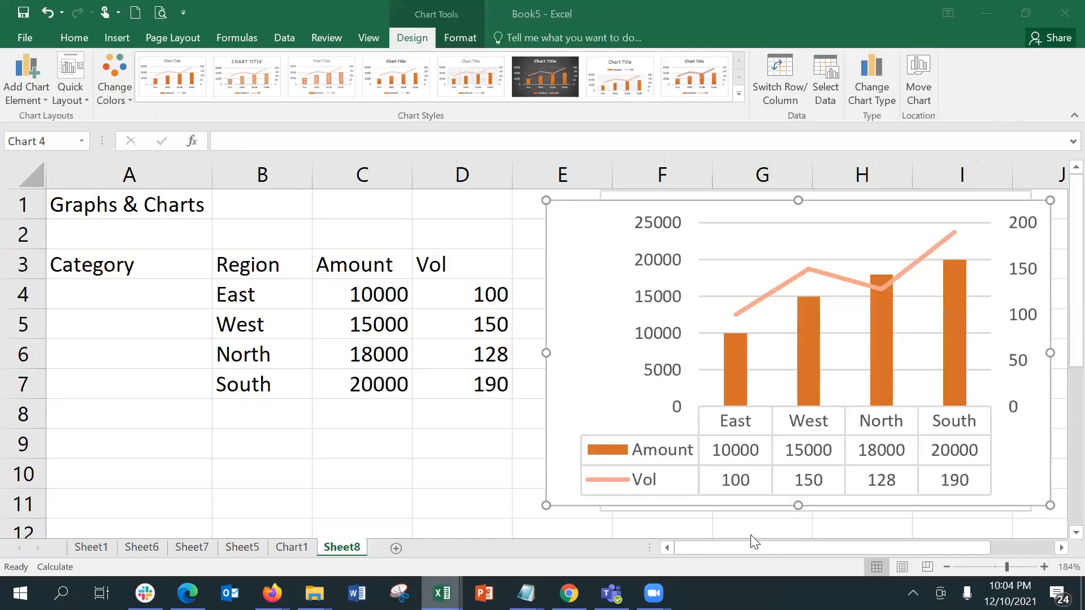
left_click(396, 549)
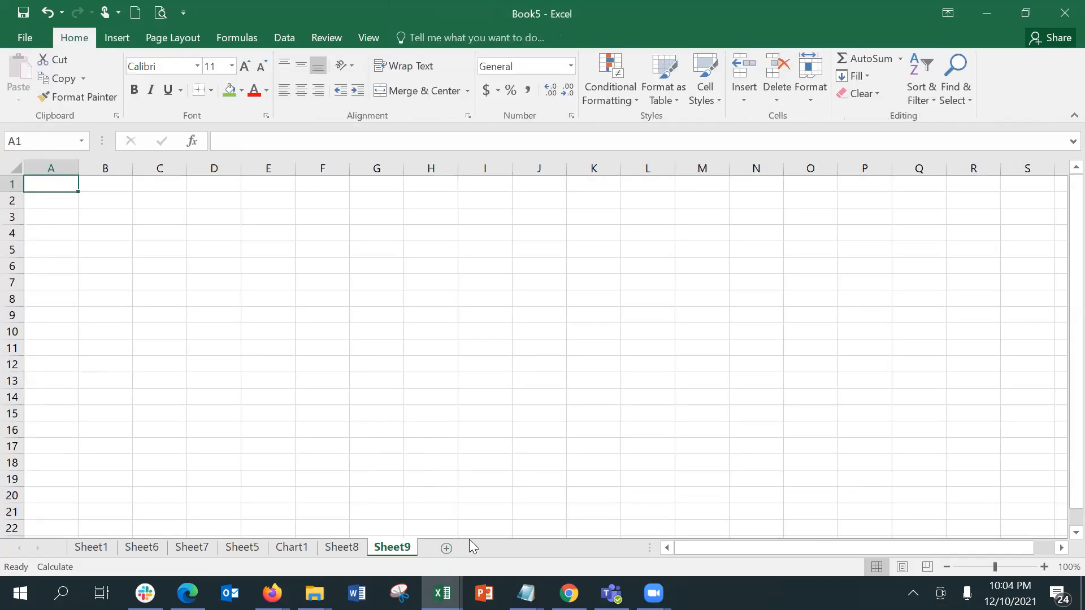
left_click(446, 549)
left_click(447, 578)
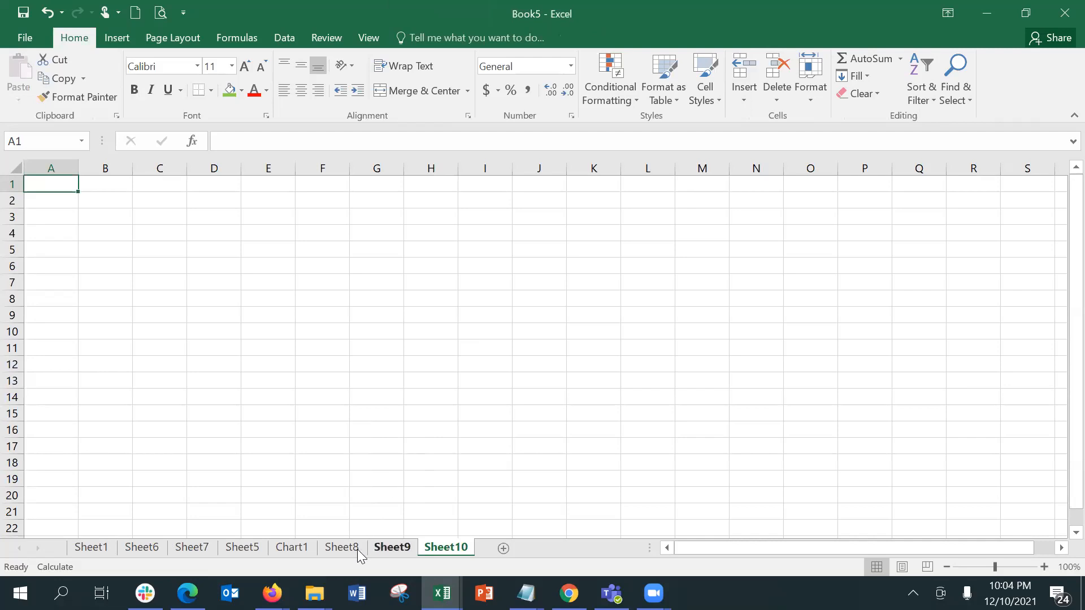
Step: Look through the Chart1, Sheet5 and Sheet8 sheets of Book5
left_click(309, 556)
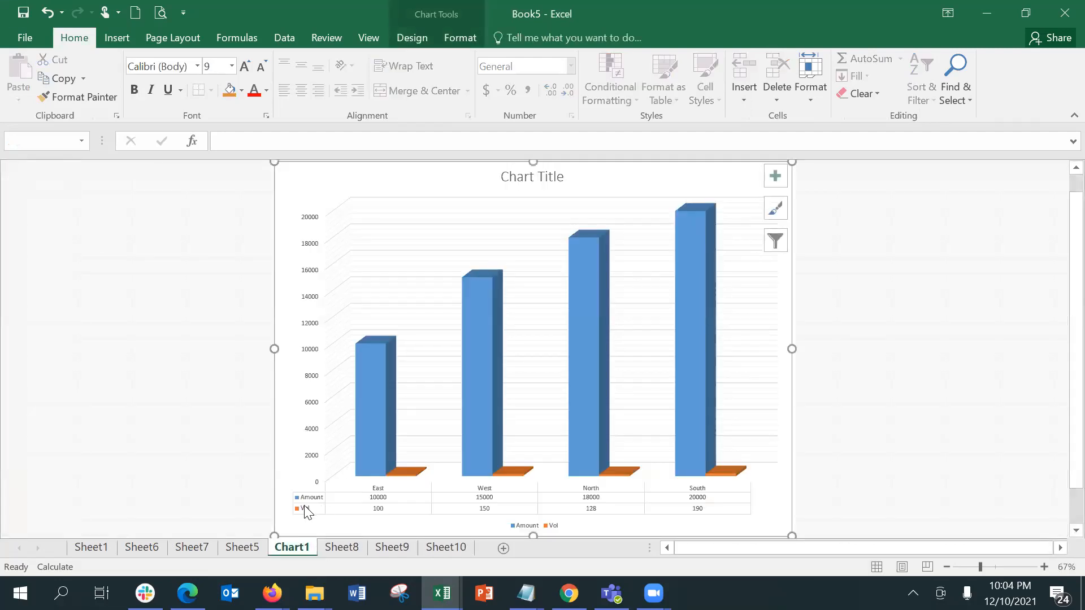
left_click(235, 551)
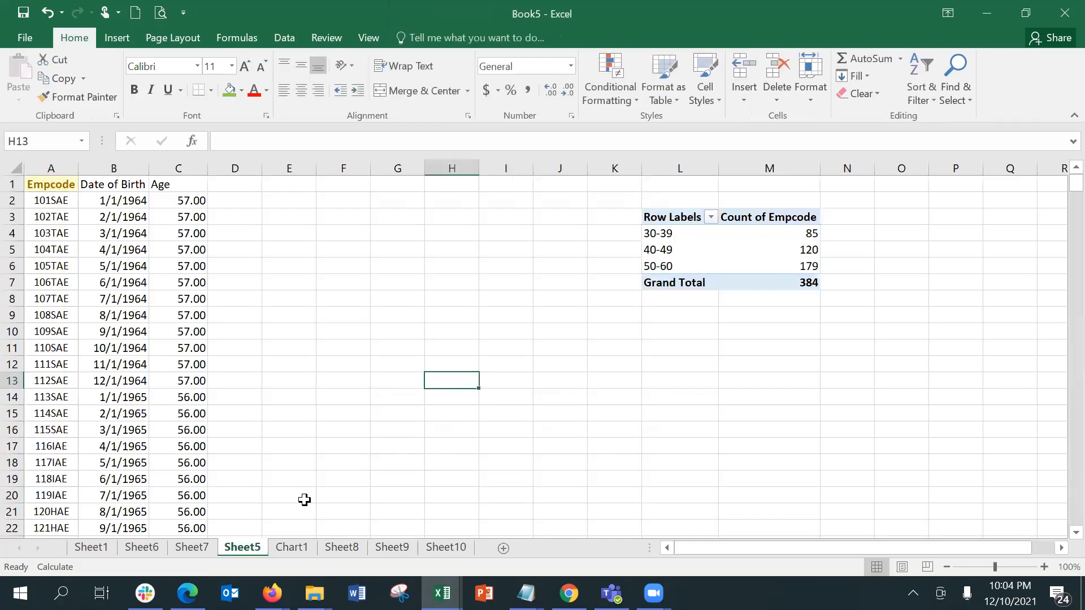
left_click(342, 547)
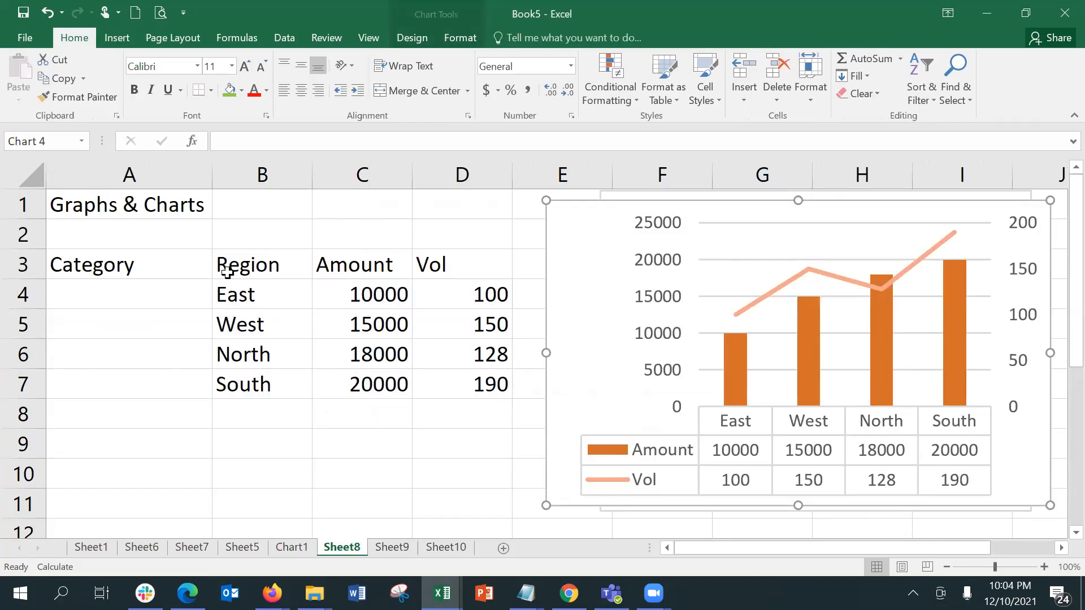
left_click(296, 472)
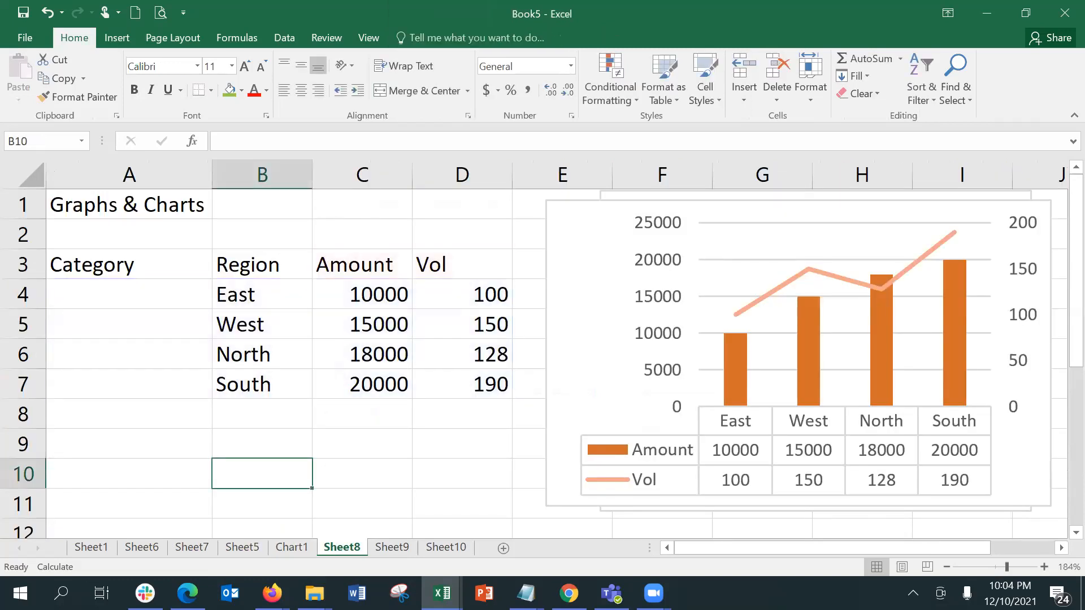
Step: Return to the Training_File[EXERCISES] (5) workbook and follow the Back hyperlink in A1 of Cell Referencing
mouse_move(442, 594)
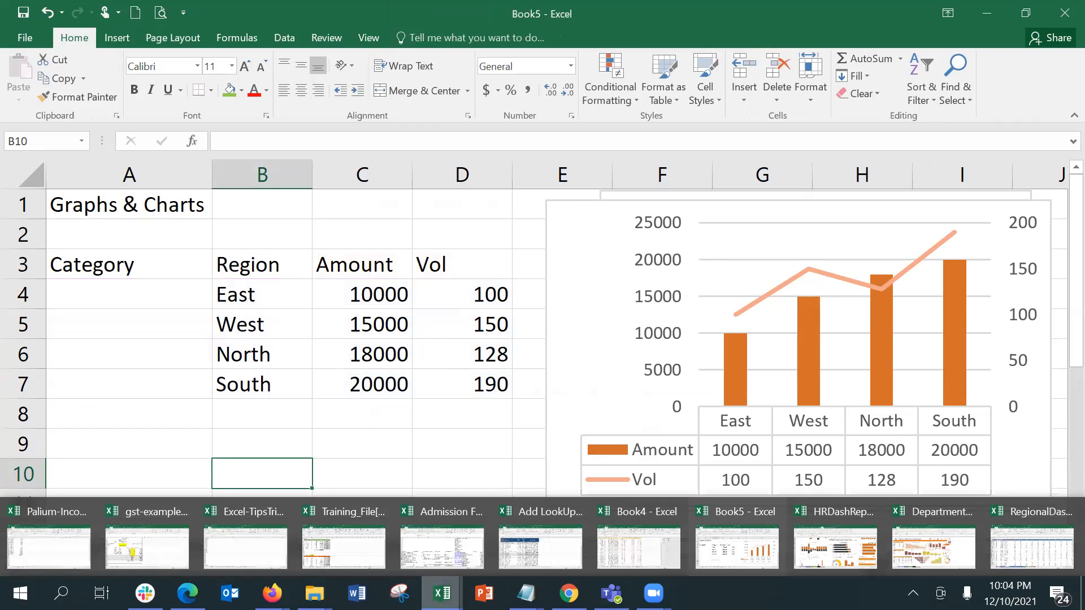
left_click(356, 543)
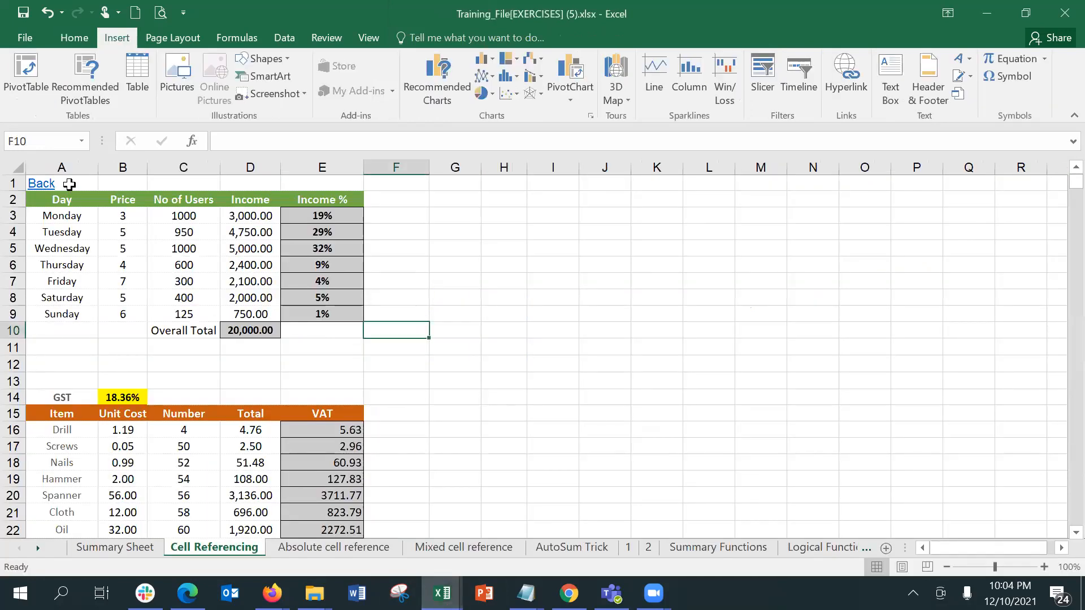
left_click(36, 183)
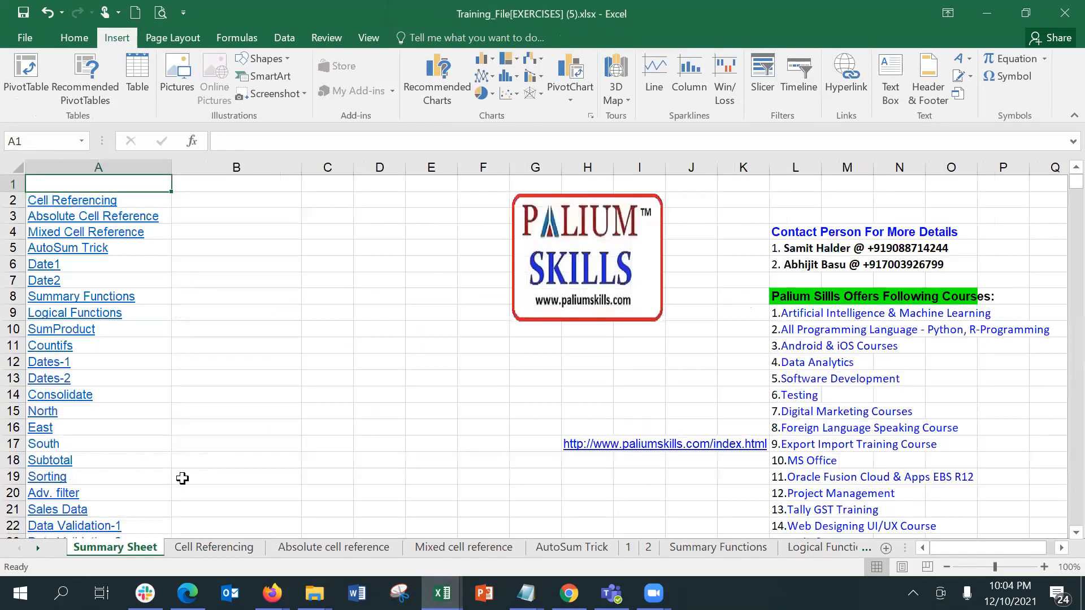
Step: Copy the Back cell A1 of Absolute cell reference and group the Mixed cell reference, AutoSum Trick, 1 and 2 sheets
left_click(291, 547)
key("ctrl+c")
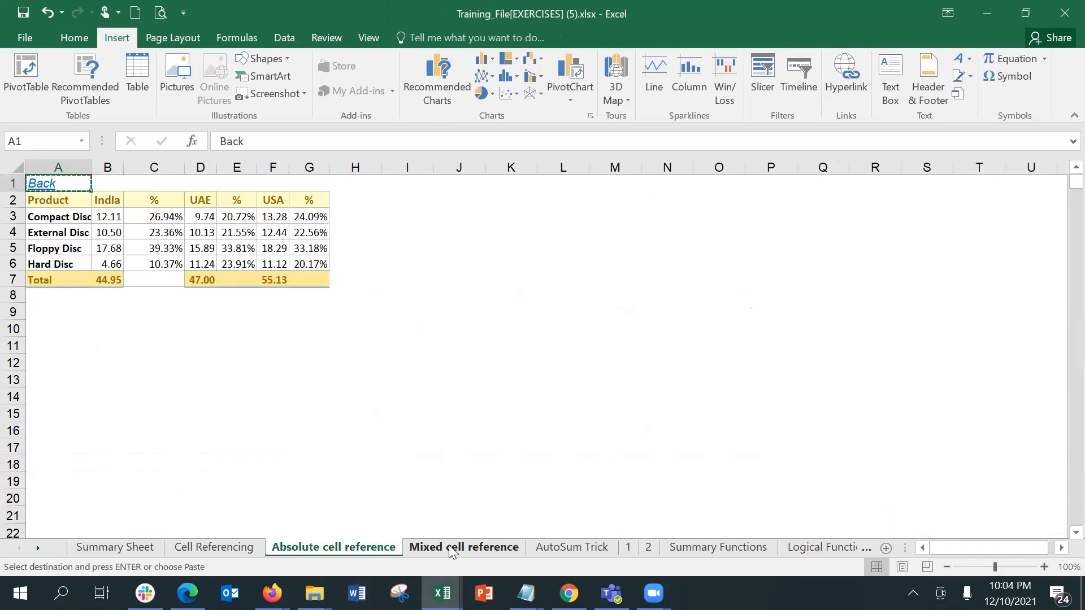
left_click(453, 547)
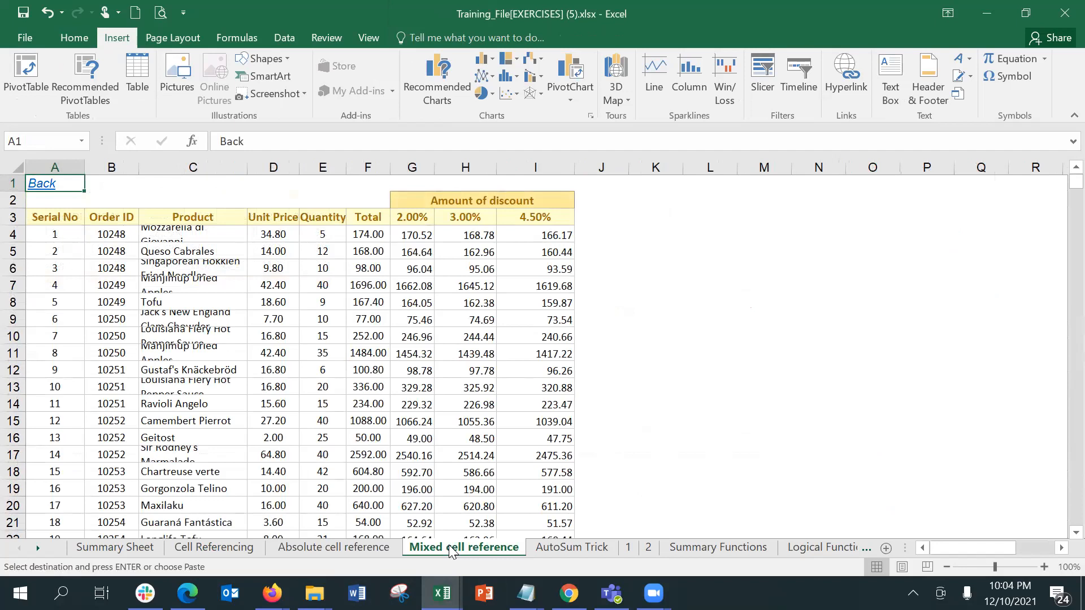
left_click(565, 551, "ctrl")
left_click(628, 550, "ctrl")
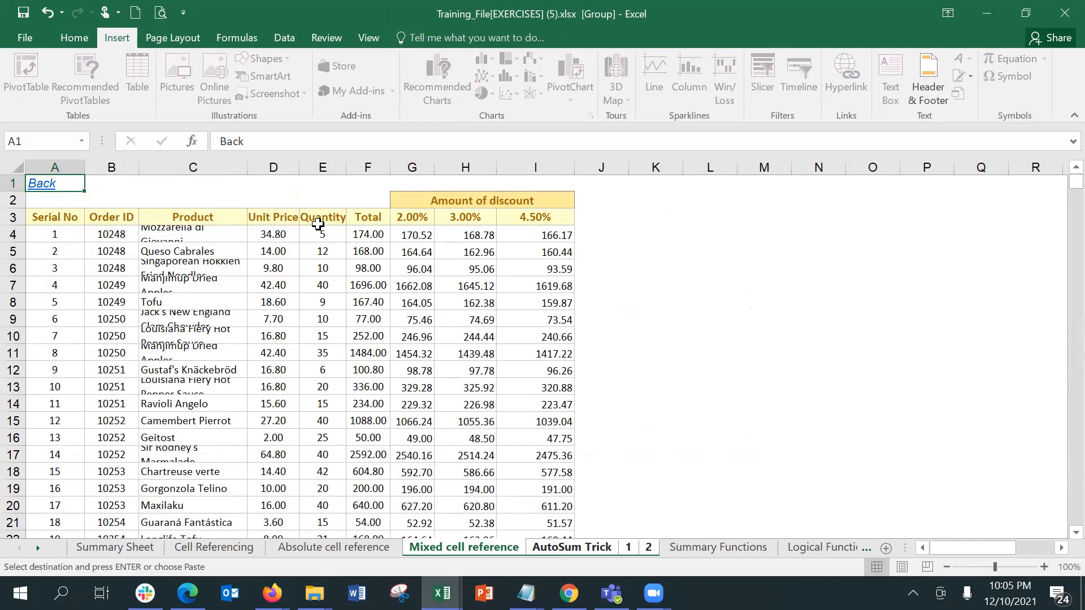
Step: Try to follow the Back hyperlink in A1 of the grouped Mixed cell reference sheet, and ungroup the sheets
left_click(151, 184)
left_click(46, 187)
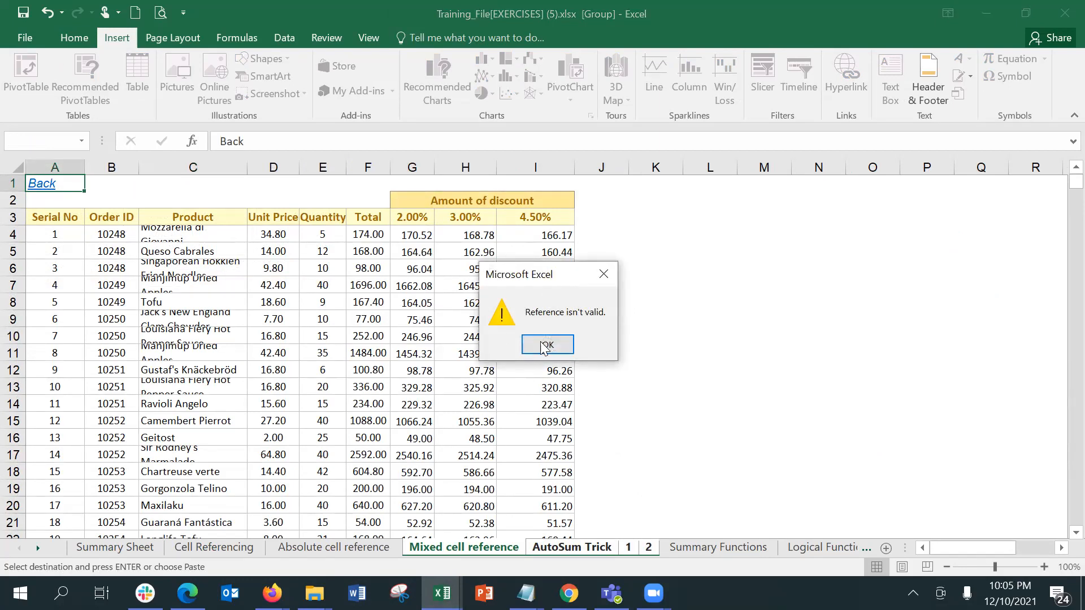
left_click(568, 349)
left_click(644, 489)
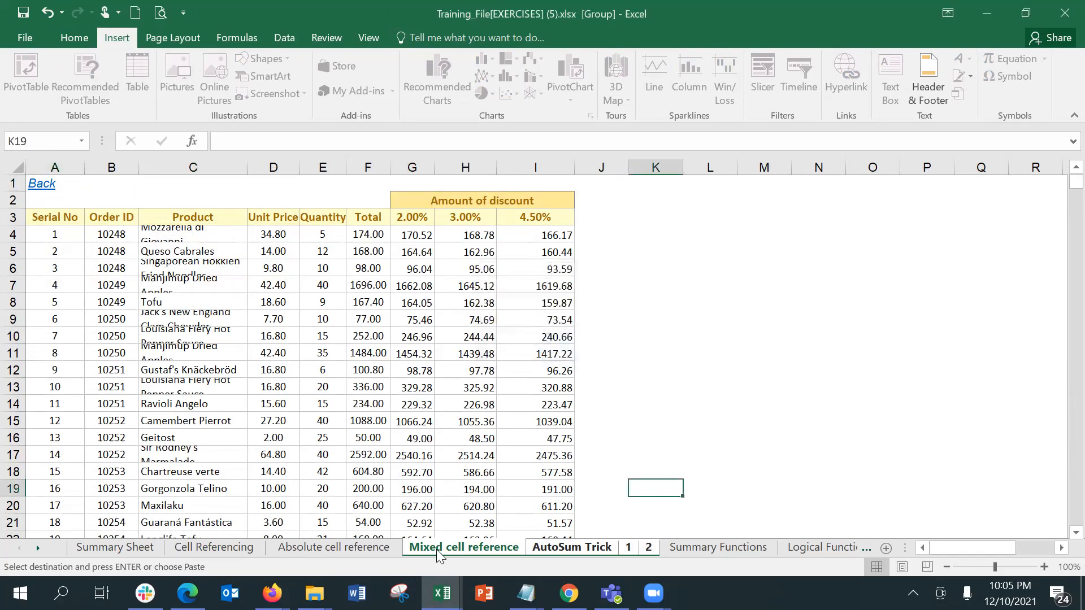
right_click(480, 545)
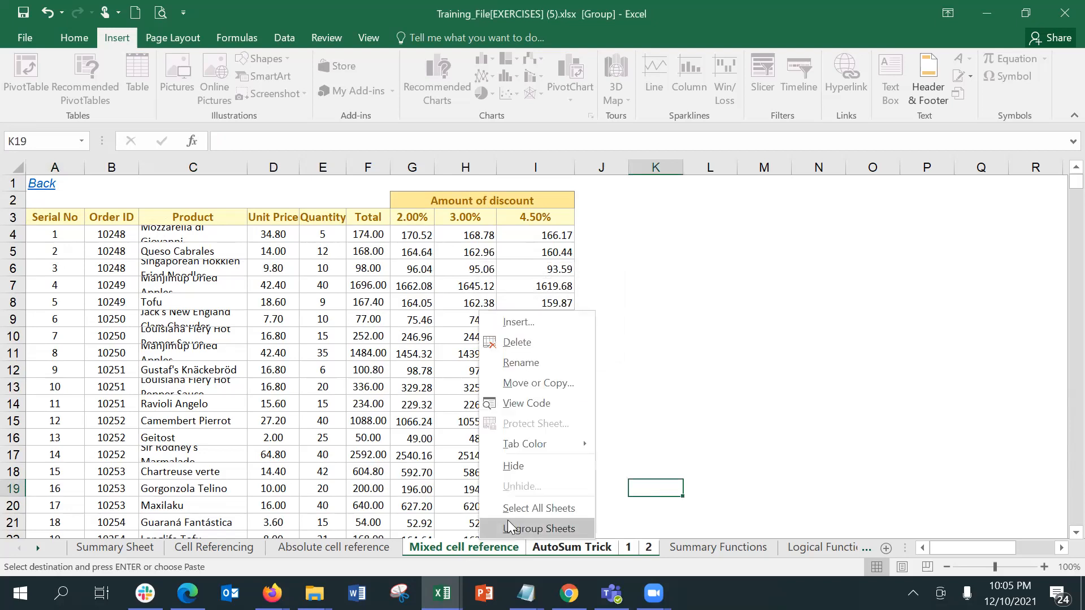
left_click(509, 527)
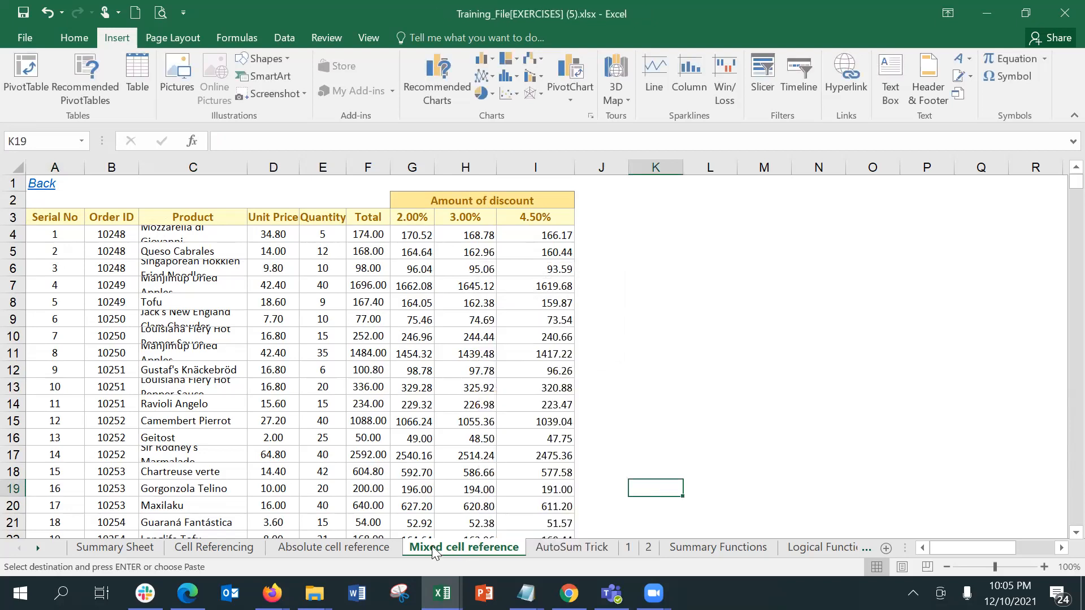
Step: Test the Back hyperlink in A1 of the ungrouped Mixed cell reference sheet and cancel the pending copy
left_click(330, 549)
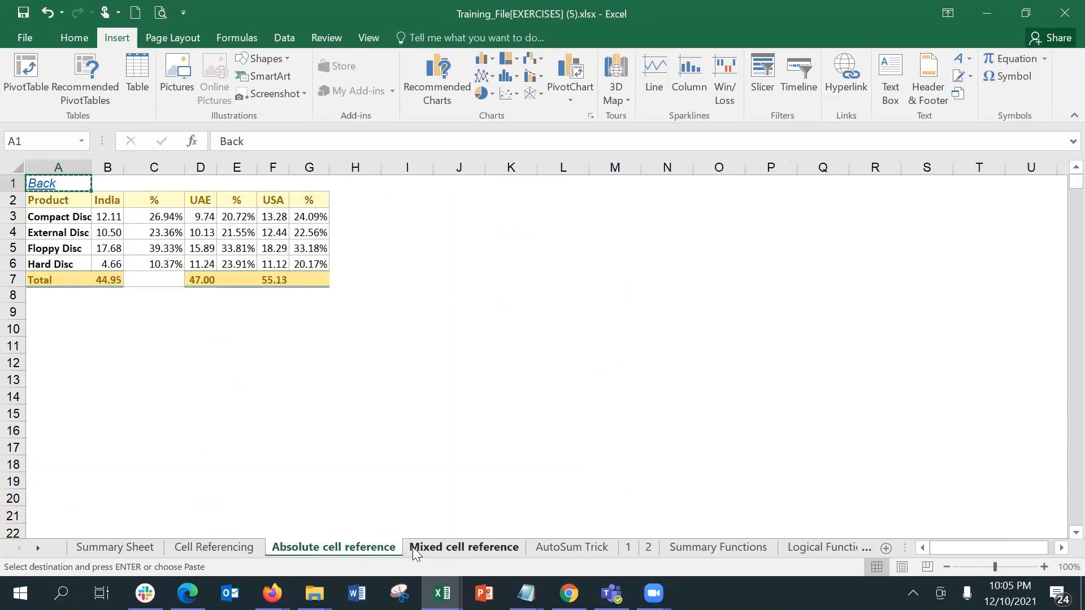
left_click(439, 534)
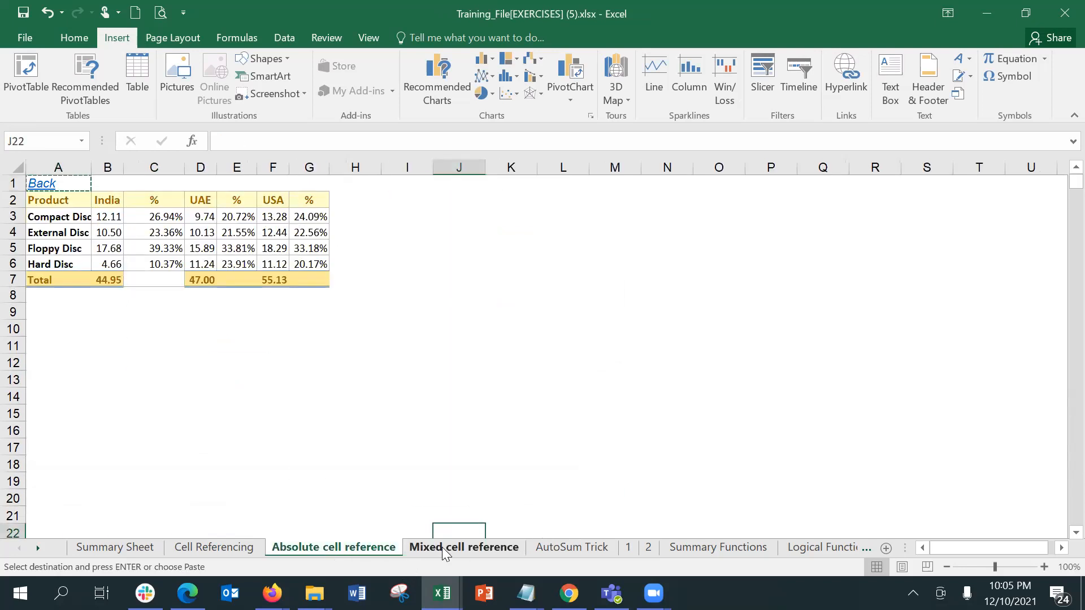
left_click(442, 547)
left_click(53, 190)
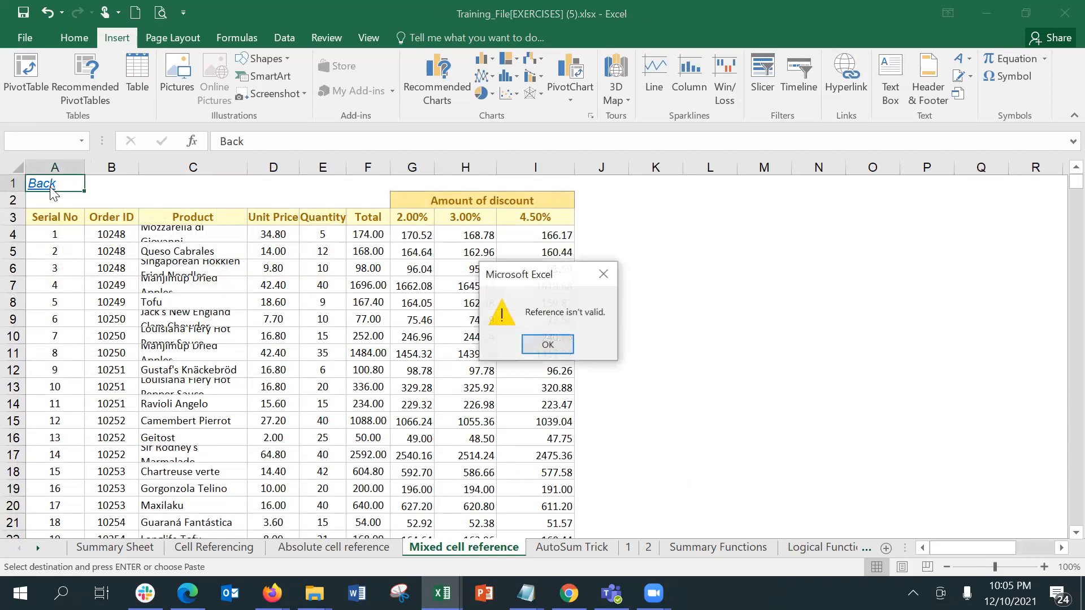
left_click(532, 344)
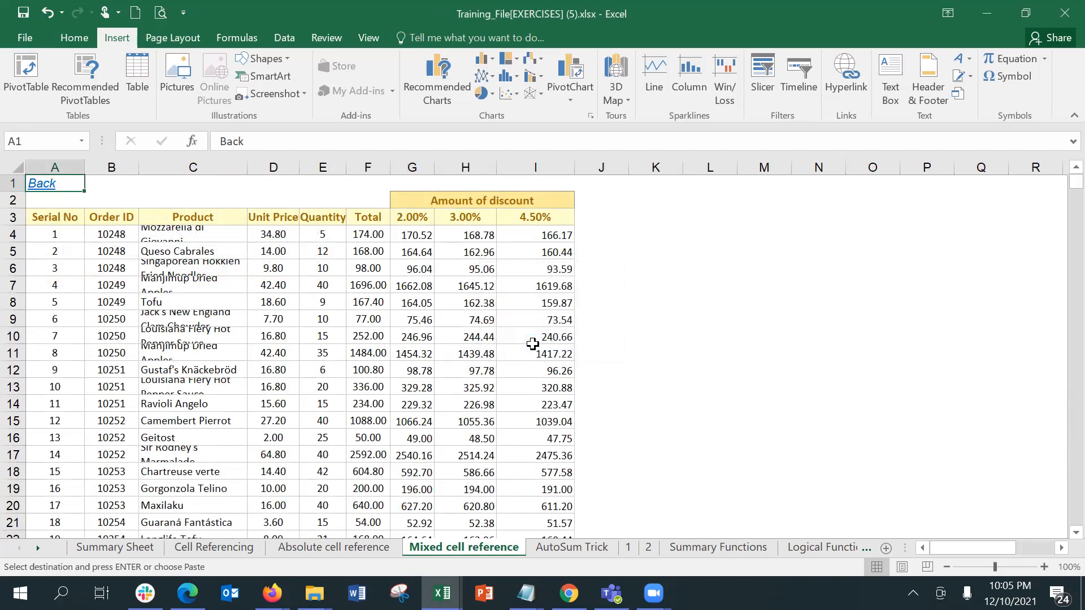
key("Escape")
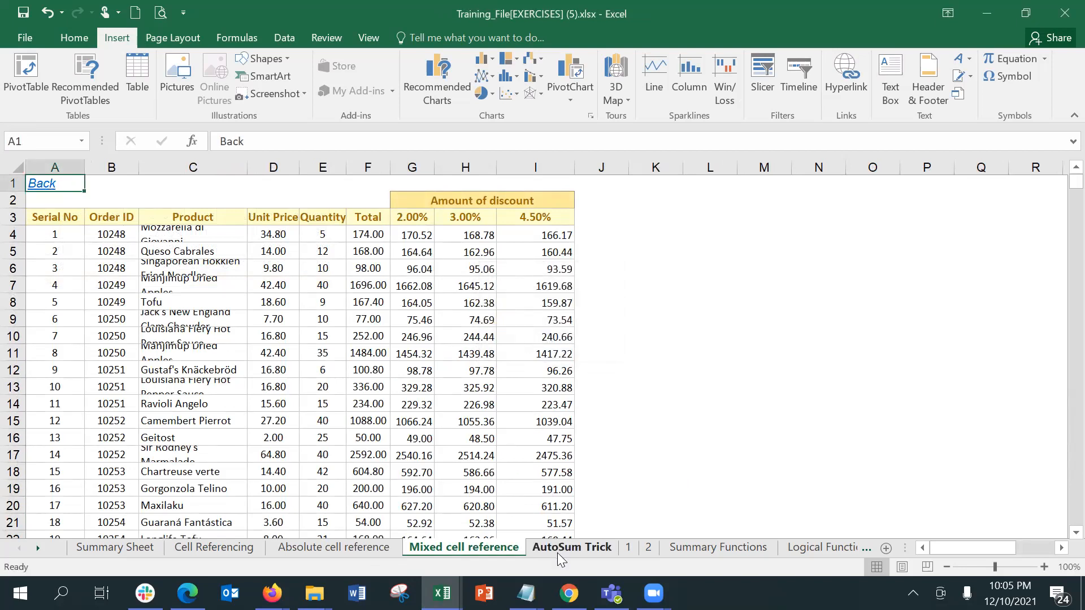
Step: Test the Back hyperlink in A1 of the AutoSum Trick sheet
left_click(558, 547)
left_click(44, 186)
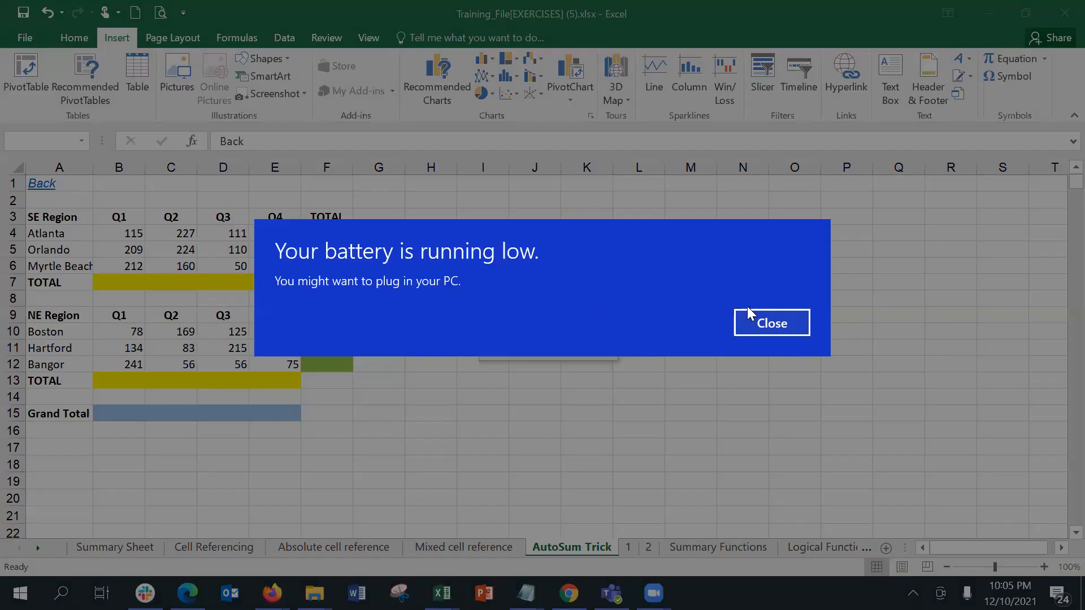
left_click(752, 315)
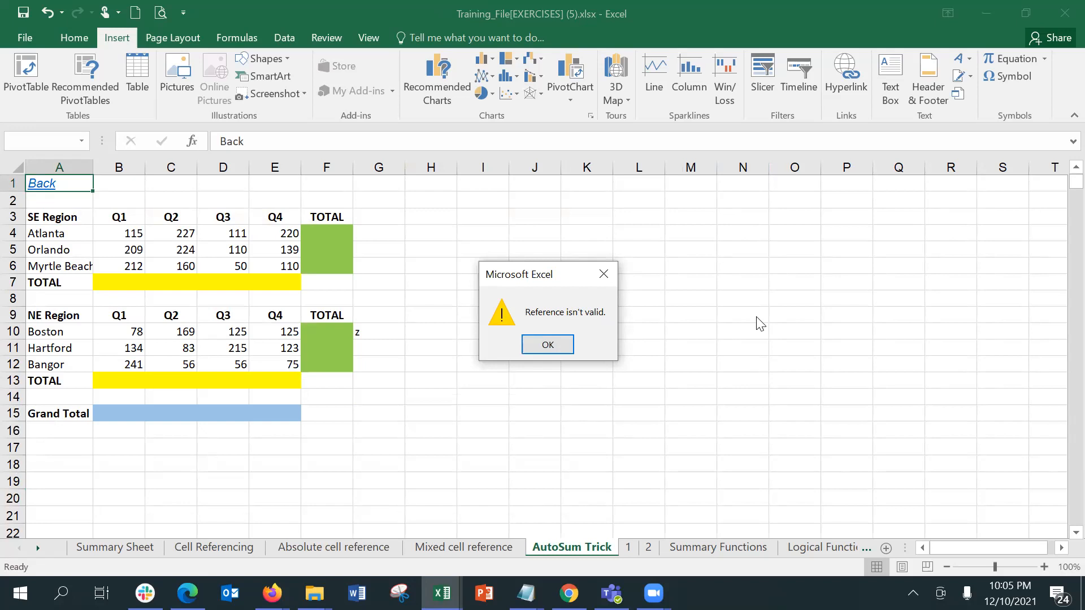
left_click(551, 343)
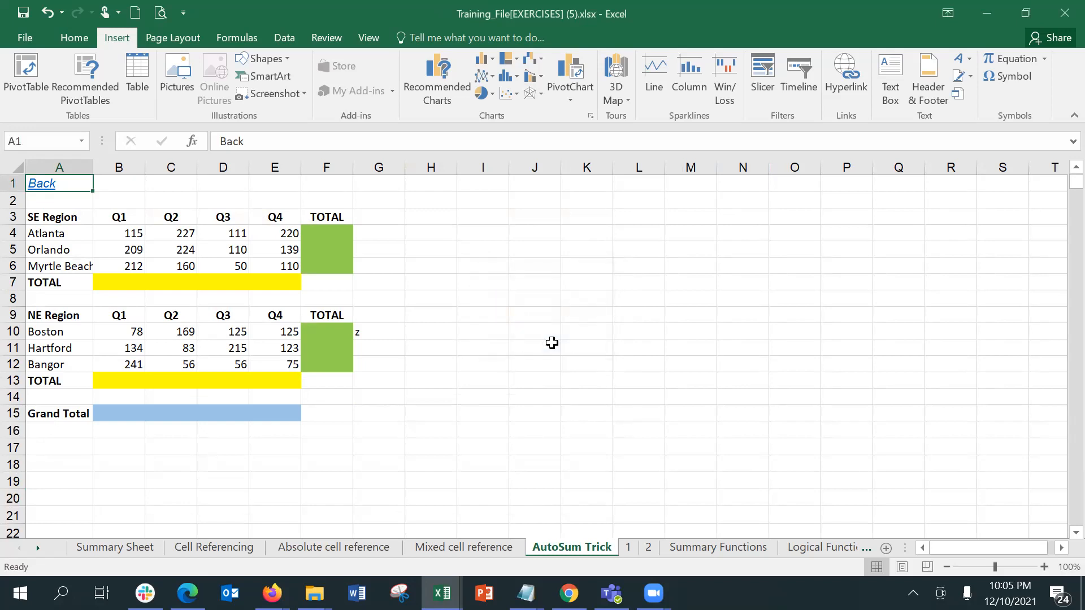
Step: Copy the Back link from A1 of Cell Referencing into A1 of the Mixed cell reference and AutoSum Trick sheets
left_click(227, 545)
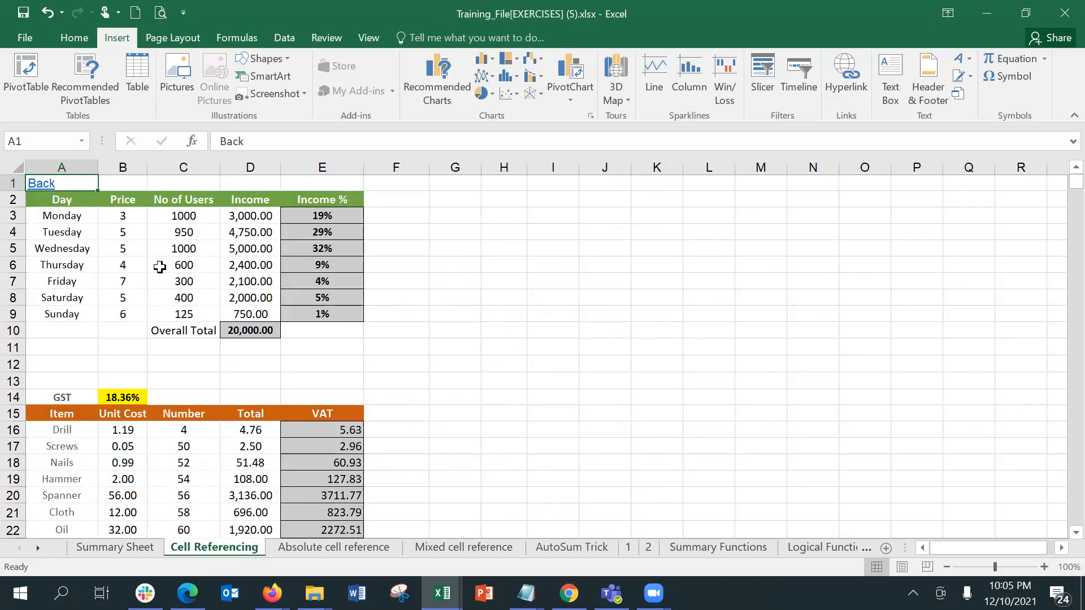
key("ctrl+c")
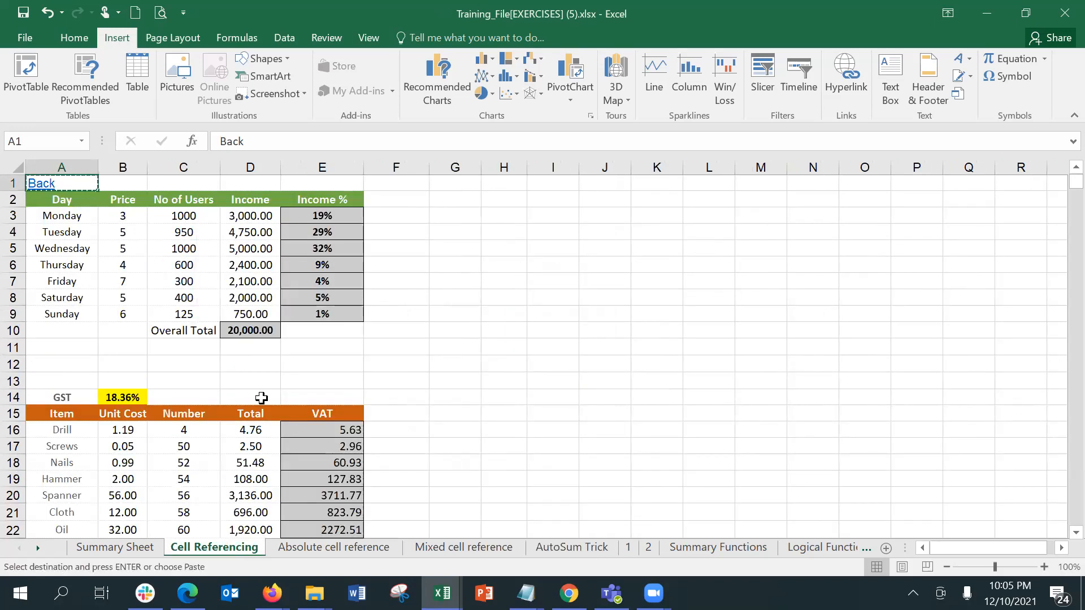
left_click(432, 547)
key("ctrl+v")
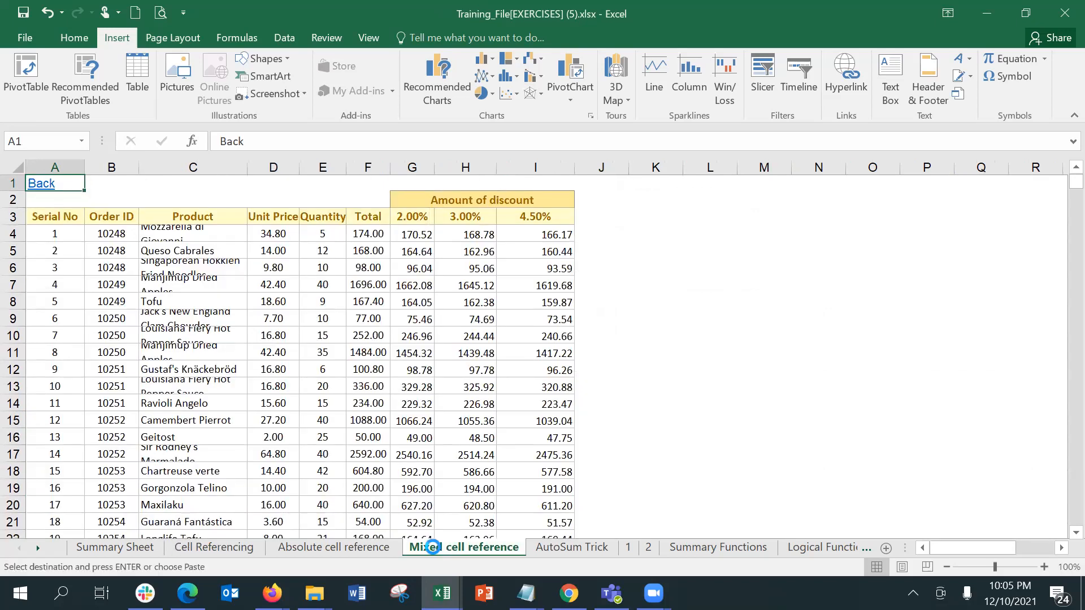
left_click(557, 547)
key("ctrl+v")
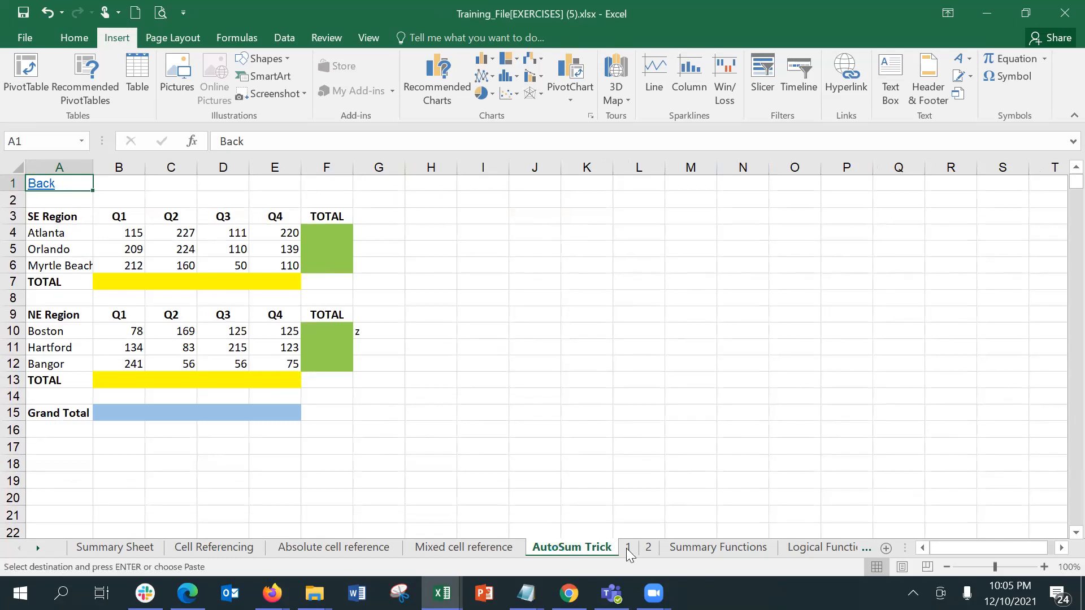
Step: Paste the copied Back link into A1 of sheet 1 and follow it to test it
left_click(629, 547)
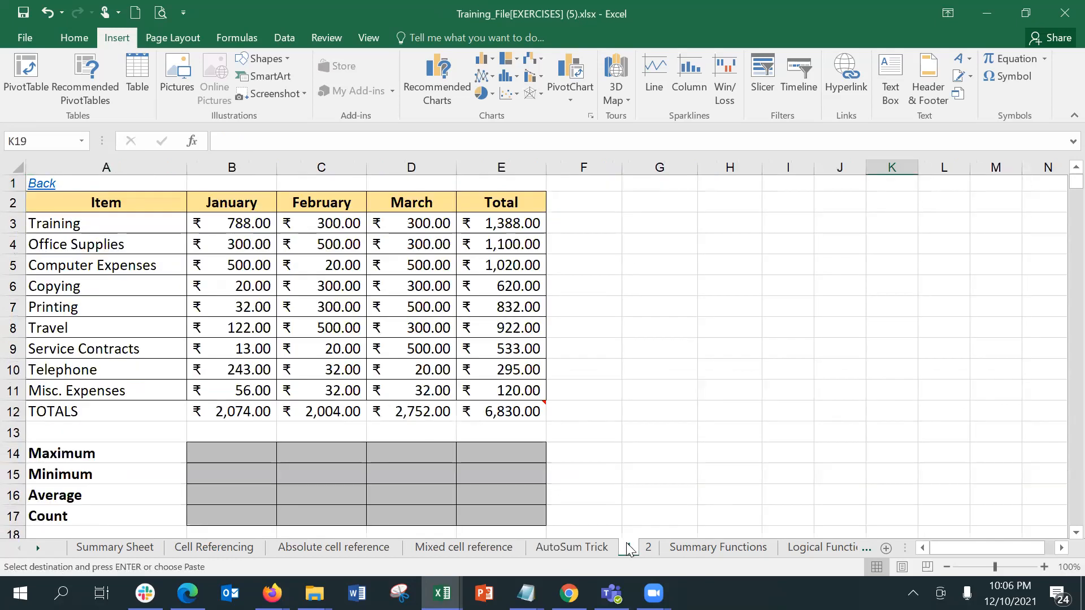
left_click(106, 177)
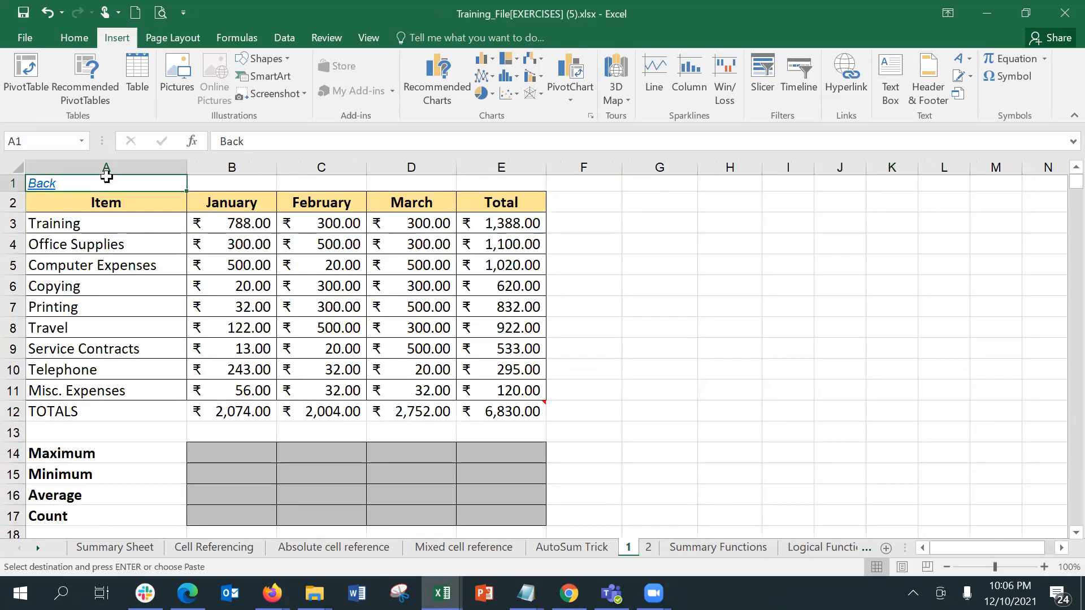
key("ctrl+v")
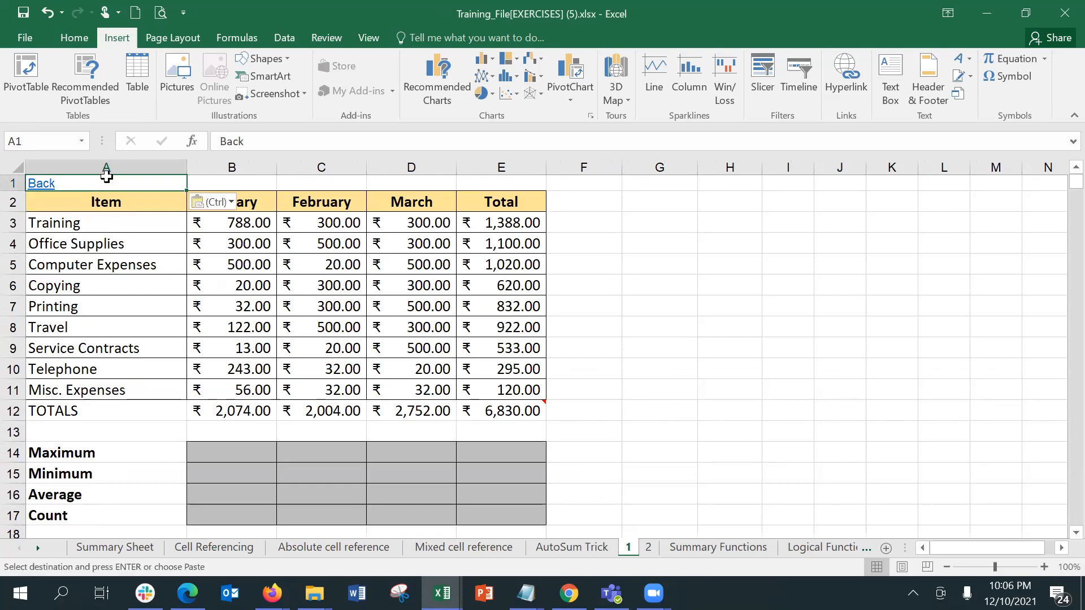
left_click(51, 182)
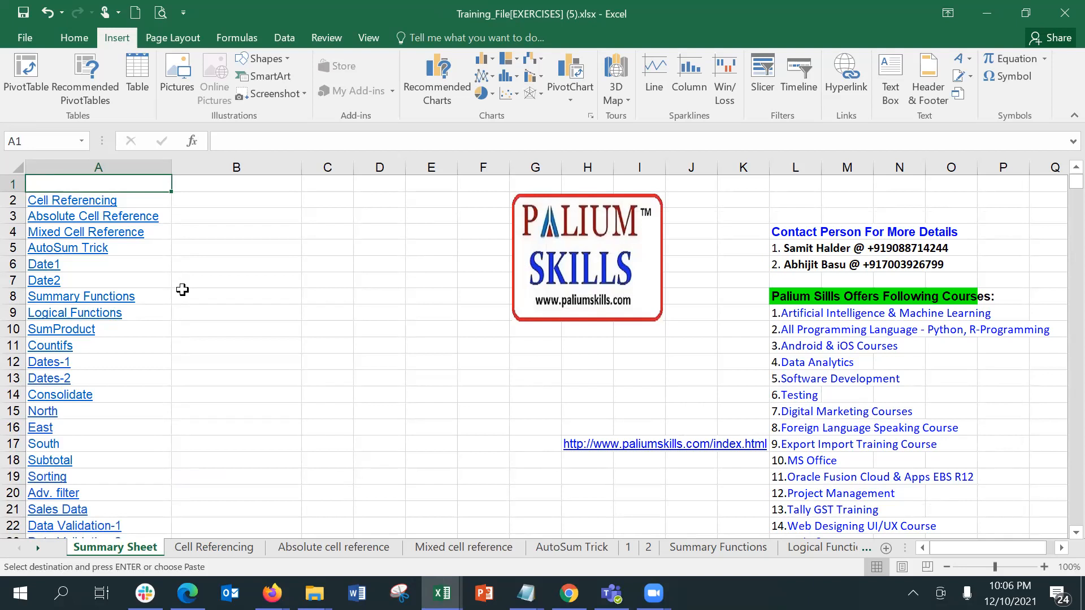
Step: Turn off Battery saver in the Windows quick settings and close the Workspace ONE Intelligent Hub window
left_click(1057, 593)
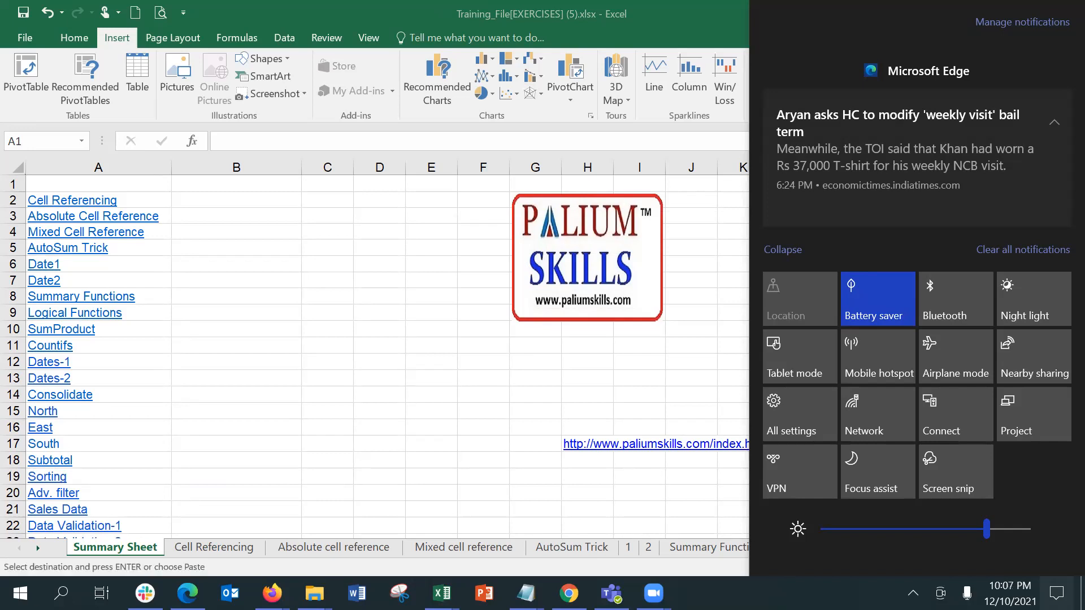
left_click(878, 299)
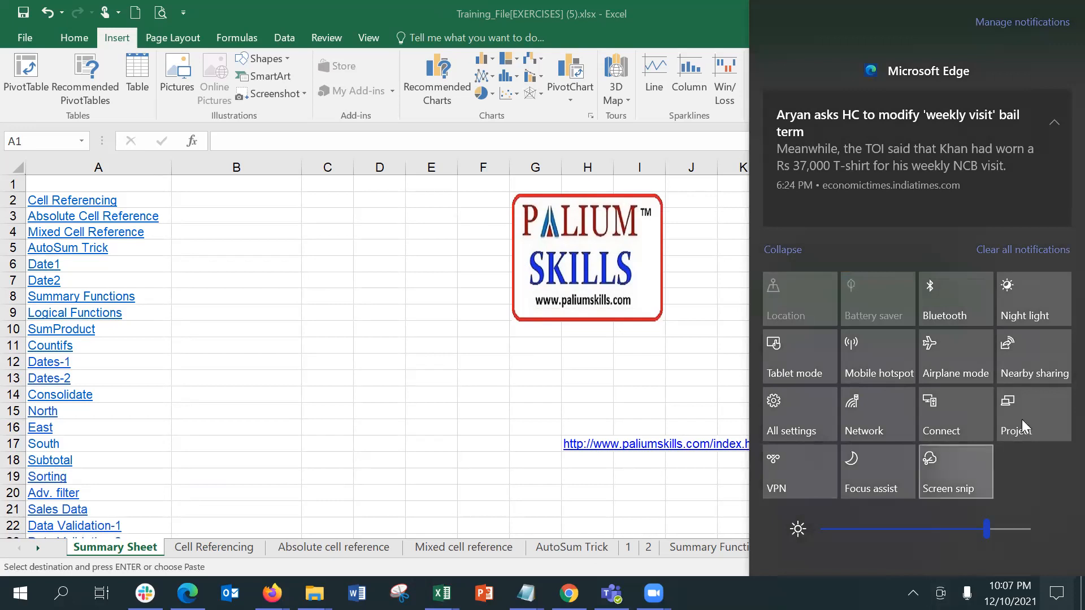
left_click(258, 236)
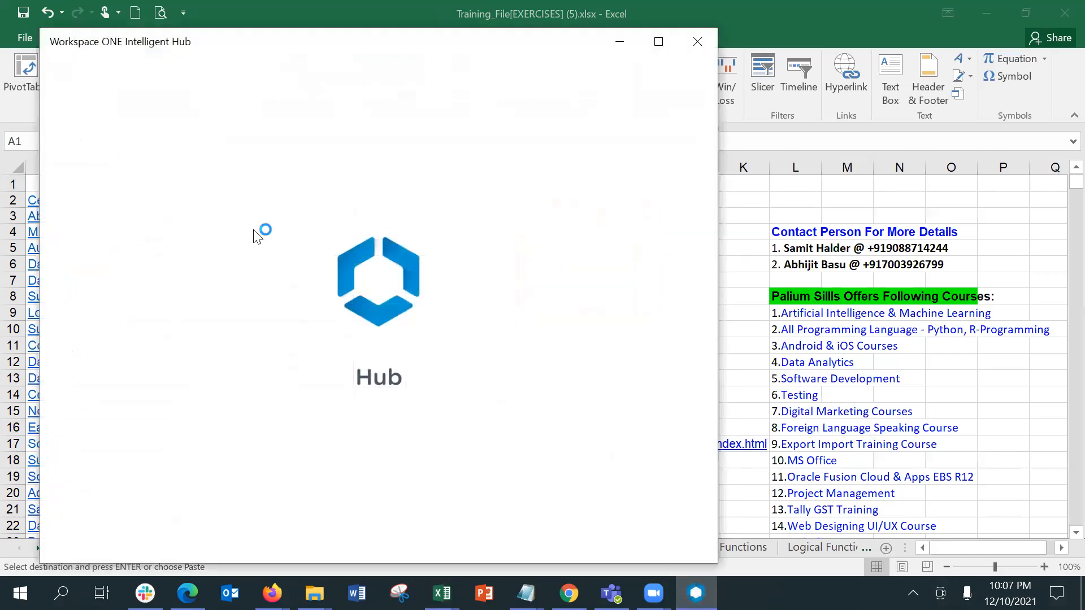
left_click(701, 40)
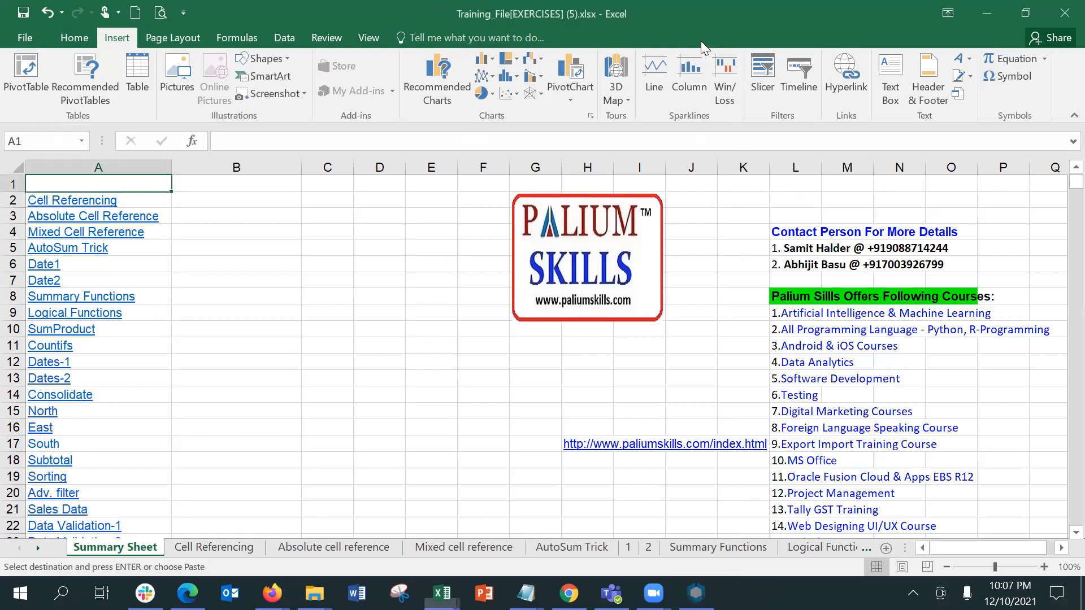
Step: Go to the Cell Referencing sheet and cancel the pending copy of the Back link
left_click(394, 304)
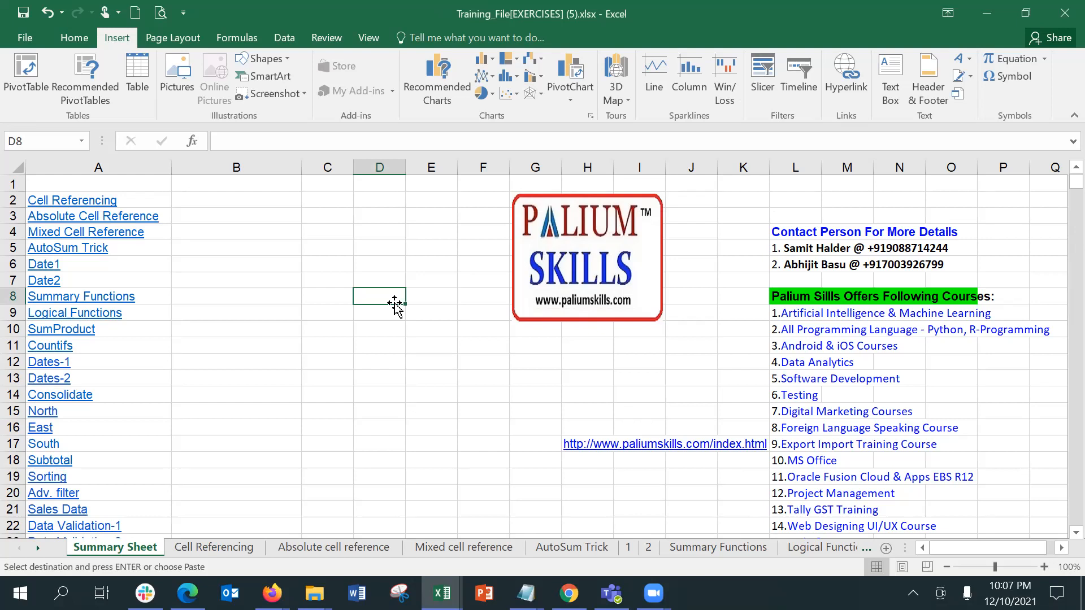
left_click(225, 549)
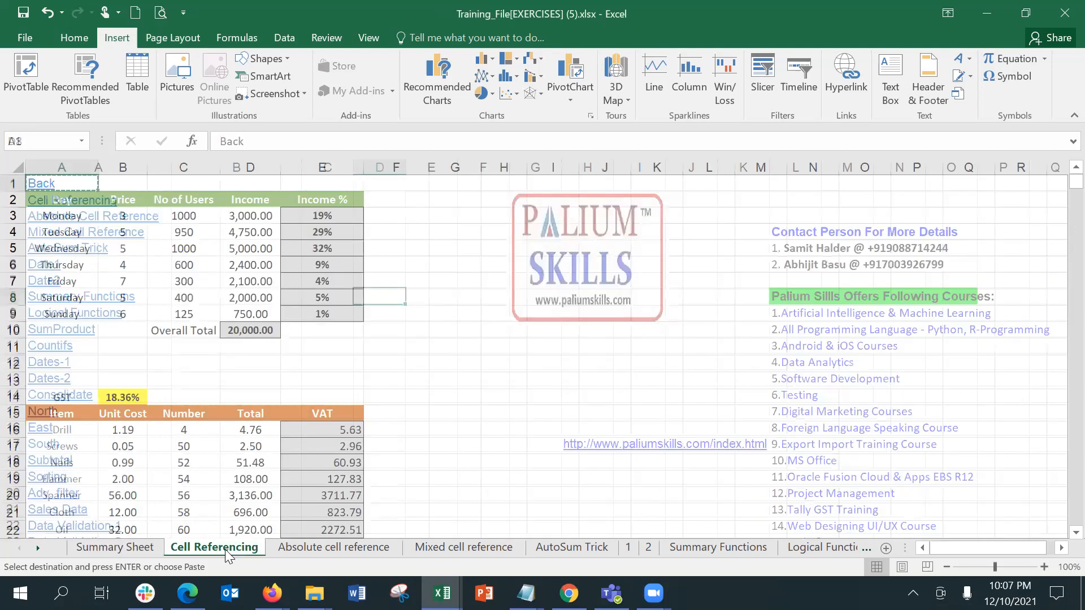
left_click(473, 295)
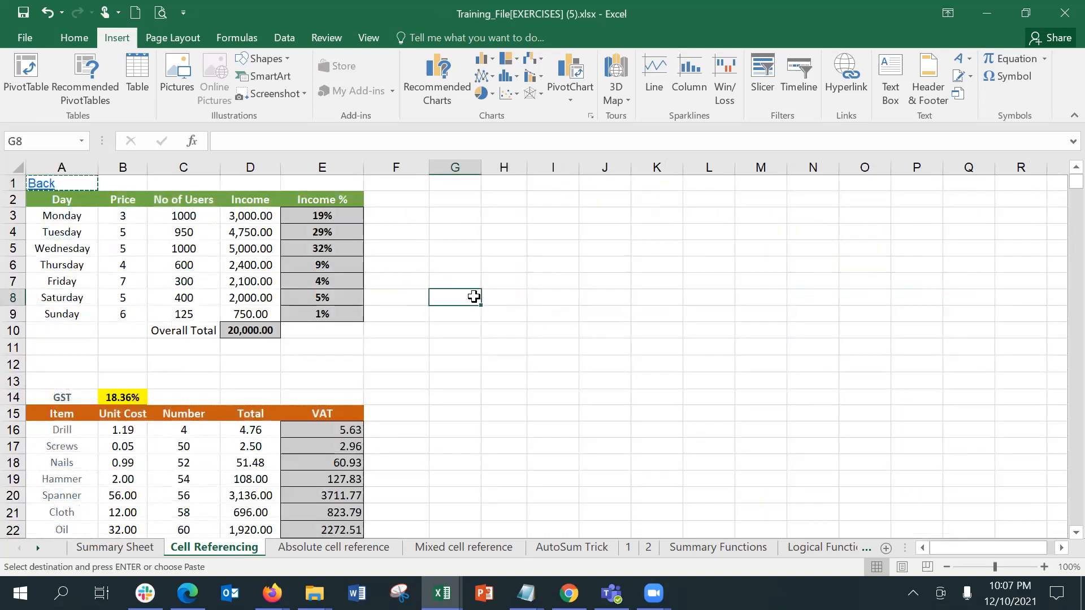
key("Escape")
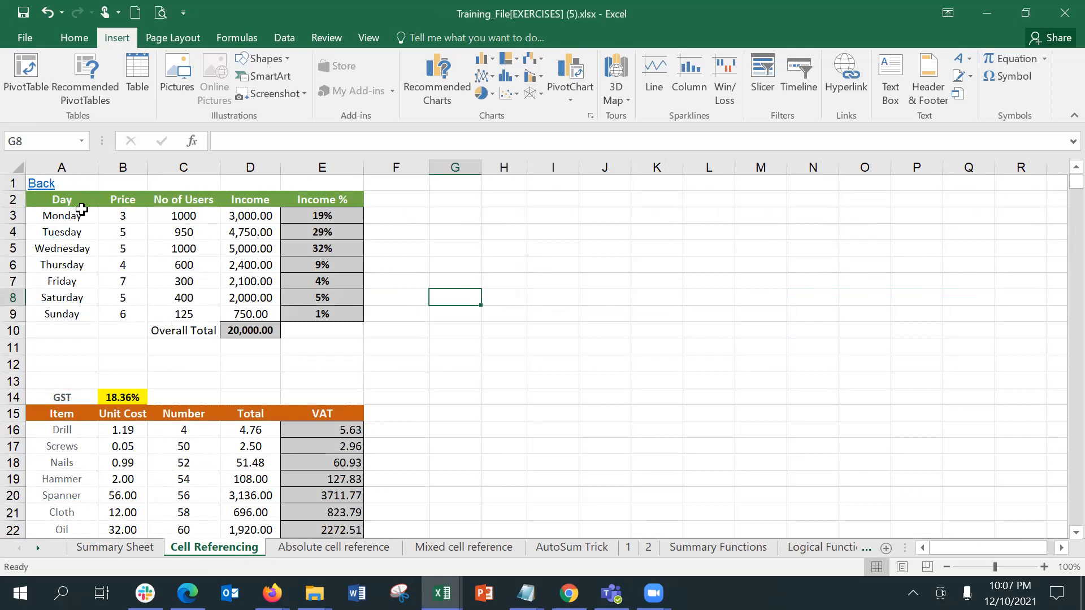
Step: Select the day income table A2:E10 and try to name the range day-data
left_click(69, 202)
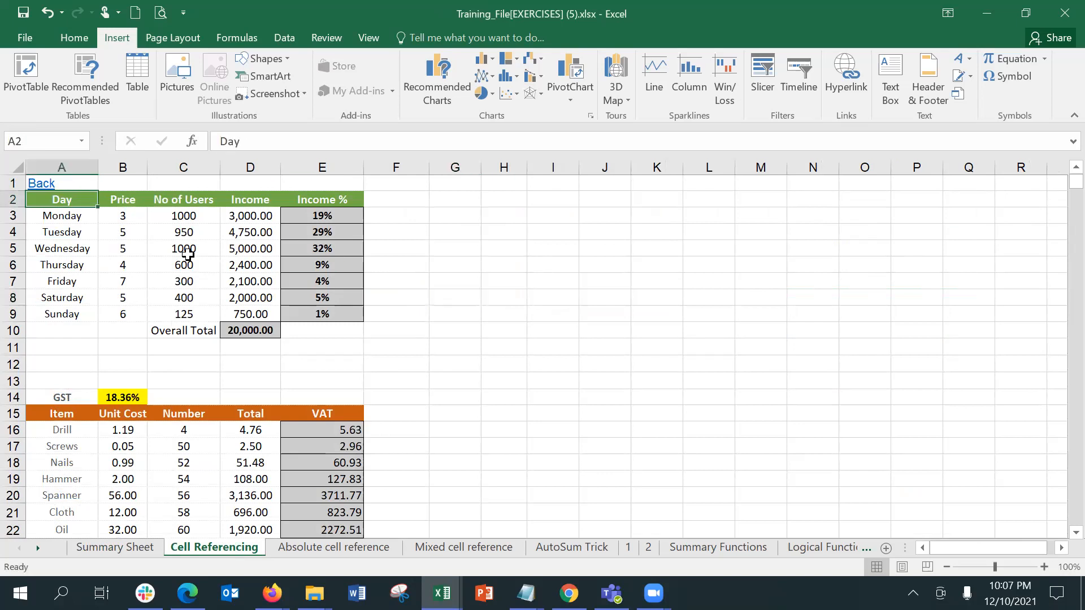
left_click(314, 316, "shift")
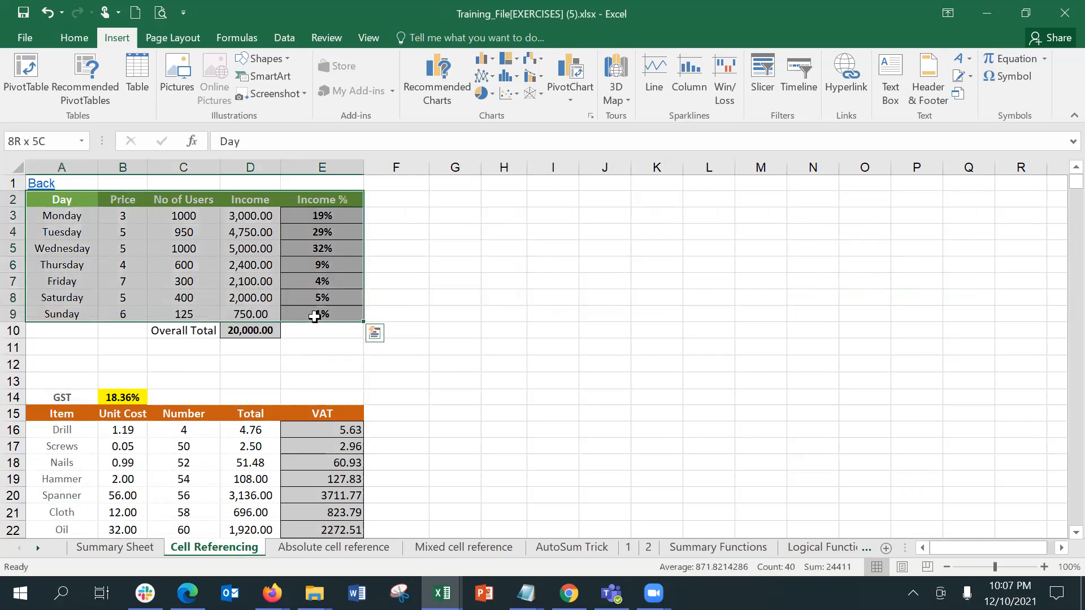
left_click_drag(314, 316, 327, 331)
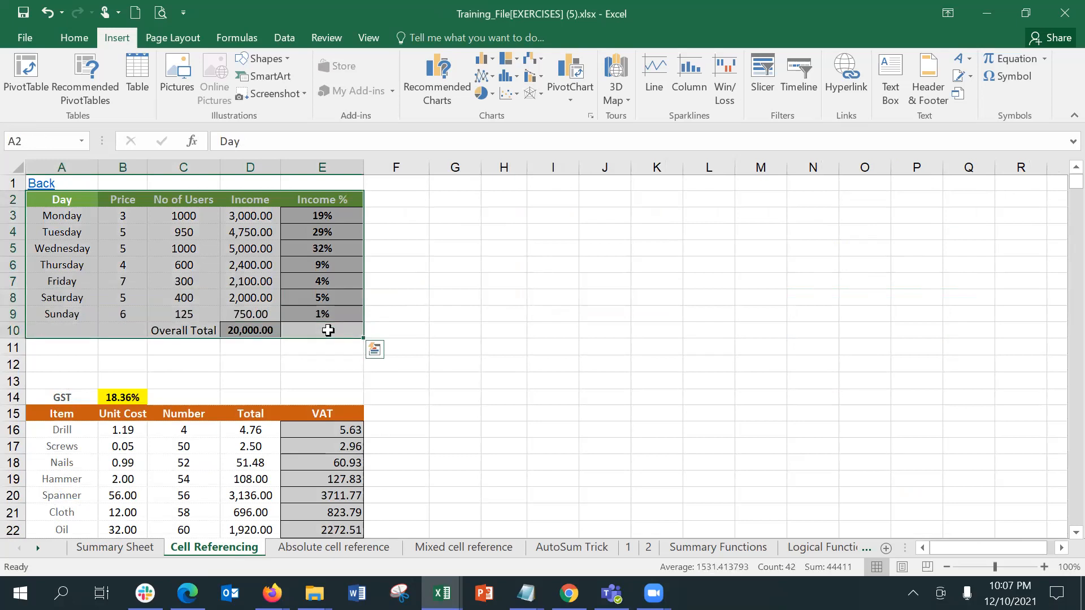
left_click(56, 141)
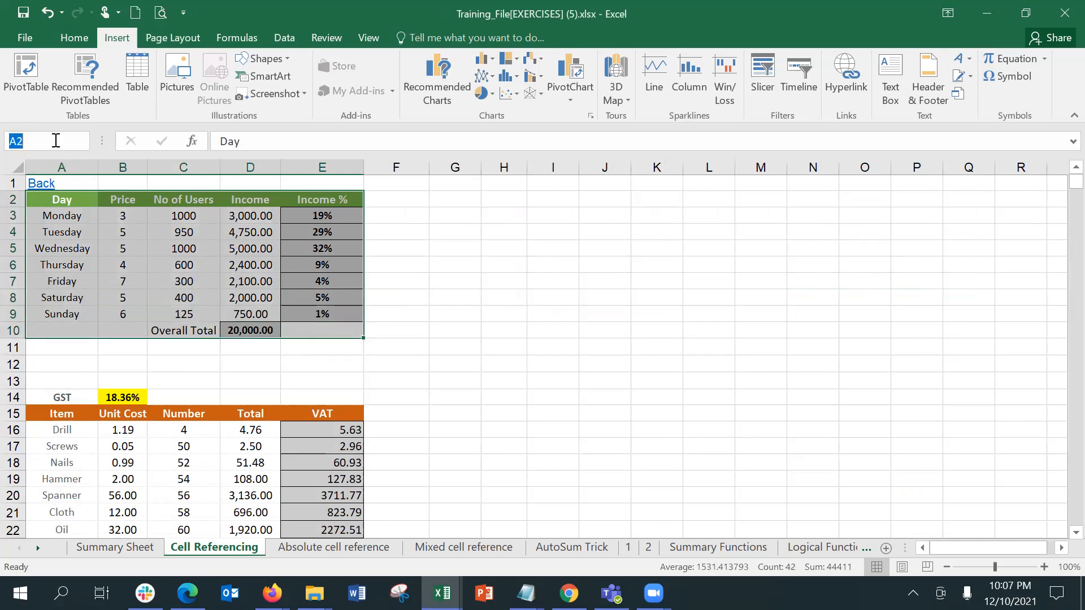
type("day-data")
key("Return")
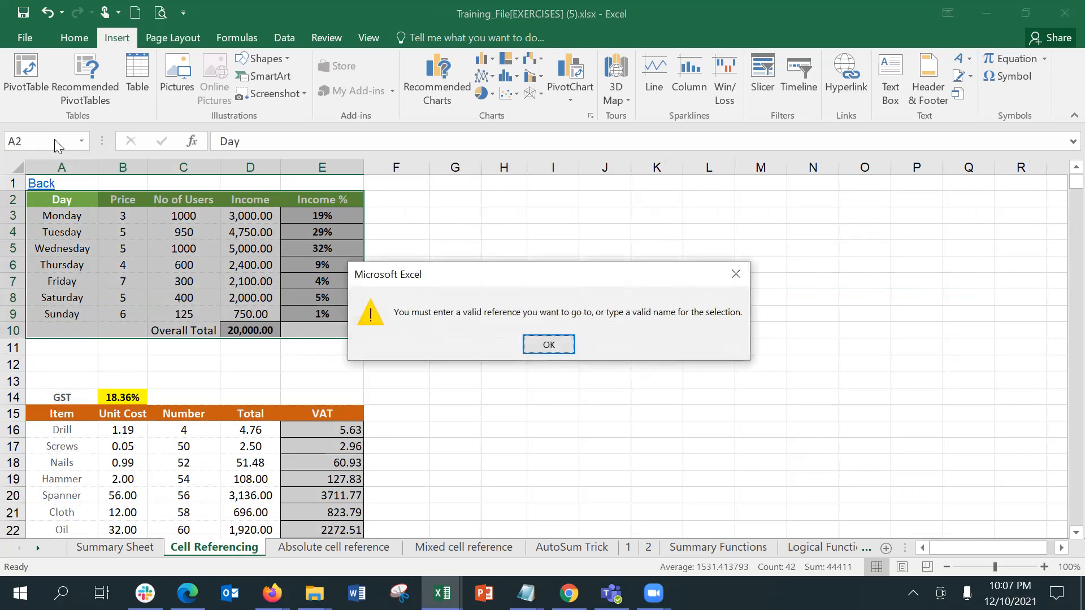
key("Return")
Step: Name the selected day income table A2:E10 datadata
left_click(56, 141)
type("datat")
key("BackSpace")
type("data")
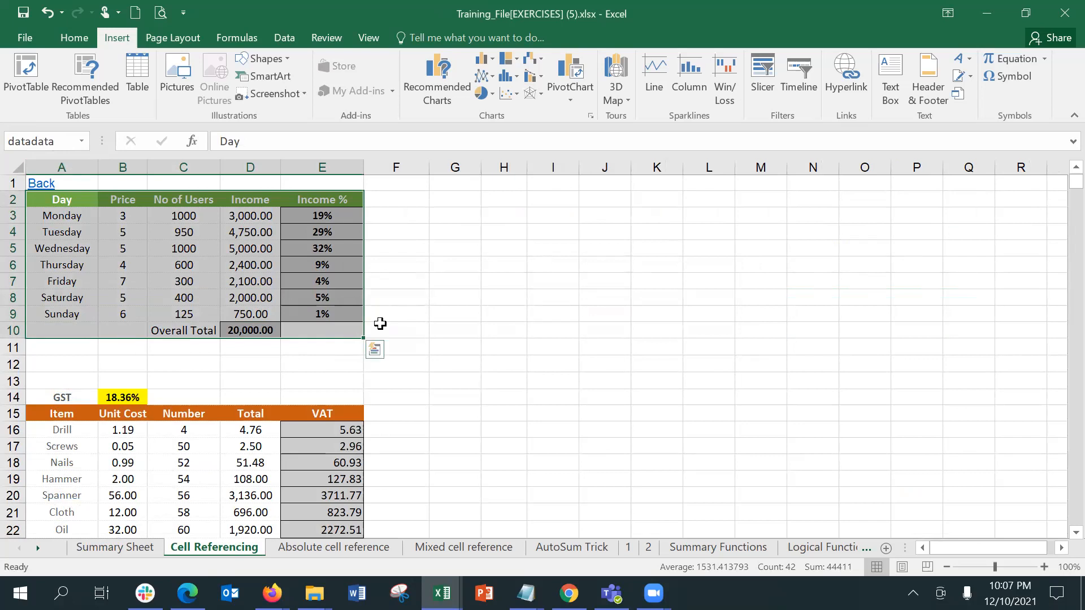
left_click(554, 343)
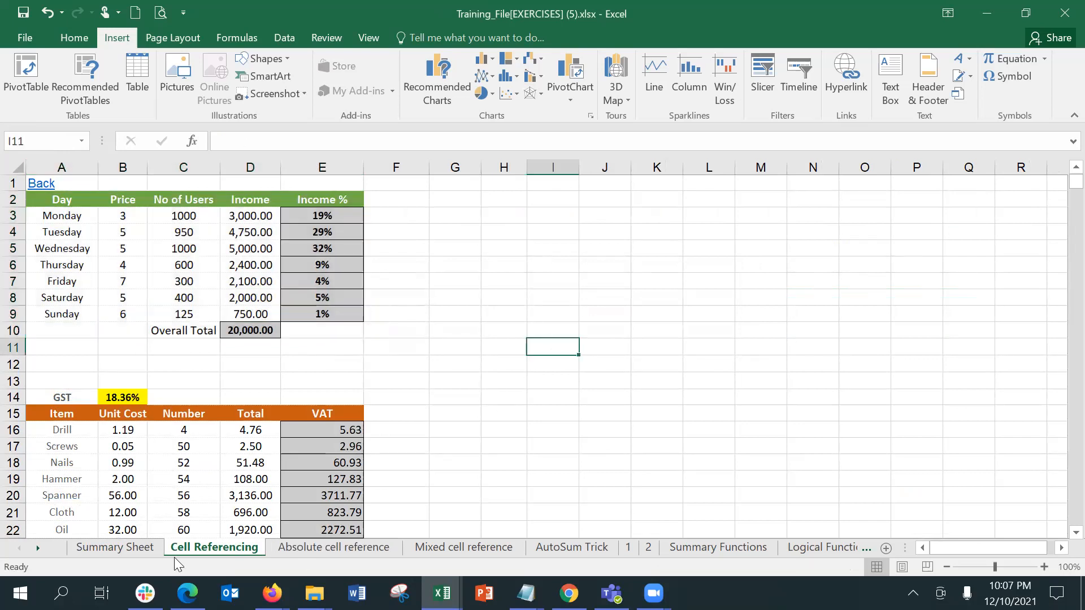
Step: Enter datadata in cell C2 of the Summary Sheet
left_click(143, 547)
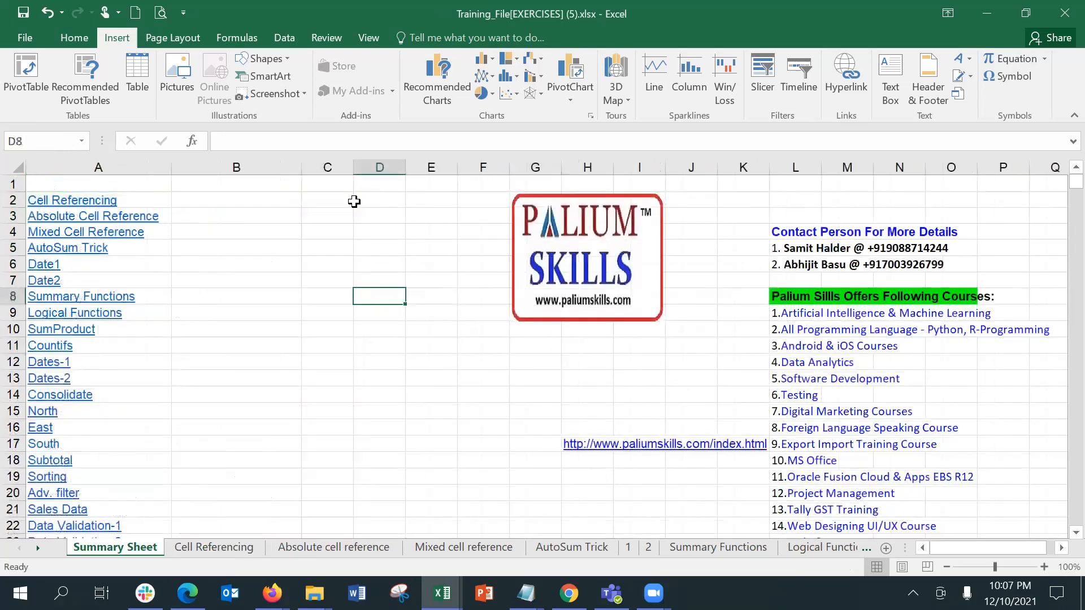
left_click(352, 204)
type("d")
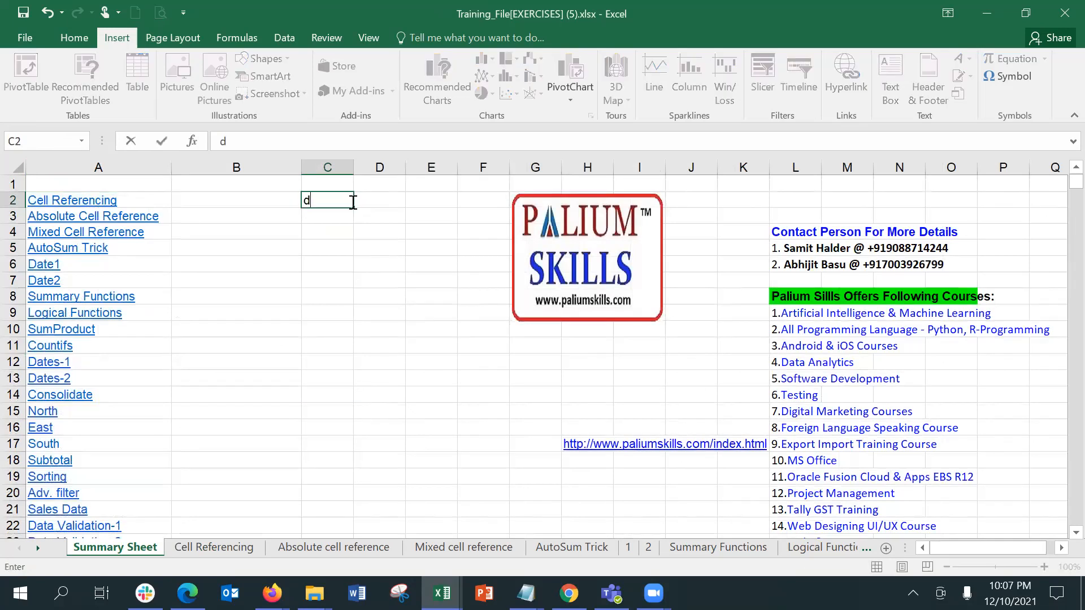
type("atadata")
key("Return")
Step: Insert a hyperlink in C2 of the Summary Sheet that points to the defined name datadata in this document
left_click(347, 199)
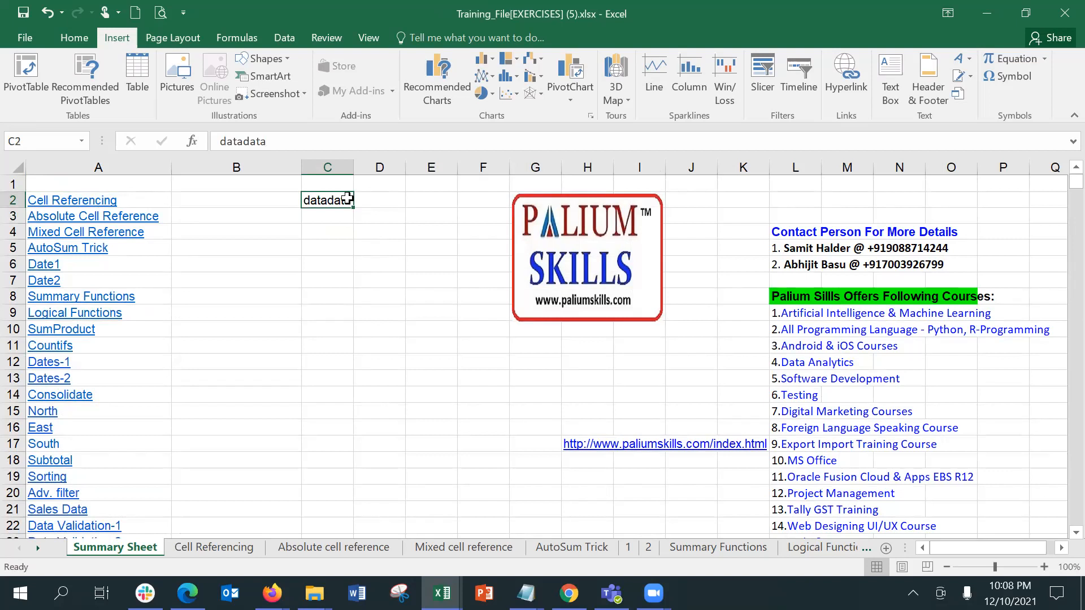
scroll(448, 173, "up", 2)
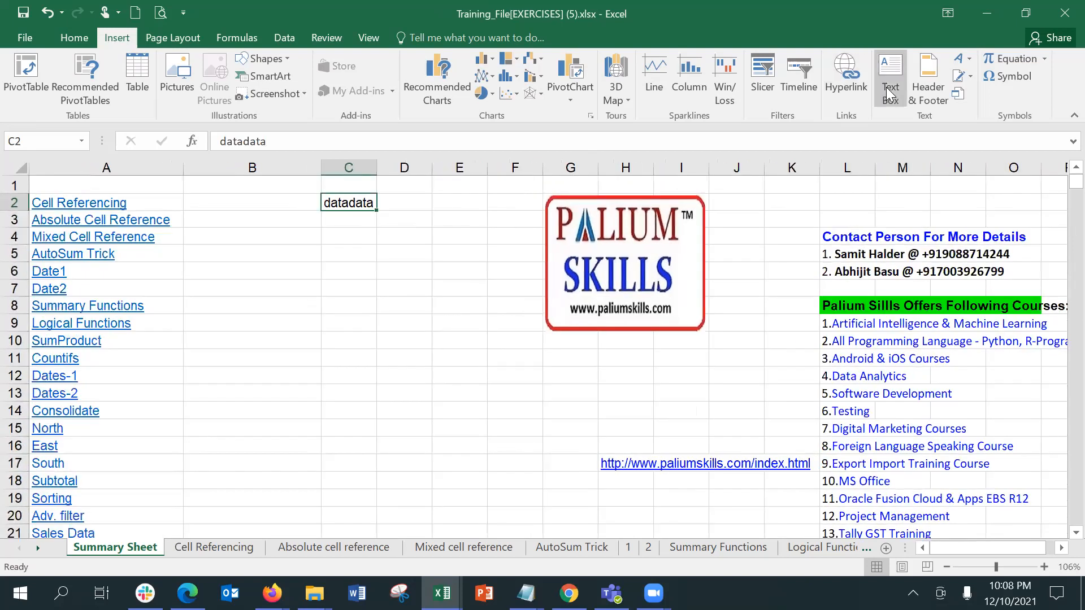
left_click(846, 76)
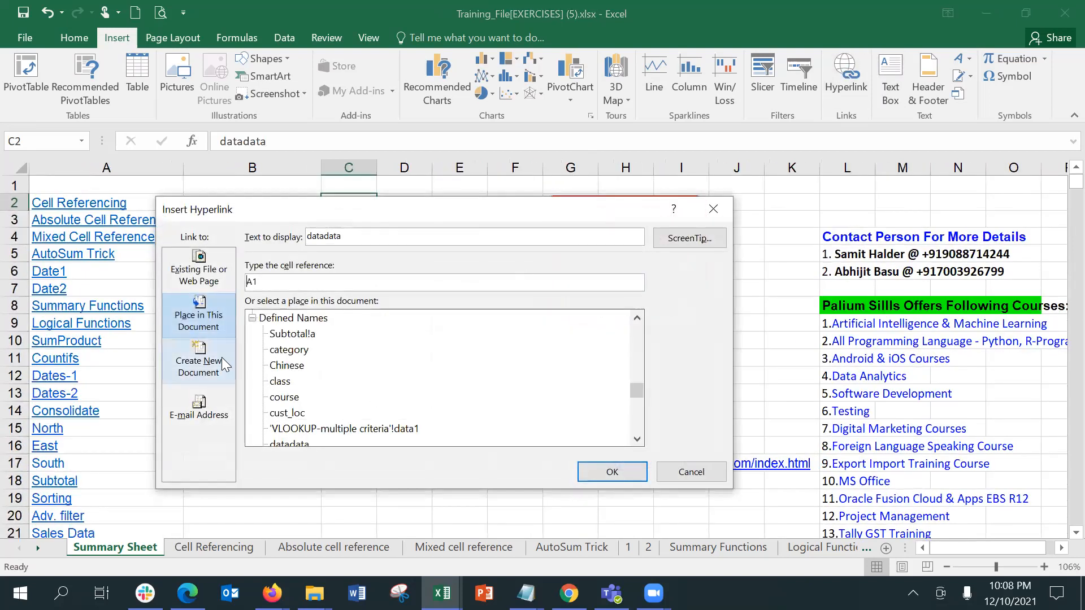
left_click_drag(636, 387, 634, 438)
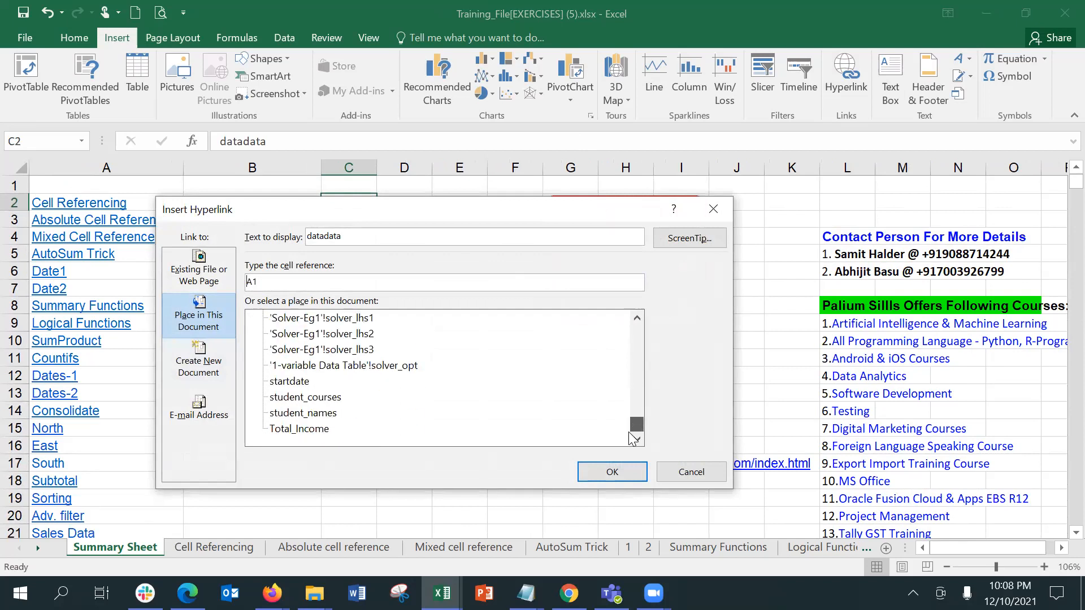
left_click(643, 345)
left_click(643, 345)
left_click(643, 344)
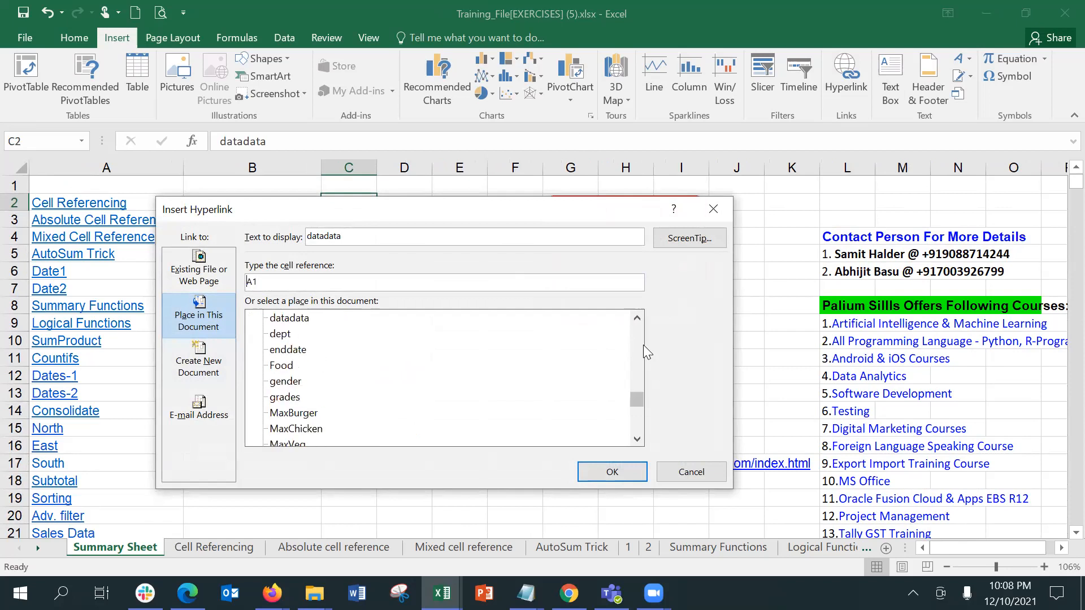
left_click(288, 319)
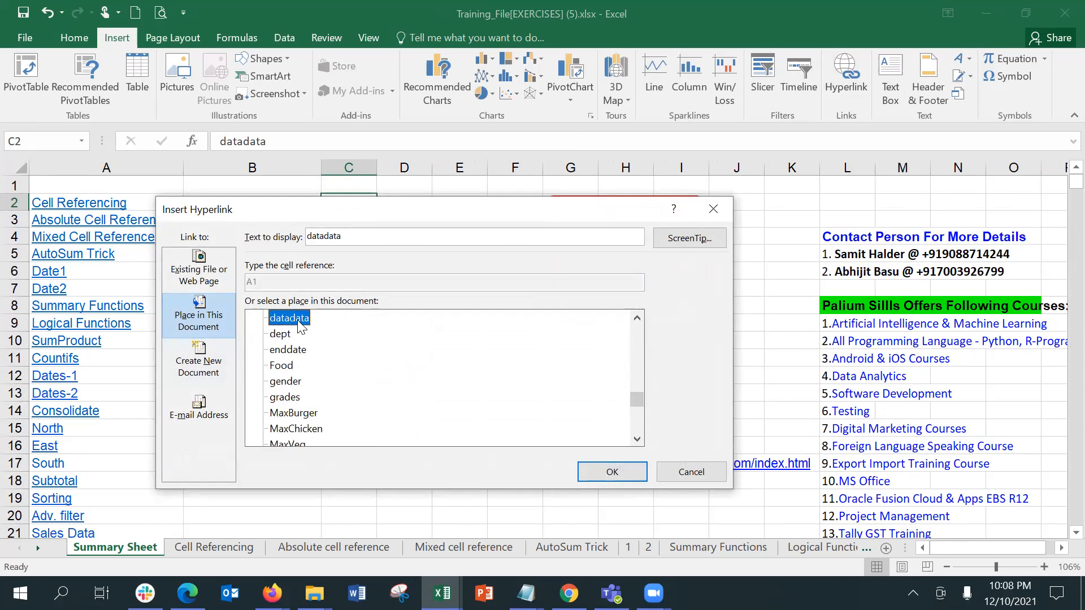
left_click(641, 317)
double_click(641, 314)
left_click(625, 469)
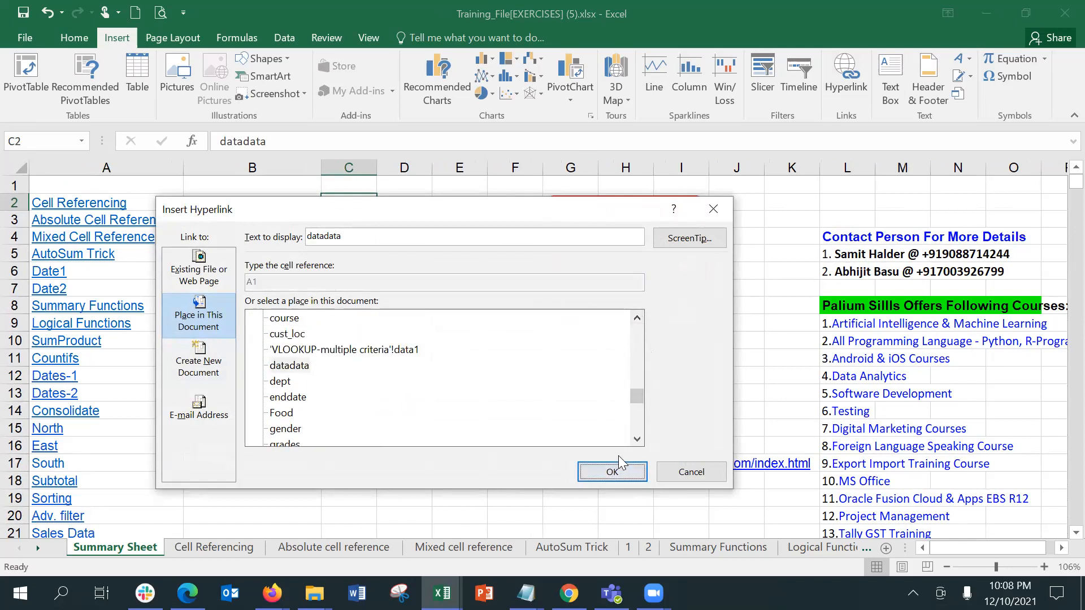
left_click(619, 469)
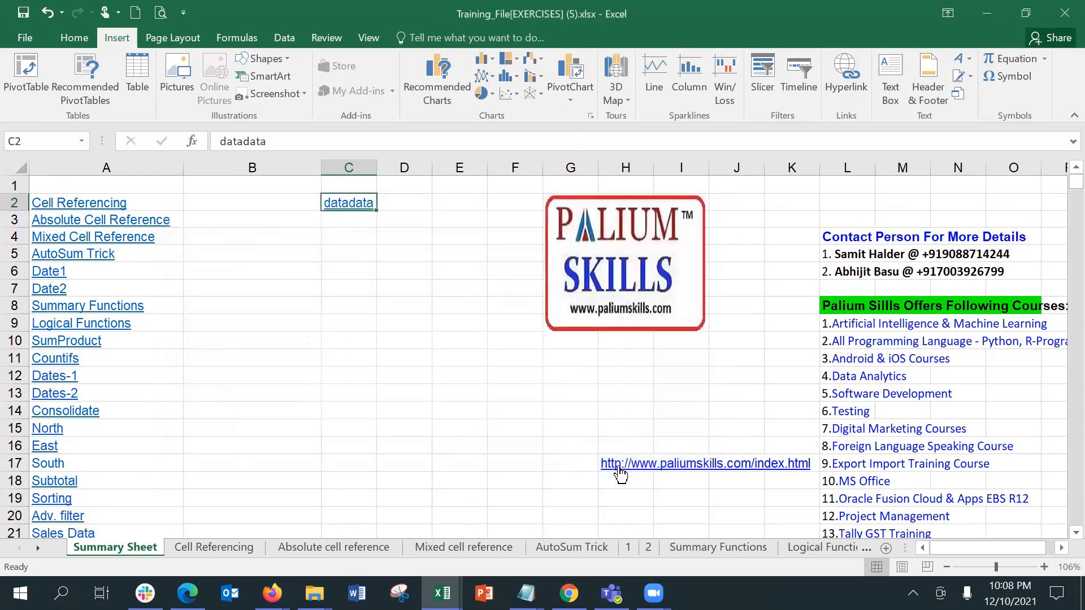
Step: Test the datadata hyperlink in C2, return to the Summary Sheet and follow it once more
left_click(348, 202)
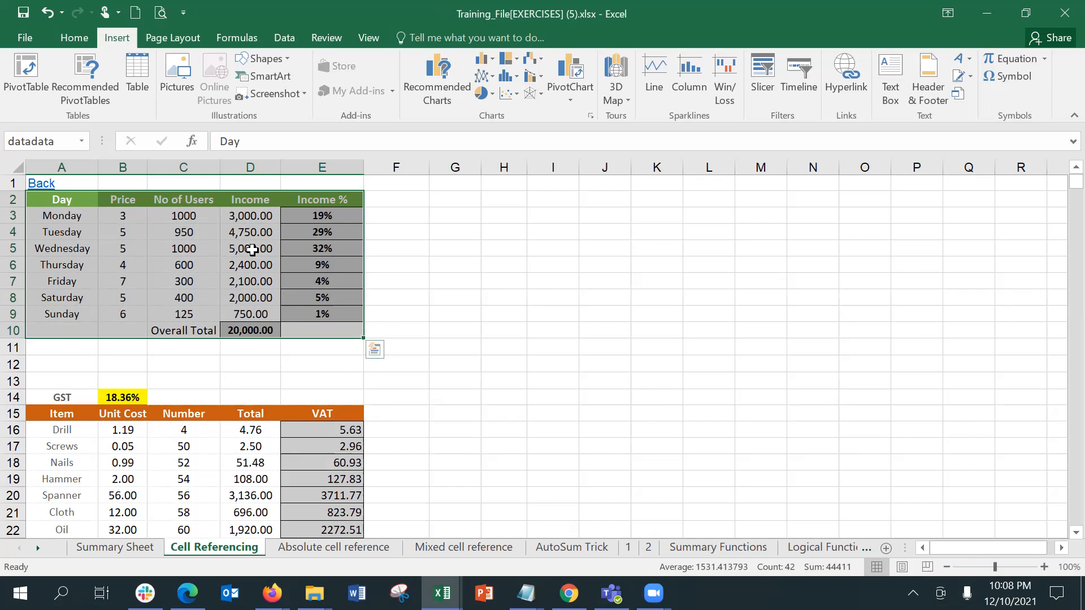
left_click(127, 548)
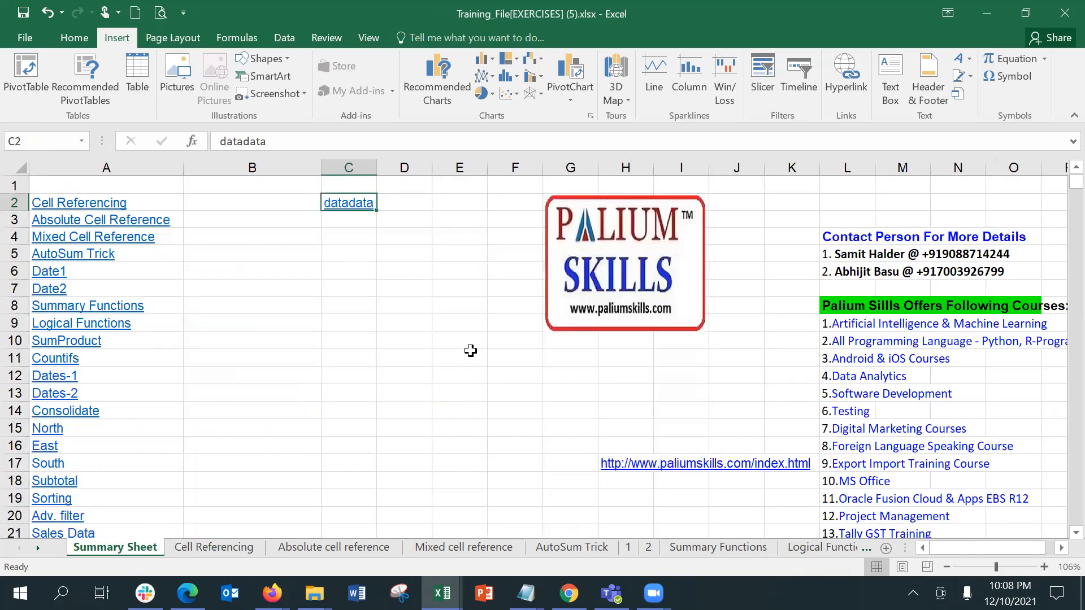
left_click(348, 205)
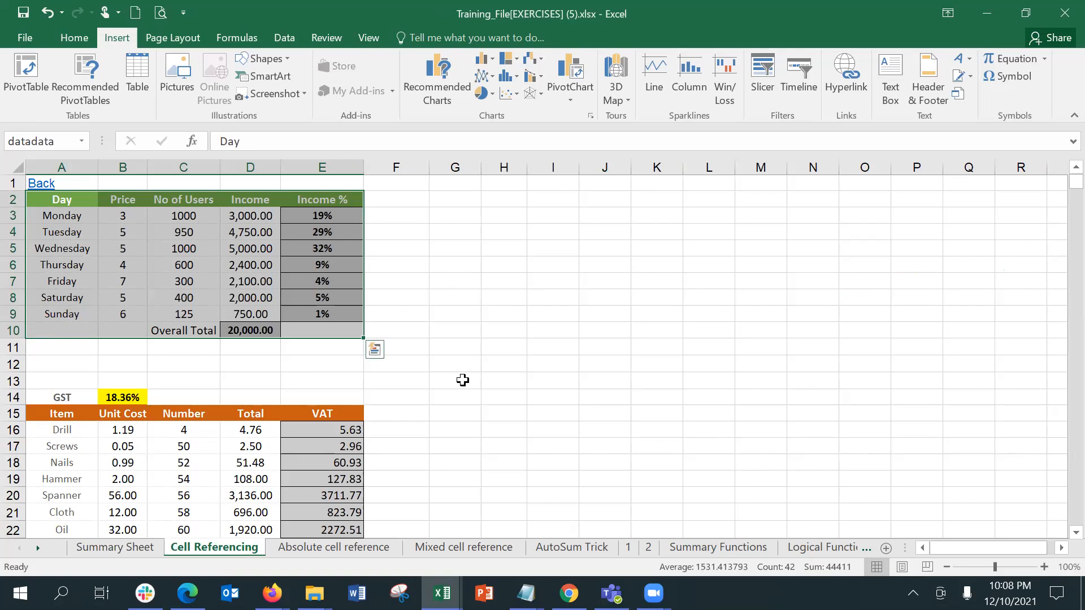
Step: Select the item cost and VAT table A15:E23 on the Cell Referencing sheet
left_click(483, 408)
key("Return")
key("Return")
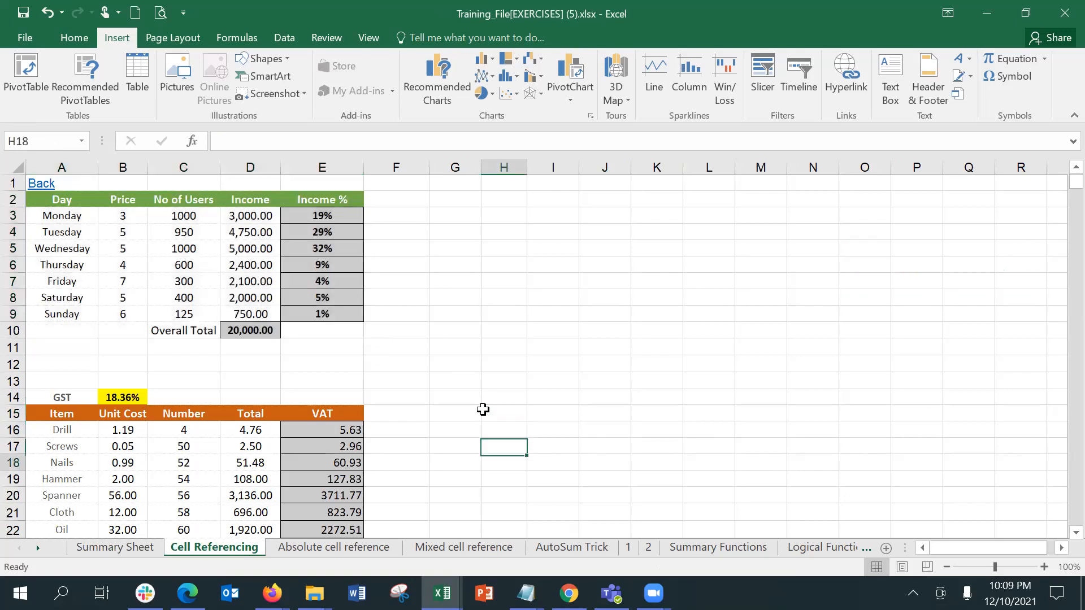
key("ctrl+Down")
left_click_drag(52, 303, 323, 433)
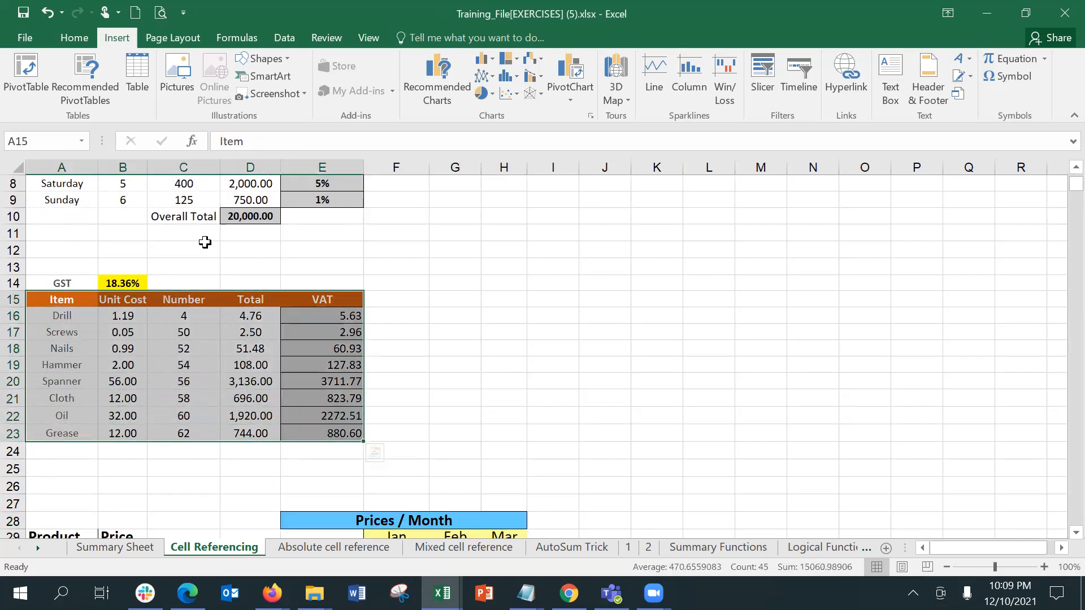
Step: Try to name the selected item table gst-calc
left_click(61, 137)
type("gst-calc")
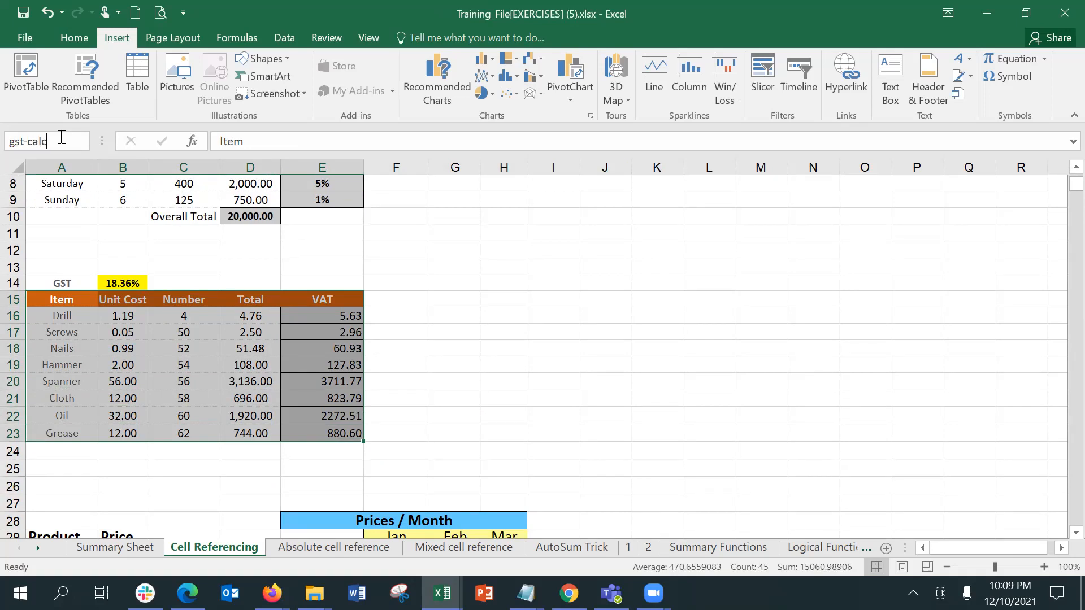
key("Return")
left_click(559, 345)
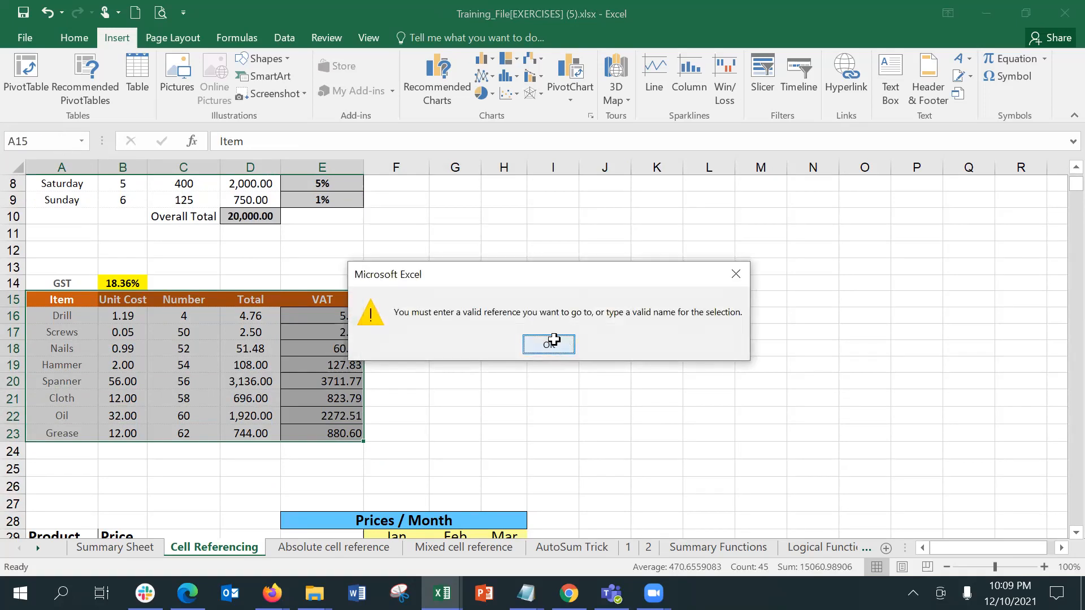
Step: Name the selected item table A15:E23 gst_calc
left_click(63, 135)
type("gst_calc")
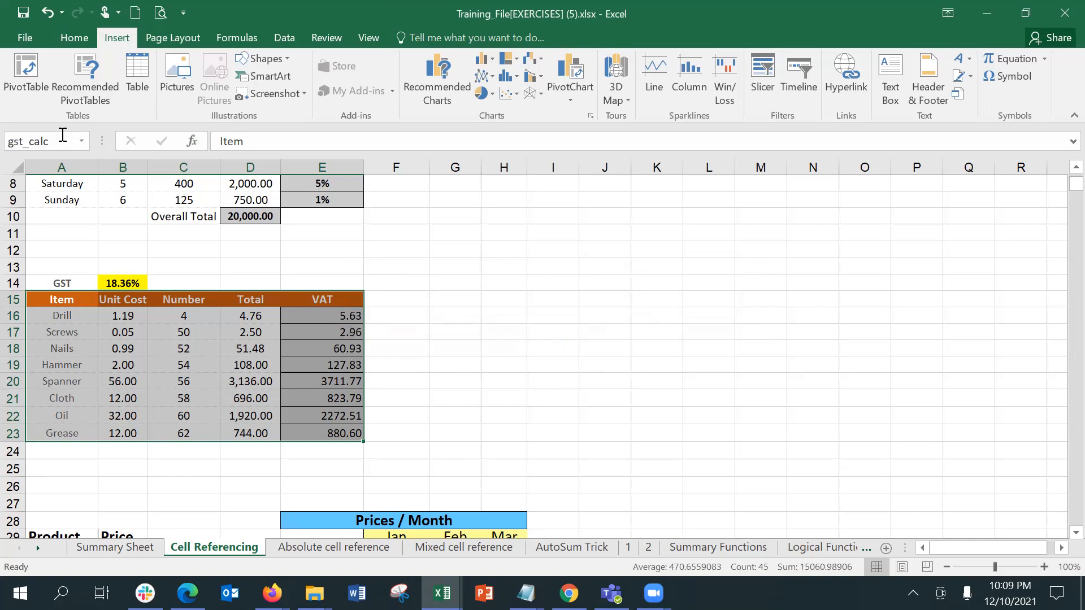
key("Return")
left_click(211, 400)
Step: Enter gst calc in cell C3 of the Summary Sheet
left_click(116, 547)
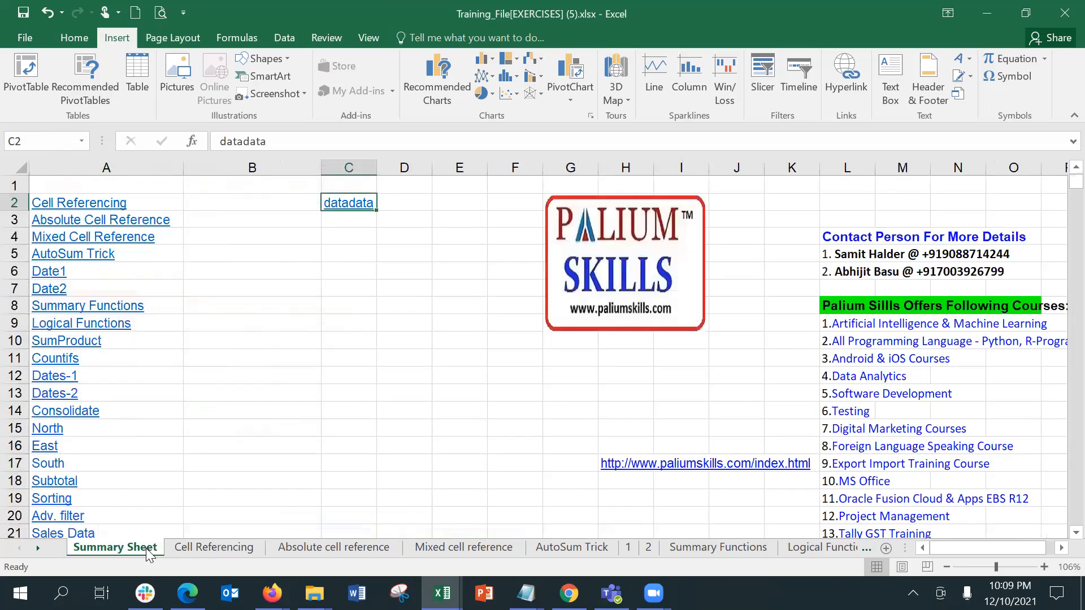
left_click(336, 225)
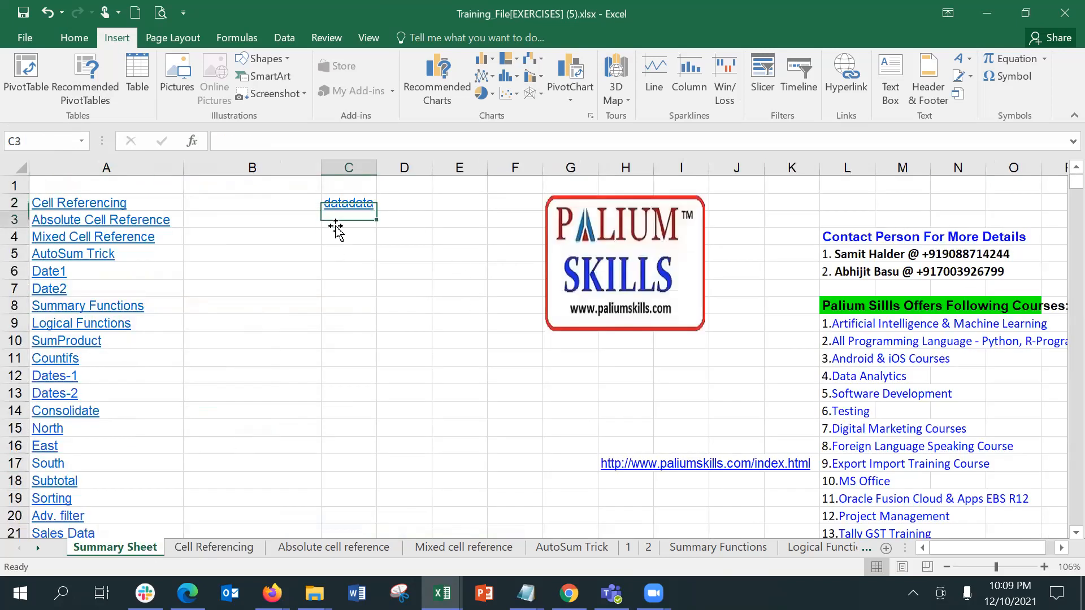
type("gst_")
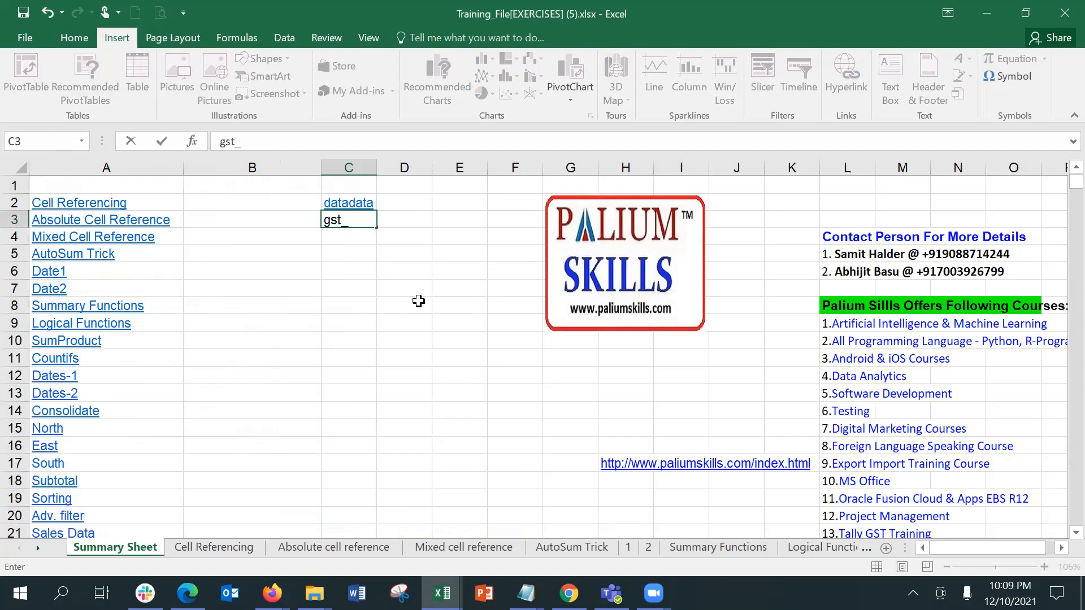
key("BackSpace")
type("calc")
key("Return")
key("Up")
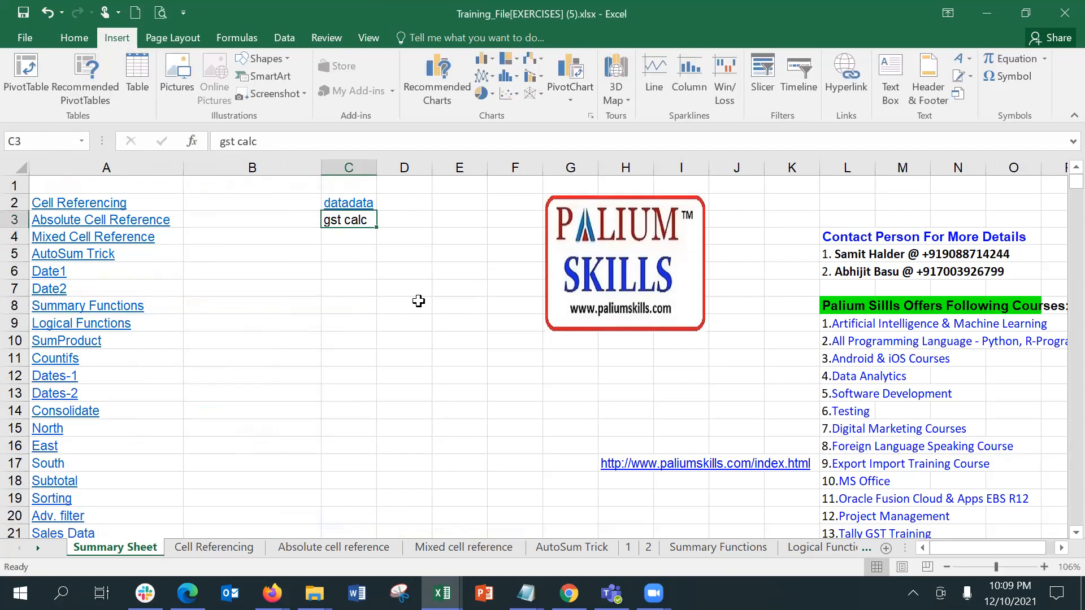
Step: Insert a hyperlink in C3 of the Summary Sheet that points to the defined name gst_calc in this document
left_click(681, 168)
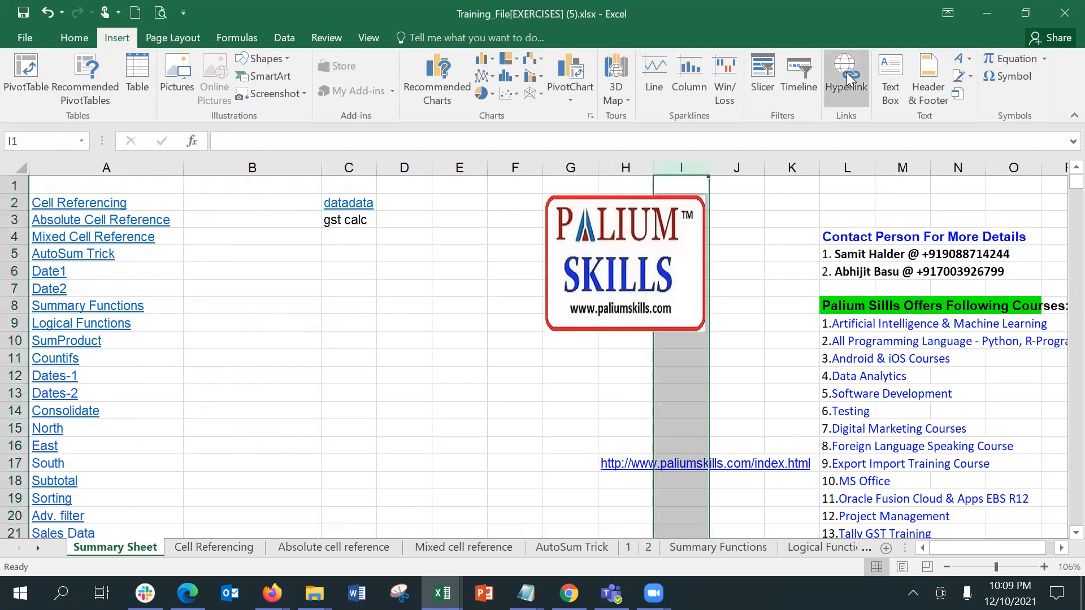
left_click(334, 221)
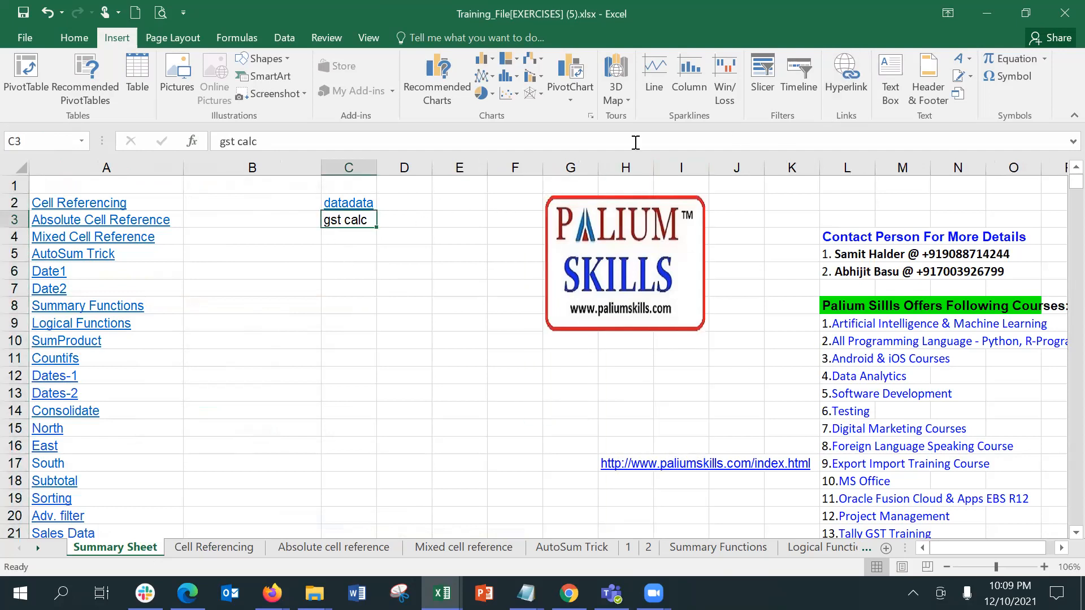
left_click(847, 84)
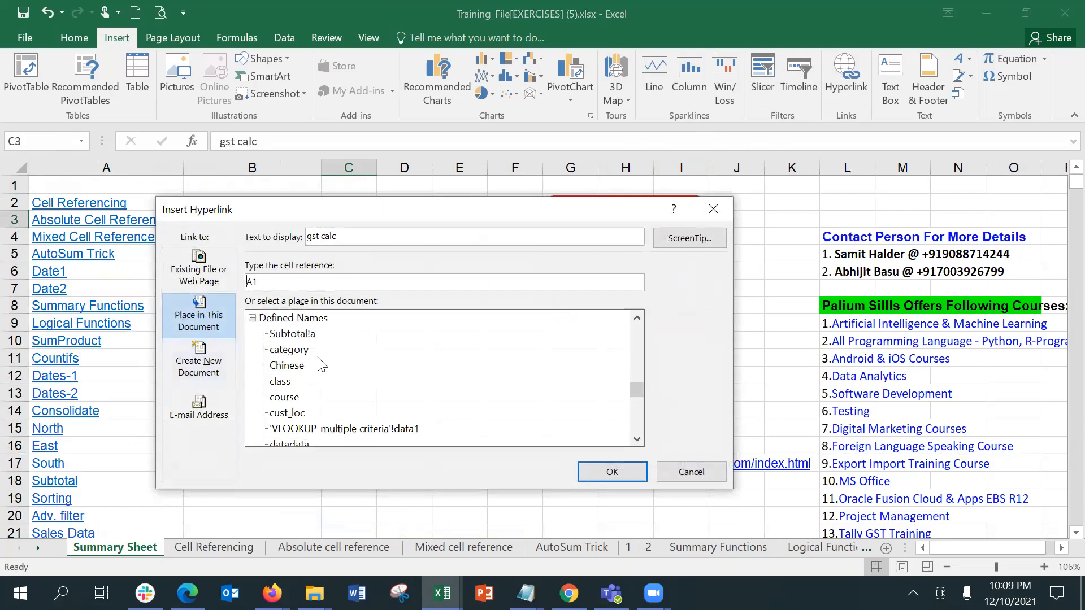
left_click_drag(632, 391, 633, 407)
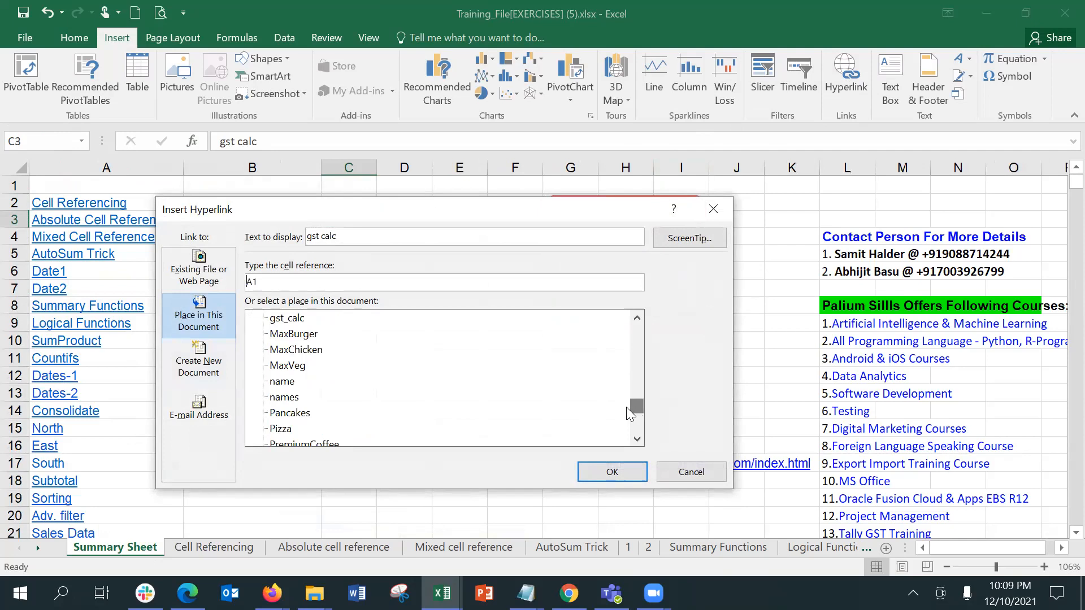
left_click(287, 318)
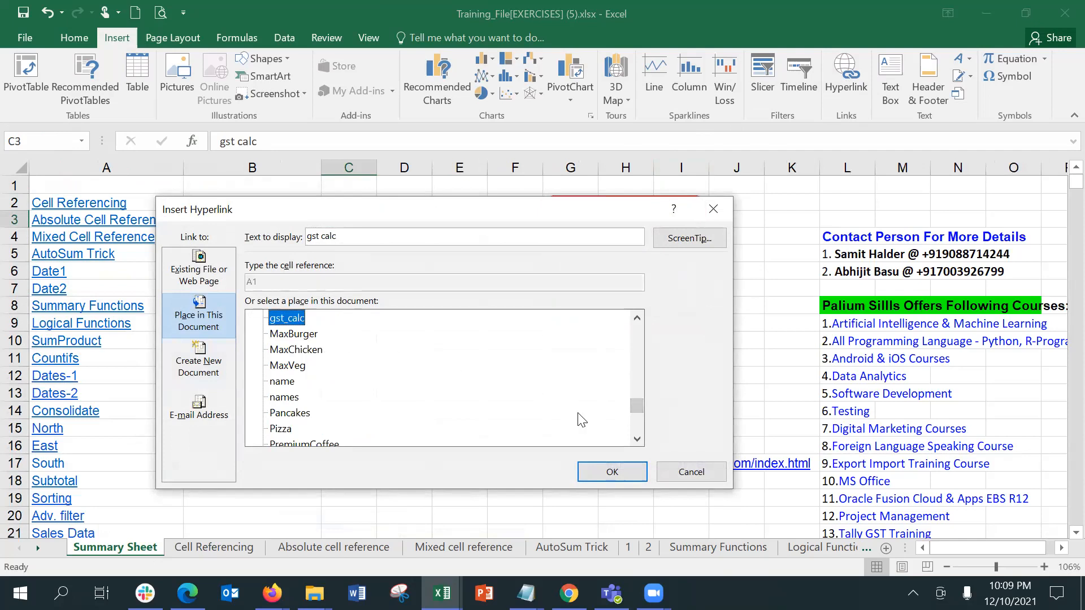
left_click(619, 472)
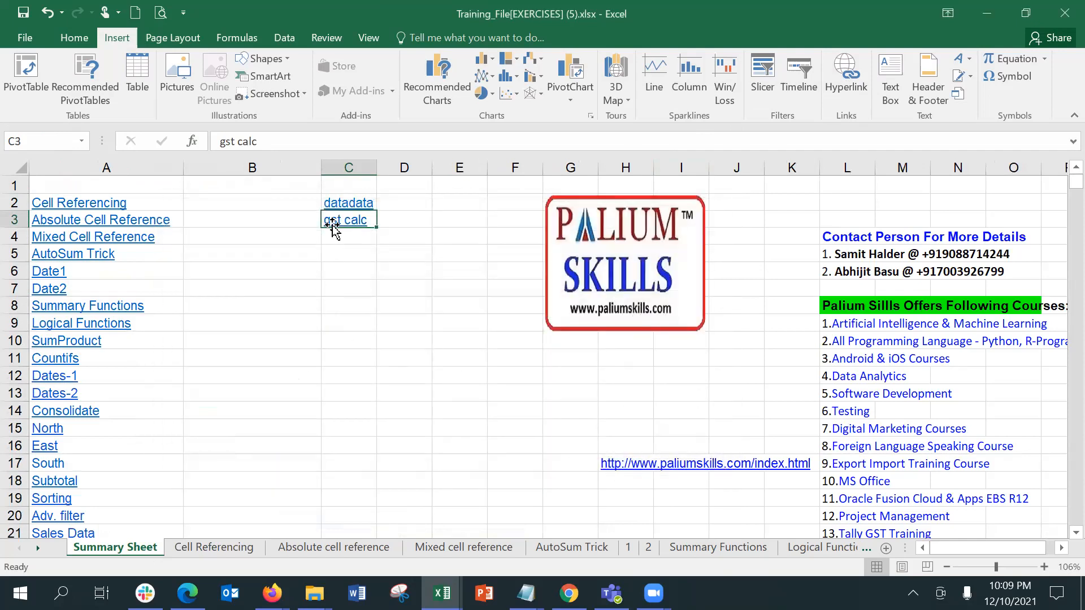
Step: Test the gst calc hyperlink in C3, then deselect the table it leads to
left_click(351, 285)
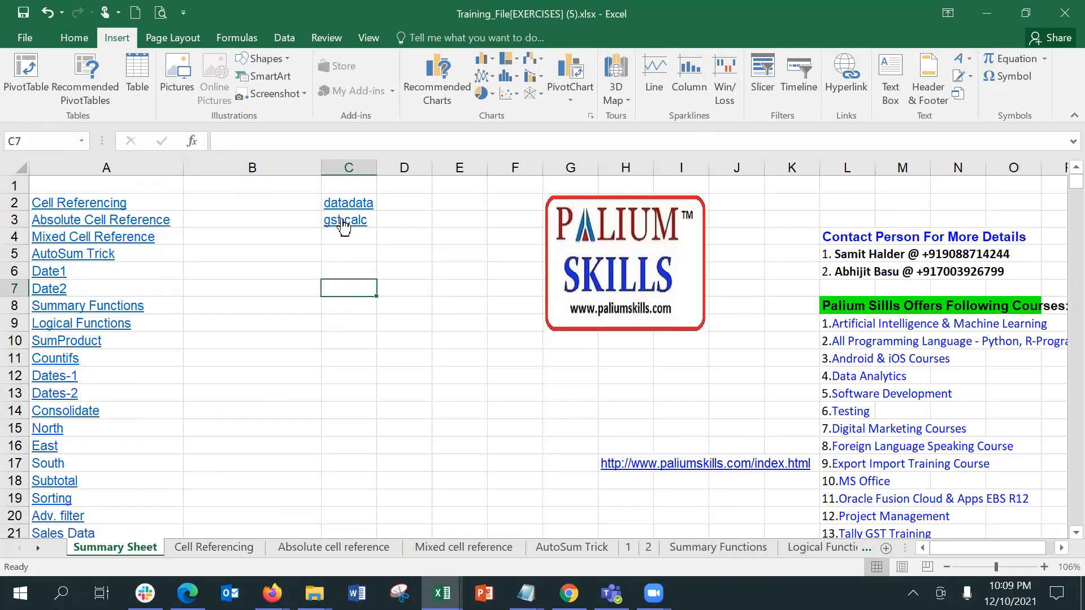
left_click(343, 226)
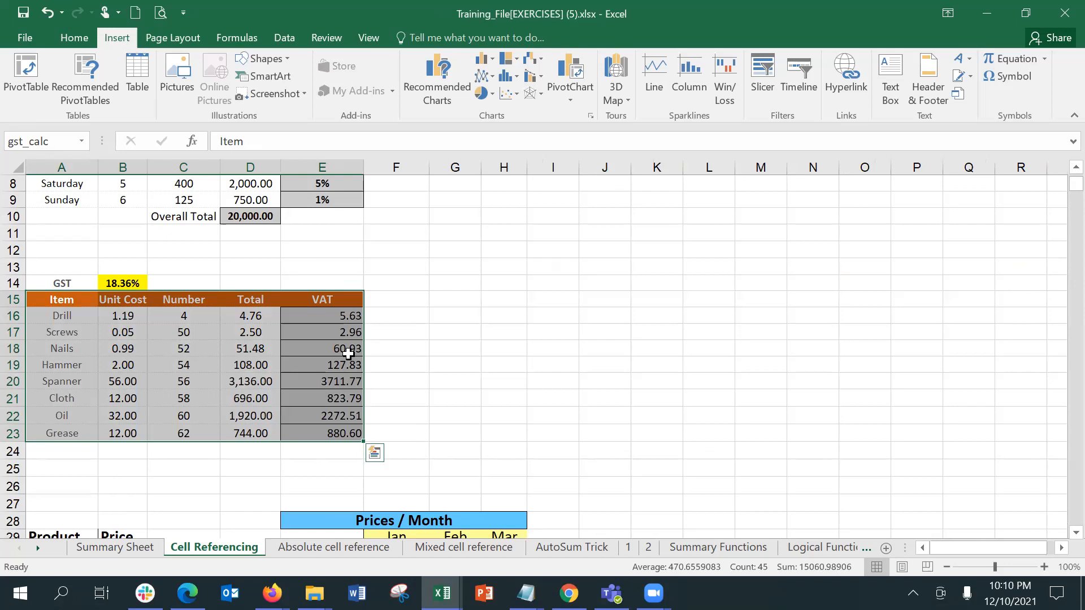
left_click(394, 338)
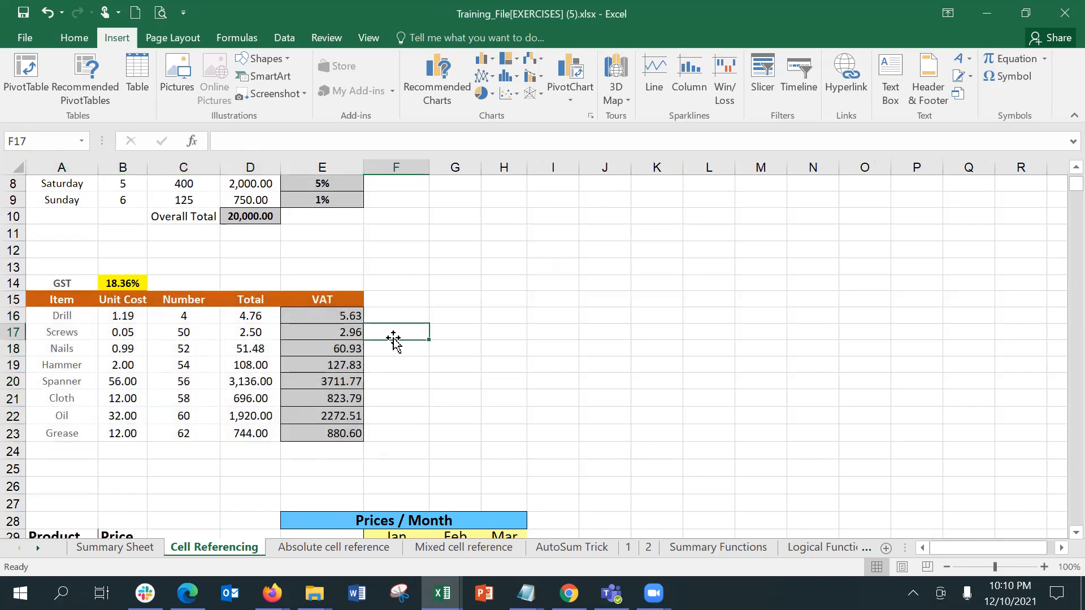
Step: Switch to the Book5 workbook and open its Sheet10 worksheet
mouse_move(441, 593)
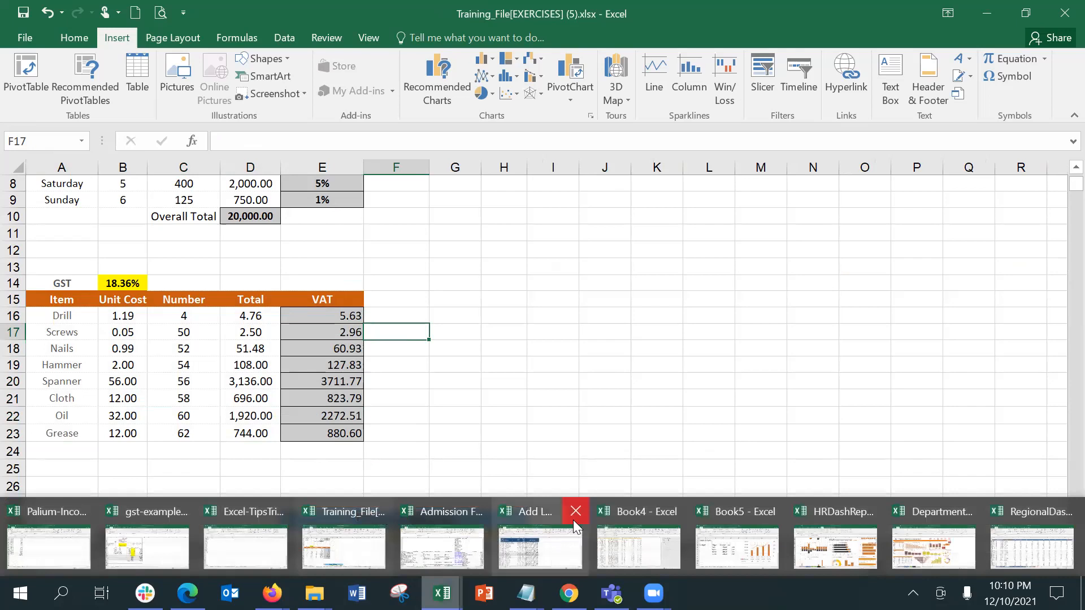
left_click(746, 542)
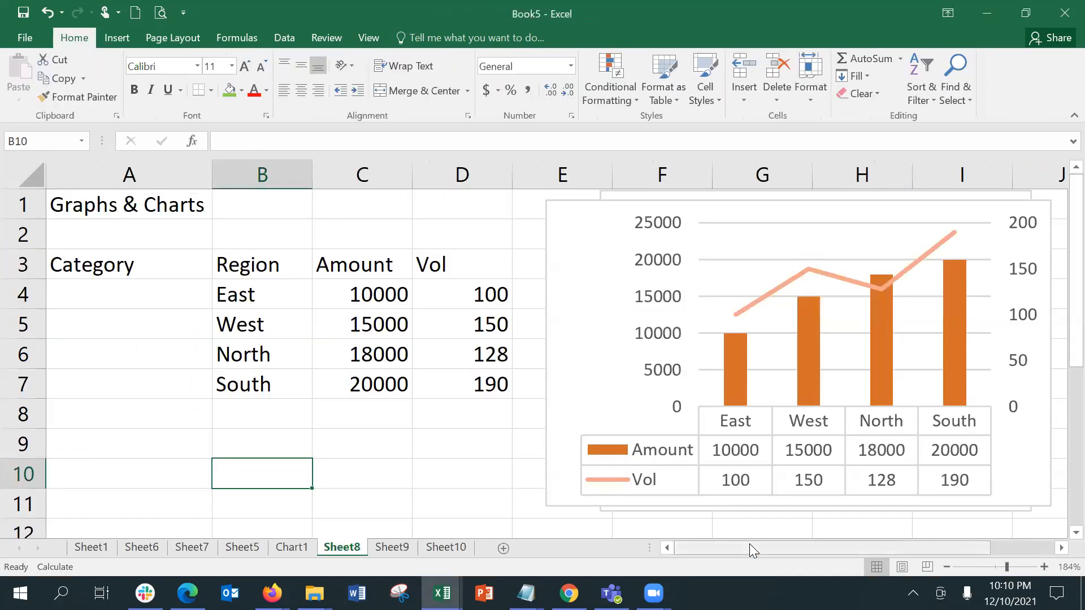
left_click(459, 548)
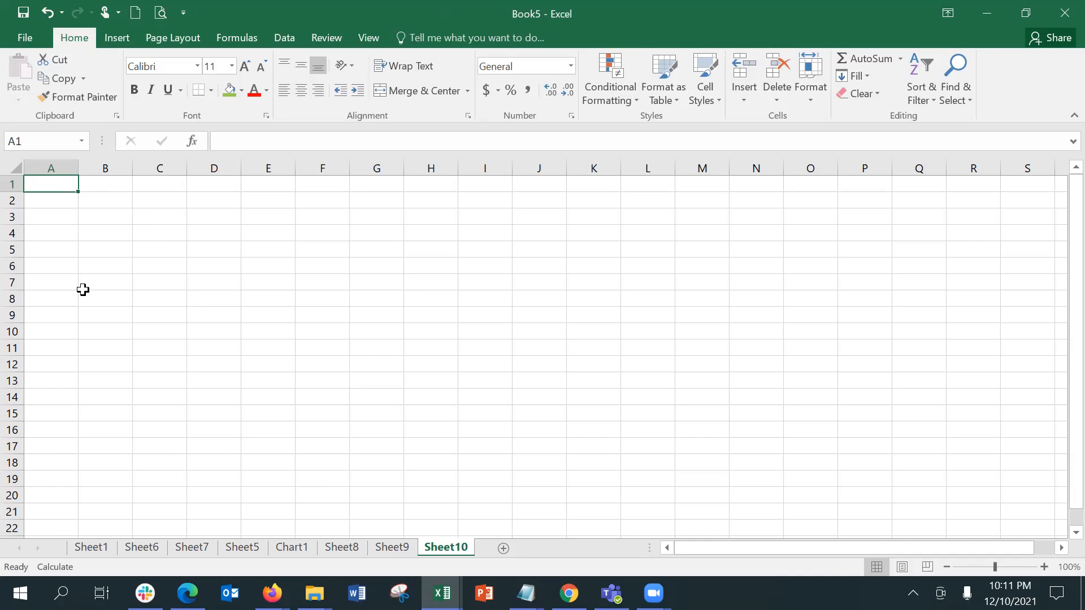
Step: Start recording a macro named Macro1, stored in This Workbook
left_click(312, 36)
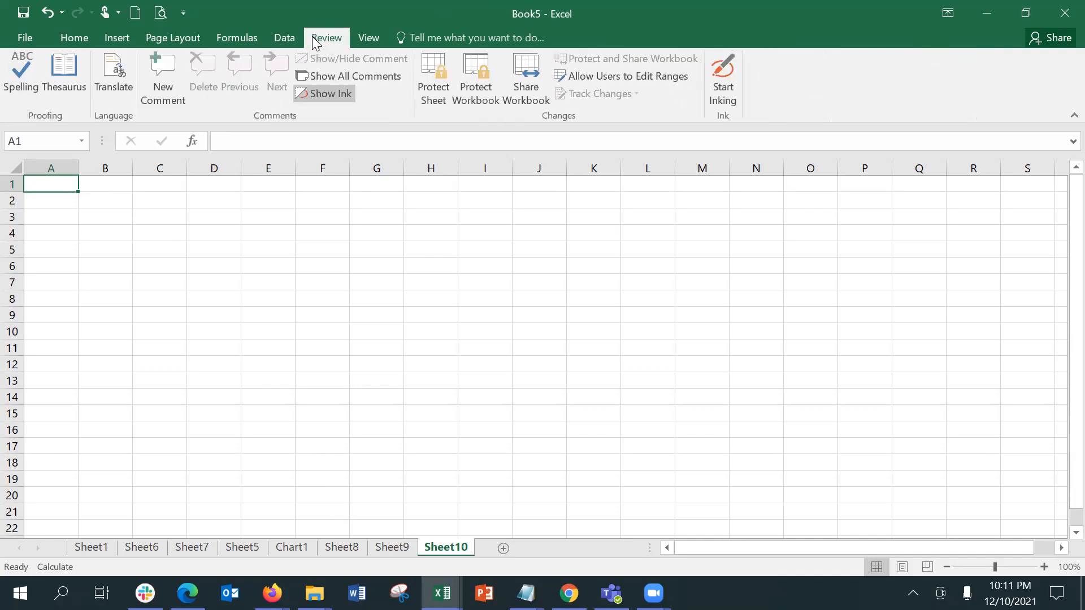
left_click(367, 40)
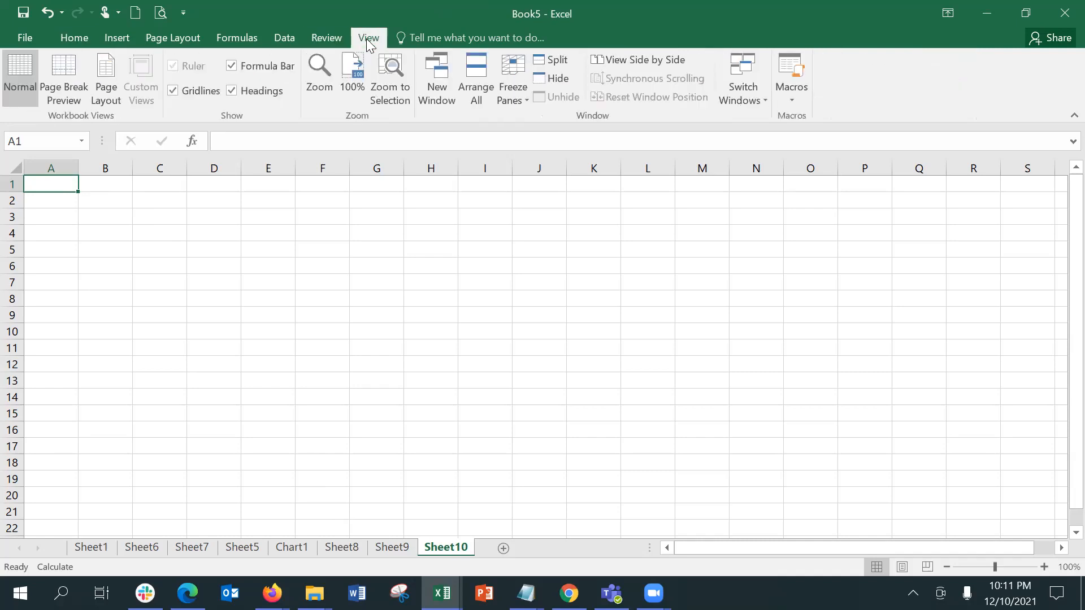
left_click(801, 95)
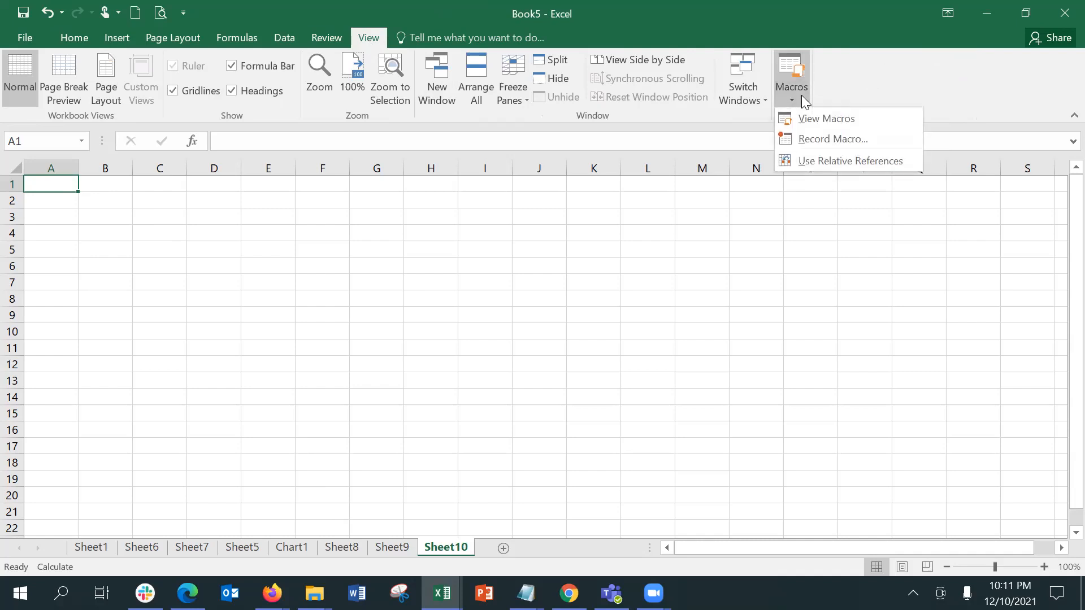
left_click(866, 139)
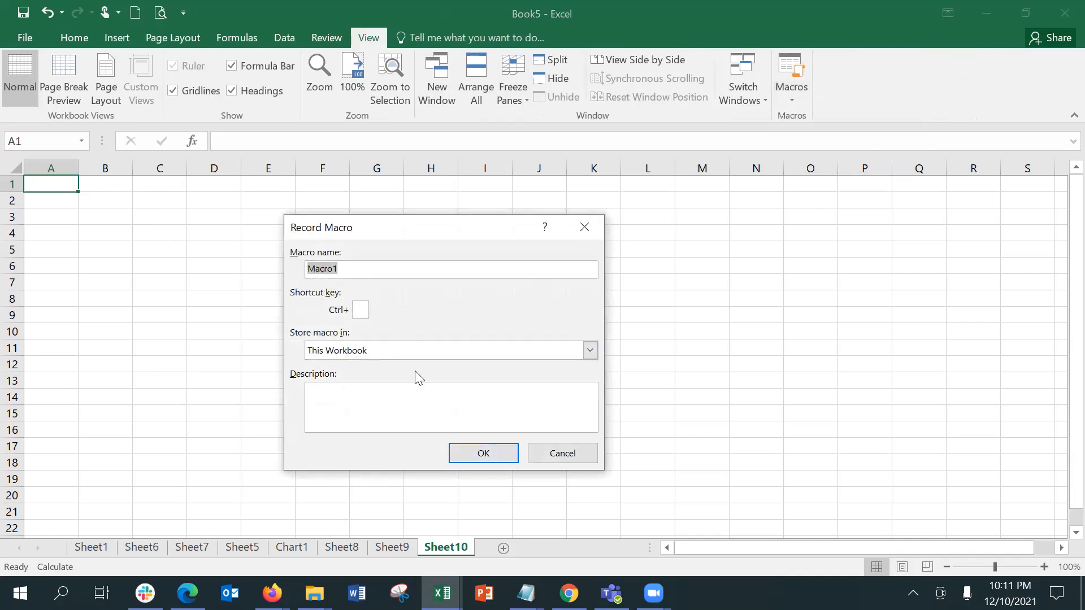
left_click(464, 459)
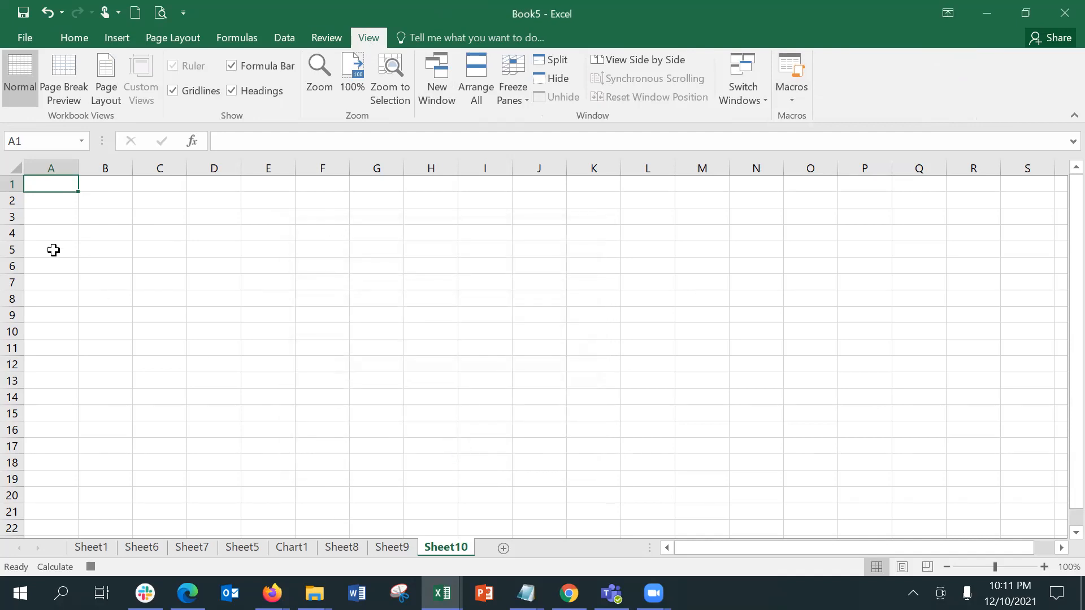
Step: Enter the values 10, 20, 30, 45, 67, 47 and 856 in cells A1 to A7
type("10")
key("Return")
type("20")
key("Return")
type("30")
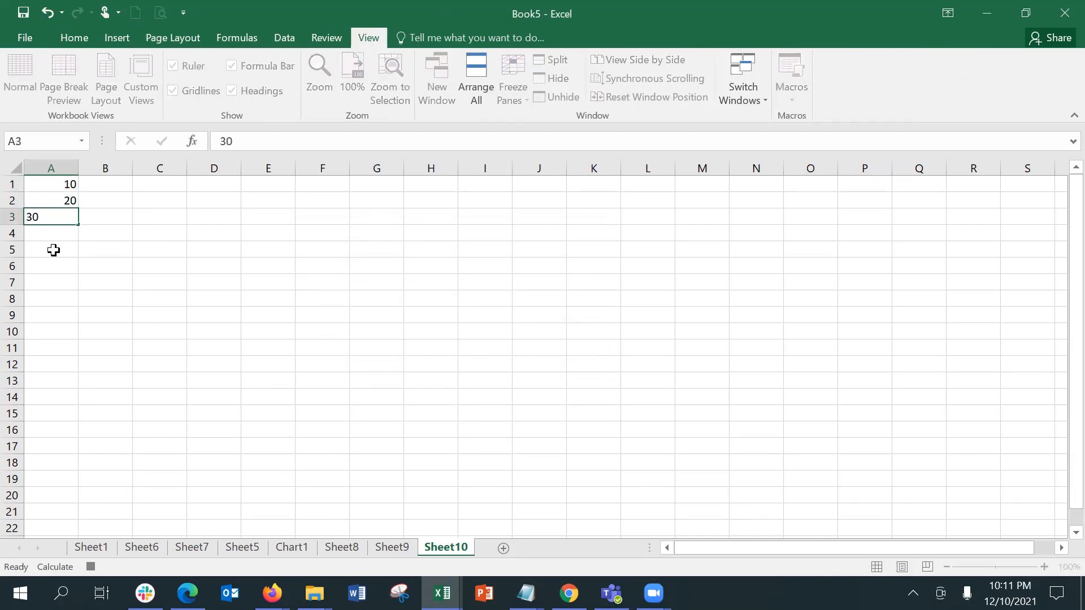
key("Return")
type("45")
key("Return")
type("67")
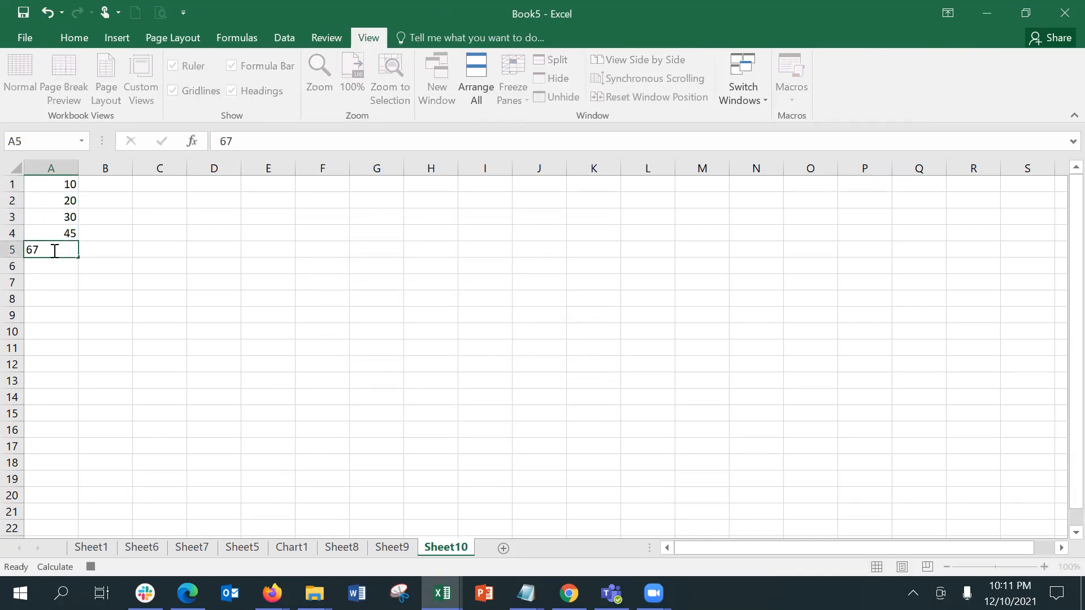
key("Return")
type("47")
key("Return")
type("856")
key("Return")
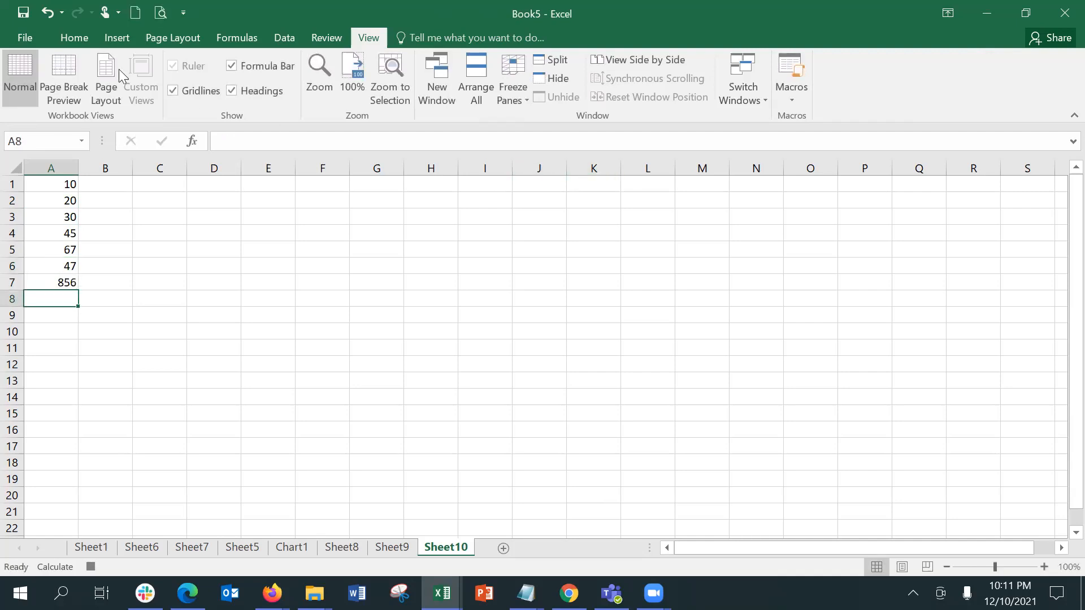
Step: Total the values in A1:A7 with AutoSum in cell A8
left_click(90, 38)
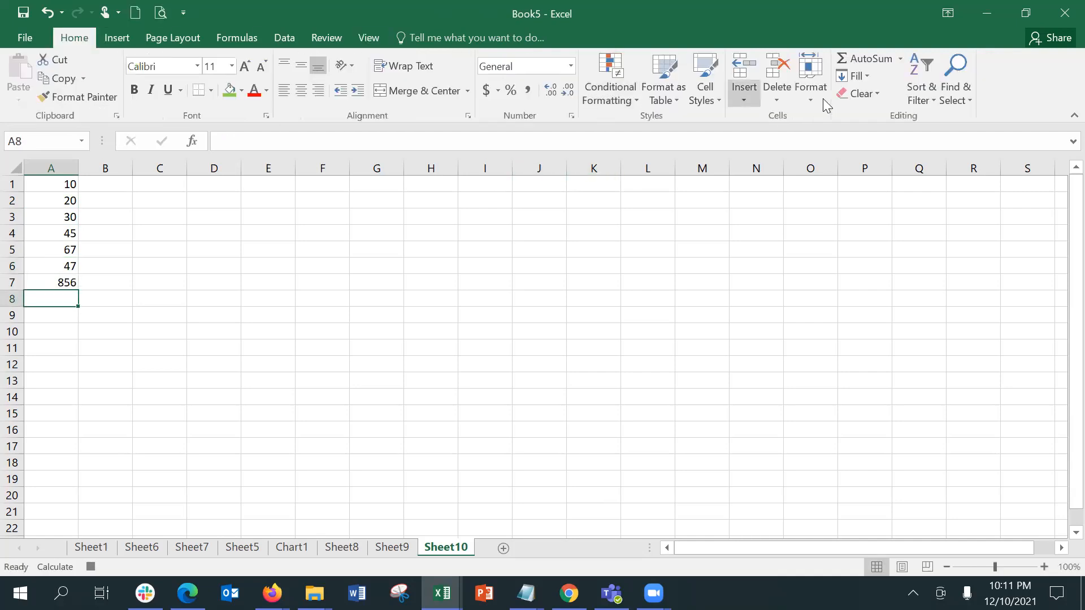
left_click(857, 62)
key("Return")
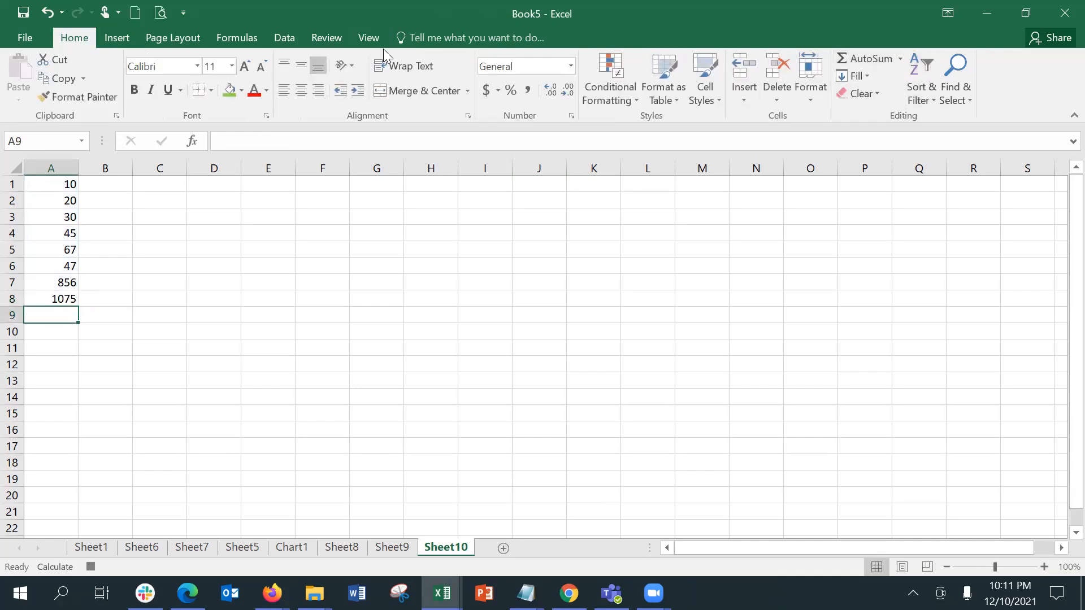
Step: Stop the macro recording and add a new blank worksheet after Sheet10
left_click(370, 38)
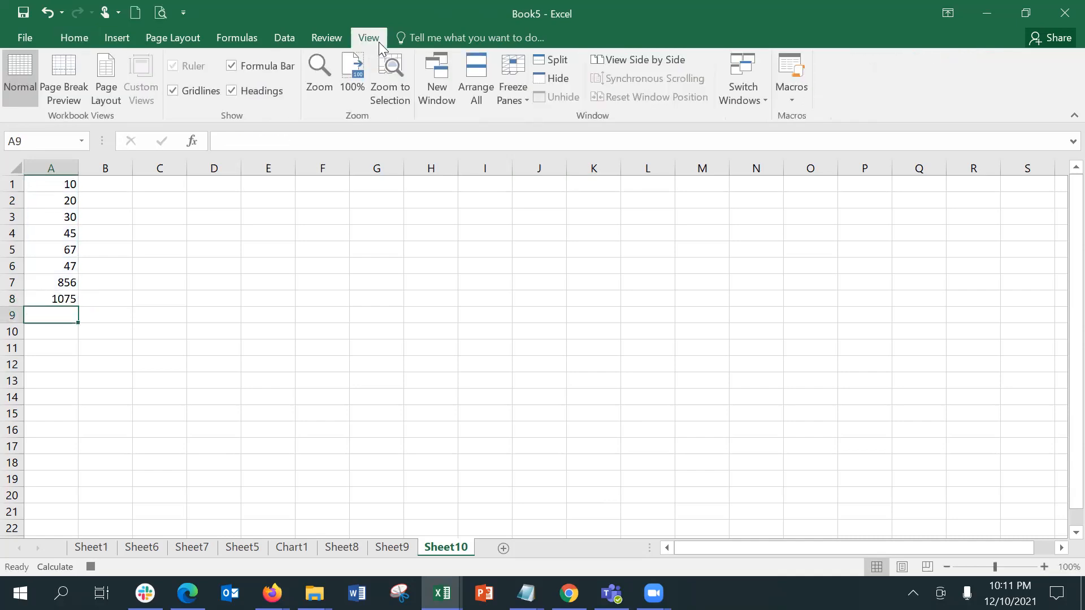
left_click(799, 100)
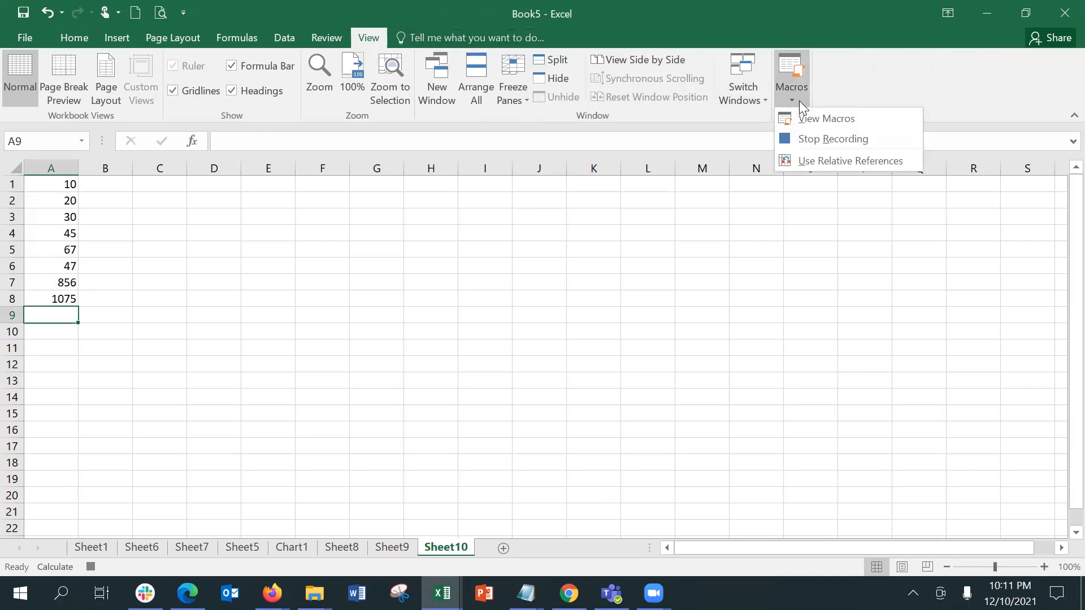
left_click(822, 140)
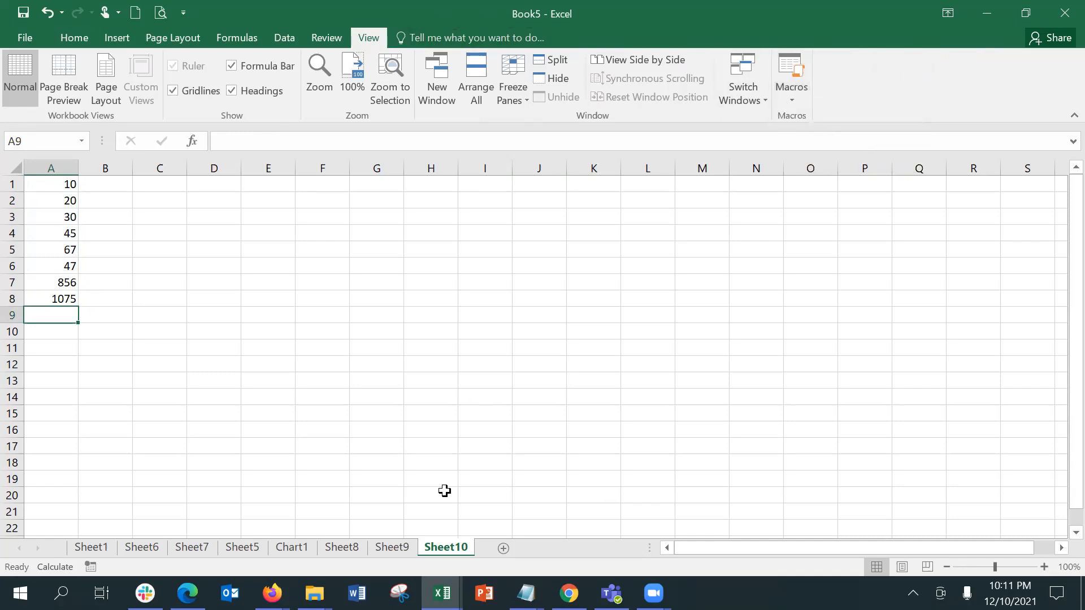
left_click(503, 548)
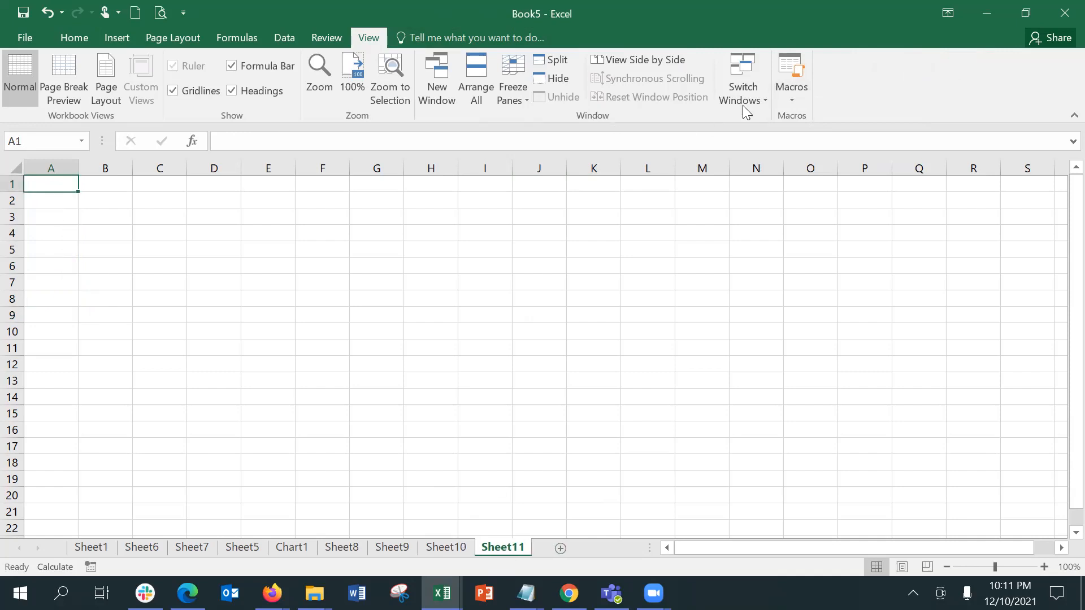
Step: Run Macro1 on Sheet11 with cell A1 selected
left_click(788, 91)
left_click(817, 119)
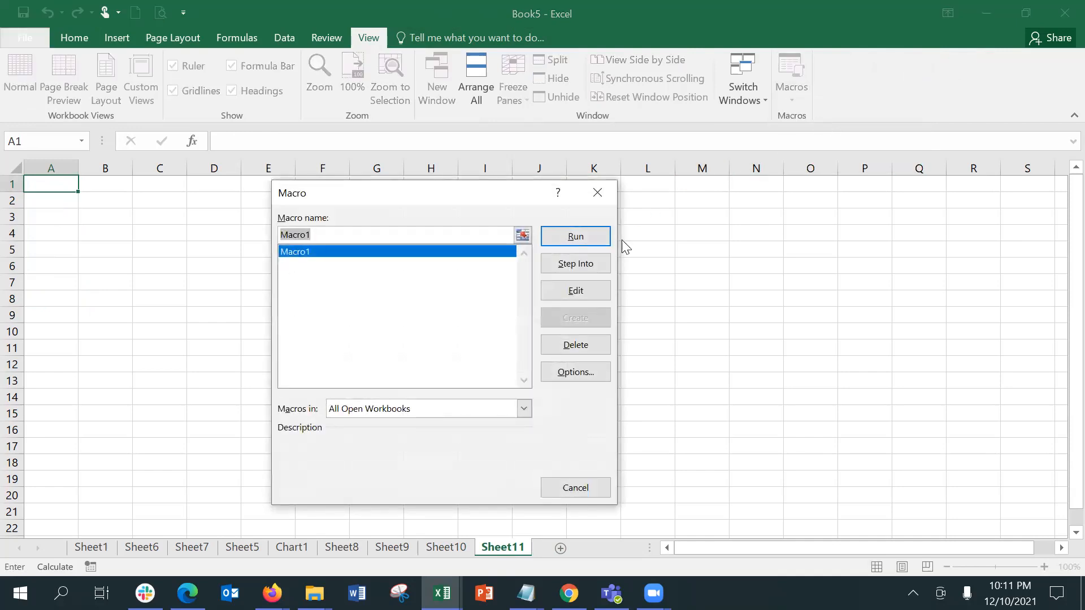
left_click(596, 235)
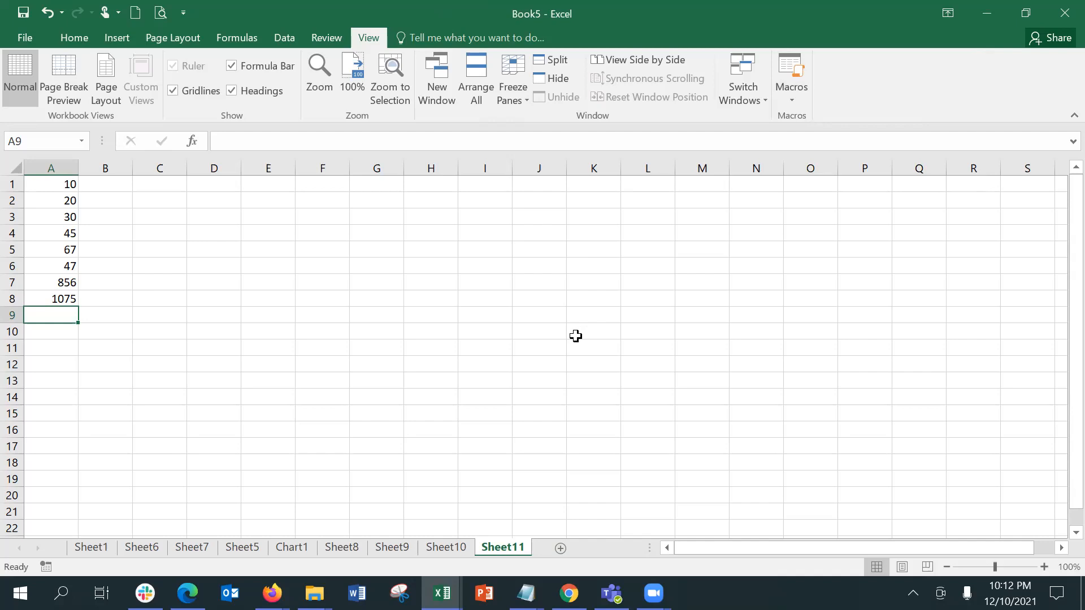
Step: Run Macro1 on Sheet11 with cell H1 selected and check the cells in A2:A8 that it fills
left_click(429, 181)
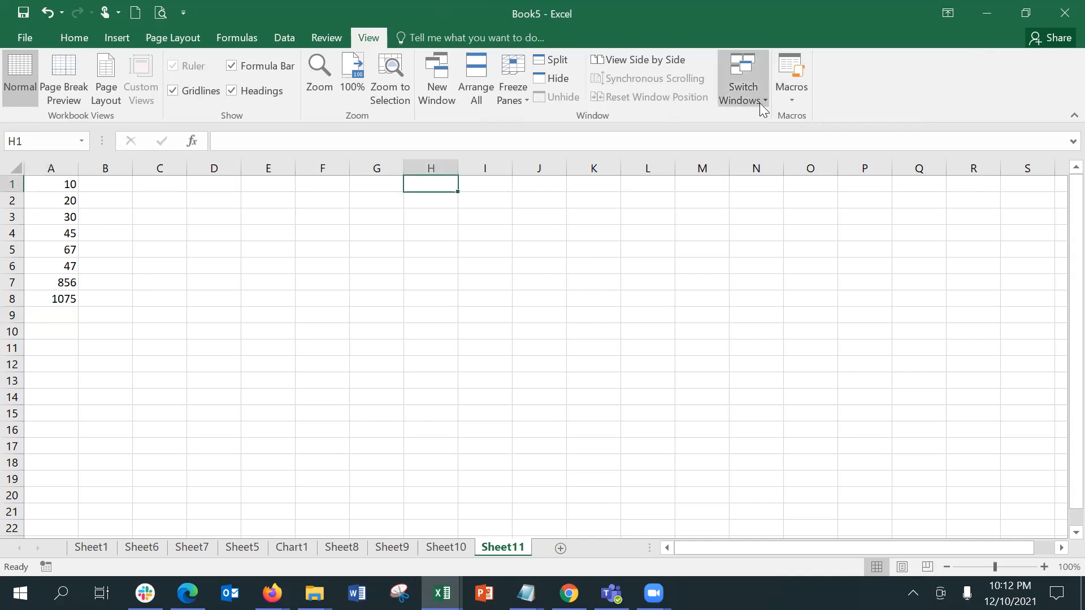
left_click(789, 100)
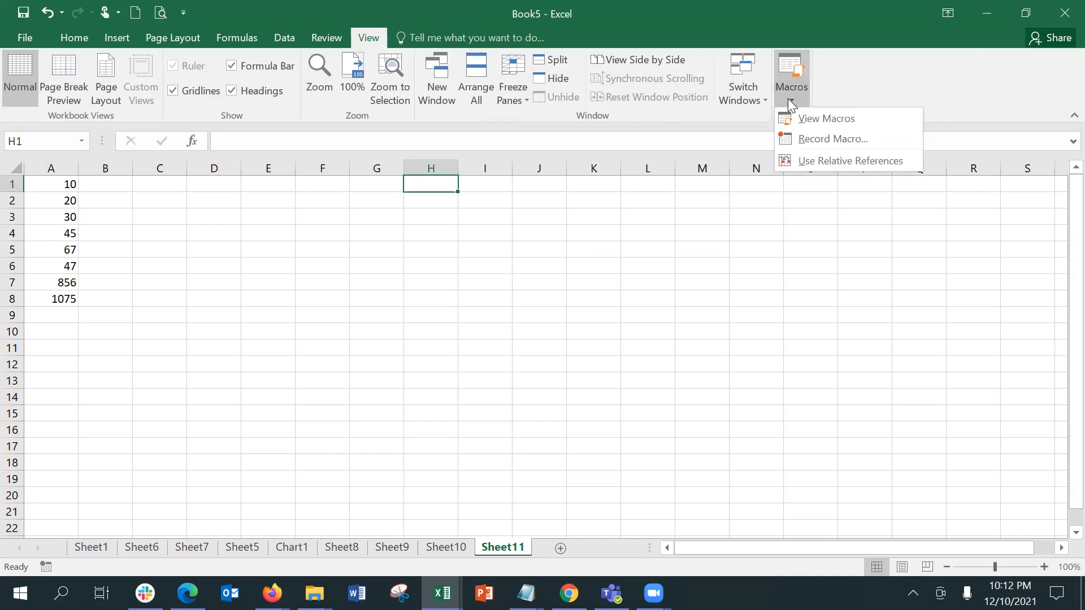
left_click(803, 116)
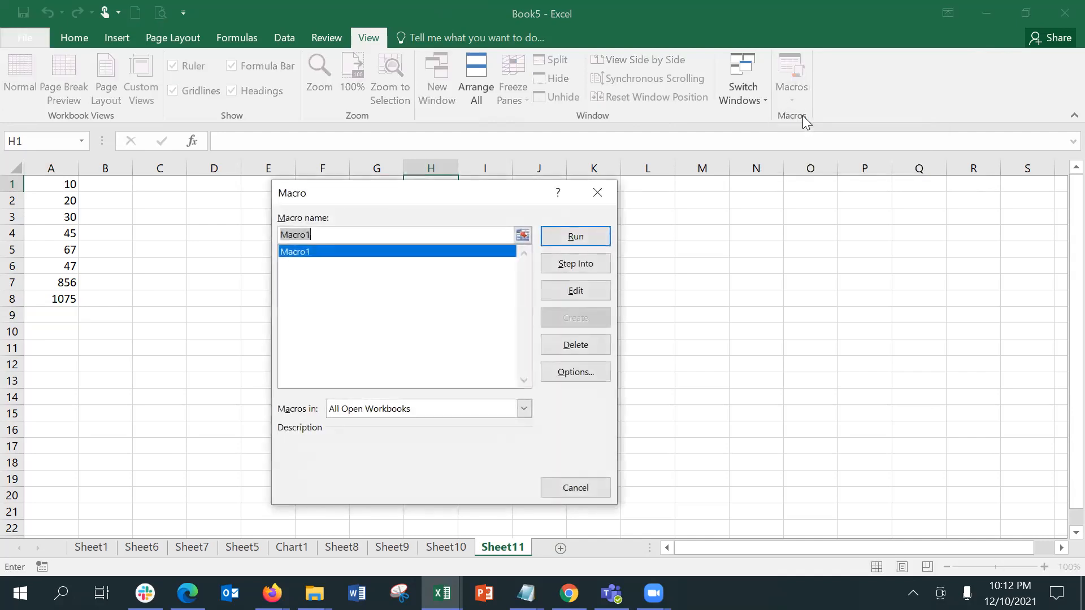
left_click(575, 236)
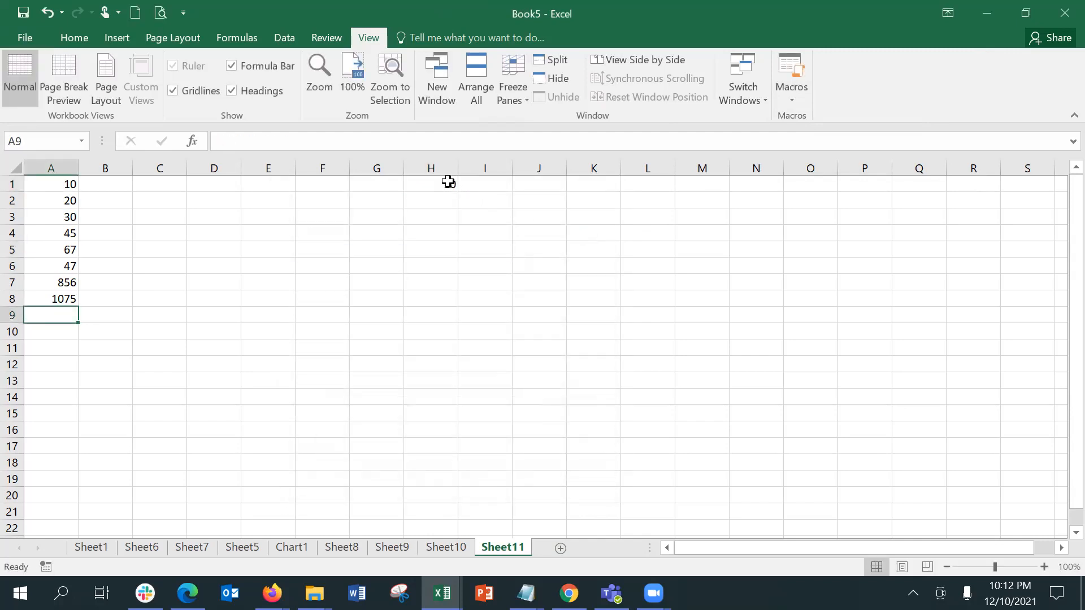
left_click(57, 205)
left_click_drag(57, 205, 55, 307)
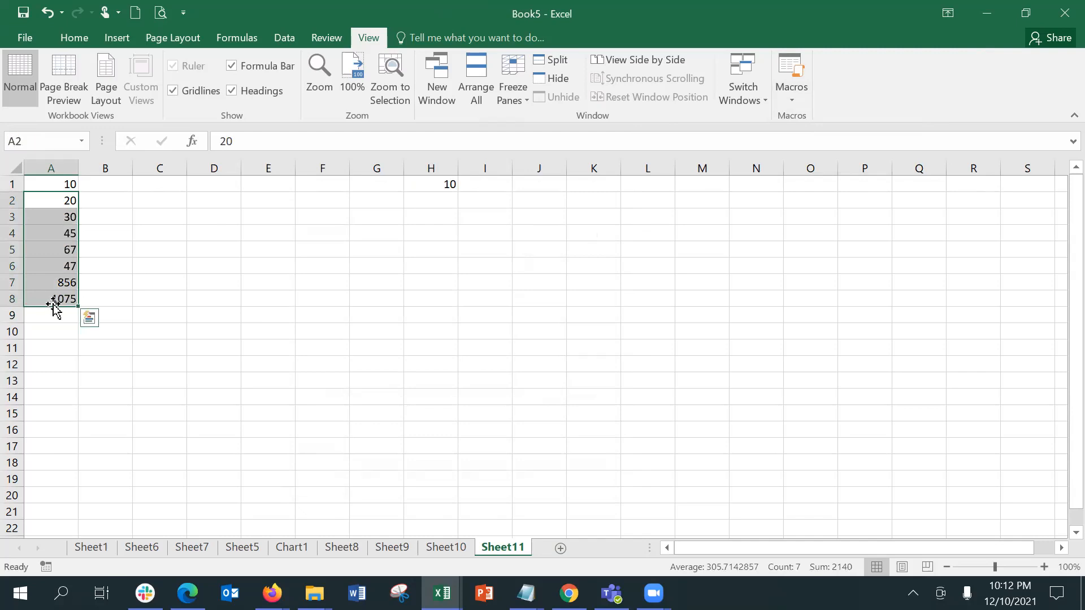
left_click(51, 298)
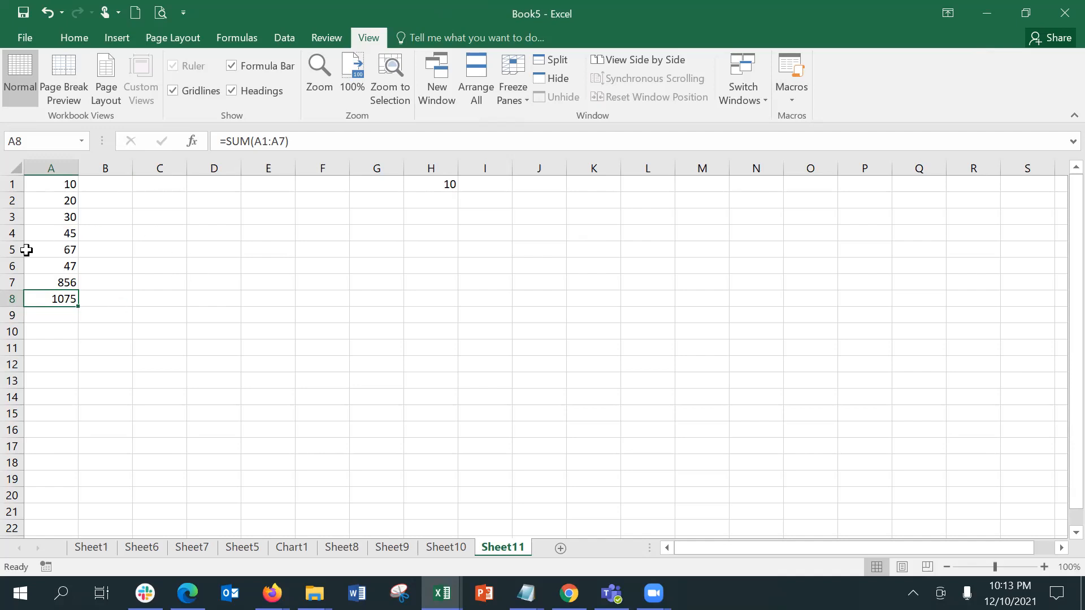
Step: Run Macro1 from cell L1 on a new sheet added after Sheet11 and inspect the cells it fills
left_click(561, 549)
left_click(651, 184)
left_click(801, 93)
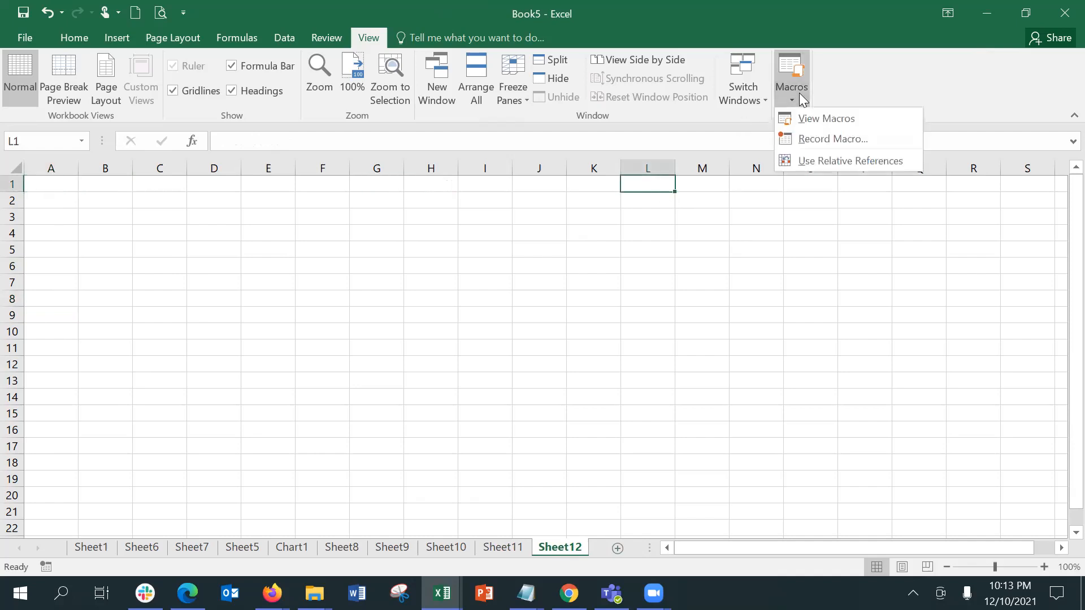
left_click(816, 117)
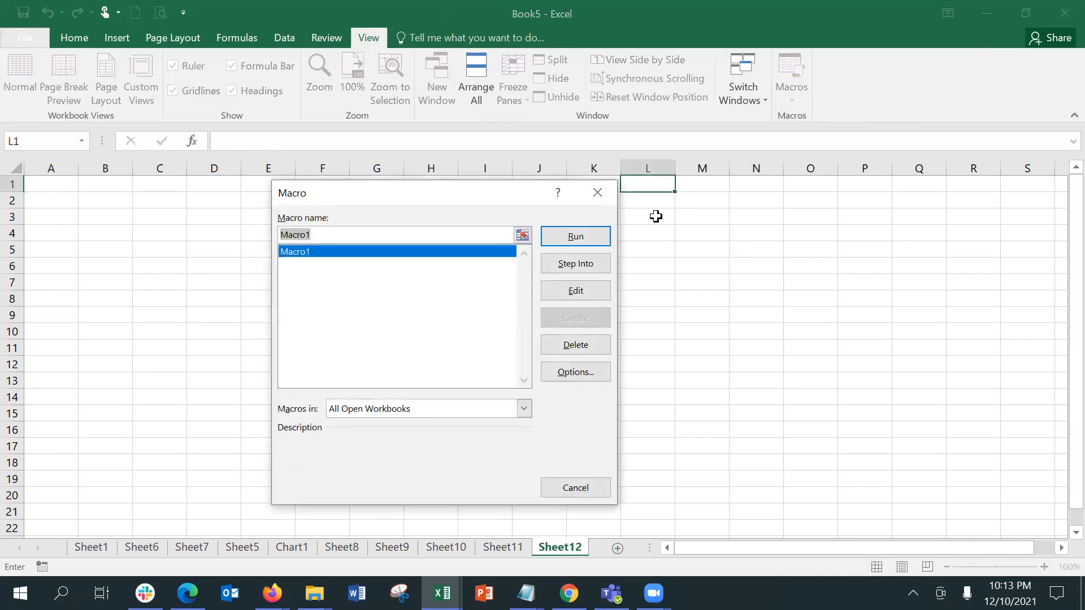
left_click(602, 238)
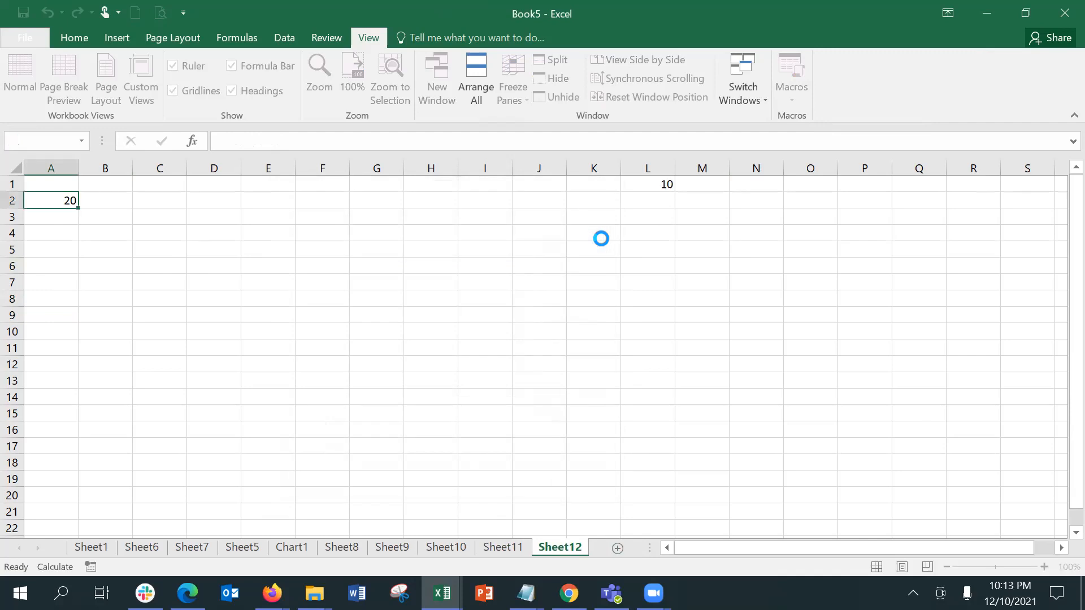
left_click(654, 190)
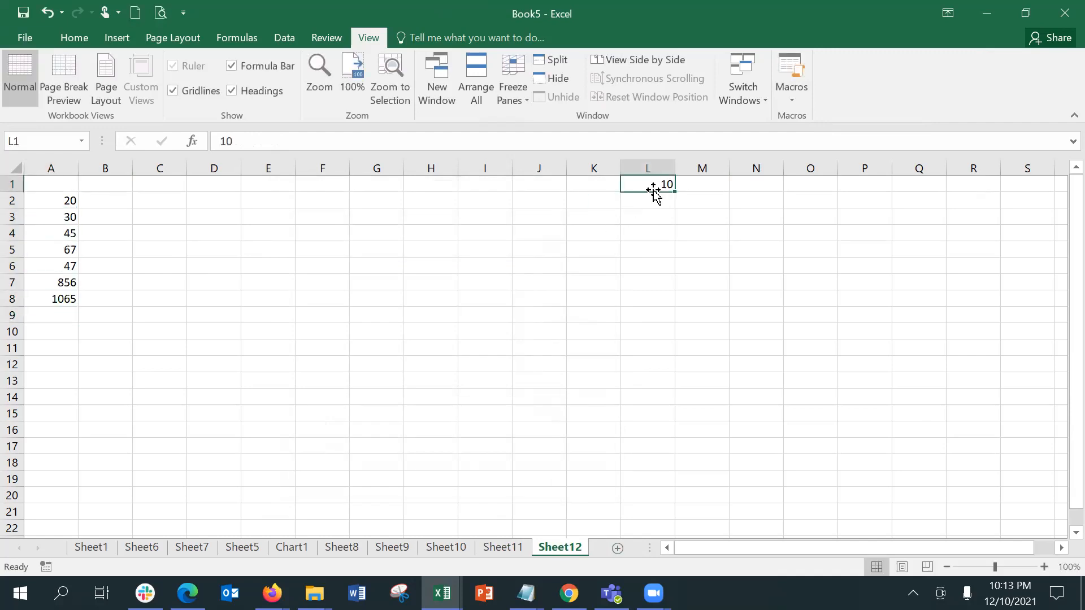
left_click(50, 200)
left_click(50, 215)
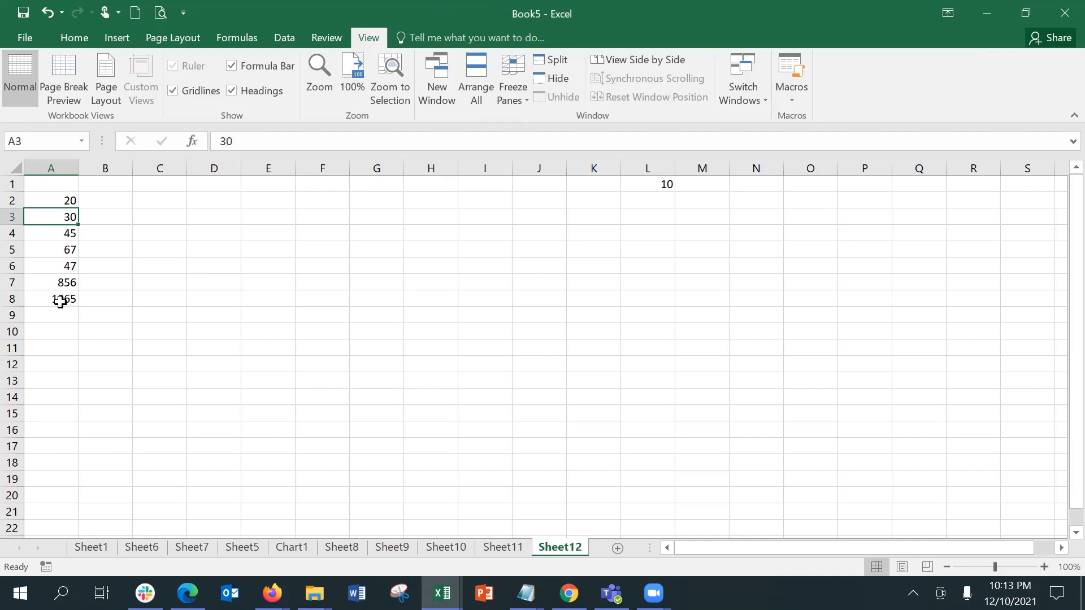
left_click_drag(61, 301, 590, 260)
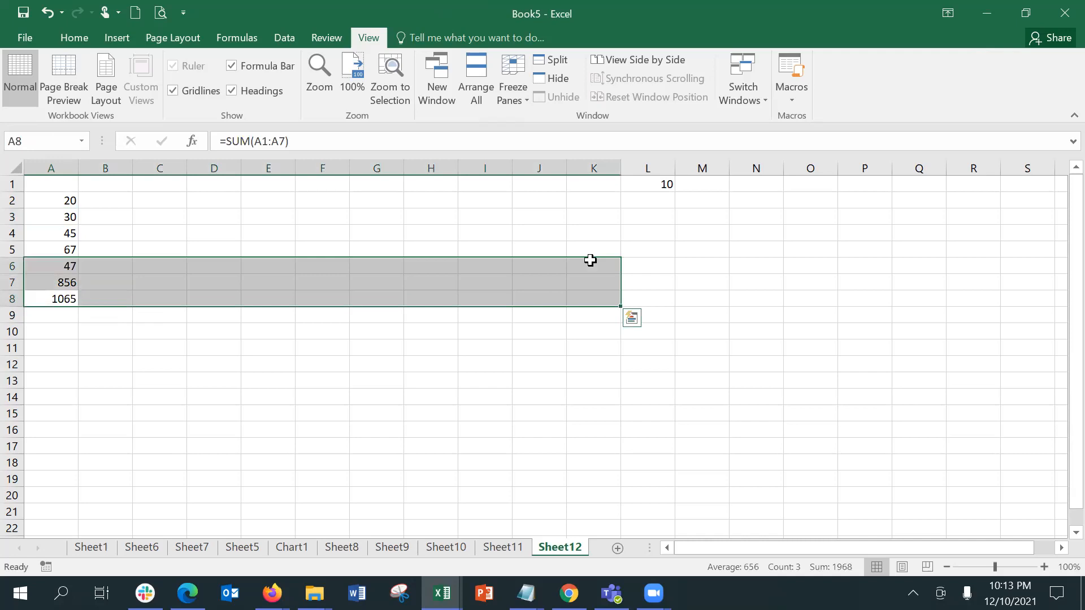
left_click(591, 260)
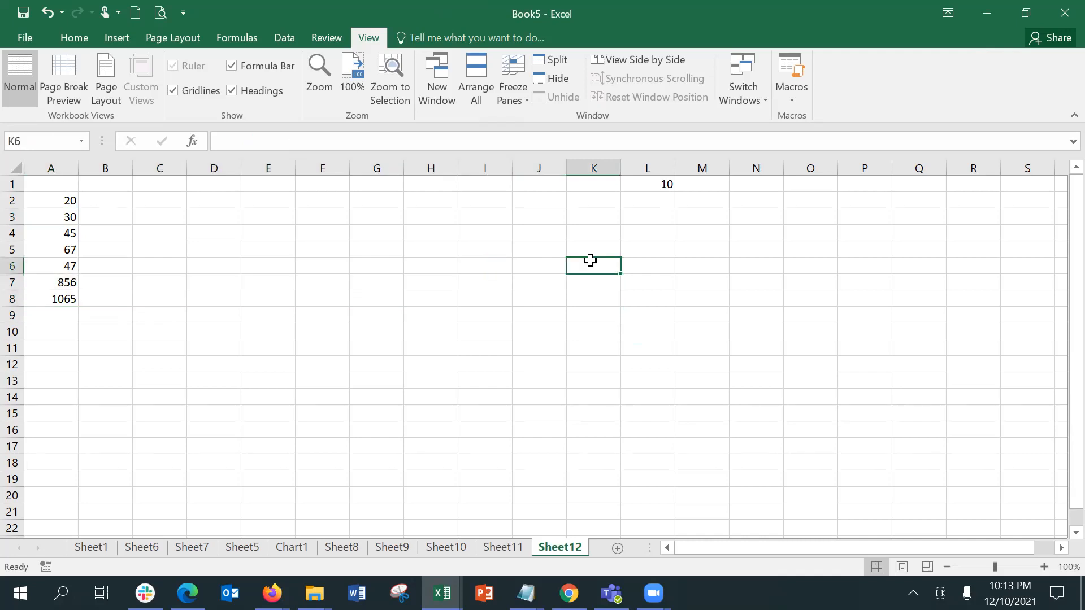
Step: Turn on relative references for macro recording and check that the option is enabled
left_click(791, 105)
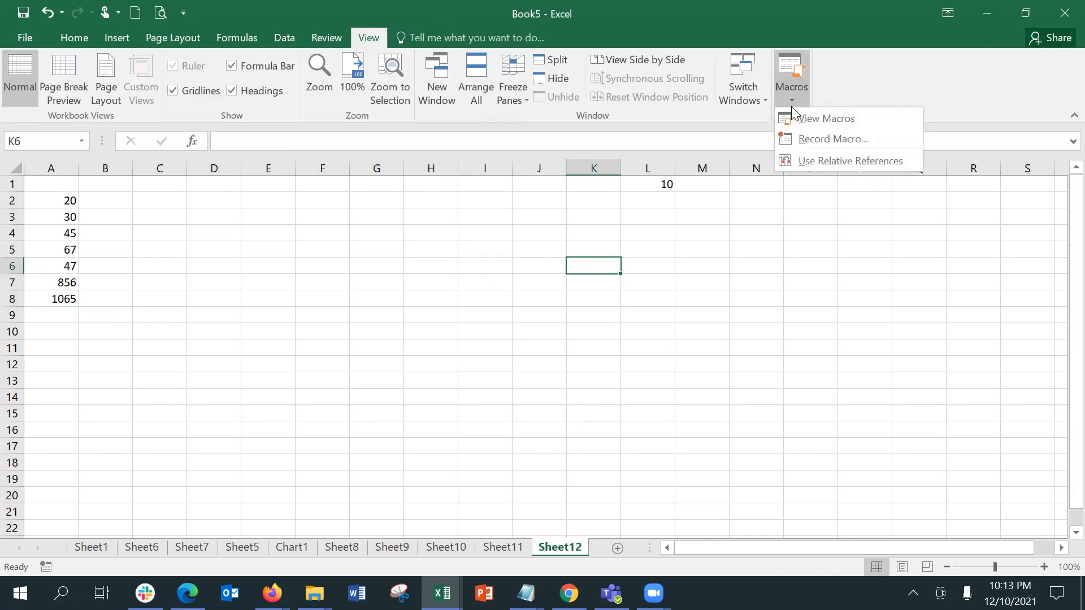
left_click(822, 162)
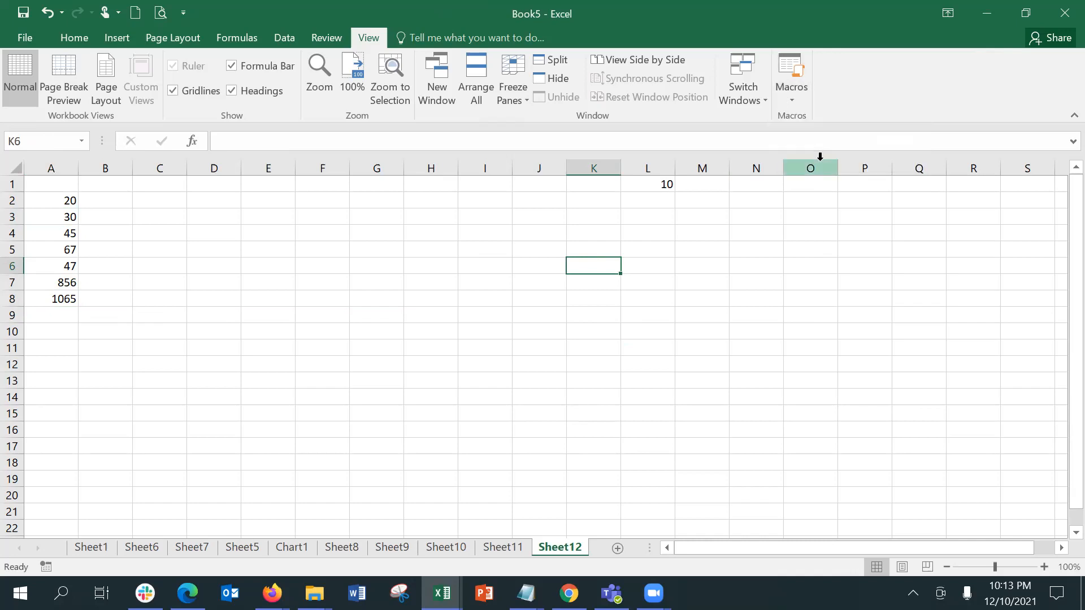
left_click(790, 105)
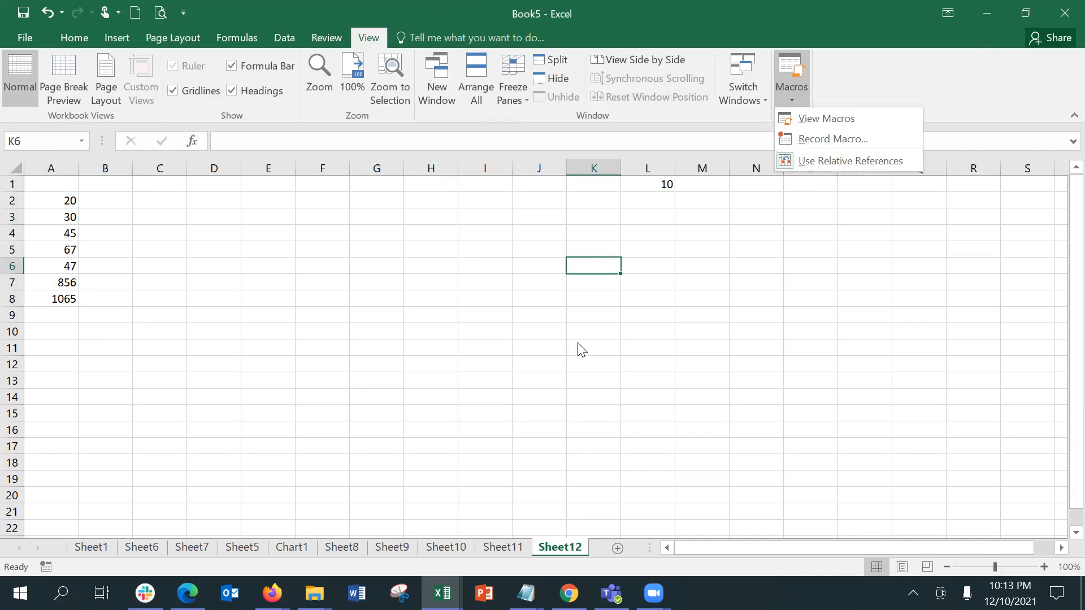
left_click(605, 544)
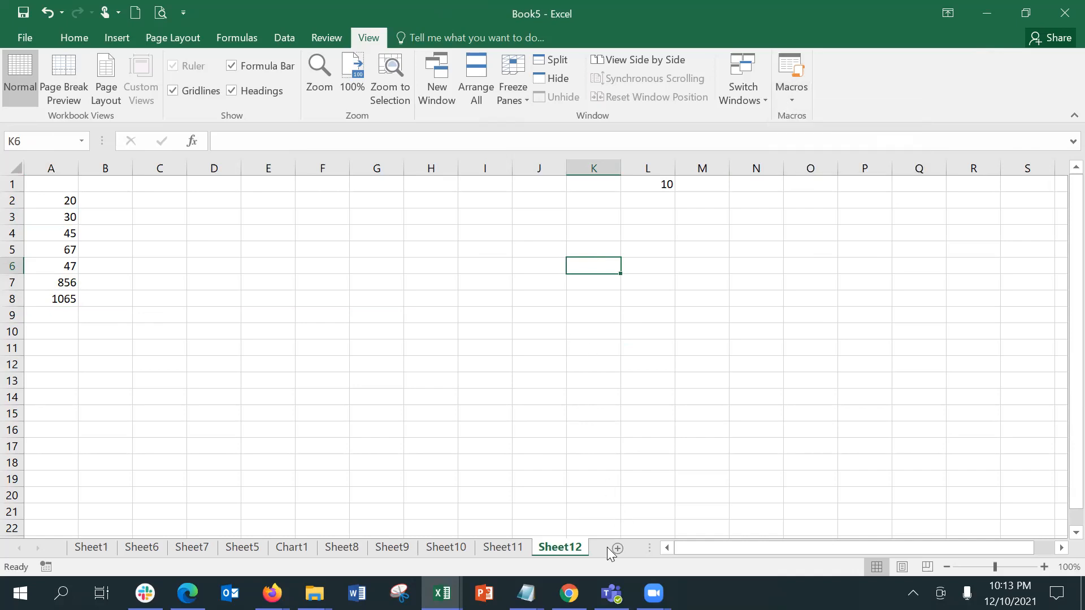
Step: Add a new sheet after Sheet12 and start recording a macro named Macro2, stored in This Workbook
left_click(613, 548)
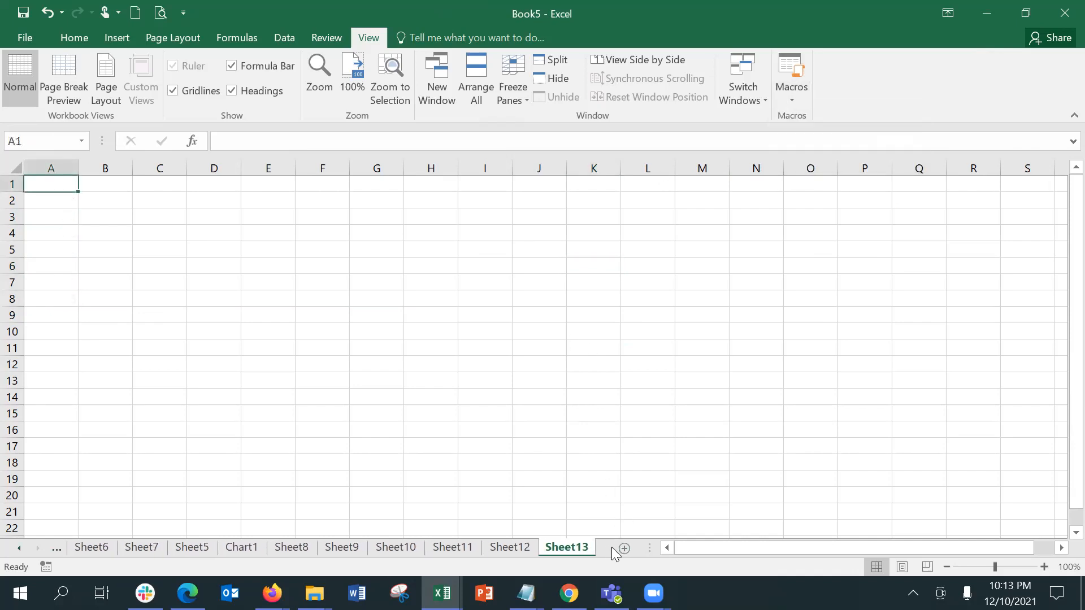
left_click(795, 101)
left_click(815, 137)
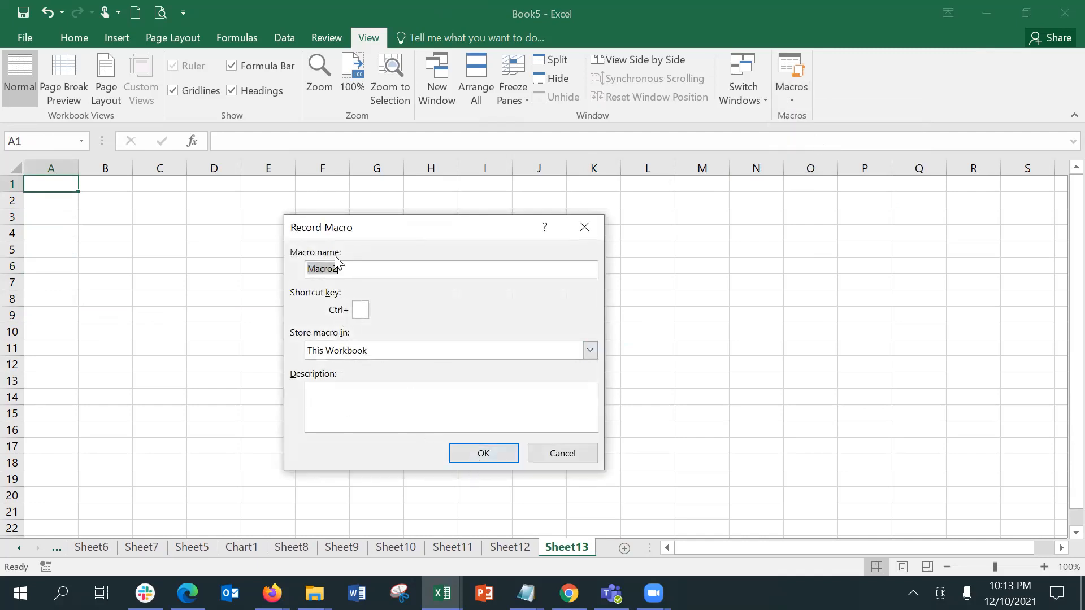
left_click(467, 455)
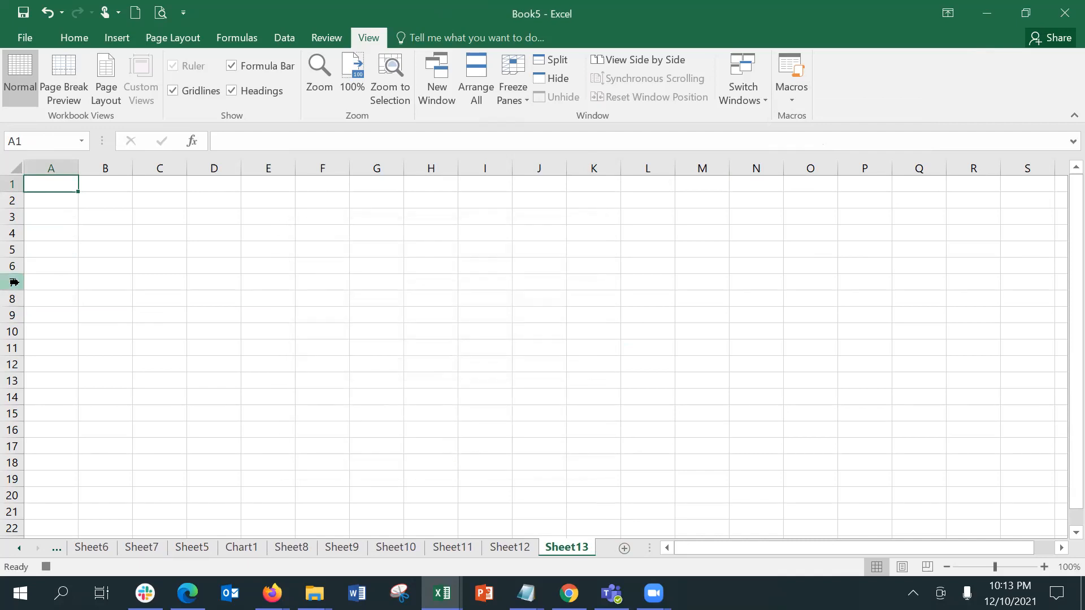
Step: Enter the values 24, 35, 56, 78, 27, 458 and 244 in cells A1 to A7
type("24")
key("Return")
type("35")
key("Return")
type("56")
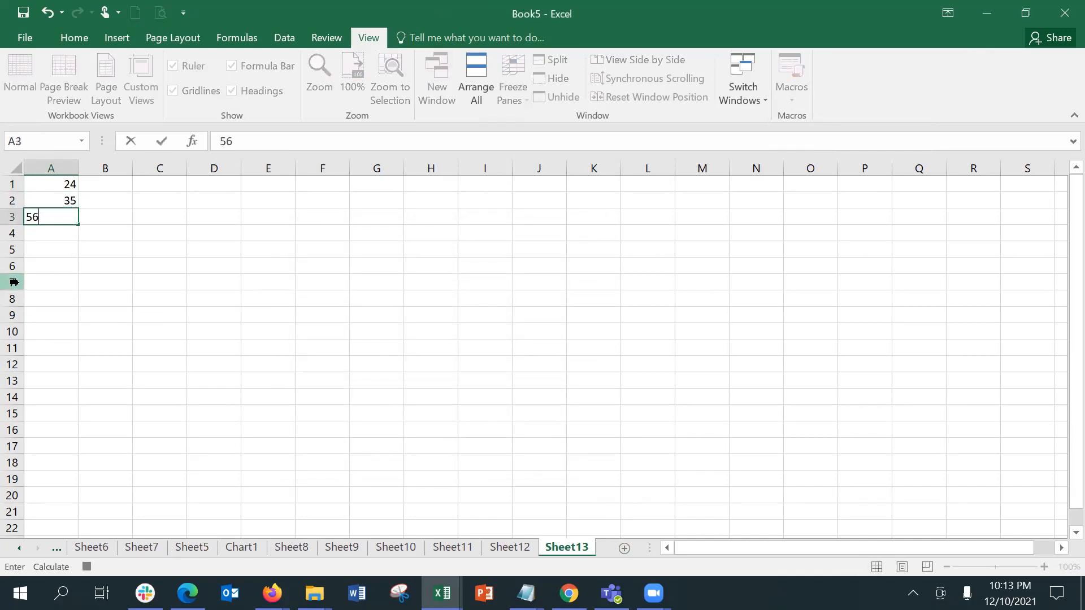
key("Return")
type("78")
key("Return")
type("27")
key("Return")
type("458")
key("Return")
type("244")
key("Return")
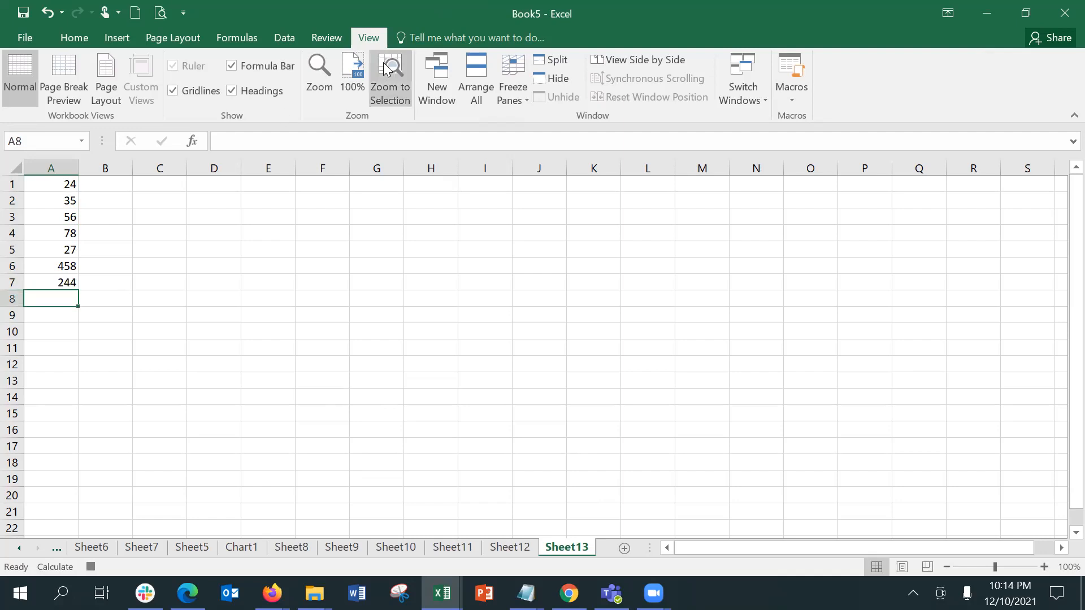
Step: Total the values in A1:A7 with AutoSum in cell A8 and stop the macro recording
left_click(54, 39)
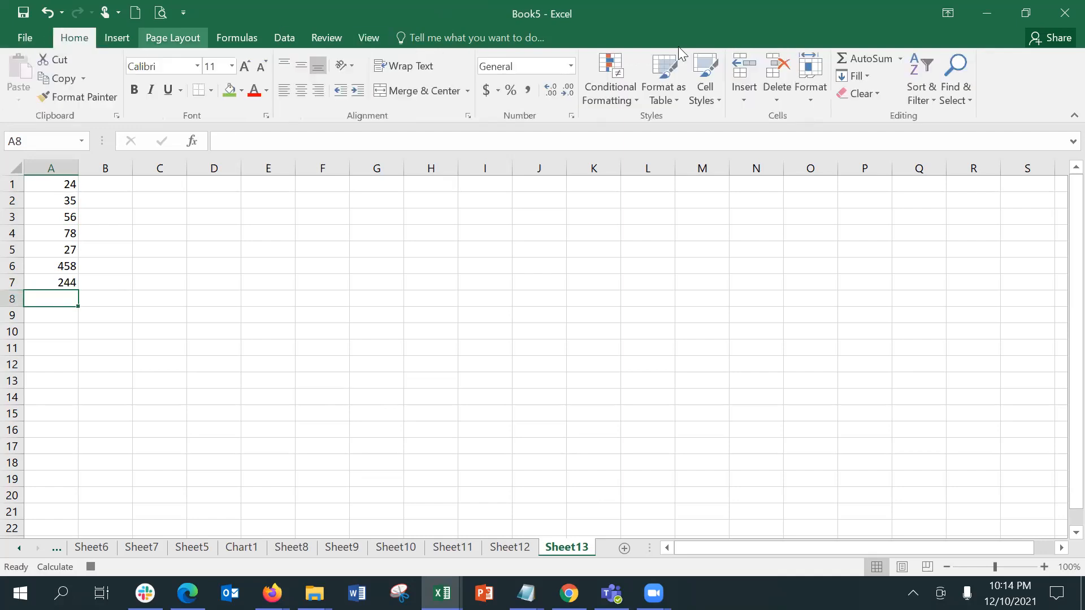
left_click(849, 62)
key("Return")
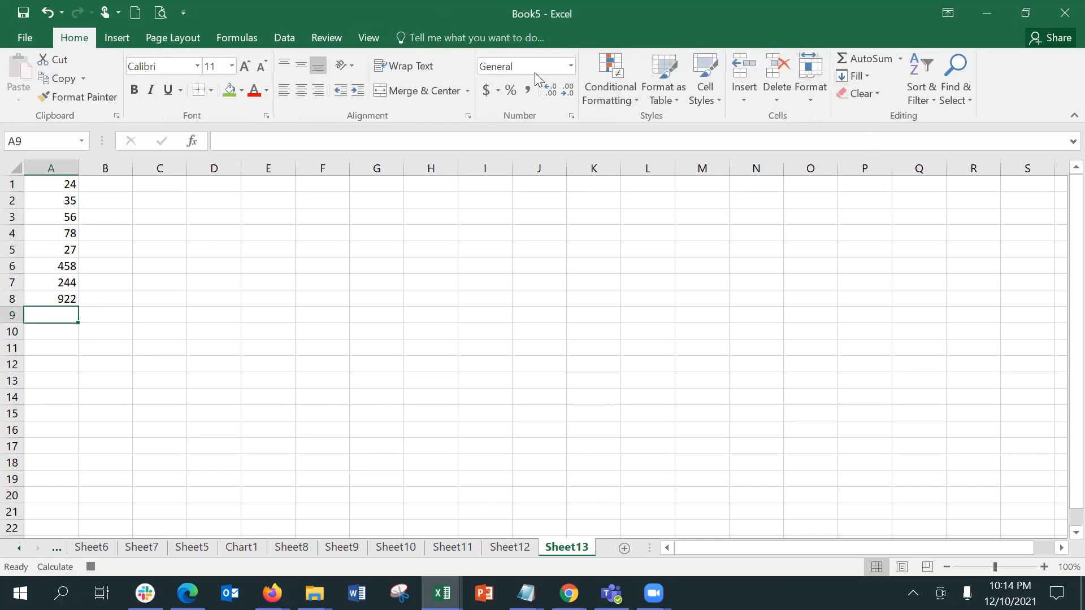
left_click(368, 37)
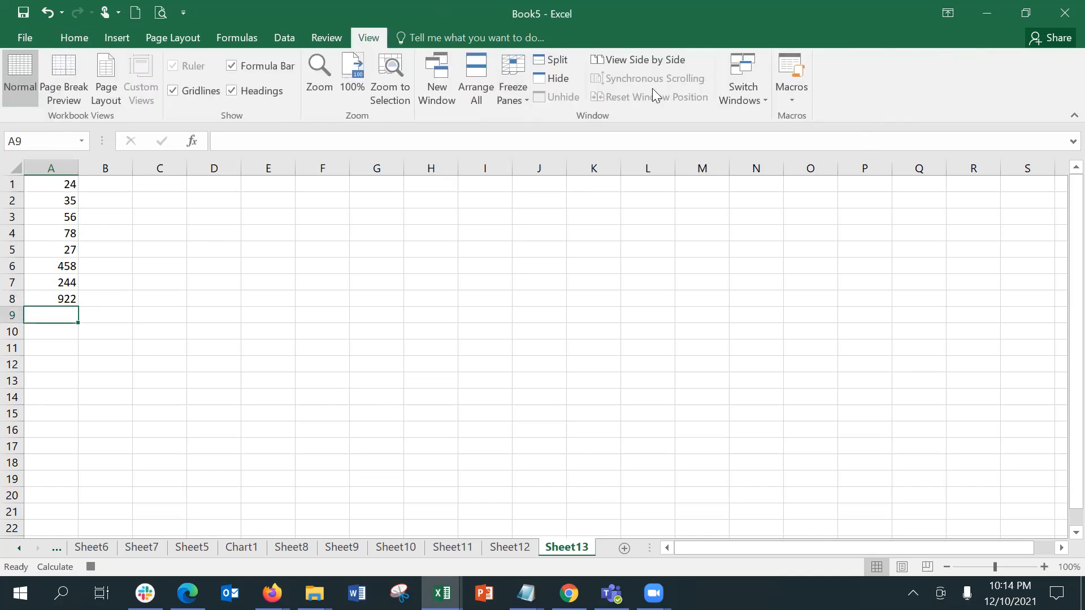
left_click(786, 90)
left_click(817, 140)
Step: Run Macro2 on Sheet13 with cell E1 selected
left_click(285, 187)
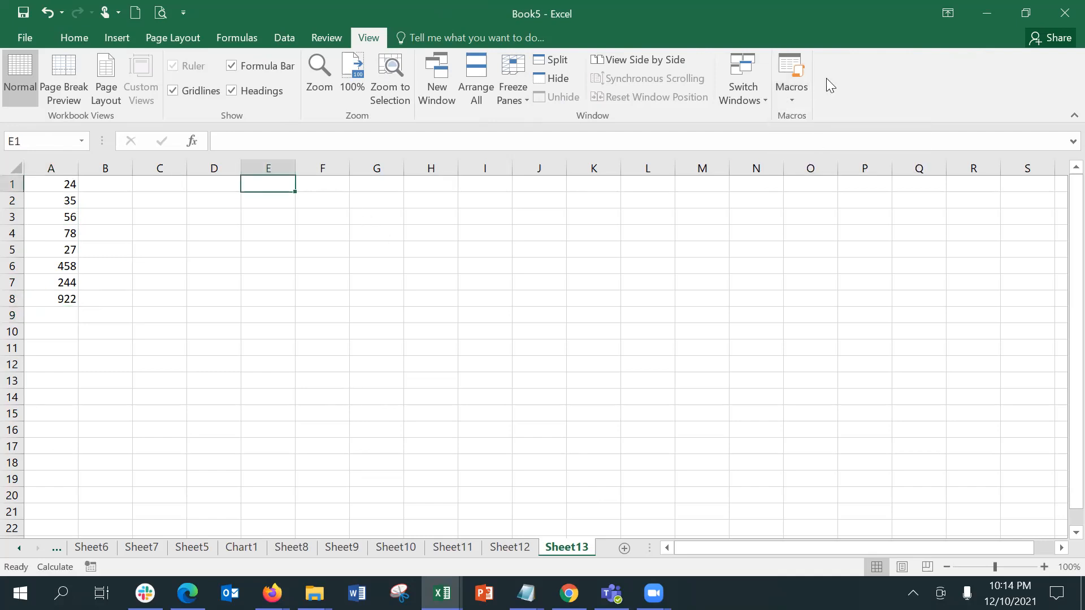
left_click(805, 98)
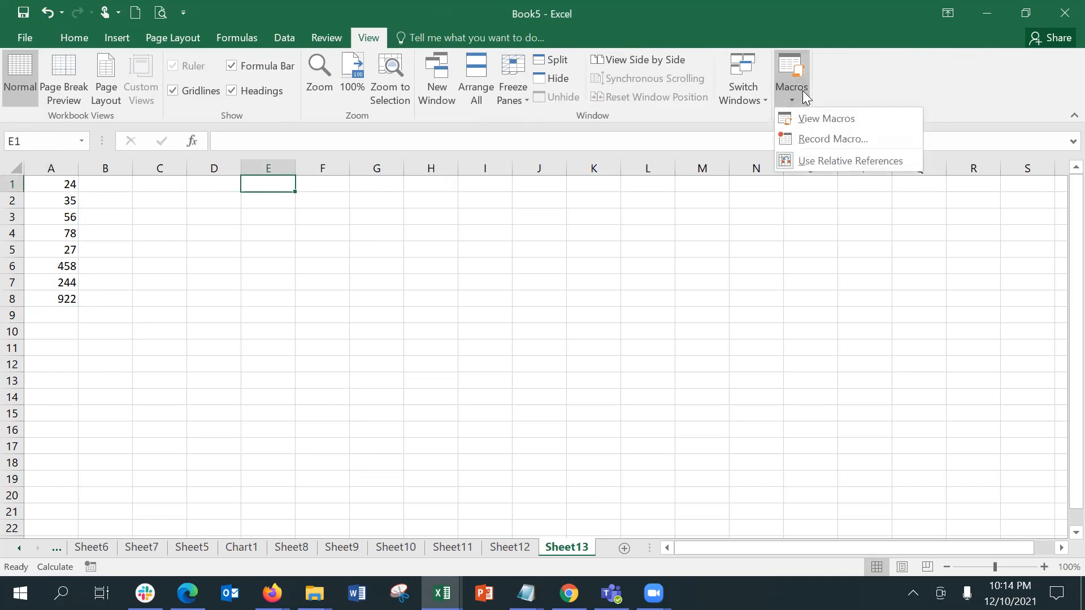
left_click(810, 118)
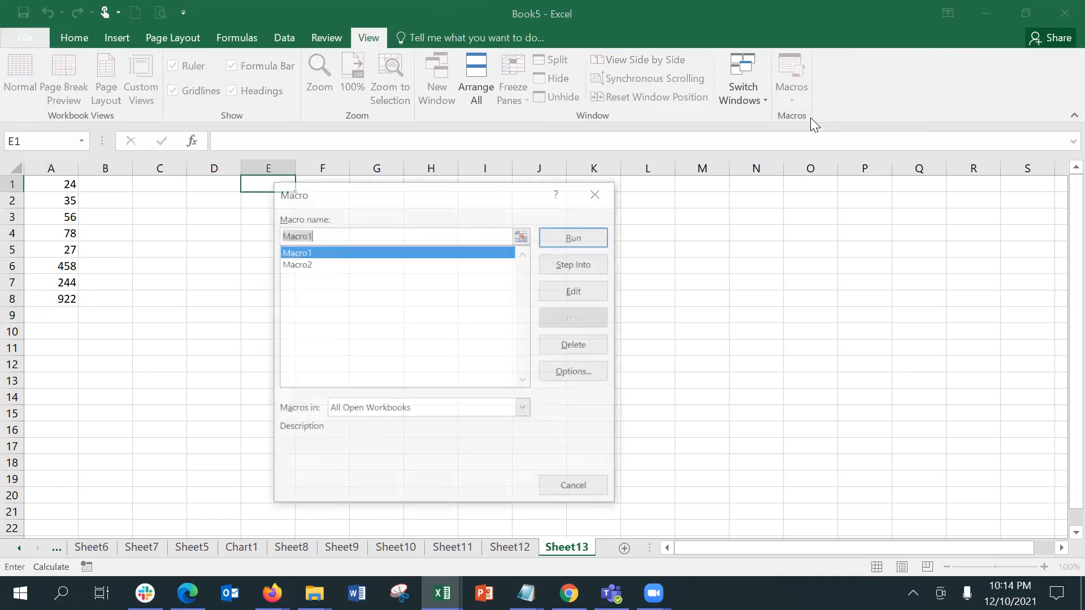
left_click(459, 264)
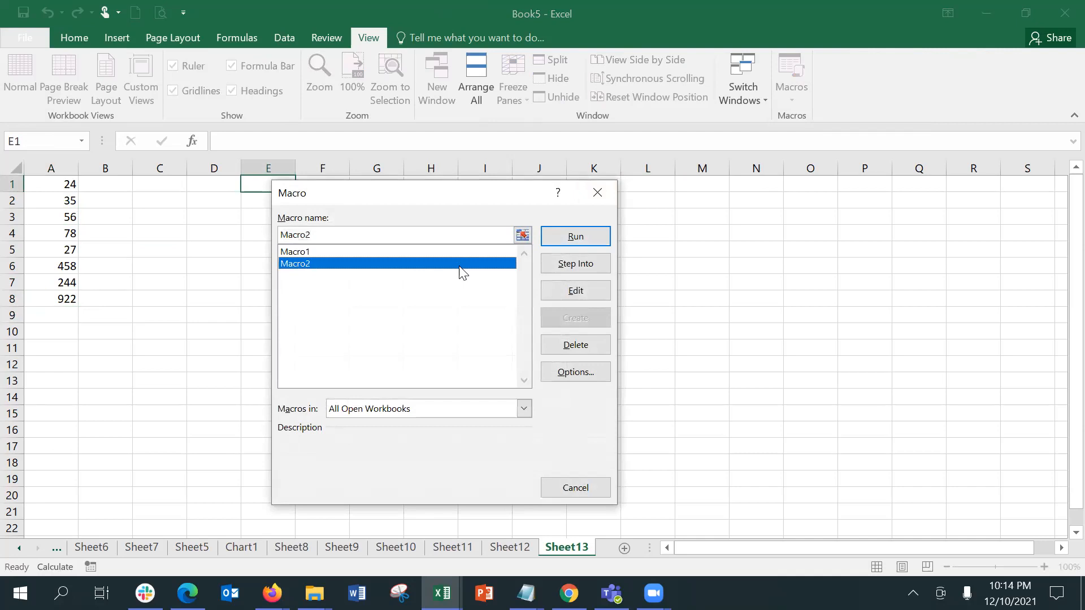
left_click_drag(443, 194, 620, 134)
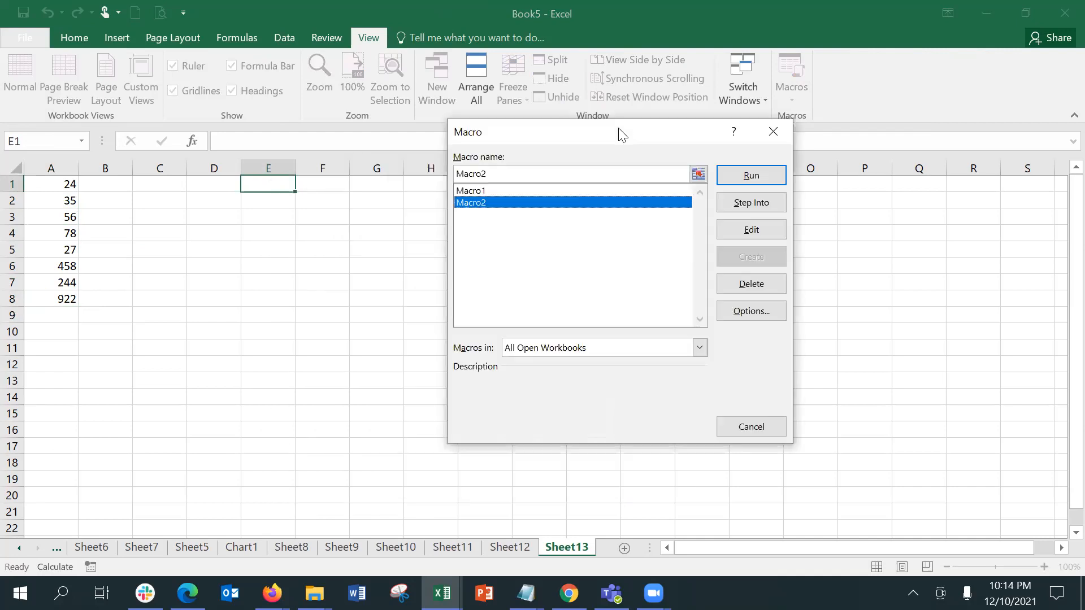
left_click(725, 172)
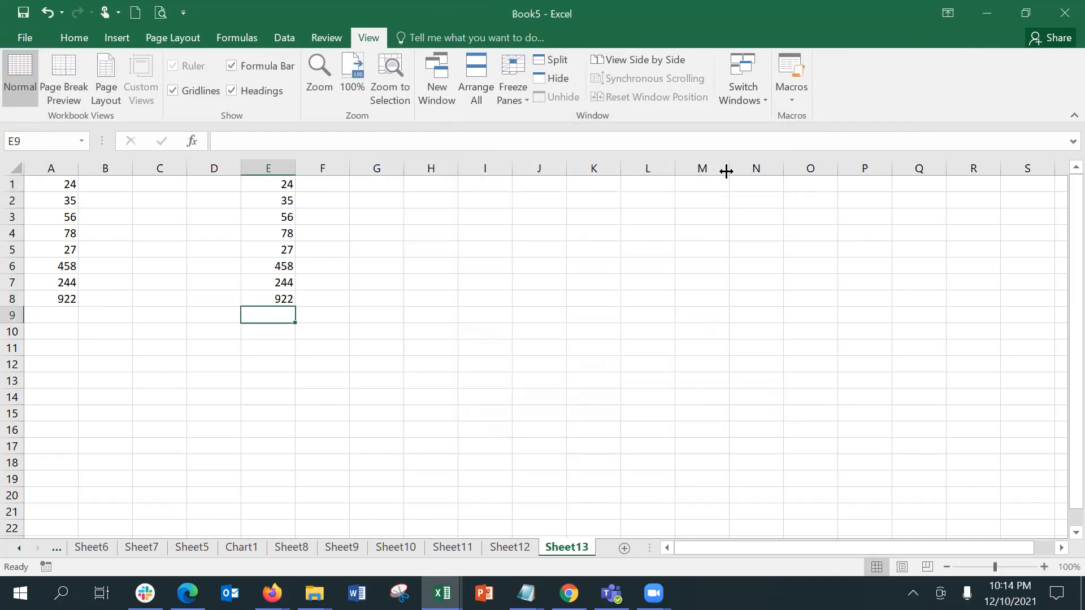
Step: Run Macro2 on Sheet13 with cell I1 selected
left_click(481, 185)
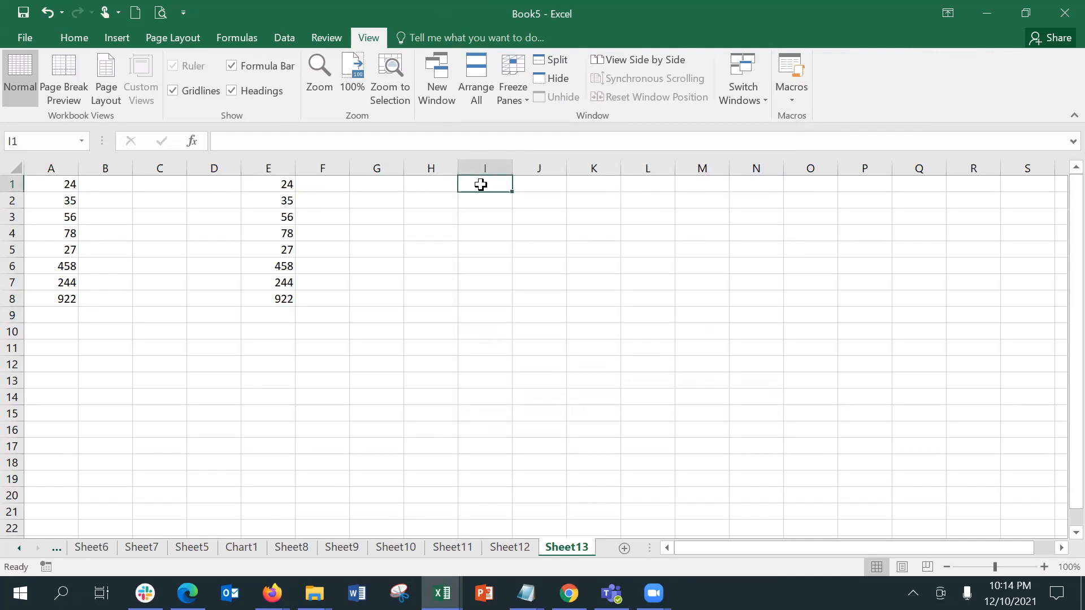
left_click(775, 92)
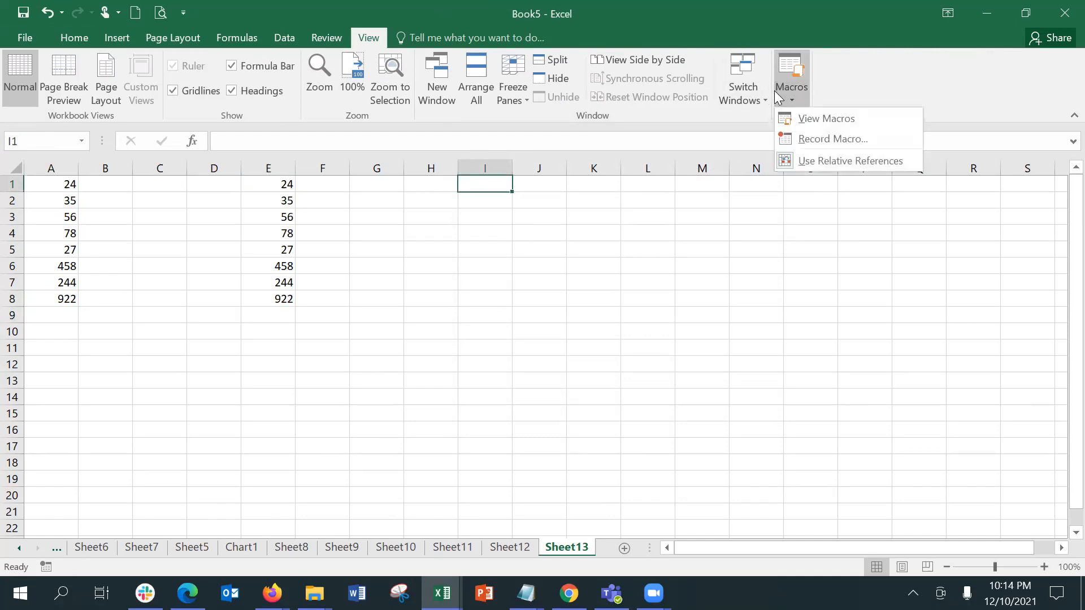
left_click(814, 118)
left_click(569, 203)
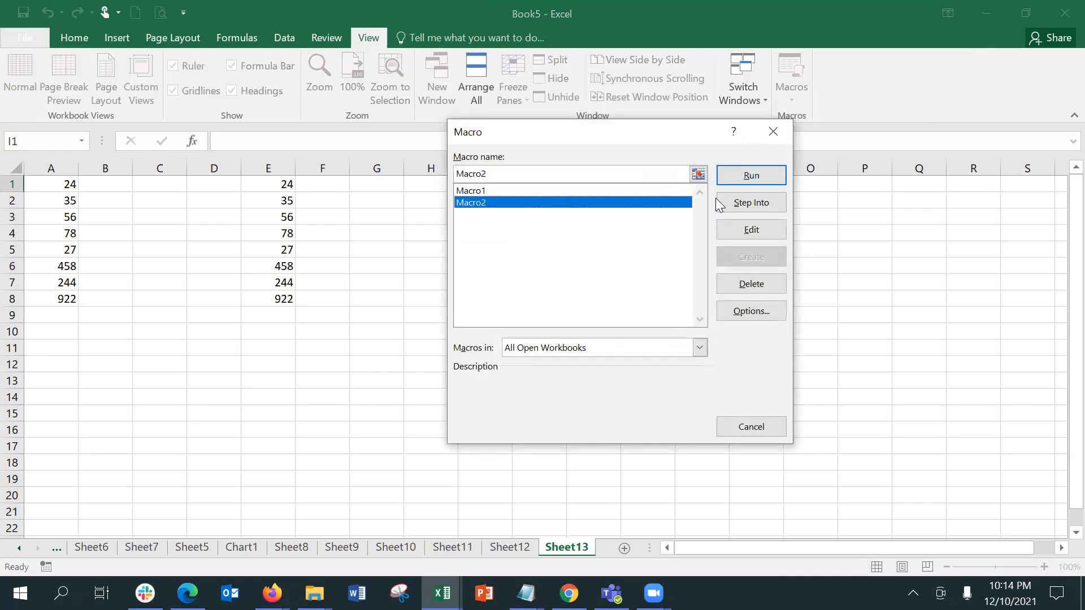
left_click(728, 175)
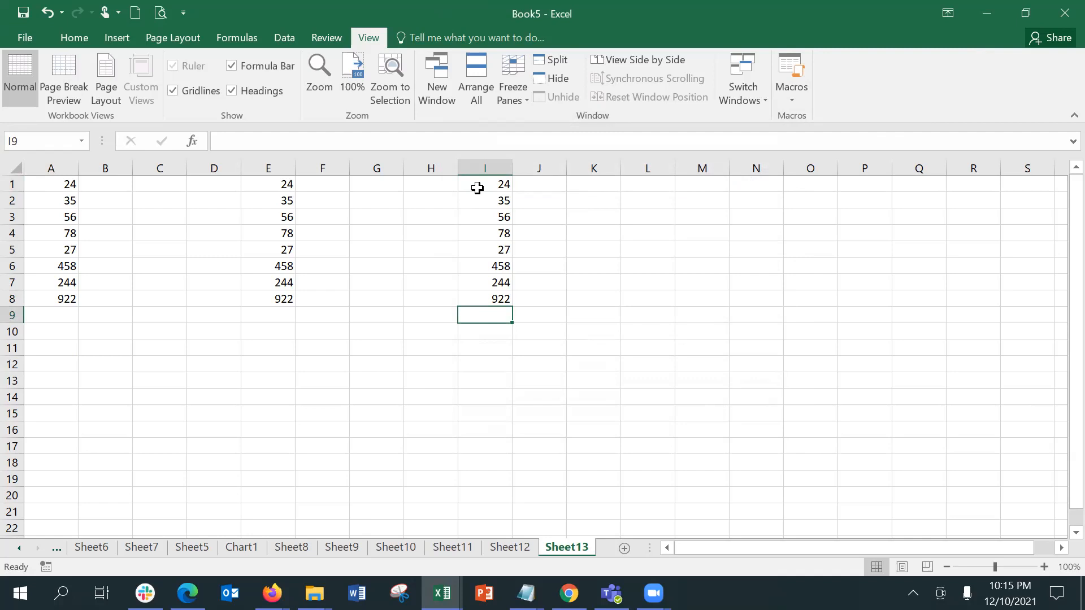
Step: Enable the Developer tab in the ribbon customization options
left_click(142, 315)
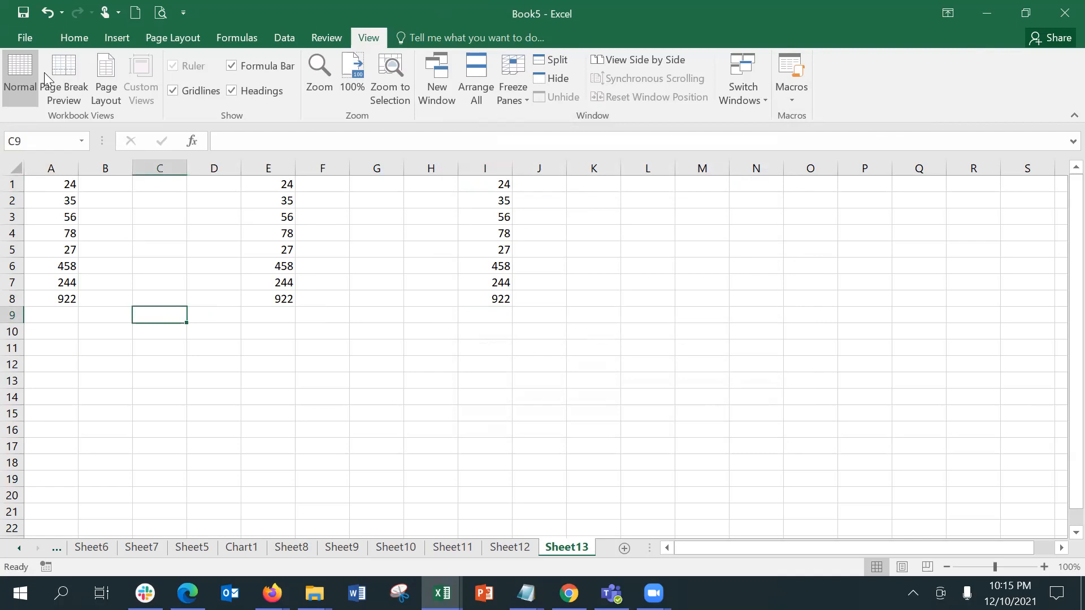
left_click(8, 39)
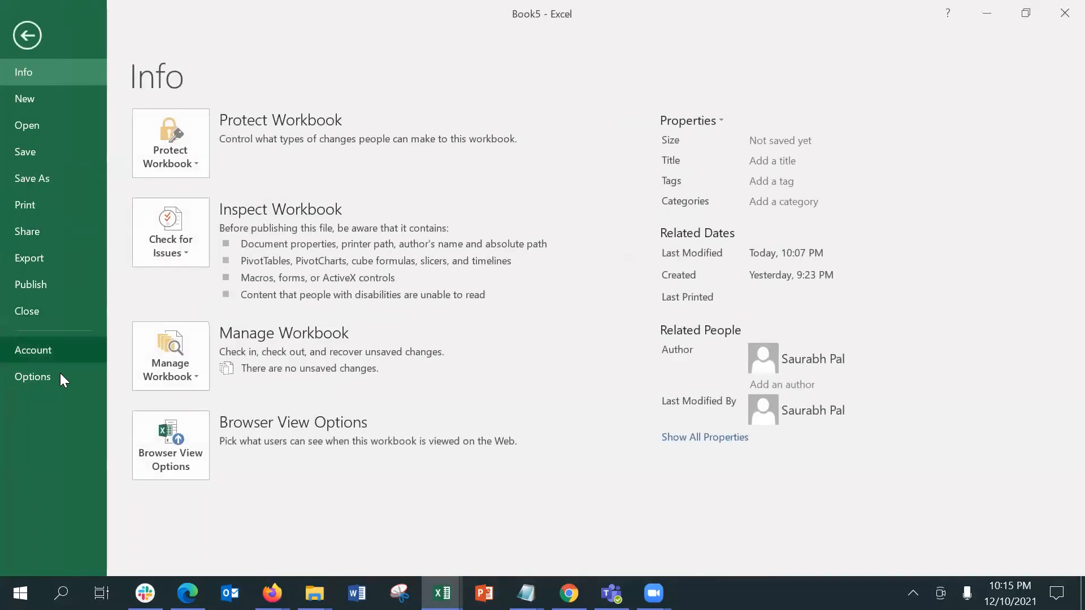
left_click(54, 387)
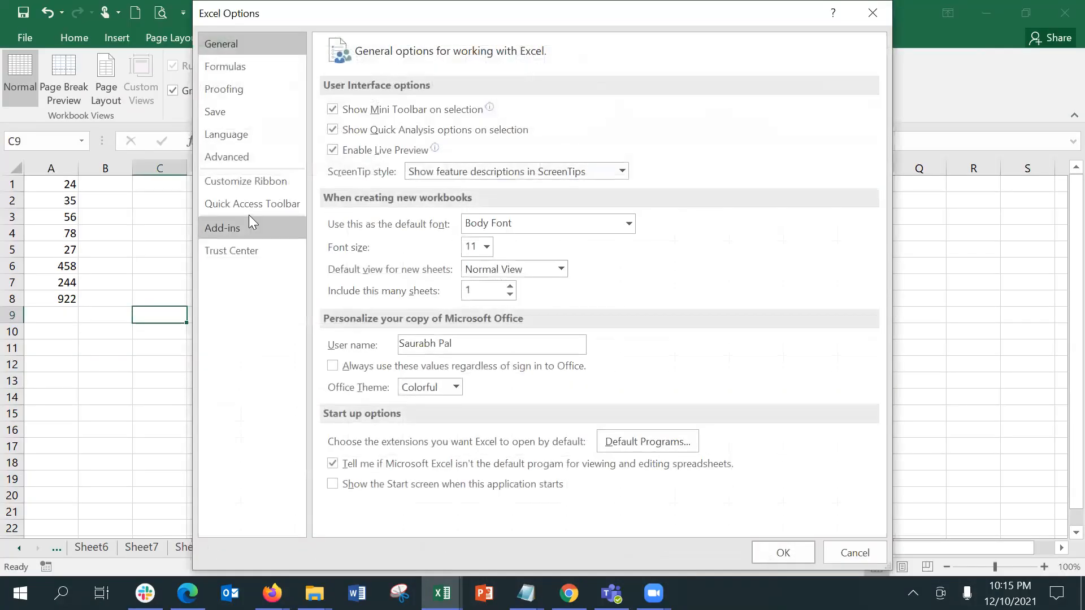
left_click(243, 182)
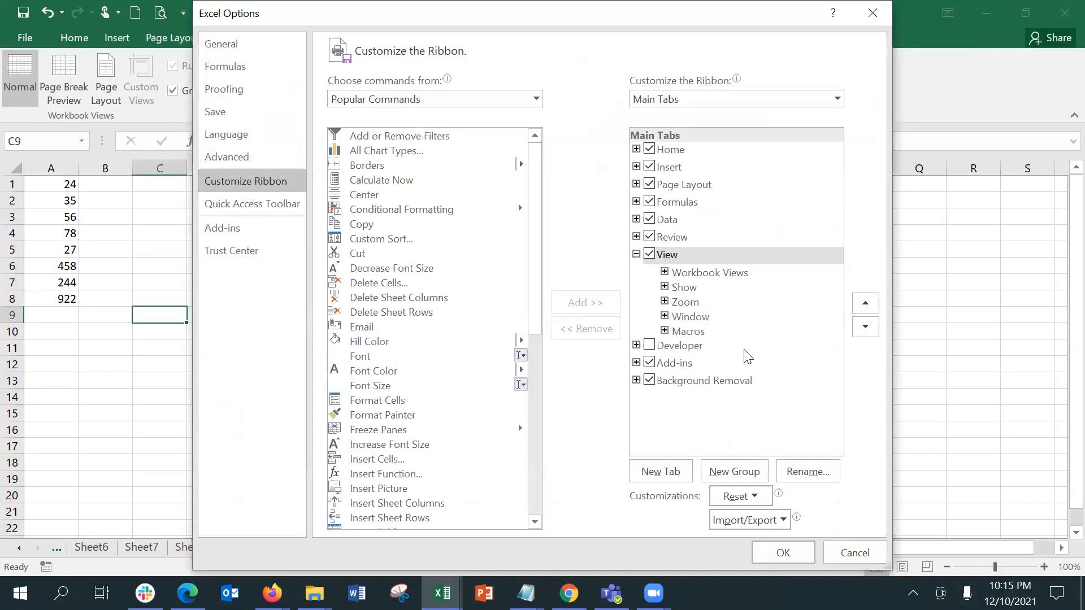
left_click(651, 345)
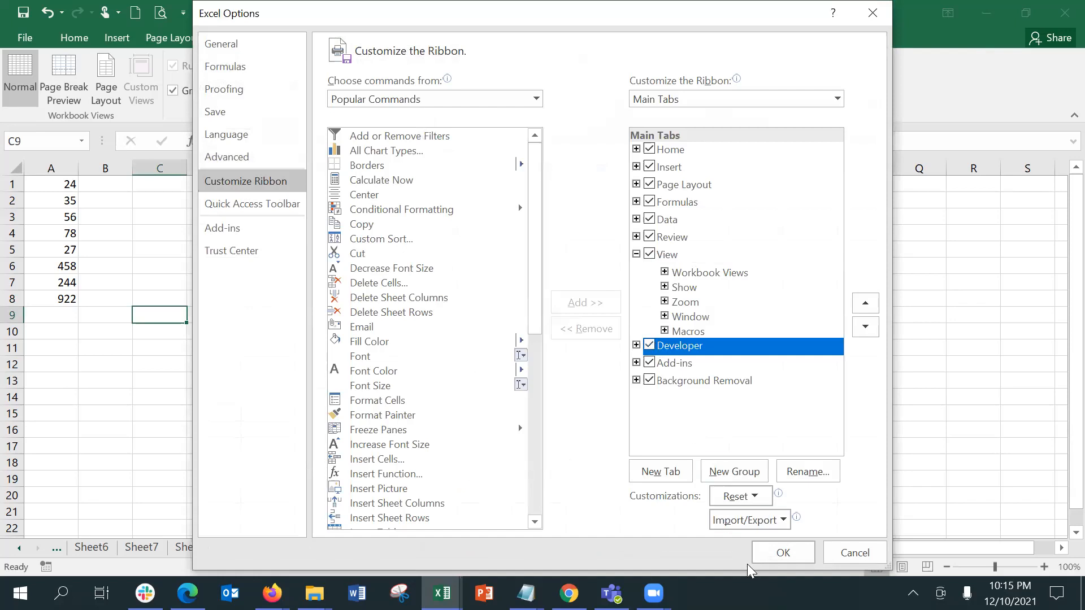
left_click(763, 557)
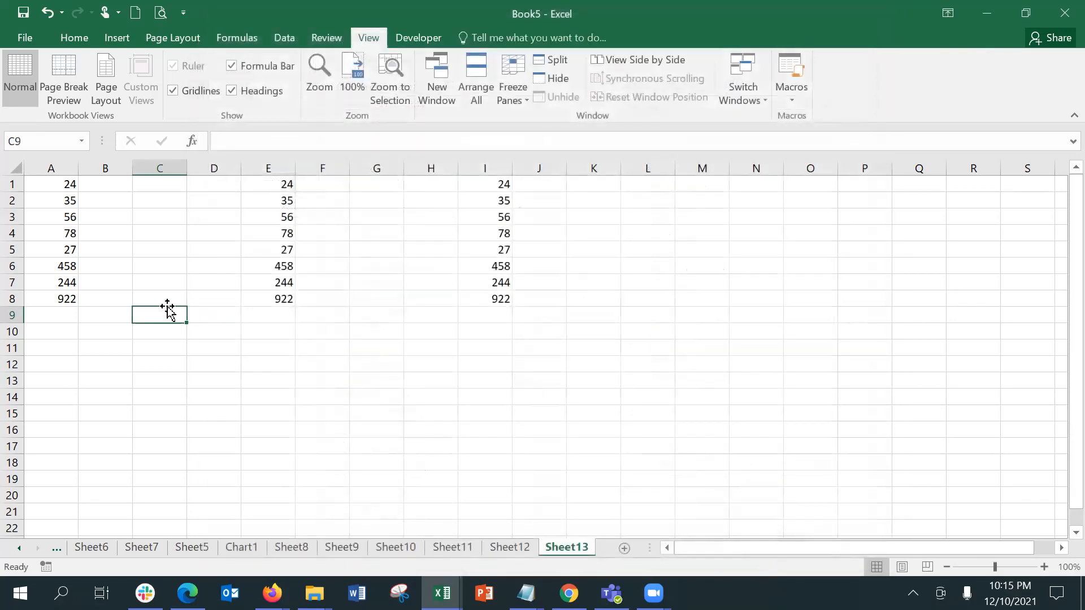
Step: Insert a Form Control button over cell C9 and assign Macro2 to it
left_click(411, 36)
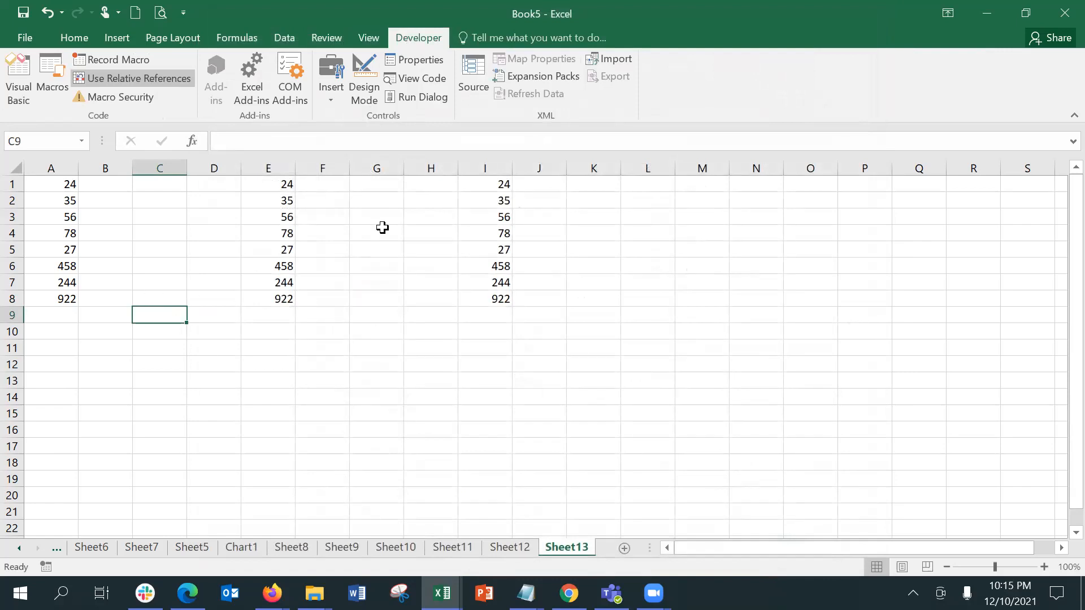
left_click(337, 102)
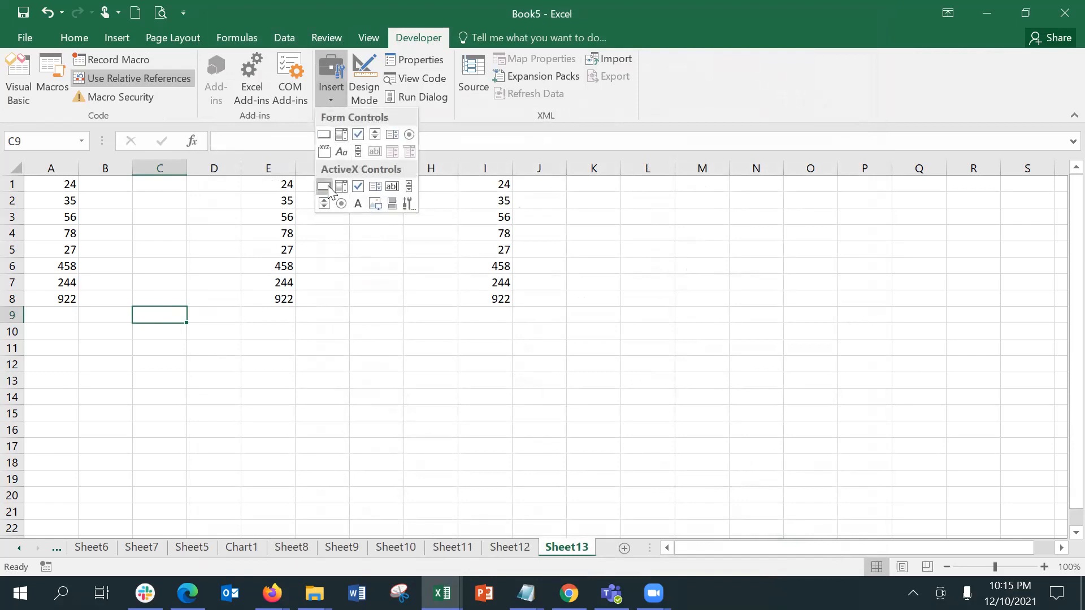
left_click(326, 140)
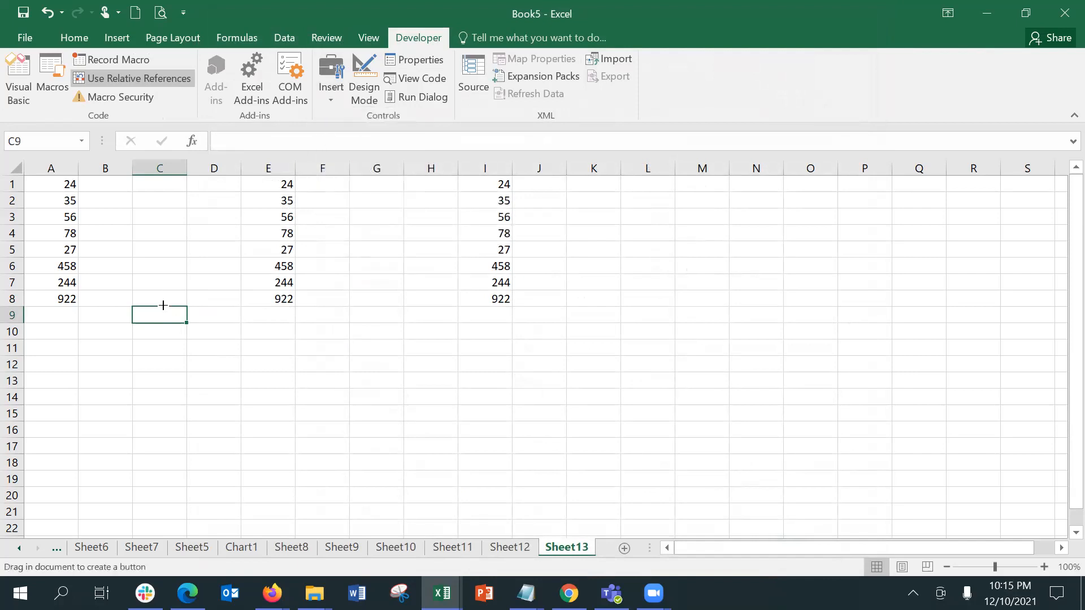
left_click_drag(135, 307, 187, 322)
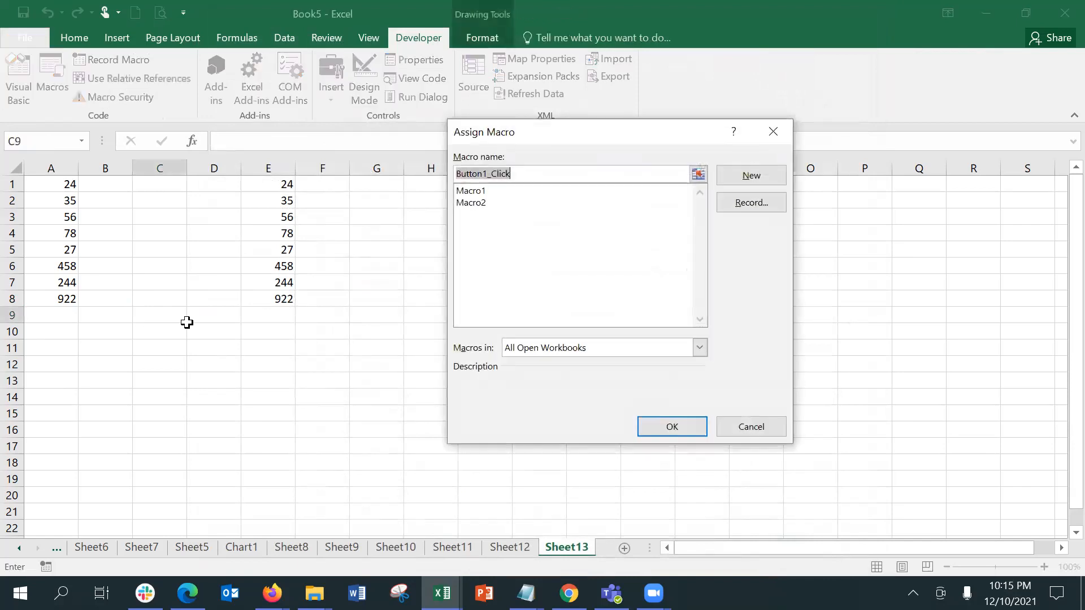
left_click(463, 206)
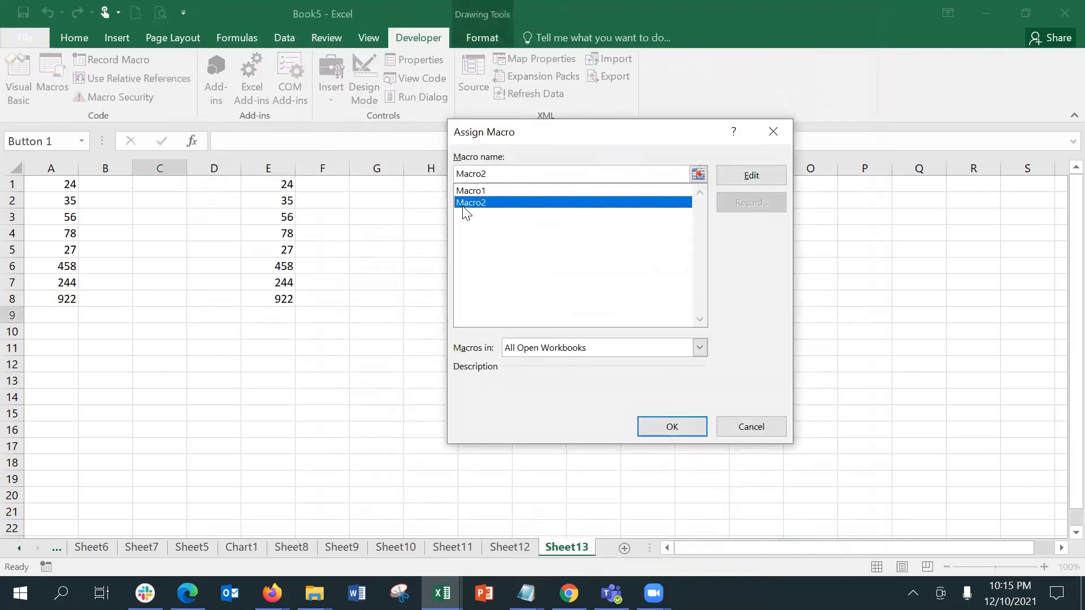
left_click(672, 426)
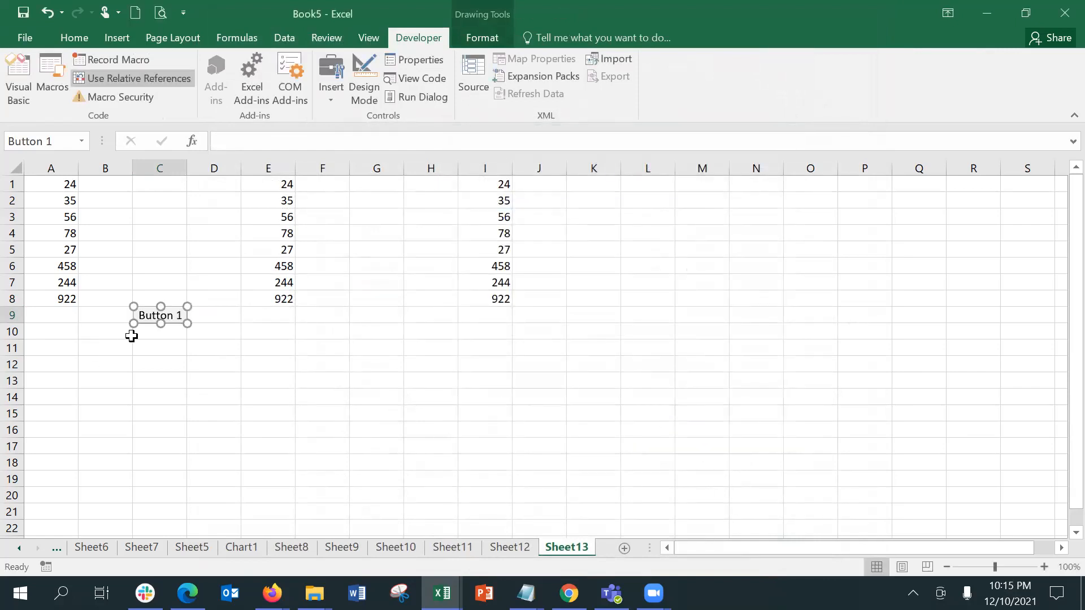
Step: Change the button's text to Enter Values and enlarge the button to cover about C9:D11
right_click(164, 314)
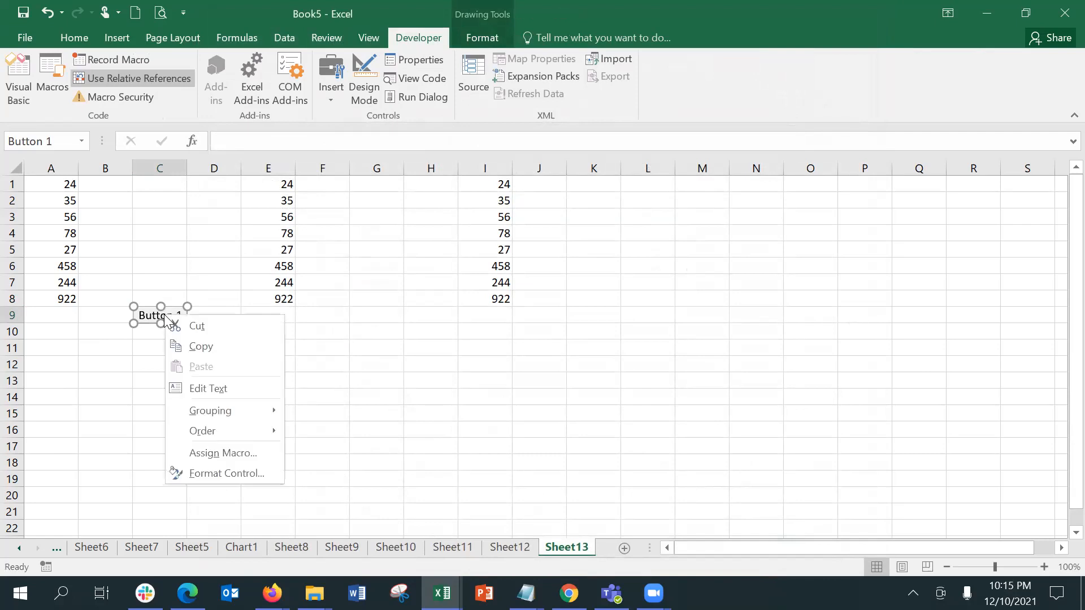
left_click(207, 387)
key("ctrl+a")
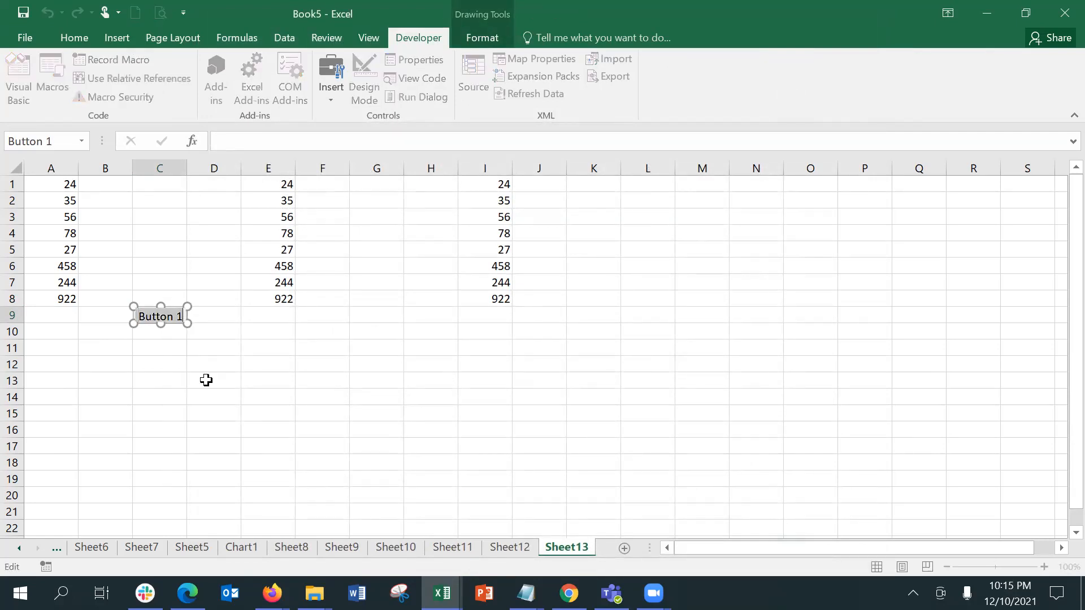
key("BackSpace")
type("Ente")
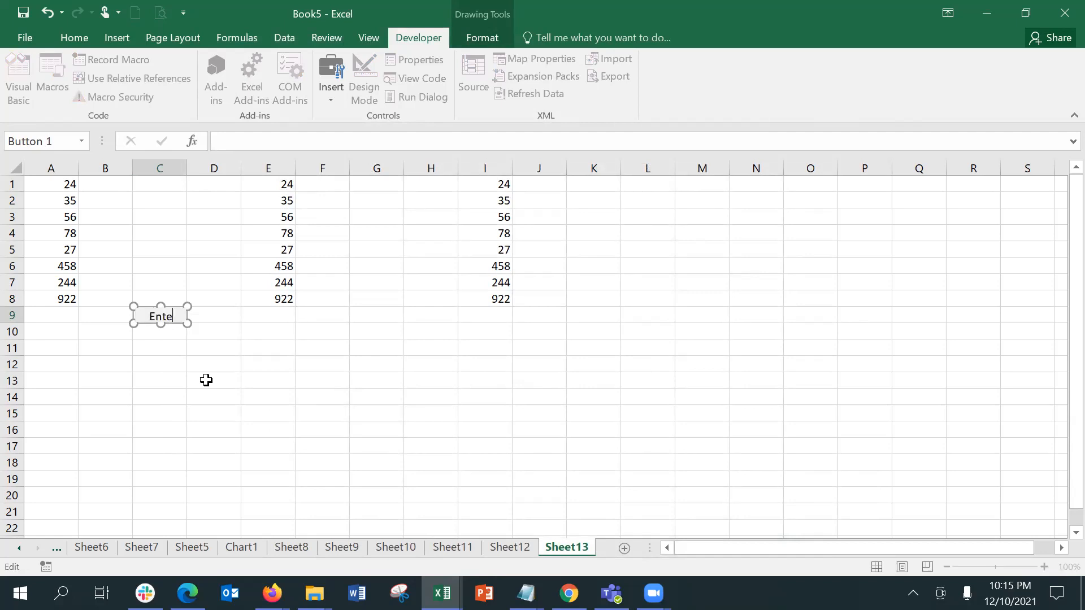
type("r Value")
key("Return")
left_click_drag(189, 323, 228, 347)
left_click(329, 368)
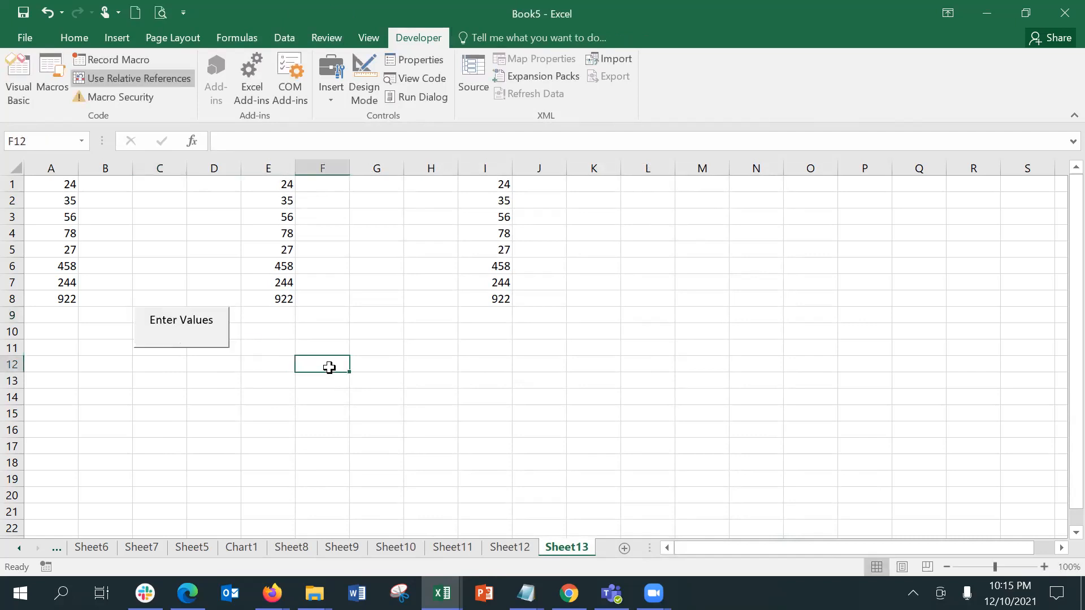
Step: Run the macro with the Enter Values button from cells L12, F12, P1 and I12 in turn
left_click(627, 361)
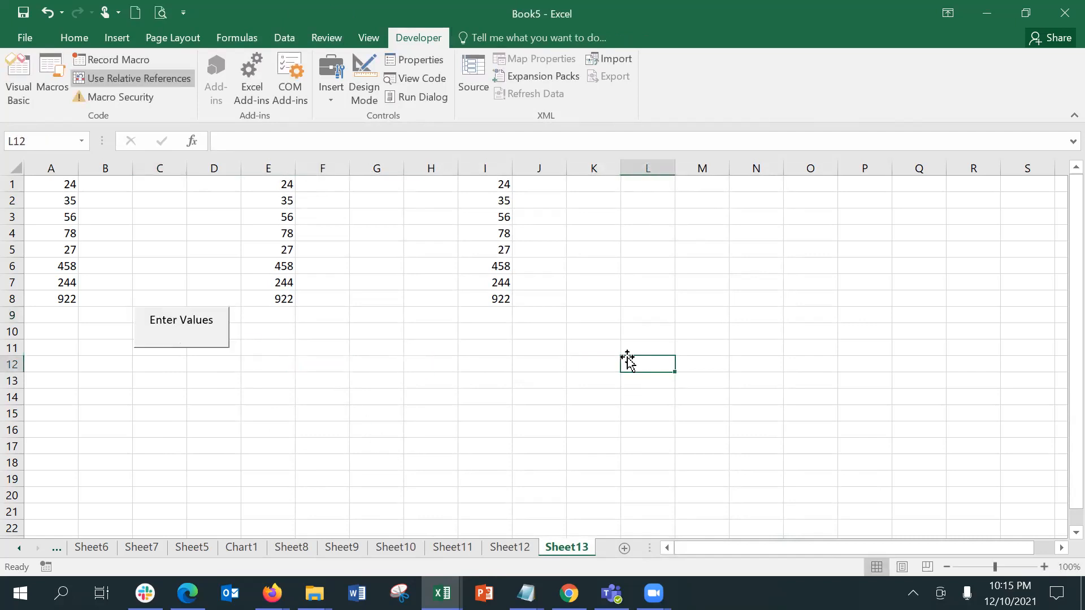
left_click(179, 344)
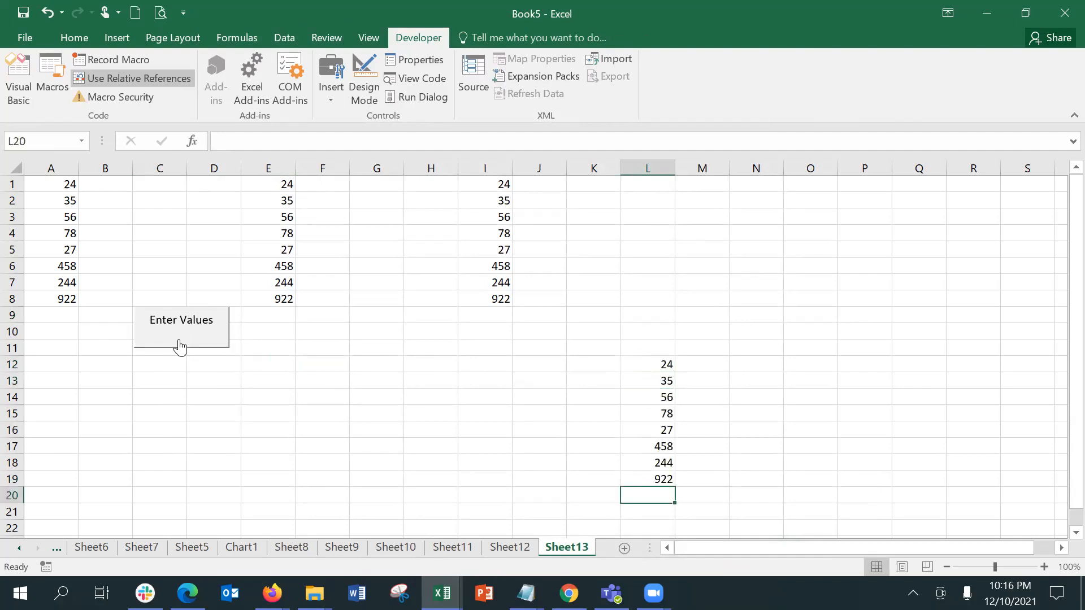
left_click(303, 362)
left_click(175, 318)
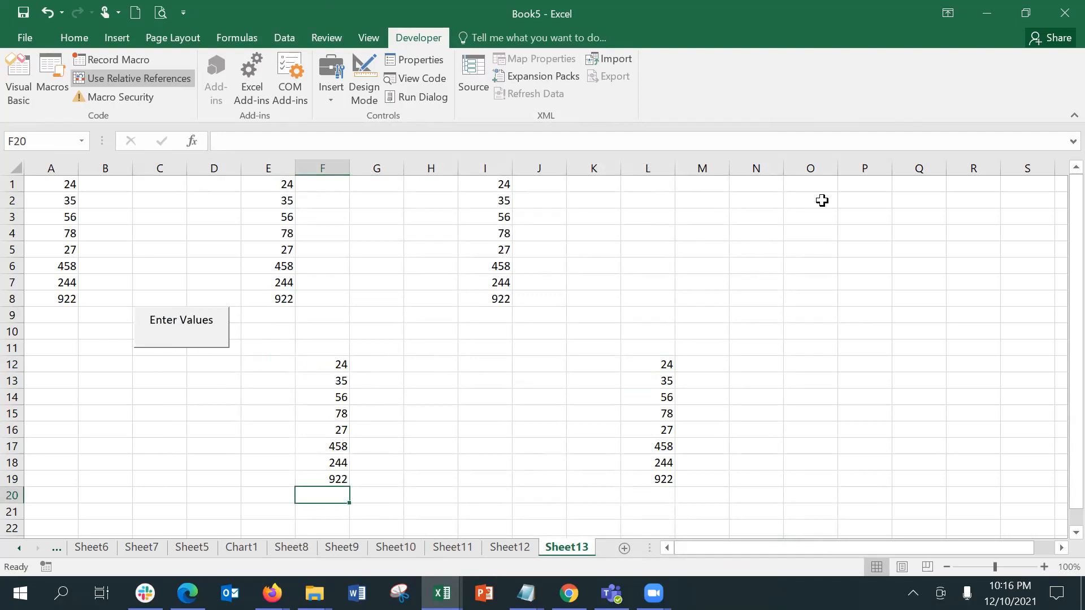
left_click(838, 189)
left_click(212, 339)
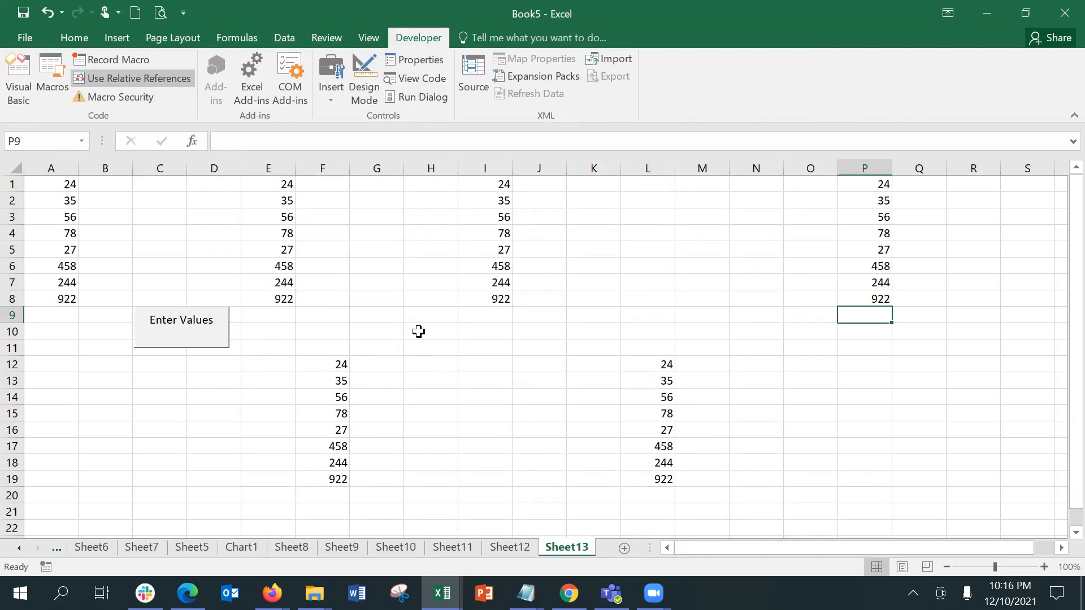
left_click(490, 369)
left_click(207, 341)
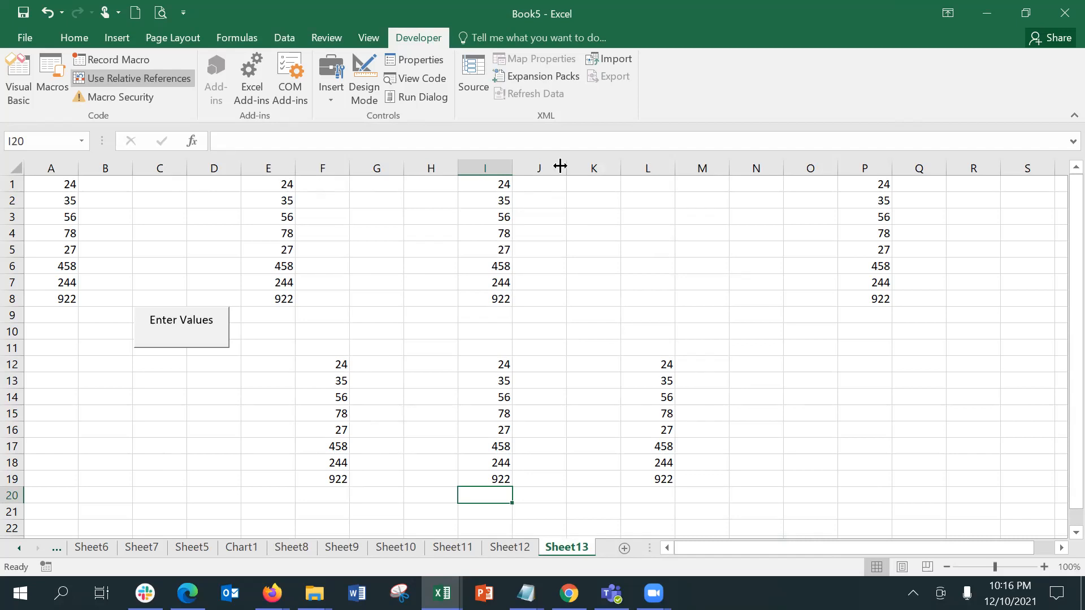
Step: Open the code of Macro2 for editing and maximize the Module1 code window
left_click(378, 34)
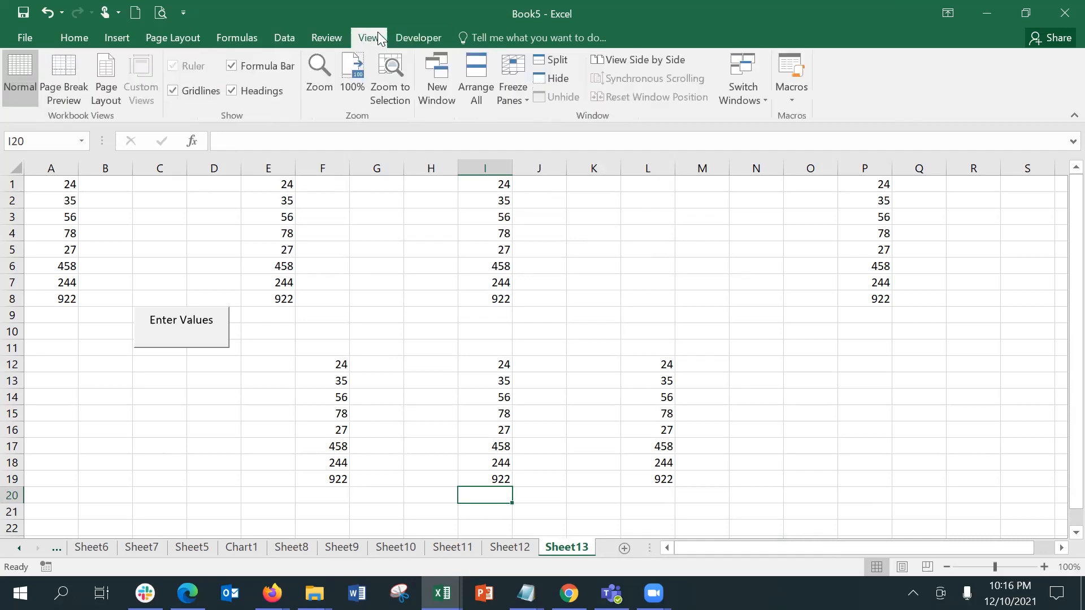
left_click(766, 104)
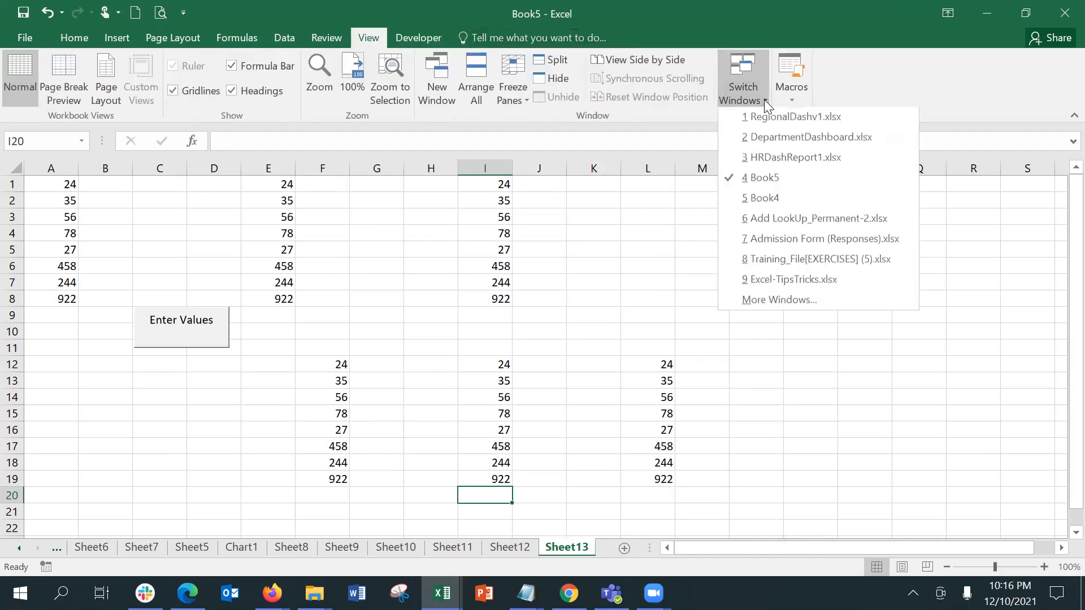
left_click(790, 100)
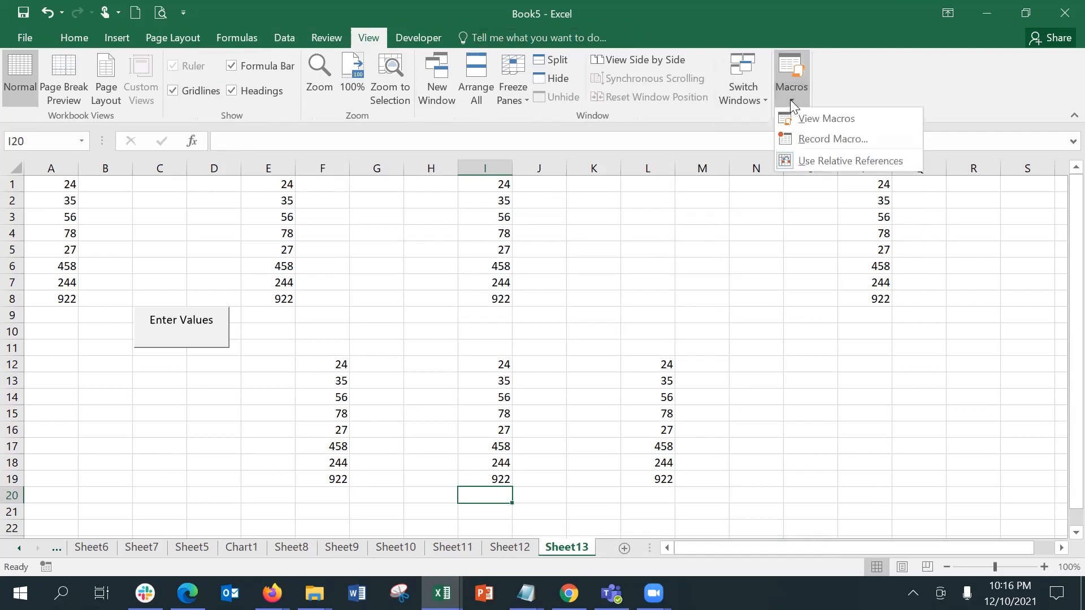
left_click(809, 115)
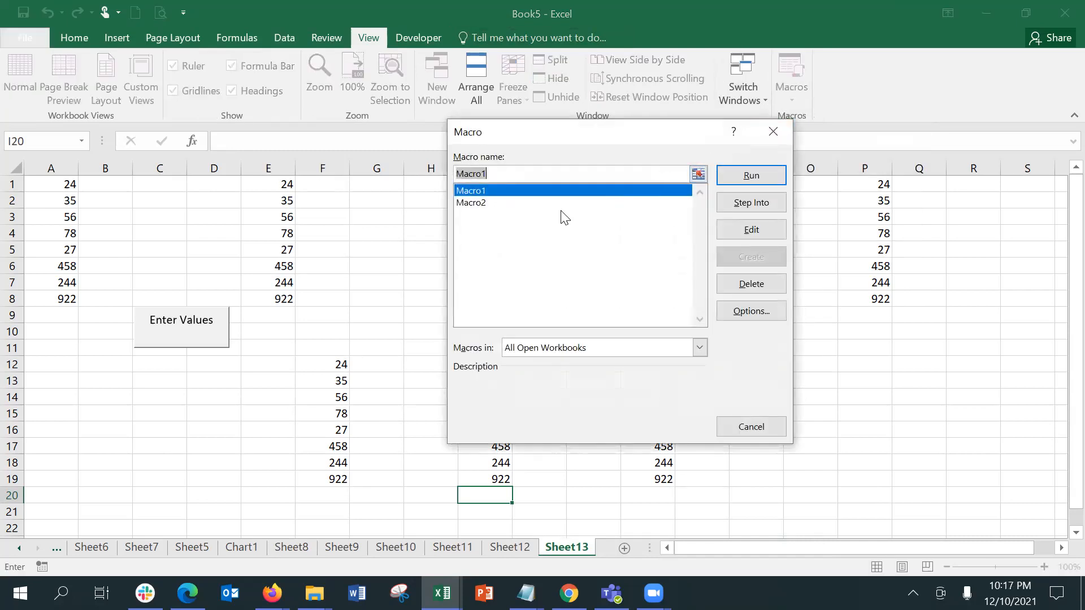
left_click(563, 217)
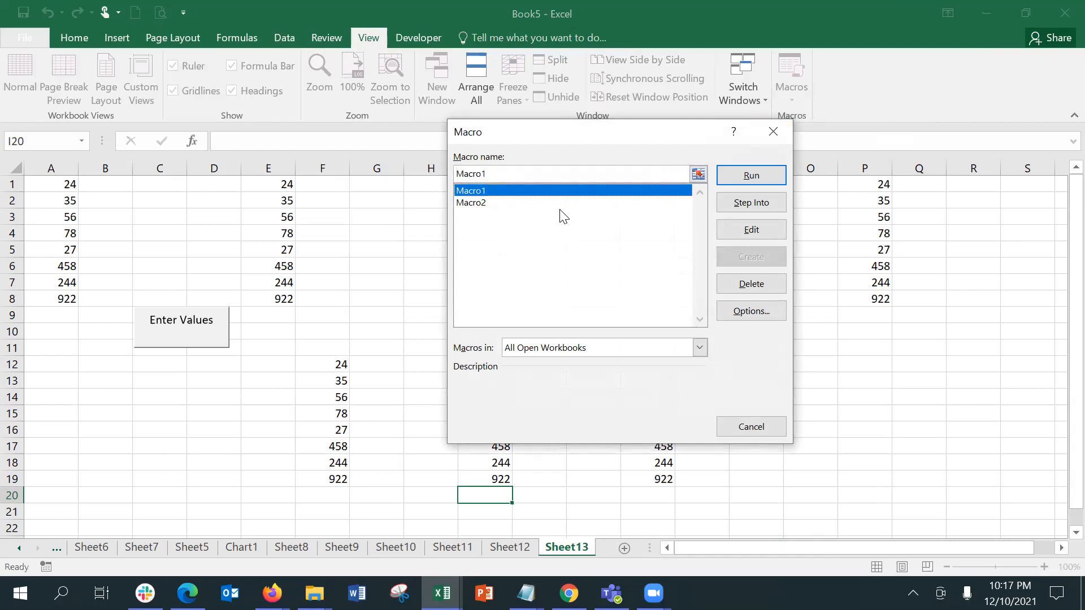
left_click(551, 205)
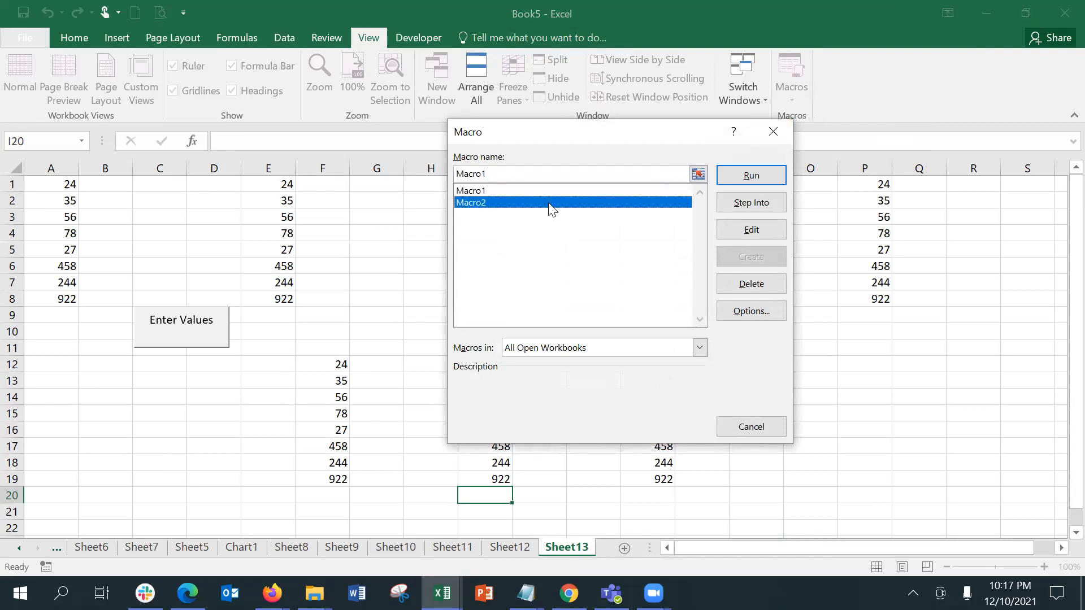
left_click(769, 225)
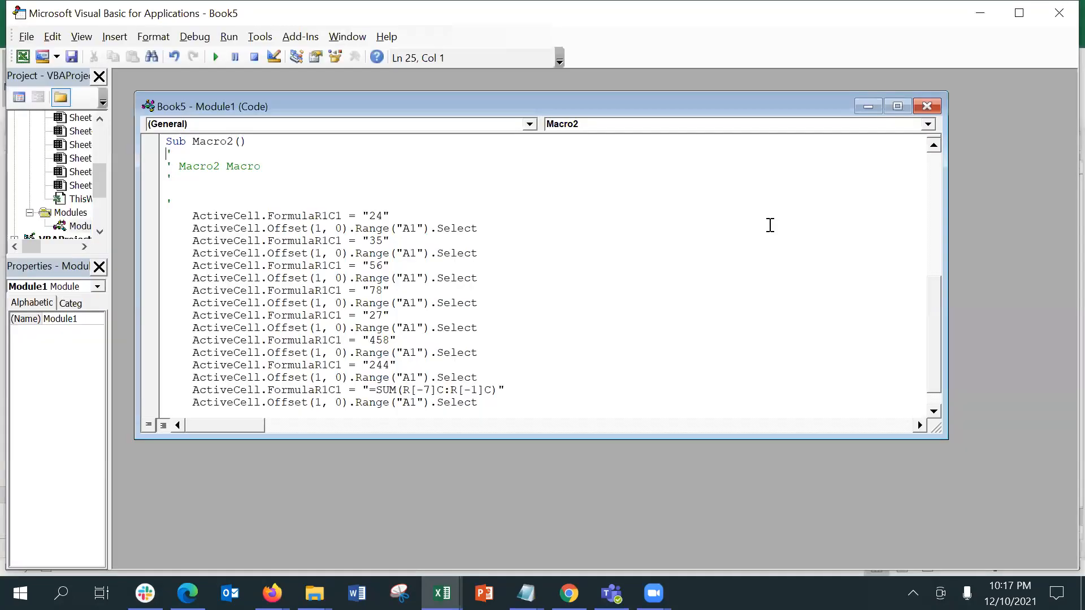
double_click(674, 97)
Step: Examine the ActiveCell.FormulaR1C1 and Offset(1, 0) statements in the code of Macro2
left_click(172, 257)
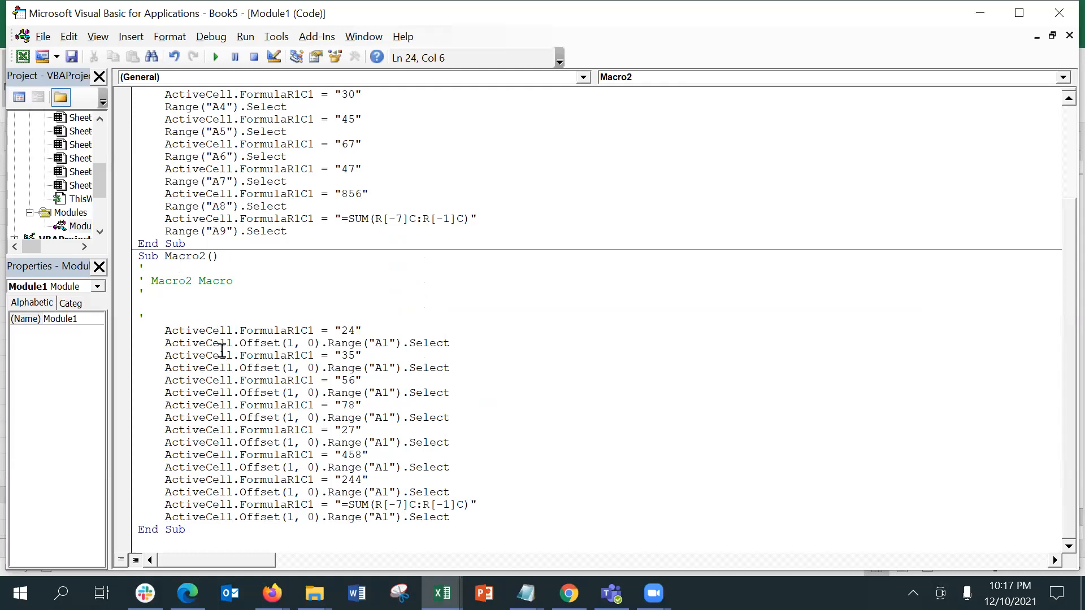
left_click(212, 330)
left_click(279, 330)
left_click_drag(239, 344, 314, 343)
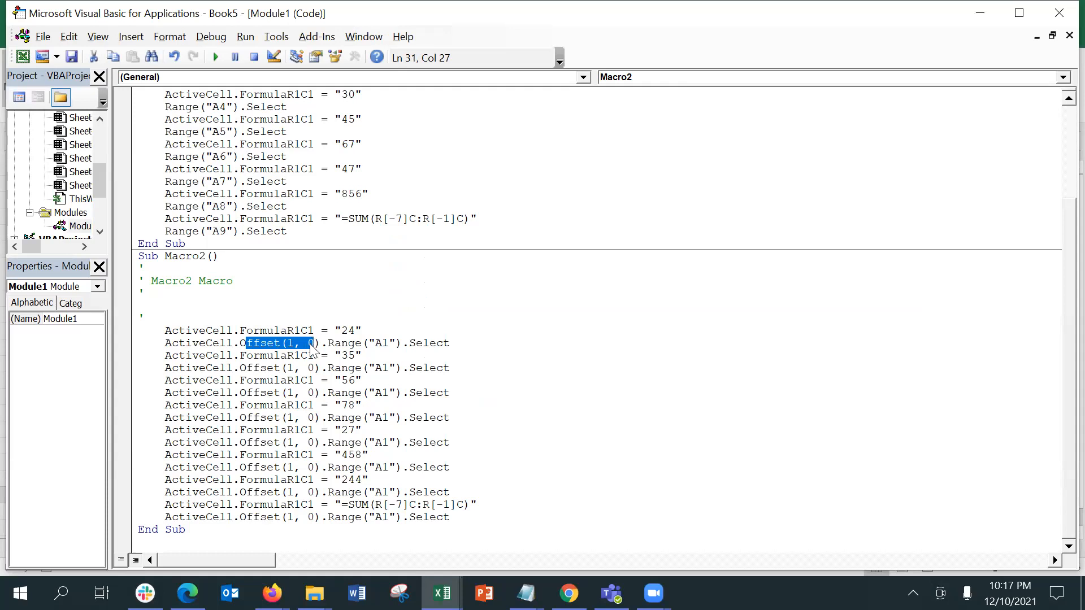
left_click(302, 344)
left_click(297, 368)
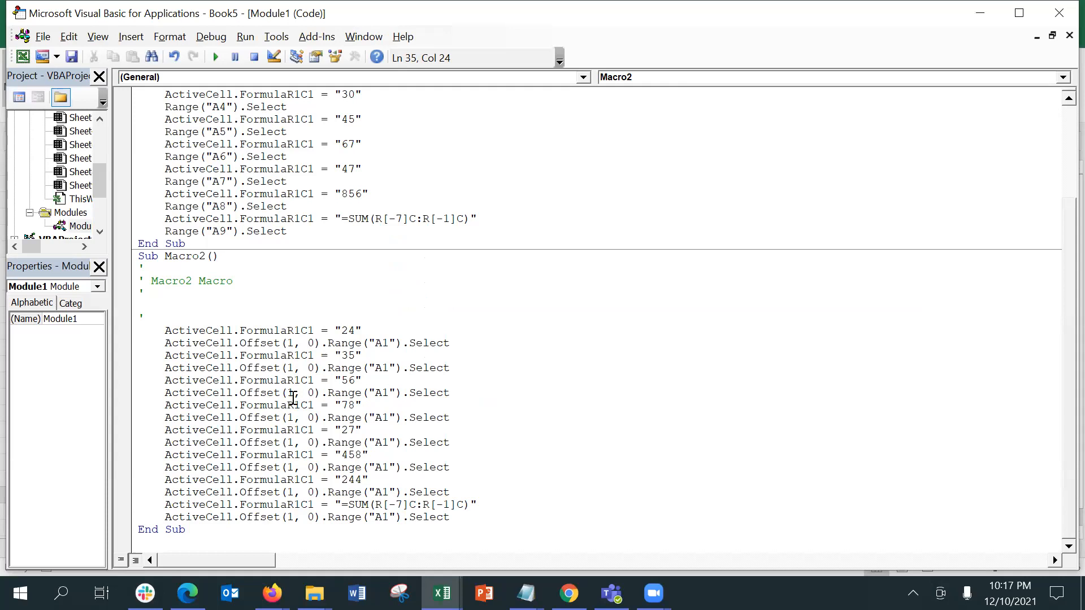
Step: Compare the absolute Range("A2").Select statements of Macro1 with the ActiveCell.Offset(1, 0) statements of Macro2 in the Module1 code
left_click_drag(289, 419, 289, 432)
left_click(293, 408)
left_click(304, 110)
left_click(294, 120)
left_click(229, 107)
left_click(227, 133)
left_click(224, 155)
left_click(219, 198)
key("Up")
key("Up")
key("Up")
key("Up")
key("Up")
key("Up")
key("Up")
key("Up")
key("Up")
key("Up")
key("Up")
key("Up")
key("Up")
key("Up")
key("Up")
key("Up")
key("Up")
key("Up")
key("Up")
key("Up")
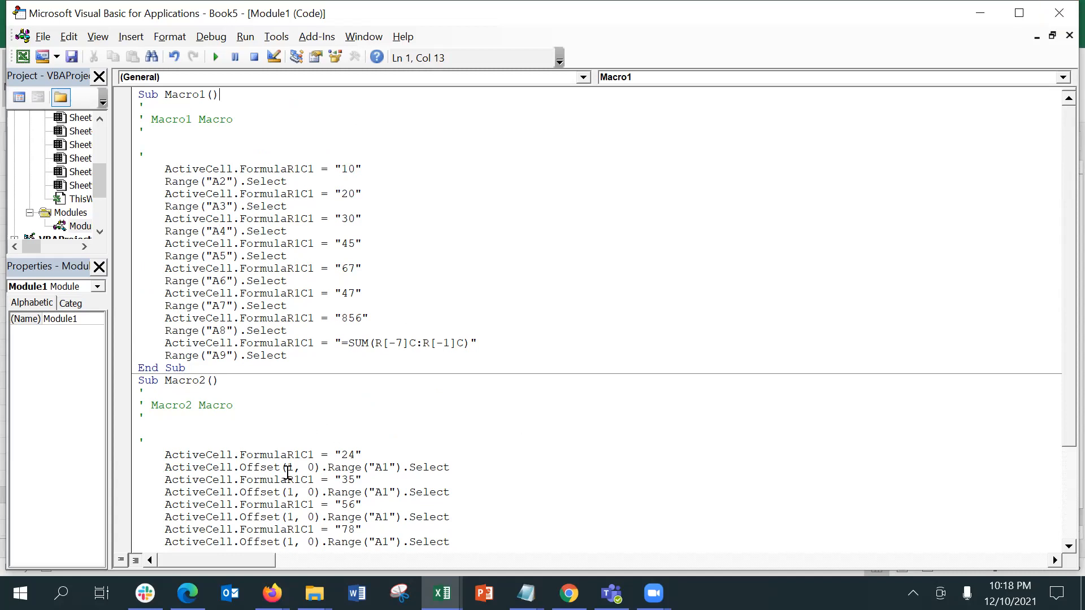
left_click(254, 478)
left_click_drag(238, 465, 331, 463)
left_click_drag(241, 197, 312, 212)
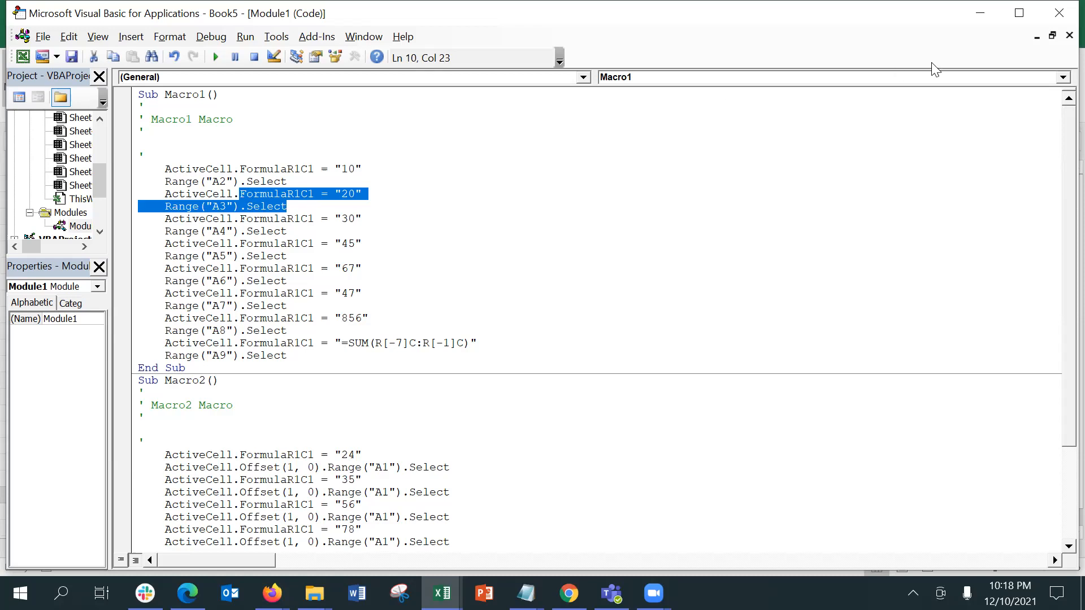
Step: Close the Visual Basic editor, select cell J2 on Sheet13 and show the available macro commands
left_click(1058, 14)
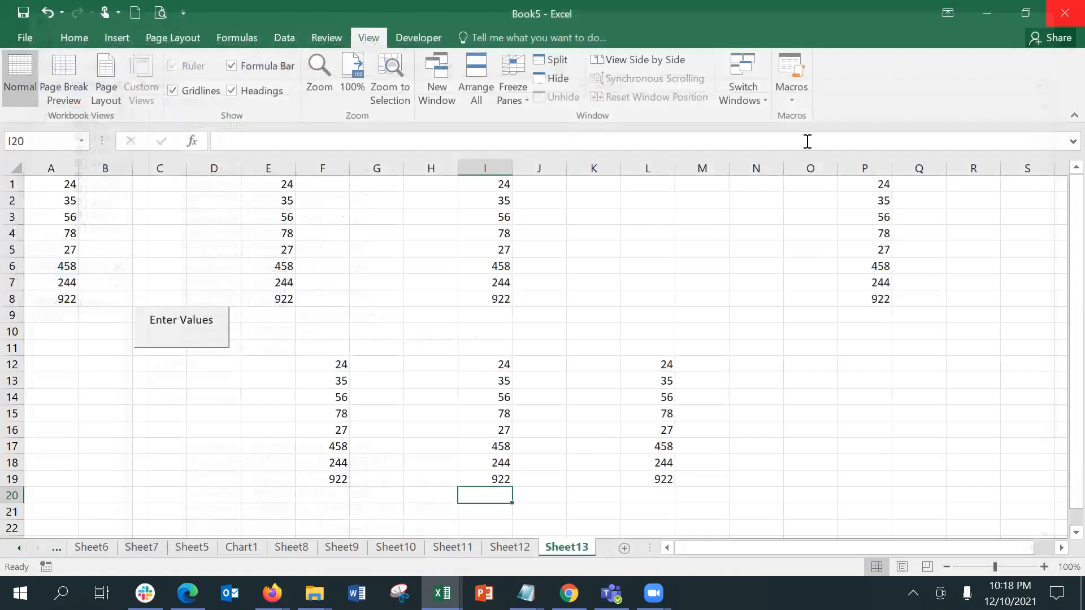
left_click(559, 200)
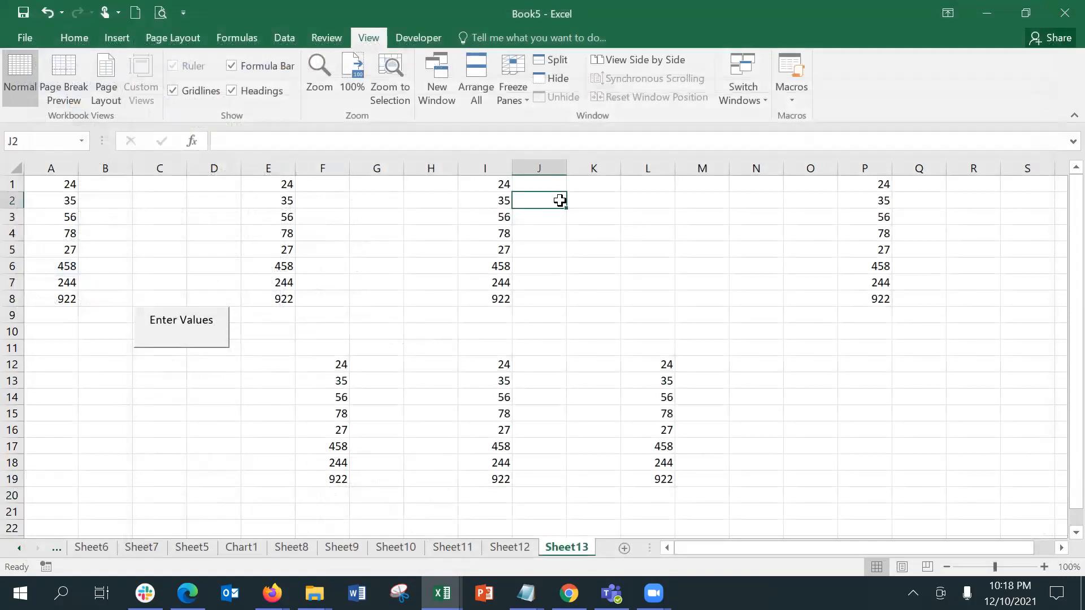
left_click(793, 103)
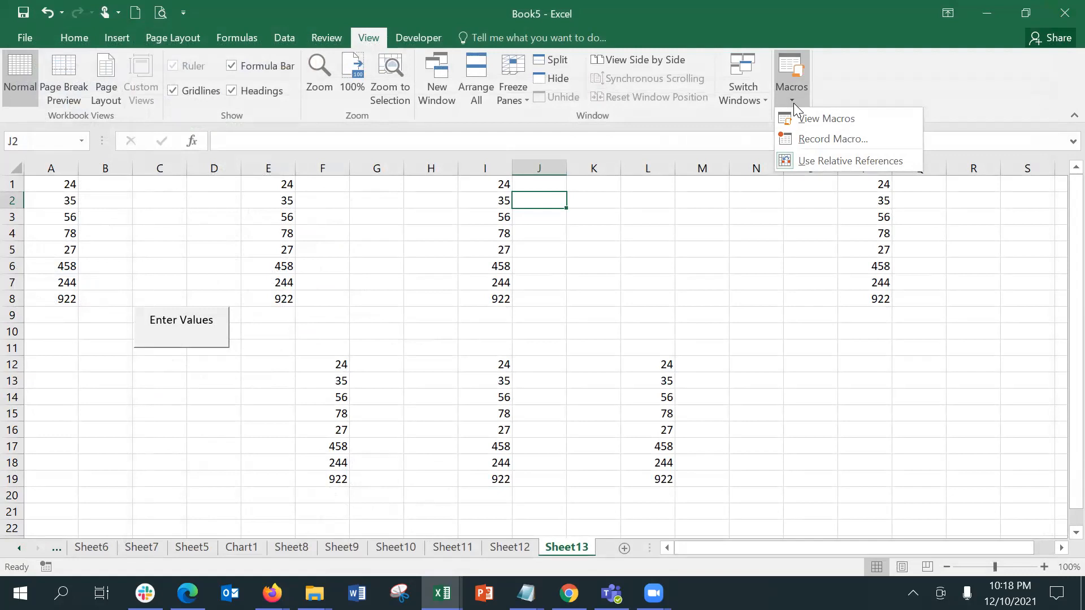
Step: Arrange all open workbook windows with the Vertical layout
left_click(518, 76)
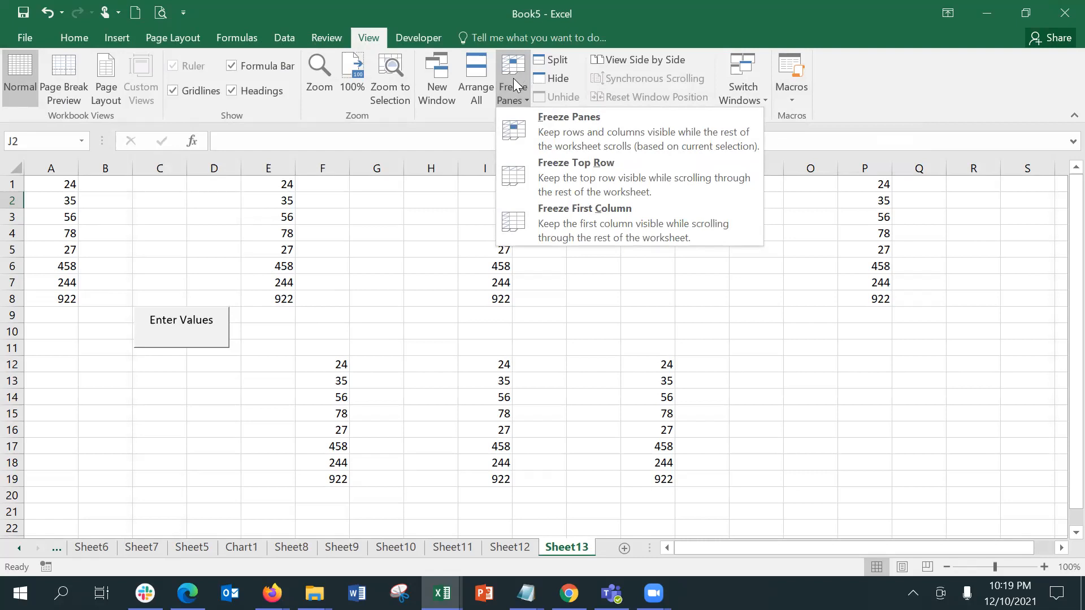
left_click(477, 90)
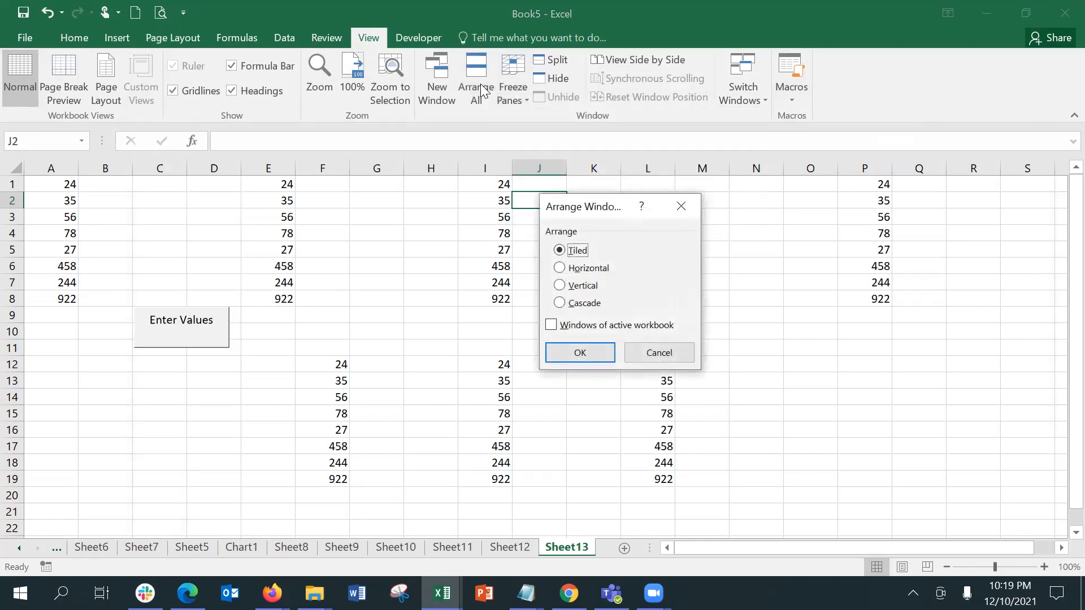
left_click(581, 286)
left_click(591, 350)
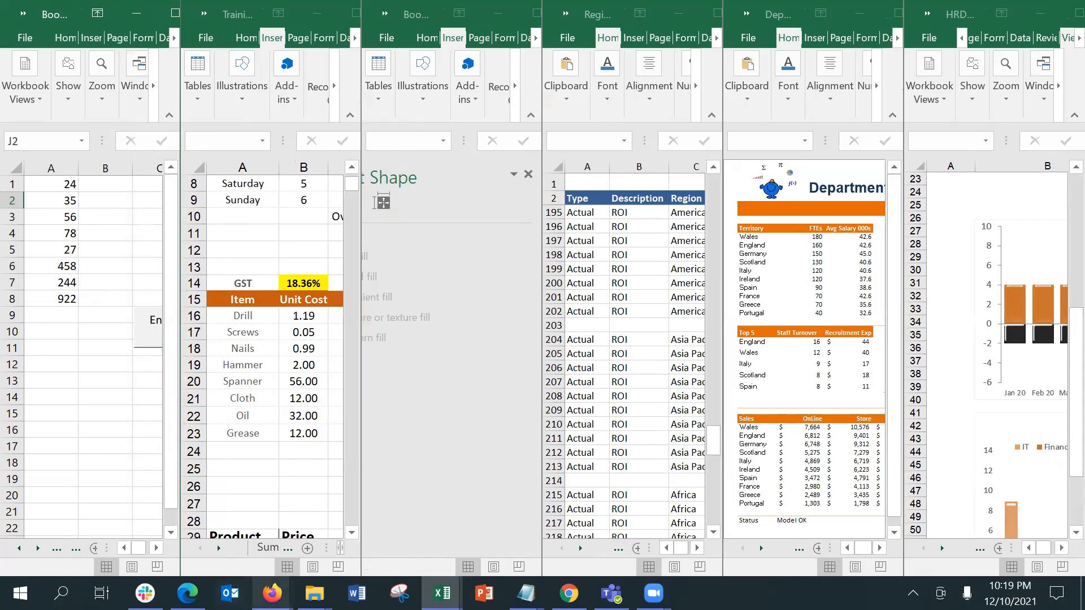
Step: Close HRDashReport1.xlsx, DepartmentDashboard.xlsx and RegionalDashv1.xlsx without saving their changes
mouse_move(442, 593)
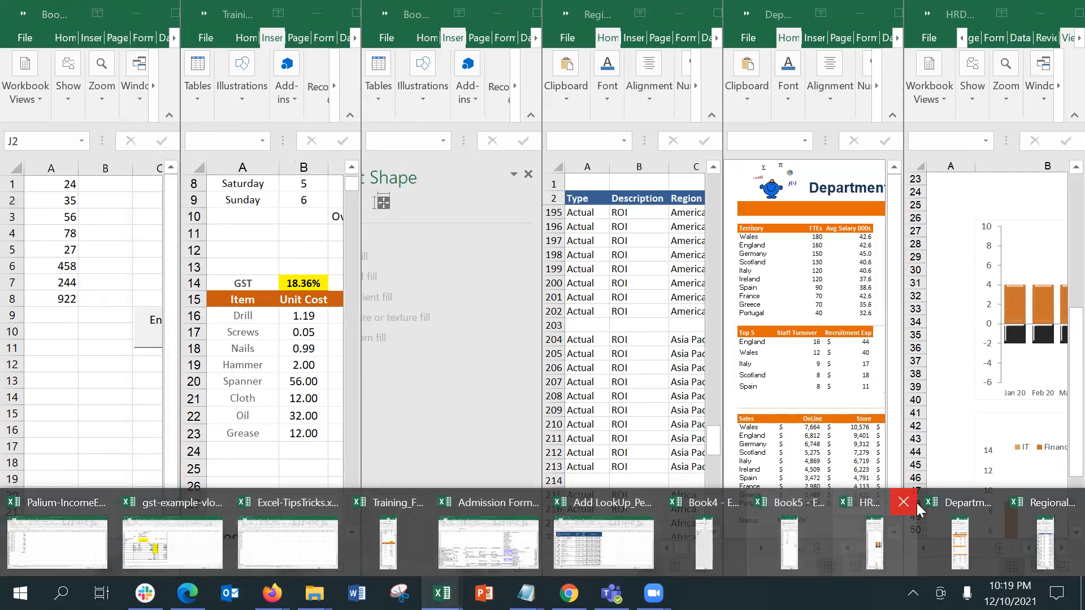
left_click(910, 503)
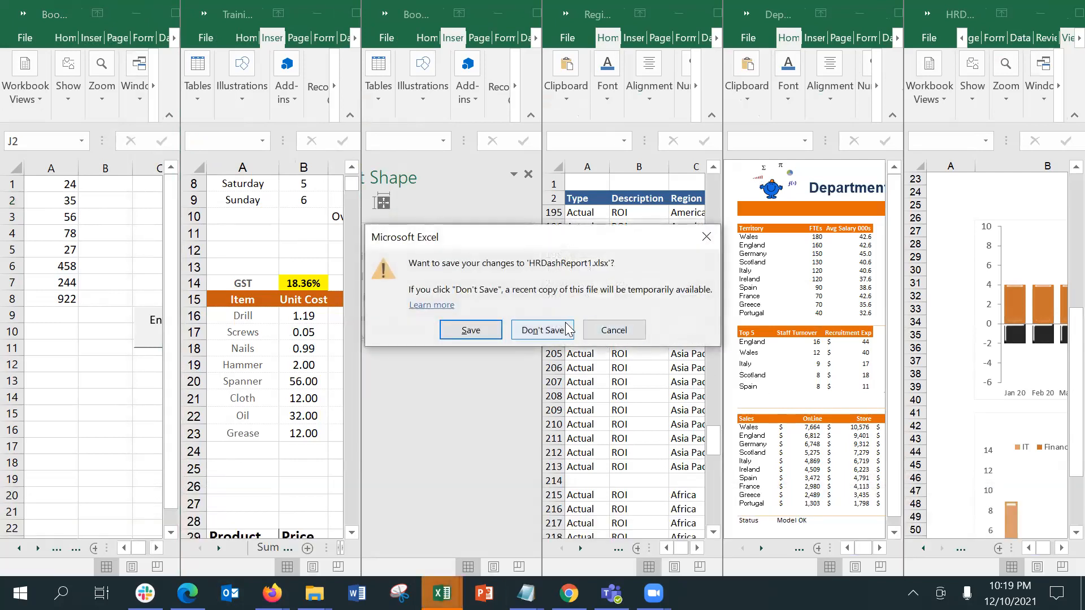
left_click(542, 330)
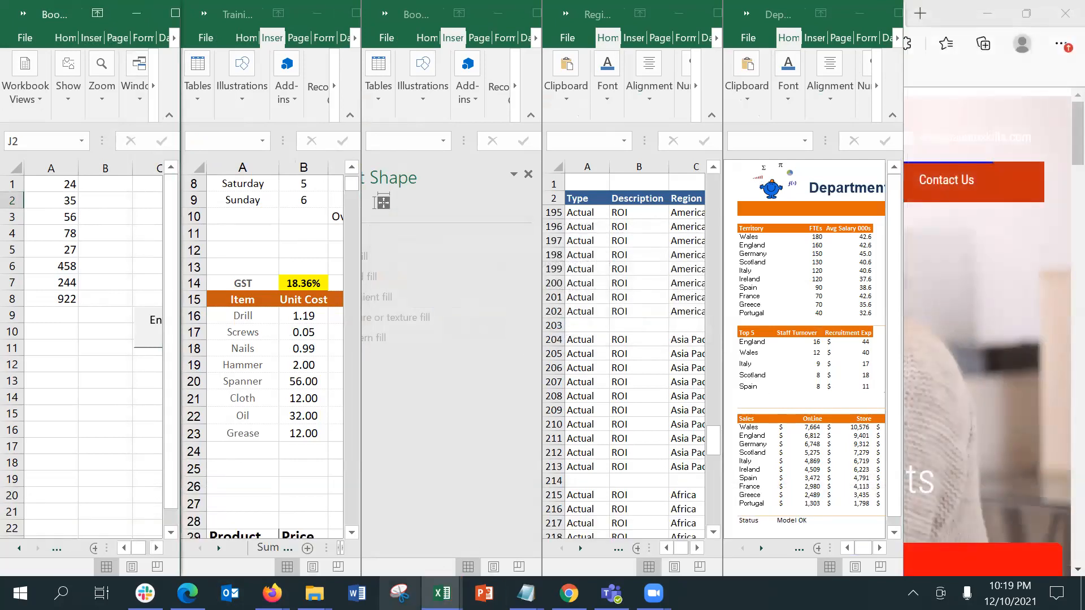
mouse_move(441, 593)
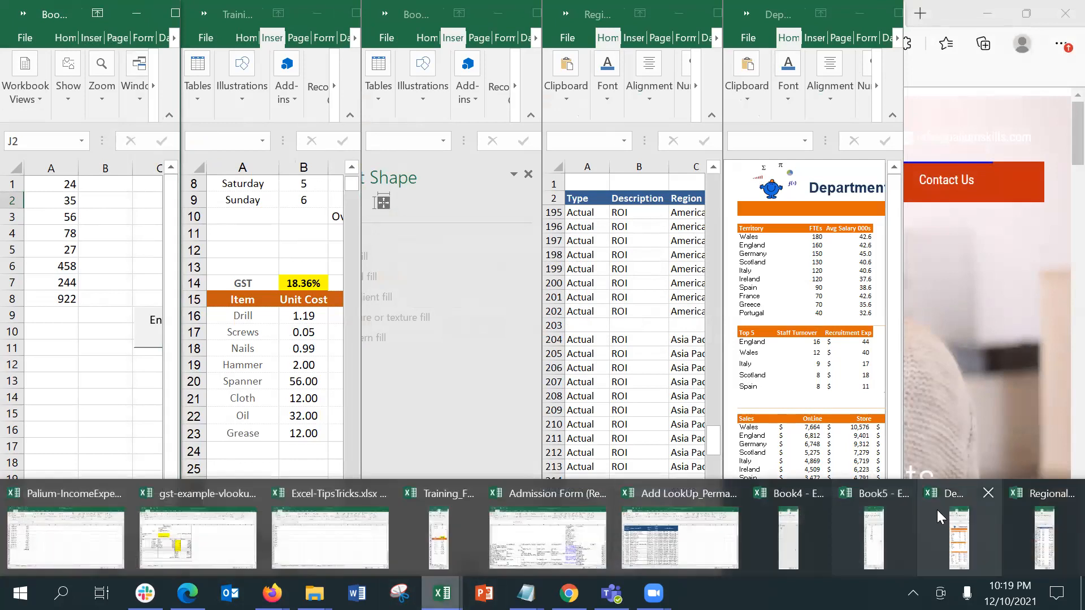
left_click(999, 494)
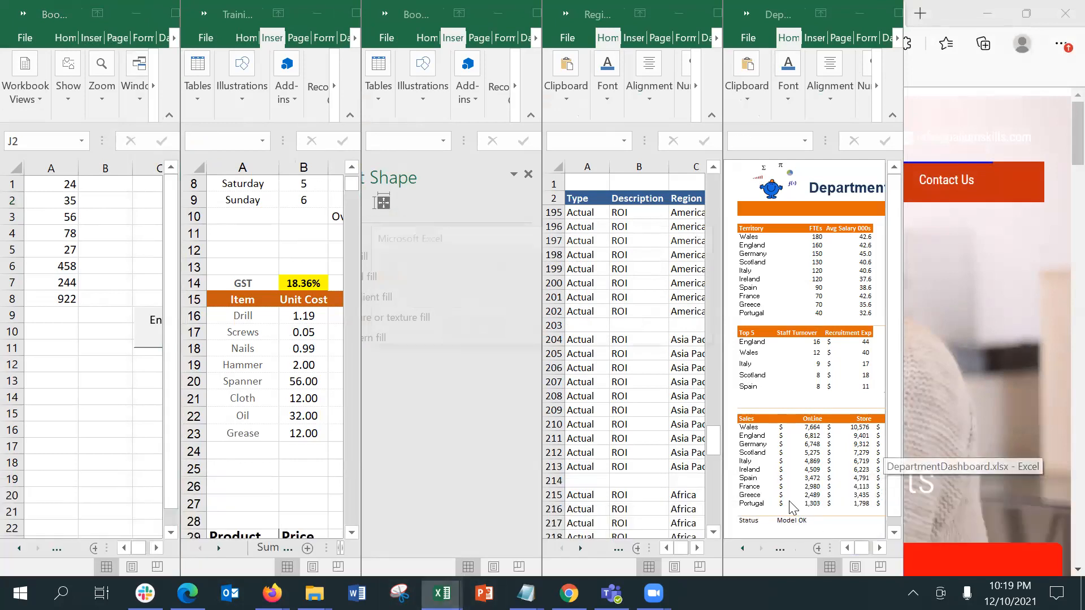
left_click(541, 330)
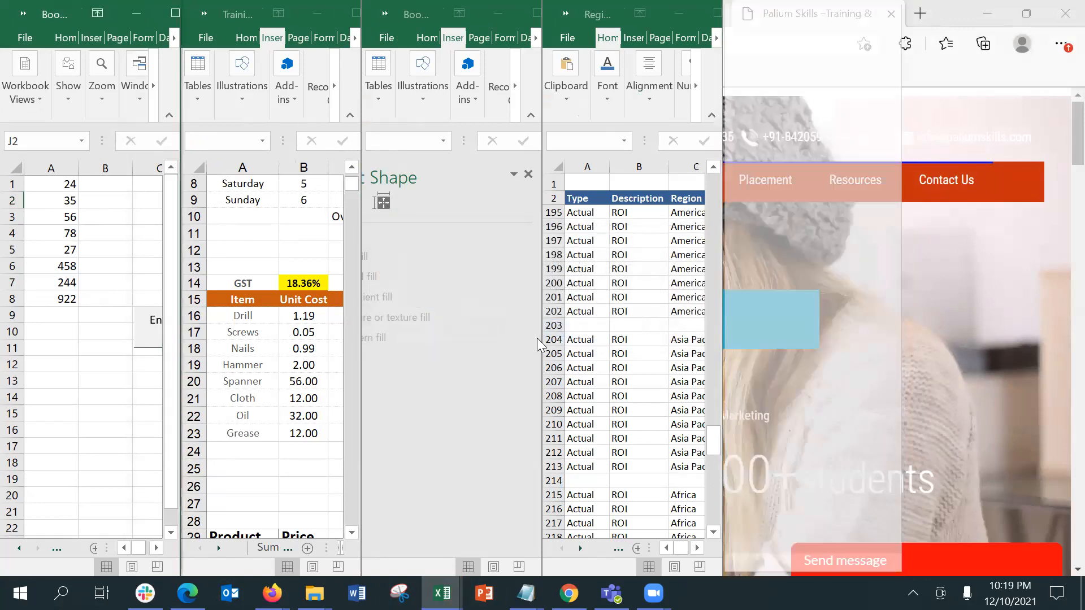
mouse_move(441, 593)
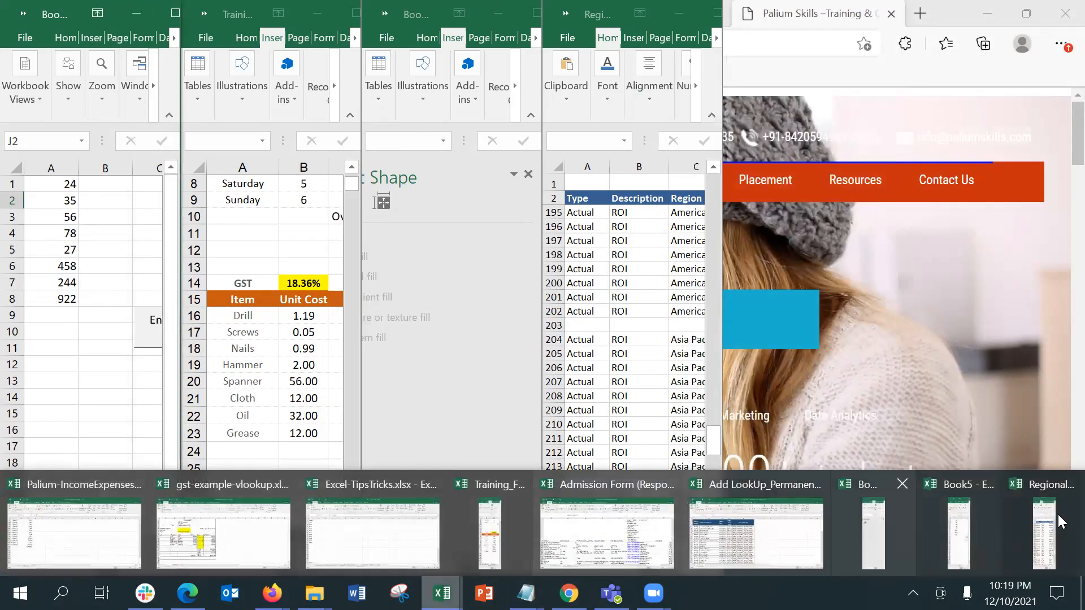
left_click(1060, 485)
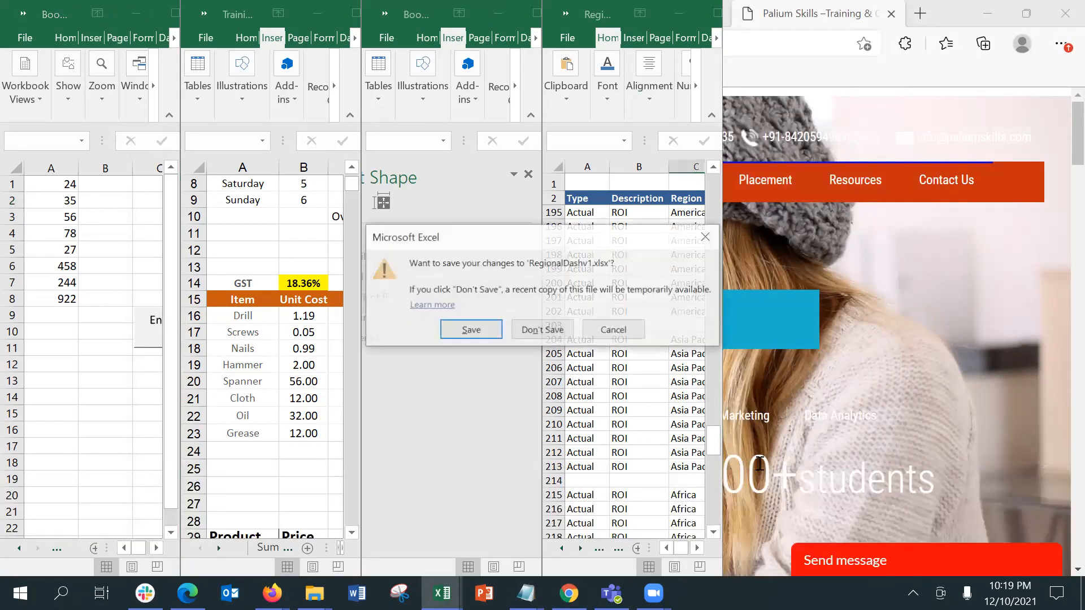
left_click(541, 329)
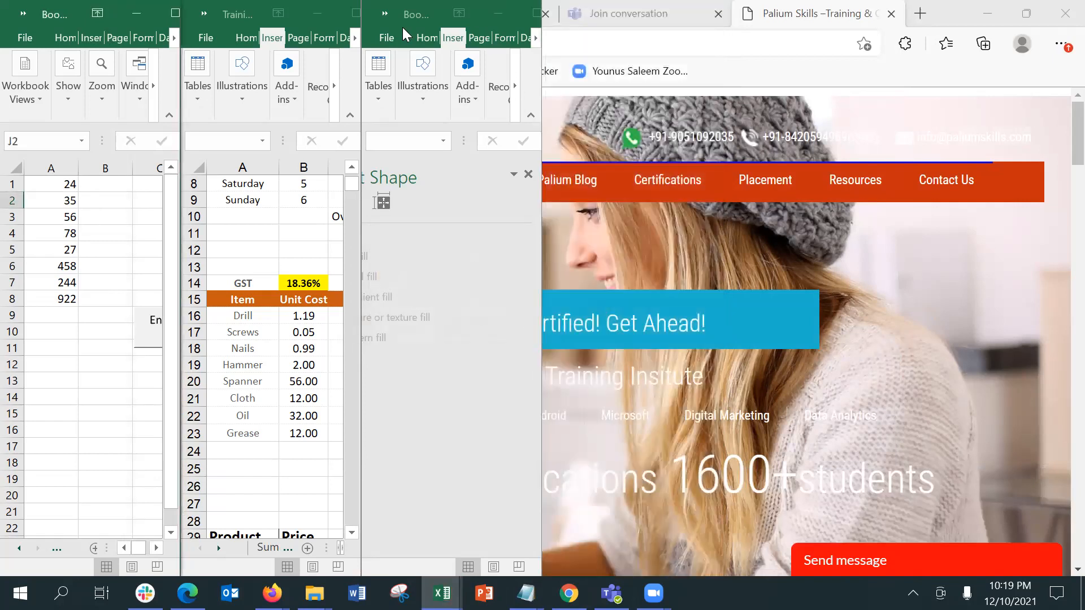
Step: Maximize the Book5 window and arrange all workbook windows with the Horizontal layout
left_click(175, 12)
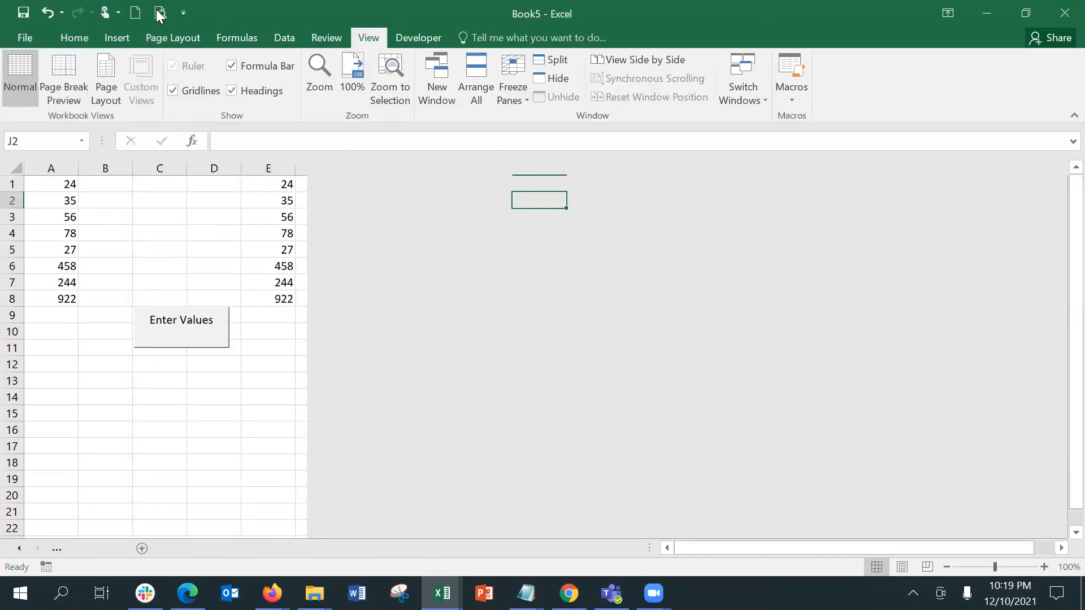
left_click(476, 85)
left_click(587, 268)
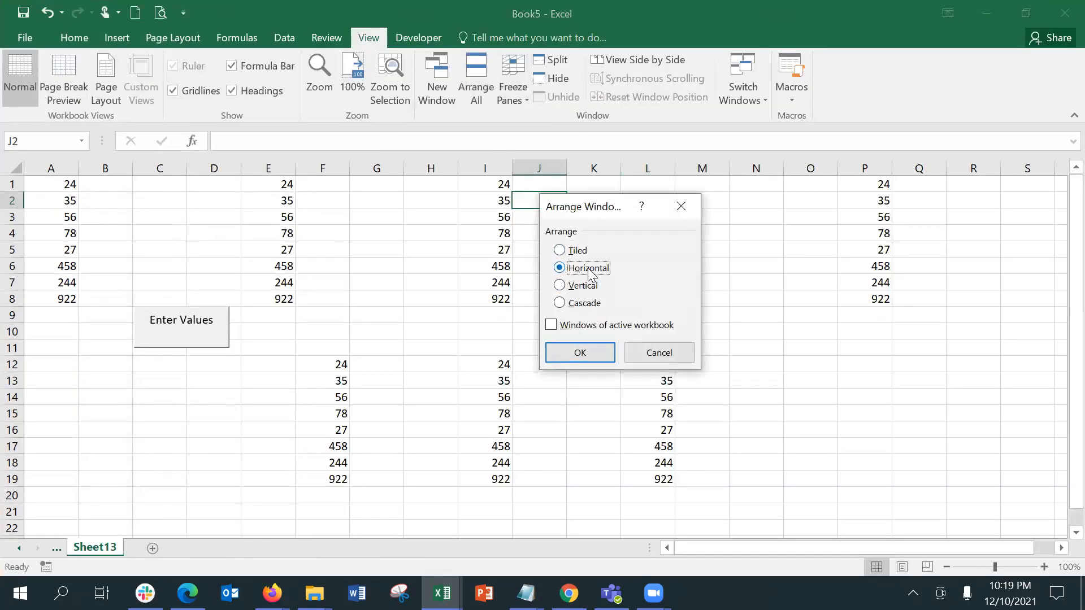
left_click(590, 352)
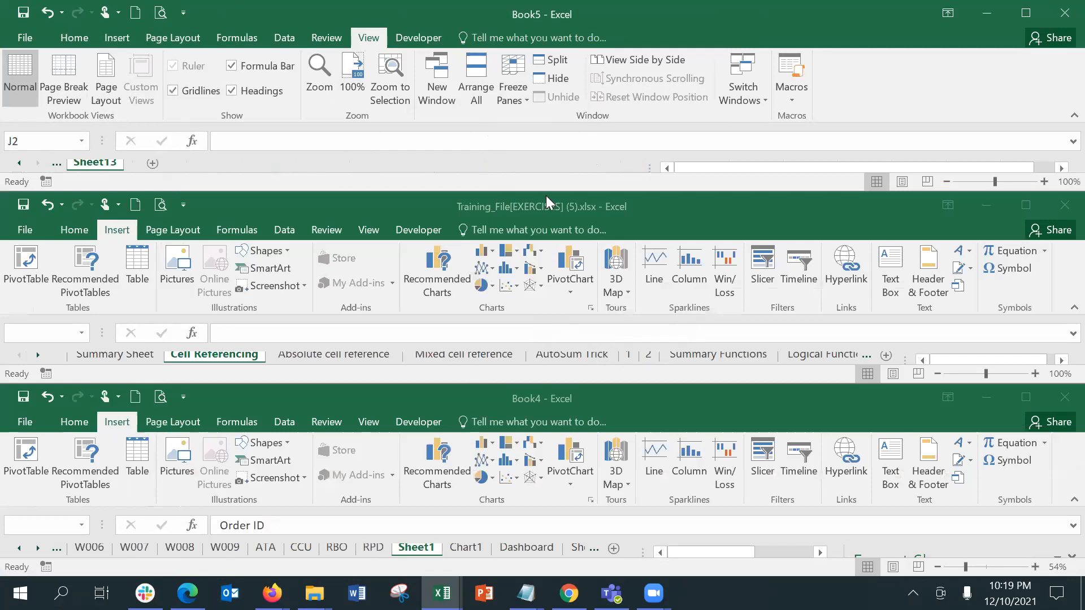
Step: View Book5 side by side with Add LookUp_Permanent-2.xlsx and display the View commands in the latter's window
left_click(617, 61)
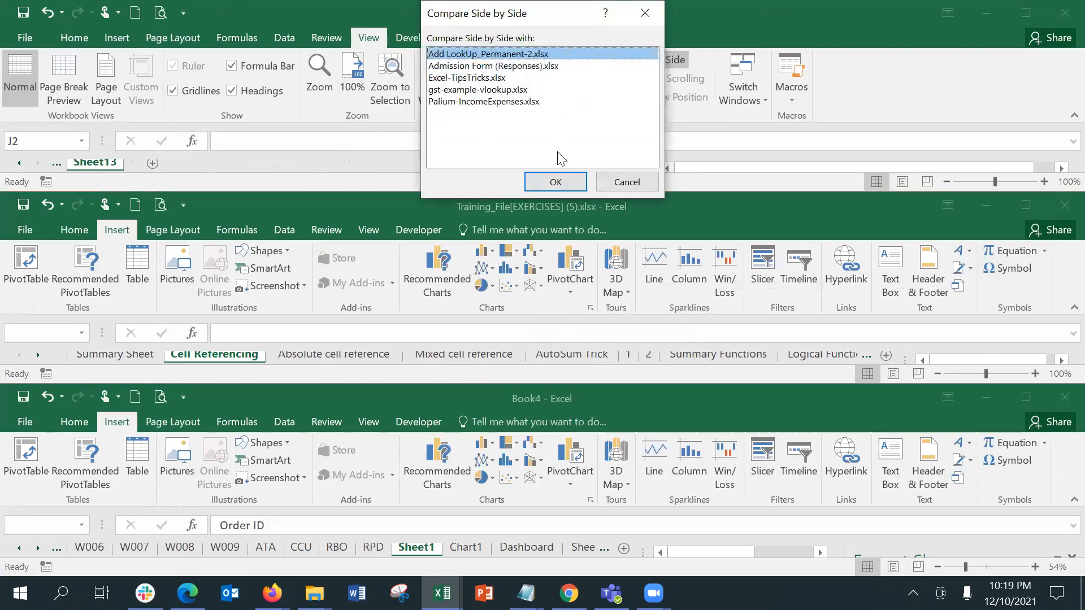
left_click(551, 182)
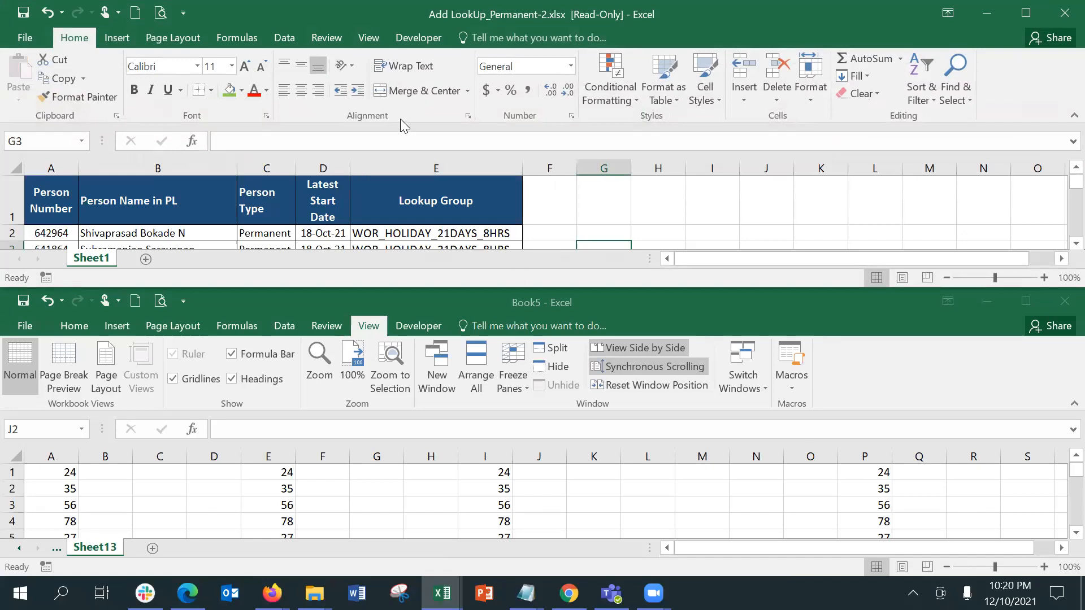
left_click(365, 41)
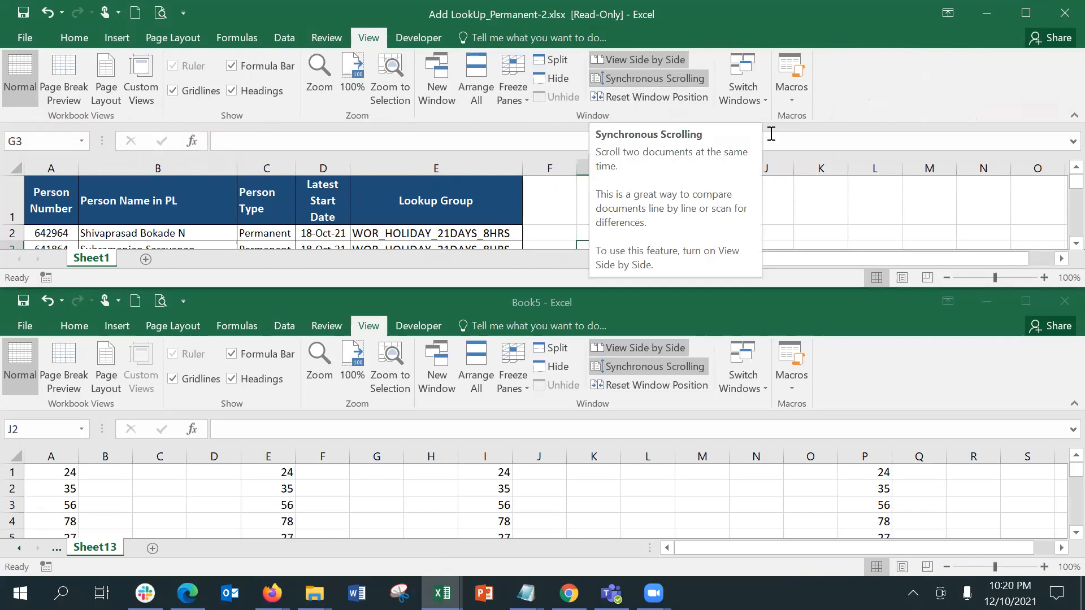
Step: Check synchronous scrolling by moving from N1 to N13 in Add LookUp_Permanent-2.xlsx and back to N1 while watching Book5
left_click(968, 209)
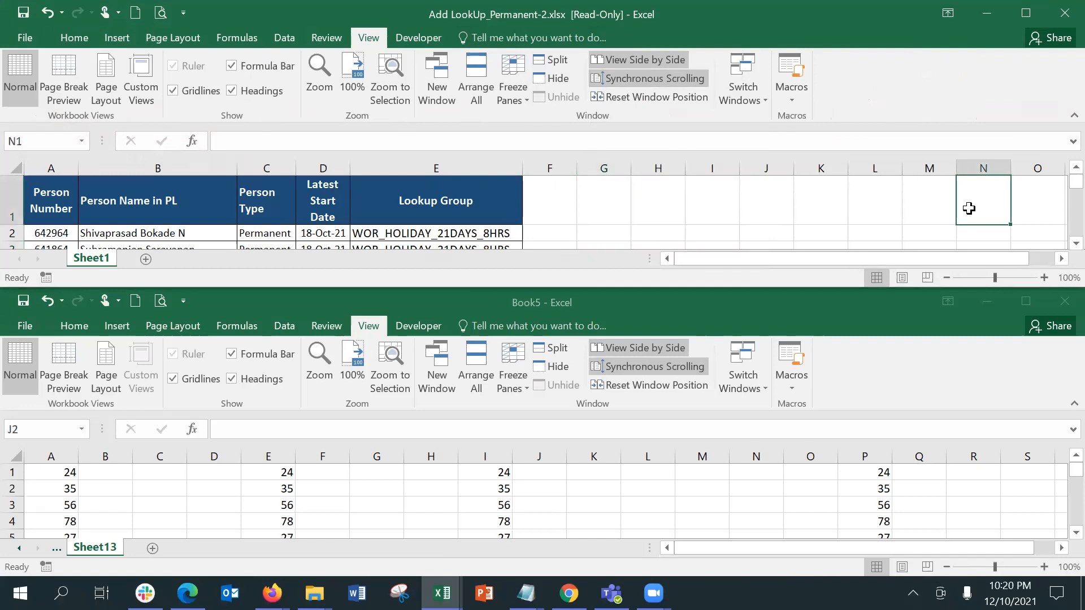
key("Down")
key("Down")
key("Down")
key("Down")
key("Down")
key("Down")
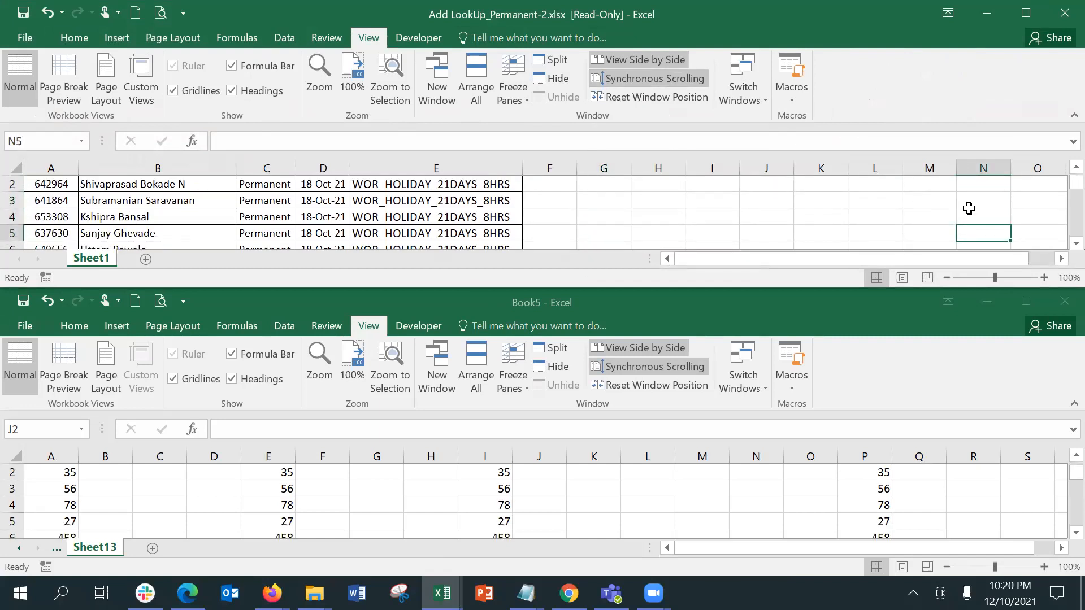
key("Down")
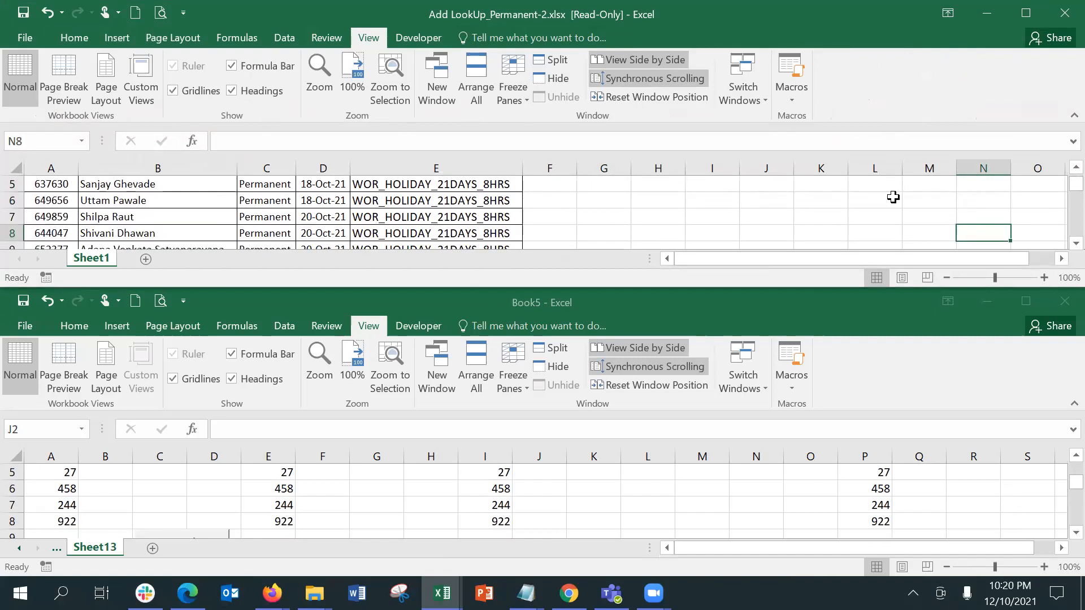
key("Down")
key("Down")
key("Down")
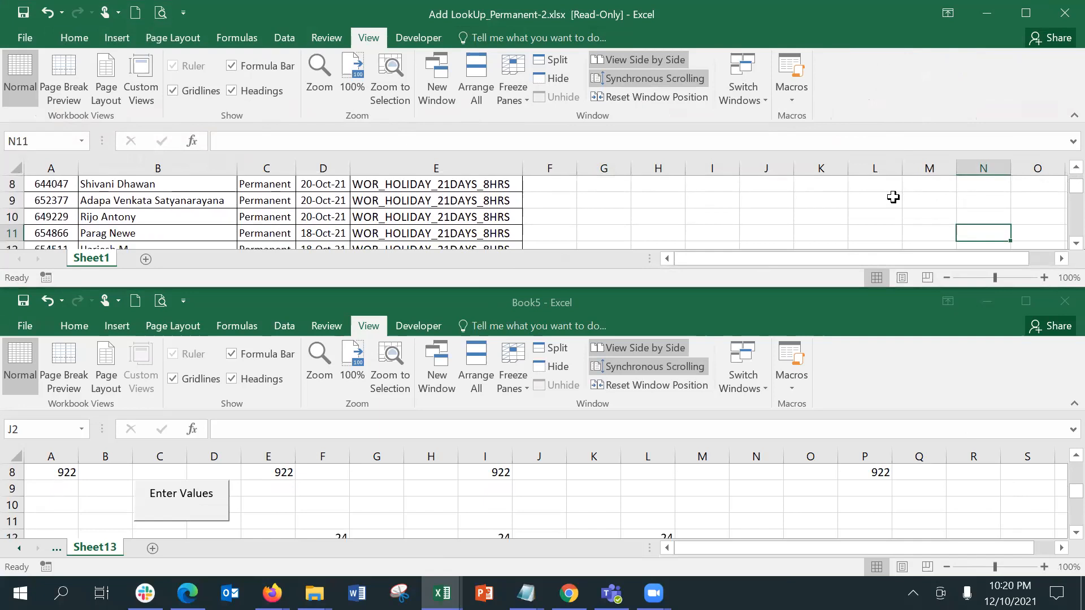
key("Down")
key("Down")
key("Down")
key("Down")
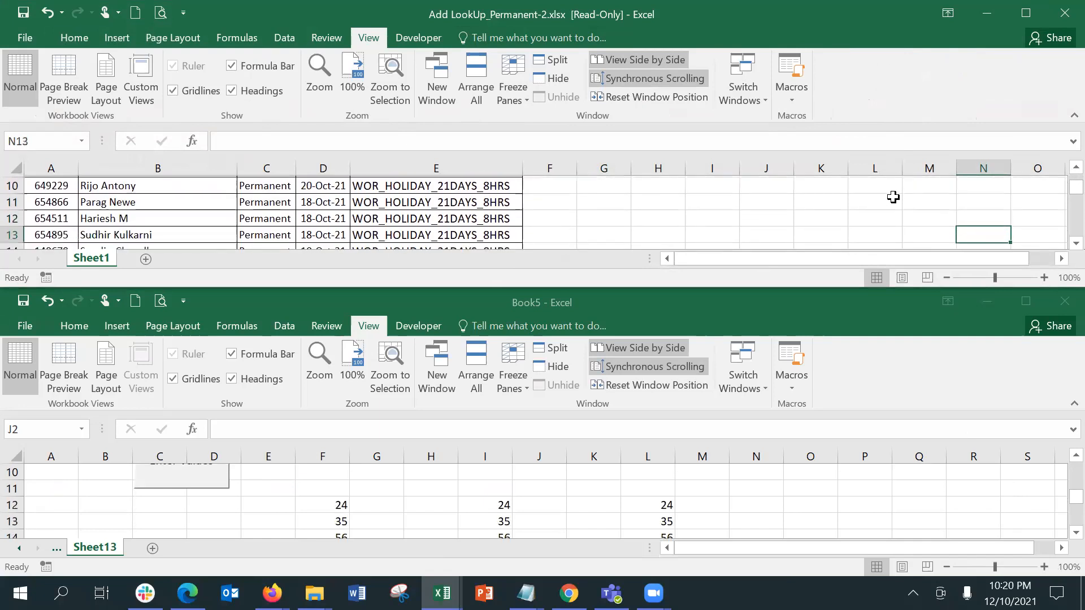
key("Up")
key("Up")
key("Up")
key("Up")
key("Up")
key("Up")
key("Up")
key("Up")
key("Up")
key("Up")
key("Up")
key("Up")
key("Up")
key("Up")
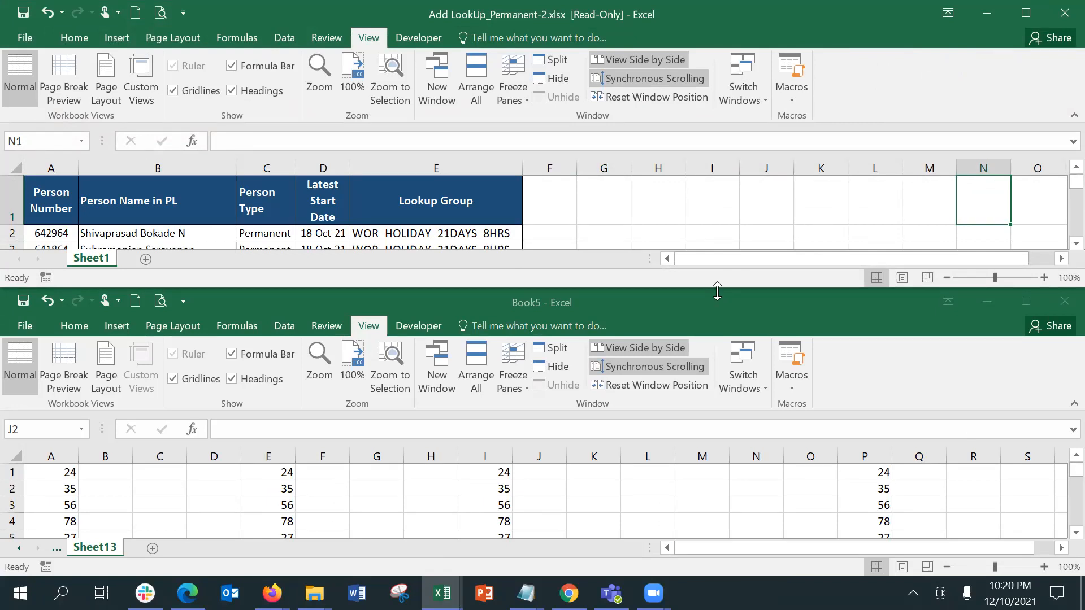
Step: Enlarge the Add LookUp_Permanent-2.xlsx window downwards and move its active cell to N20 with both workbooks scrolling together
left_click_drag(717, 291, 719, 323)
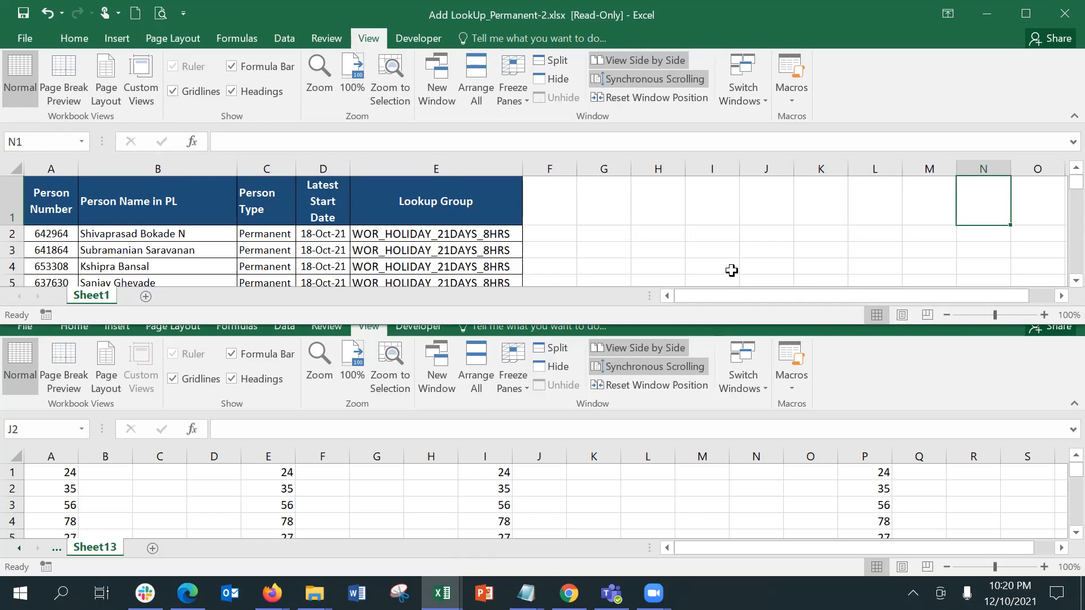
key("Down")
key("Down")
key("Down")
key("Down")
key("Down")
key("Down")
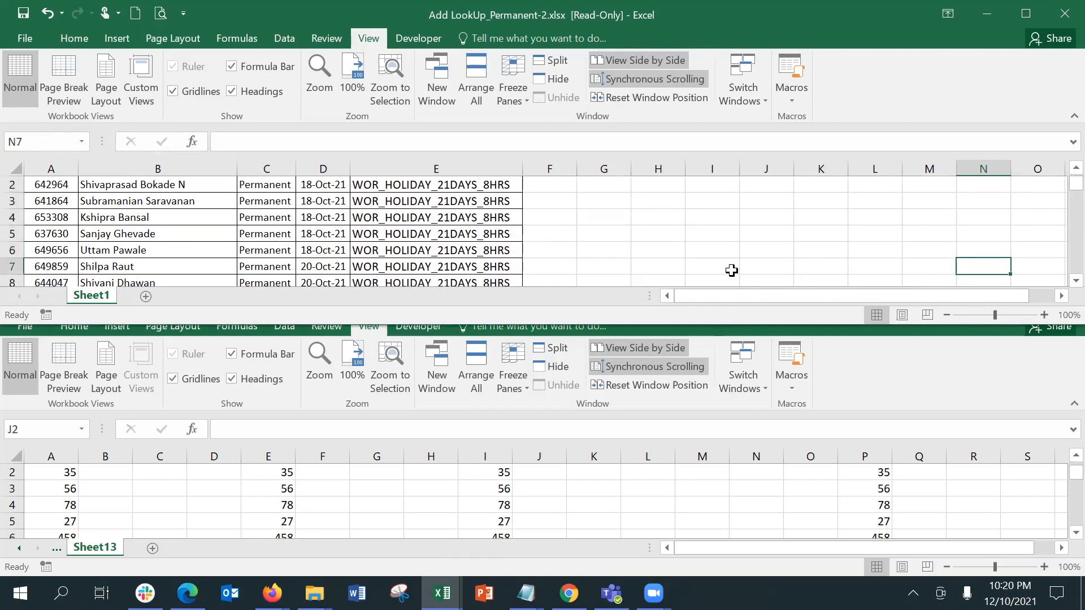
key("Down")
key("Down")
key("Down")
key("Down")
key("Down")
key("Down")
key("Down")
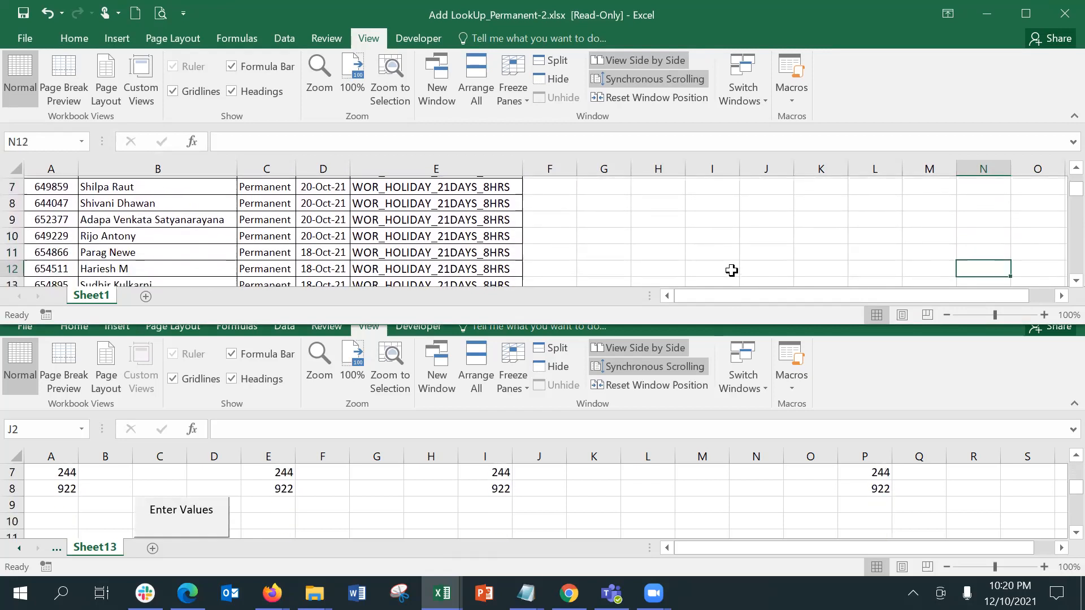
key("Down")
key("Down")
key("Down")
key("Down")
key("Down")
key("Down")
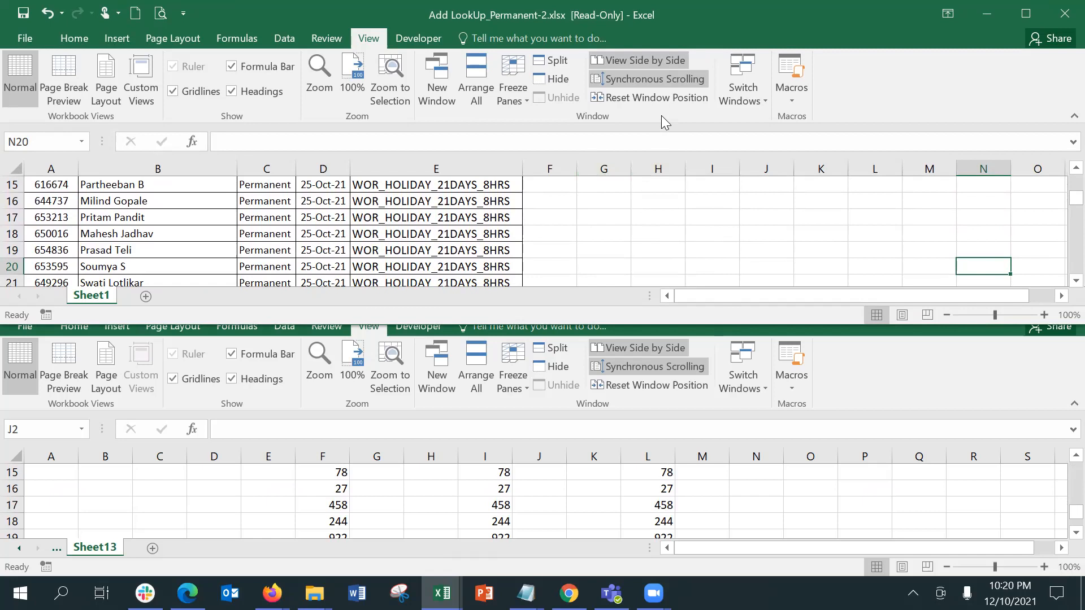
Step: Turn off Synchronous Scrolling and move the active cell to N28 in Add LookUp_Permanent-2.xlsx only
left_click(650, 80)
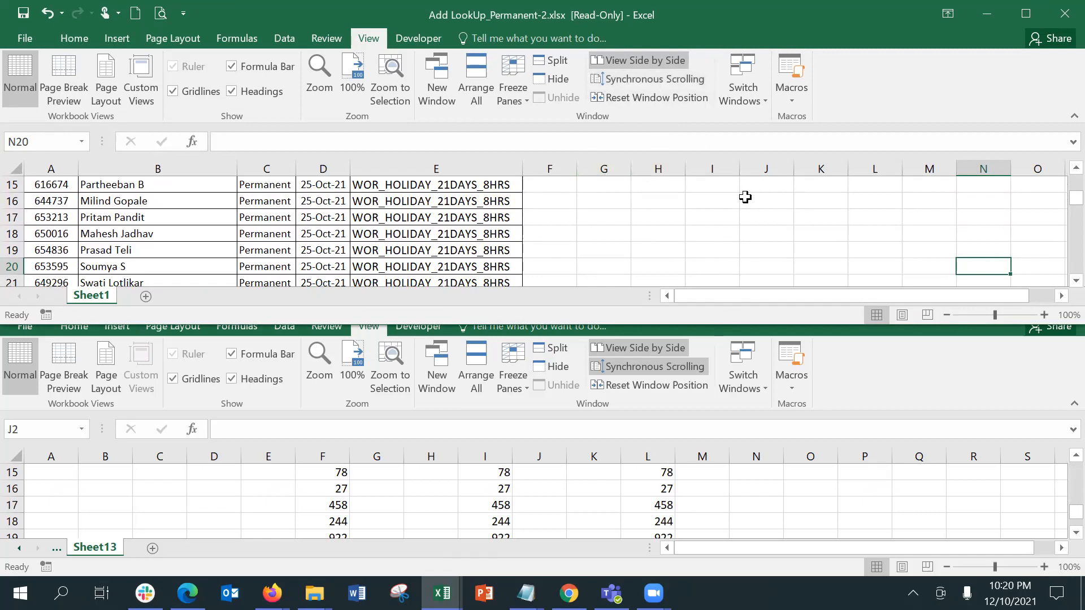
key("Down")
key("Down")
key("Down")
key("Down")
key("Down")
key("Down")
key("Down")
key("Down")
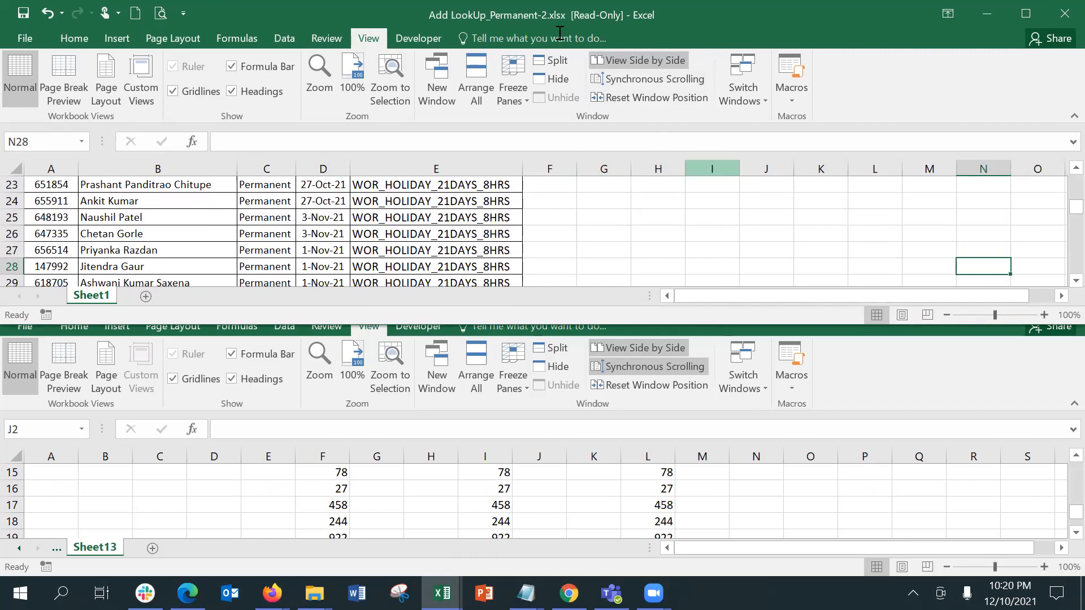
Step: Turn Synchronous Scrolling back on, then end the side-by-side view of Add LookUp_Permanent-2.xlsx and Book5
left_click(618, 82)
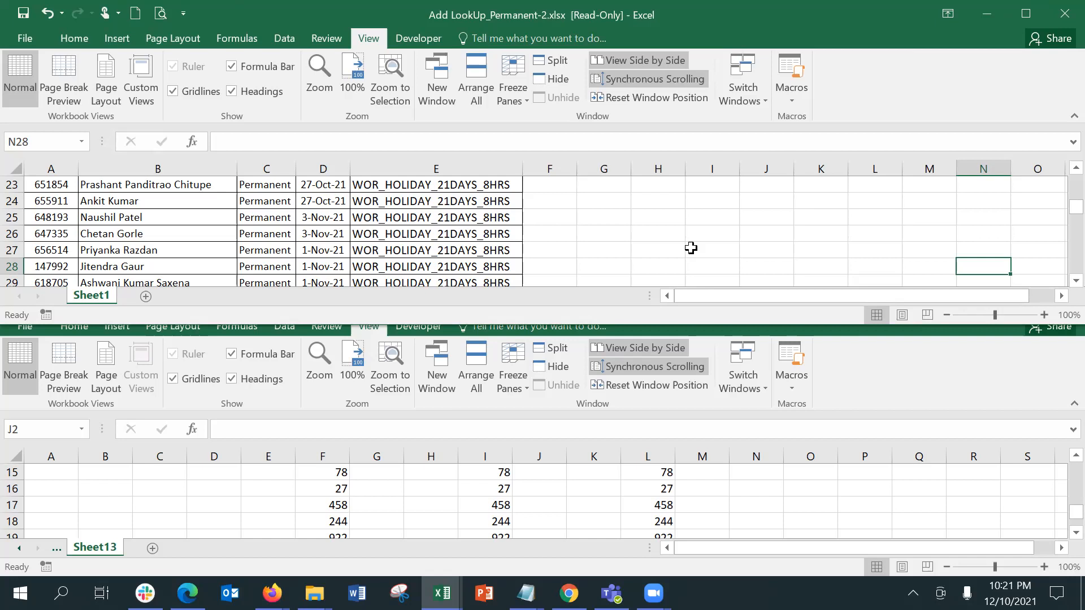
left_click(1020, 14)
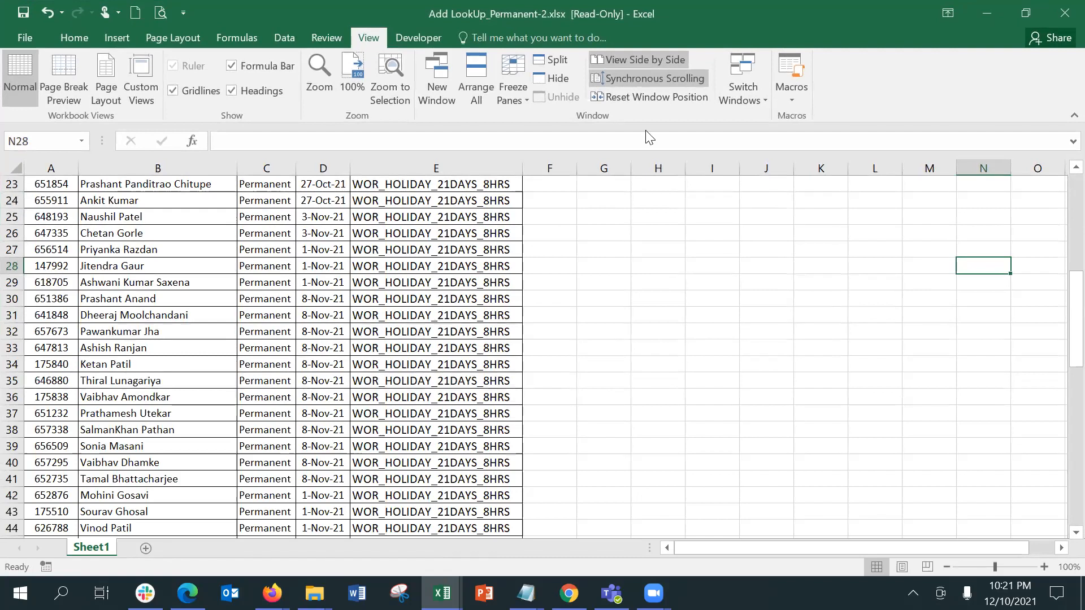
left_click(668, 61)
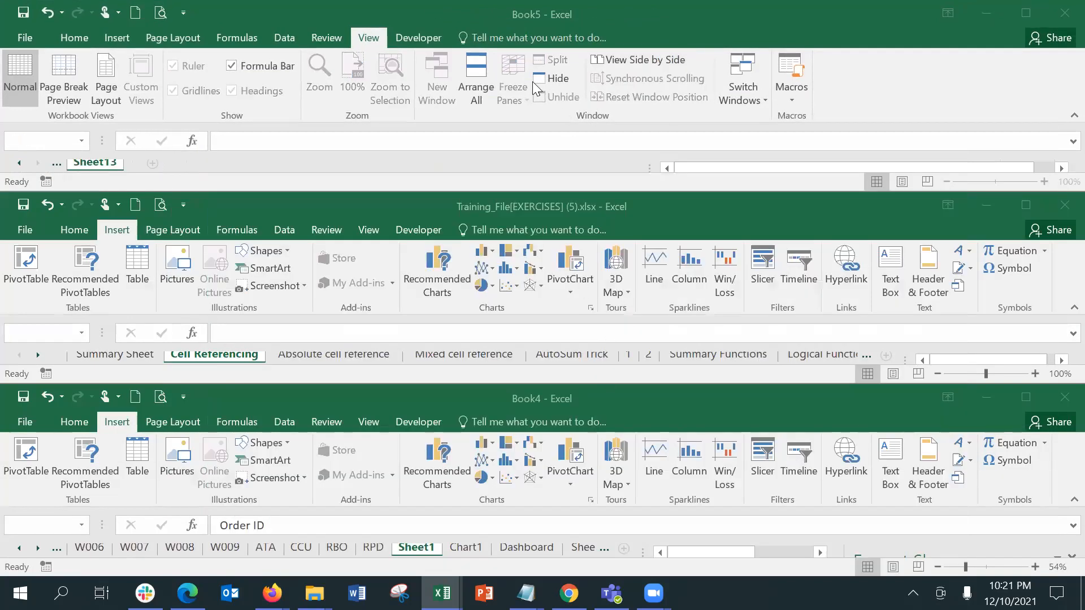
Step: Maximize the Book5 window and select cell H20 on Sheet13
double_click(805, 24)
left_click(421, 372)
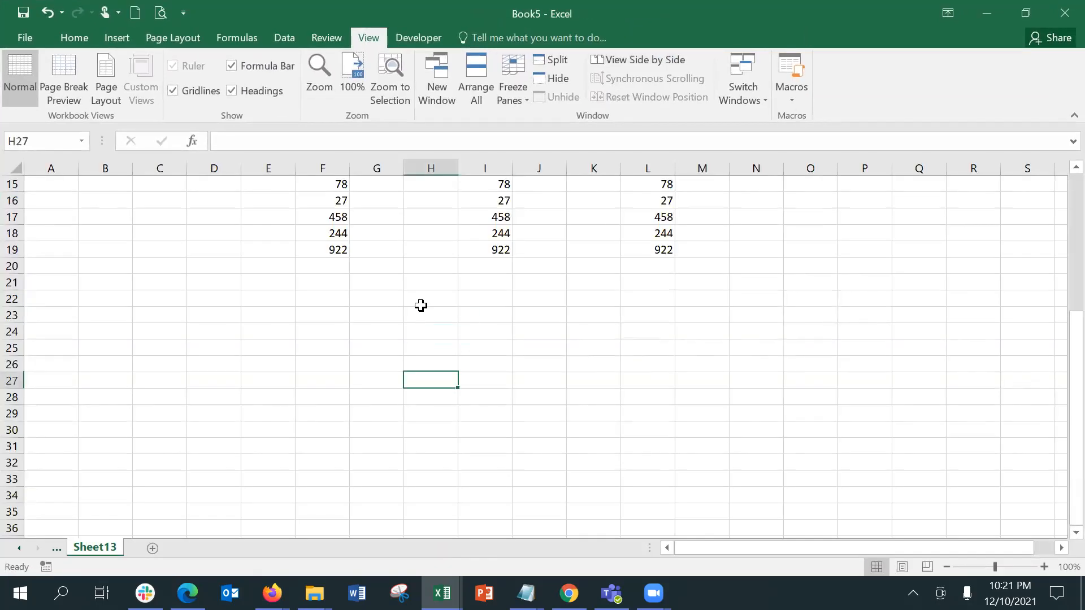
left_click(417, 266)
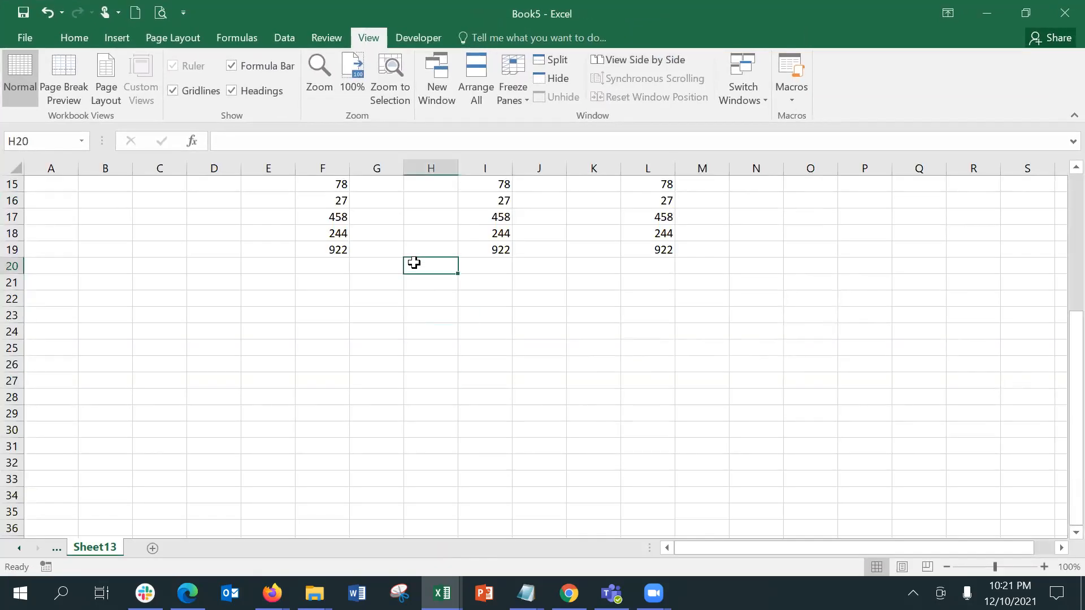
Step: View Book5 side by side with gst-example-vlookup.xlsx and display the View commands in the latter's window
left_click(652, 59)
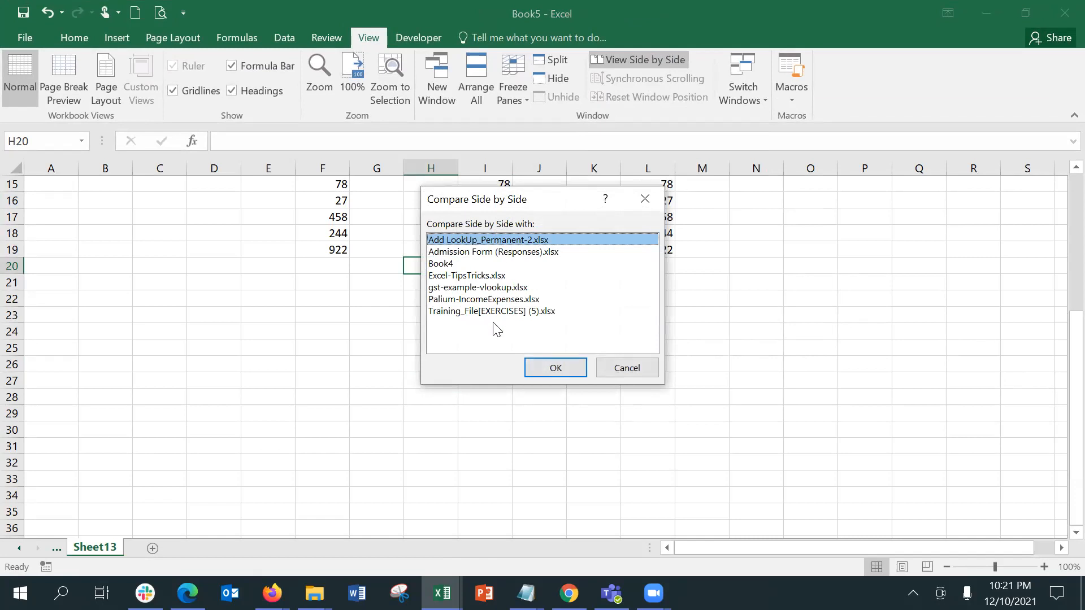
left_click(484, 288)
left_click(554, 368)
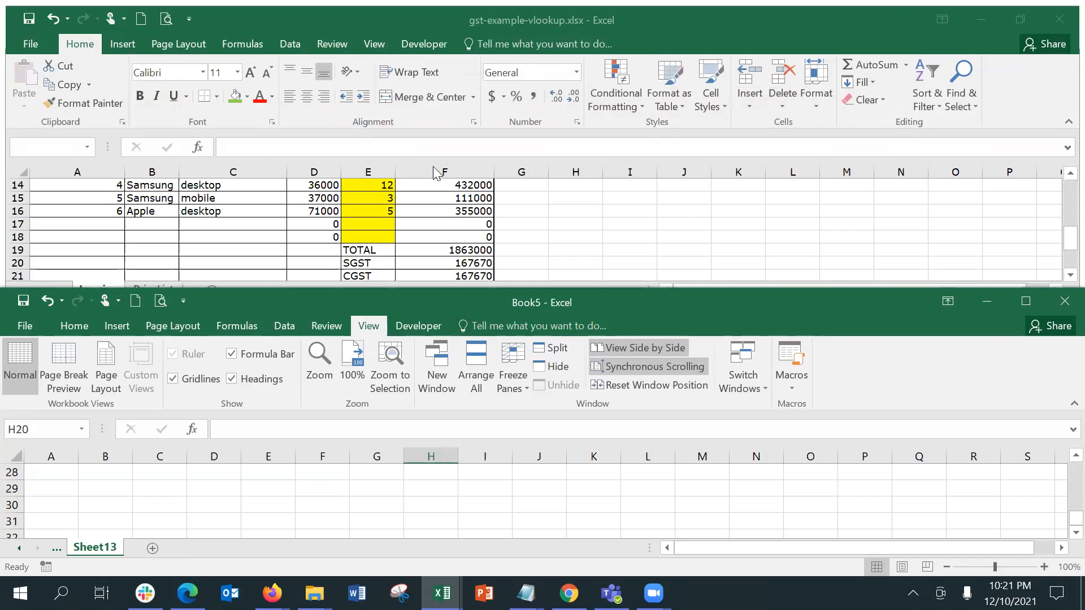
left_click(362, 50)
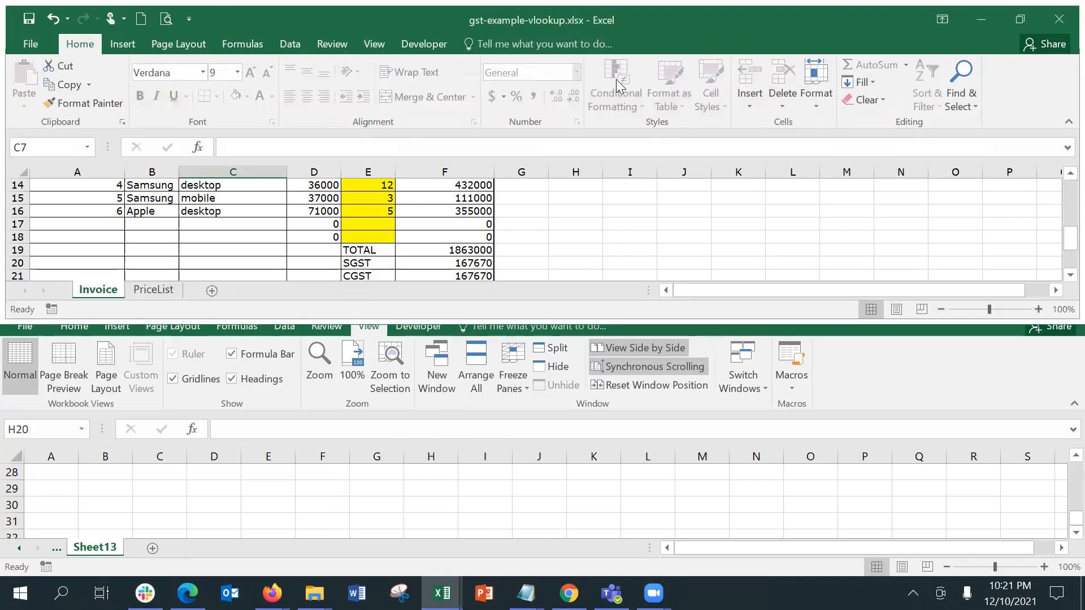
left_click(375, 43)
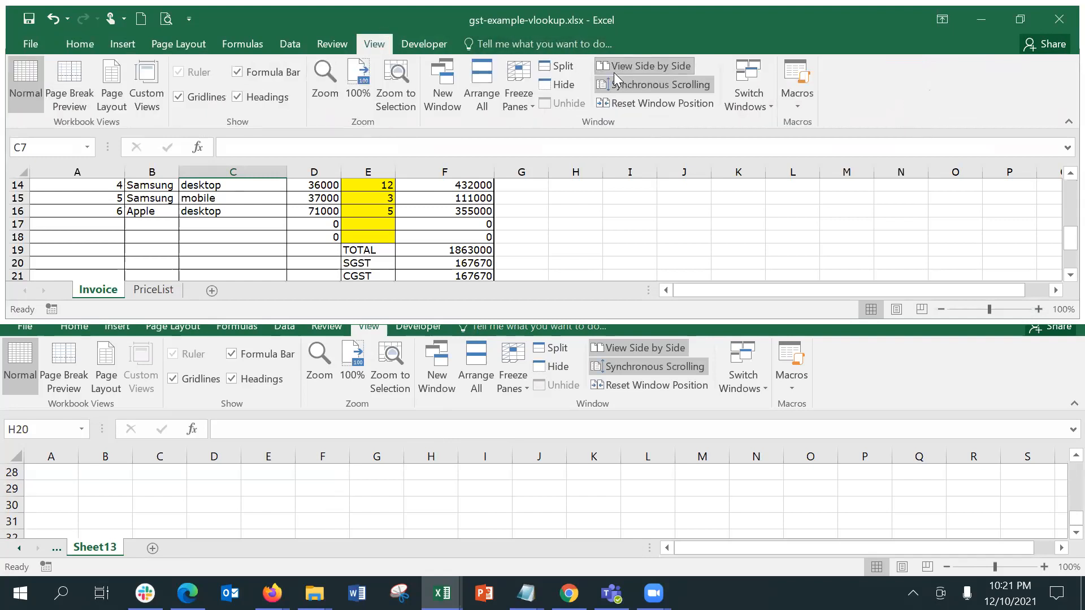
Step: Check synchronous scrolling by moving down column H from row 14 and back up to H1 in gst-example-vlookup.xlsx
left_click(565, 180)
key("Down")
key("Down")
key("Down")
key("Down")
key("Down")
key("Down")
key("Down")
key("Up")
key("Up")
key("Up")
key("Up")
key("Up")
key("Up")
key("Up")
key("Up")
key("Up")
key("Up")
key("Up")
key("Up")
key("Up")
key("Up")
key("Up")
key("Up")
key("Up")
key("Up")
key("Up")
key("Up")
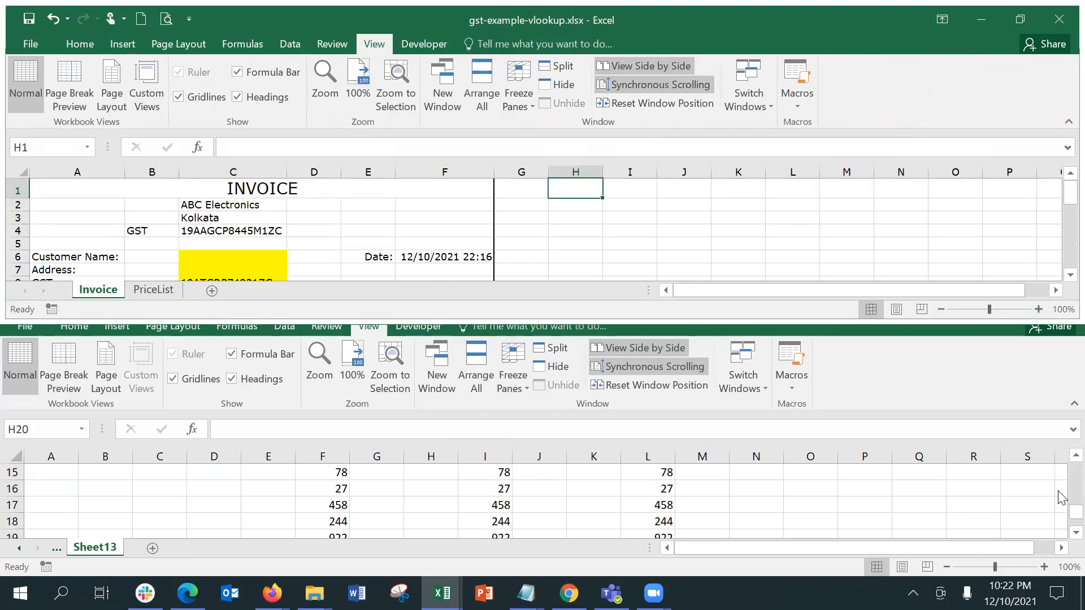
Step: Bring Book5 back to row 1, then move the active cell down column H to H18 in gst-example-vlookup.xlsx while watching both workbooks
left_click(1061, 469)
scroll(1061, 469, "up", 1)
scroll(1061, 469, "up", 4)
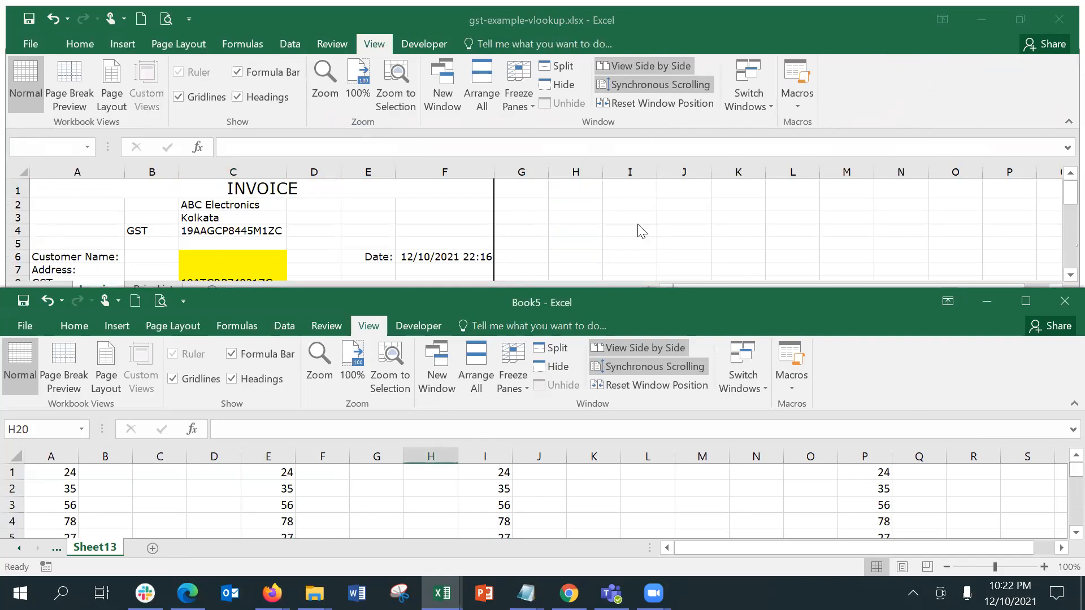
left_click(605, 188)
key("Down")
key("Down")
key("Down")
key("Down")
key("Down")
key("Down")
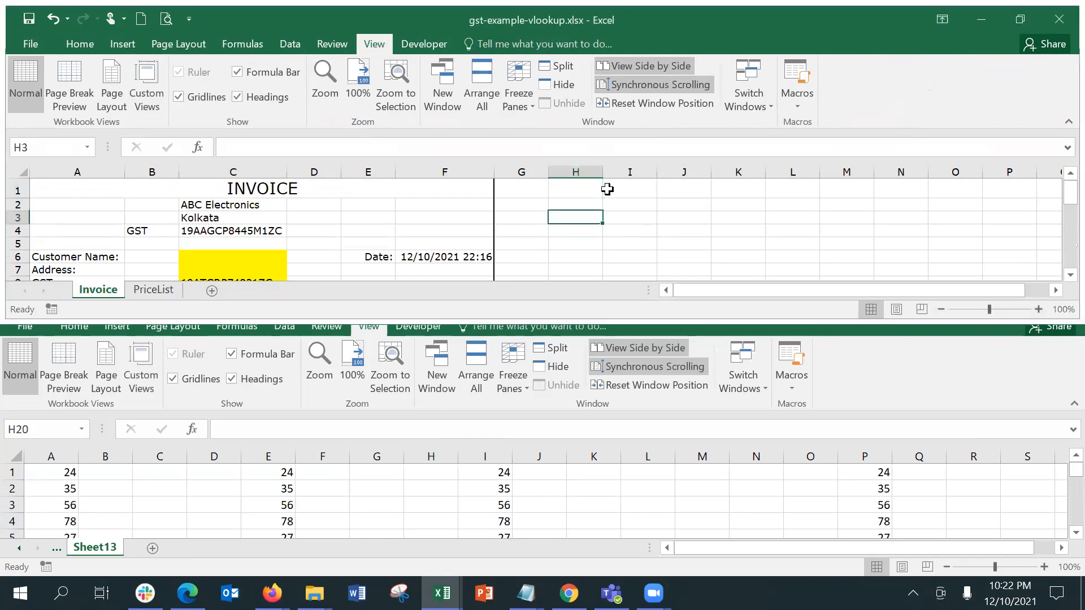
key("Down")
key("Down")
key("Down")
key("Down")
key("Down")
key("Down")
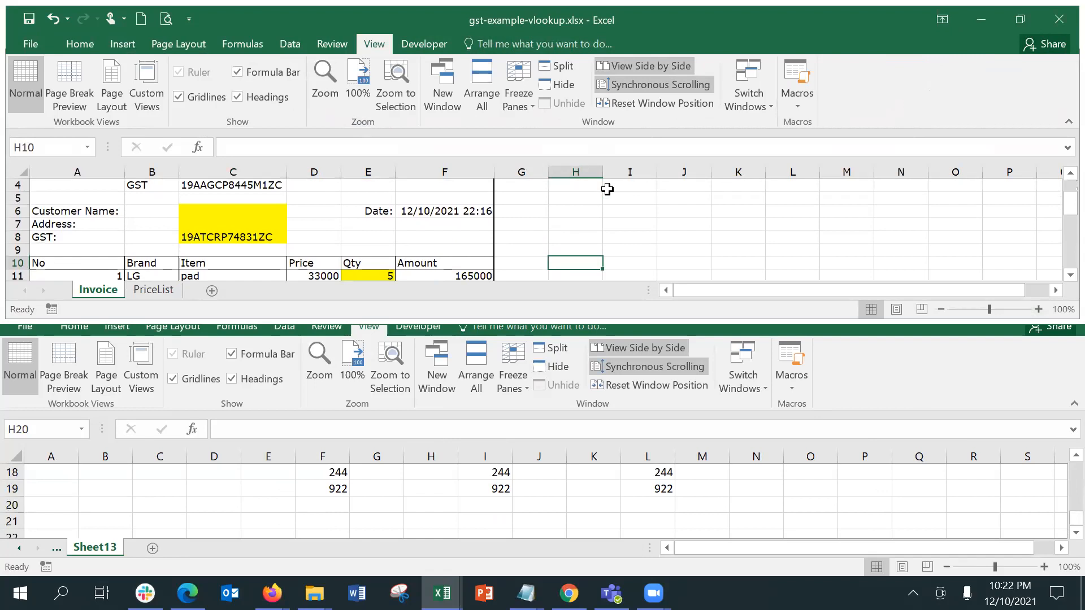
key("Down")
key("Down")
key("Down")
key("Down")
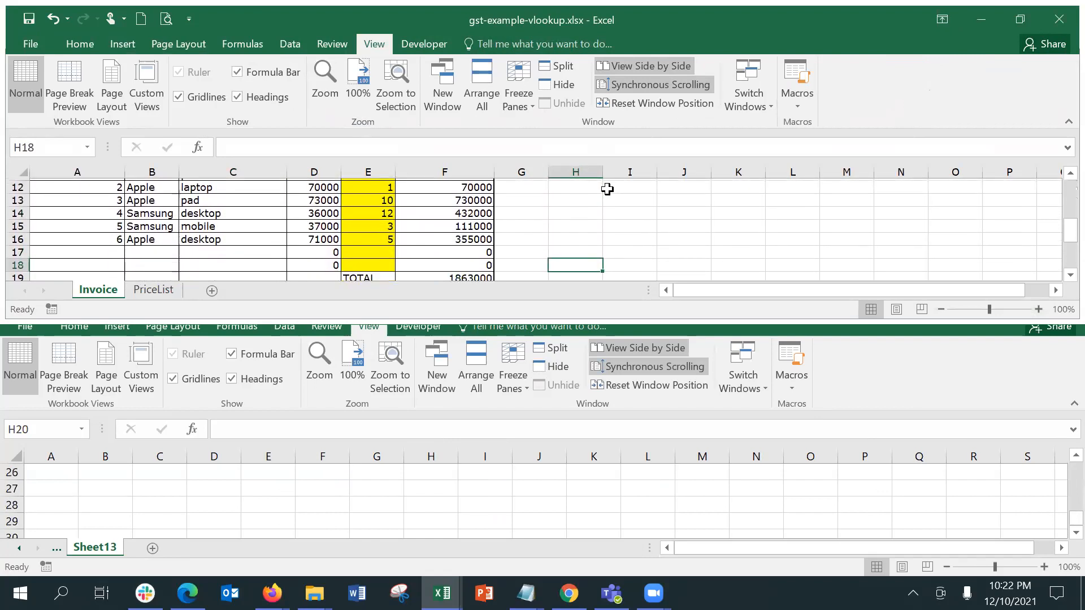
Step: Move the active cell from H18 back up to H1 in gst-example-vlookup.xlsx while watching Book5
key("Up")
key("Up")
key("Up")
key("Up")
key("Up")
key("Up")
key("Up")
key("Up")
key("Up")
key("Up")
key("Up")
key("Up")
key("Up")
key("Up")
key("Up")
key("Up")
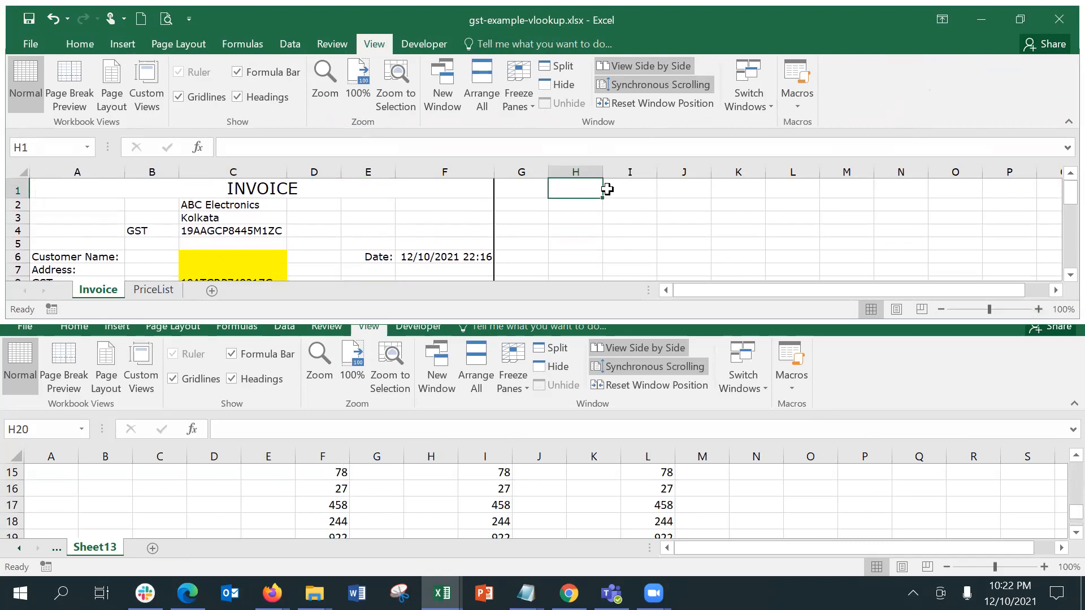
Step: End the side-by-side view of gst-example-vlookup.xlsx and Book5
left_click(689, 90)
left_click(642, 64)
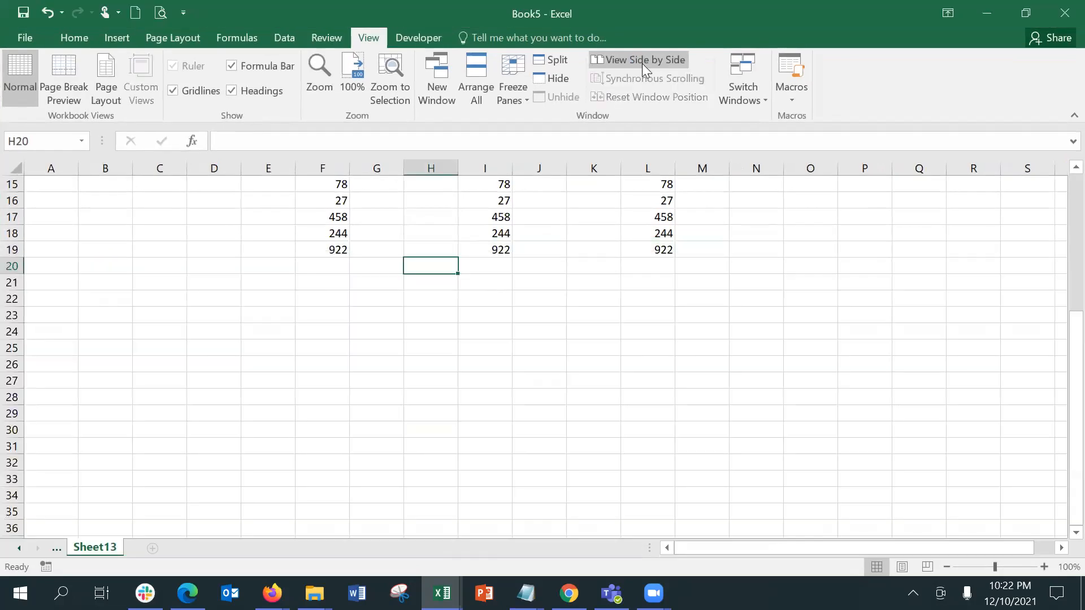
Step: Switch to the Add LookUp_Permanent-2.xlsx workbook and maximize its window
left_click(516, 101)
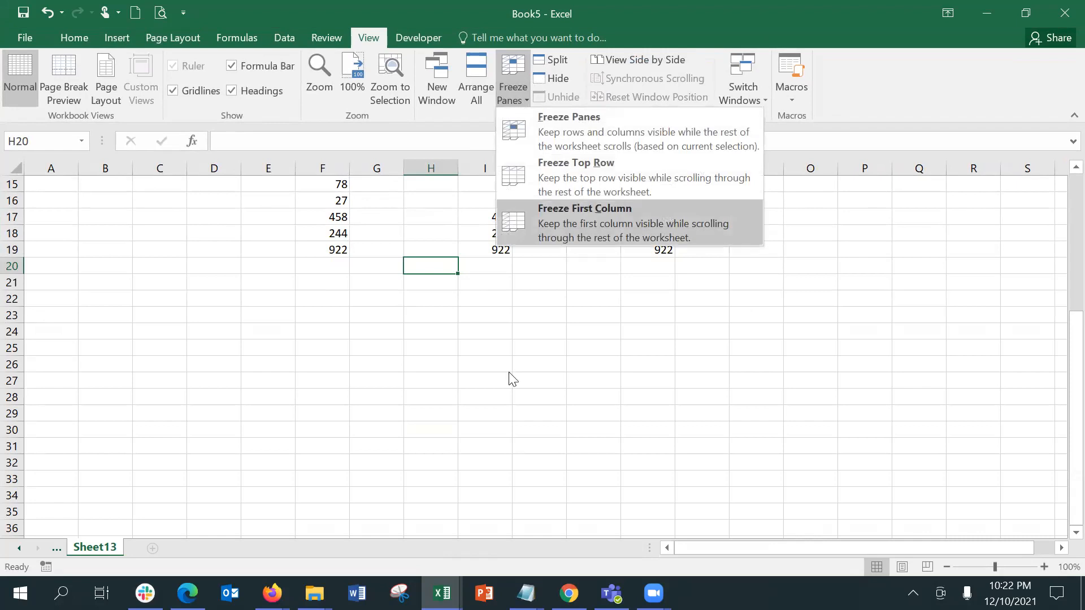
mouse_move(442, 592)
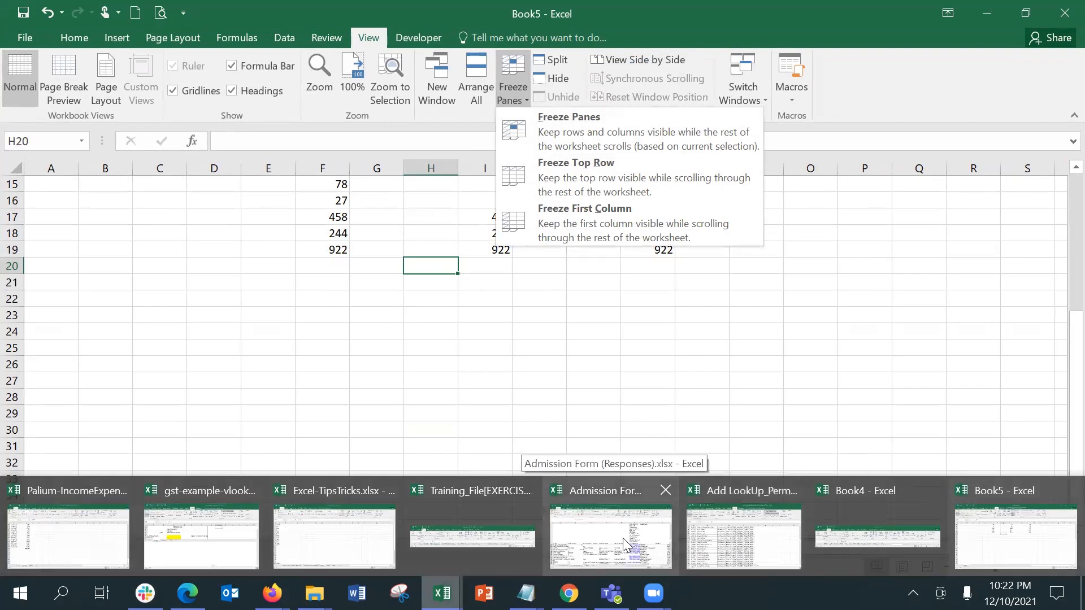
left_click(751, 536)
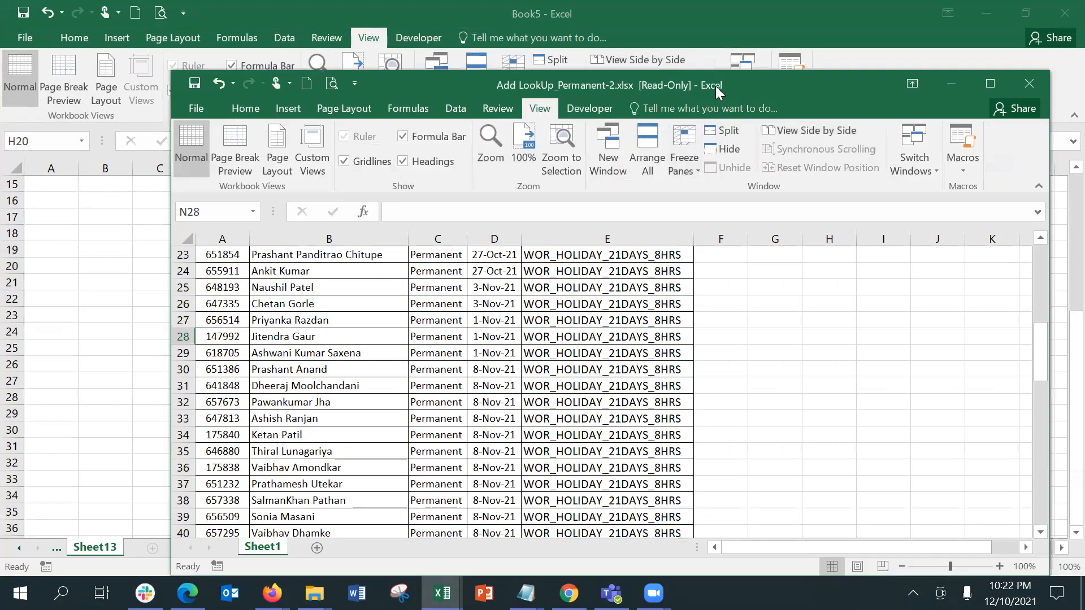
double_click(715, 86)
Step: Split the Add LookUp_Permanent-2.xlsx worksheet into four panes at cell C31
left_click(173, 243)
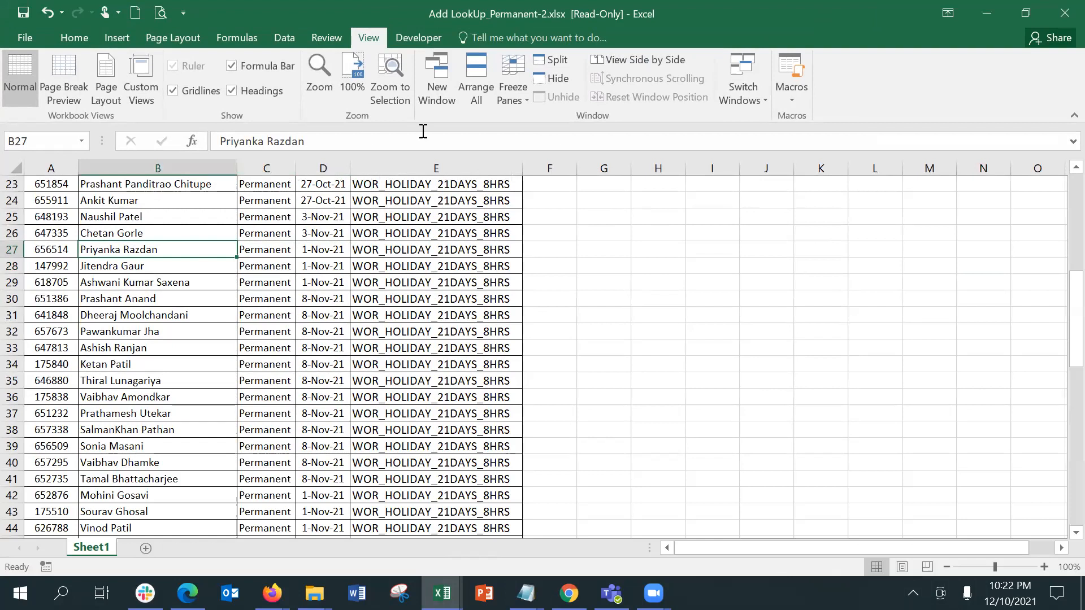
left_click(268, 312)
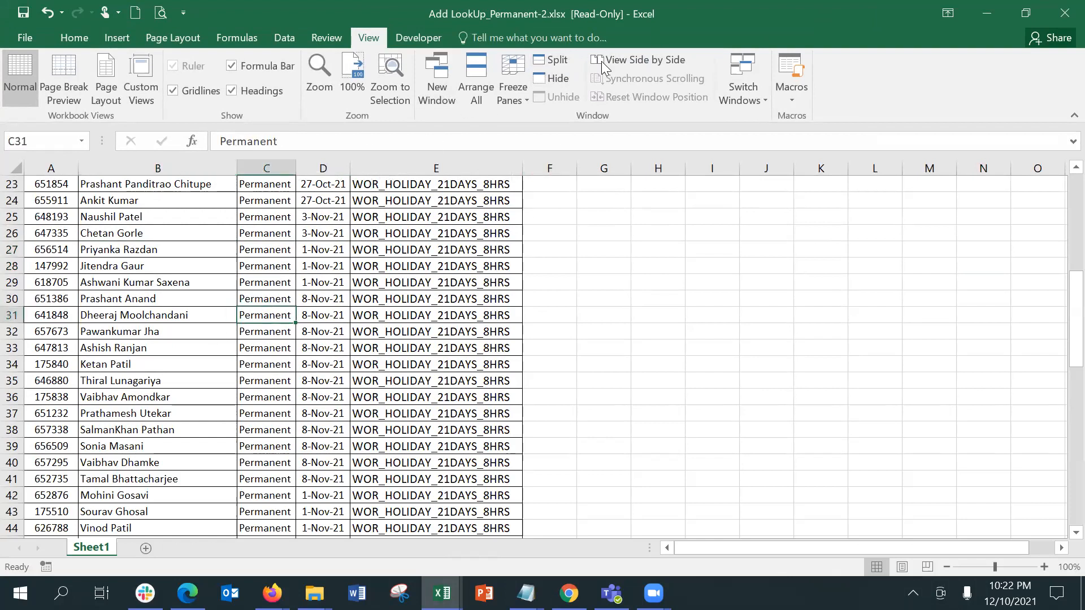
left_click(559, 66)
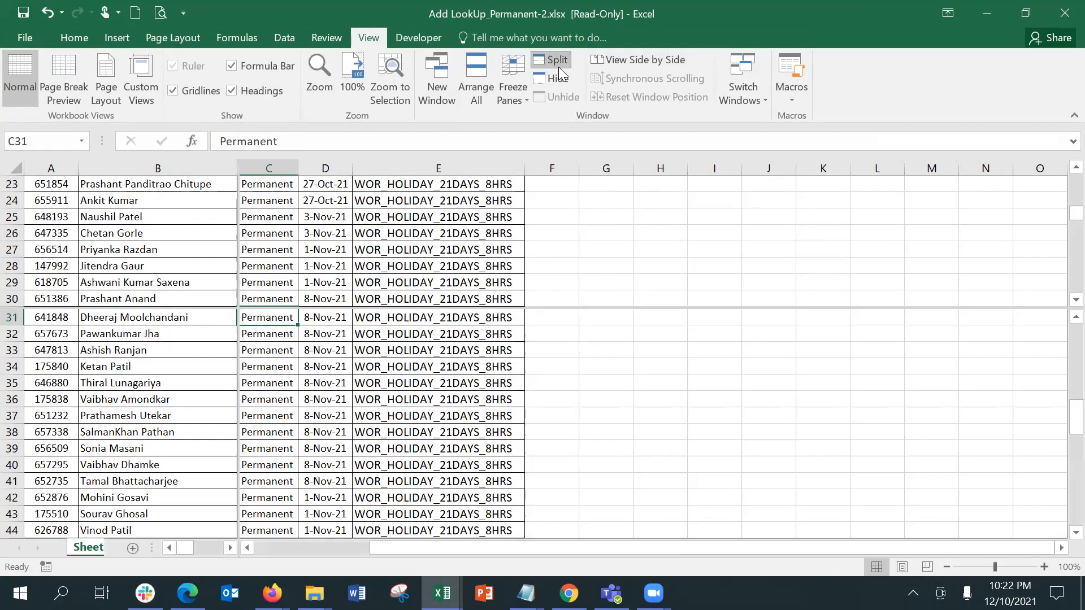
Step: Test the upper pane by moving the active cell to C31, then right along the row and back
left_click(266, 277)
key("Down")
key("Down")
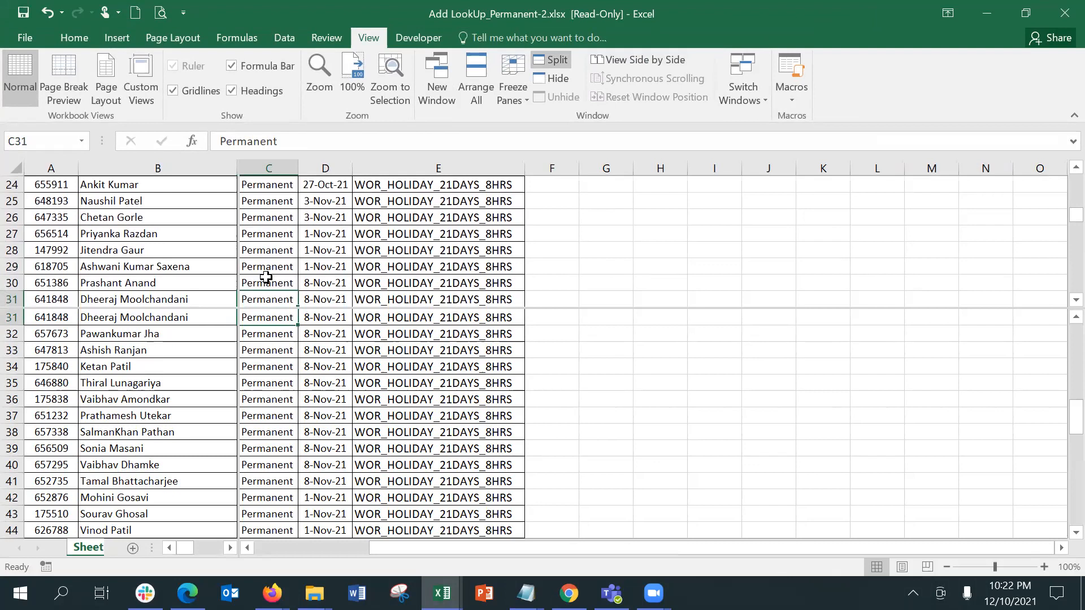
key("Right")
key("Right")
key("Left")
key("Left")
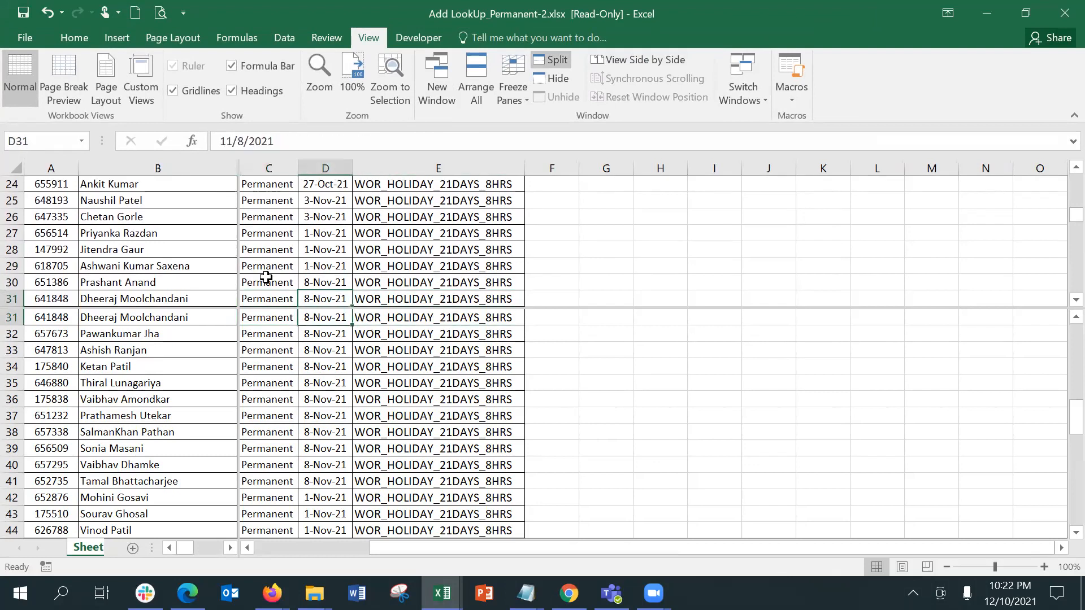
Step: Move the active cell down column C to C53 in the upper pane while watching the lower pane
key("Down")
key("Down")
key("Down")
key("Down")
key("Down")
key("Down")
key("Down")
key("Down")
key("Down")
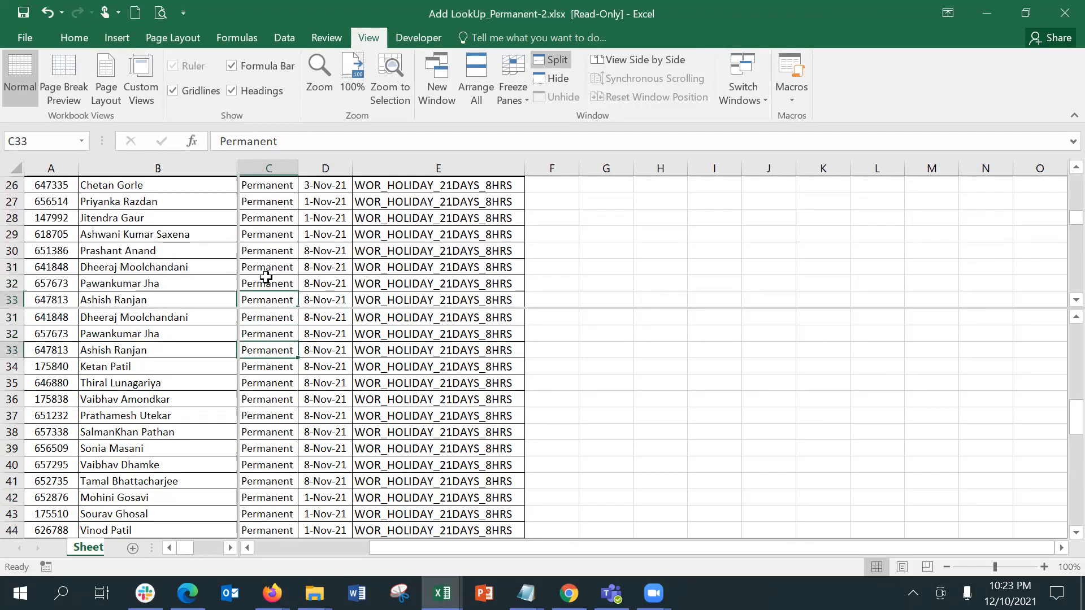
key("Down")
key("Down")
key("Down")
key("Down")
key("Down")
key("Down")
key("Down")
key("Down")
key("Down")
key("Down")
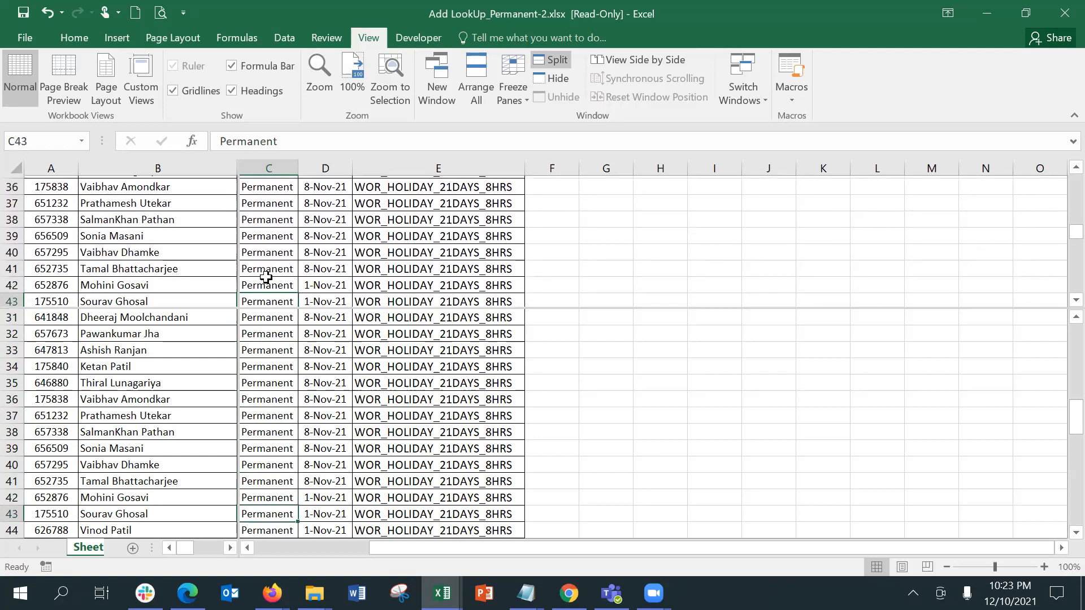
key("Down")
key("Down")
key("Down")
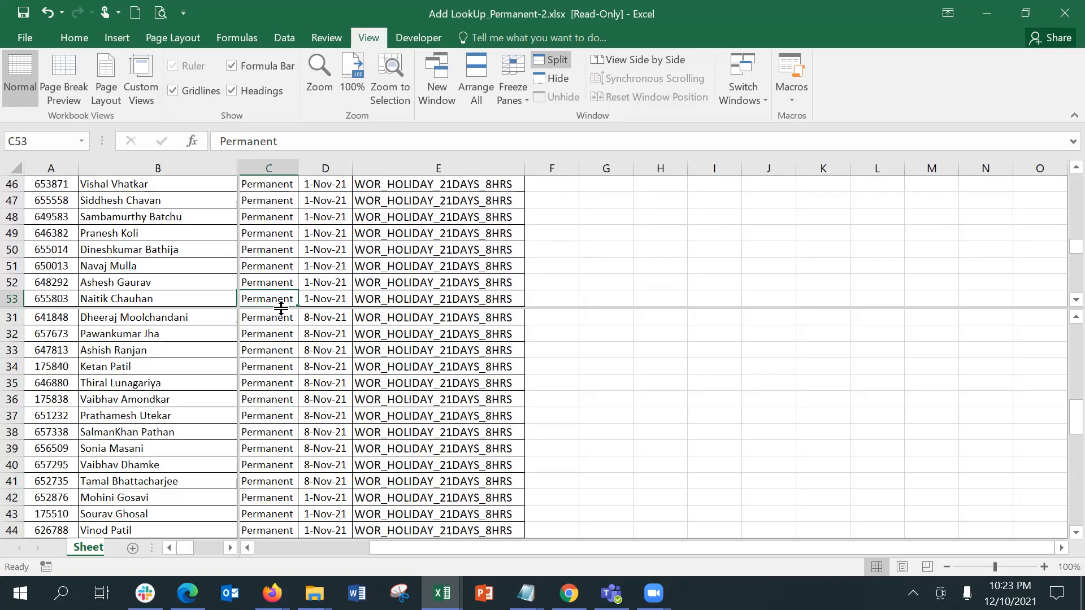
Step: Reposition the horizontal split so the upper pane ends at row 54, and widen column C to about twice its width
left_click_drag(281, 308, 291, 357)
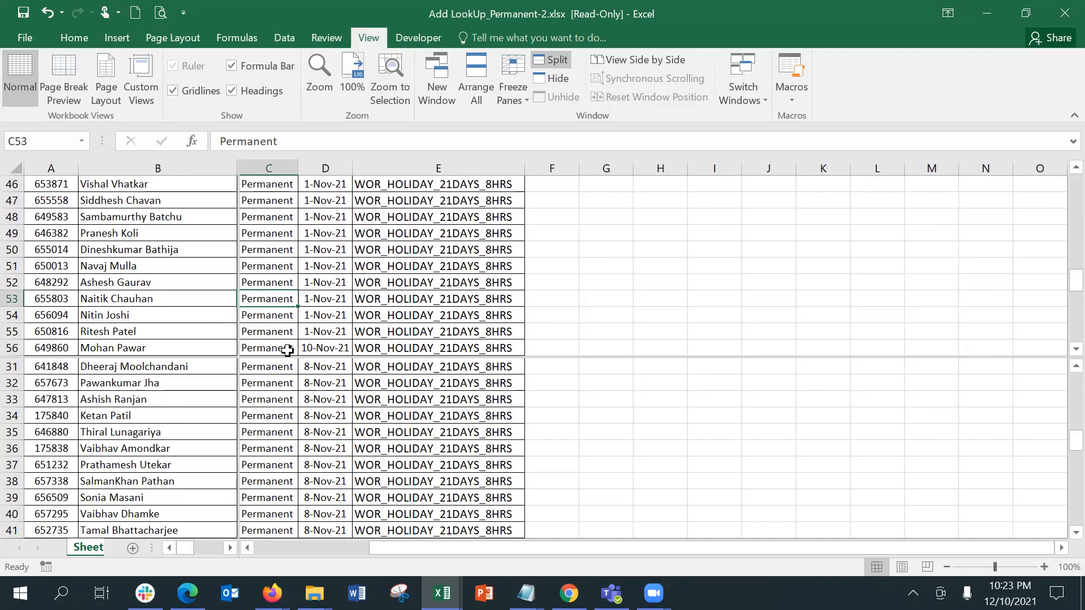
left_click_drag(305, 356, 311, 322)
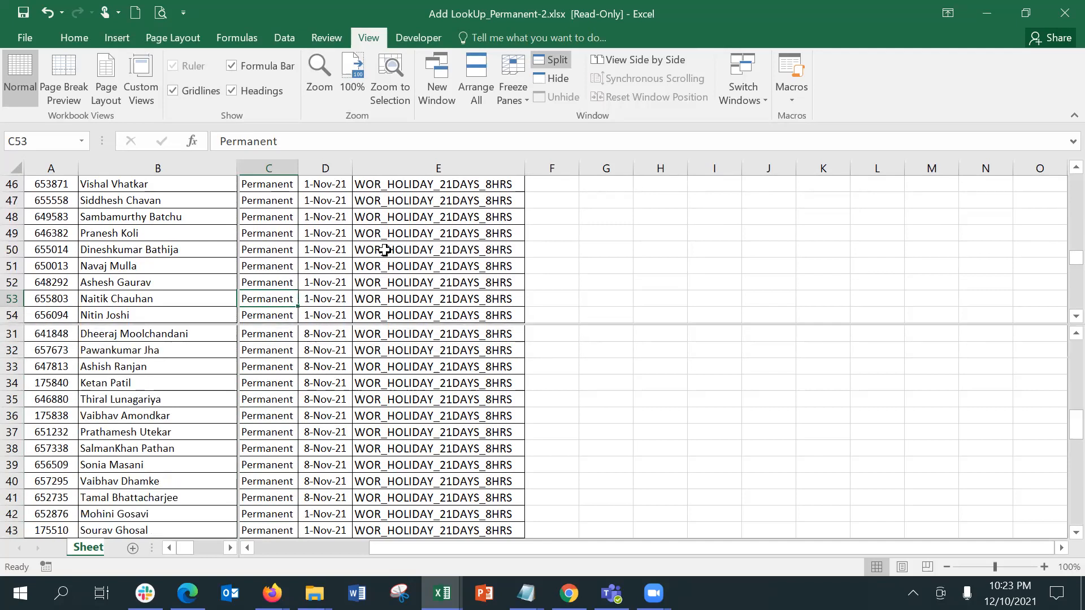
left_click_drag(299, 168, 373, 167)
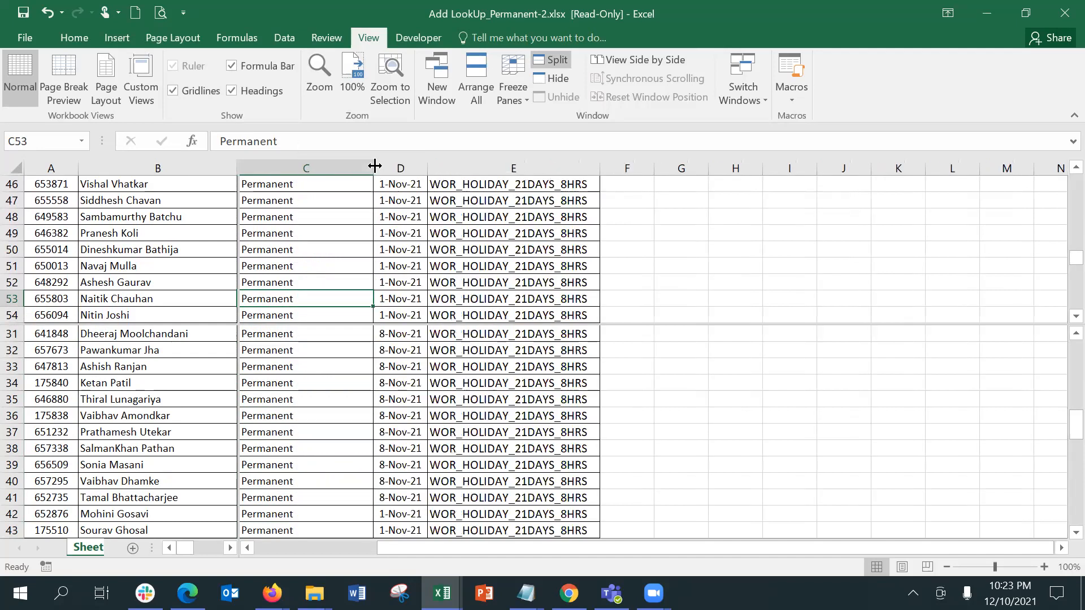
Step: Test the lower pane by moving the active cell from C34 down to C50 and across to E50
left_click(354, 383)
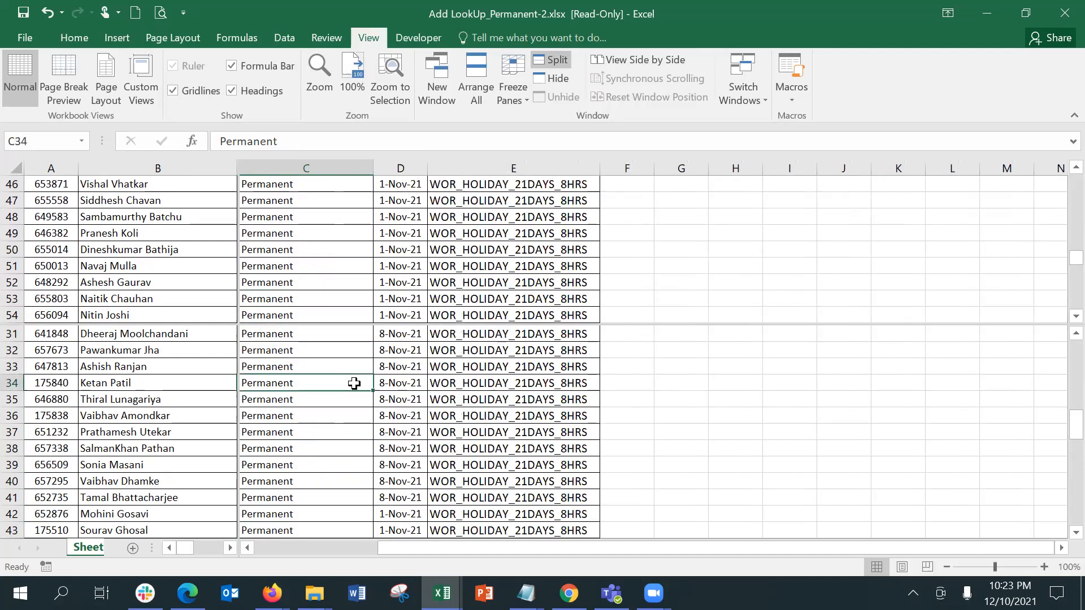
key("Down")
key("Down")
key("Down")
key("Down")
key("Down")
key("Down")
key("Down")
key("Down")
key("Down")
key("Down")
key("Down")
key("Down")
key("Down")
key("Down")
key("Down")
key("Down")
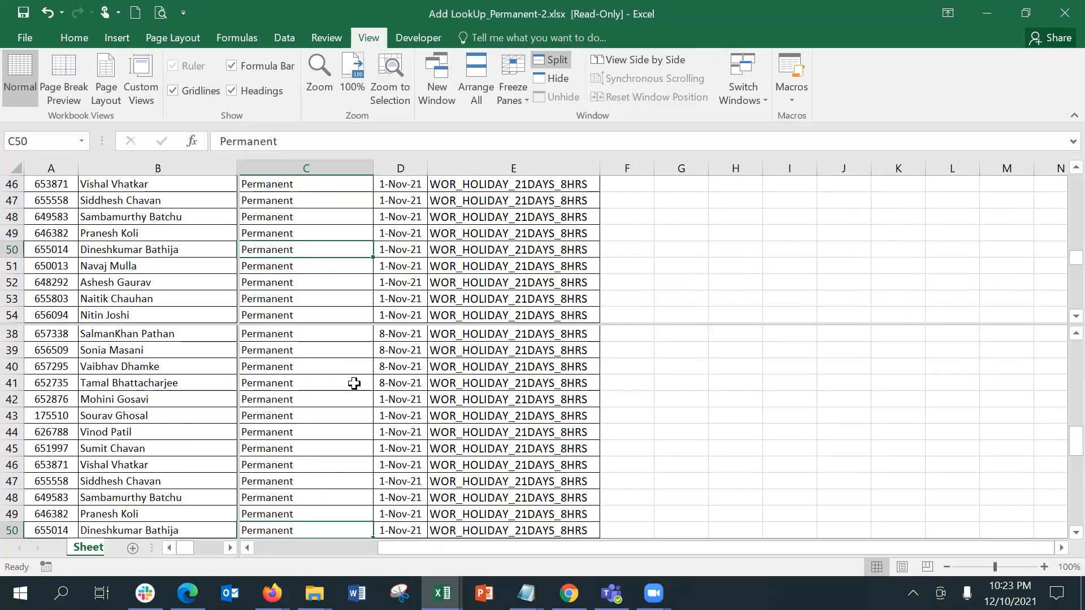
key("Right")
key("Right")
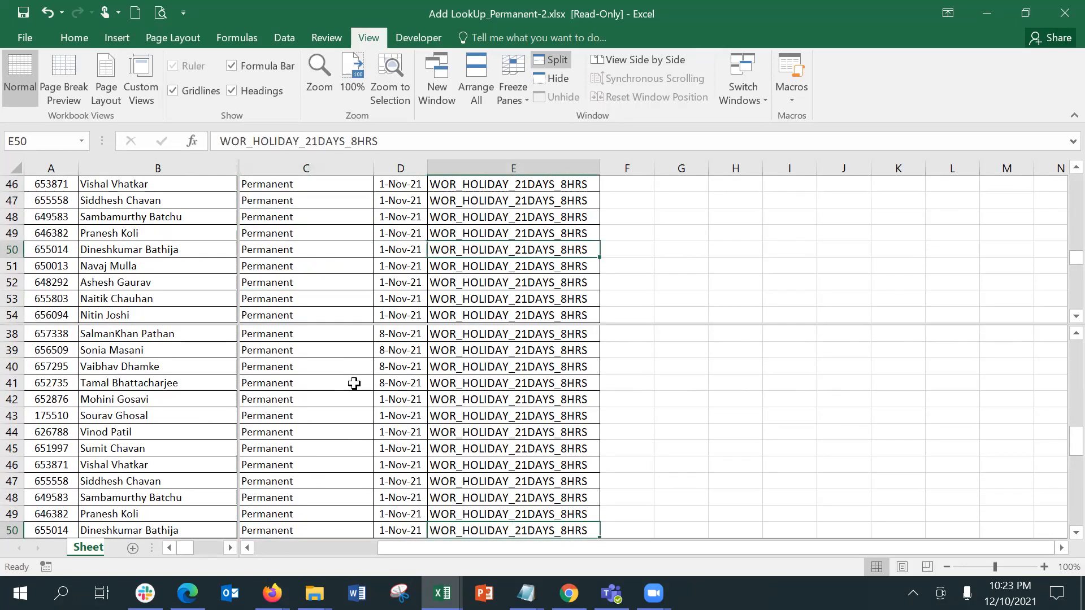
Step: Move the active cell down column E in the lower pane to the last record at E80
key("Down")
key("Down")
key("Down")
key("Down")
key("Down")
key("Down")
key("Down")
key("Down")
key("Down")
key("Down")
key("Down")
key("Down")
key("Down")
key("Down")
key("Down")
key("Down")
key("Down")
key("Down")
key("Down")
key("Down")
key("Down")
key("Down")
key("Down")
key("Down")
key("Down")
key("Down")
key("Down")
key("Down")
key("Down")
key("Down")
key("Down")
key("Down")
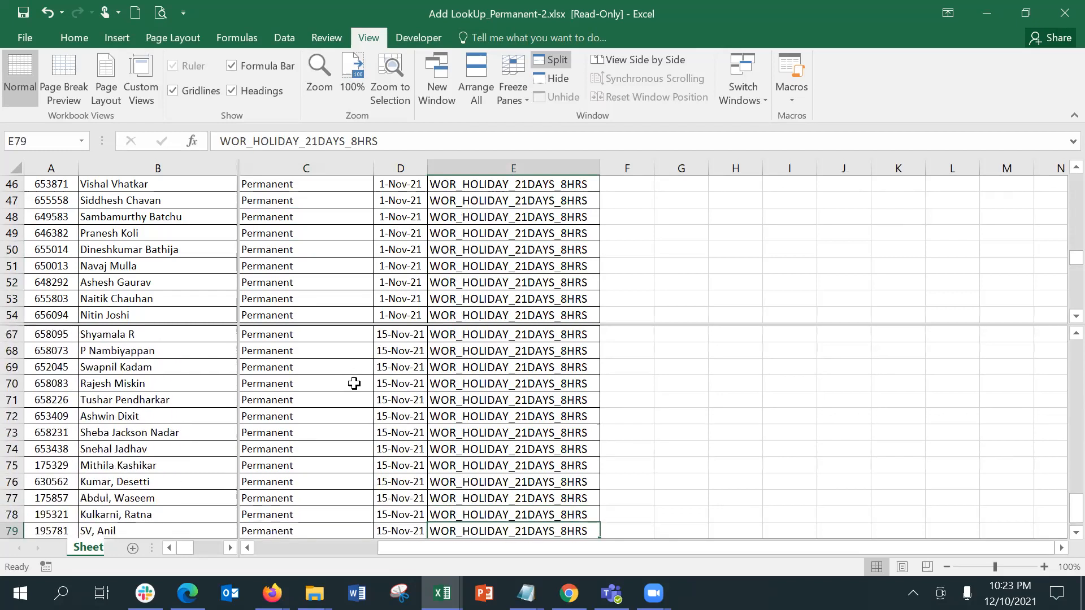
key("Up")
key("Up")
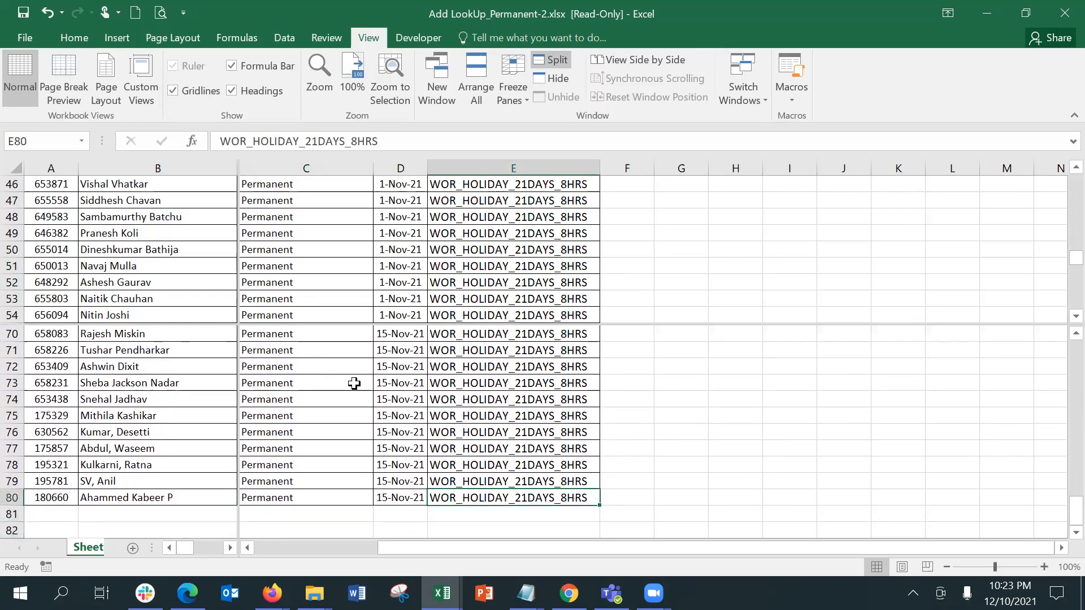
Step: Move the active cell up column E in the lower pane from E80 to the Lookup Group header in E1
key("Up")
key("Up")
key("Up")
key("Up")
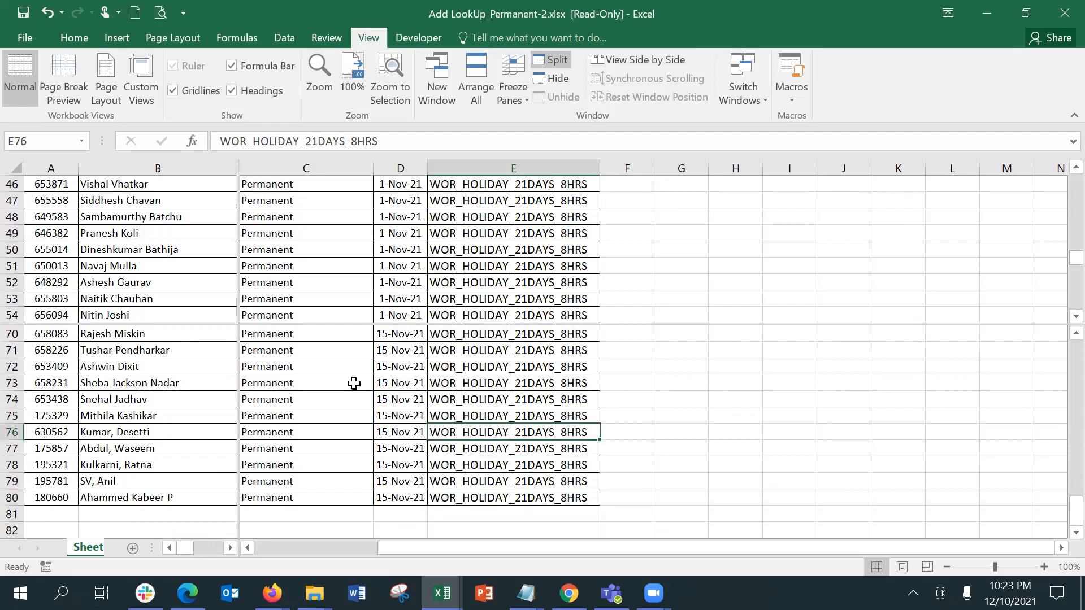
key("Up")
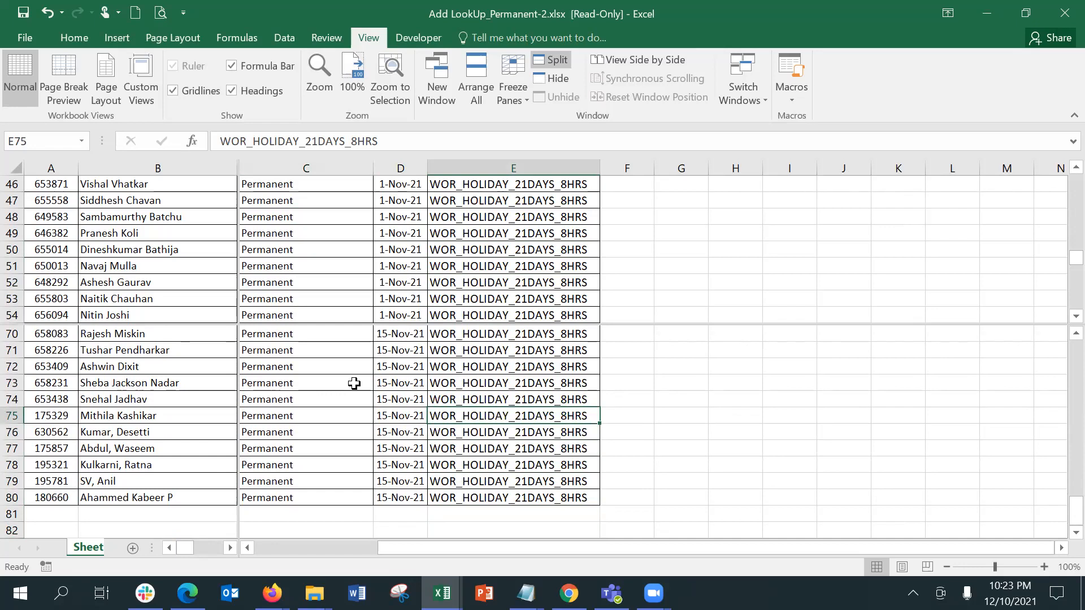
key("Up")
key("Up")
key("Up")
key("Up")
key("Up")
key("Up")
key("Up")
key("Up")
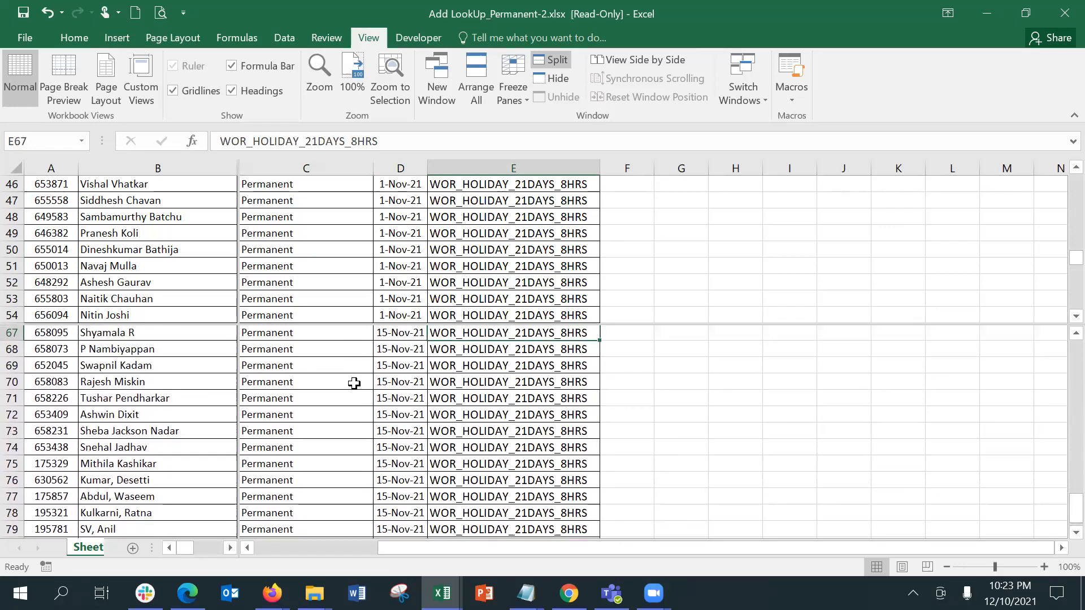
key("Up")
key("Up")
key("Up")
key("Up")
key("Up")
key("Up")
key("Up")
key("Up")
key("Up")
key("Up")
key("Up")
key("Up")
key("Up")
key("Up")
key("Up")
key("Up")
key("Up")
key("Up")
key("Up")
key("Up")
key("Up")
key("Up")
key("Up")
key("Up")
key("Up")
key("Up")
key("Up")
key("Up")
key("Up")
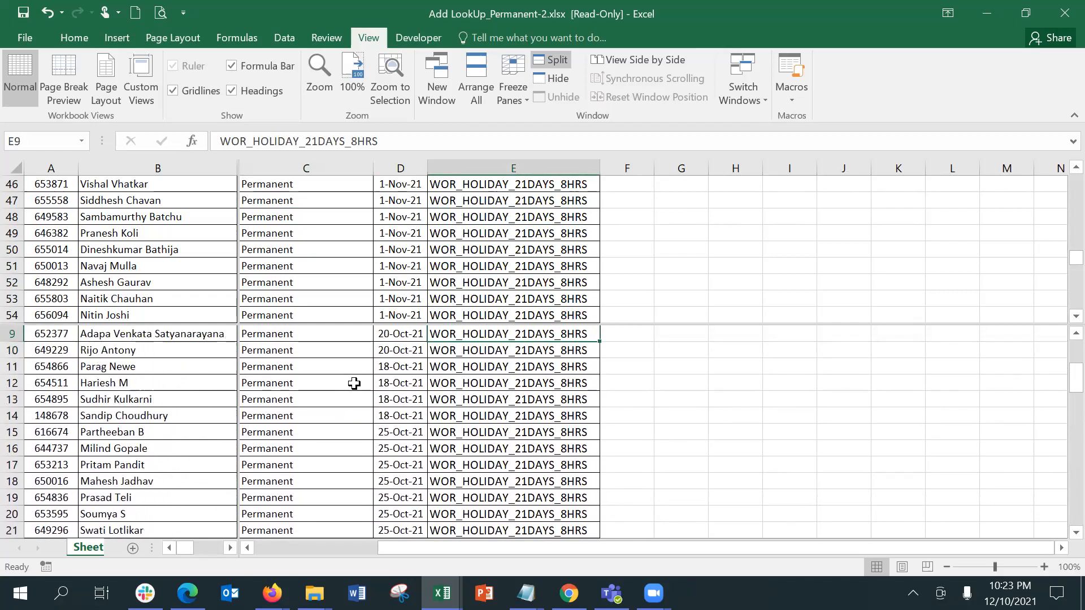
key("Up")
key("Up")
key("Up")
key("Up")
key("Up")
key("Up")
key("Up")
key("Up")
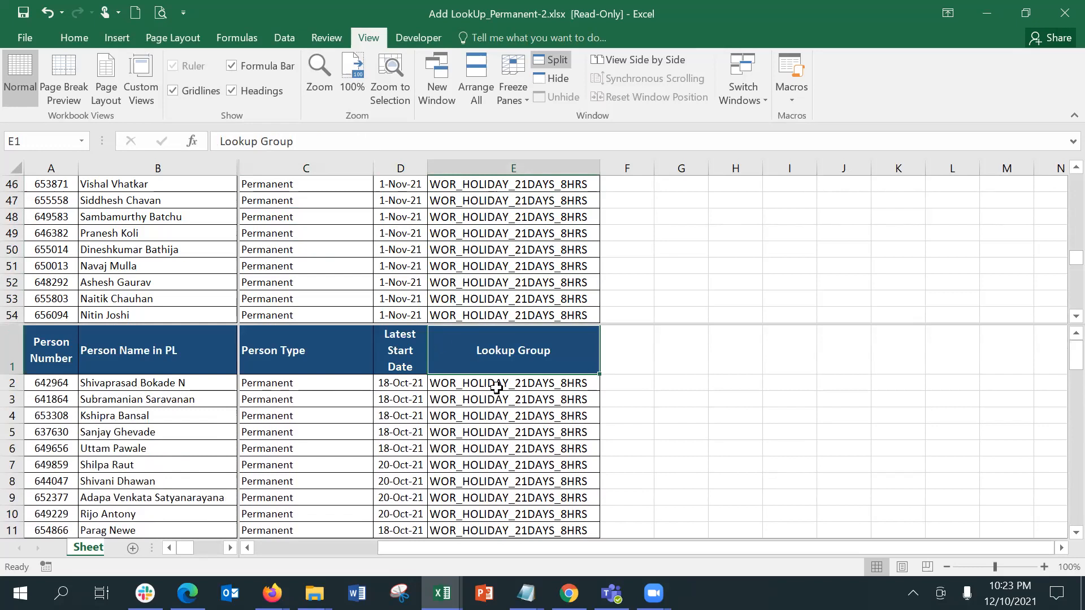
Step: Select a column E cell near row 53 in the upper pane and move down the column beyond row 67
left_click(494, 291)
key("Down")
key("Down")
key("Down")
key("Down")
key("Down")
key("Down")
key("Down")
key("Down")
key("Down")
key("Down")
key("Down")
key("Down")
key("Down")
key("Down")
key("Down")
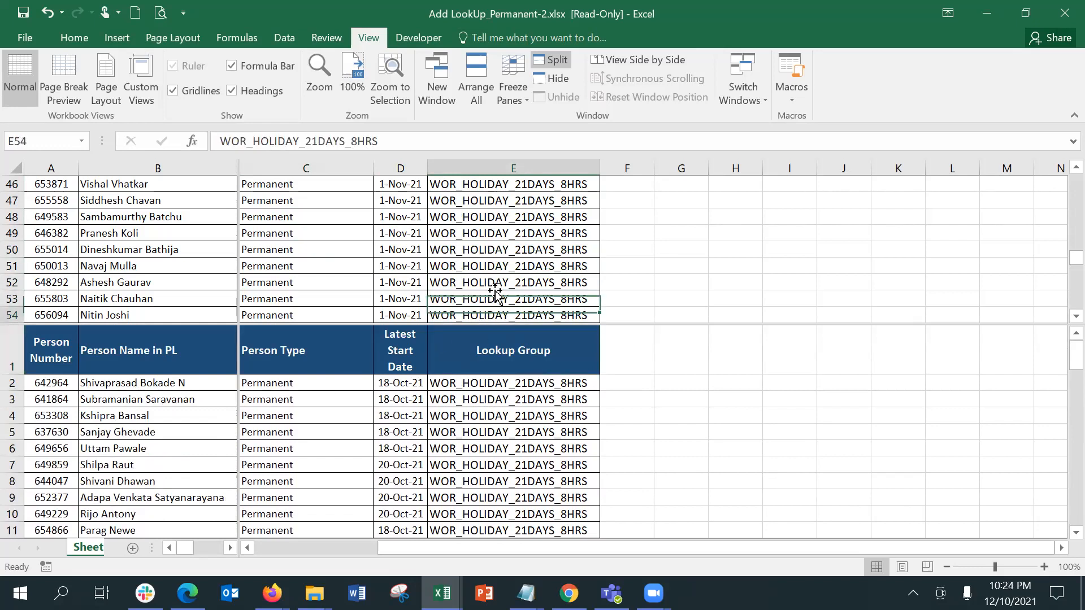
key("Down")
key("Down")
key("Down")
key("Down")
key("Down")
key("Down")
key("Down")
key("Down")
key("Down")
key("Down")
key("Down")
key("Down")
key("Down")
key("Down")
key("Down")
key("Down")
key("Down")
key("Down")
key("Down")
key("Down")
Step: Move the active cell back up column E in the upper pane to E59
key("Up")
key("Up")
key("Up")
key("Up")
key("Up")
key("Up")
key("Up")
key("Up")
key("Up")
key("Up")
key("Up")
key("Up")
key("Up")
key("Up")
key("Up")
key("Up")
key("Up")
key("Up")
key("Up")
key("Up")
key("Up")
key("Up")
key("Up")
key("Up")
key("Up")
key("Up")
key("Up")
key("Up")
key("Up")
key("Up")
key("Up")
key("Up")
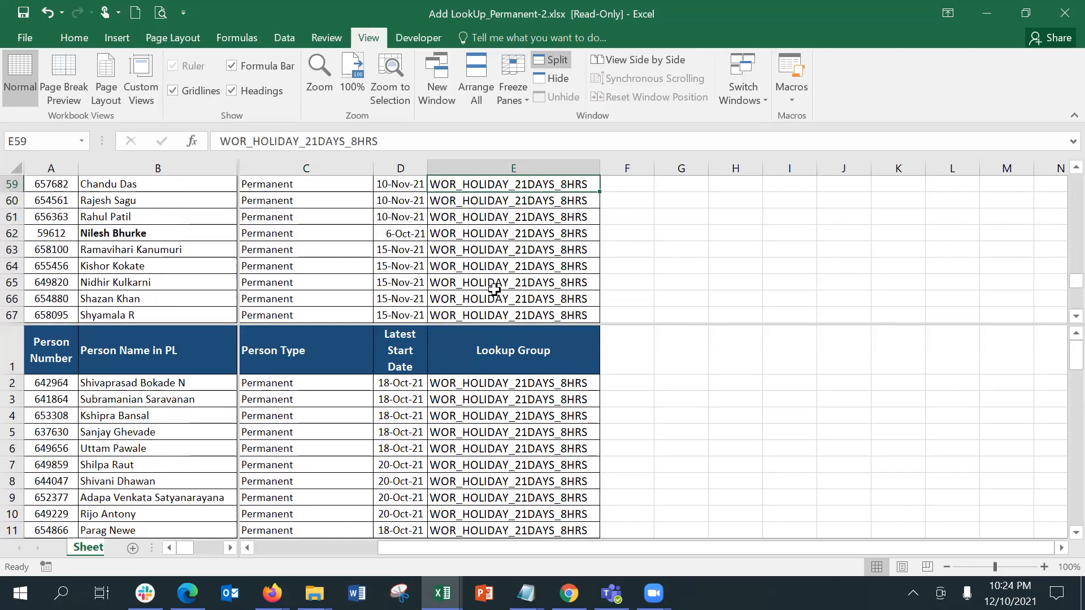
Step: Move the active cell up column E in the upper pane from E59 to the Lookup Group header in E1
key("Up")
key("Up")
key("Up")
key("Up")
key("Up")
key("Up")
key("Up")
key("Up")
key("Up")
key("Up")
key("Up")
key("Up")
key("Up")
key("Up")
key("Up")
key("Up")
key("Up")
key("Up")
key("Up")
key("Up")
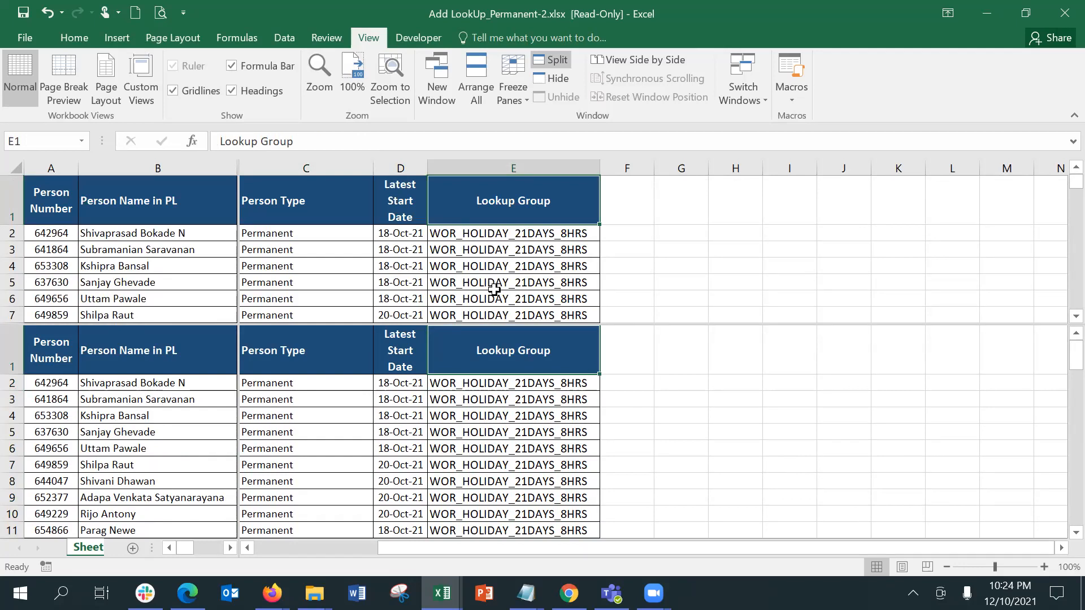
Step: Move the active cell left along the header row to the Person Number header in A1
key("Left")
key("Left")
key("Left")
key("Left")
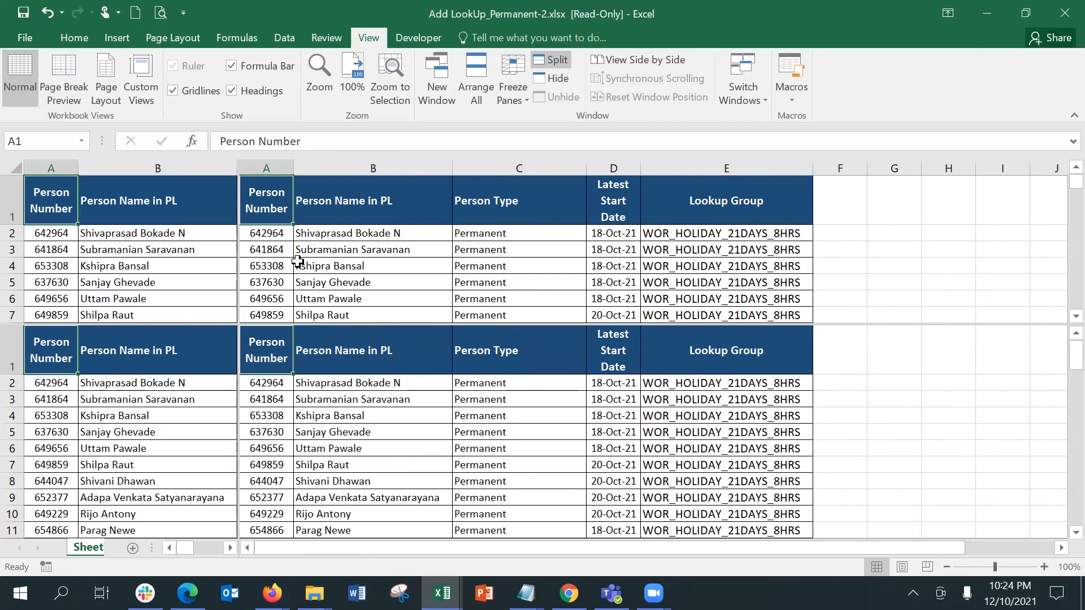
Step: Remove the window split from the worksheet and select cell D13 in the Latest Start Date column
left_click(547, 64)
left_click(392, 409)
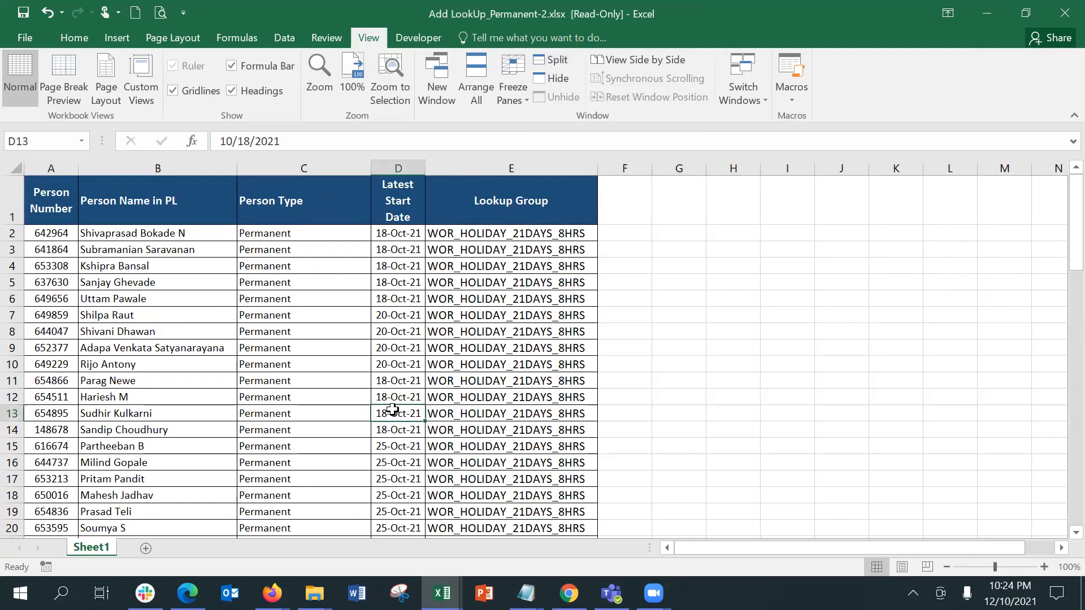